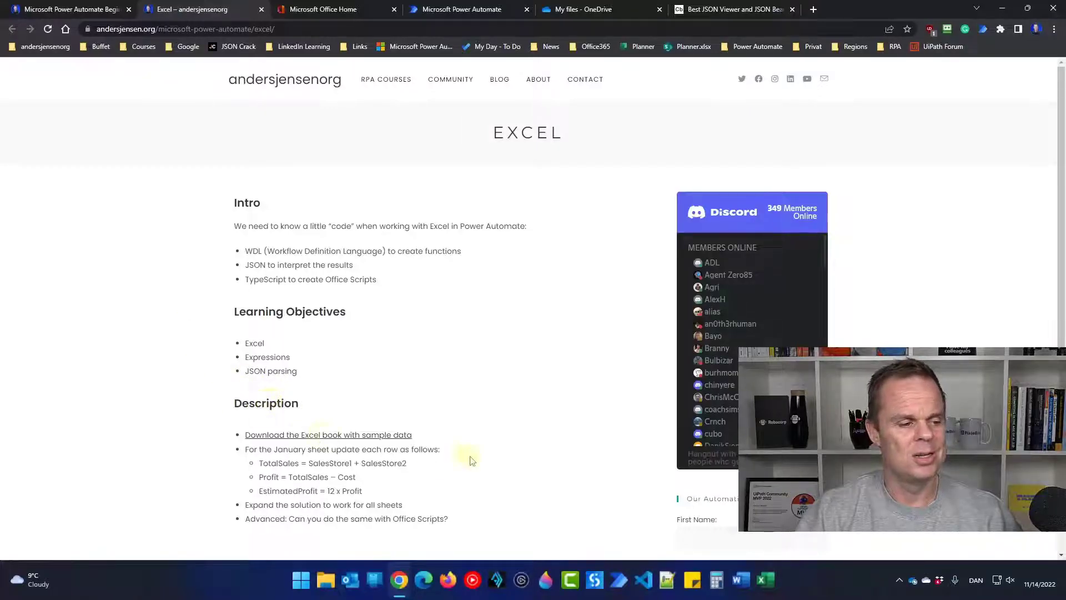
Download FruitShopData.xlsx through the page's sample data link and place a copy of the file on the desktop
click(388, 435)
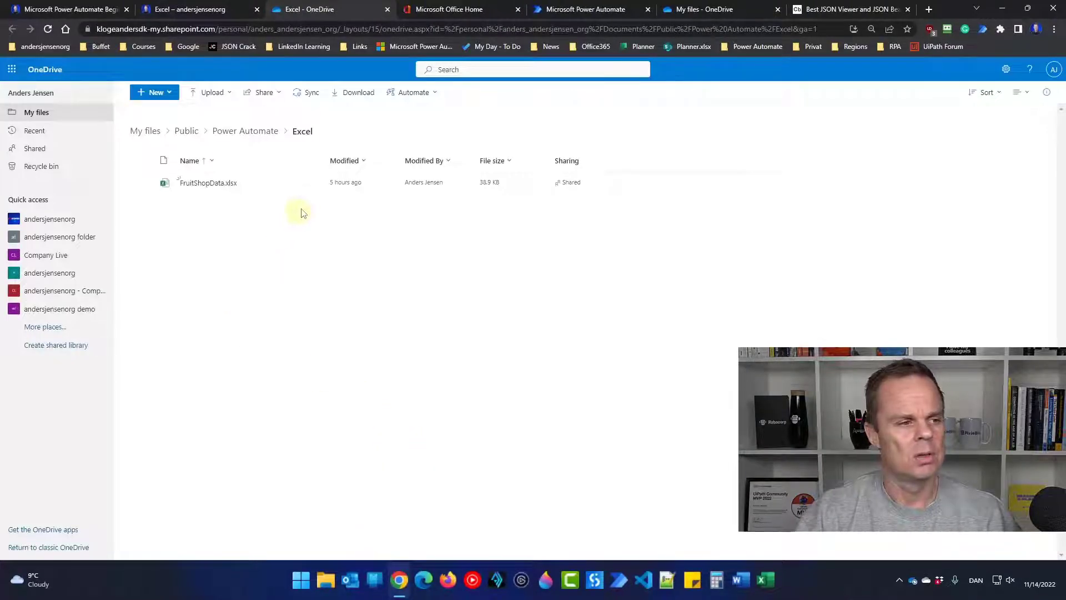
click(312, 185)
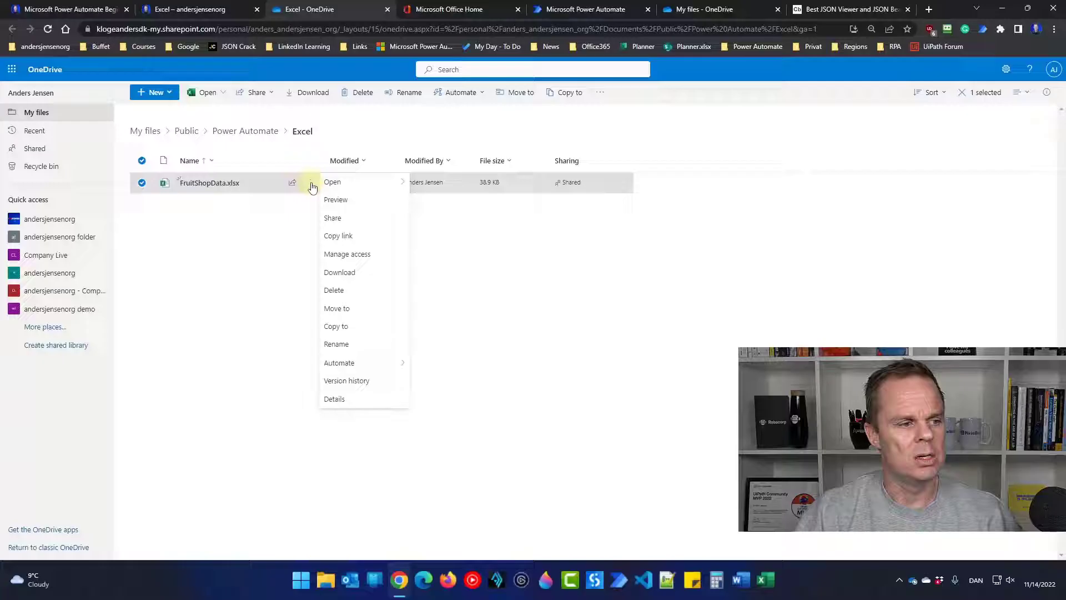
click(340, 271)
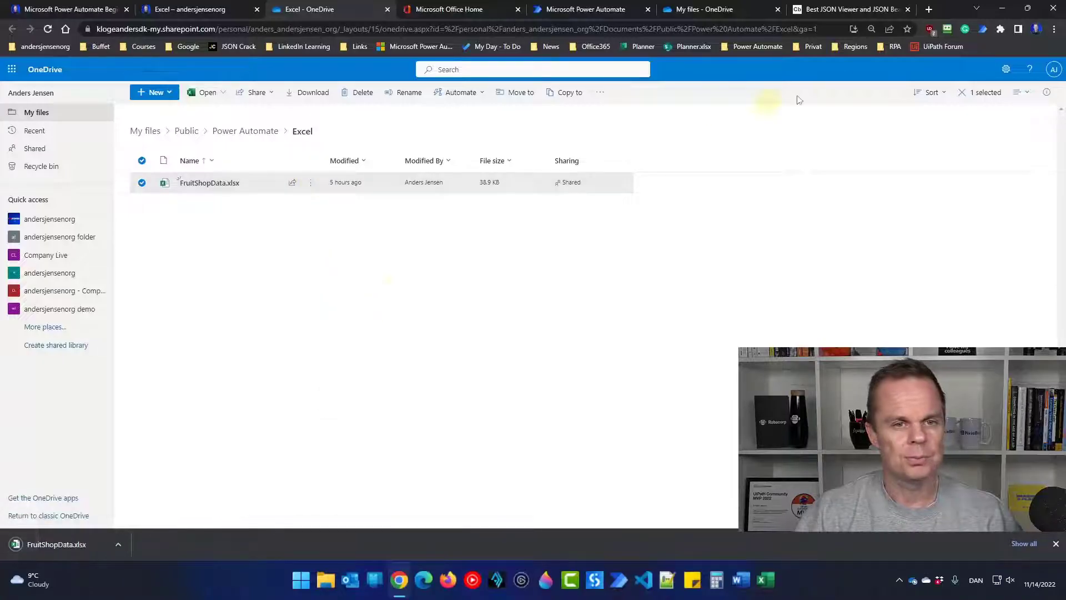
double_click(950, 10)
drag(257, 507, 65, 89)
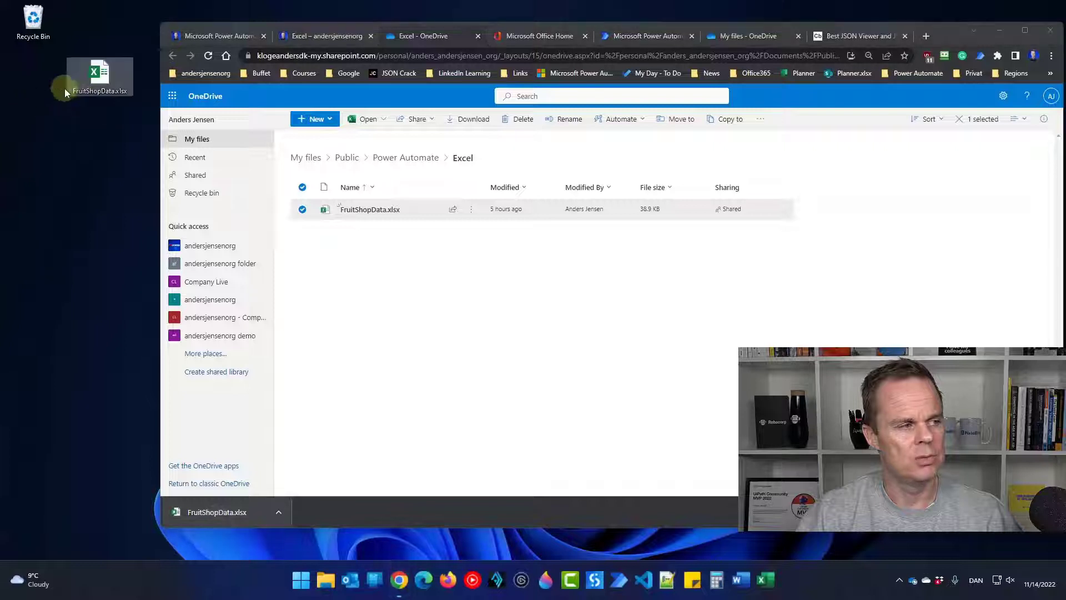
Open FruitShopData.xlsx from the desktop in Excel and check the table name on the January sheet
double_click(106, 89)
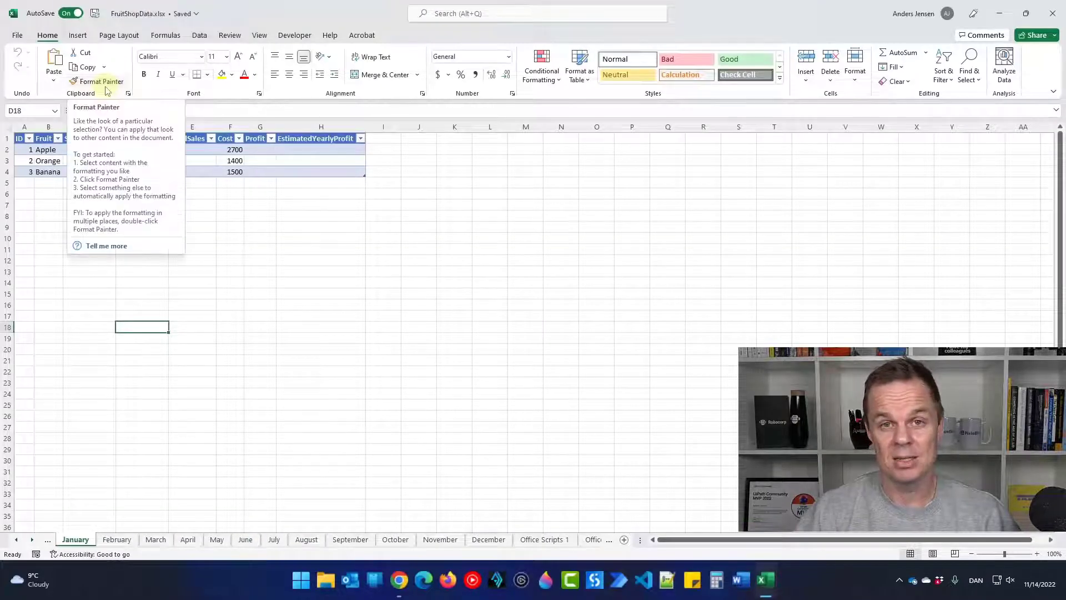
click(129, 307)
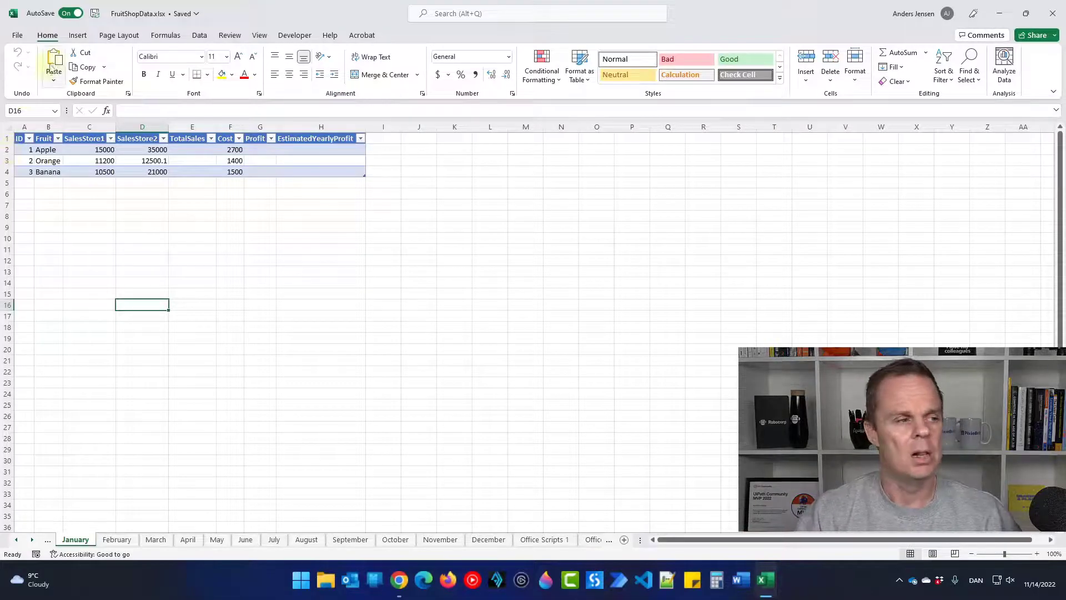
click(191, 160)
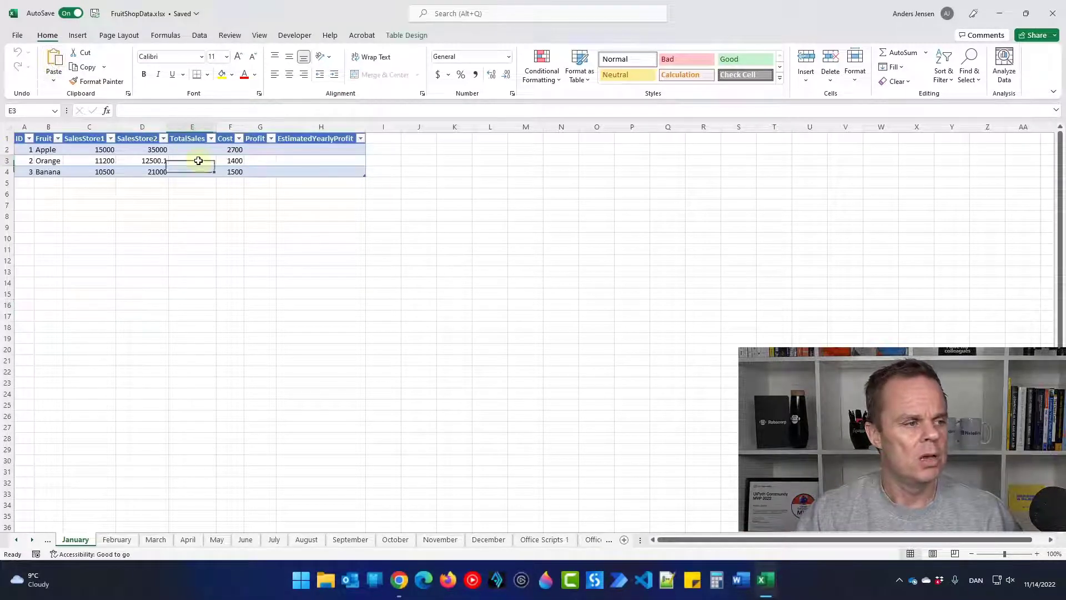
click(398, 39)
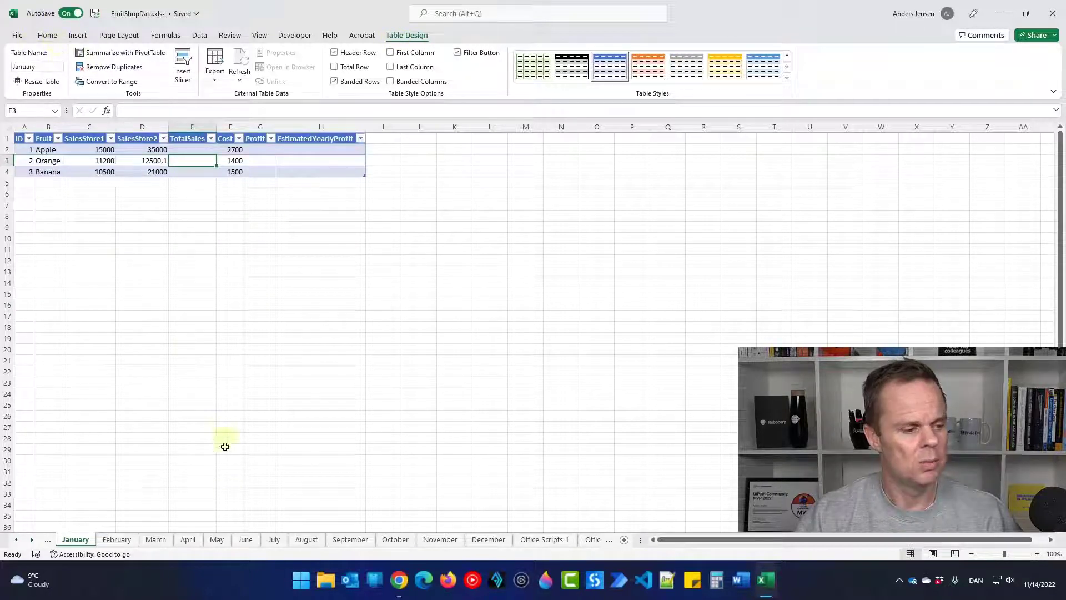
Check the name of the table on the May sheet
click(224, 542)
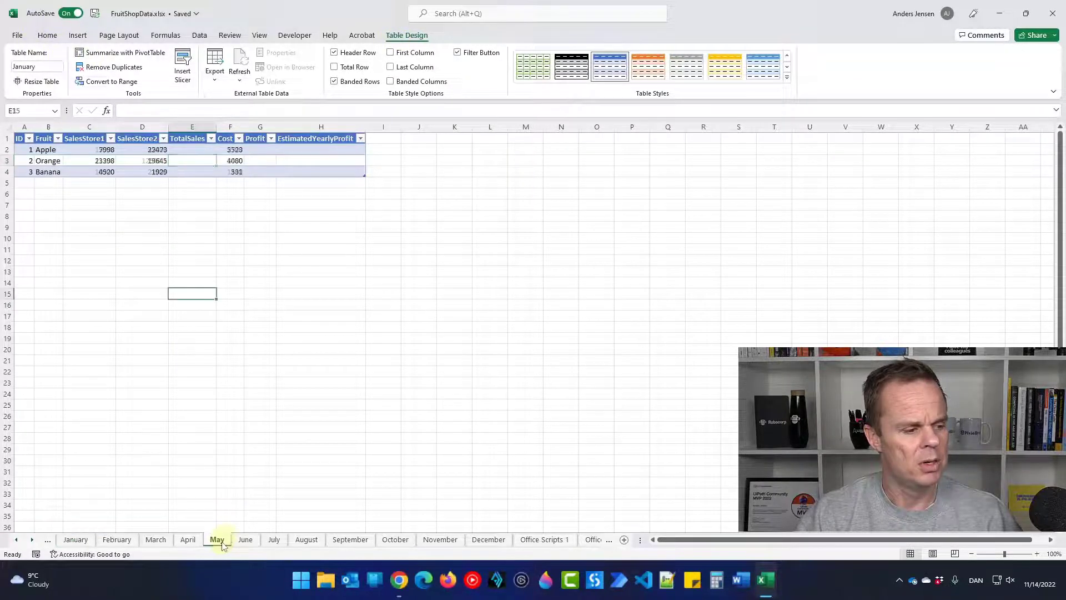
click(258, 171)
click(398, 37)
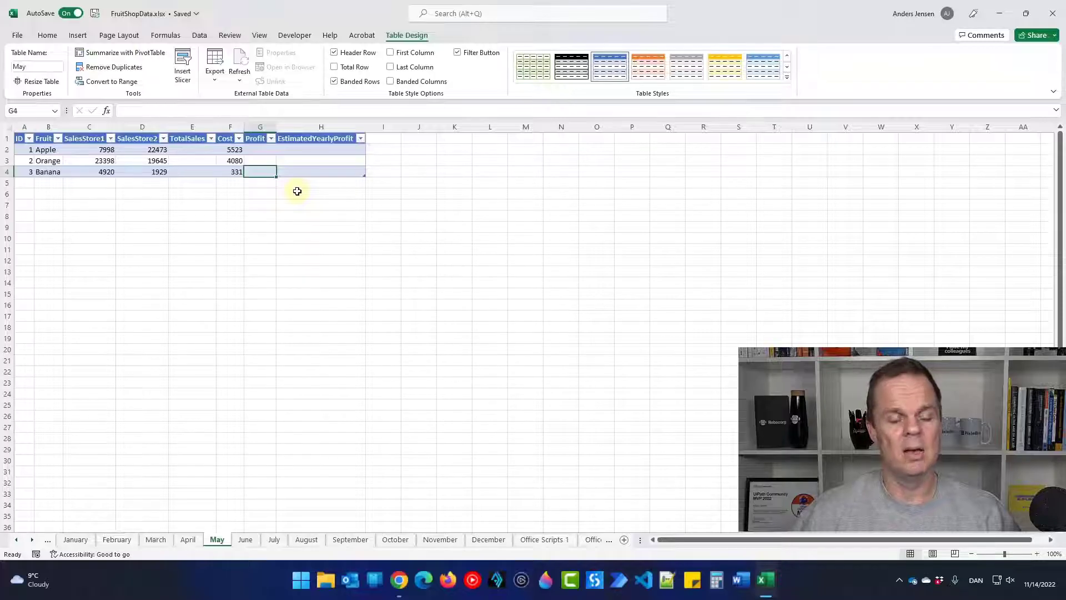
key(Right)
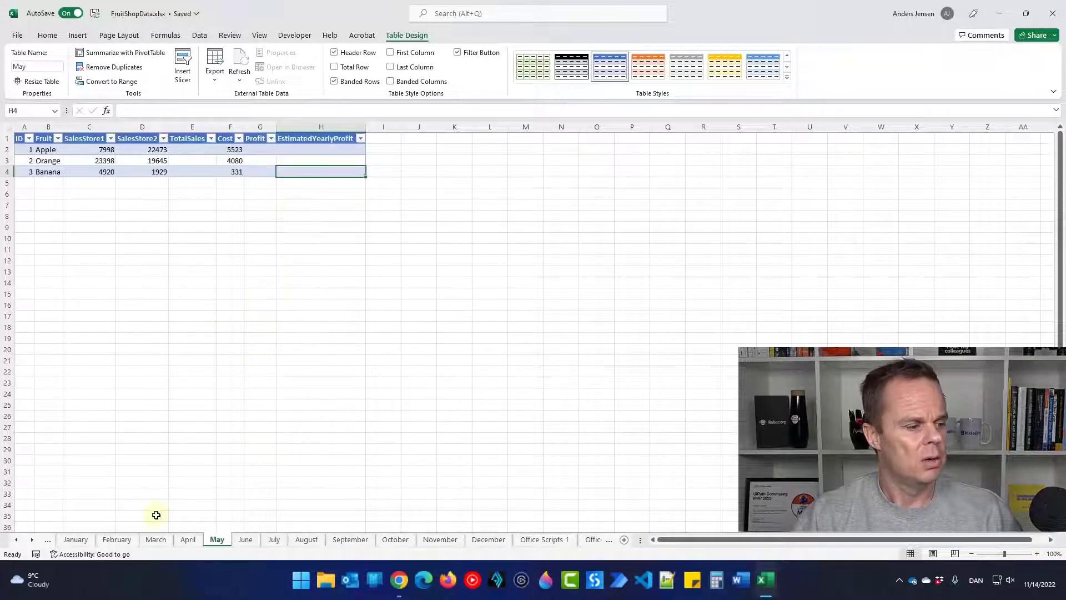
Examine the January table's full range, its Apple row, and that row's TotalSales and Profit cells
click(75, 539)
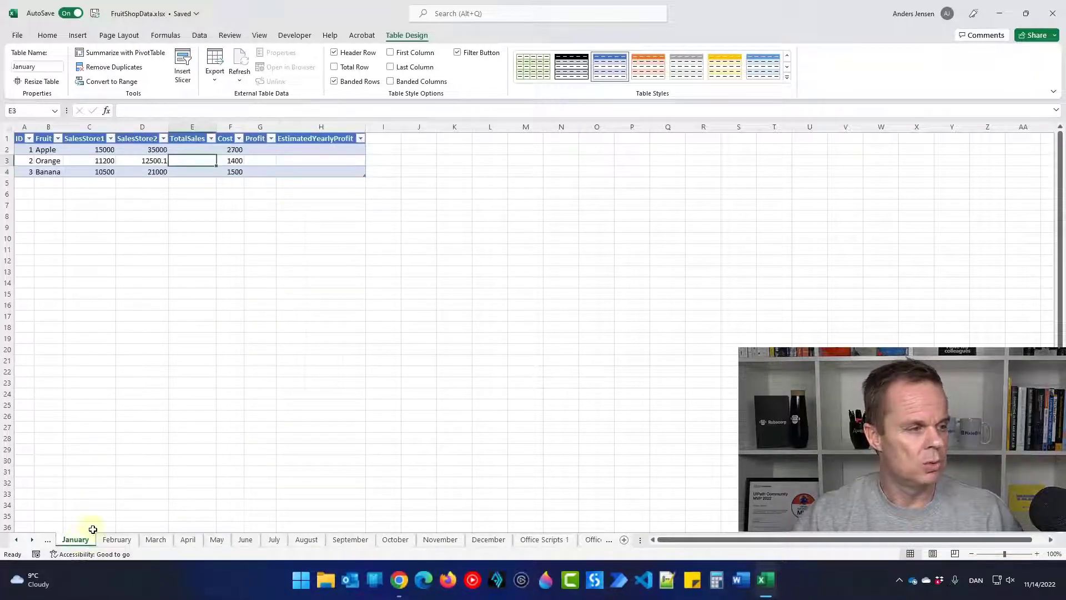
drag(22, 139, 324, 167)
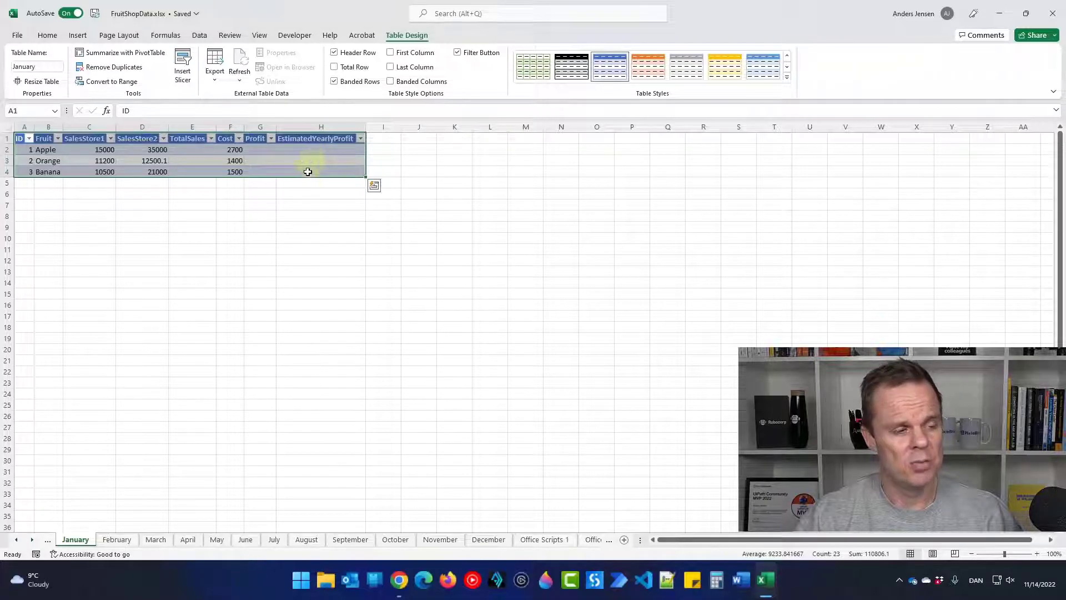
click(47, 35)
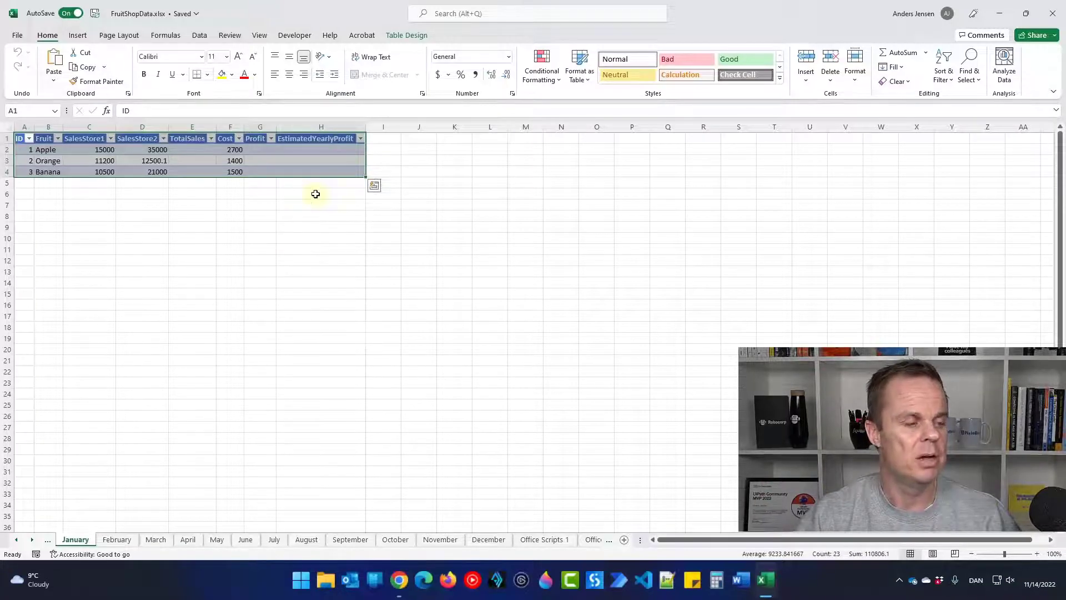
click(268, 224)
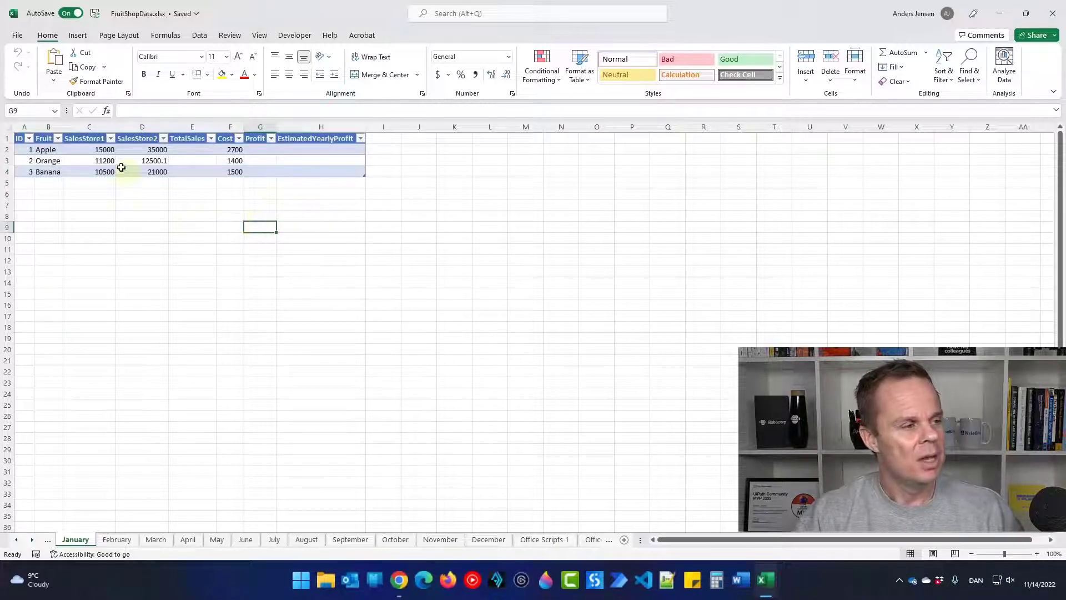
click(5, 149)
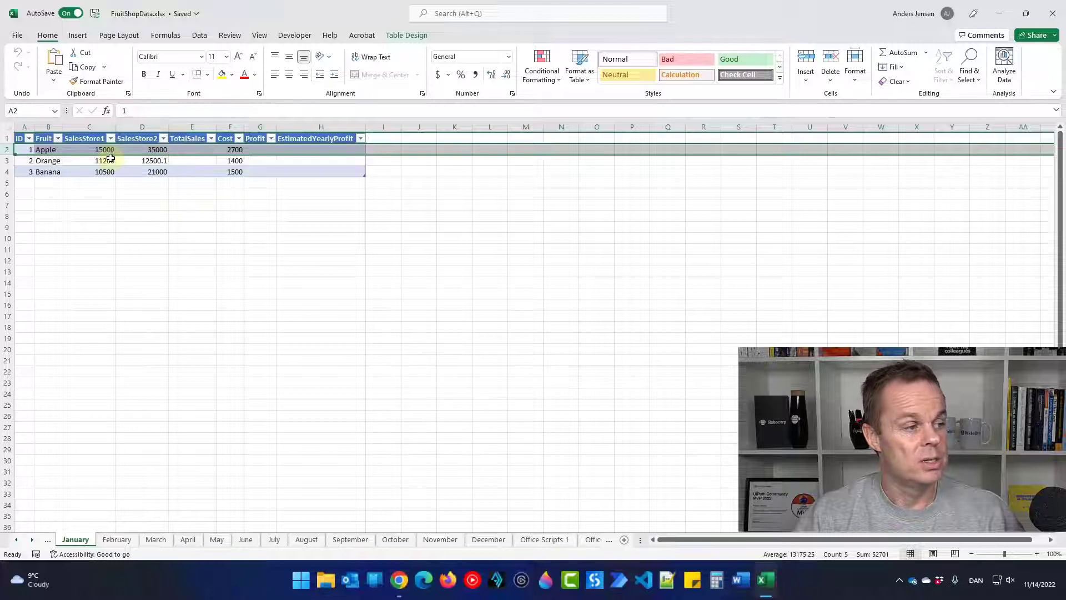
click(194, 152)
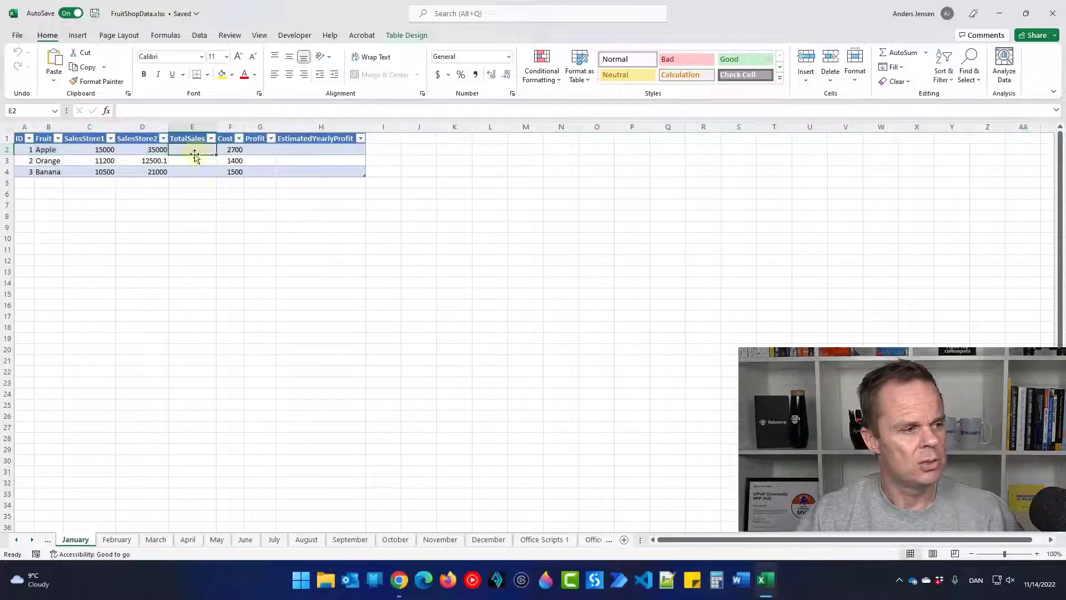
click(267, 149)
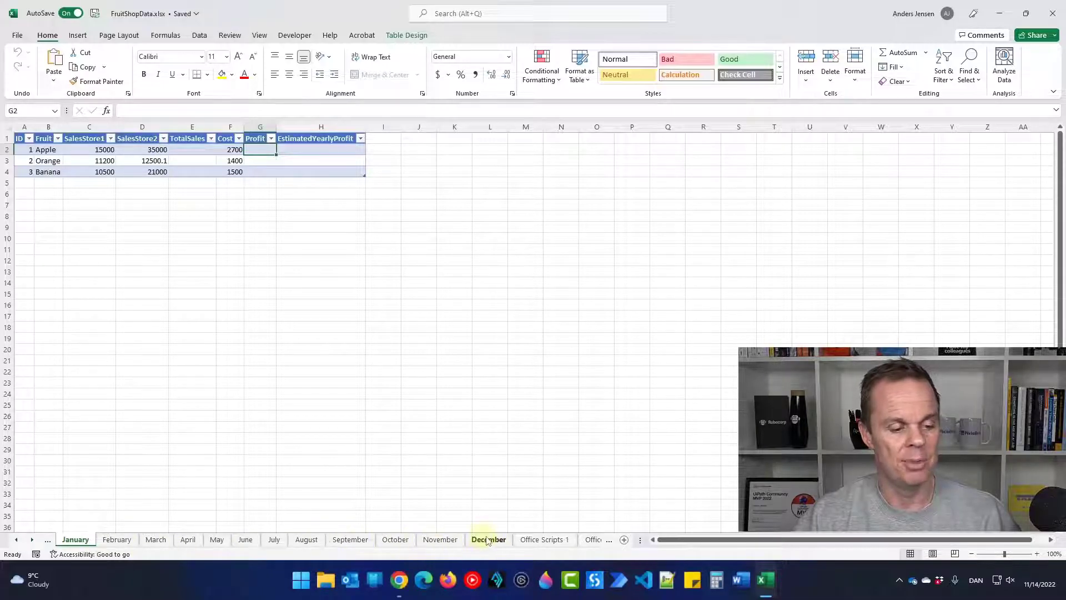
View the data on the Office Scripts 1 sheet, go back to January and close the workbook
click(531, 540)
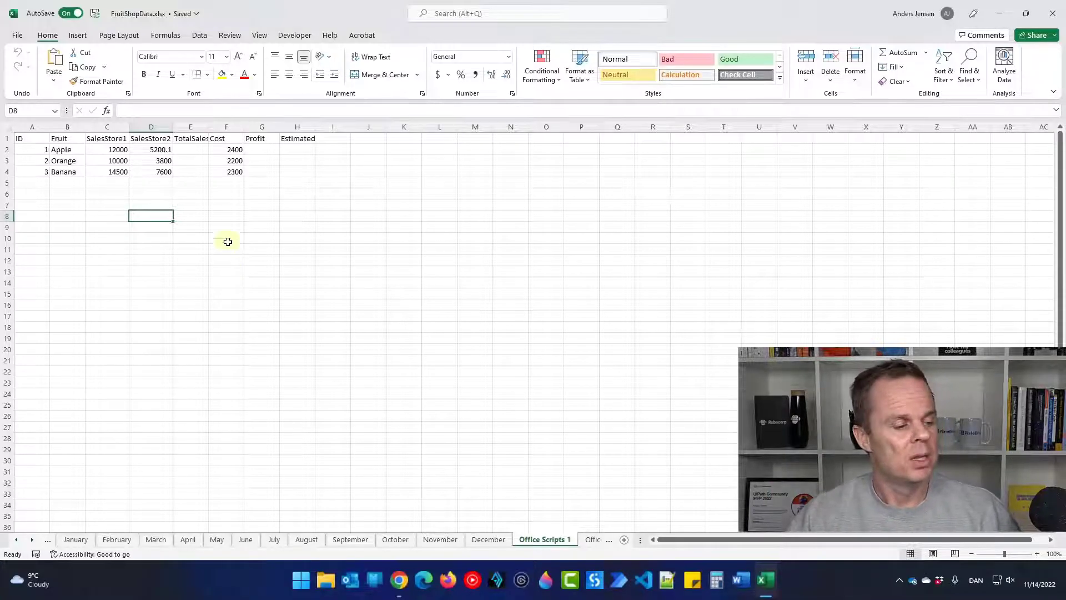
click(76, 539)
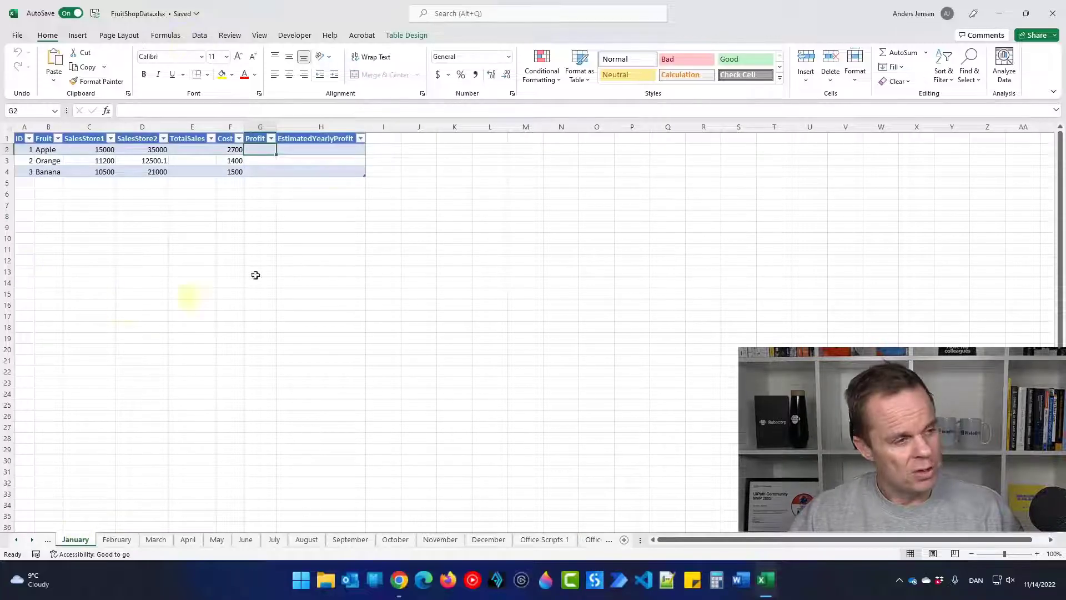
click(1052, 13)
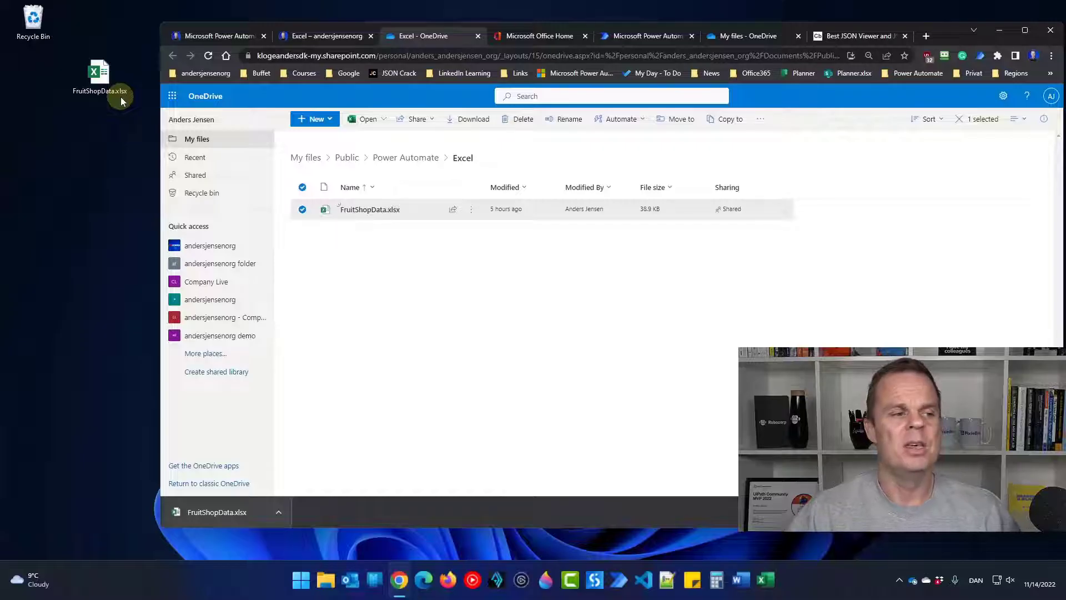
Upload FruitShopData.xlsx from the desktop to the Live folder in OneDrive, dismiss the downloads bar and maximize the browser window
click(747, 35)
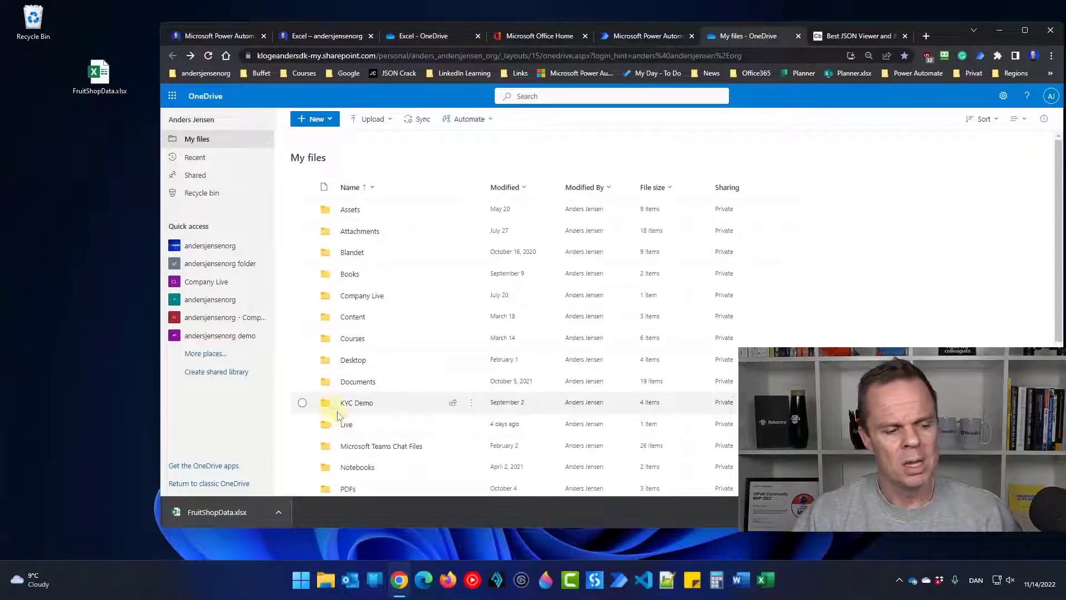
click(348, 425)
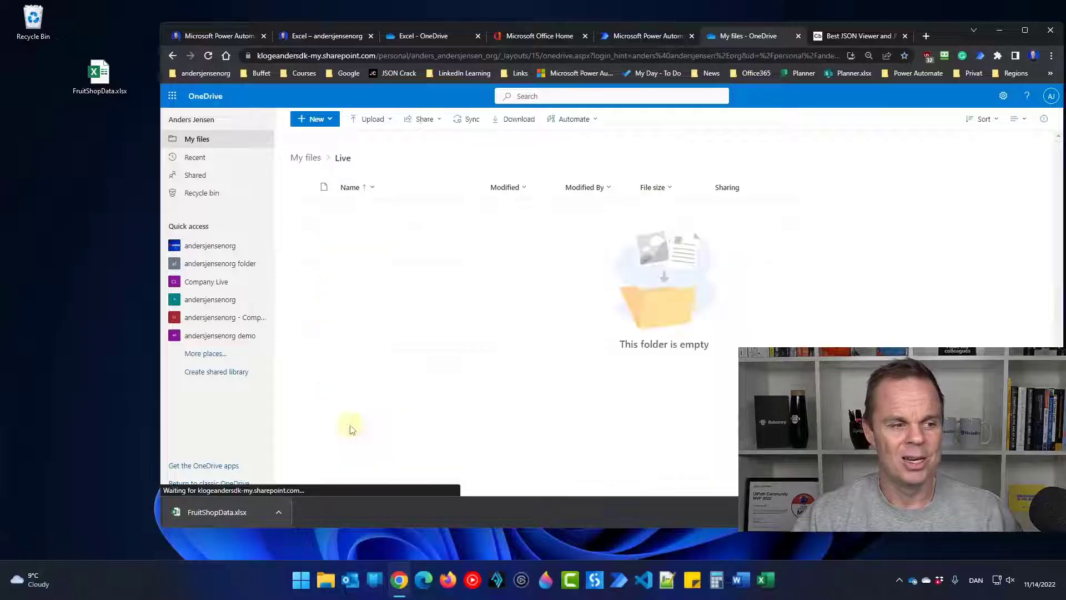
drag(496, 294, 637, 233)
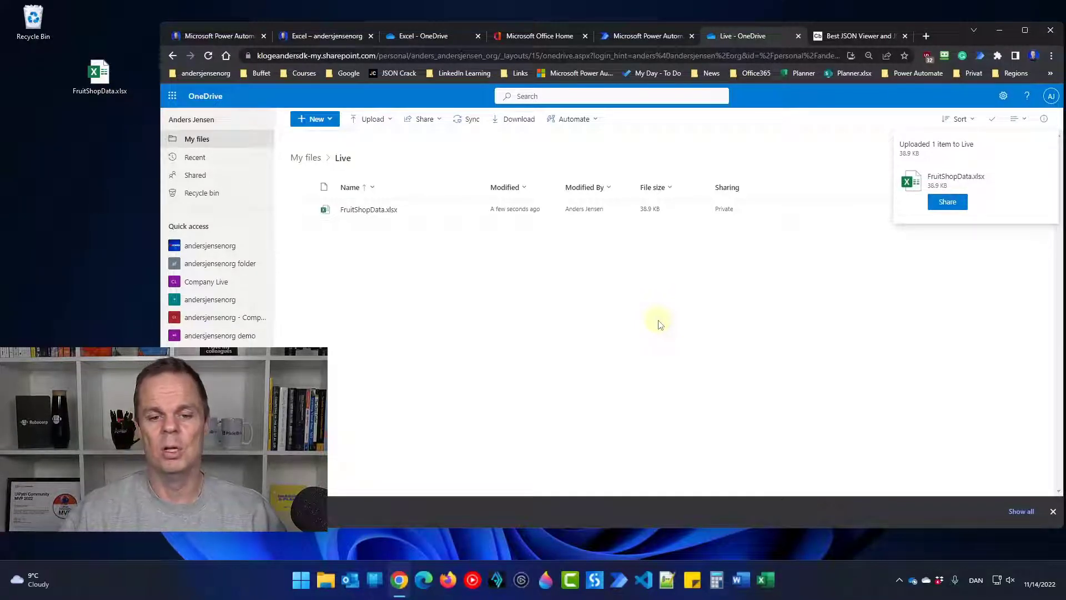
click(1053, 512)
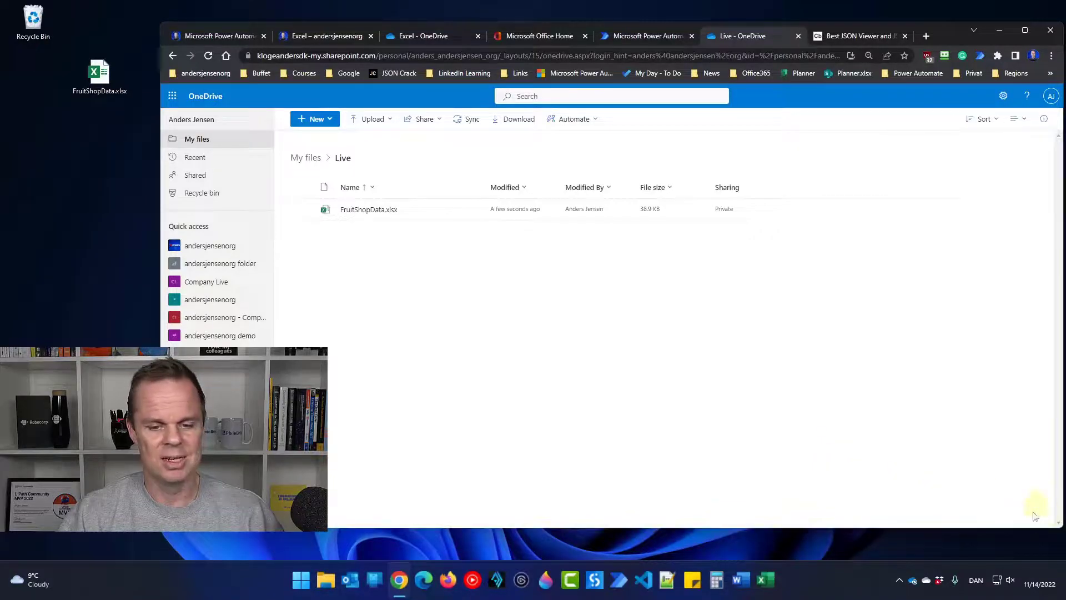
click(1025, 30)
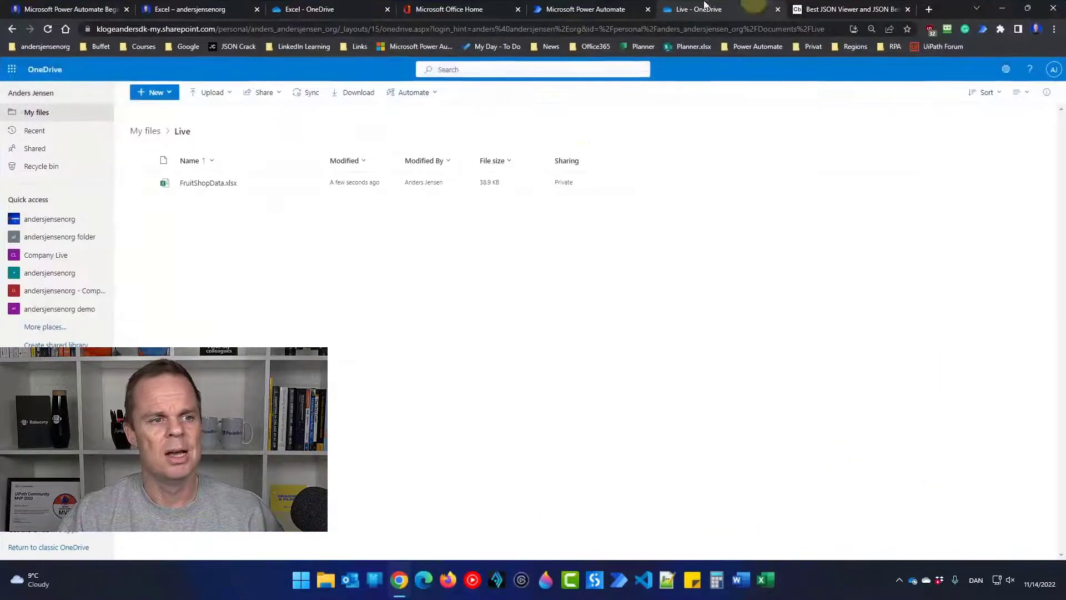
Switch to Power Automate and create an instant cloud flow named Excel with the "Manually trigger a flow" trigger
click(588, 14)
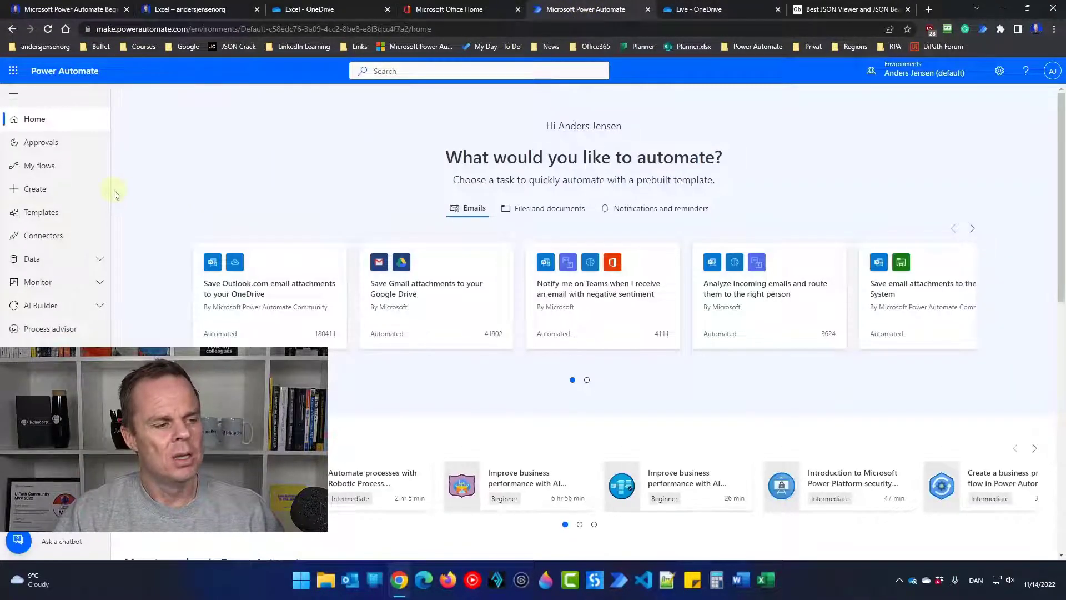
click(86, 192)
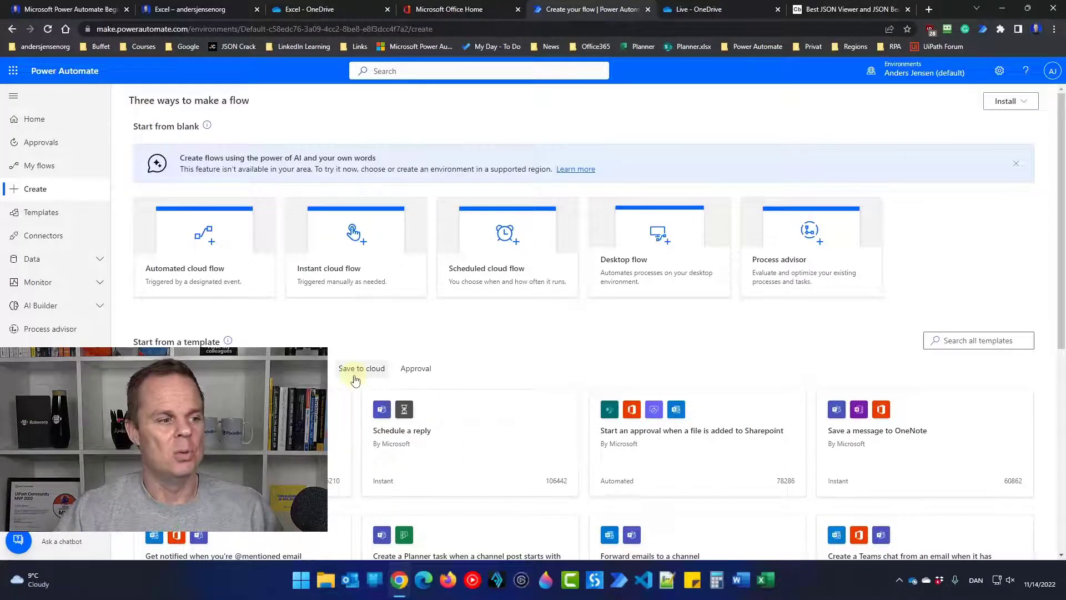
click(321, 291)
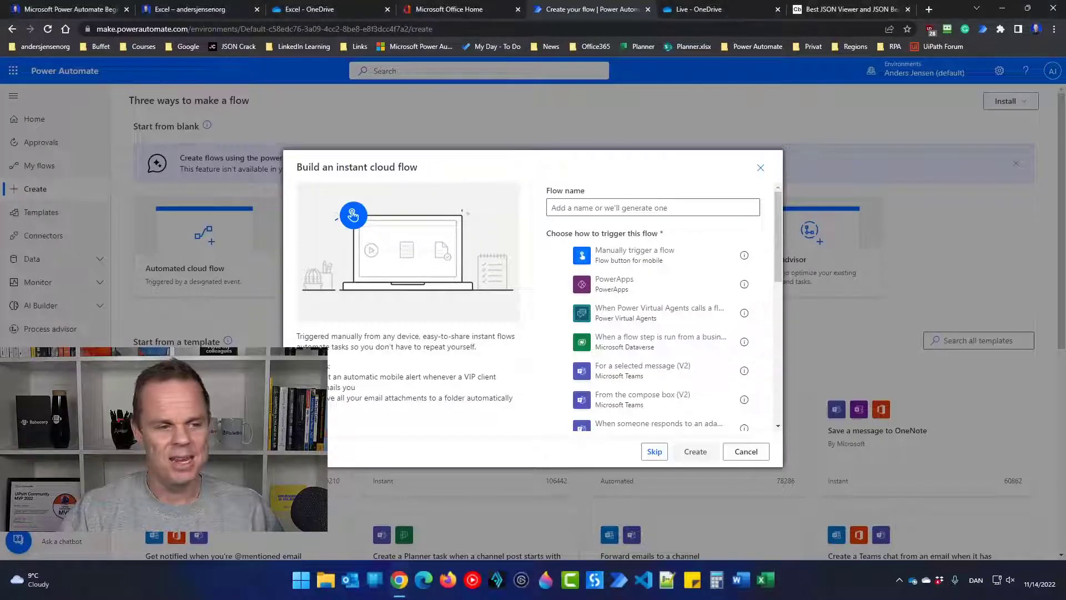
click(592, 203)
text(Excel)
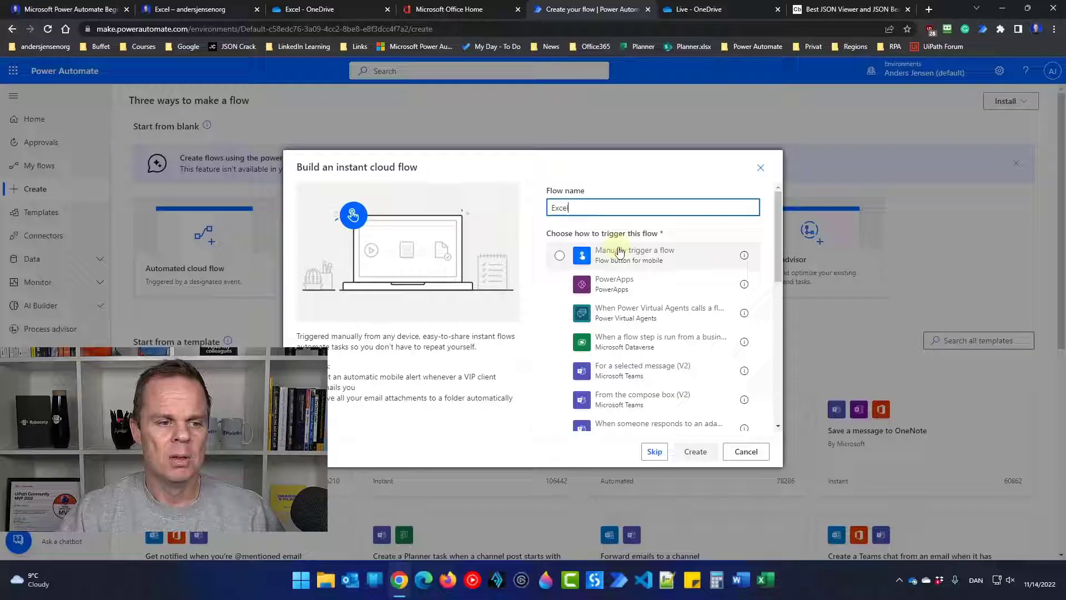
click(664, 257)
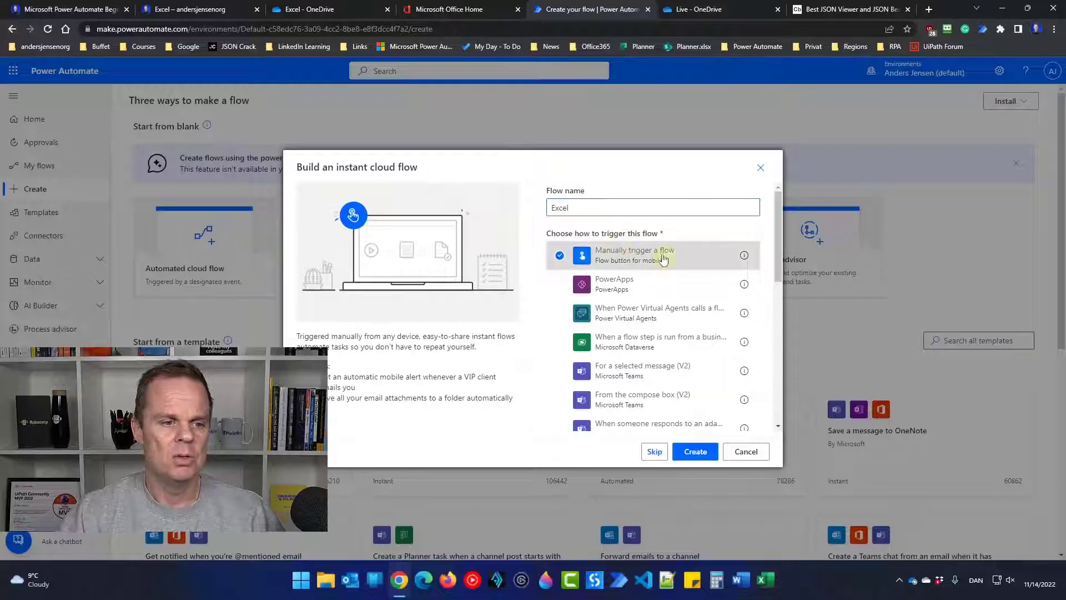
click(695, 451)
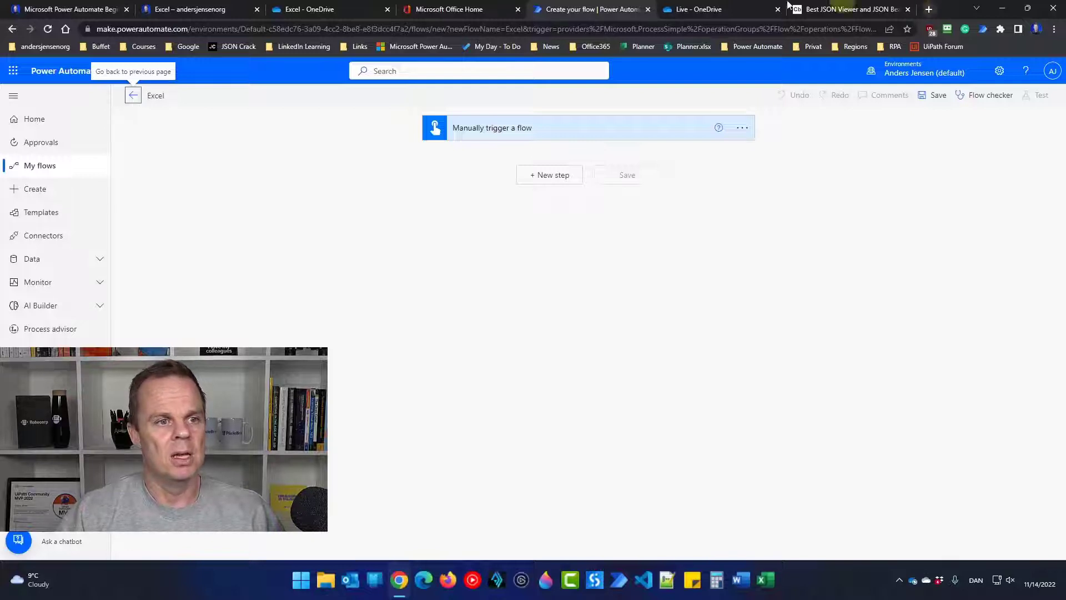
Open FruitShopData.xlsx from the Live folder in OneDrive to view it in Excel for the web
click(699, 9)
click(218, 188)
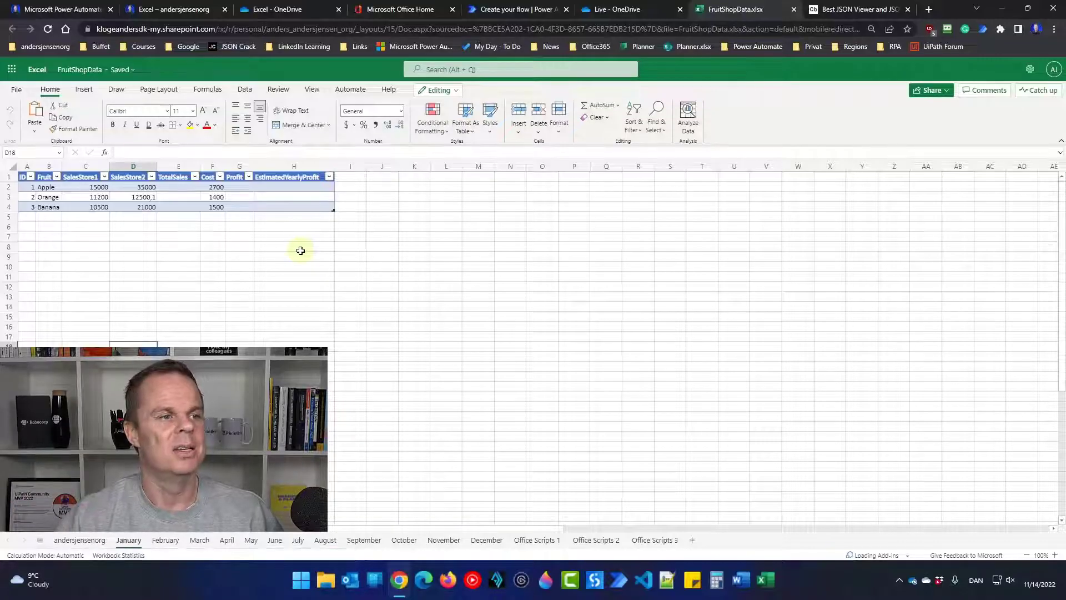
Switch to Power Automate and add the Excel Online (Business) action "List rows present in a table" after the manual trigger
click(530, 9)
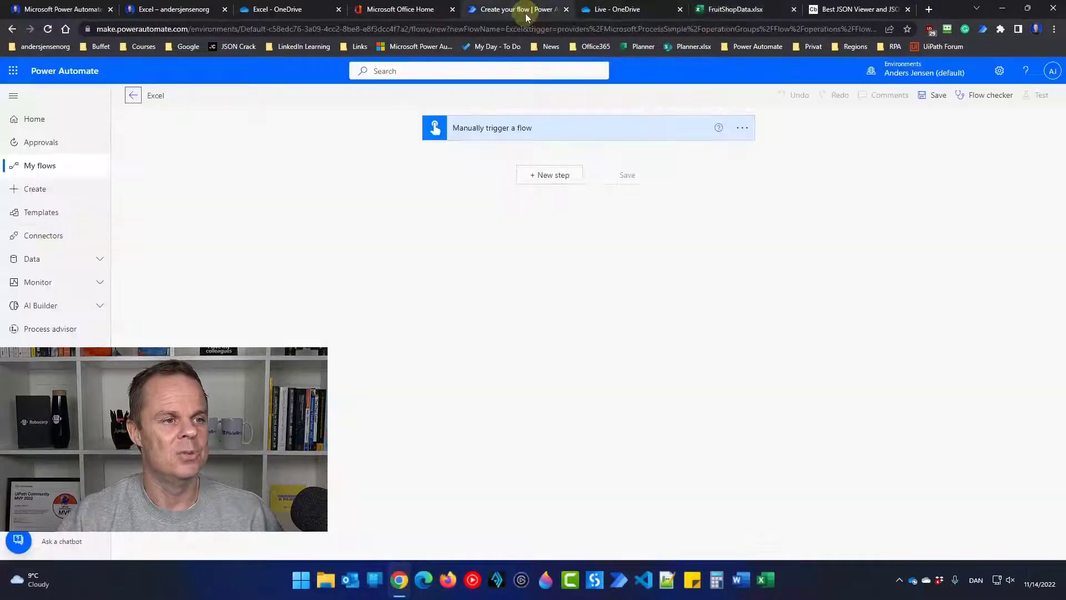
click(554, 181)
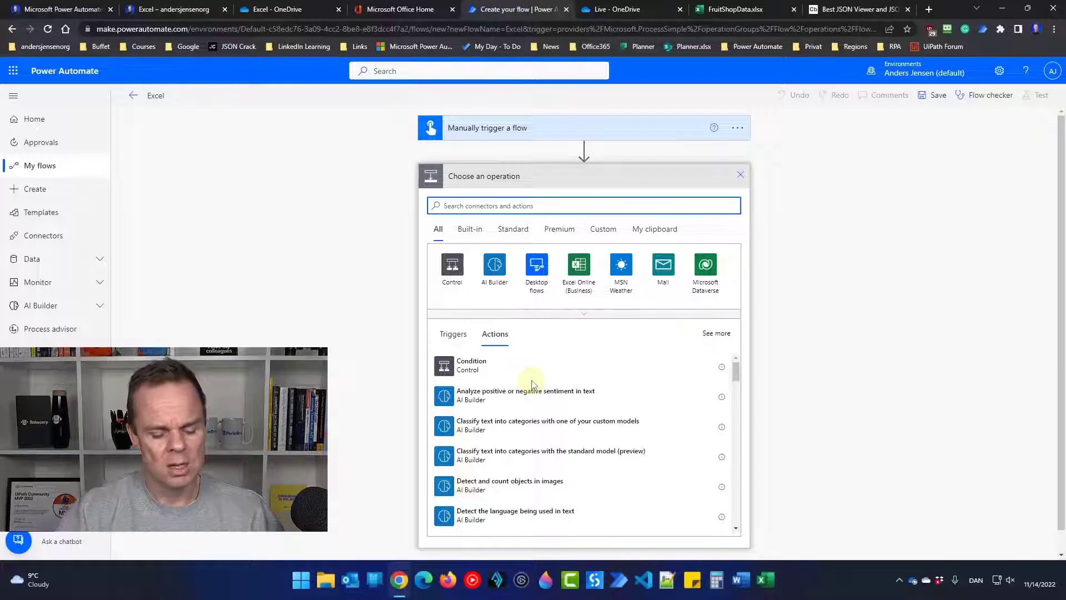
text(list rows)
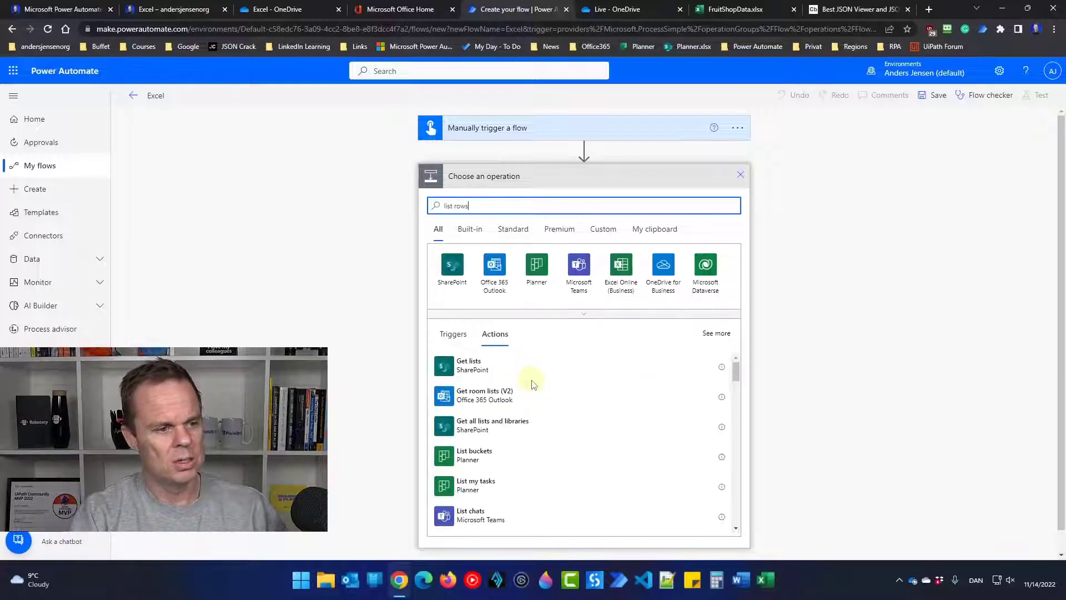
text( present)
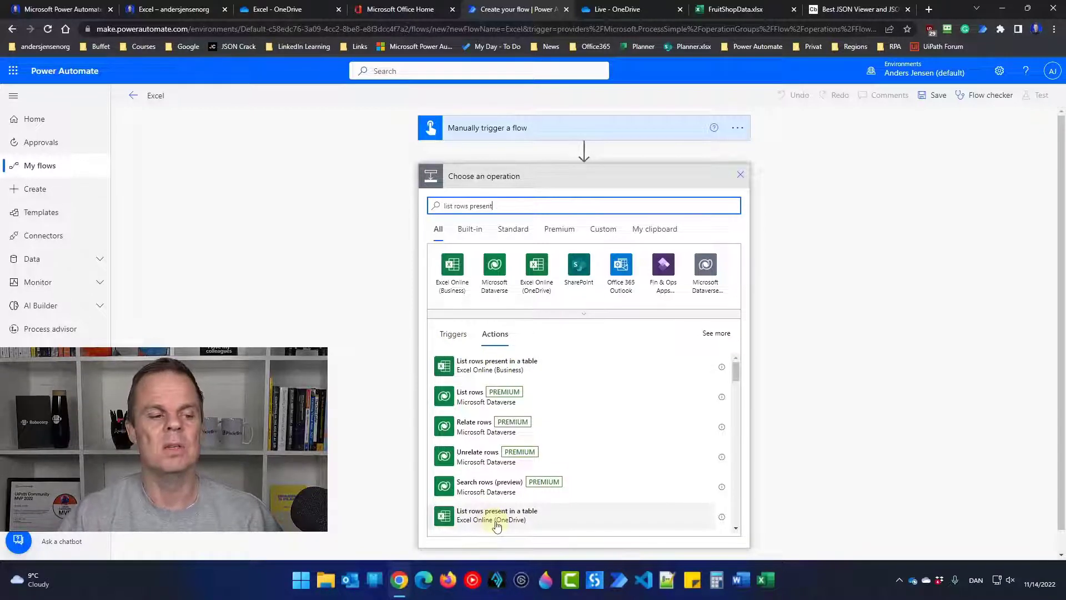
click(488, 368)
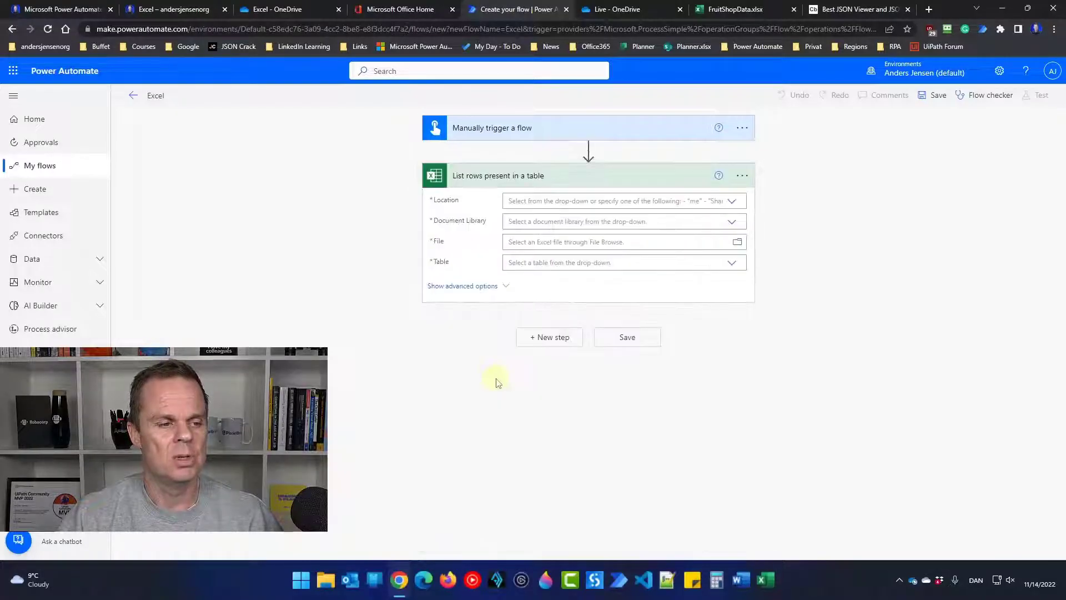
Set the List rows action's location to OneDrive for Business and its document library to OneDrive
click(732, 203)
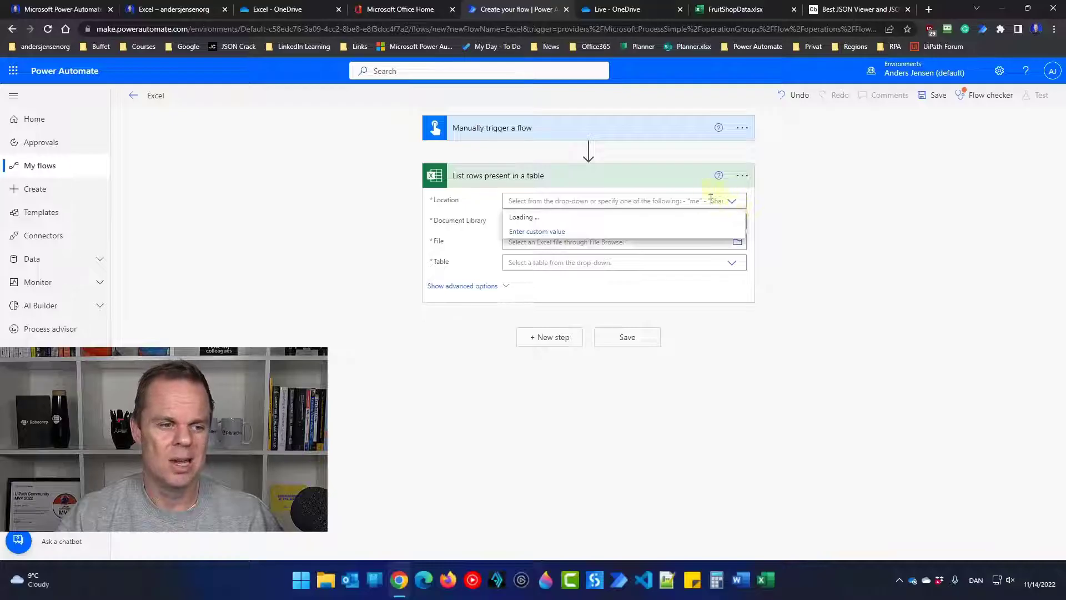
click(533, 217)
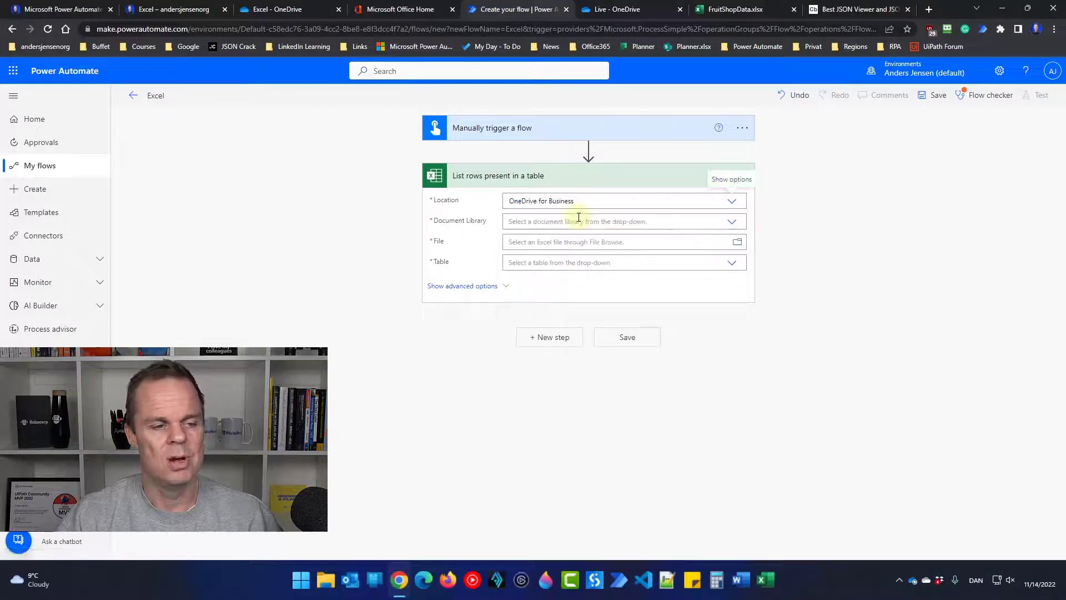
click(732, 222)
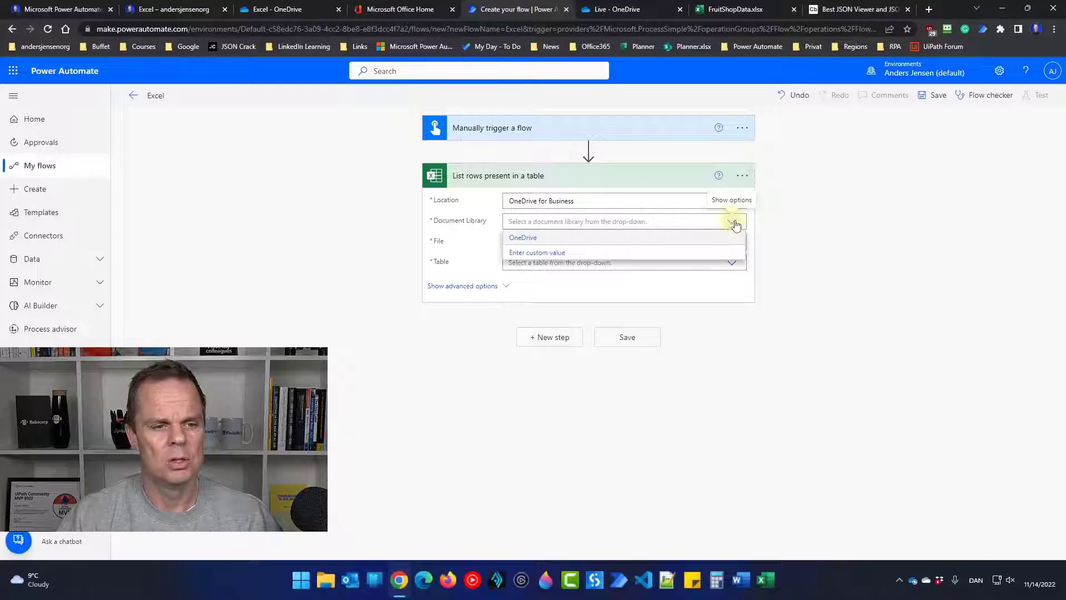
click(543, 238)
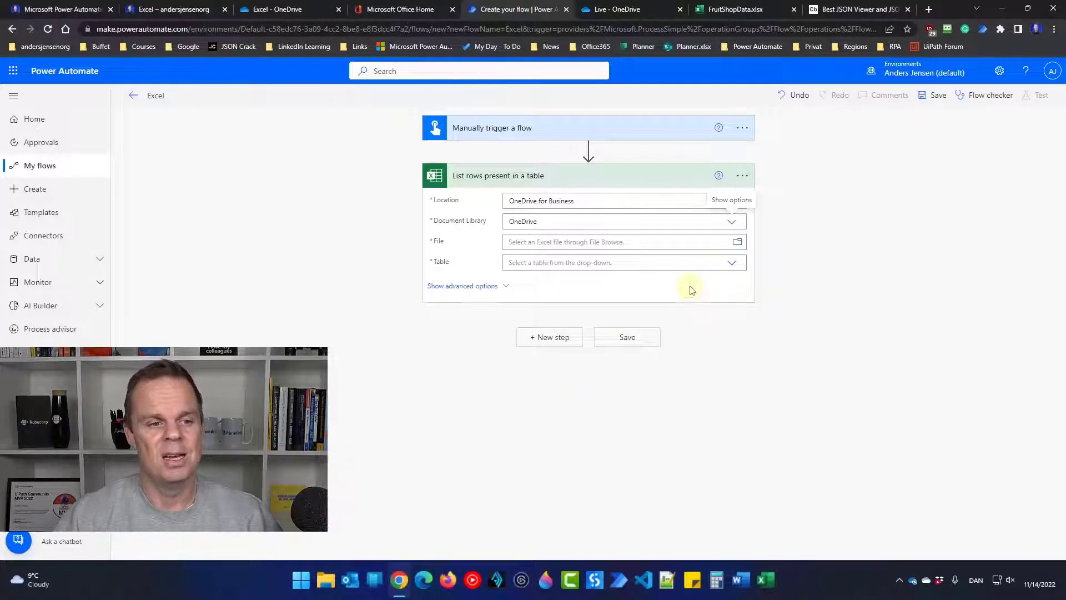
Choose FruitShopData.xlsx from the Live folder as the List rows action's file and January as its table
click(737, 245)
scroll(840, 356, up, 4)
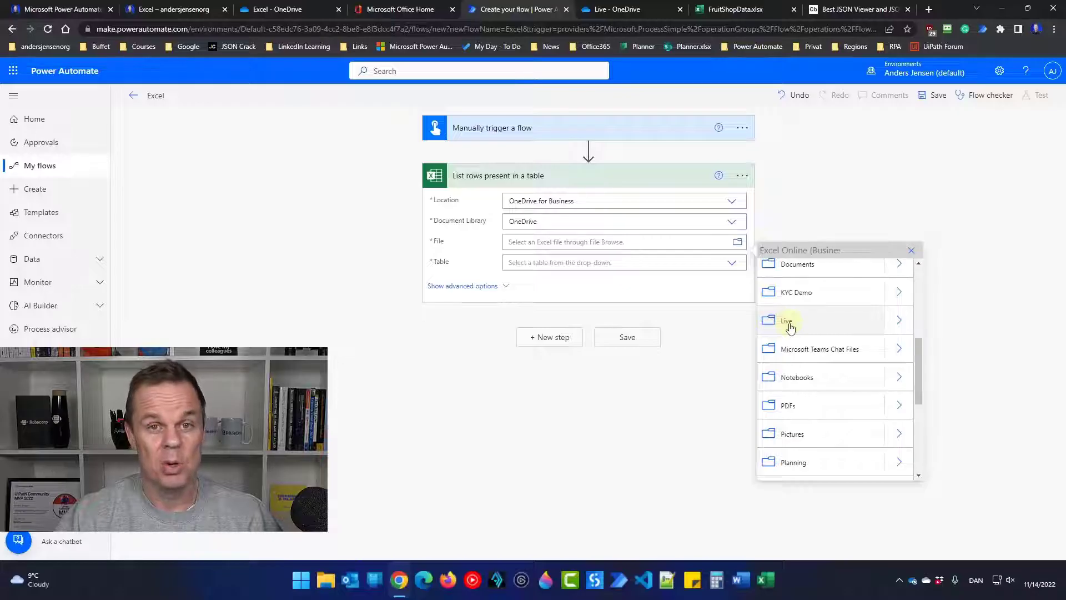
click(899, 323)
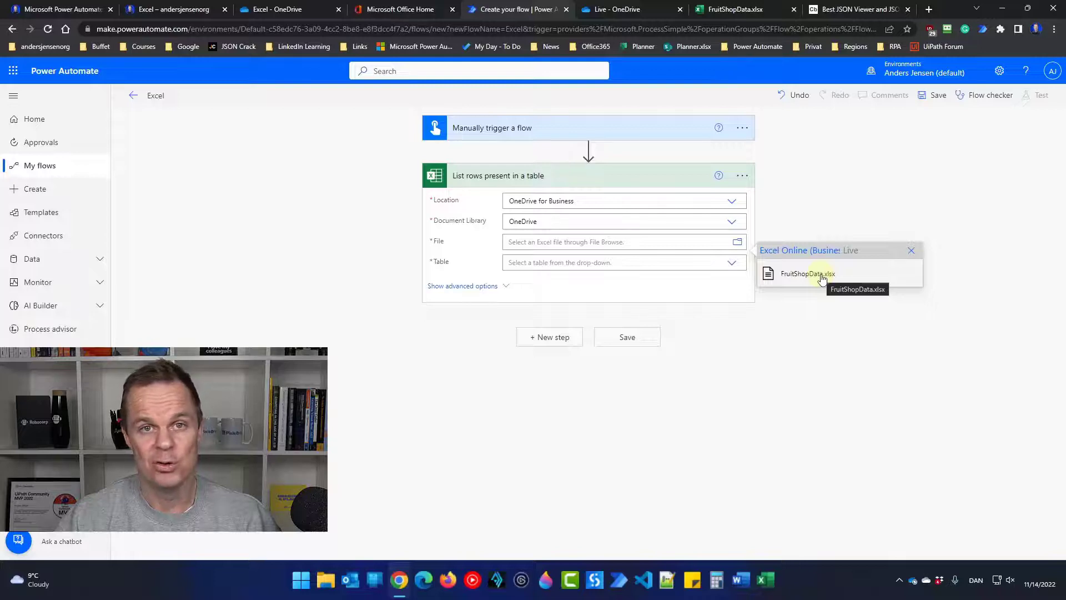
click(822, 275)
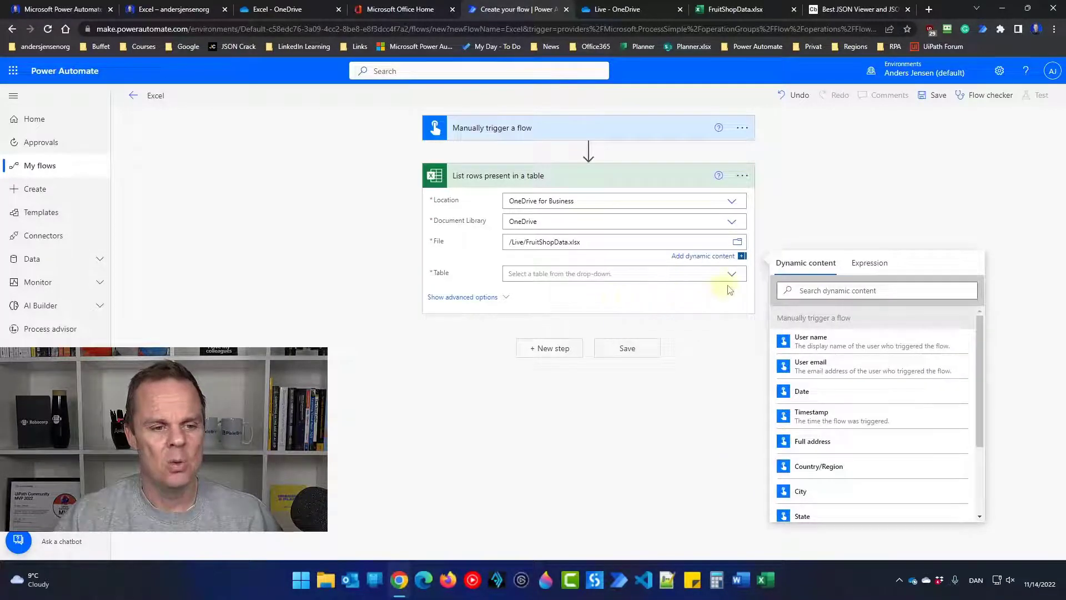
click(730, 276)
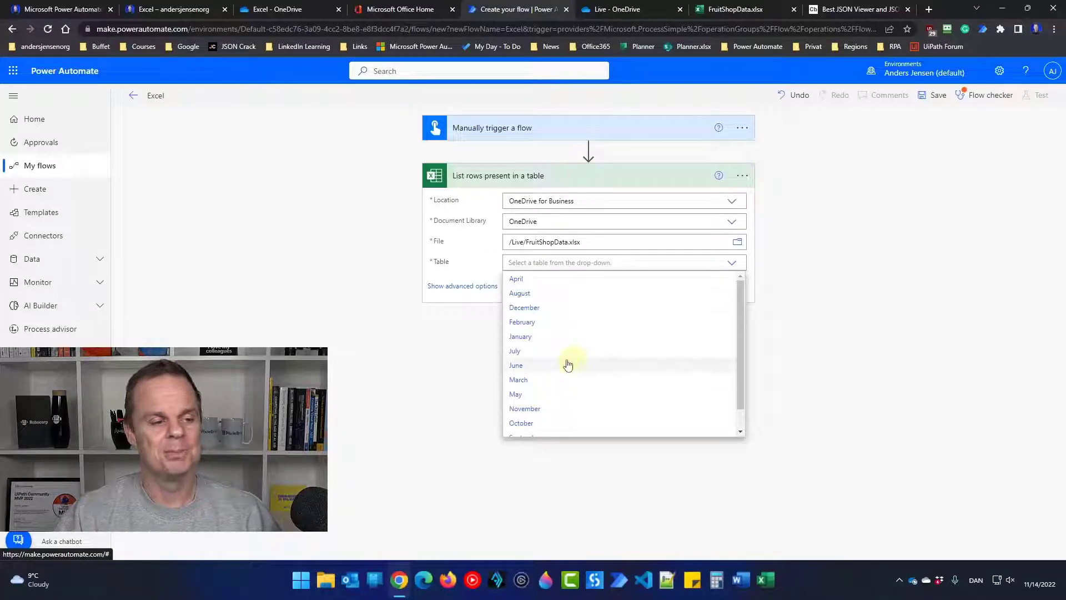
click(527, 339)
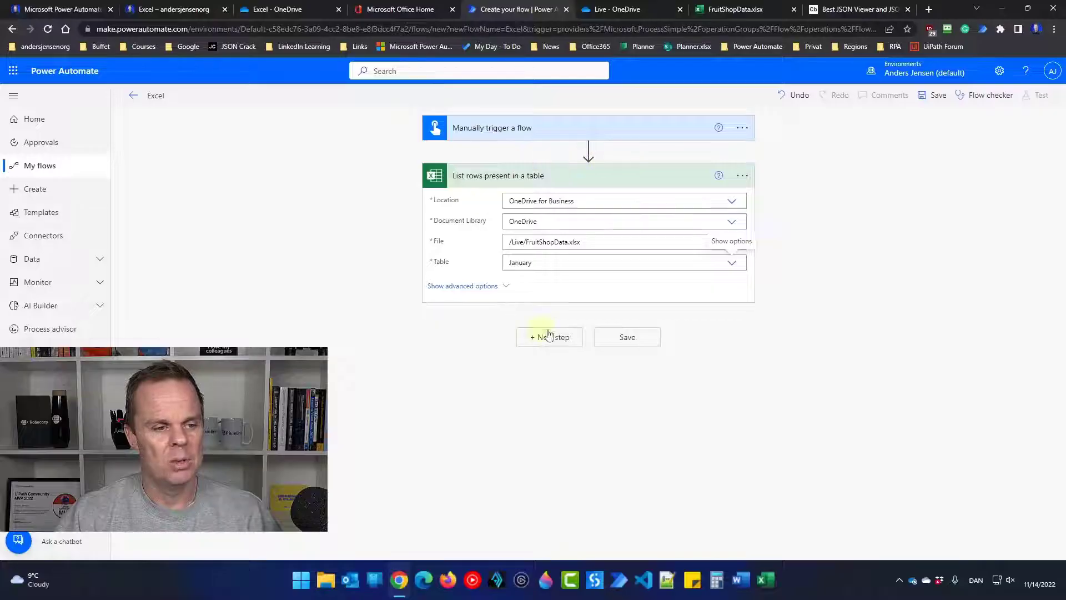
Save the flow and run a manual test of it
click(620, 337)
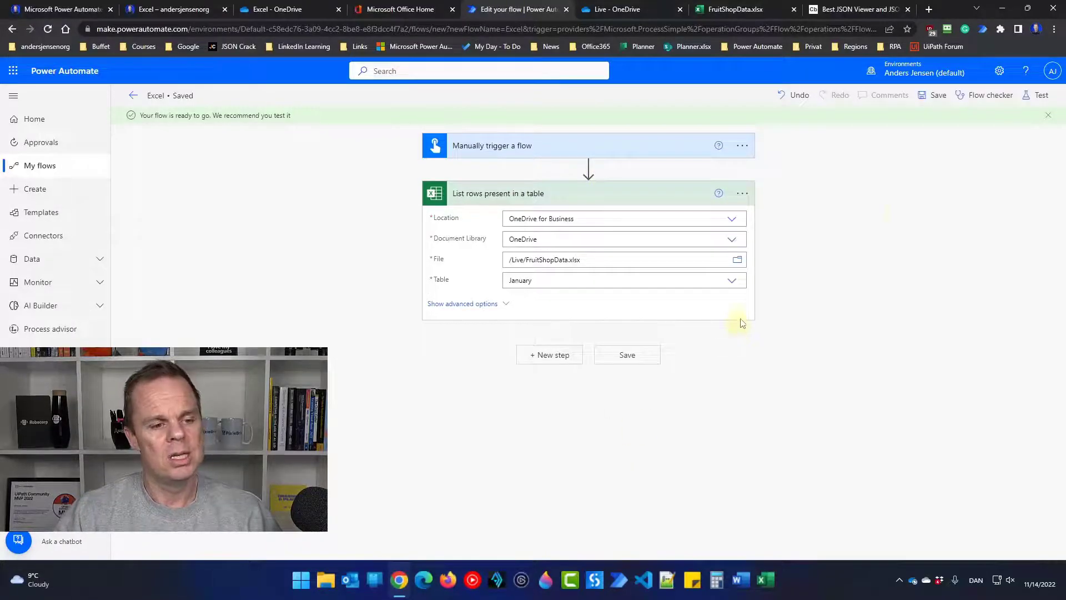
click(1036, 95)
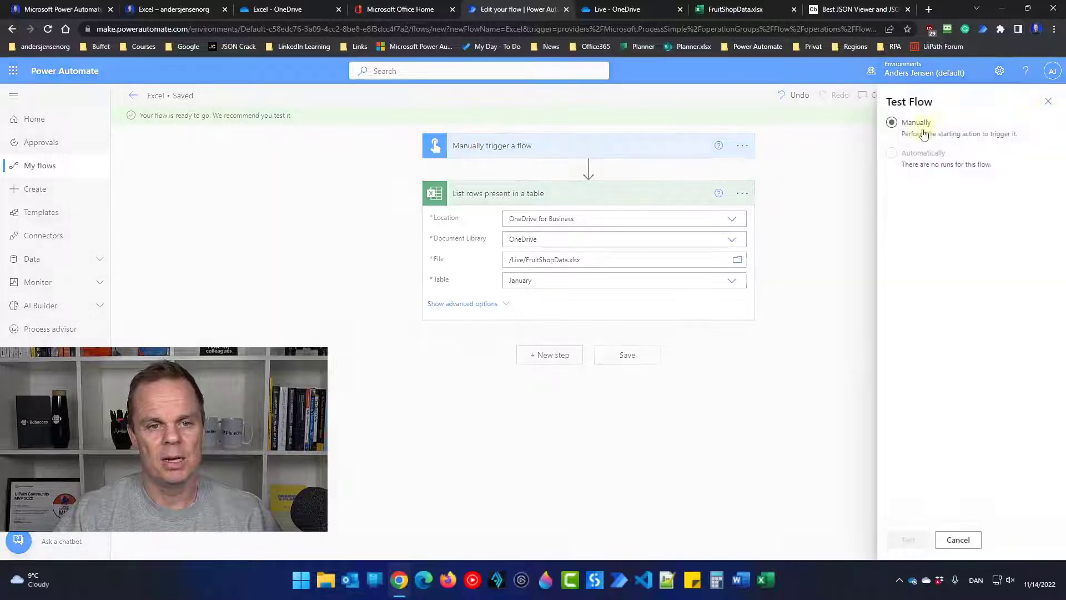
click(908, 539)
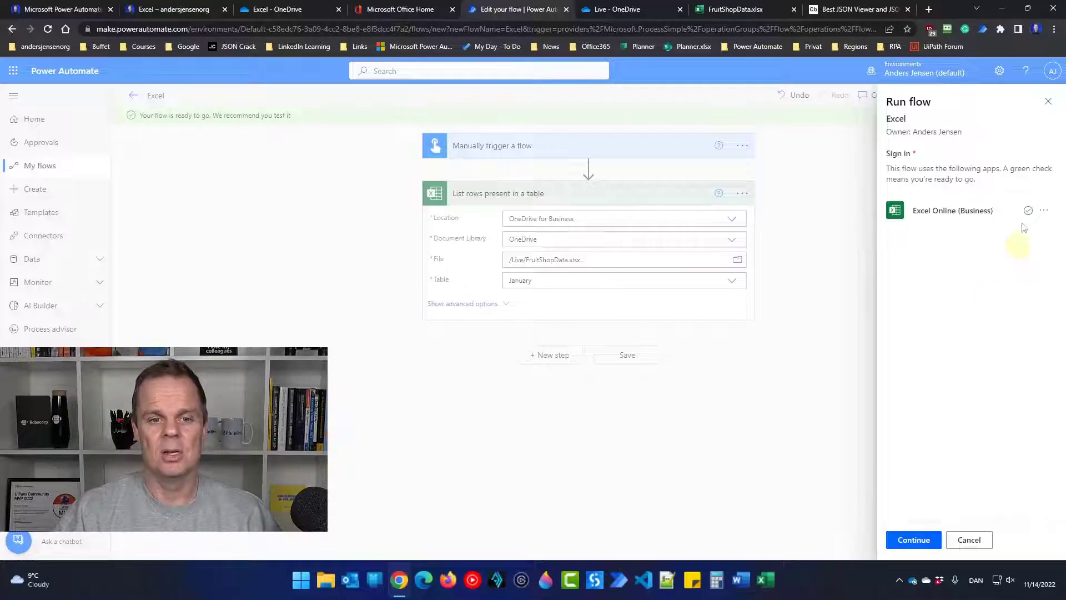
click(912, 539)
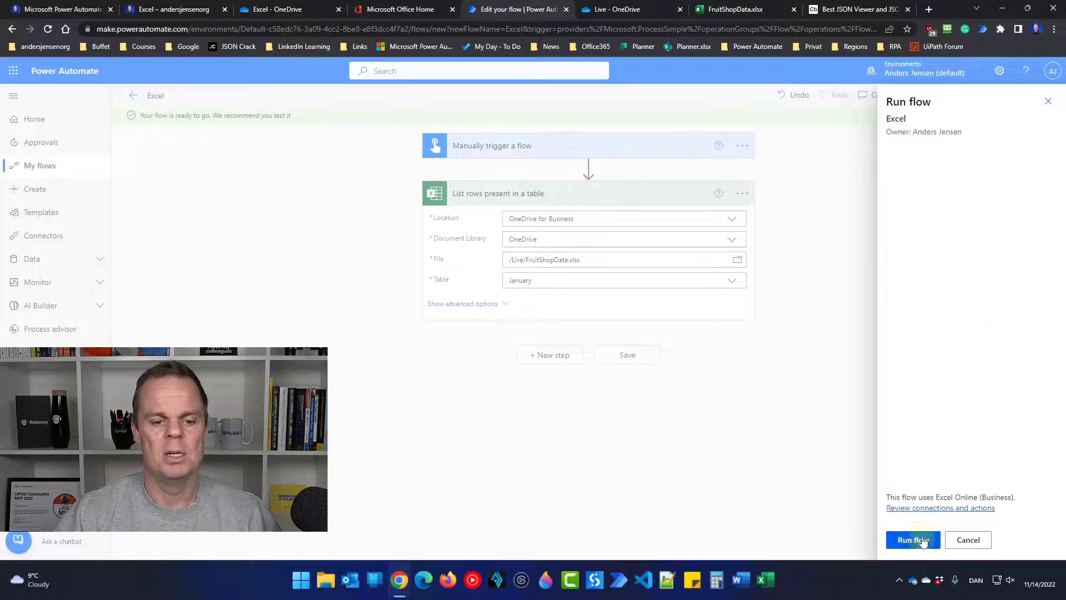
click(922, 539)
click(922, 539)
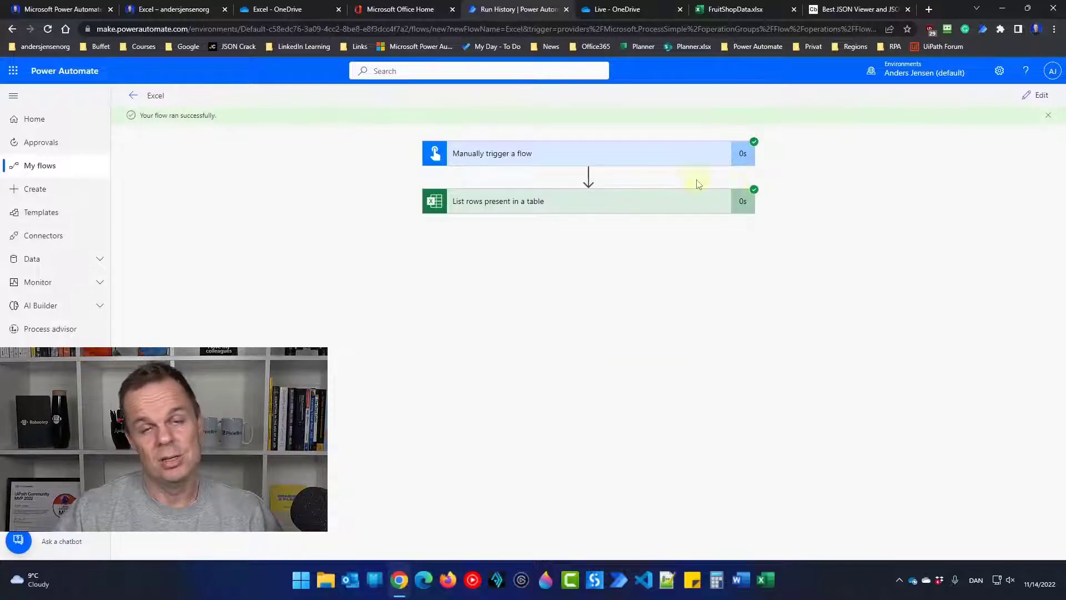
Open the outputs of the "List rows present in a table" action from the test run and select all the JSON text
click(535, 214)
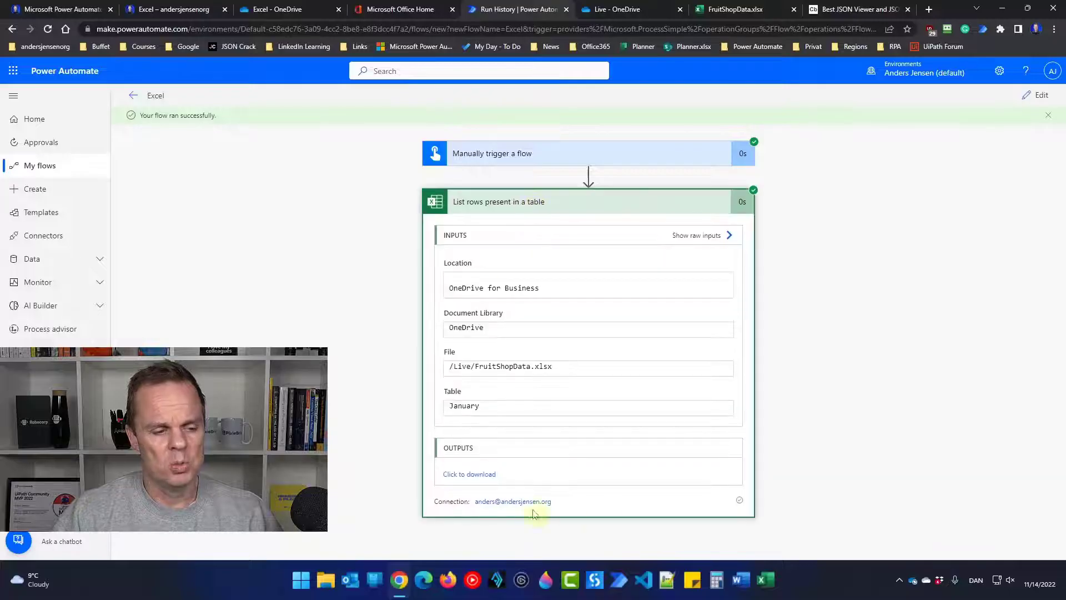
click(469, 475)
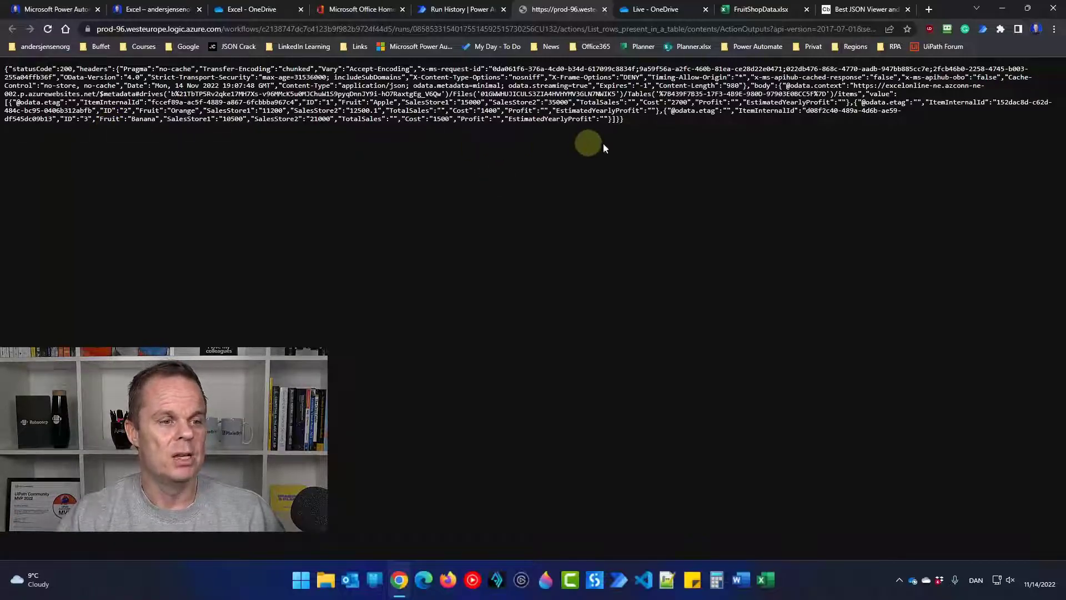
drag(572, 120, 3, 65)
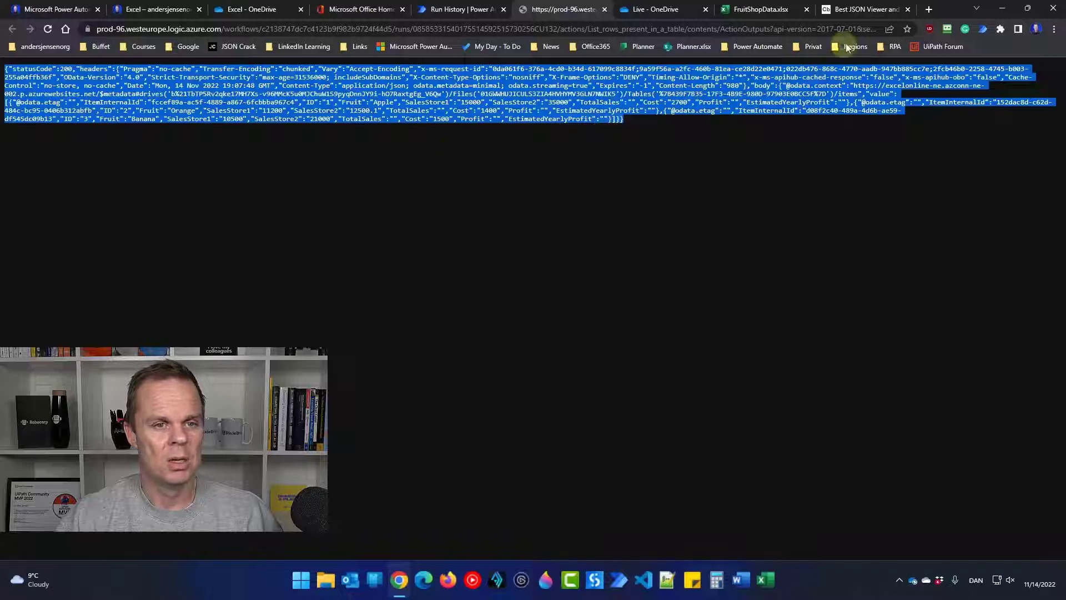
Paste the copied JSON output into the Code Beautify JSON Viewer and examine the rows in the body's value array
click(861, 10)
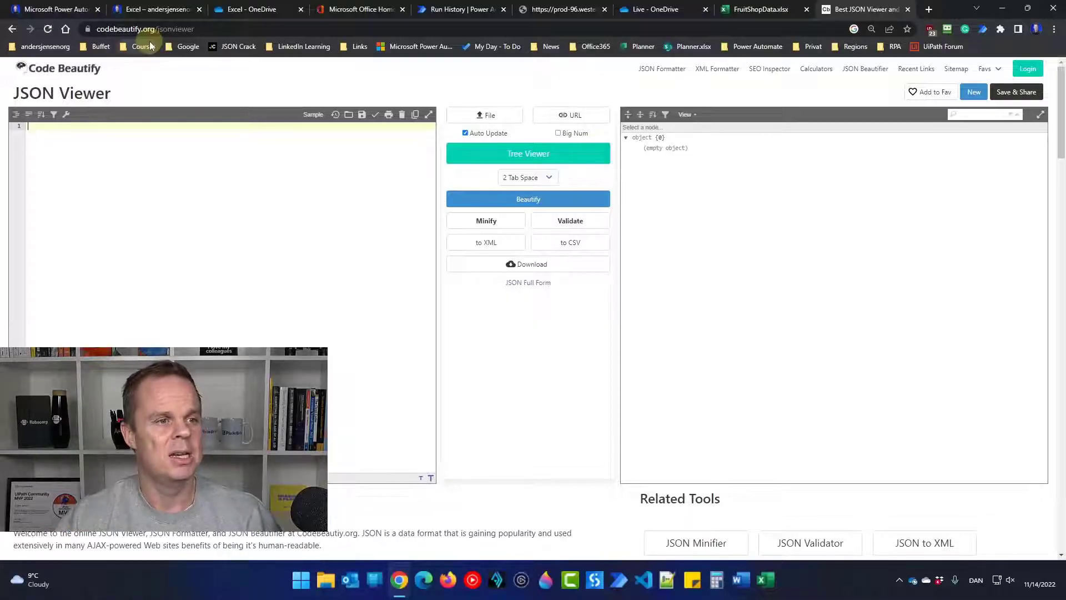
click(558, 9)
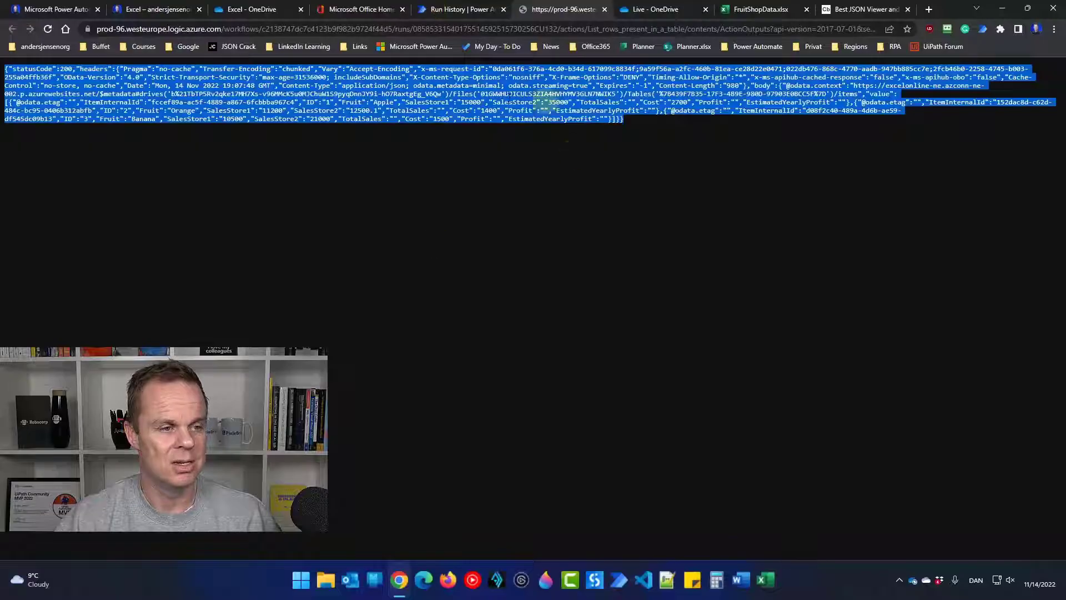
click(866, 10)
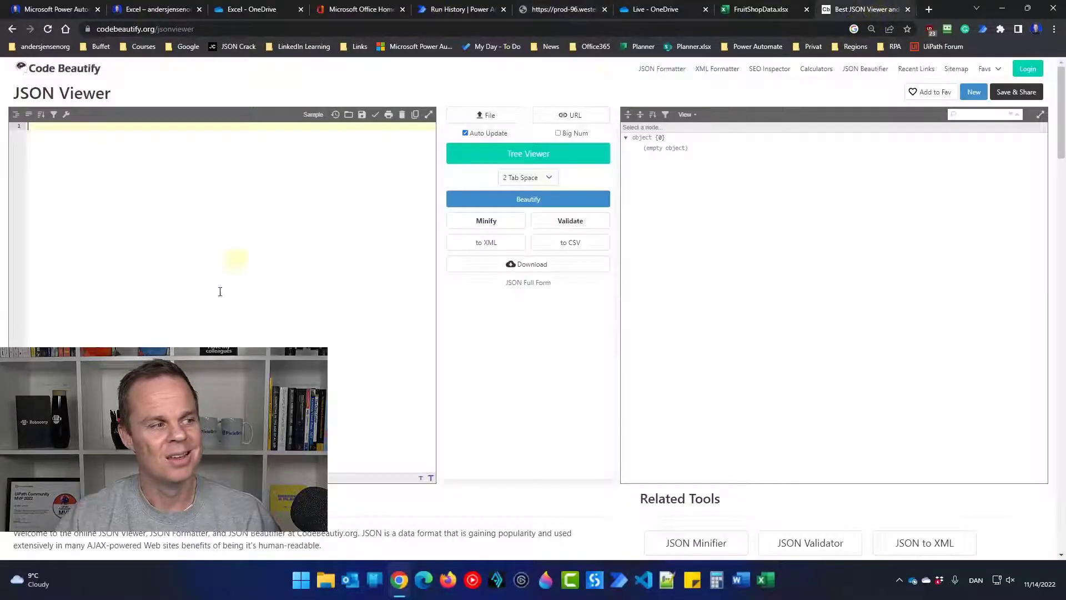
key(ctrl+v)
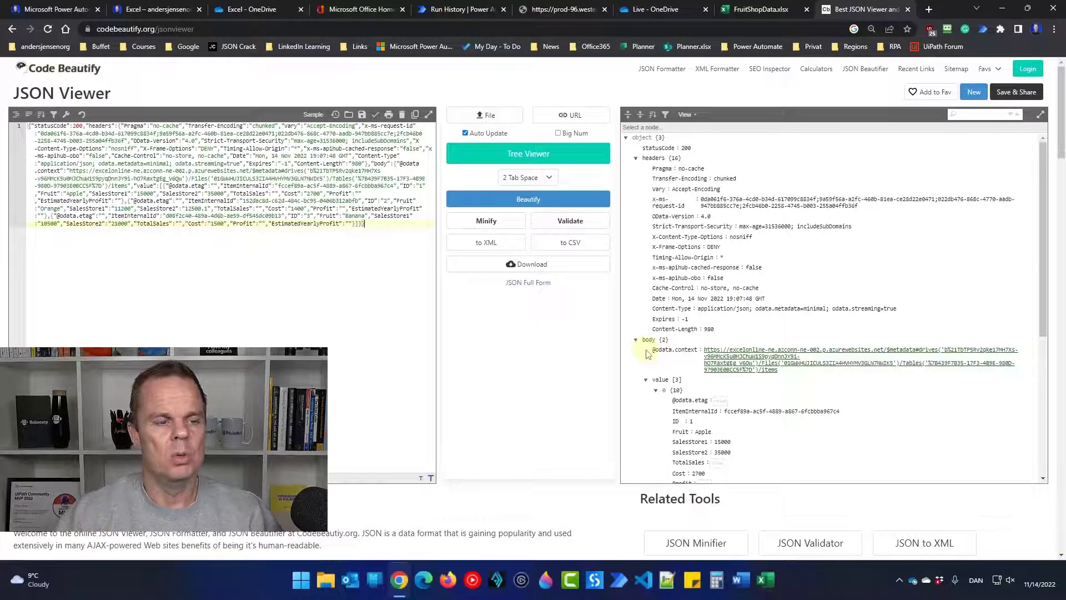
scroll(647, 353, down, 3)
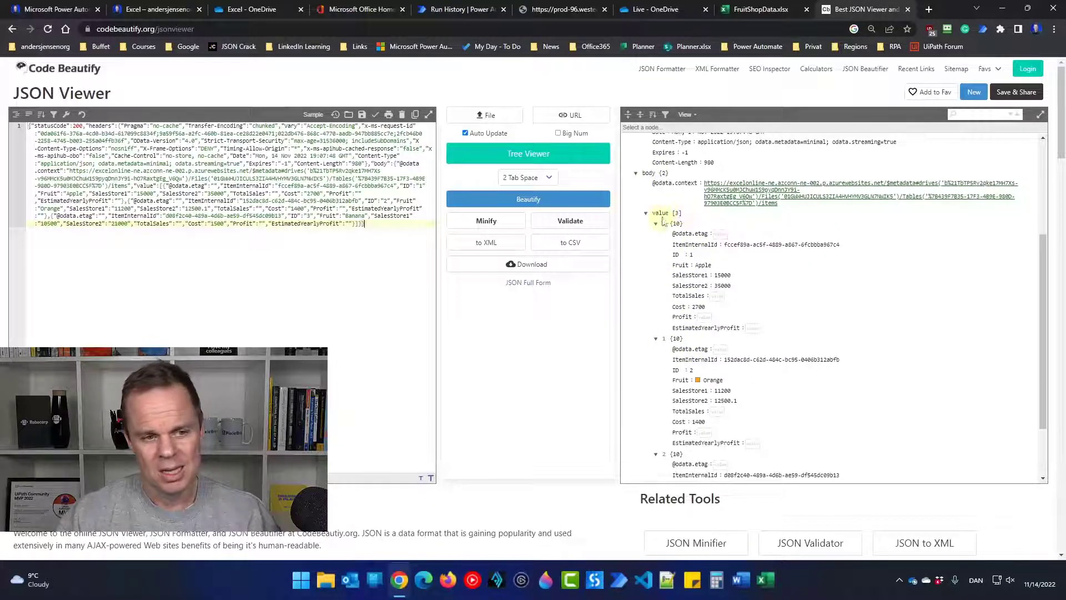
scroll(664, 225, down, 1)
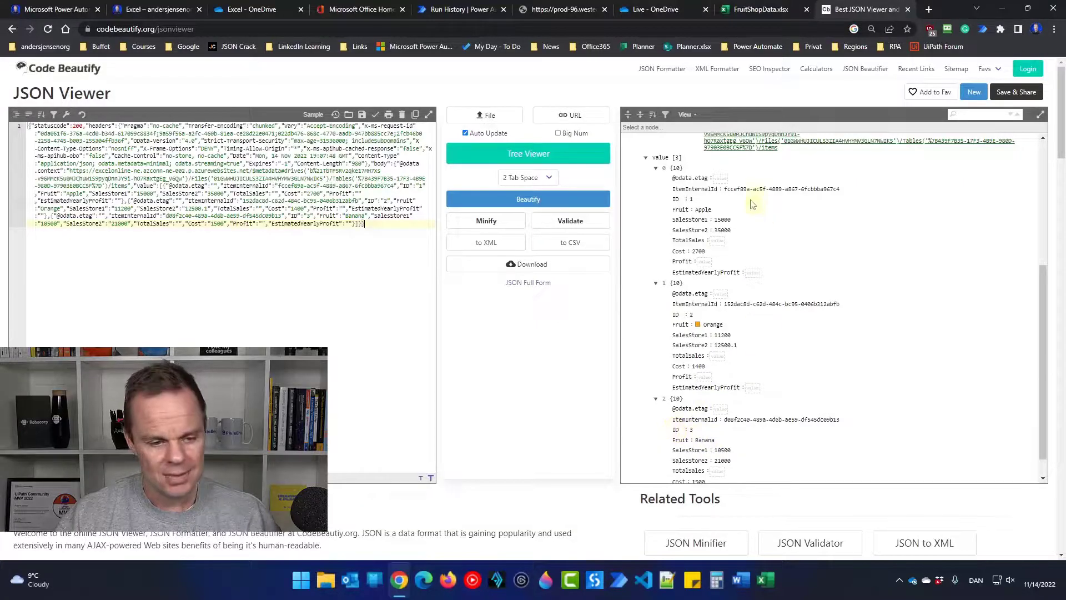
scroll(728, 460, down, 1)
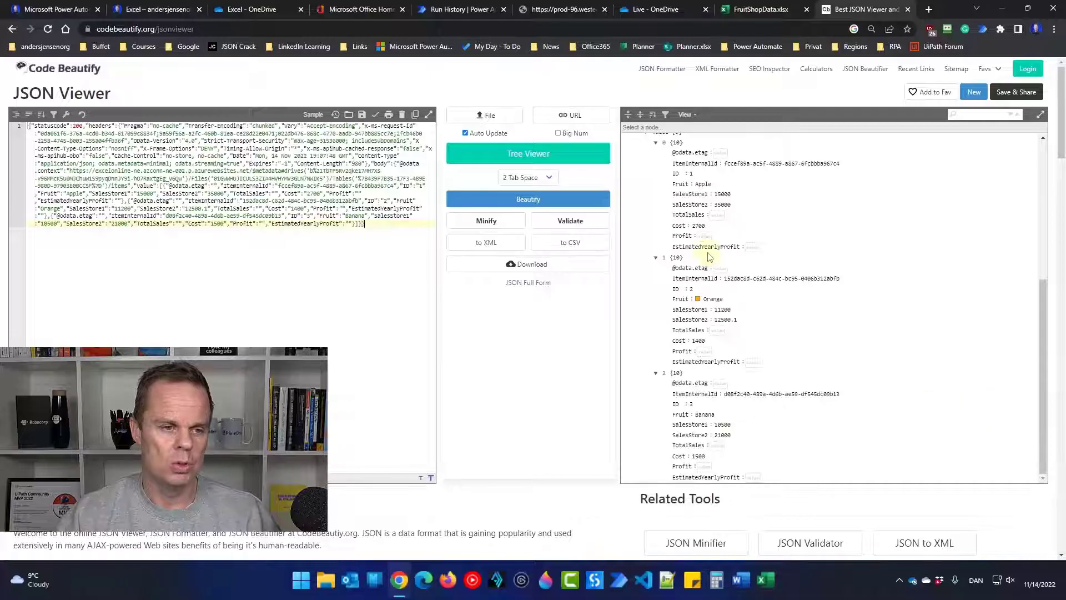
scroll(708, 256, up, 2)
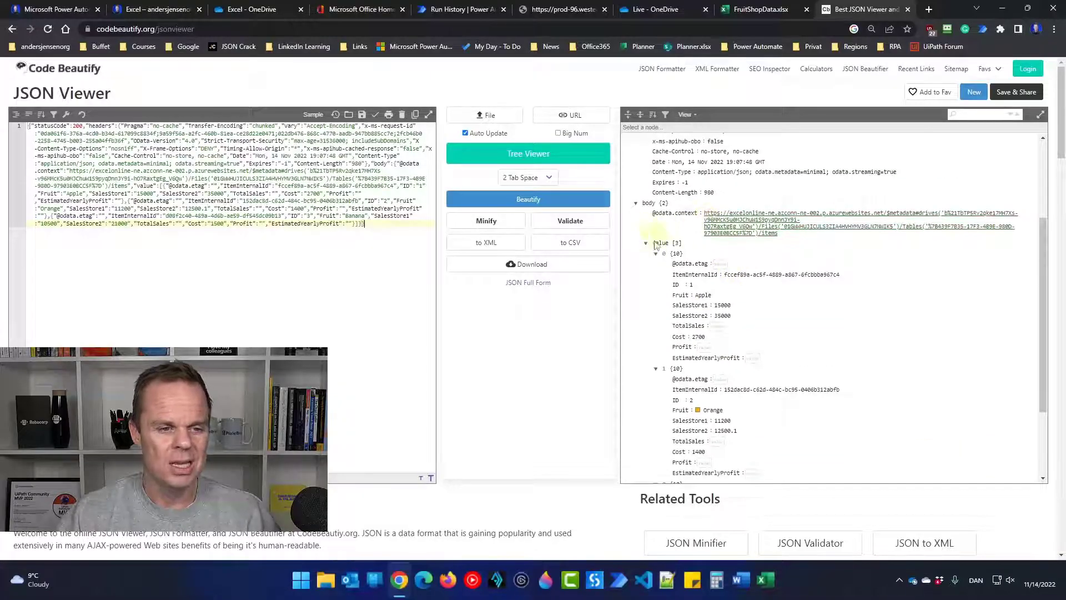
Return to the Excel flow in Power Automate, reopen it for editing and add an "Apply to each" control after the List rows action
click(470, 15)
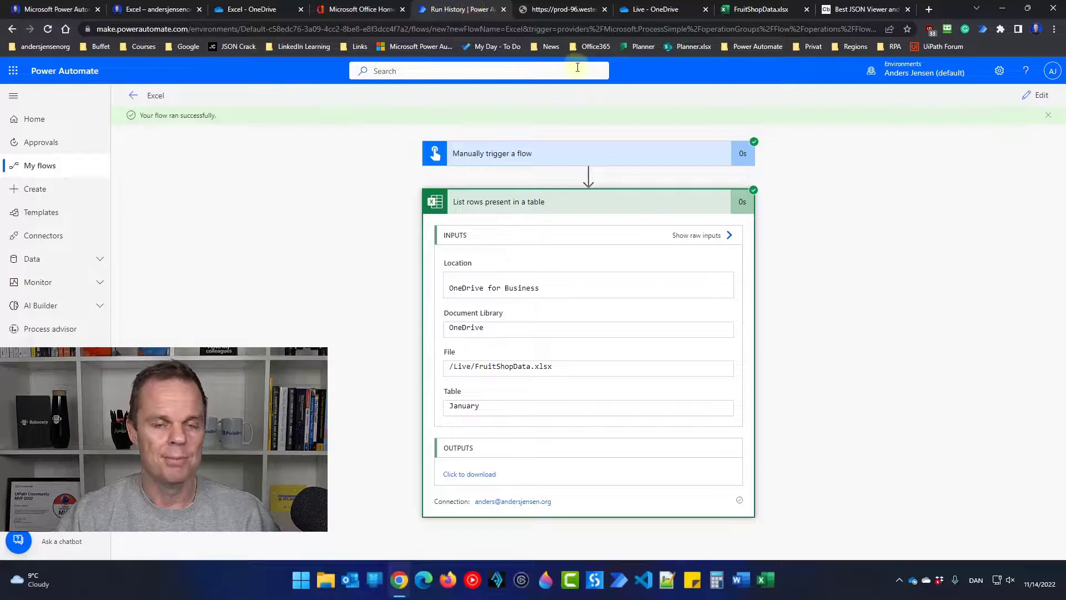
click(1040, 99)
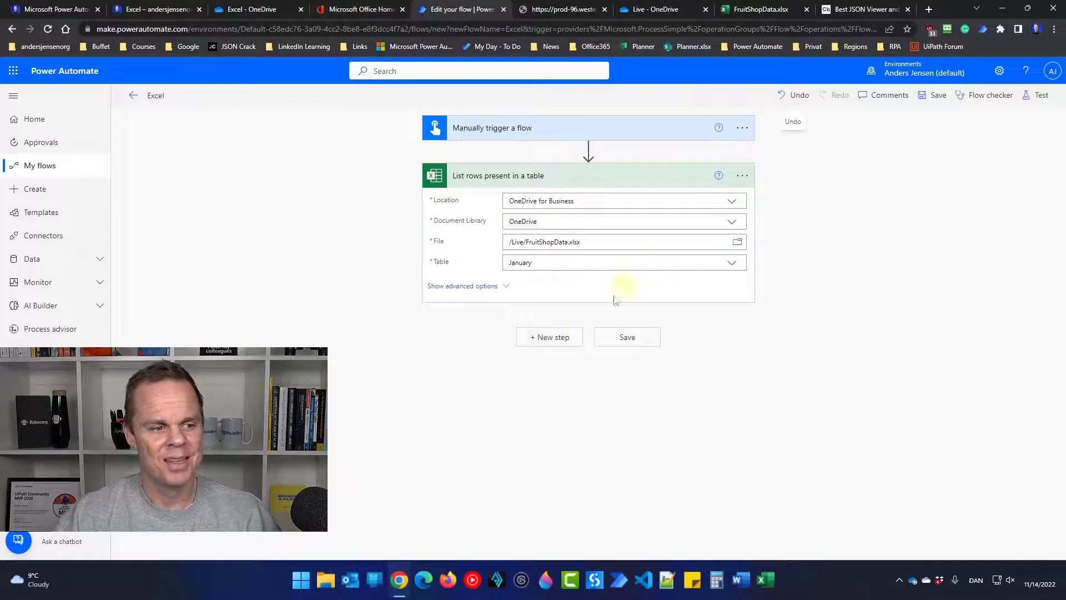
click(567, 346)
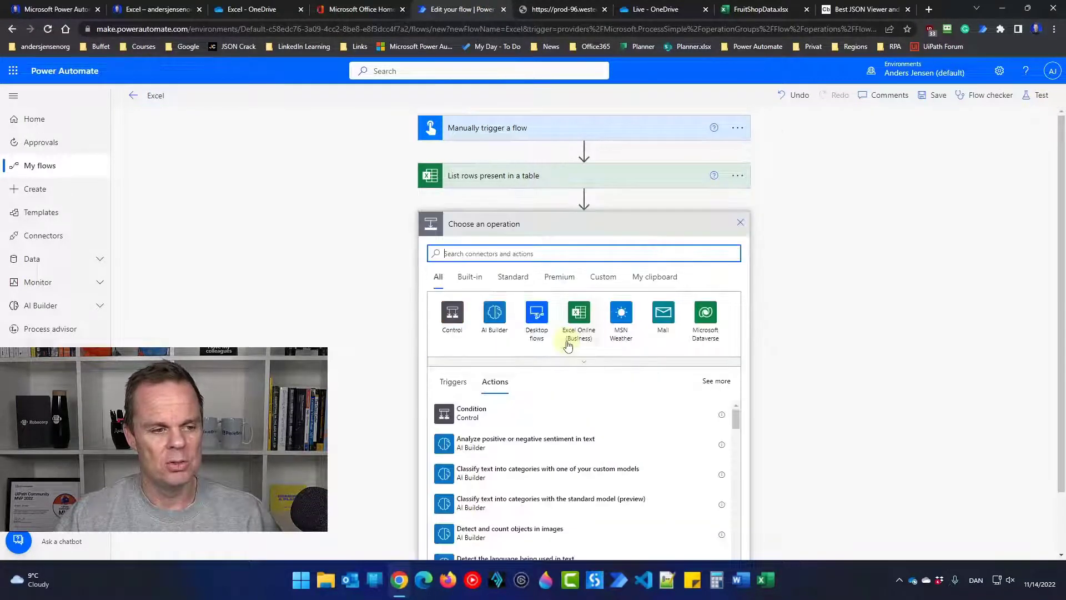
text(apply)
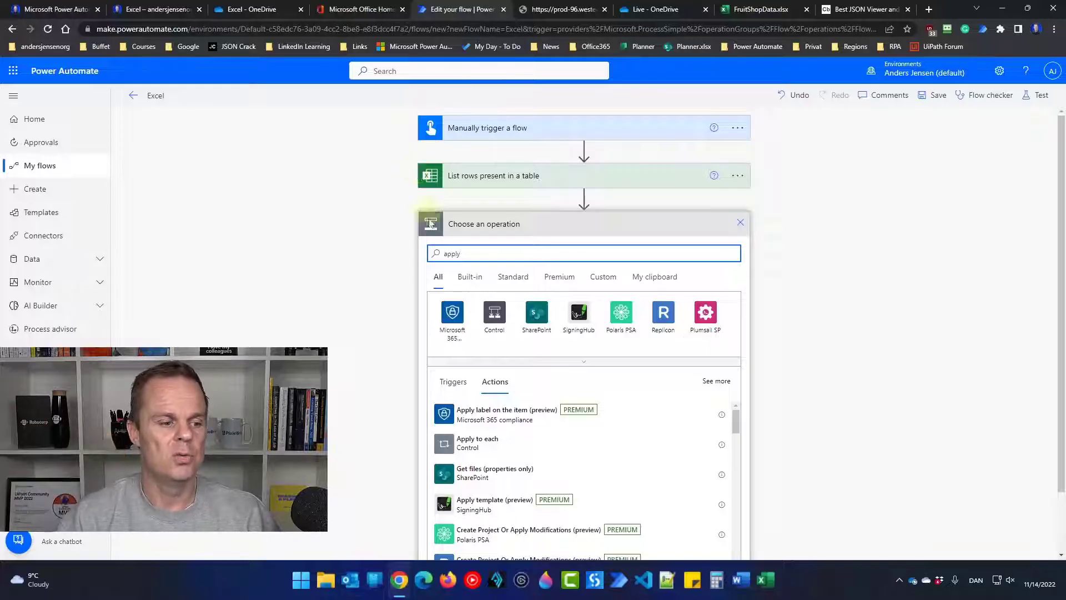
click(487, 449)
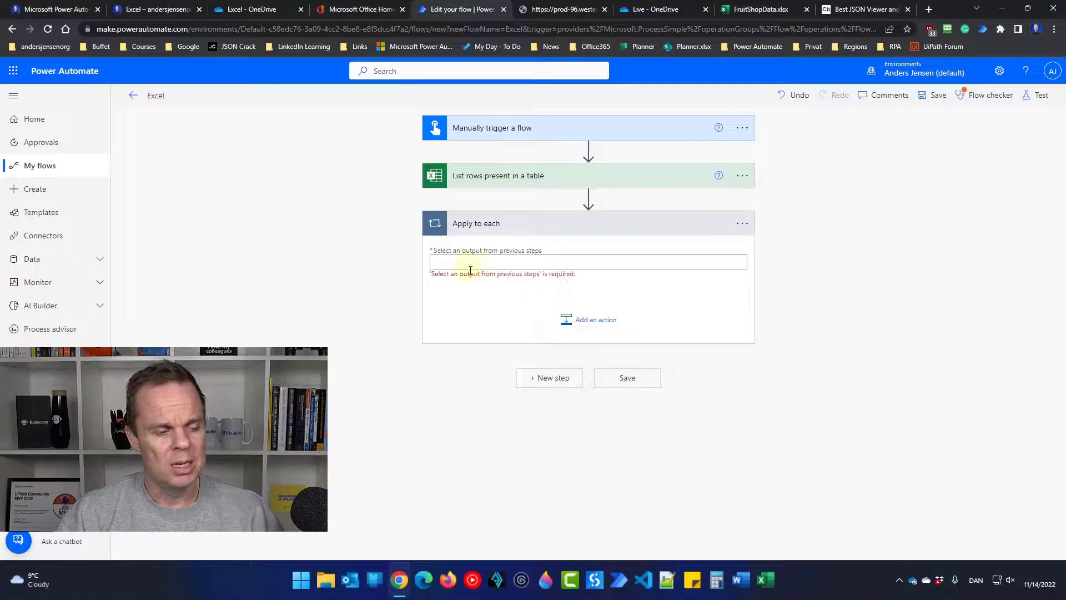
Set the "Apply to each" input to the List rows value output and compare it with the value array in the JSON Viewer
click(500, 256)
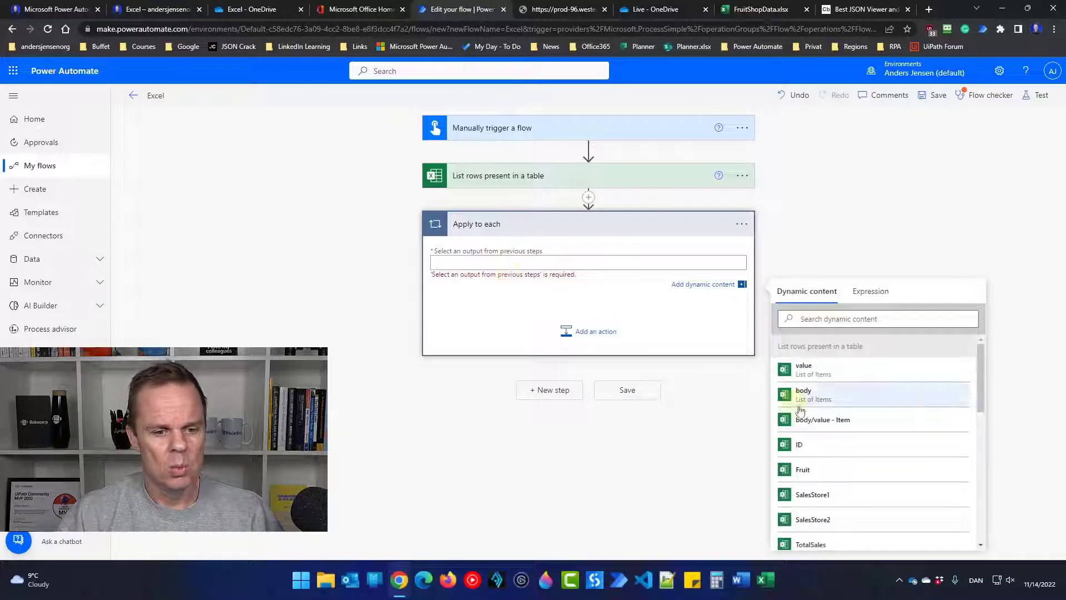
click(833, 374)
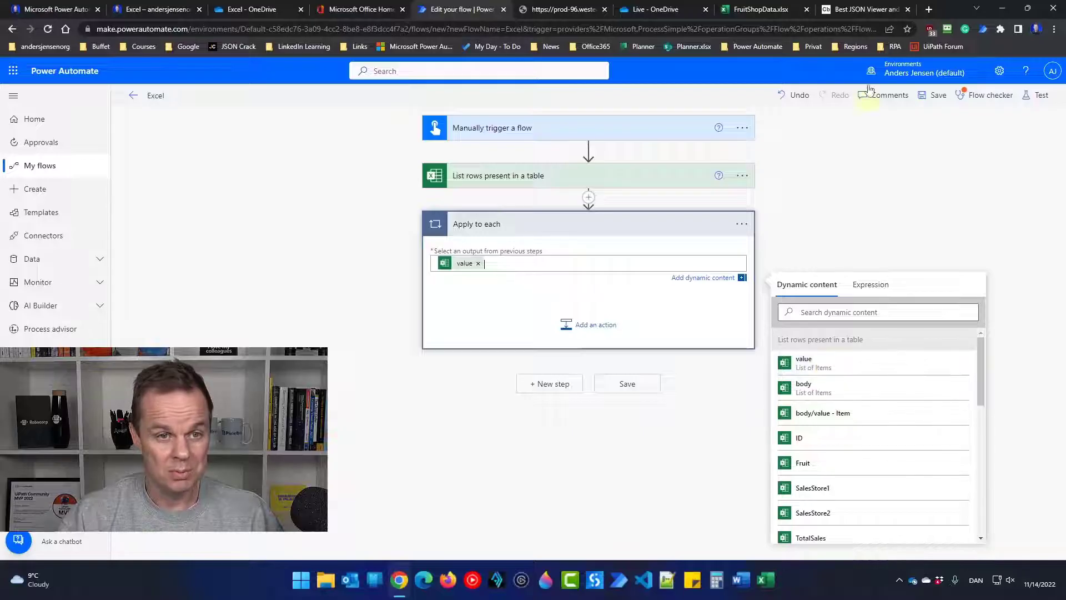
click(865, 10)
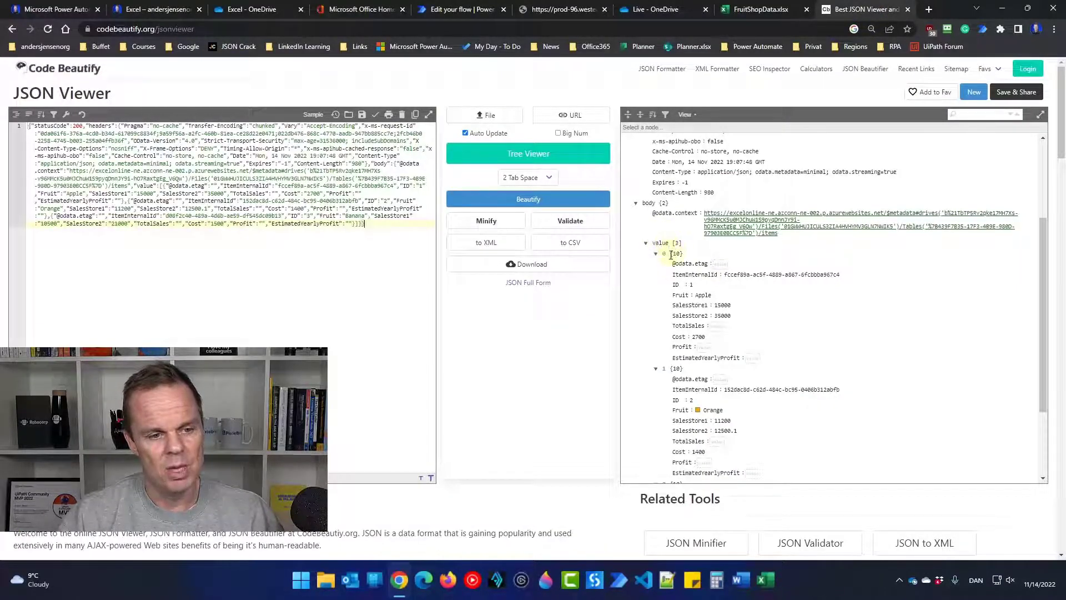
scroll(669, 431, down, 1)
scroll(671, 432, up, 1)
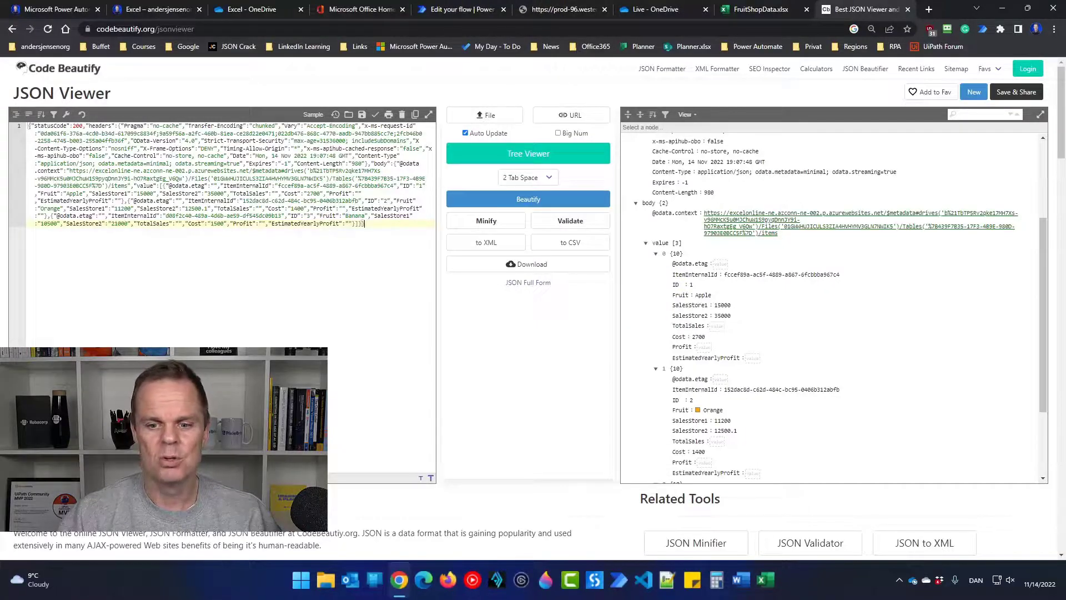
Return to the flow in Power Automate and add the Excel Online (Business) "Update a row" action inside the "Apply to each" loop
click(461, 9)
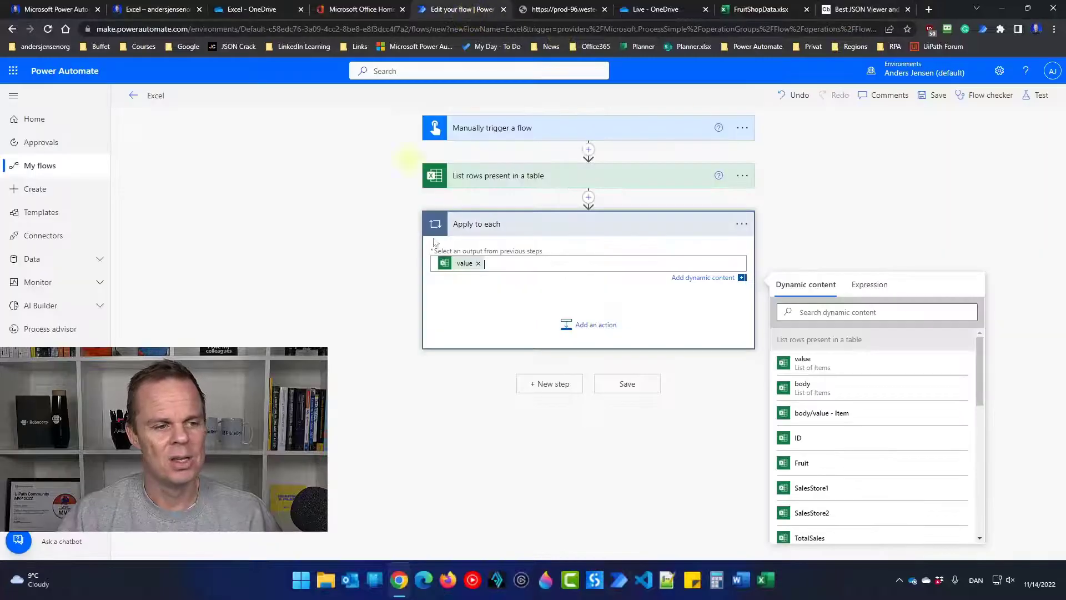
click(591, 330)
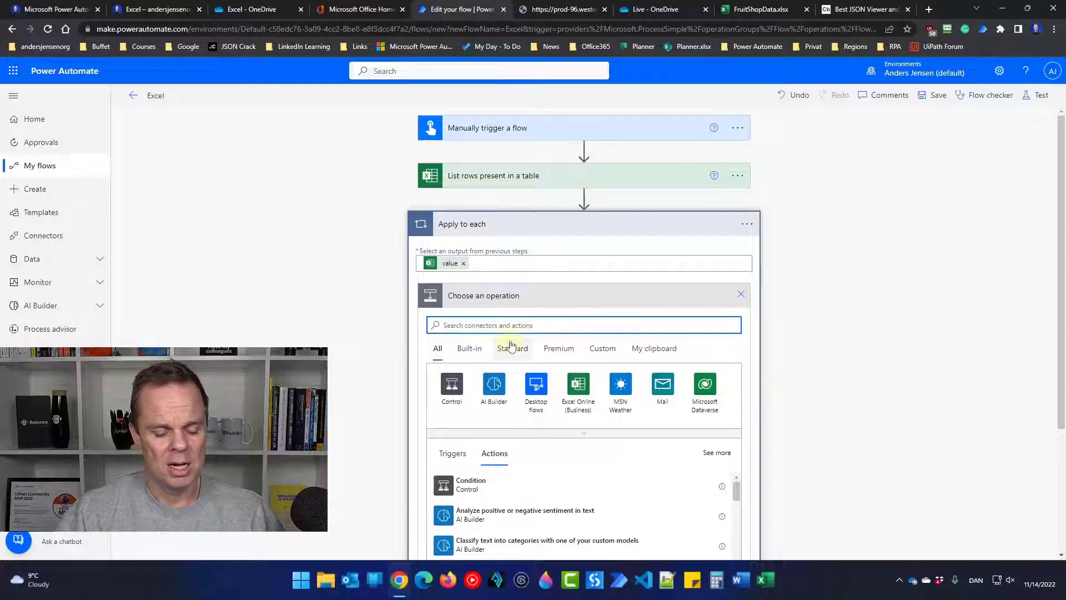
text(u)
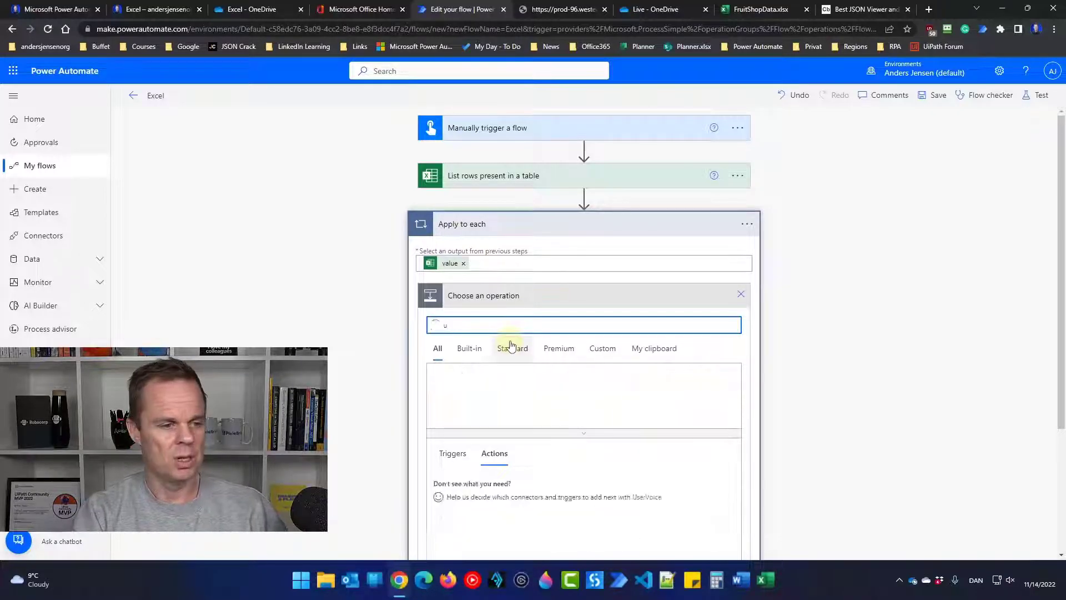
text(pdate)
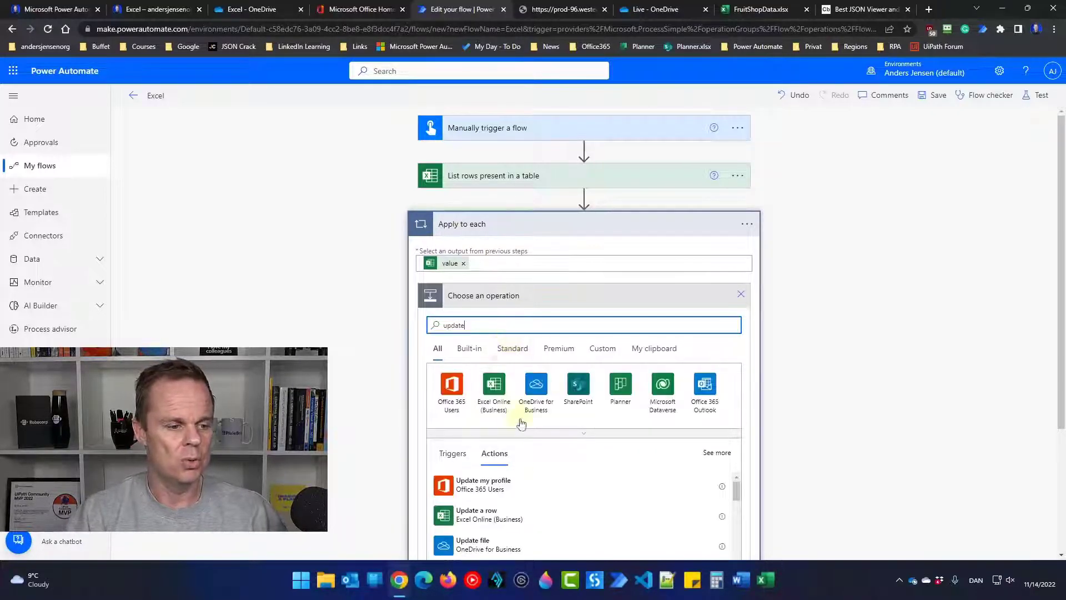
click(508, 520)
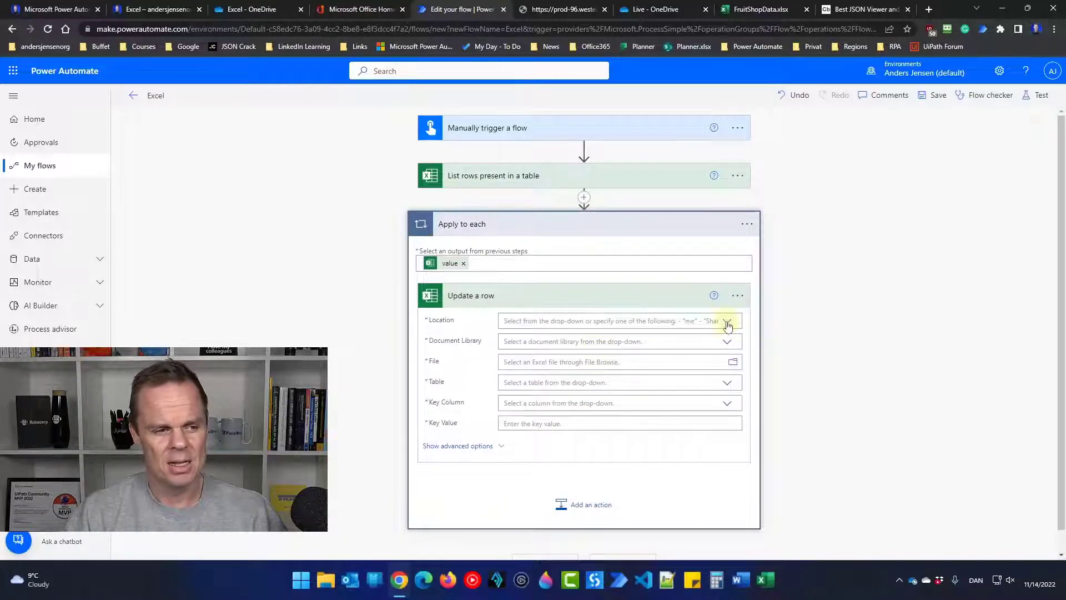
Point "Update a row" to OneDrive for Business, document library OneDrive and the file /Live/FruitShopData.xlsx
click(727, 321)
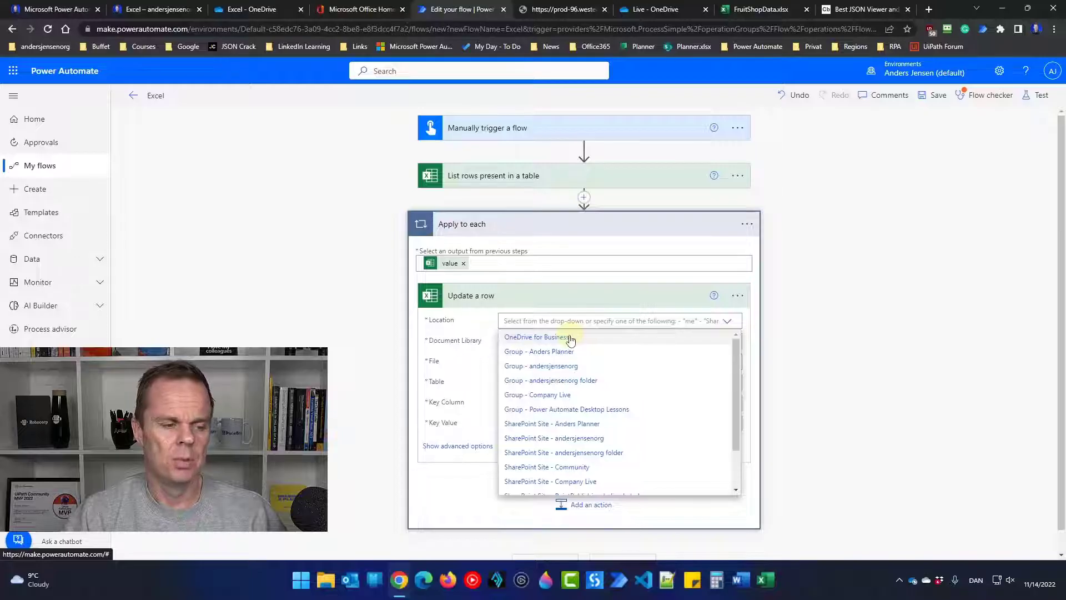
click(570, 337)
click(722, 341)
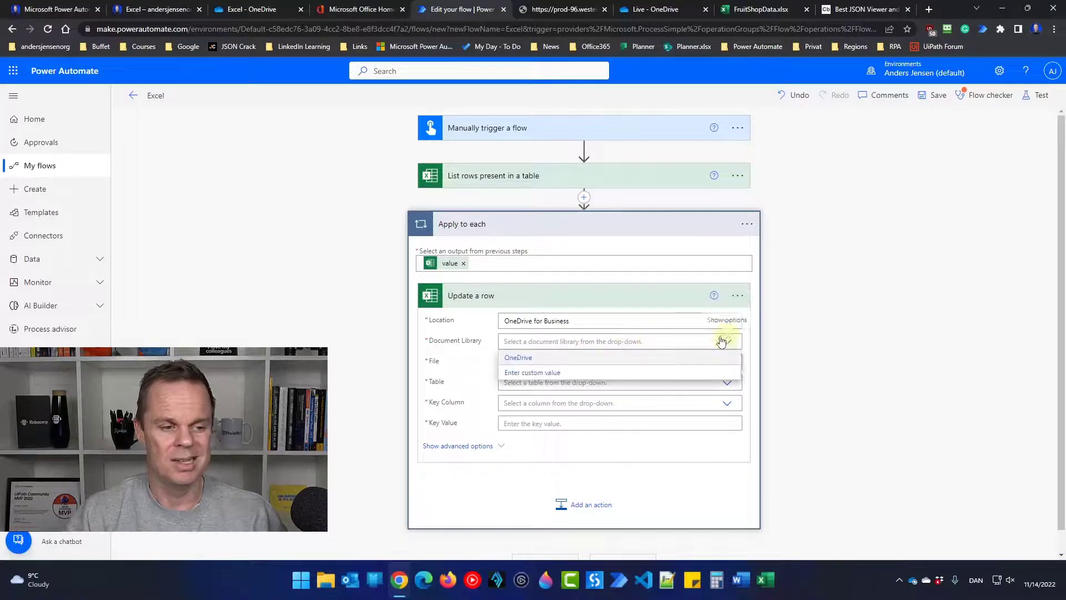
click(725, 358)
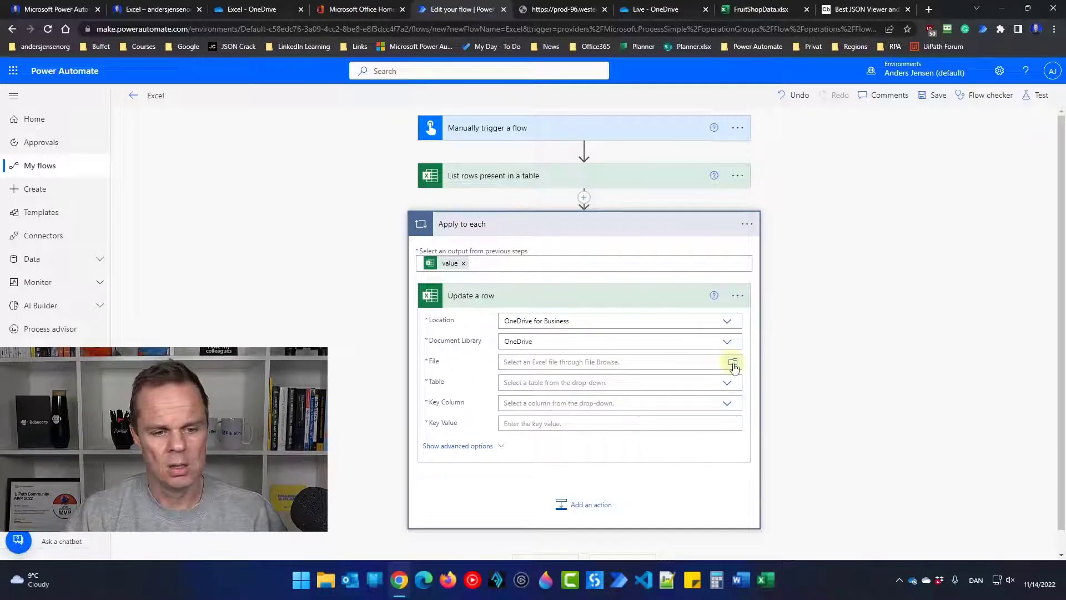
click(733, 364)
scroll(804, 269, up, 4)
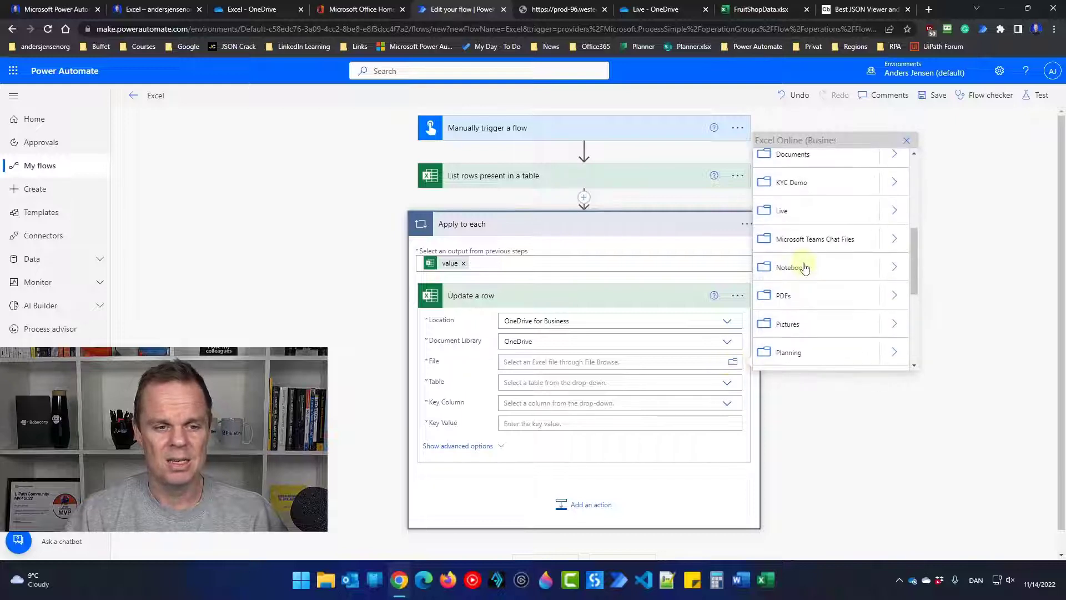
click(894, 213)
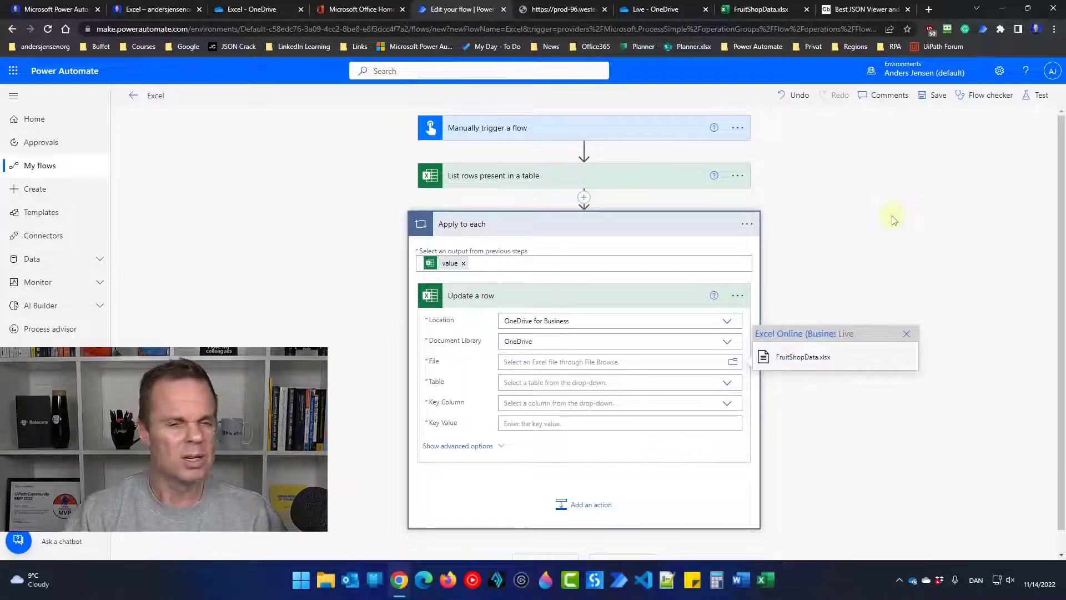
click(801, 357)
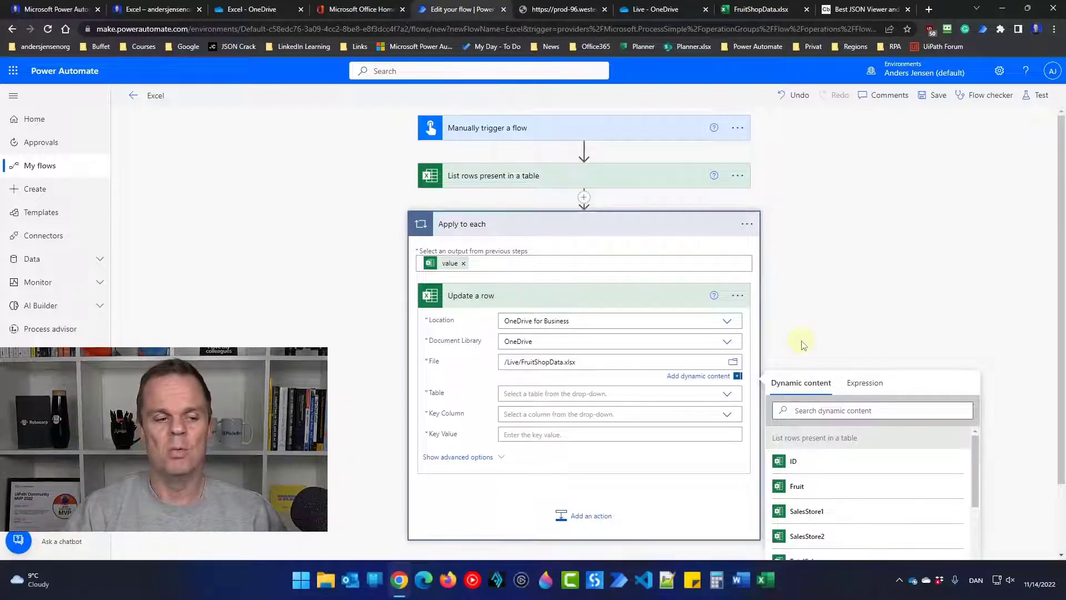
Set the "Update a row" table to January and its key column to ID
scroll(619, 367, down, 1)
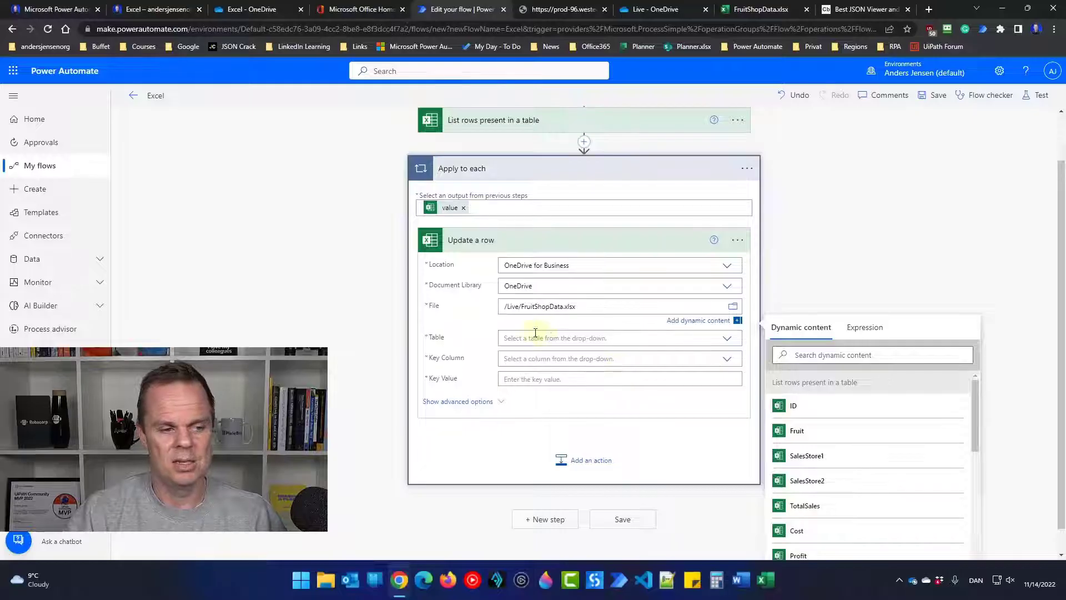
click(726, 338)
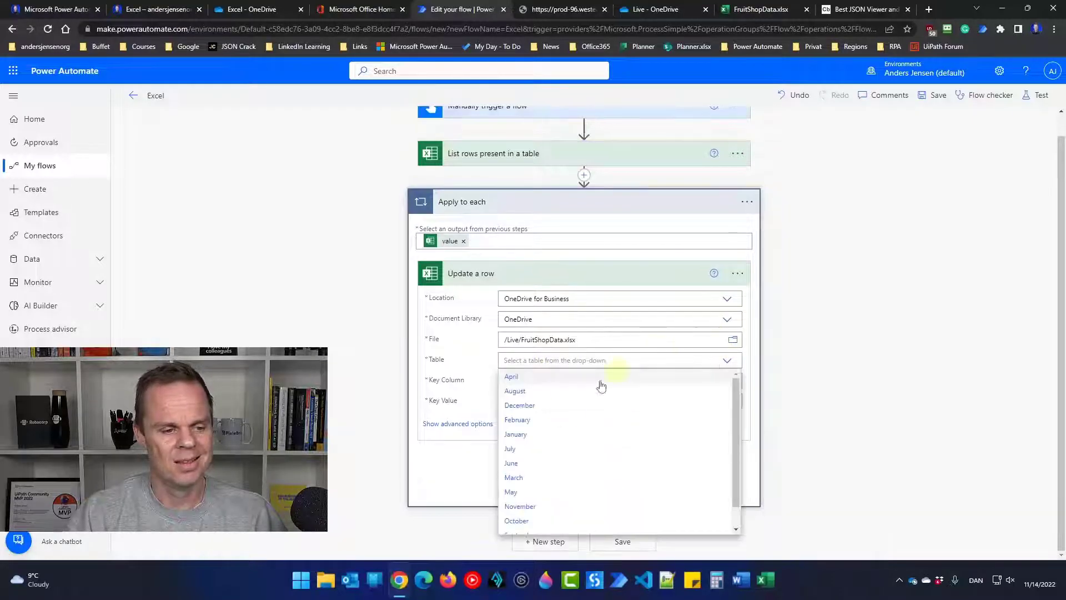
click(520, 439)
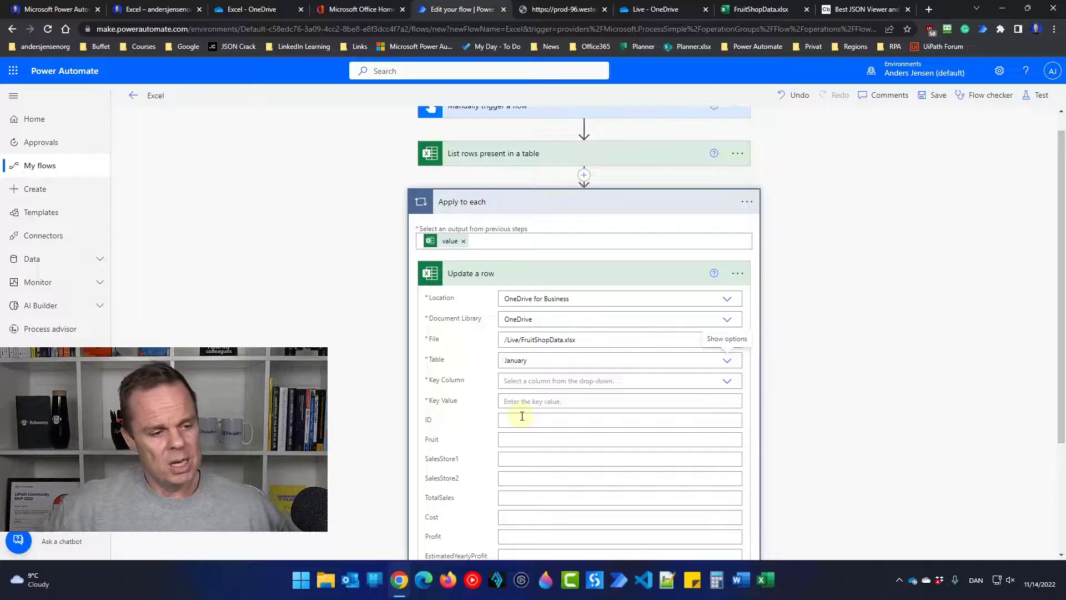
scroll(521, 416, down, 1)
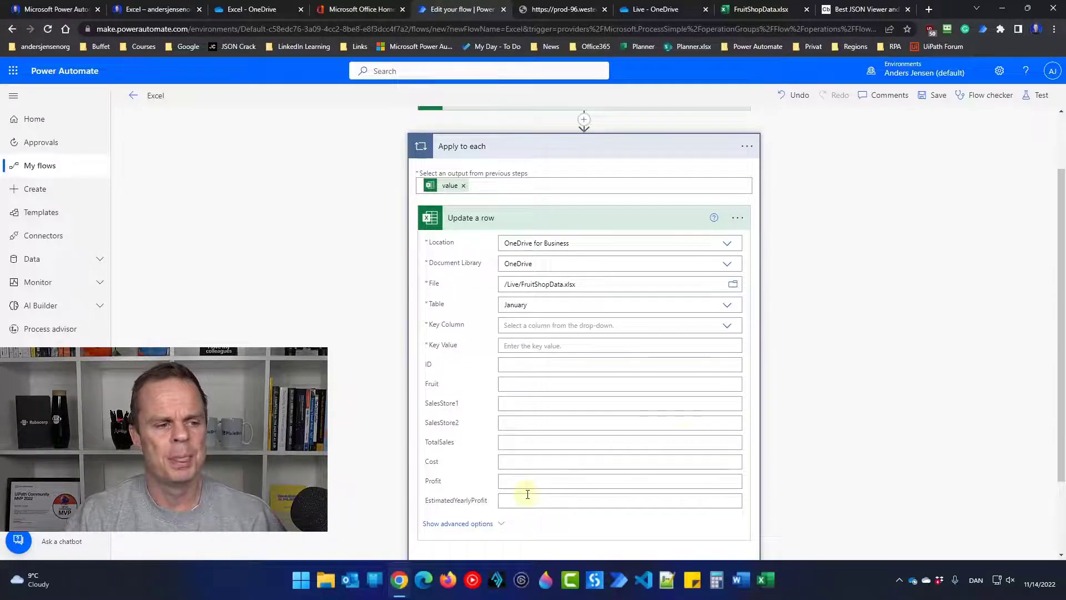
click(727, 326)
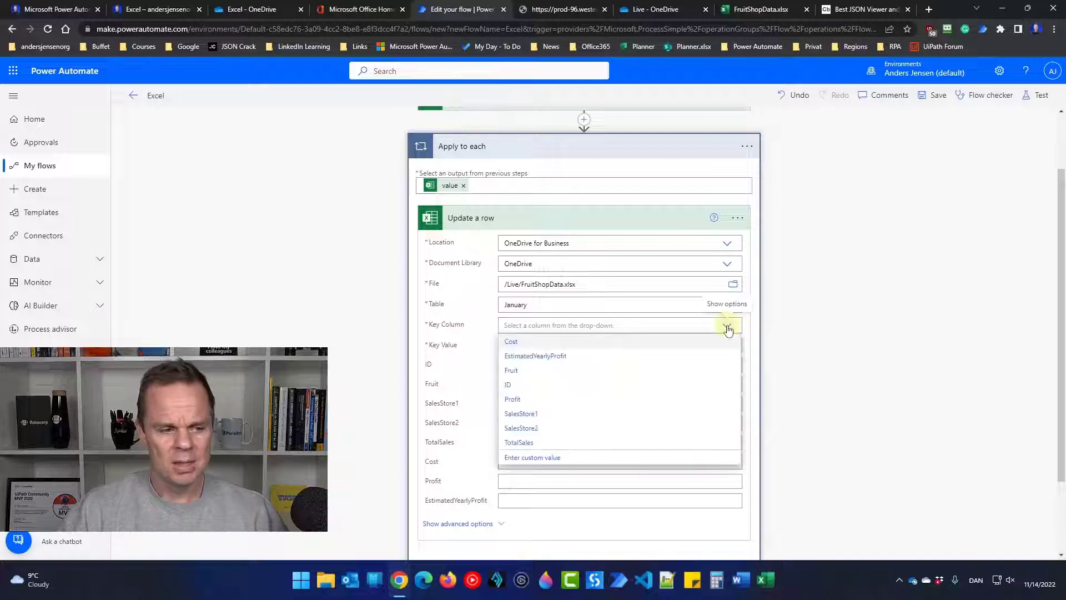
click(565, 384)
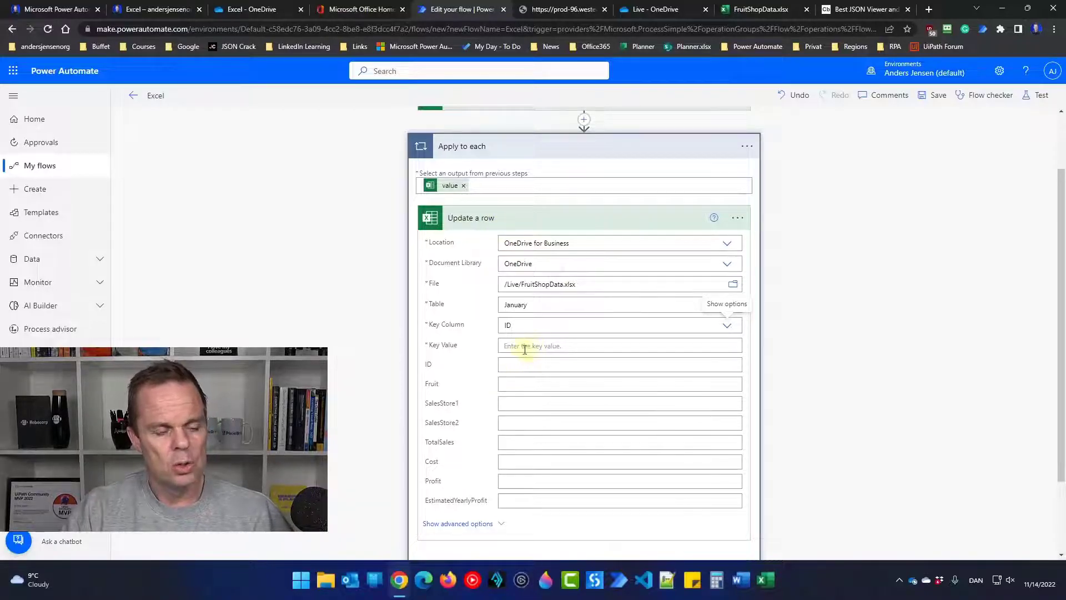
Check the row IDs in the JSON Viewer, then set the Key Value of "Update a row" to the dynamic ID
click(844, 18)
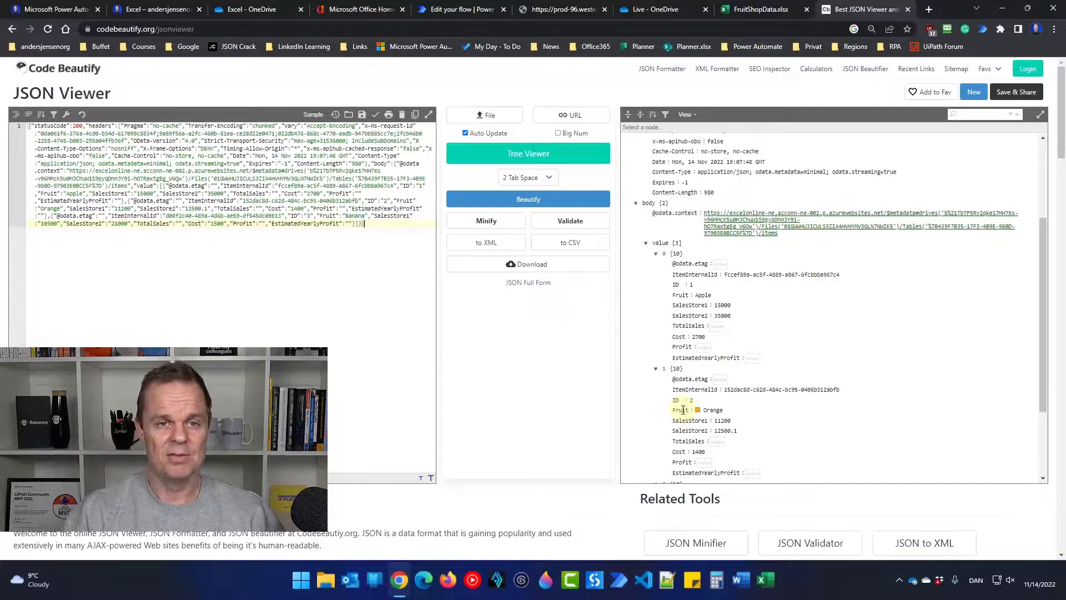
click(463, 9)
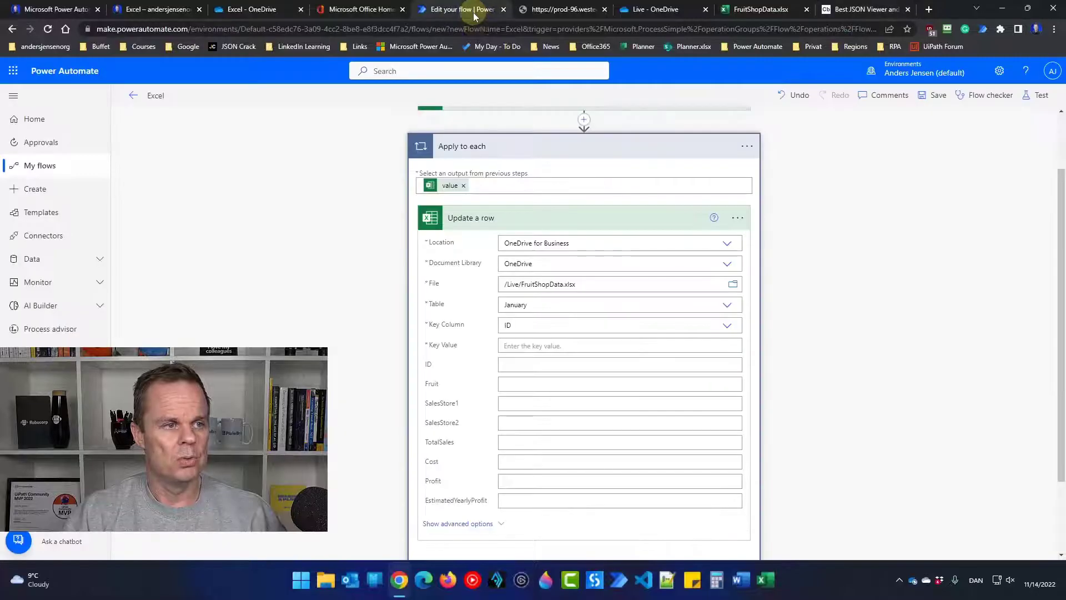
click(524, 345)
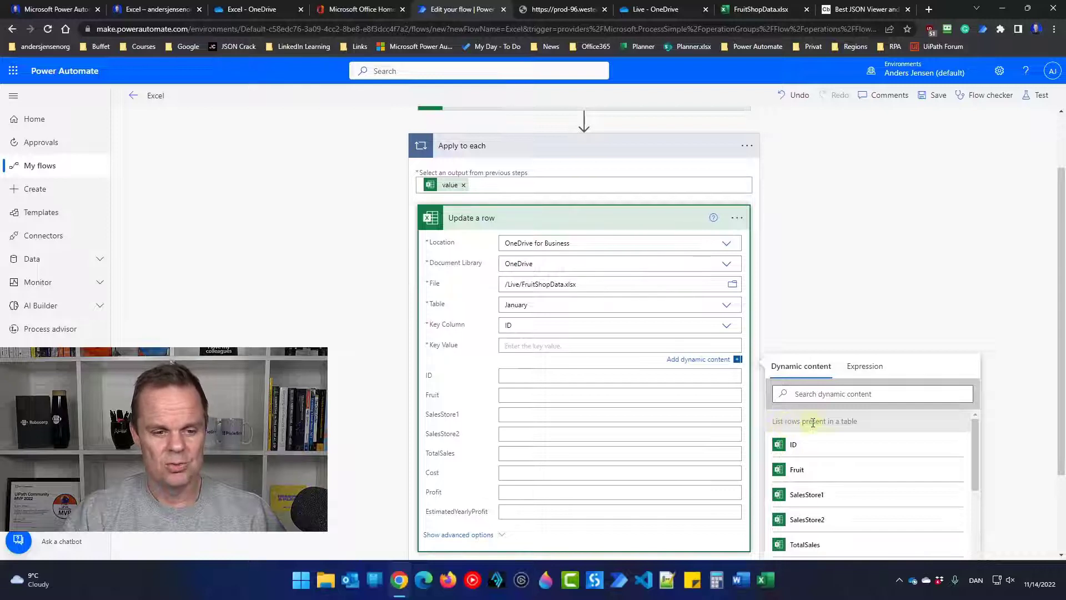
click(825, 450)
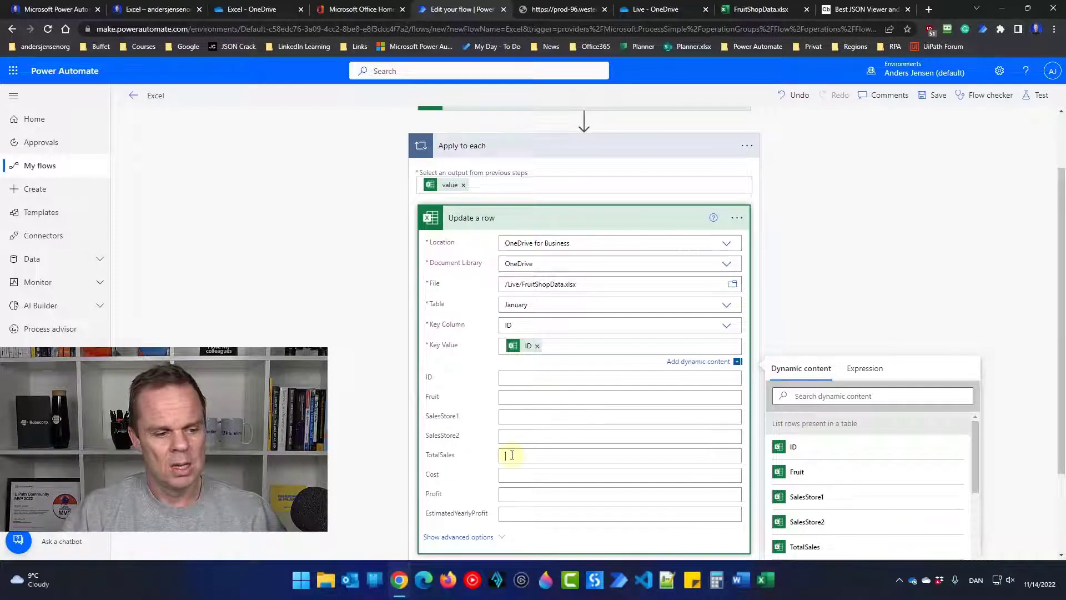
Insert the dynamic SalesStore1 value from List rows into the TotalSales field of "Update a row"
click(508, 454)
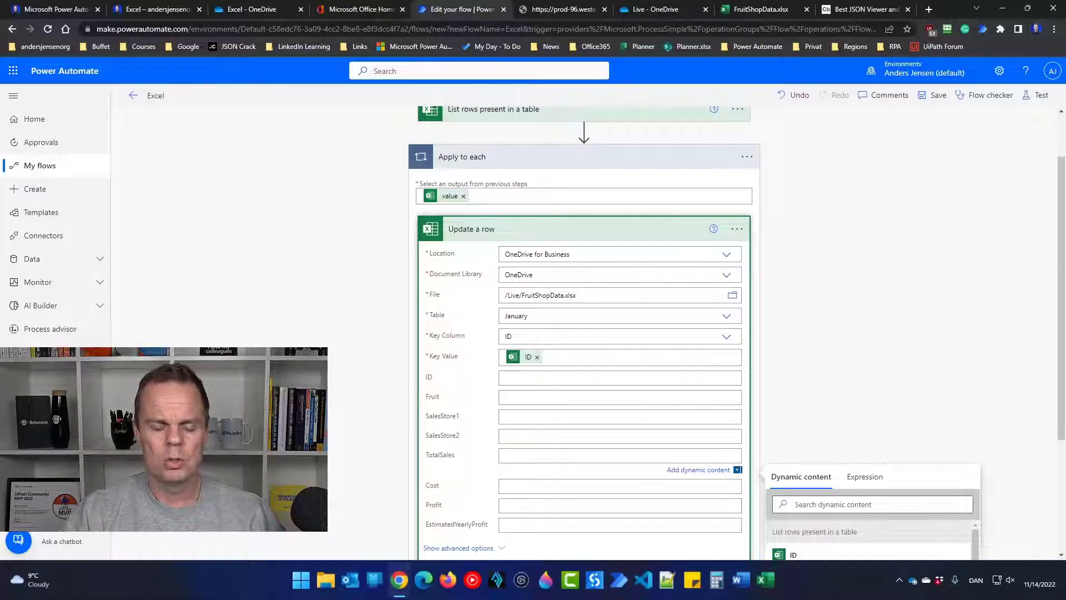
scroll(583, 436, down, 2)
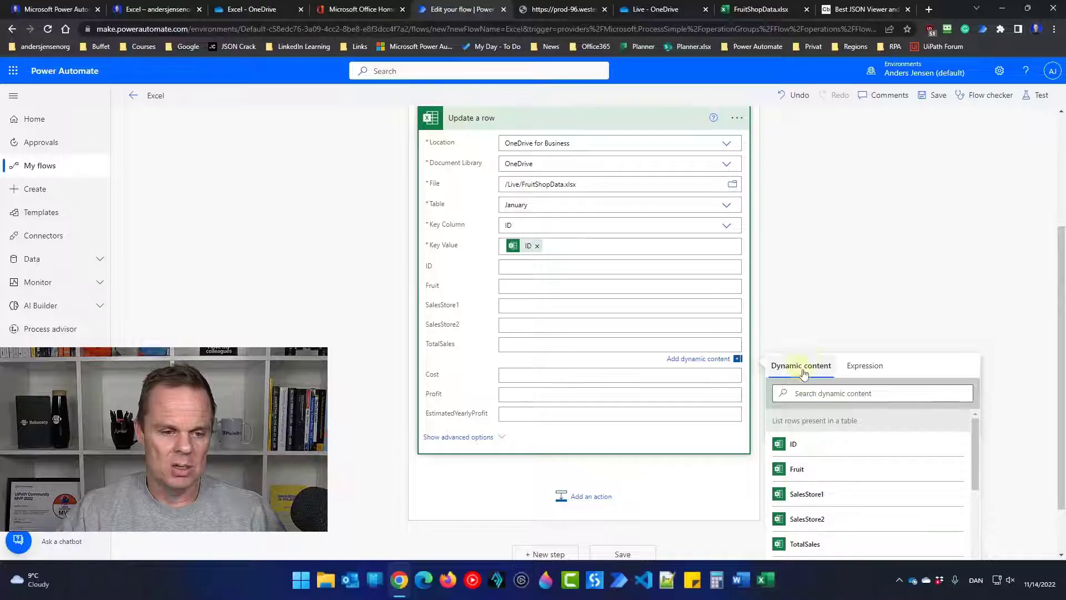
click(699, 363)
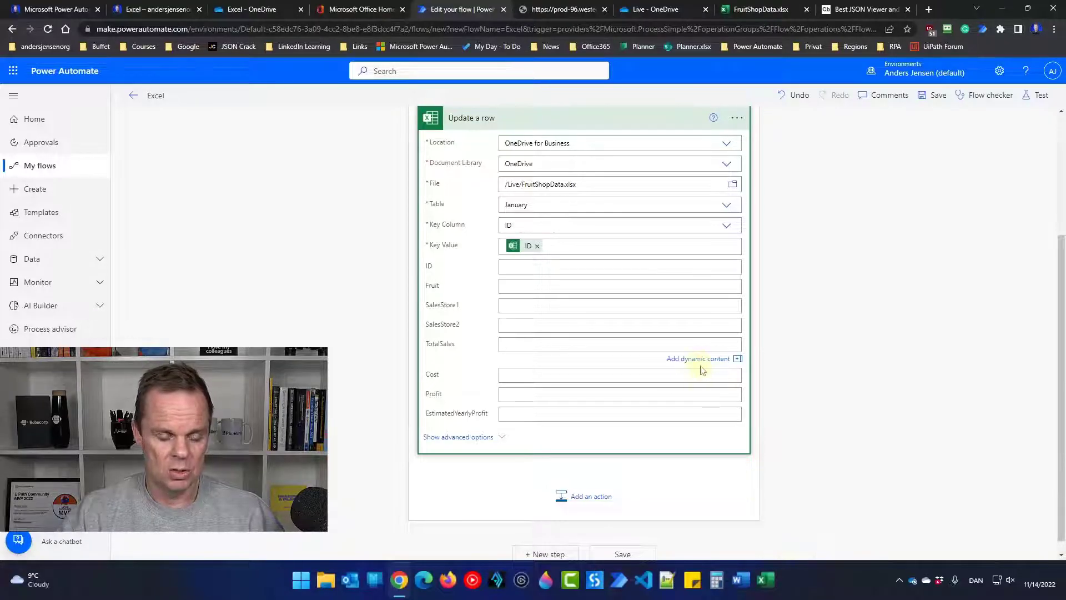
click(699, 363)
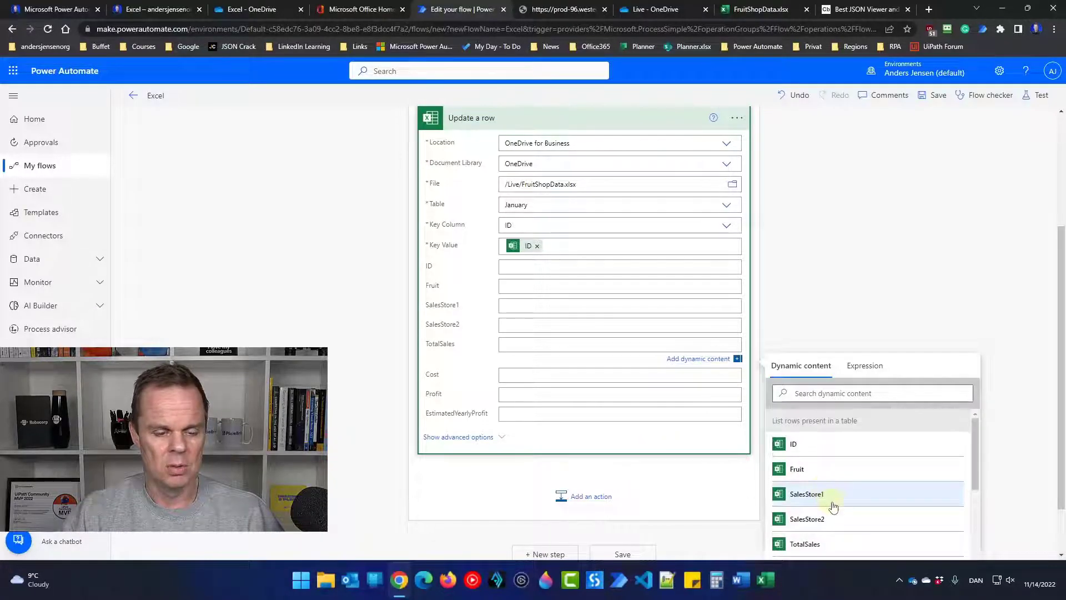
click(825, 495)
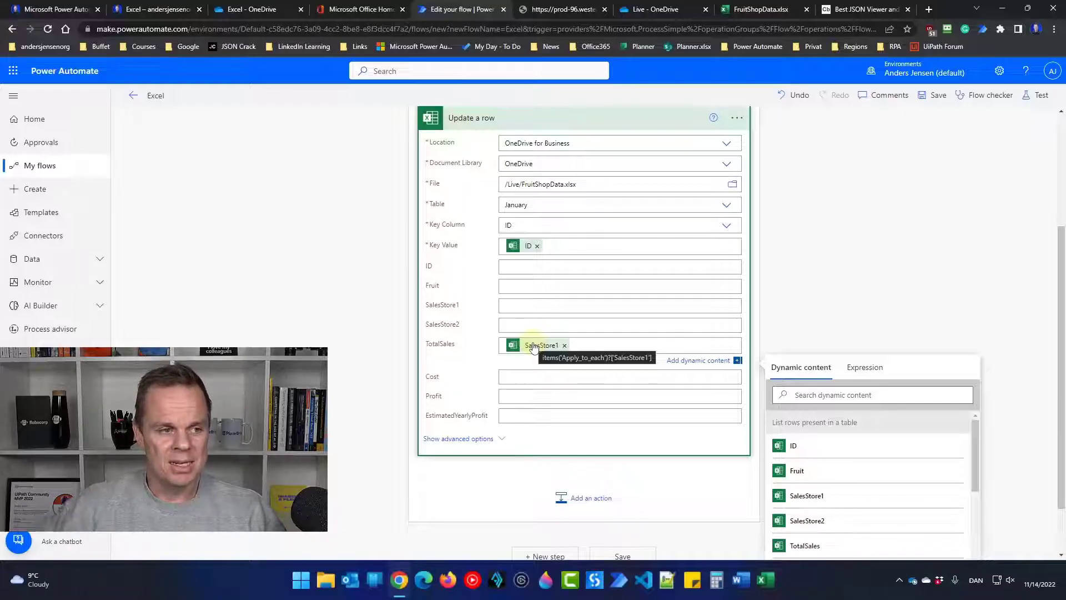
Open the code view of "Update a row" and select the TotalSales expression items('Apply_to_each')?['SalesStore1']
scroll(533, 347, up, 2)
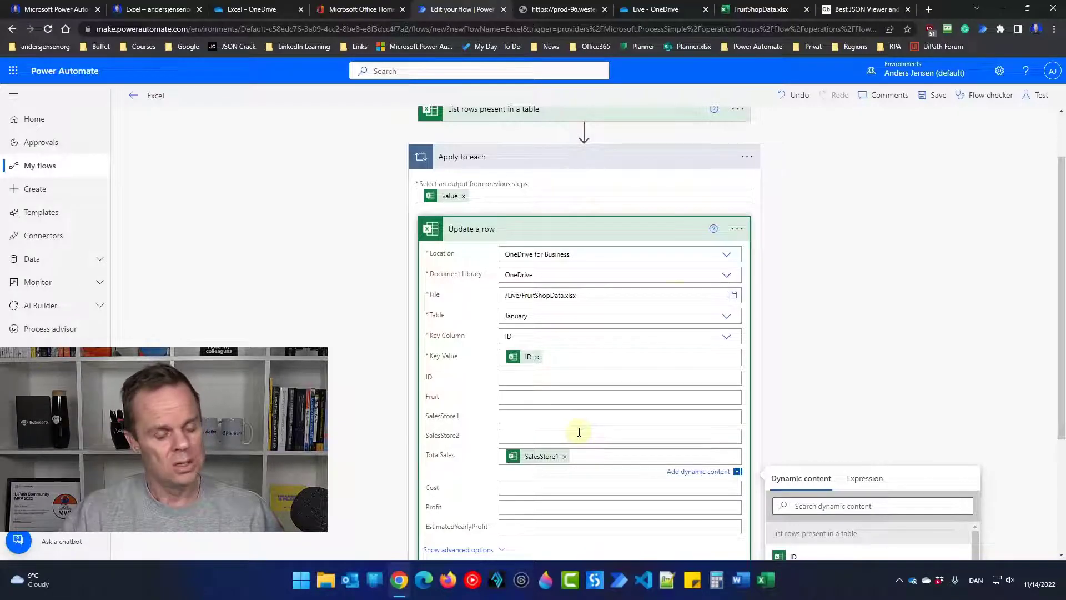
click(737, 230)
click(789, 367)
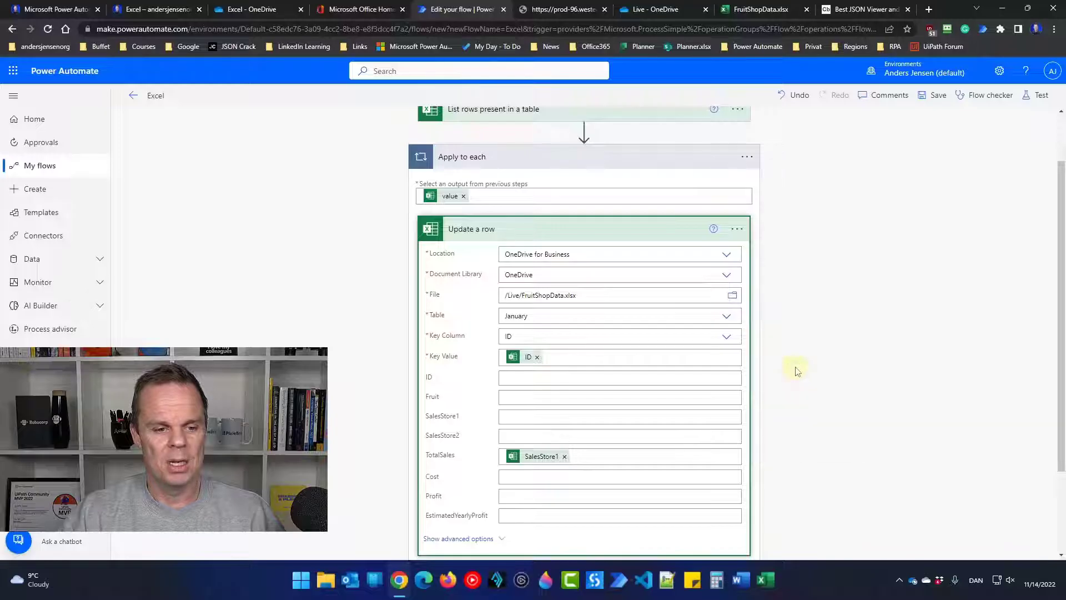
scroll(644, 364, down, 1)
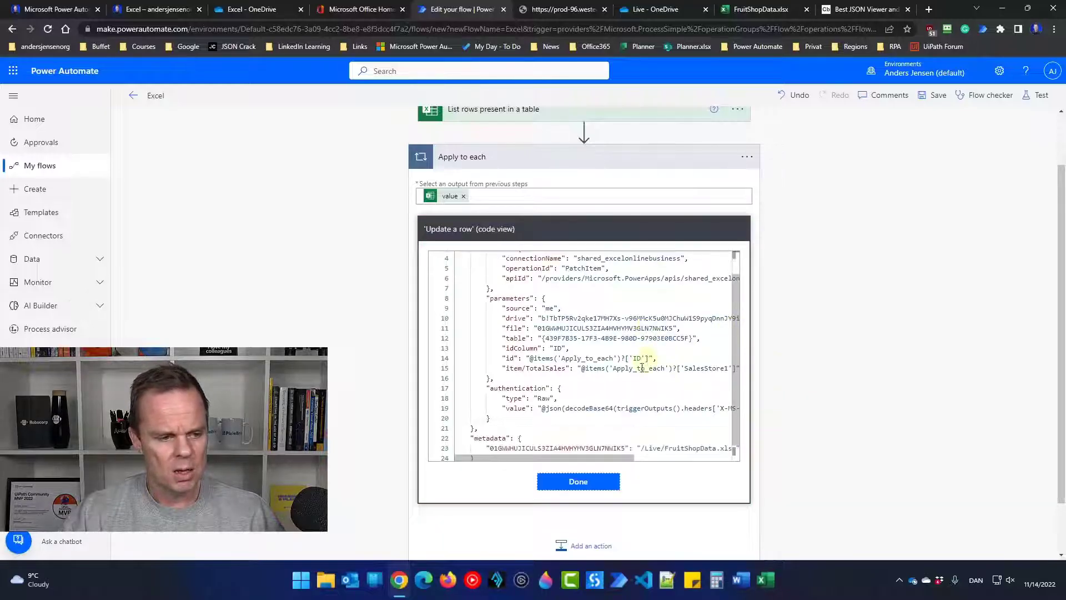
drag(581, 459, 611, 458)
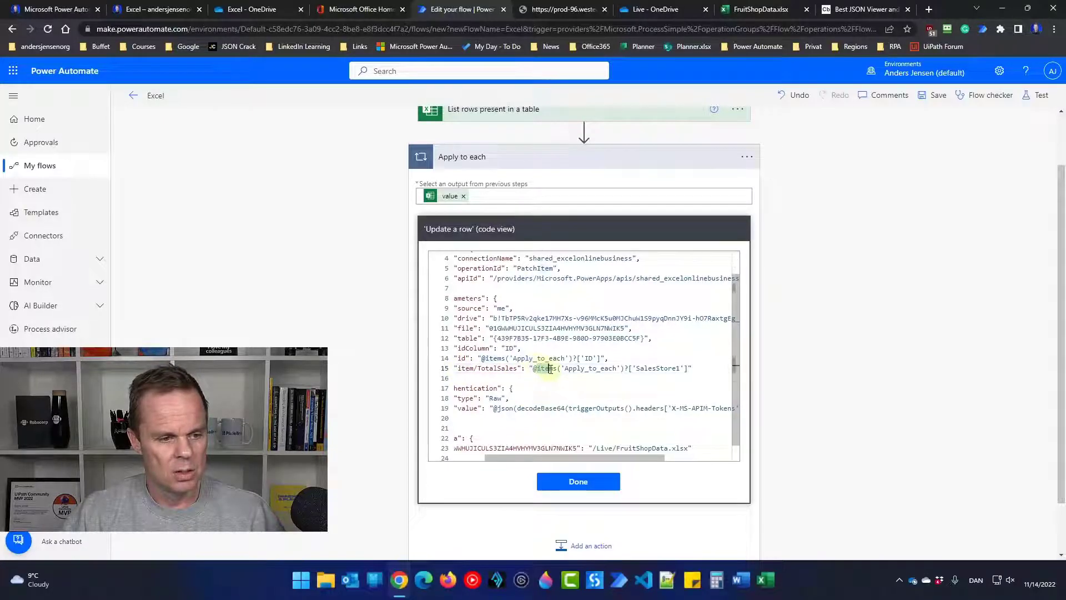
drag(539, 368, 713, 367)
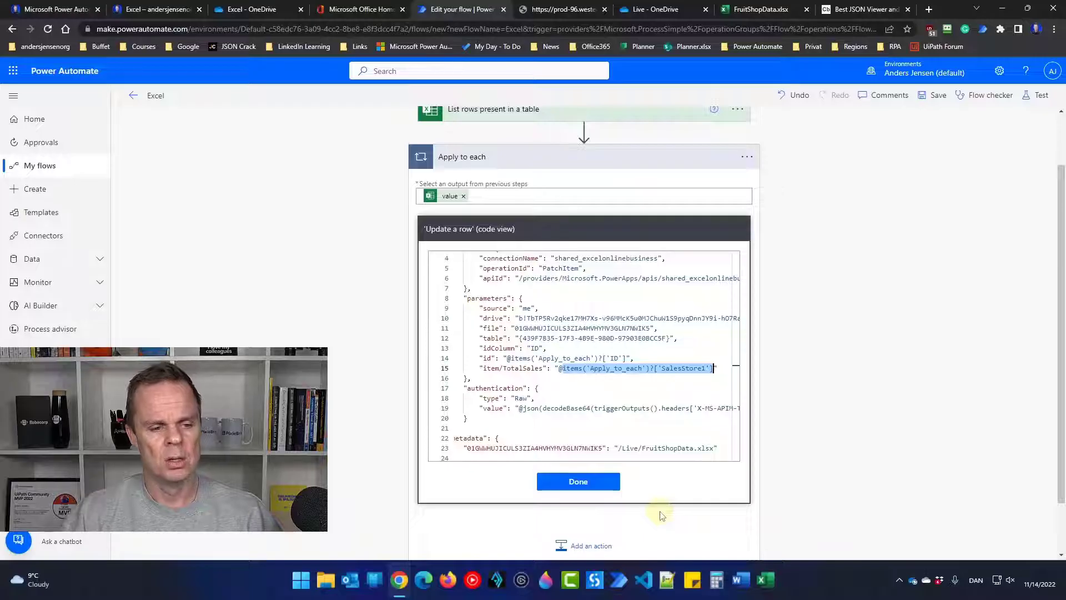
Close the code view, remove SalesStore1 from the TotalSales field of "Update a row", and open the expression editor for that field
click(609, 481)
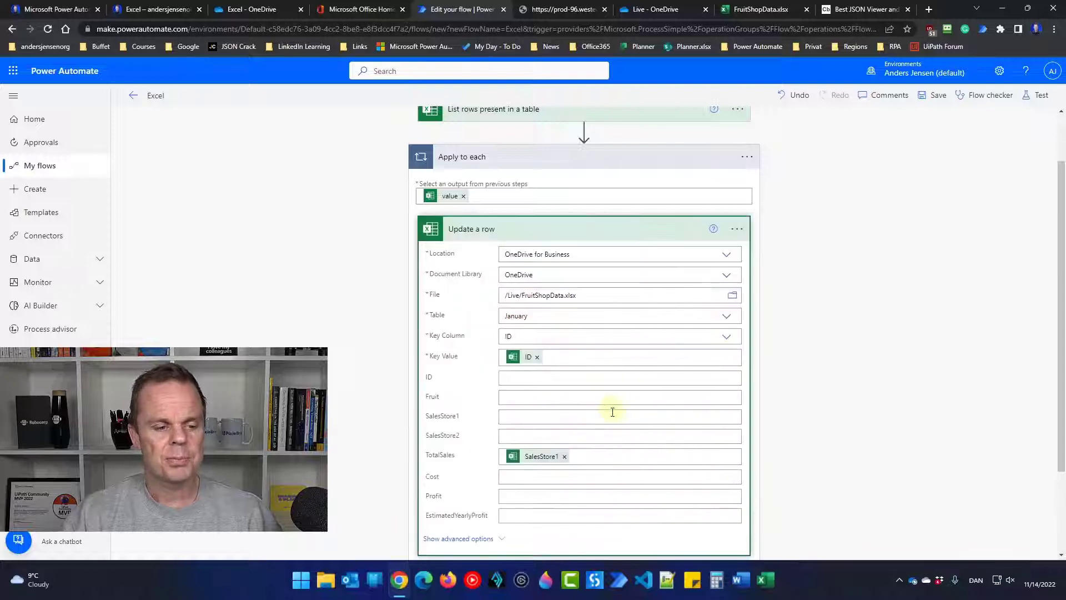
click(564, 456)
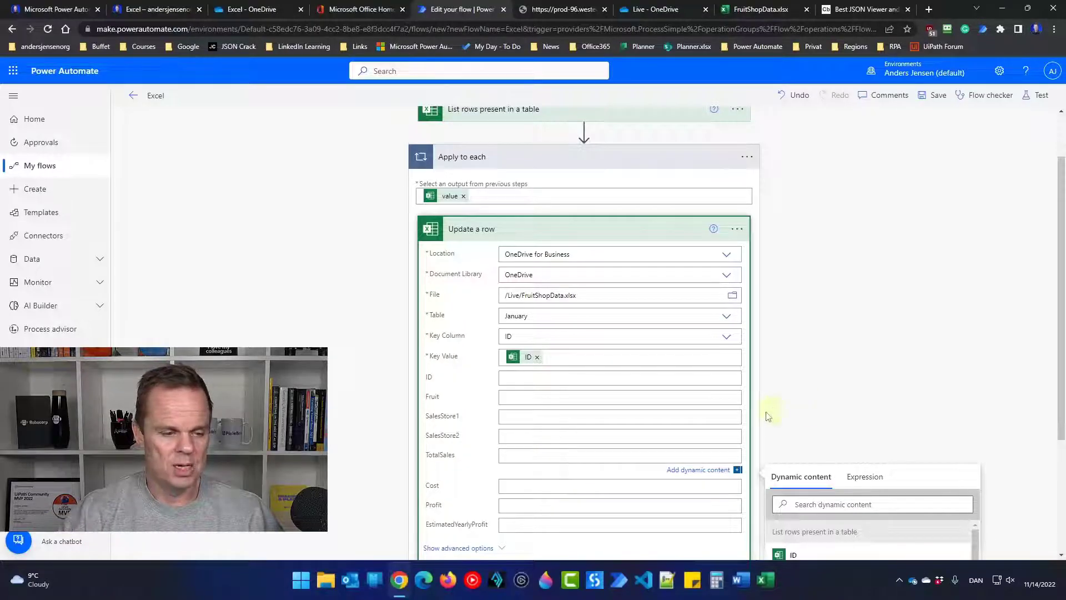
scroll(658, 428, down, 1)
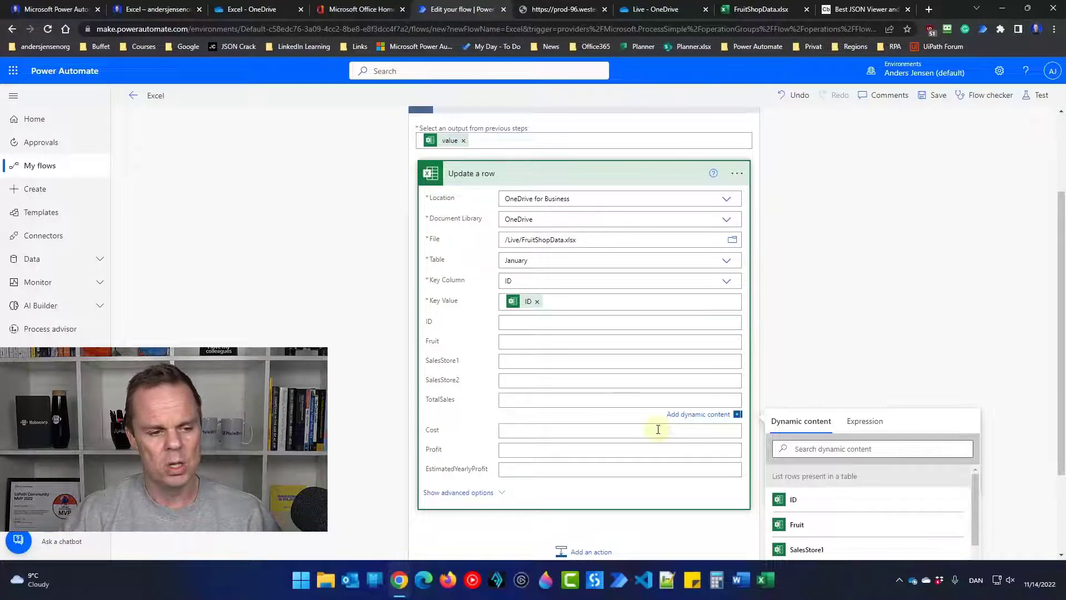
click(866, 422)
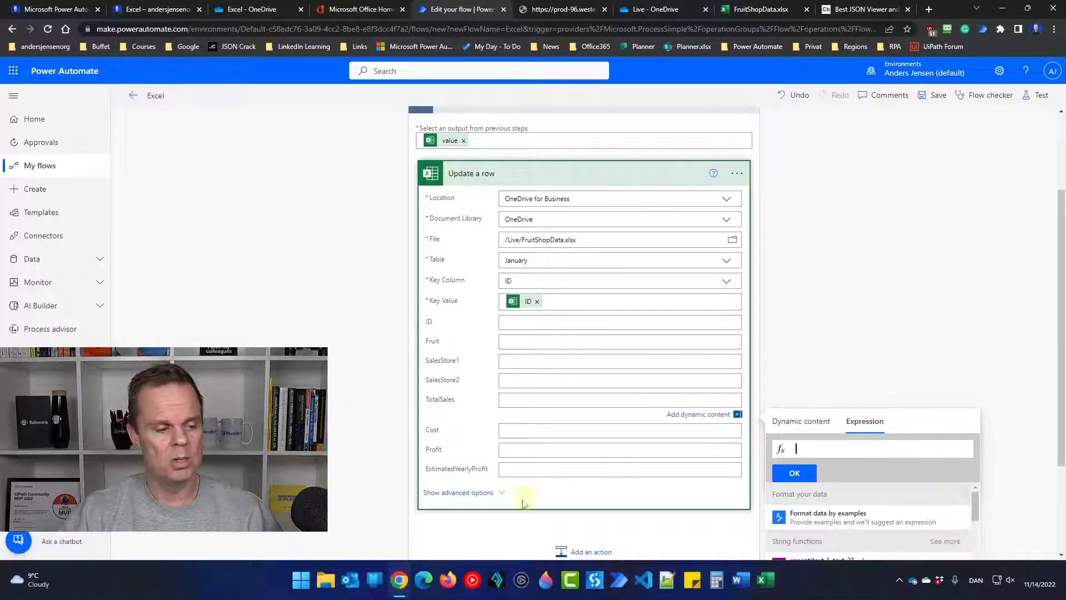
Switch to Notepad, place it beside the flow, and note "SalesStore1" with items('Apply_to_each')?['SalesStore1'] on the line below
click(303, 581)
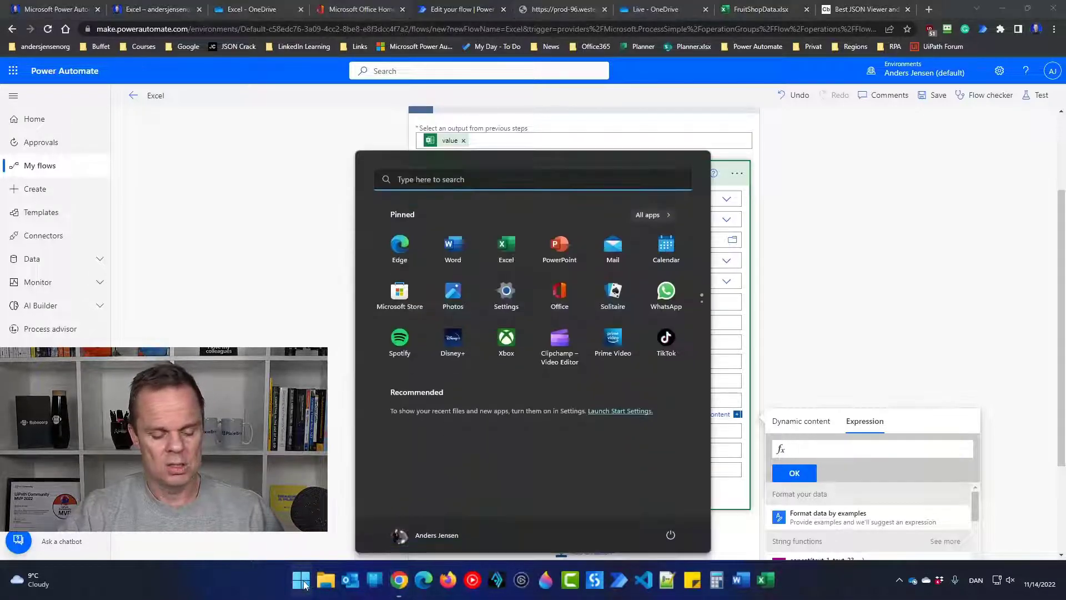
text(notepad)
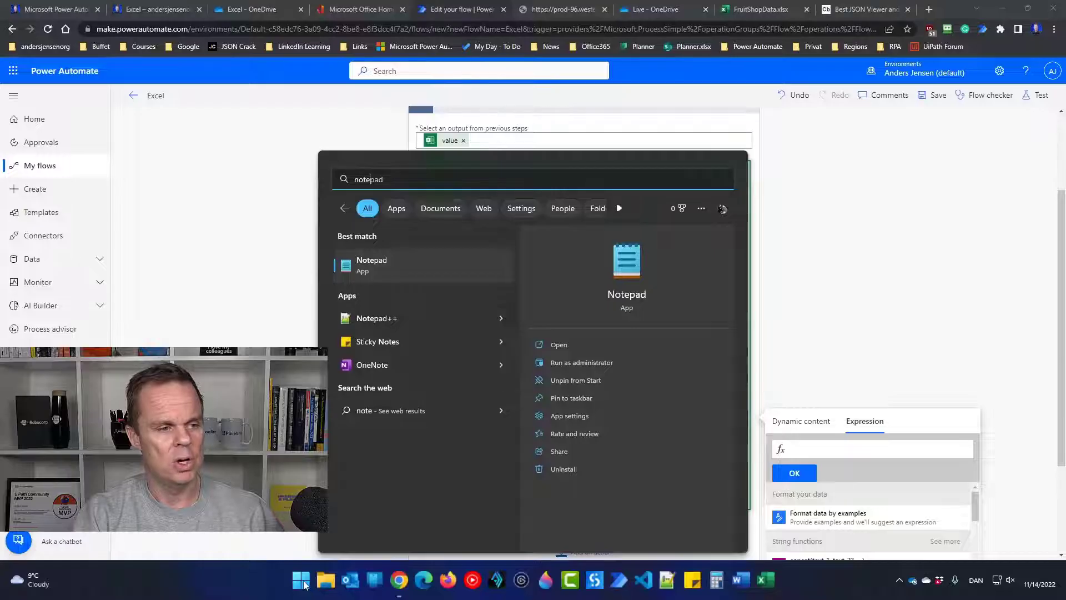
click(303, 581)
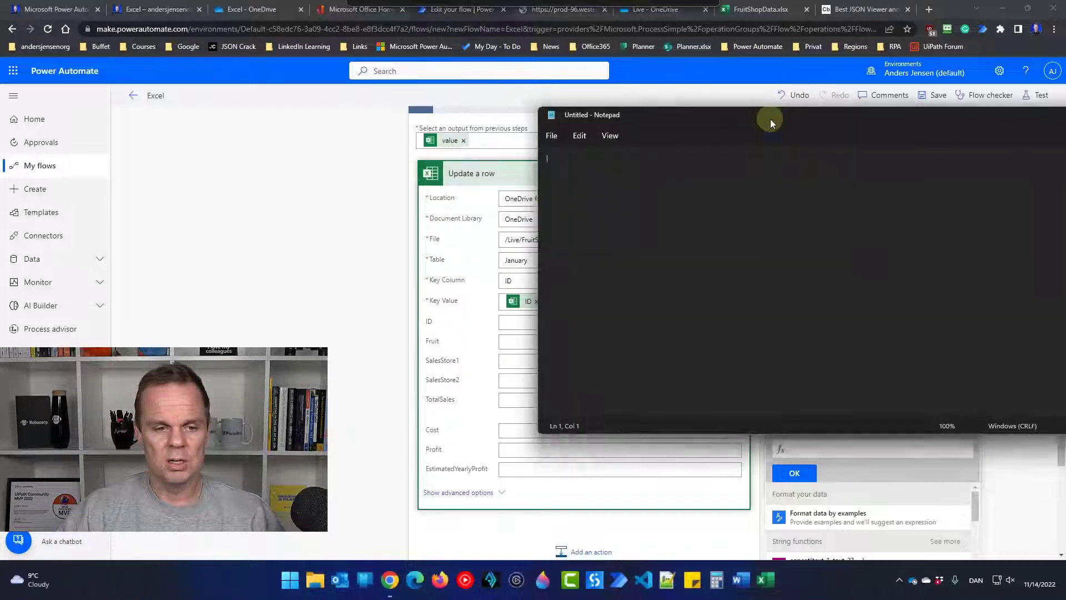
drag(768, 119, 505, 214)
drag(281, 206, 545, 245)
drag(659, 264, 839, 127)
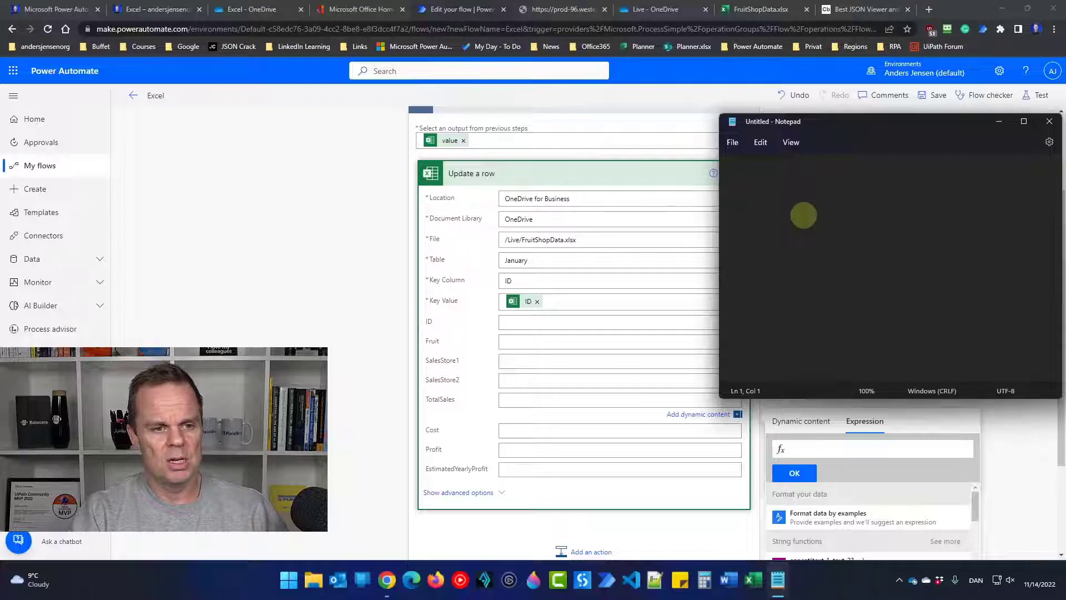
text(SalesStore1)
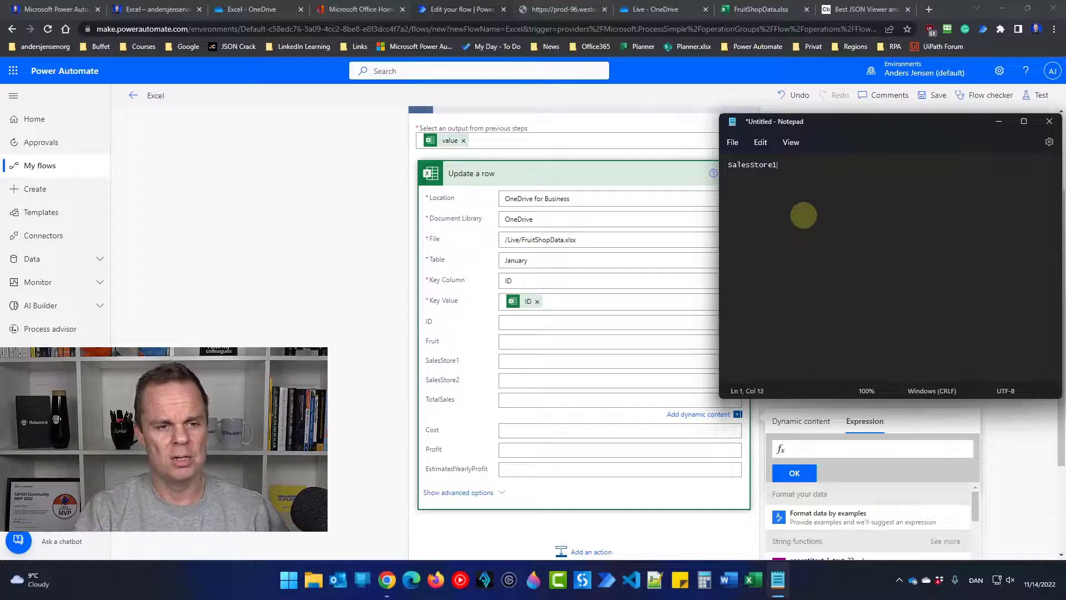
text(items('Apply_to_each')?['SalesStore1'])
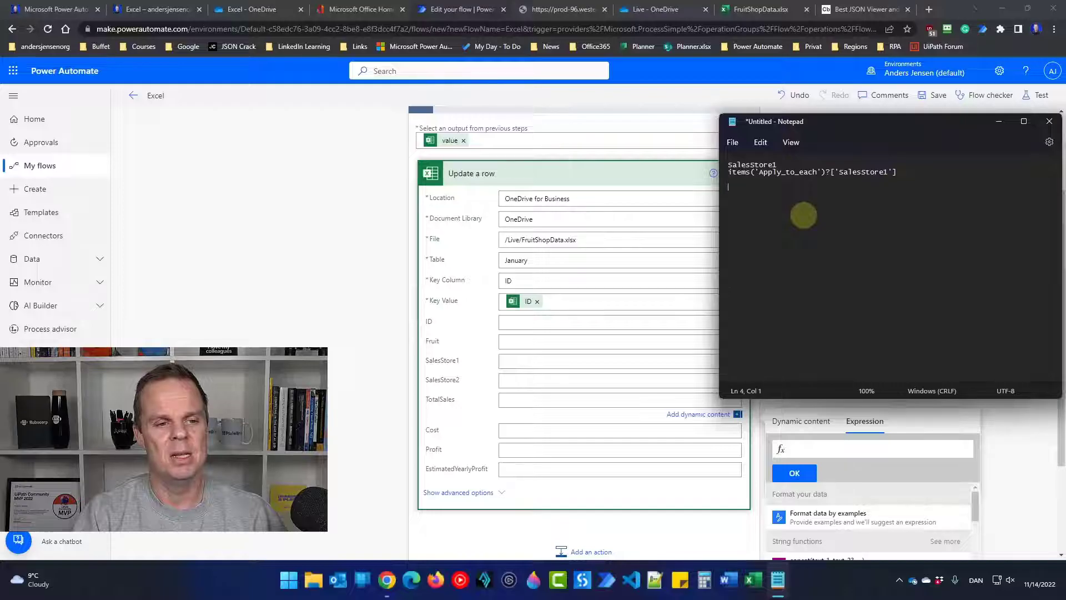
Add the note "Salestore1 as Float" with the expression float(items('Apply_to_each')?['SalesStore1']) beneath it
text(salestore1)
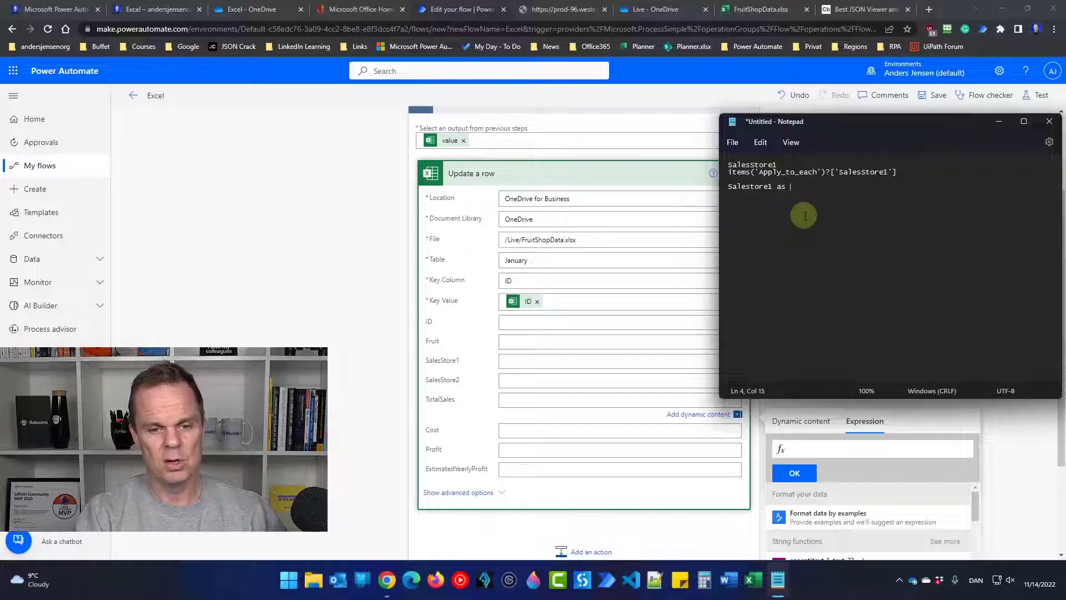
text(oat)
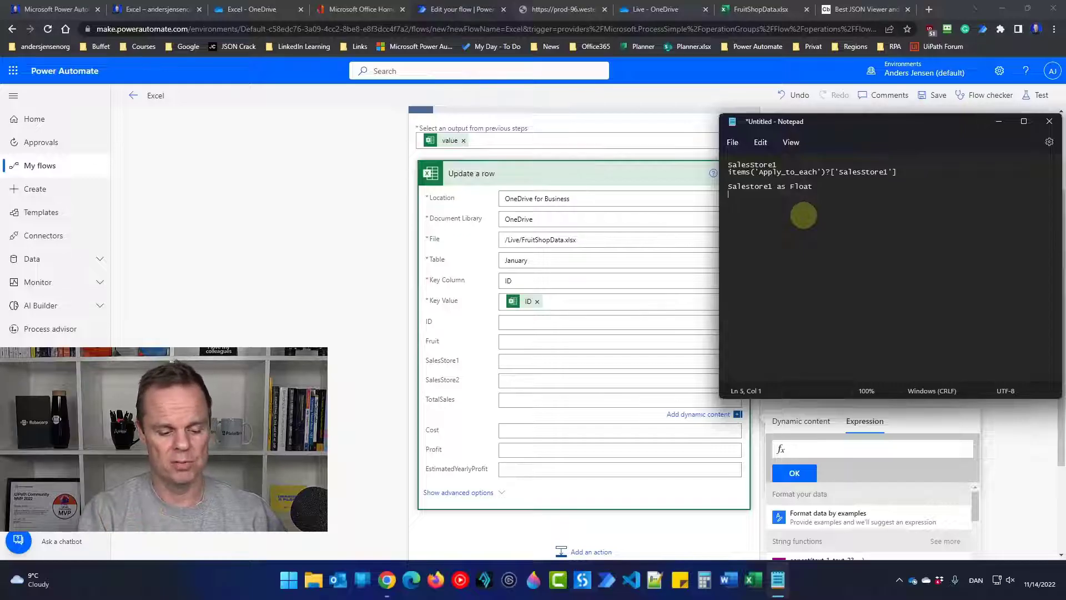
text(float()
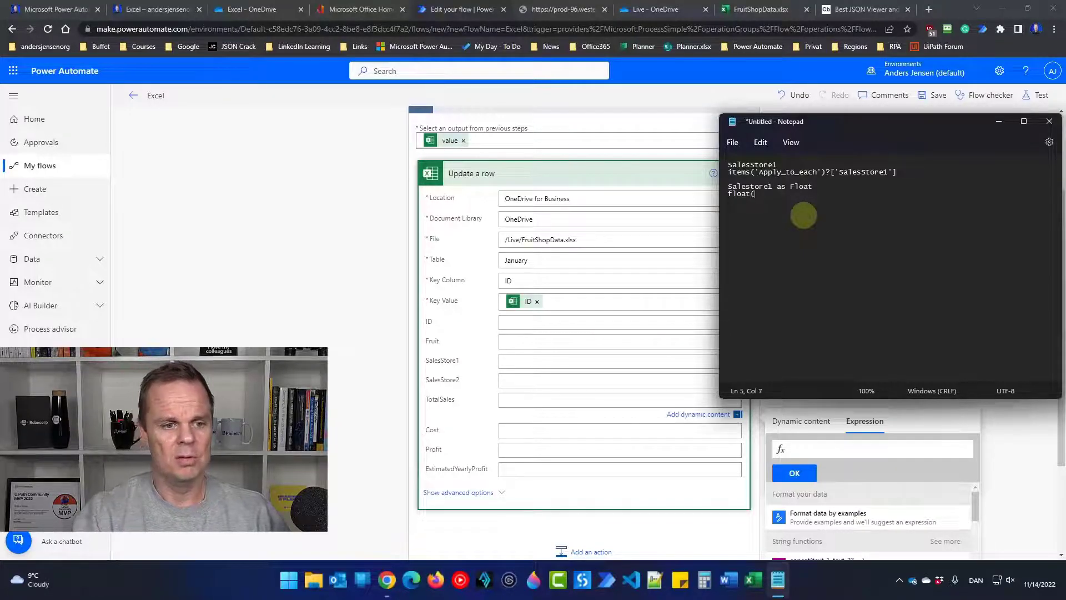
text())
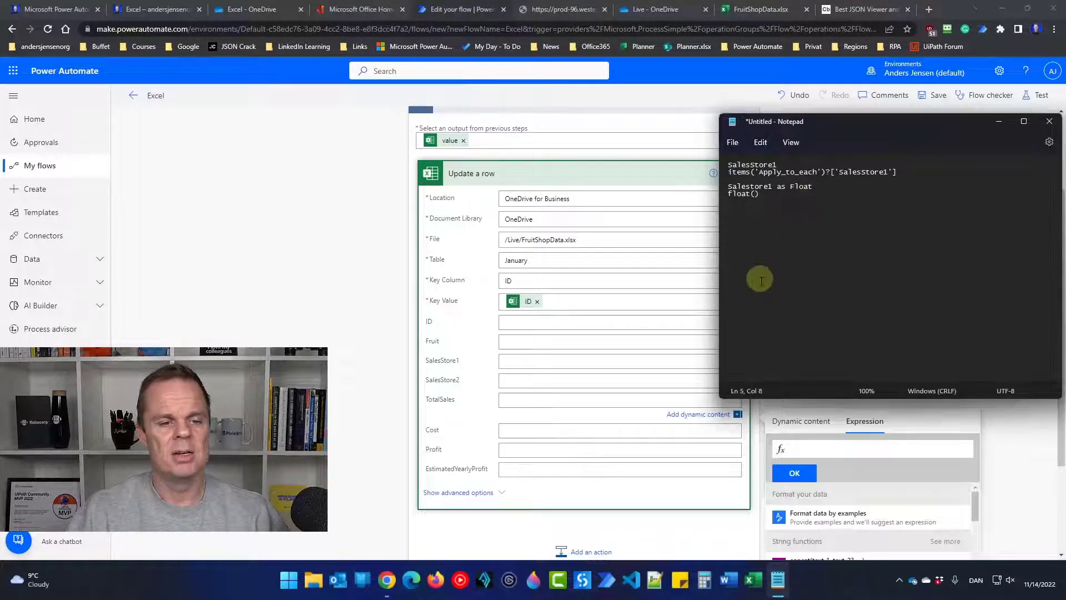
drag(902, 172, 728, 173)
key(ctrl+c)
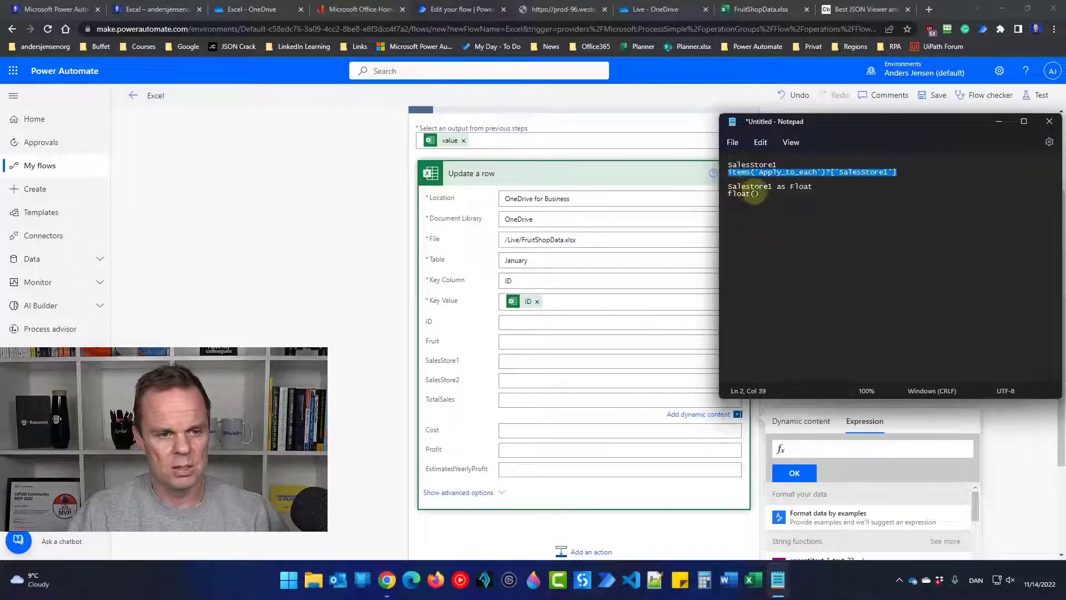
click(755, 193)
key(ctrl+v)
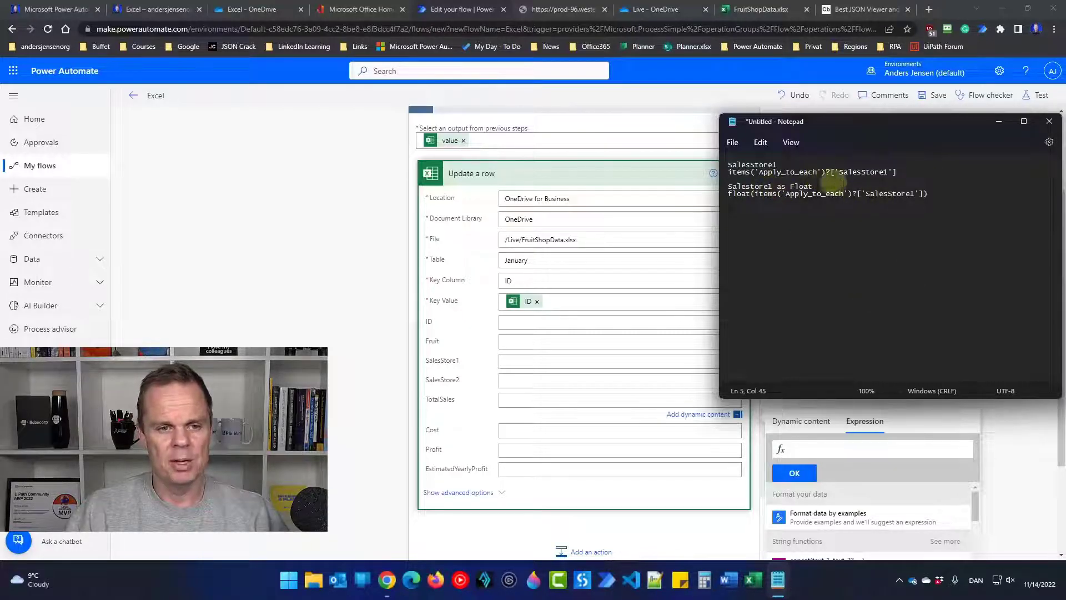
Duplicate the float note below itself and adapt it to "Salestore2 as Float" with float(items('Apply_to_each')?['SalesStore2'])
drag(928, 194, 728, 188)
key(ctrl+c)
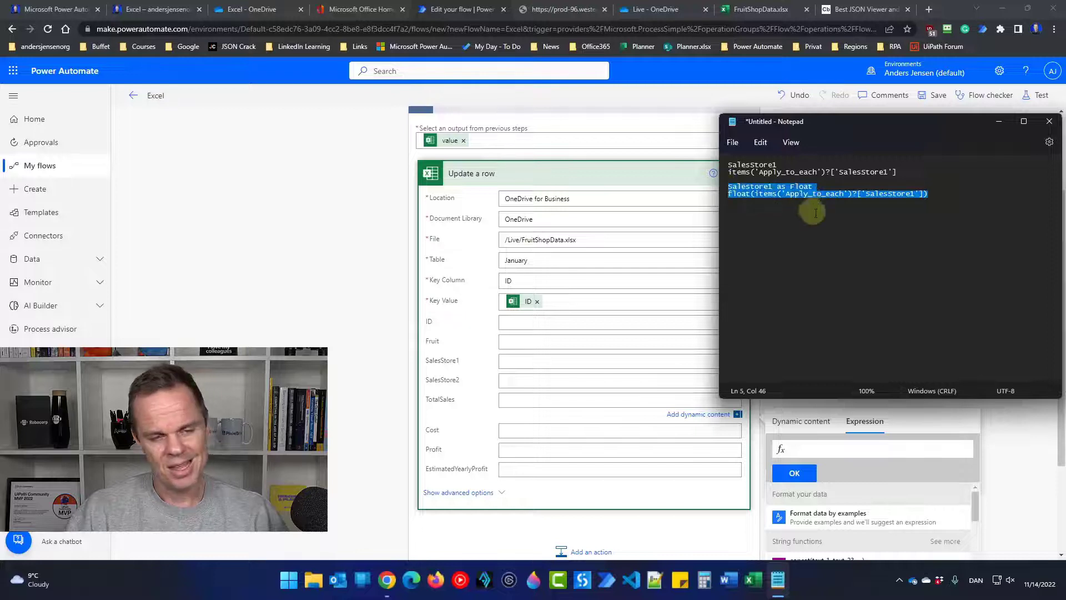
click(951, 196)
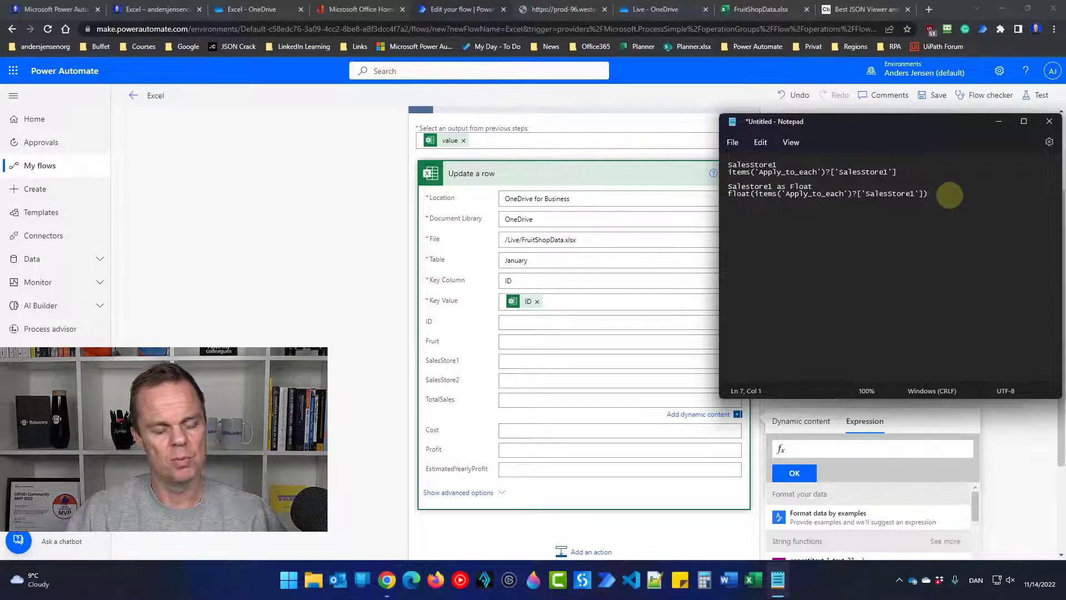
key(ctrl+v)
click(777, 208)
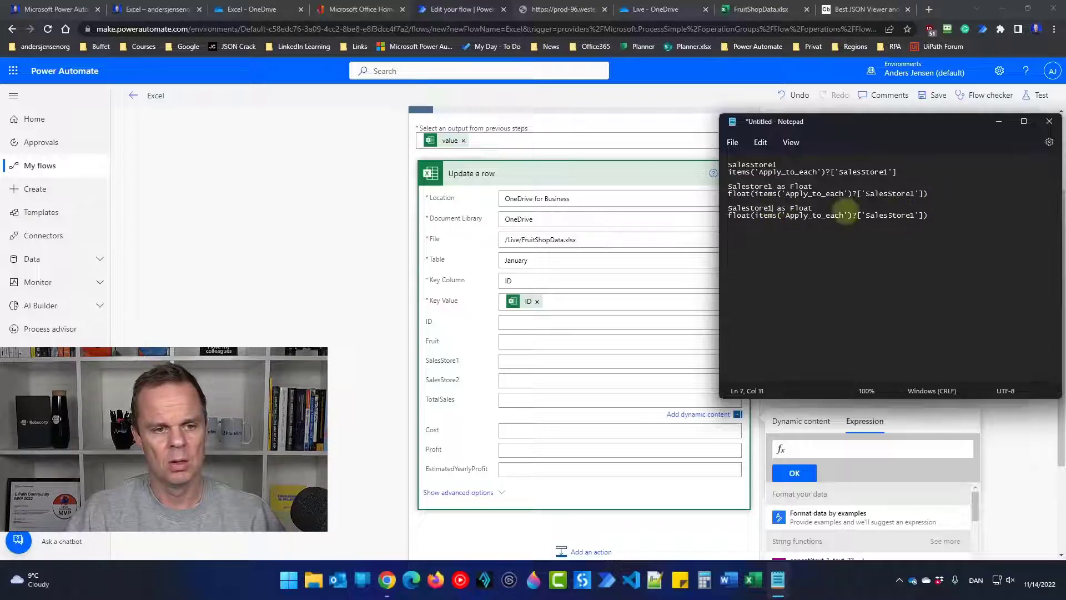
key(BackSpace)
text(2)
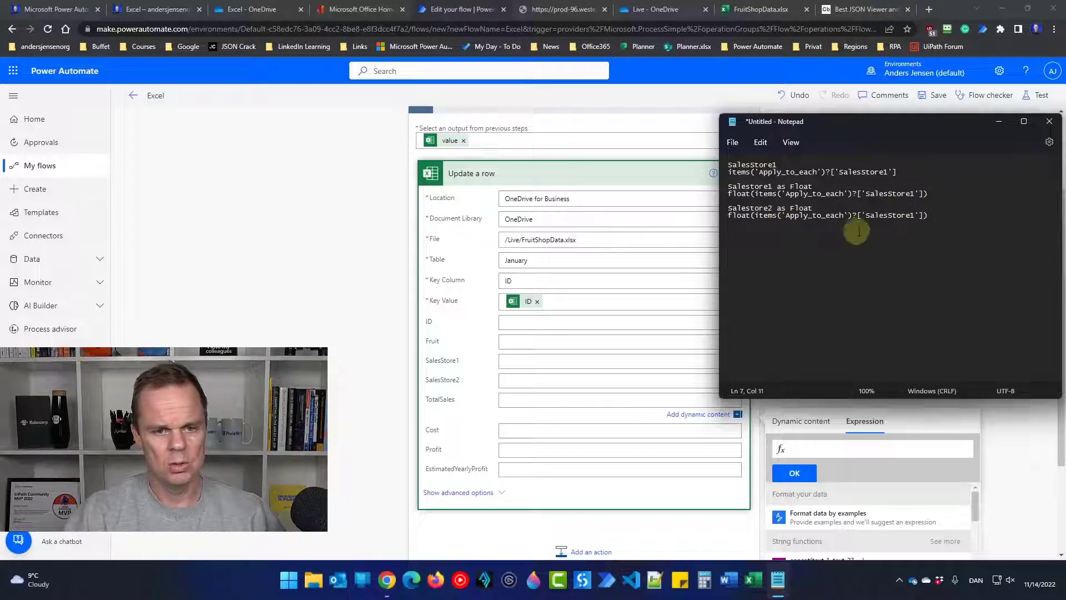
click(912, 216)
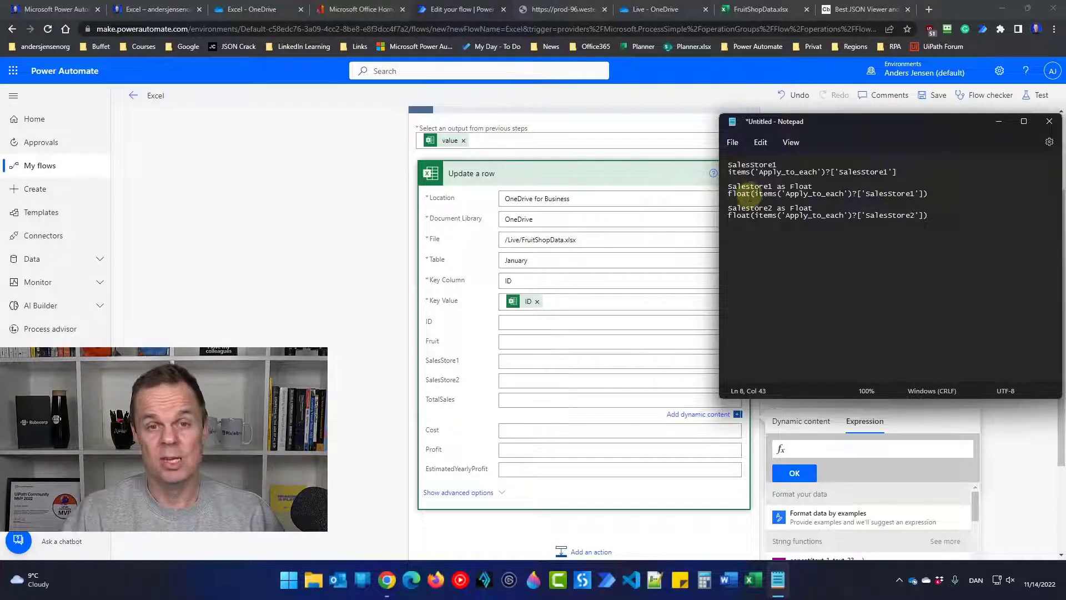
Add the heading "SalesStore1 + SalesStore 2 (TotalSales)" below the float notes, with an empty add() function under it
click(957, 221)
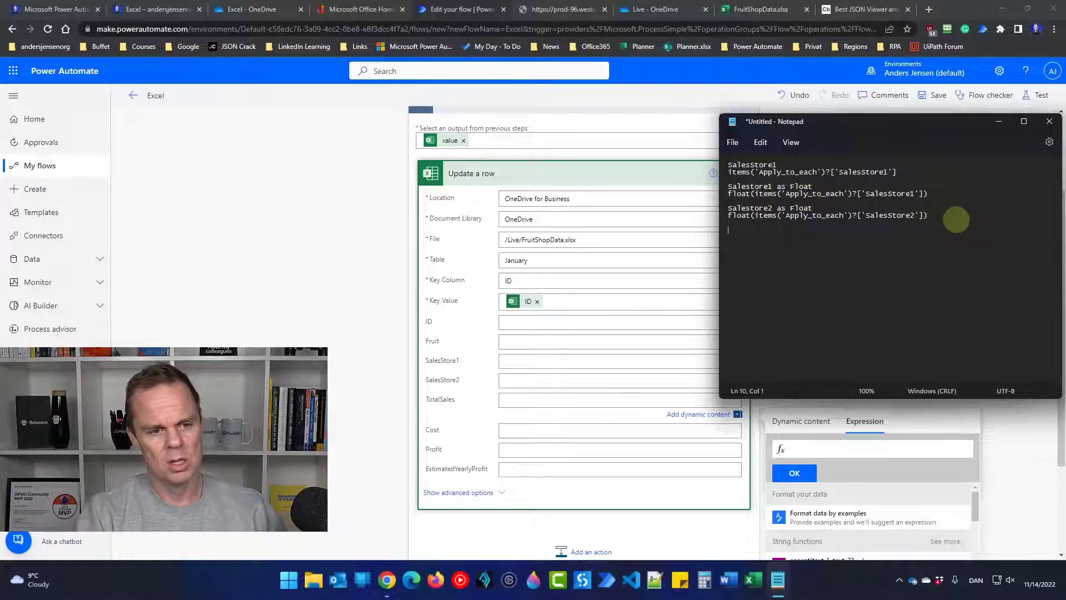
text(SalesStore)
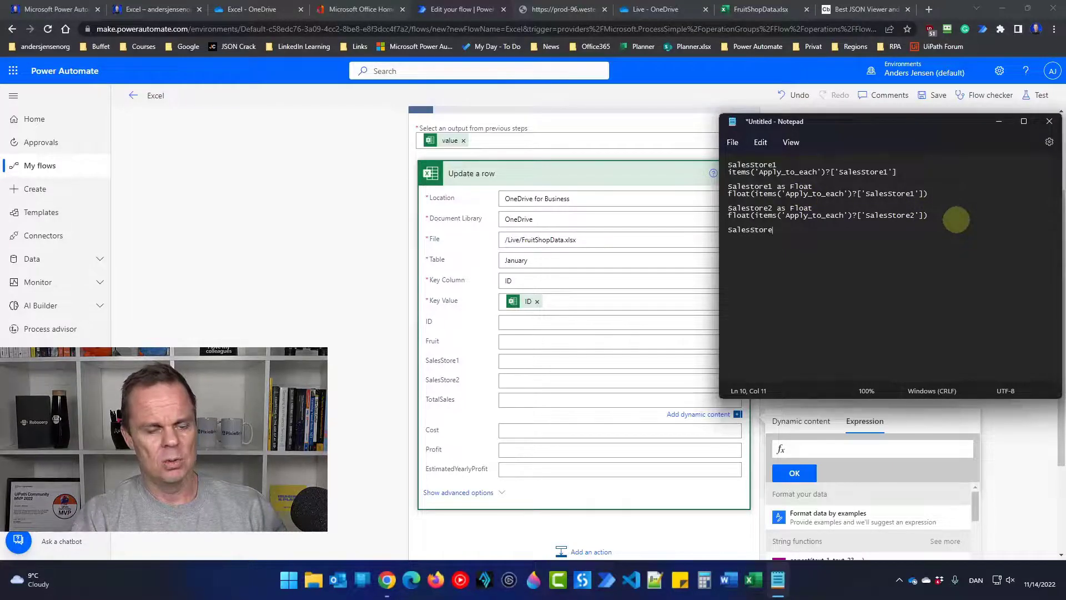
text(1 + SalesStore 2 (TotalSales)
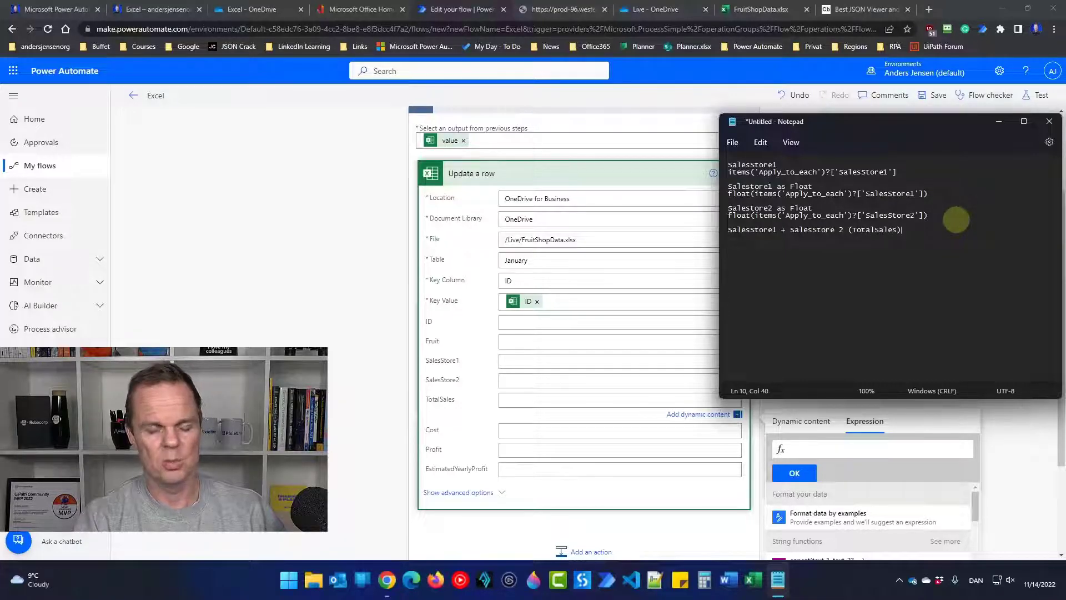
key(Return)
text(A)
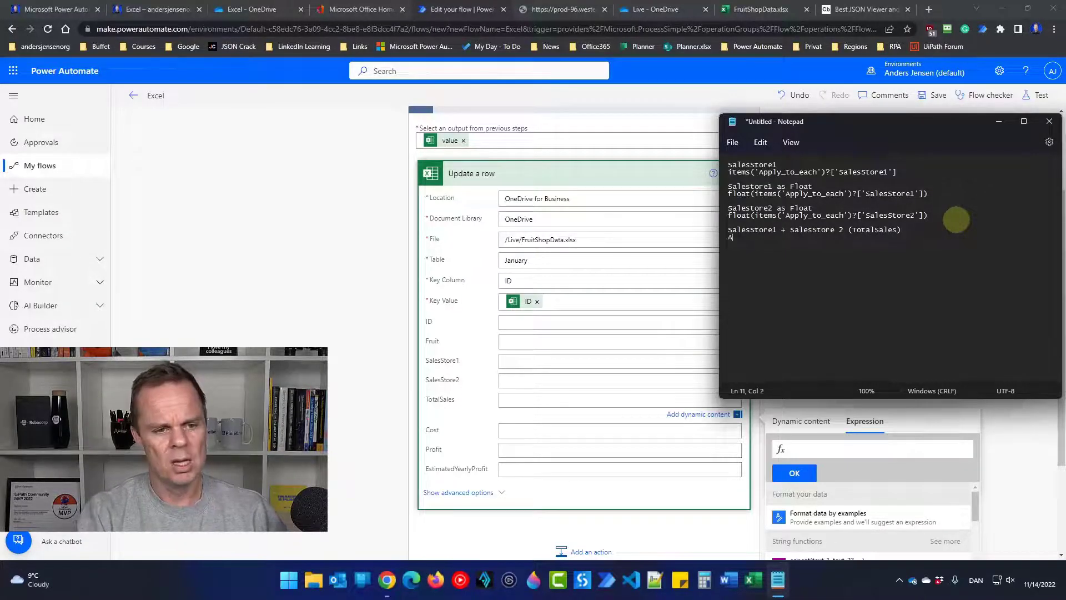
text(dd())
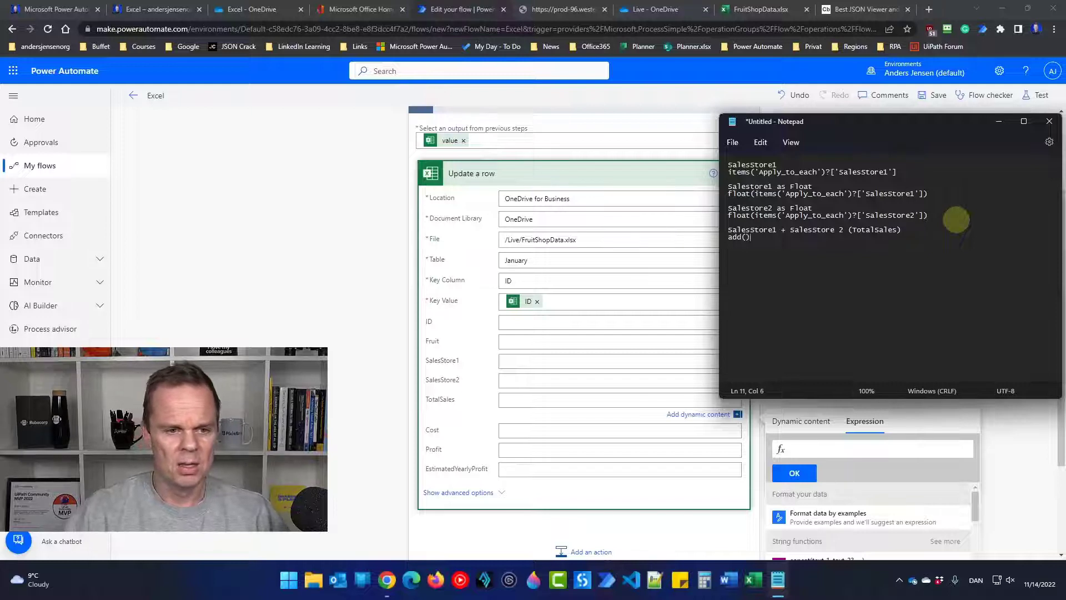
Copy float(items('Apply_to_each')?['SalesStore1']) into add() as its first argument, followed by a comma
triple_click(728, 194)
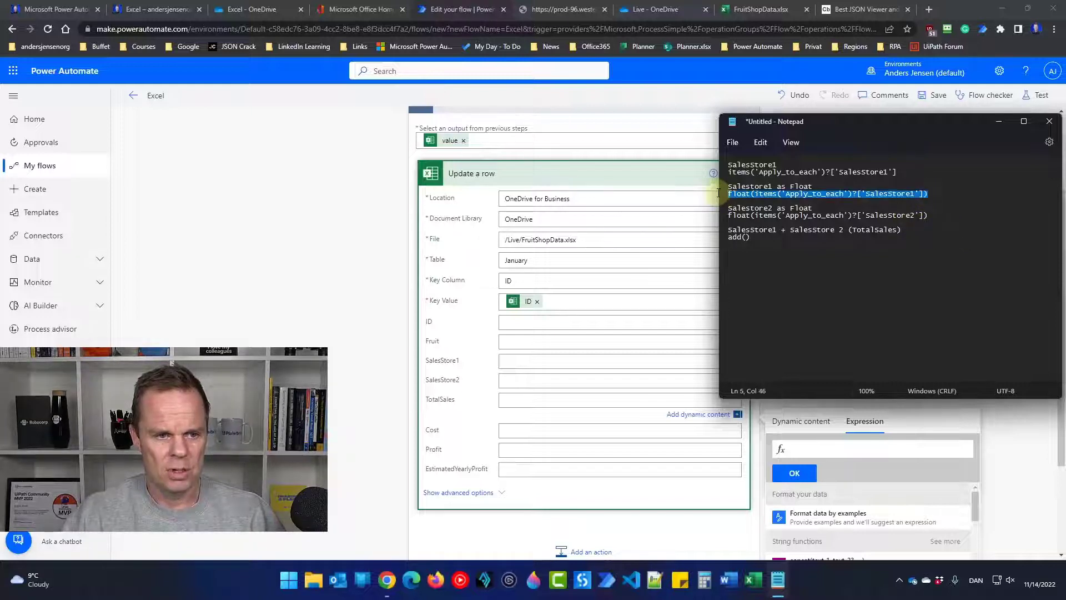
key(ctrl+c)
click(746, 237)
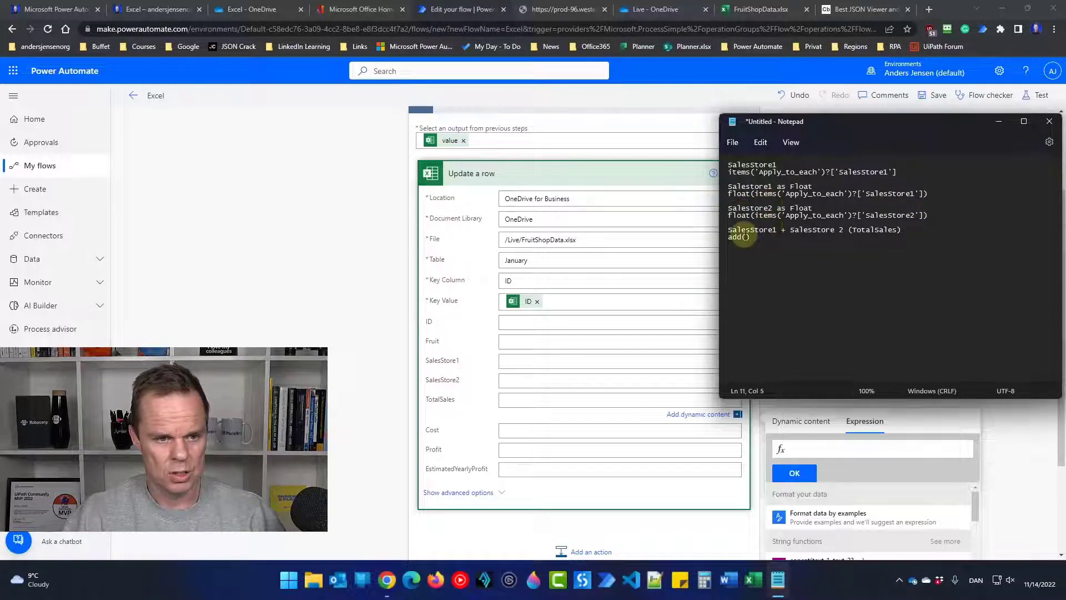
key(ctrl+v)
text(,)
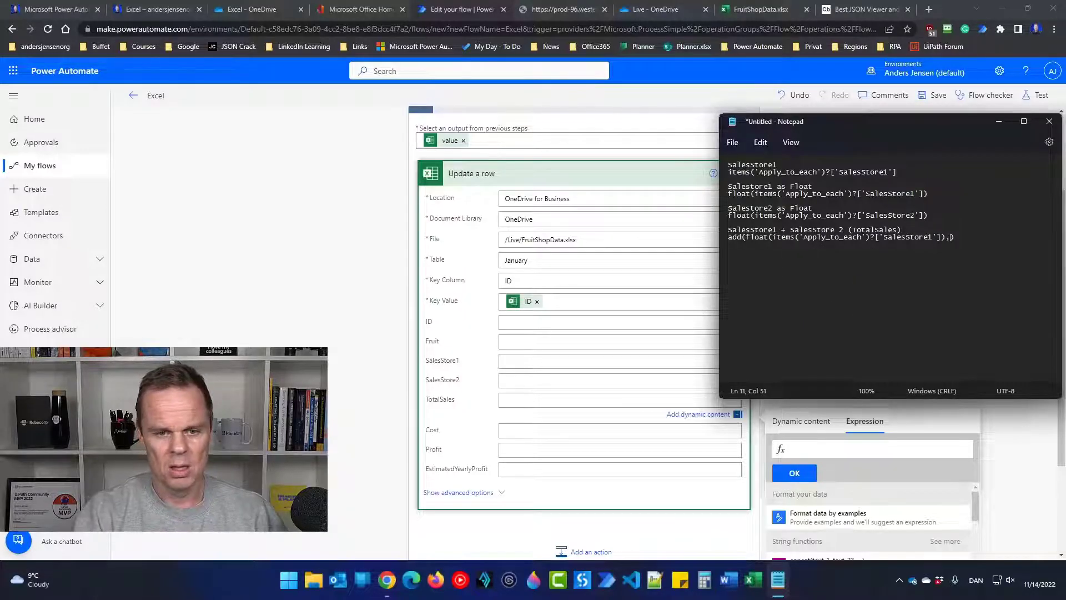
Copy float(items('Apply_to_each')?['SalesStore2']) into add() as its second argument and check the expression's closing parentheses
drag(928, 215, 727, 217)
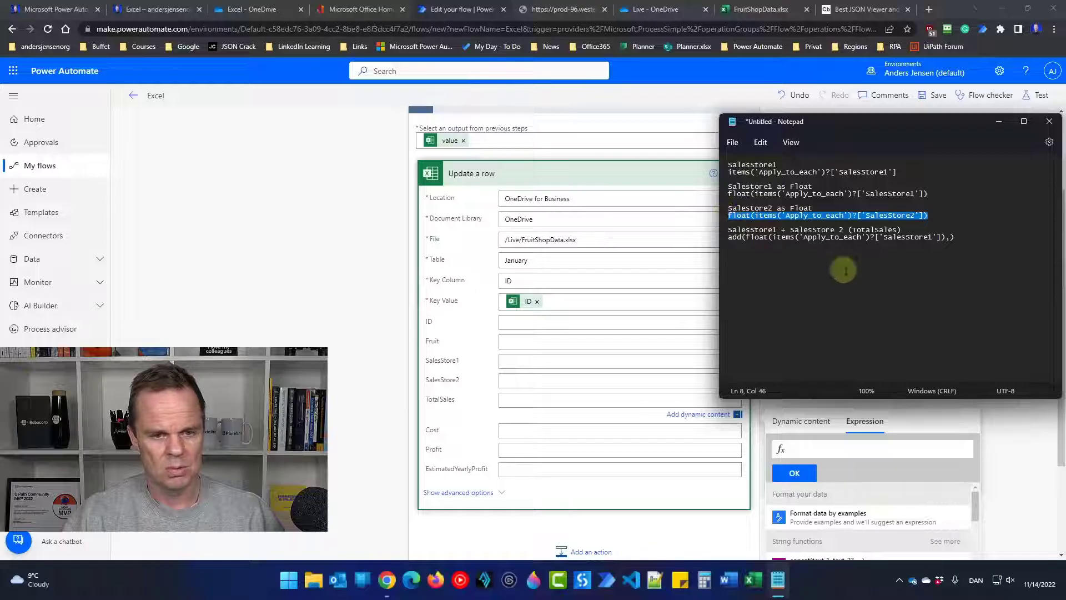
key(ctrl+c)
click(951, 236)
key(ctrl+v)
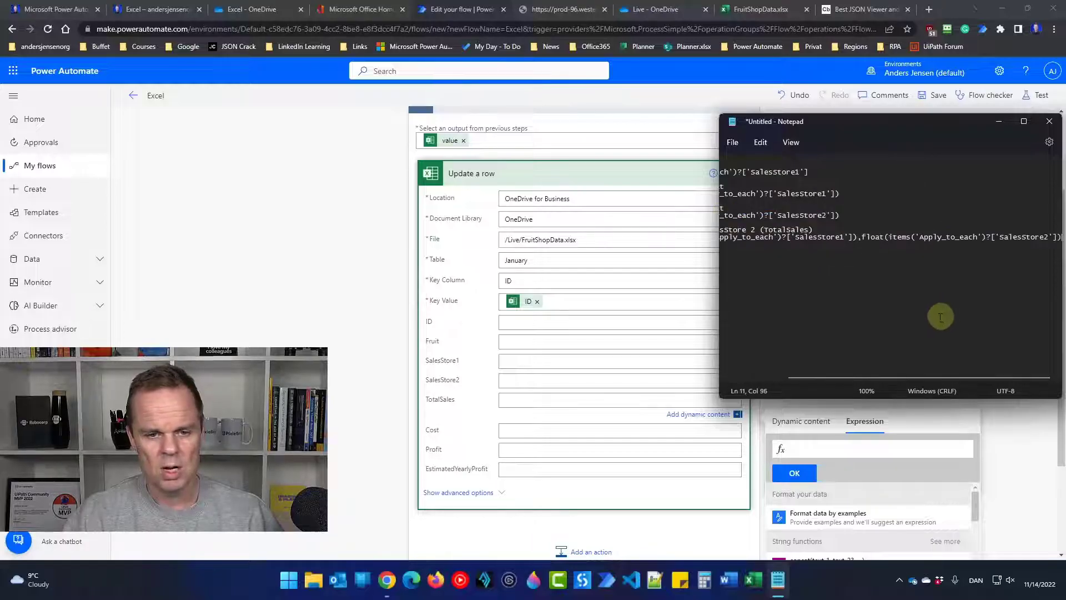
drag(878, 377, 882, 377)
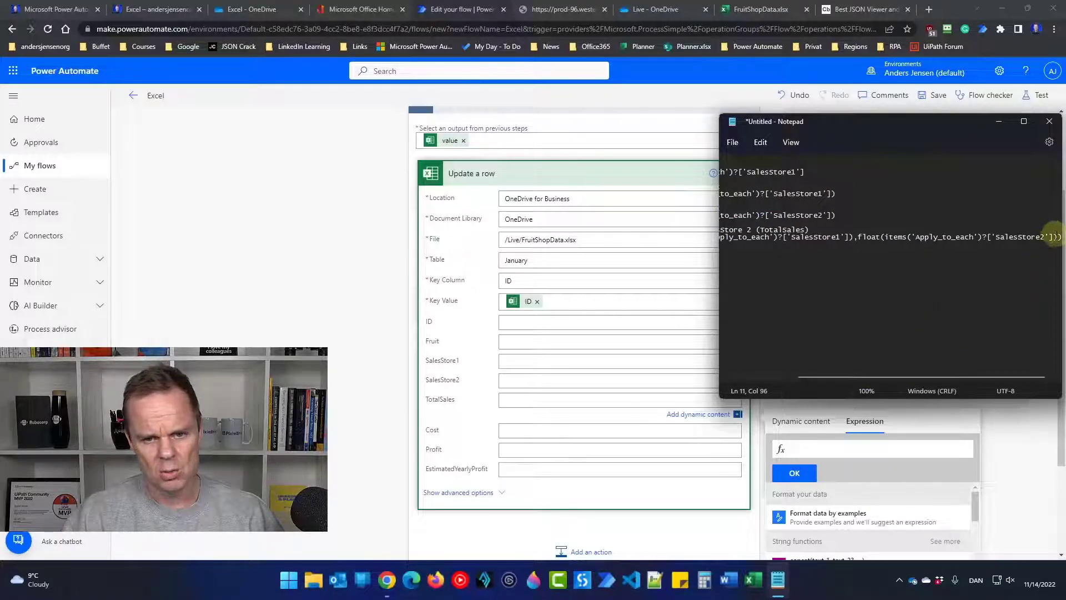
text())
drag(1058, 237, 685, 253)
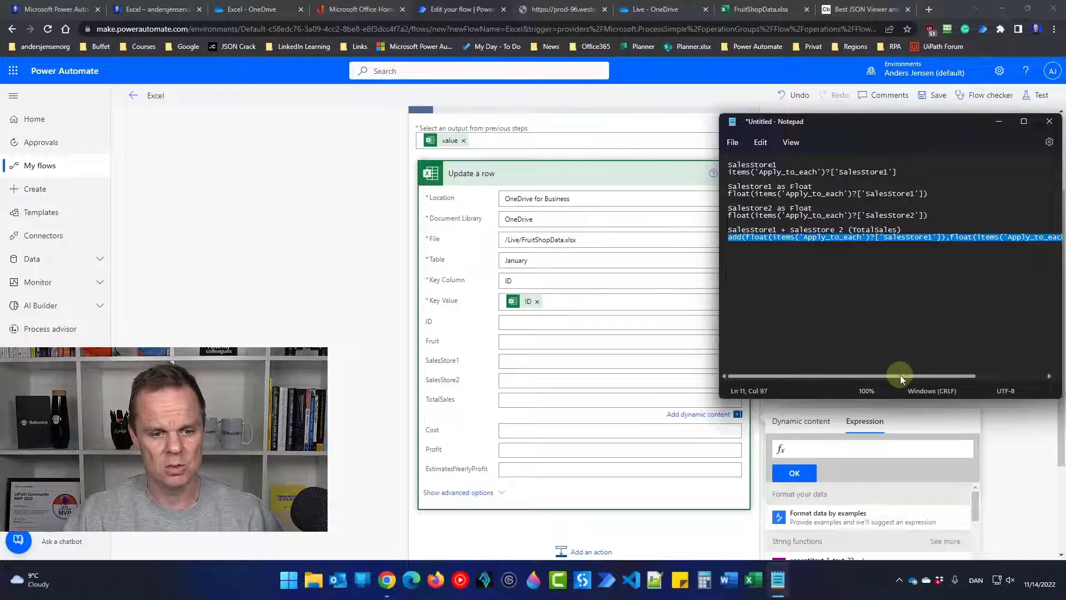
drag(900, 375, 1011, 373)
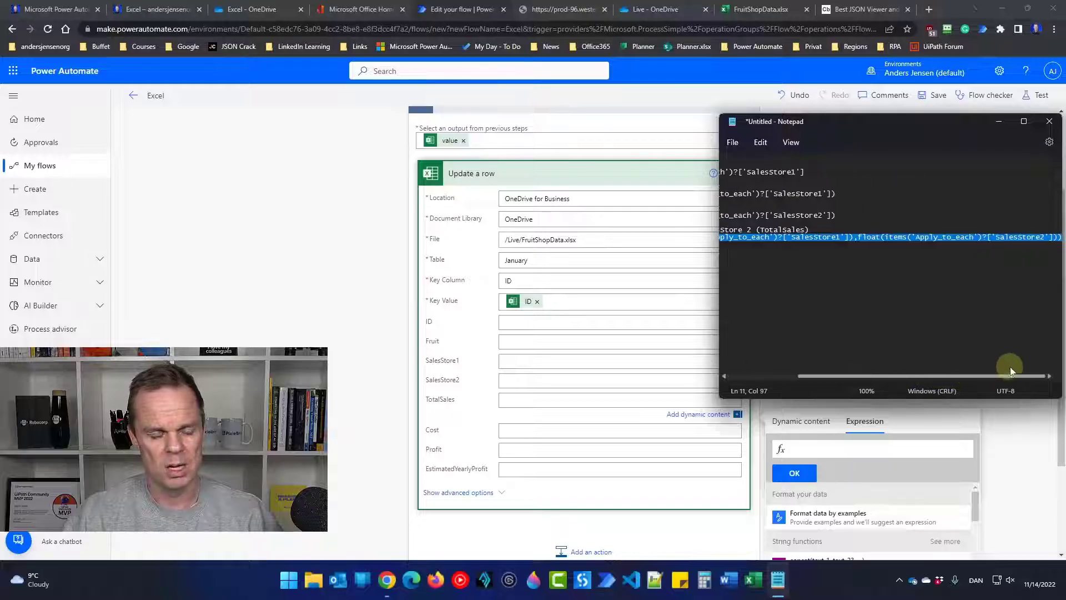
click(1056, 238)
click(1056, 237)
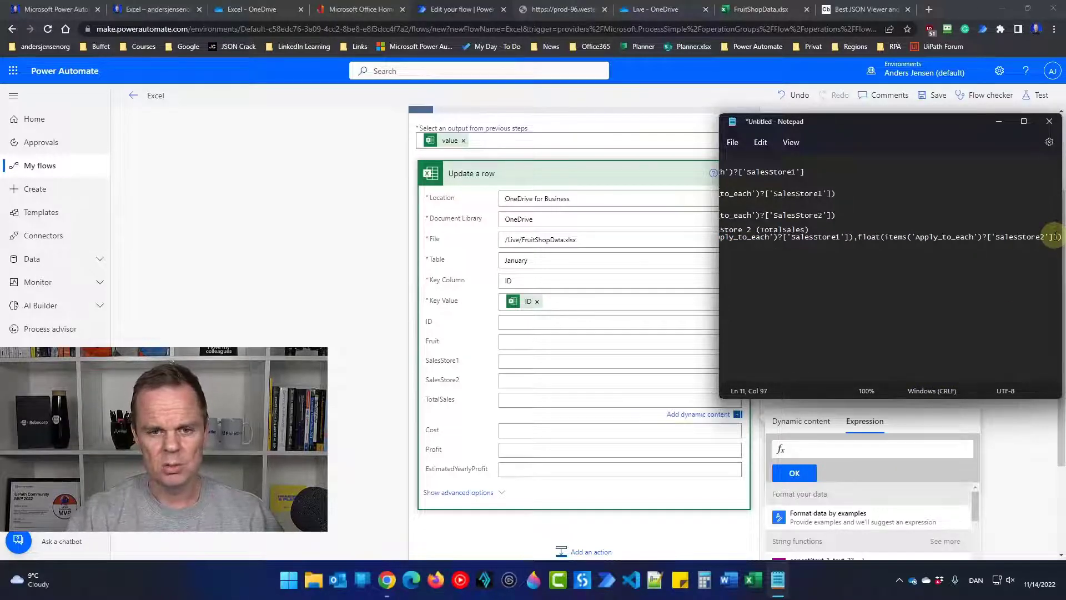
Insert the copied add() expression of the SalesStore1 and SalesStore2 floats into the TotalSales field of the Update a row action
key(Return)
key(Return)
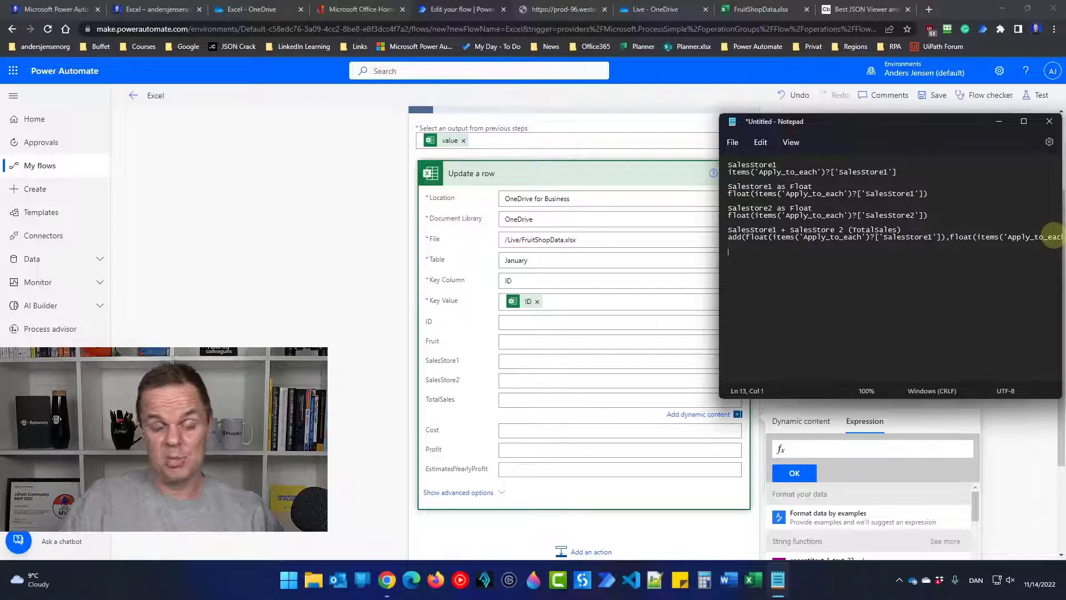
click(856, 449)
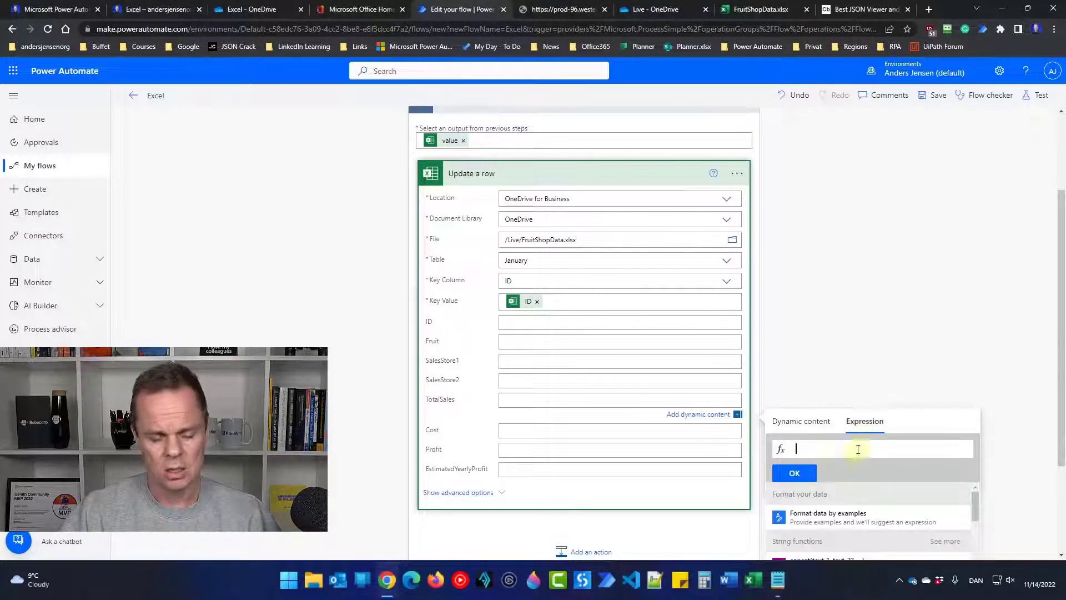
key(ctrl+v)
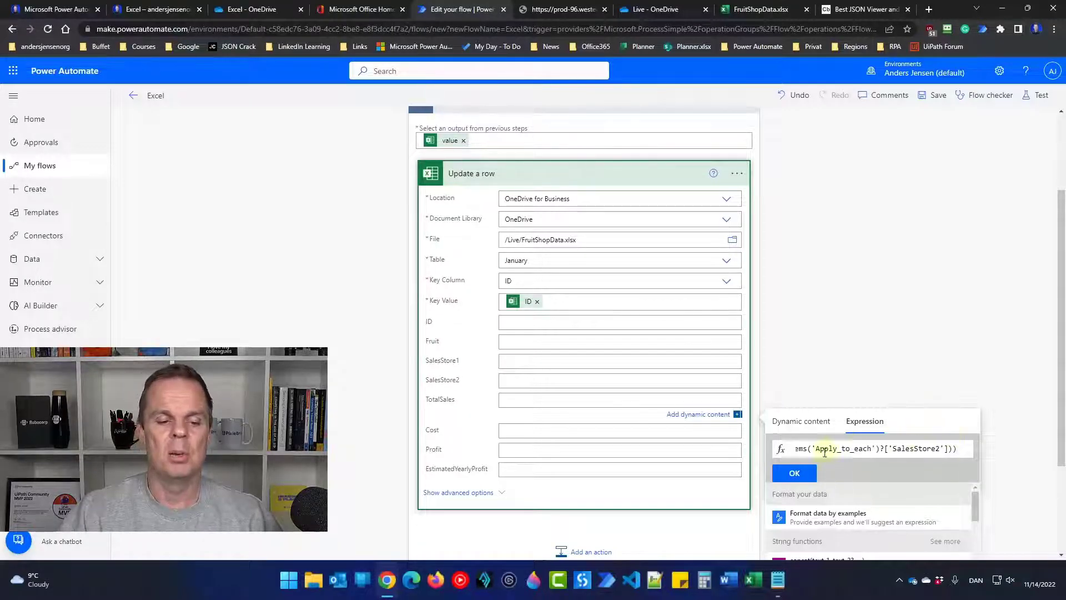
click(799, 473)
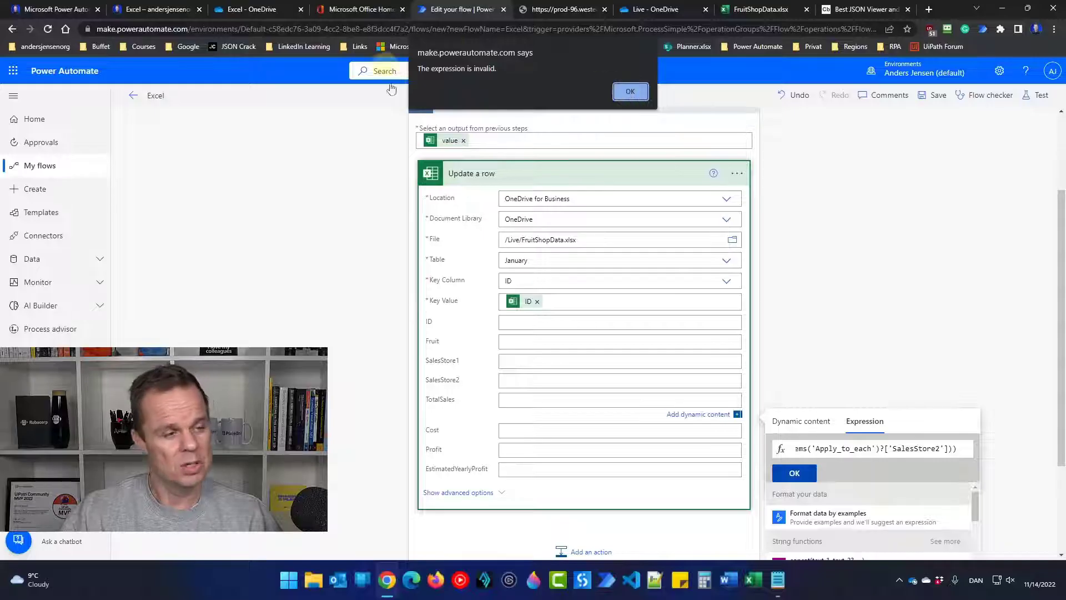
click(629, 92)
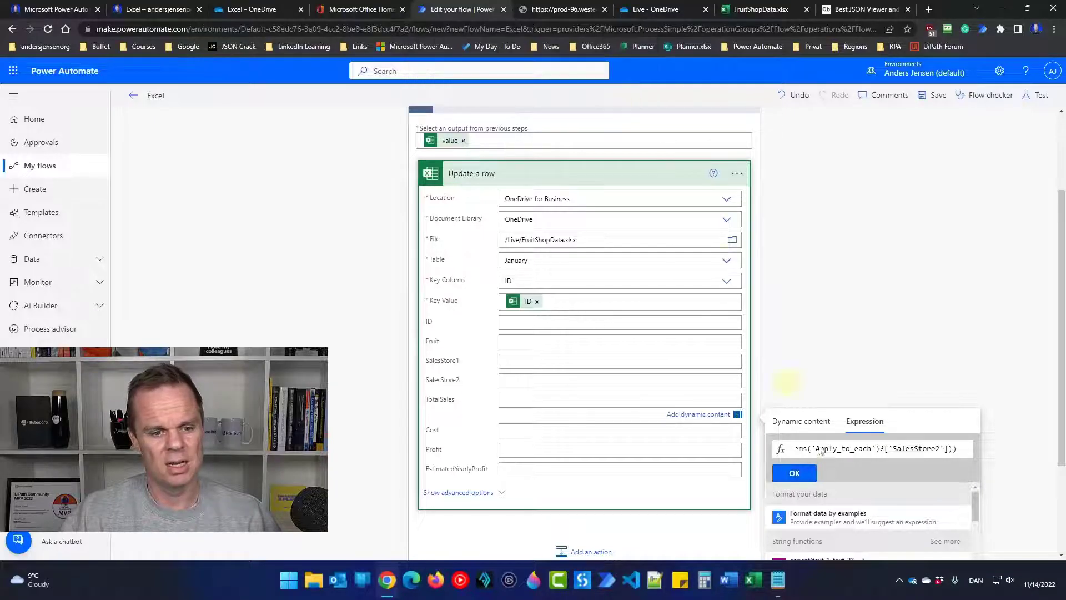
click(808, 478)
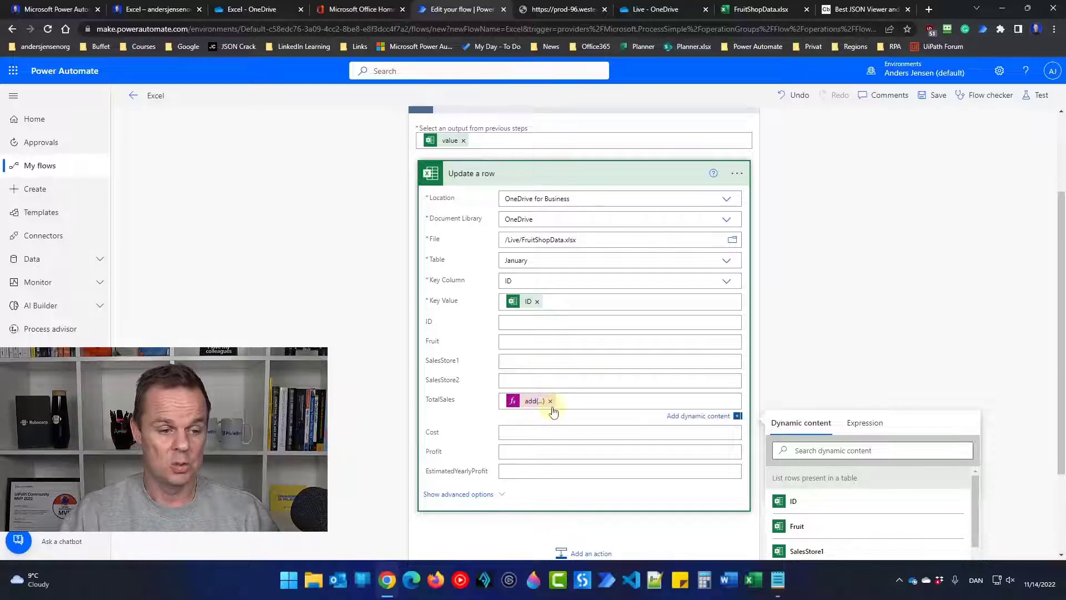
click(871, 423)
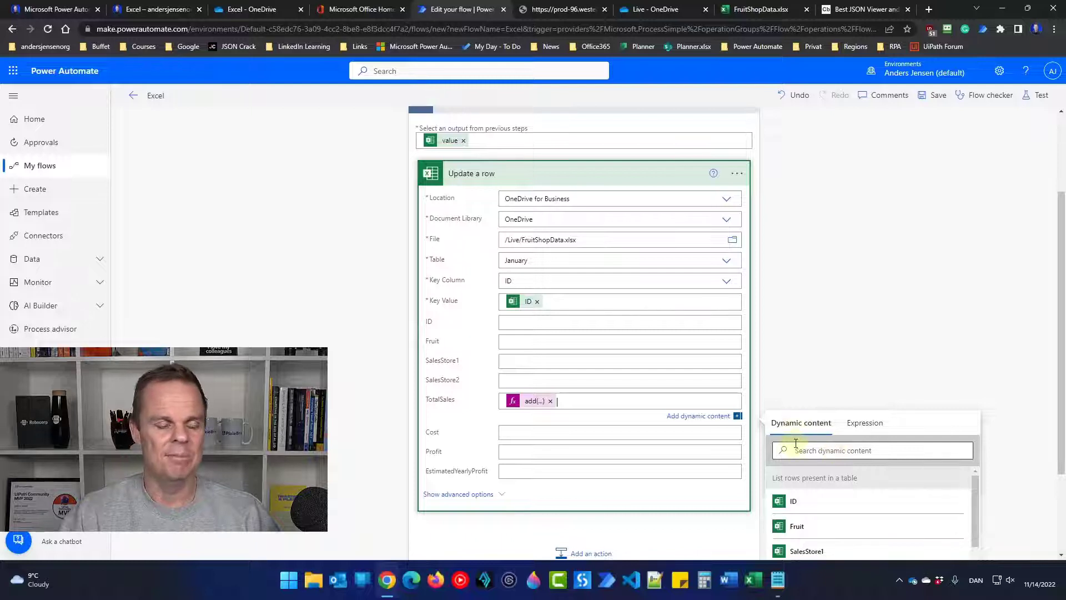
Save the flow, run it as a manual test, and check the TotalSales column in FruitShopData.xlsx
click(926, 99)
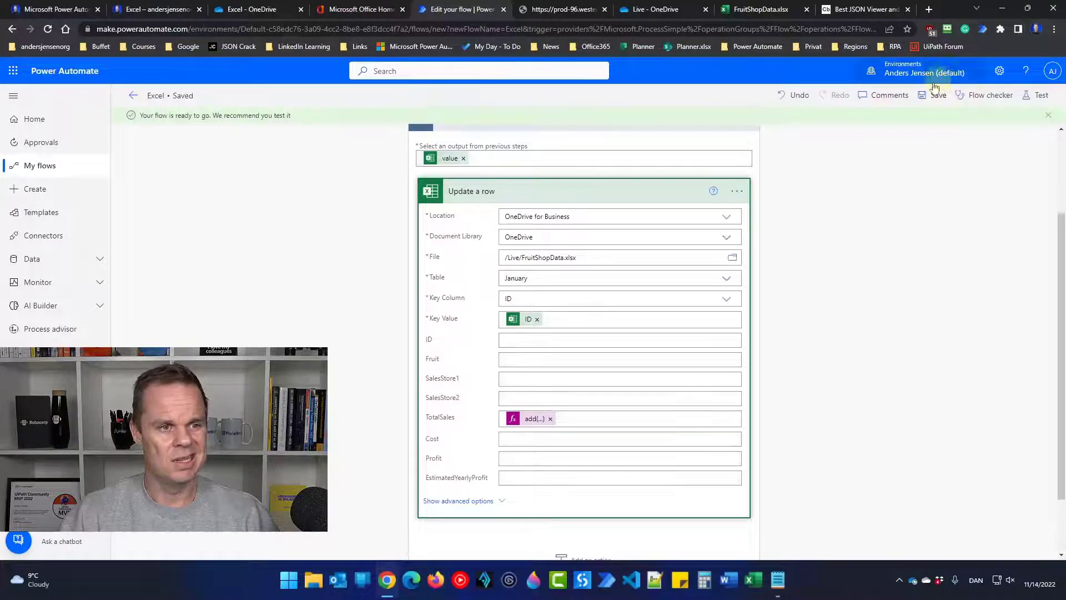
click(1042, 96)
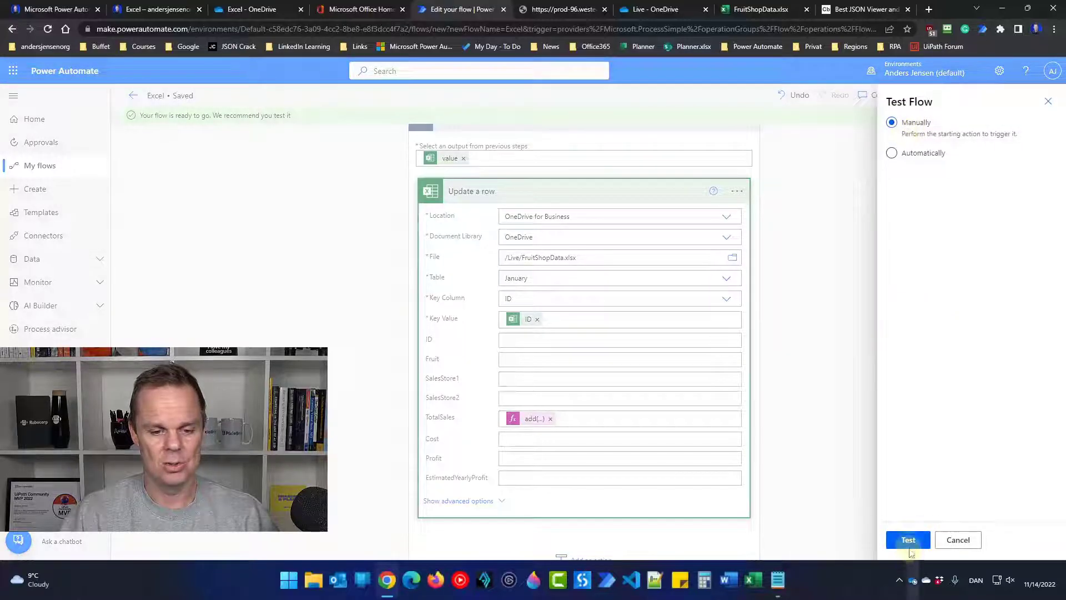
click(908, 541)
click(911, 541)
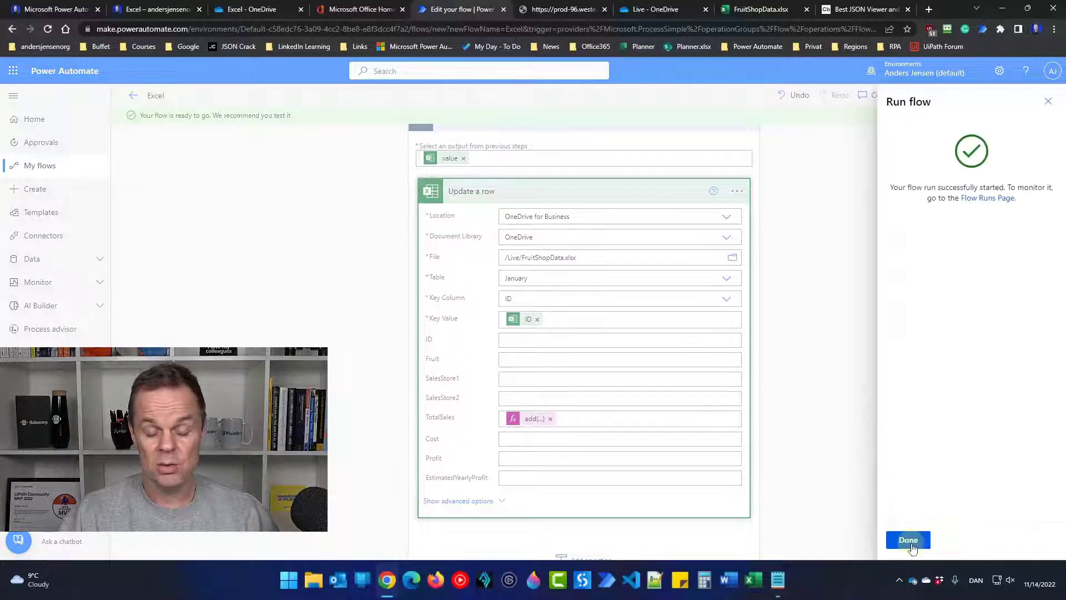
click(911, 544)
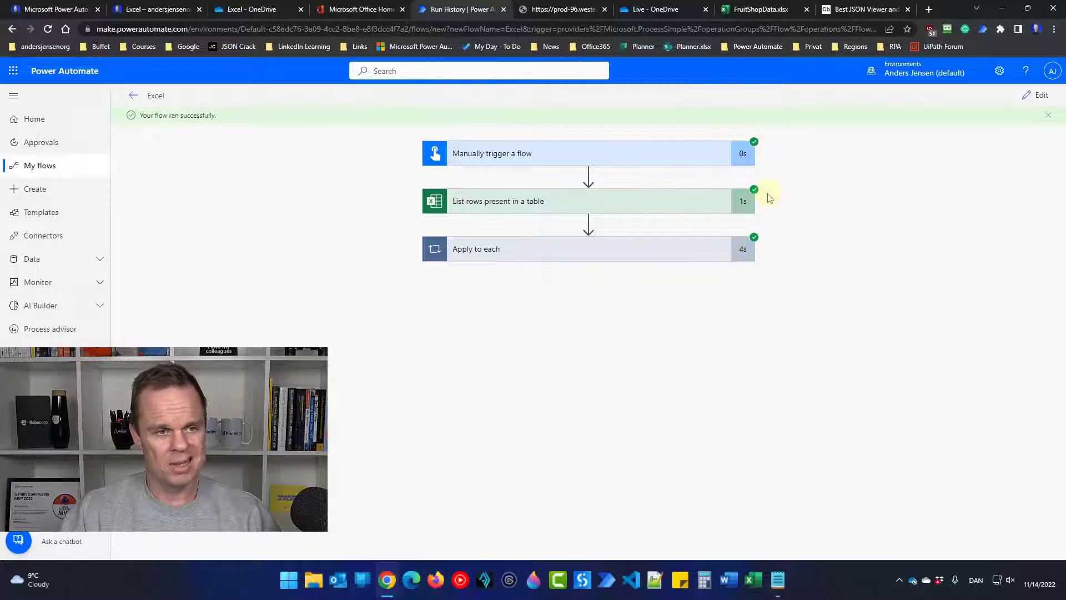
click(758, 9)
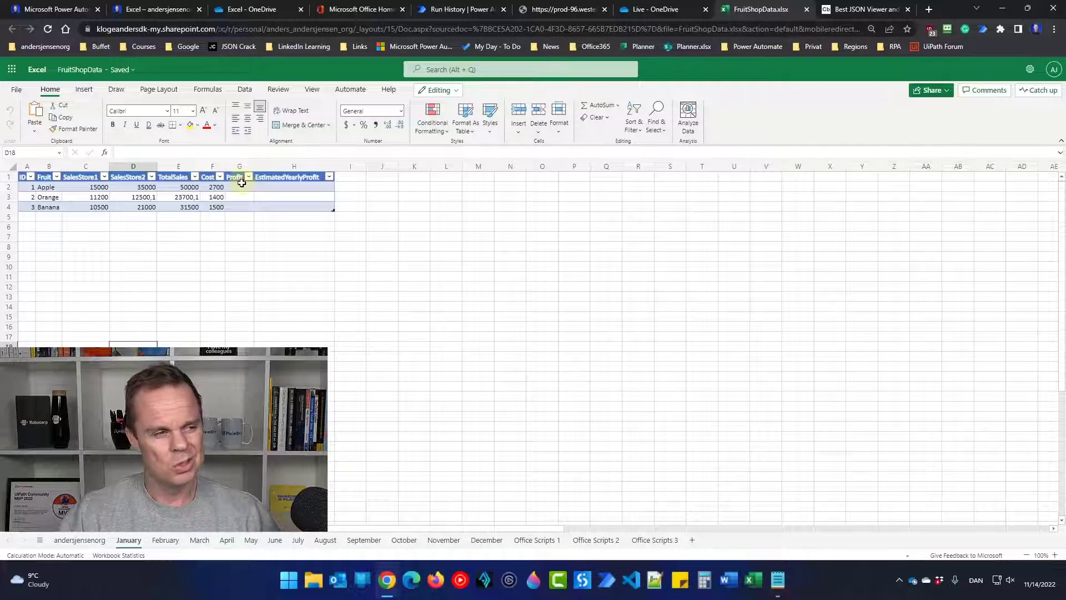
Switch to Notepad, widen its window, and add the heading "Profit (Sales - Cost)" below the add() expression
click(778, 580)
drag(846, 116, 730, 125)
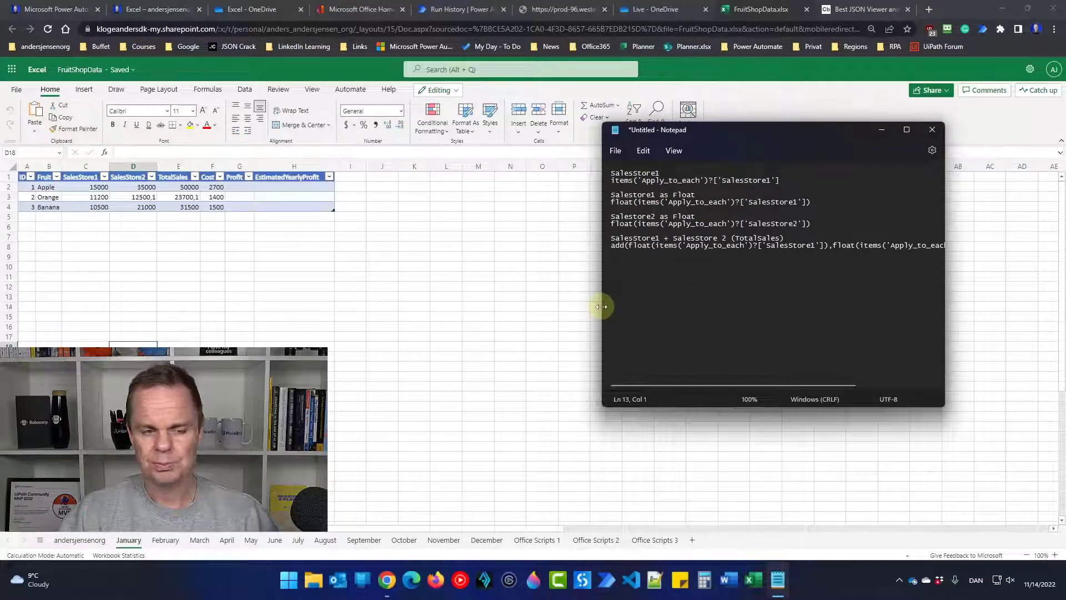
drag(601, 306, 371, 285)
click(836, 248)
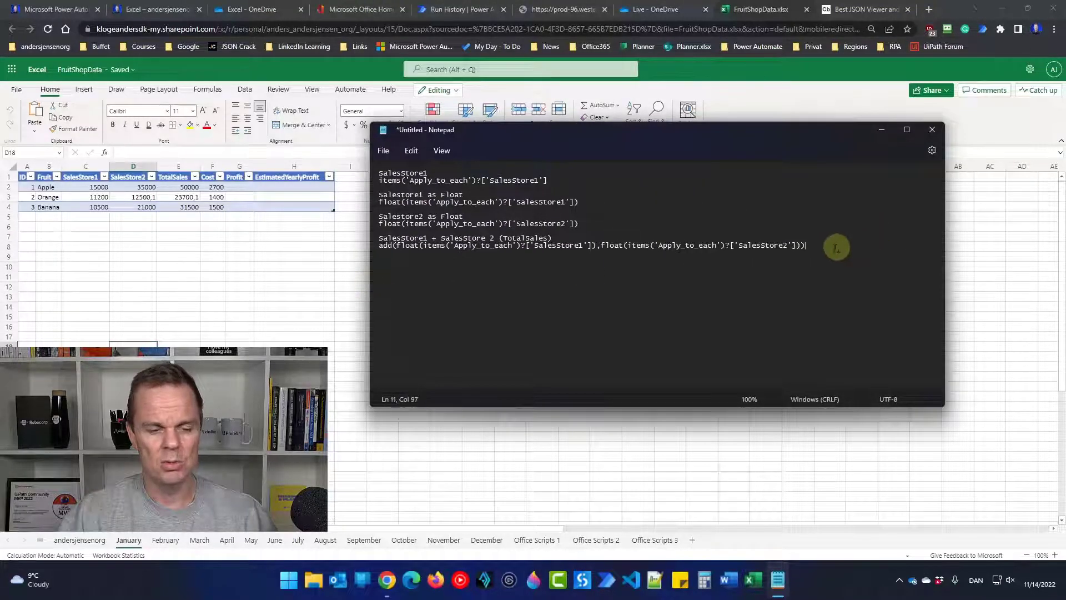
key(Return)
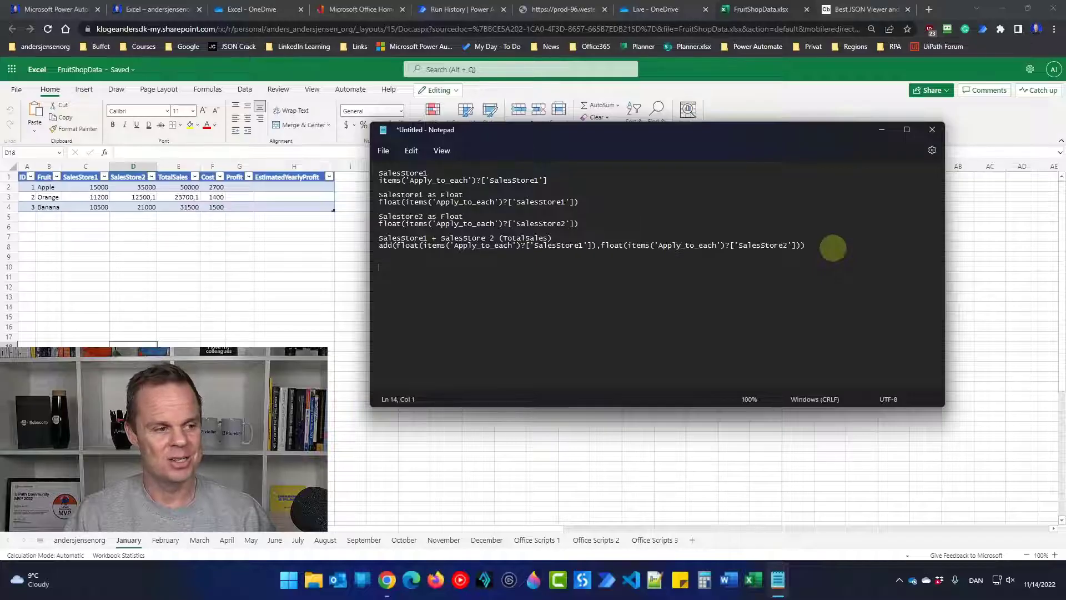
key(BackSpace)
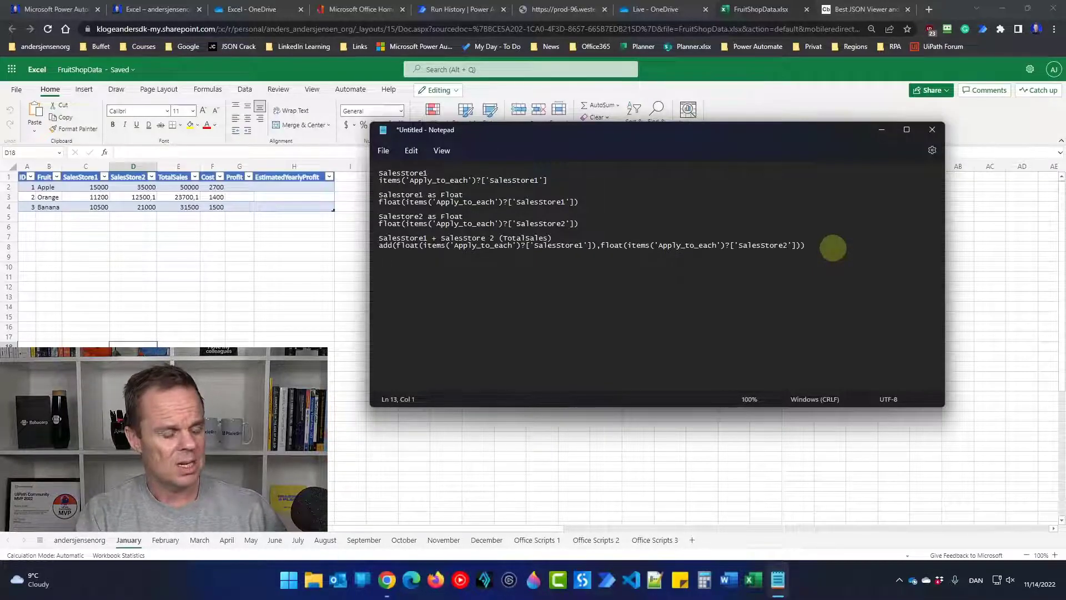
text(Profit (Sal)
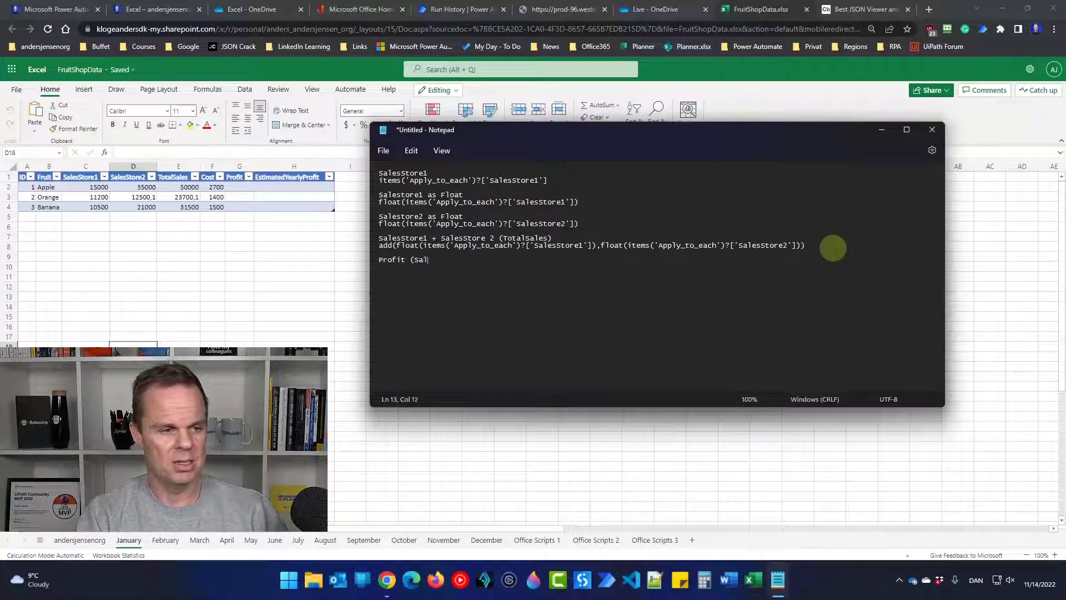
text(es - Cost))
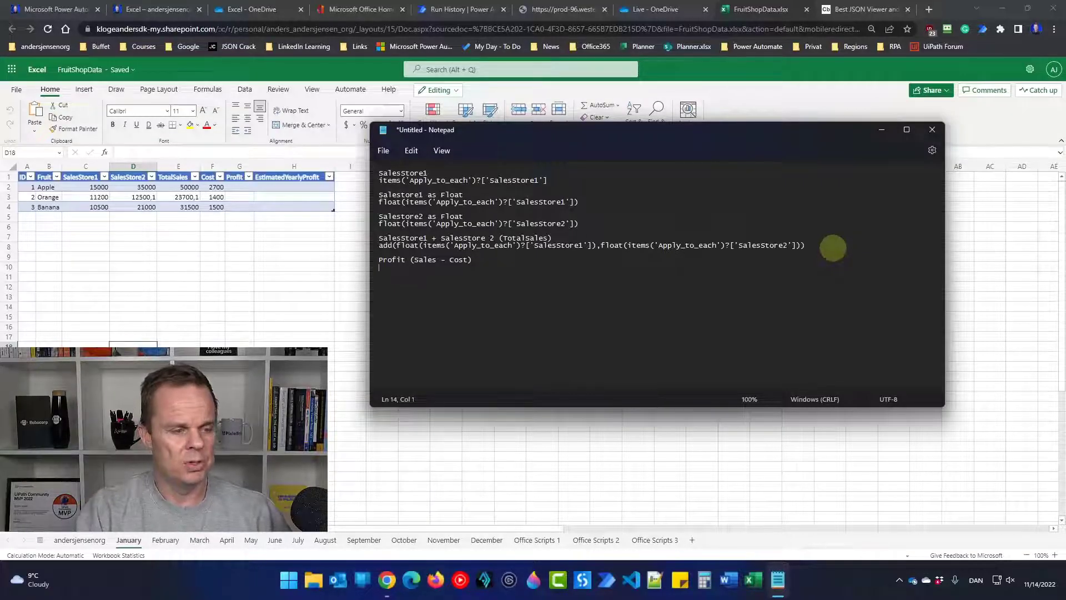
Change "Sales" in the Profit heading to "TotalSales"
key(Right)
key(Right)
key(Right)
key(Right)
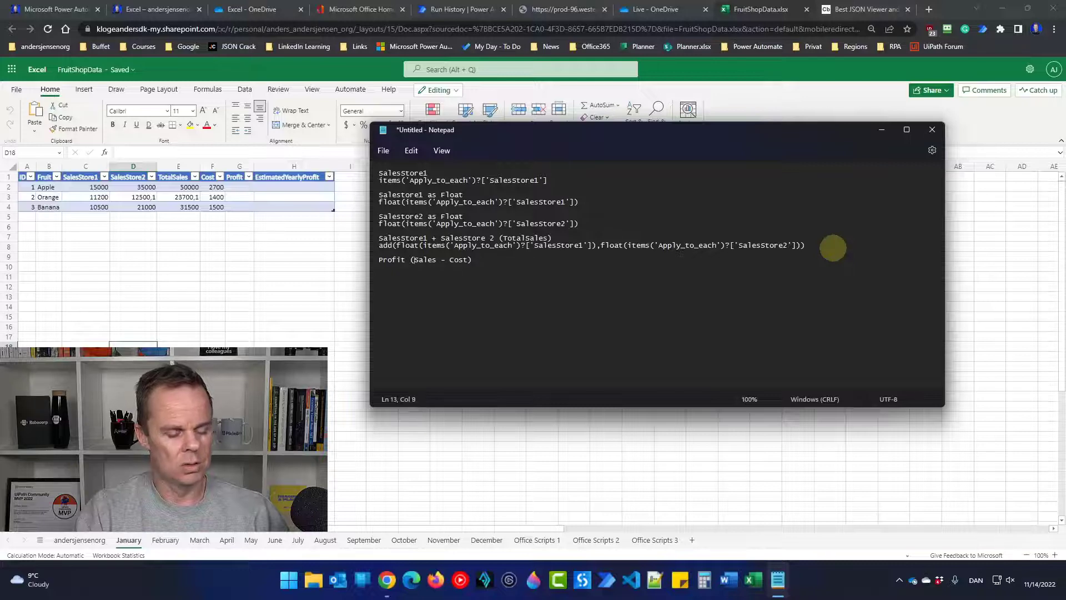
text(Total)
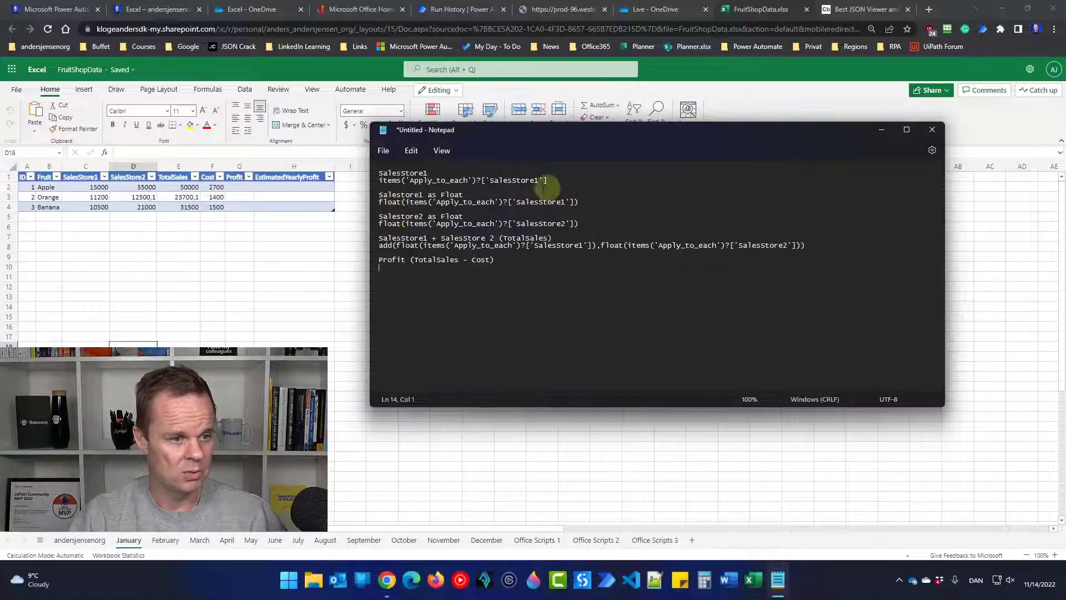
Add the heading "Cost as Float" above the Profit heading, with a copy of the SalesStore1 float expression under it
click(864, 249)
key(Return)
key(Return)
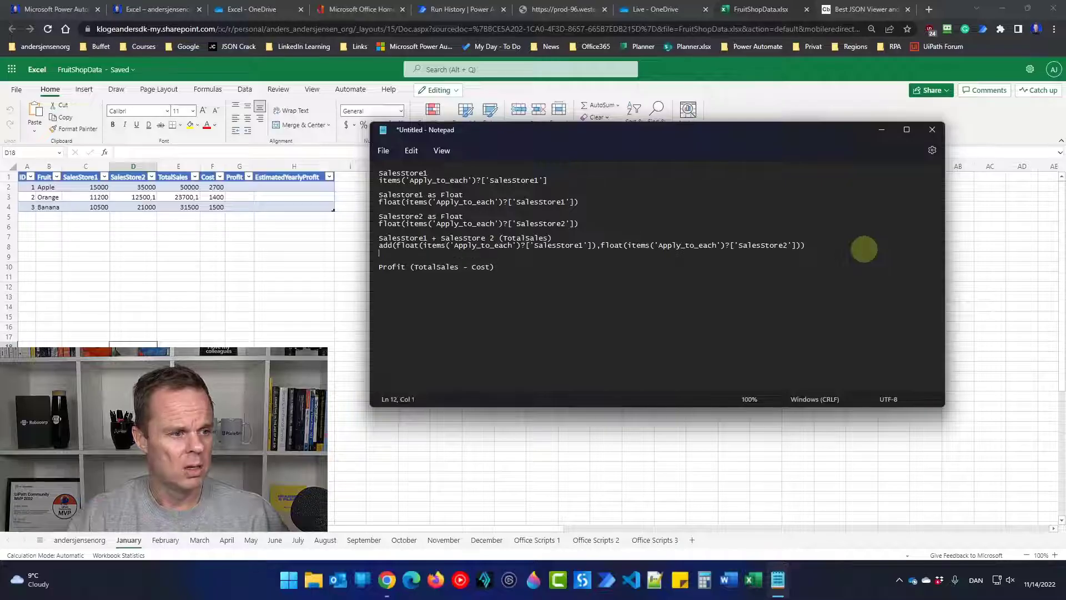
text(Cost)
key(Return)
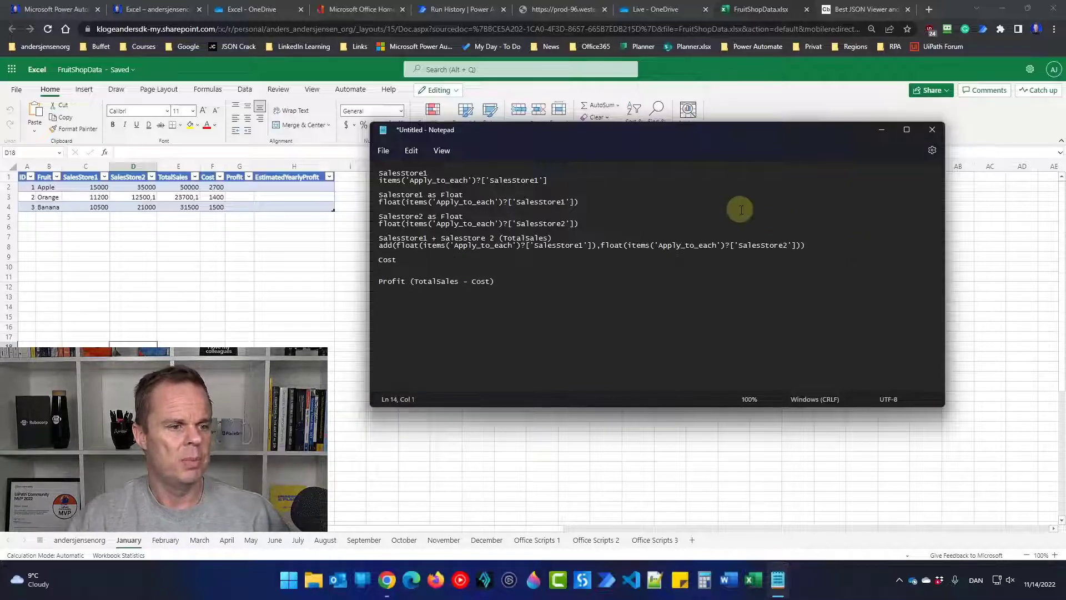
drag(579, 203, 370, 204)
key(ctrl+c)
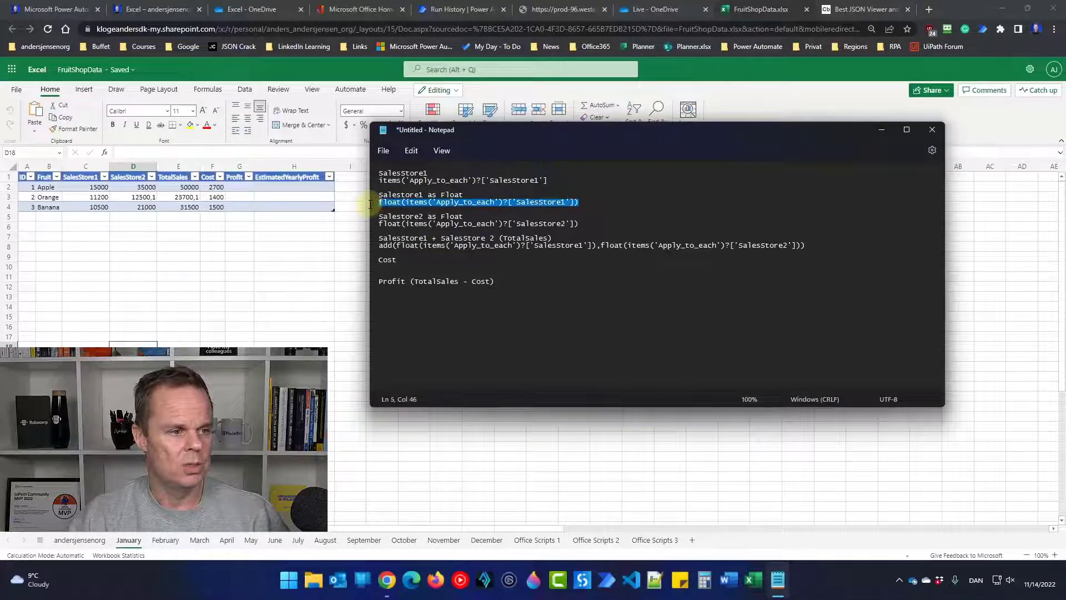
click(382, 268)
key(ctrl+v)
click(418, 259)
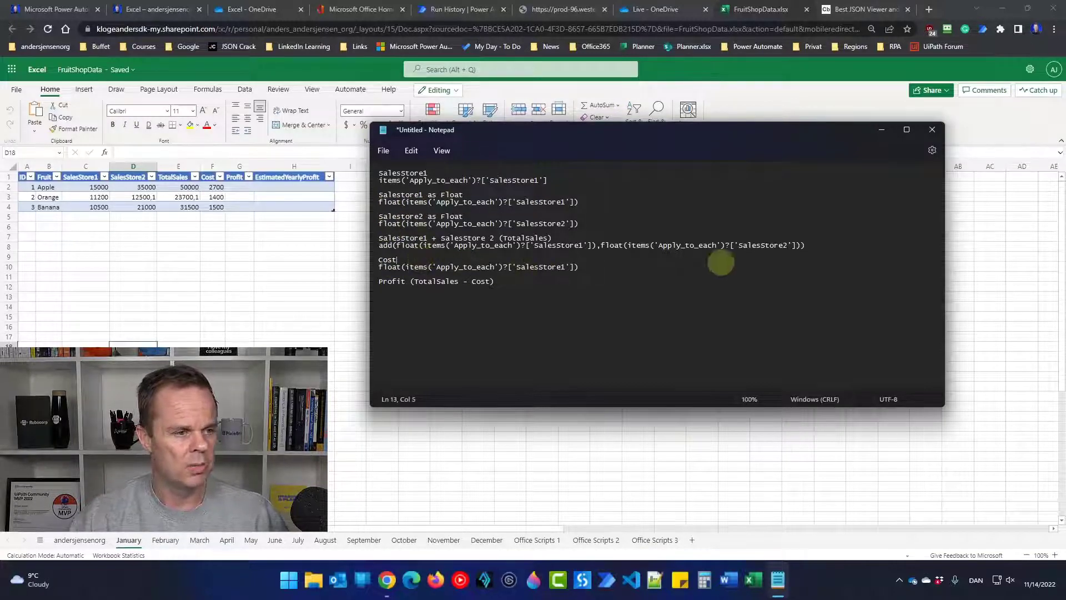
text(as Floa)
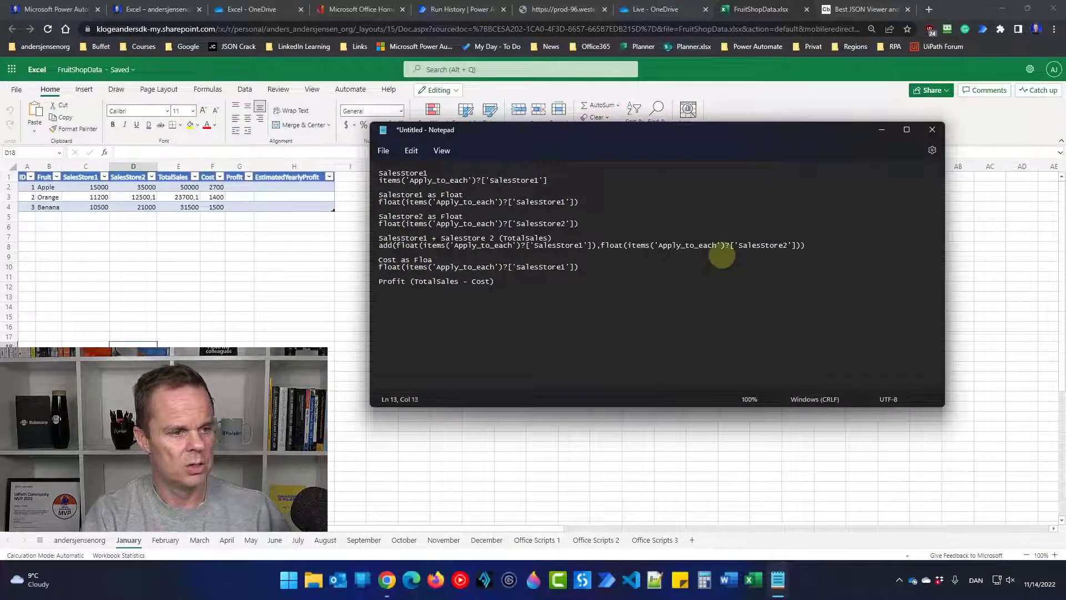
text(t)
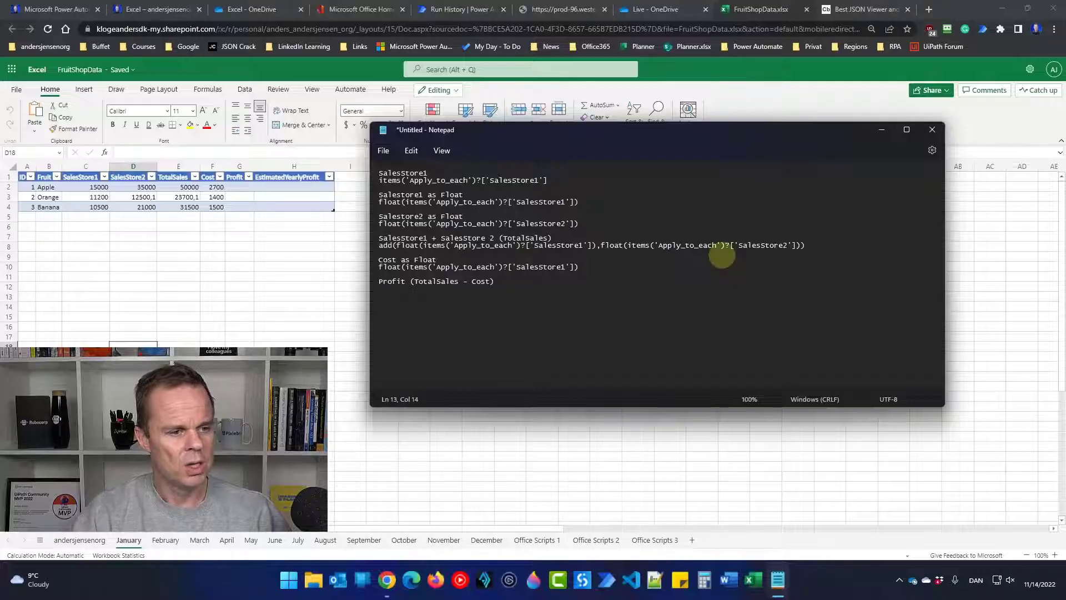
Replace the column name in the copied expression under "Cost as Float" with Cost
click(566, 267)
key(BackSpace)
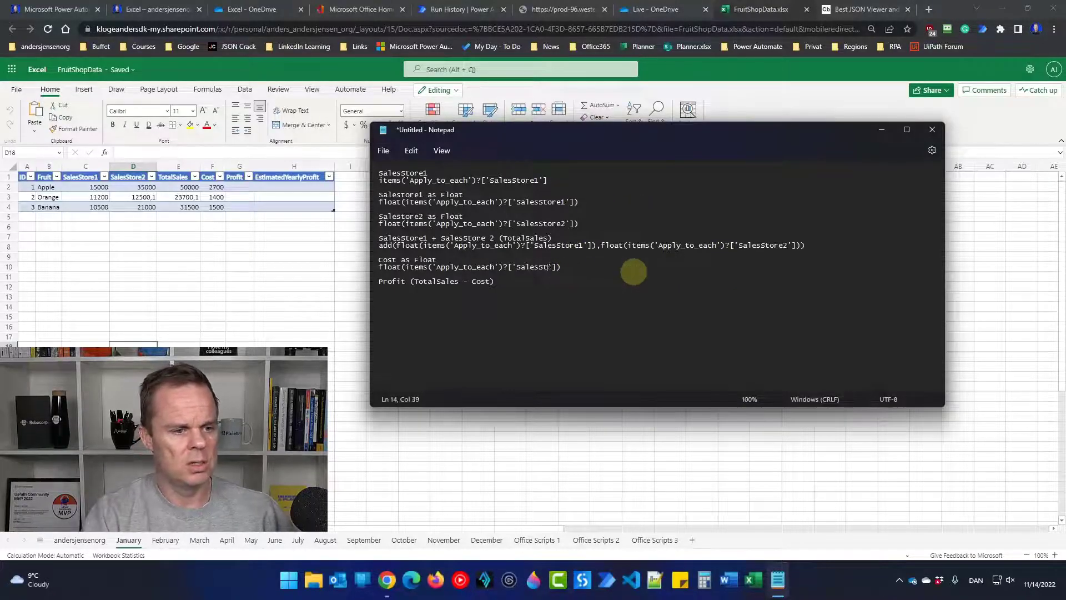
key(BackSpace)
key(BackSpace)
key(BackSpace)
key(BackSpace)
text(C)
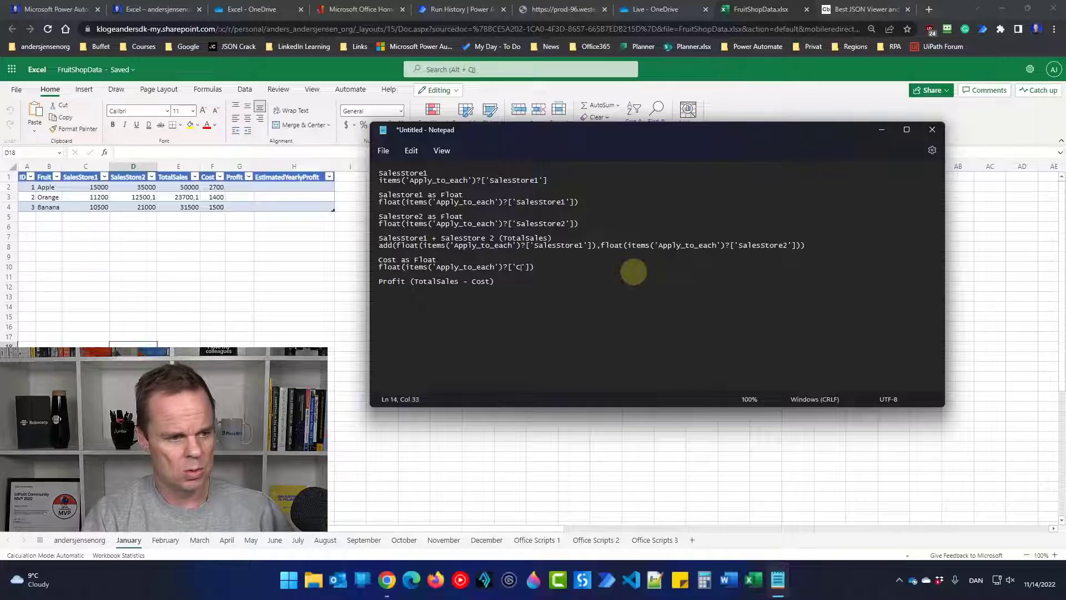
text(ost)
Add a sub() function under the Profit heading, with the TotalSales add() expression as its first argument, followed by a comma
click(499, 293)
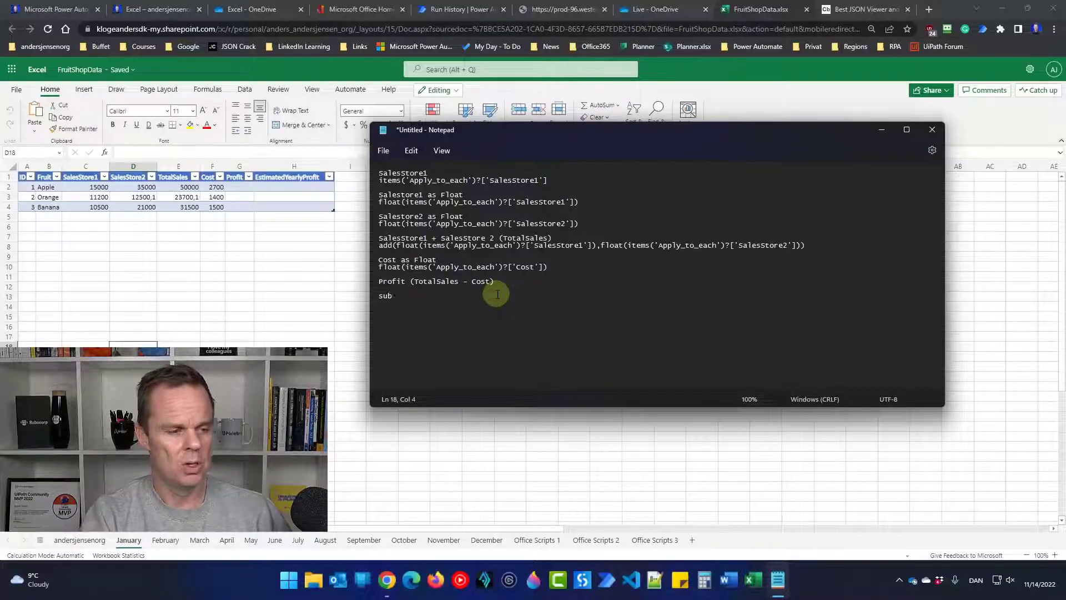
text())
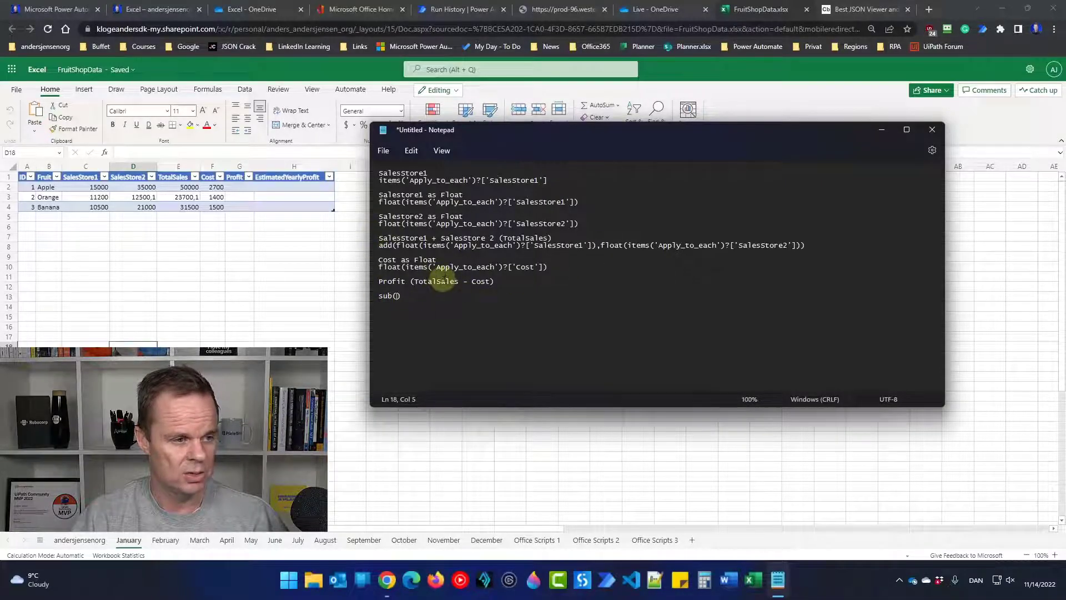
drag(821, 244, 375, 246)
key(ctrl+c)
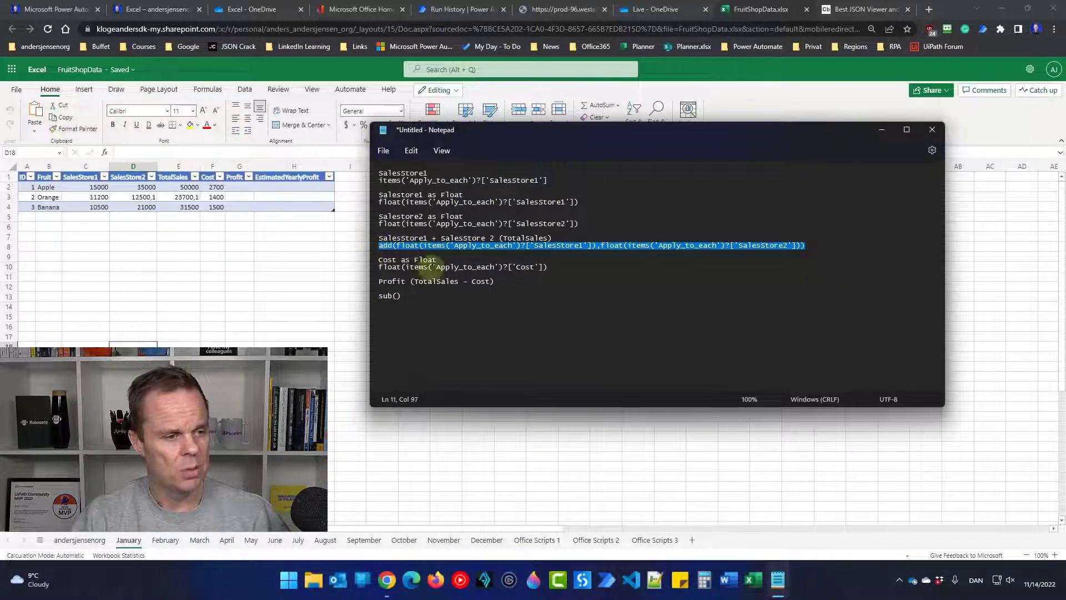
click(396, 295)
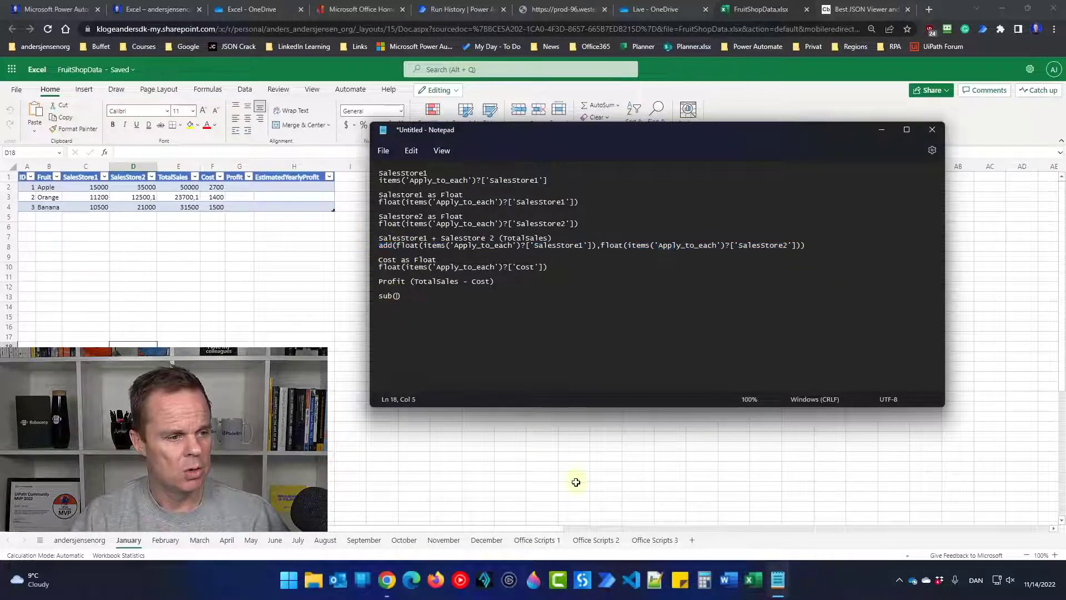
key(ctrl+v)
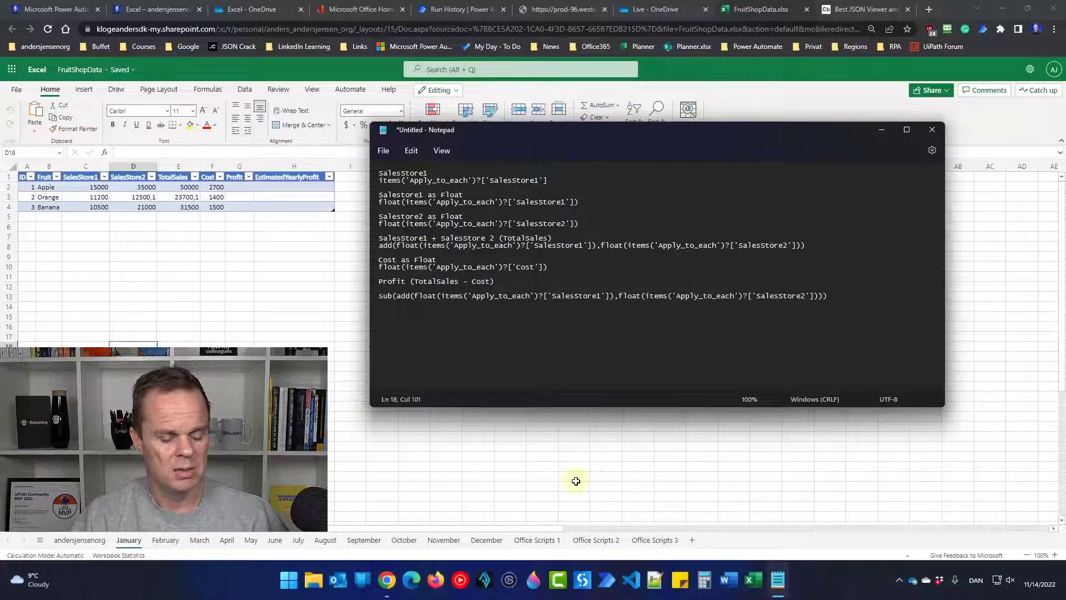
text(,)
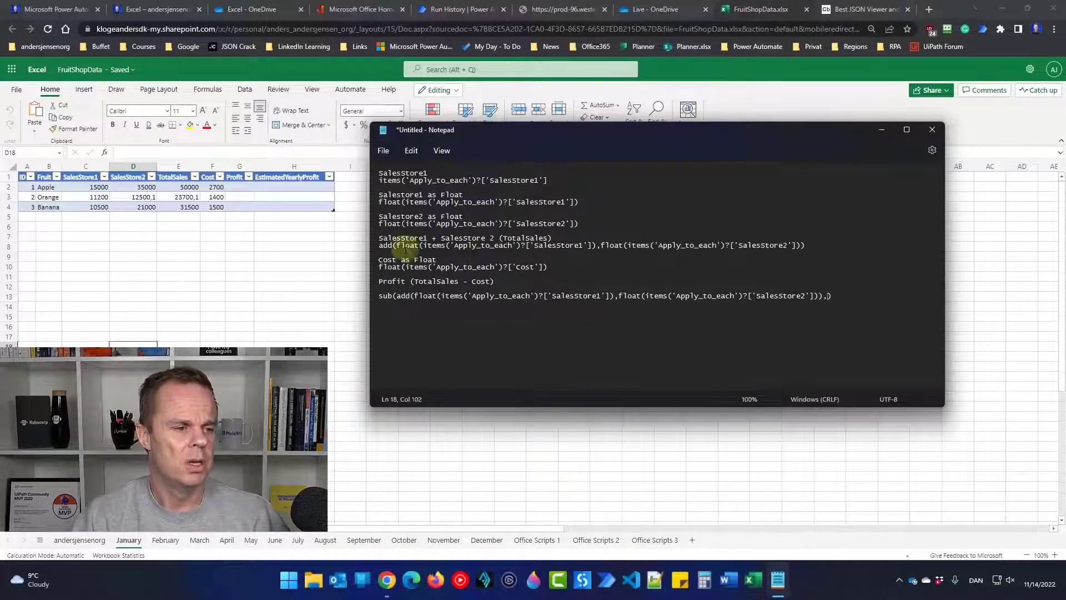
Insert a copy of the Cost float expression as the second argument of sub() and remove the blank line under the Profit heading
drag(550, 267, 372, 271)
key(ctrl+c)
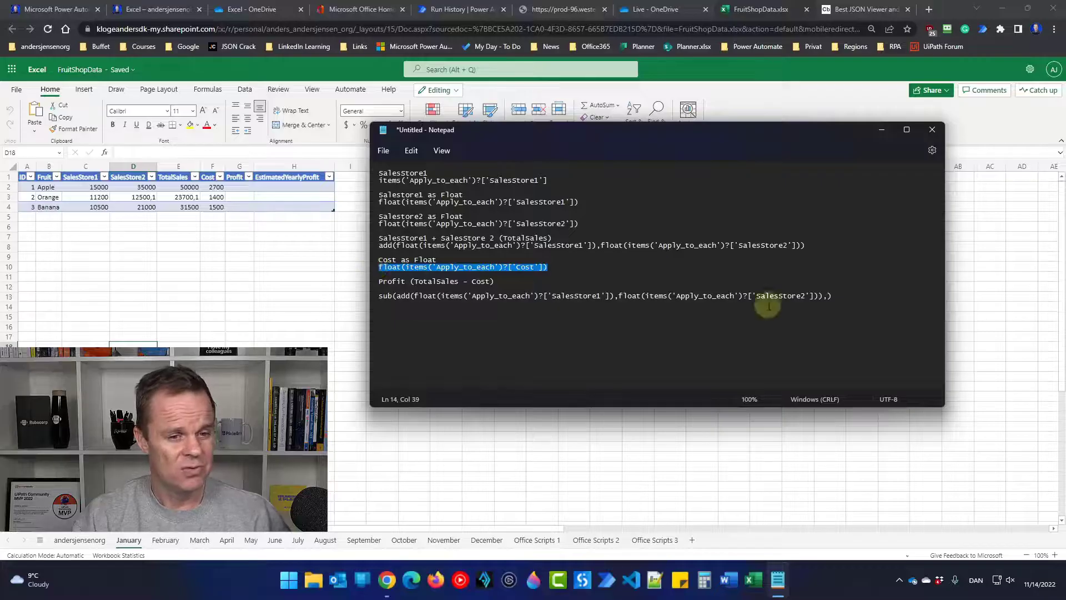
click(828, 296)
key(ctrl+v)
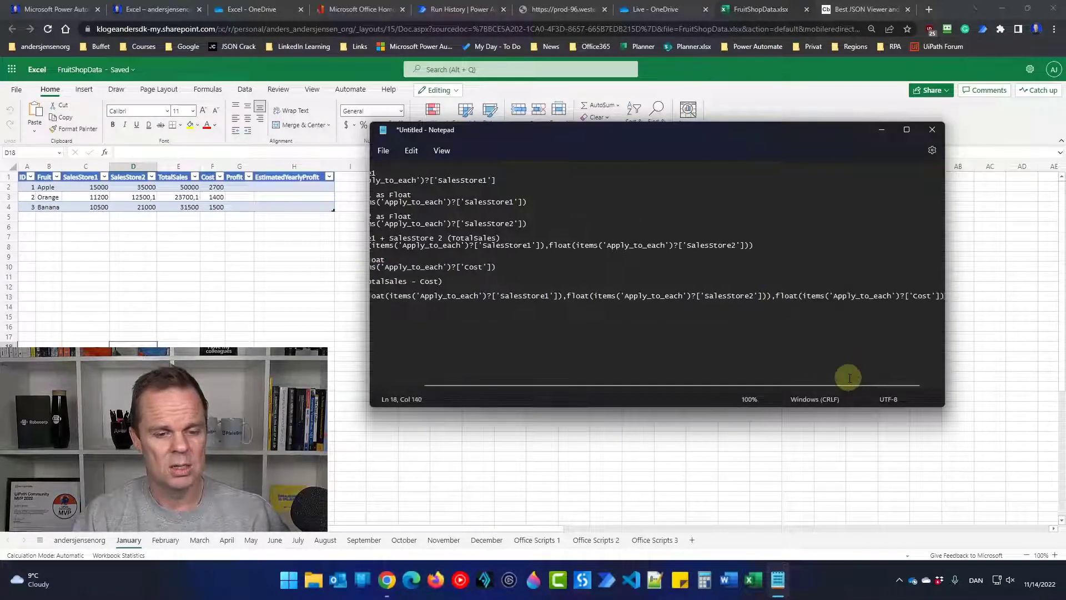
drag(839, 385, 787, 388)
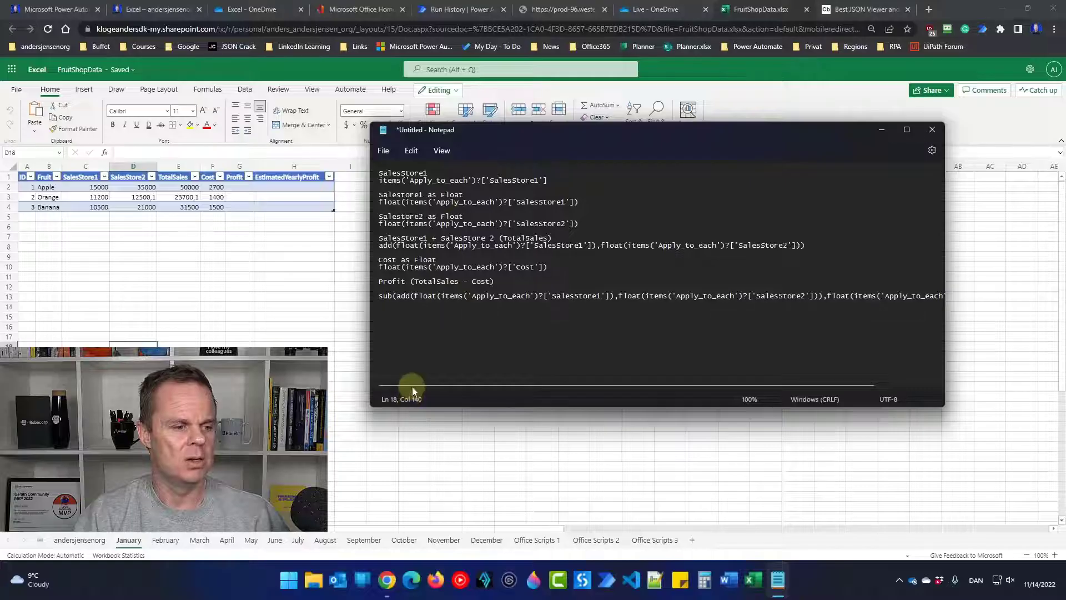
click(381, 288)
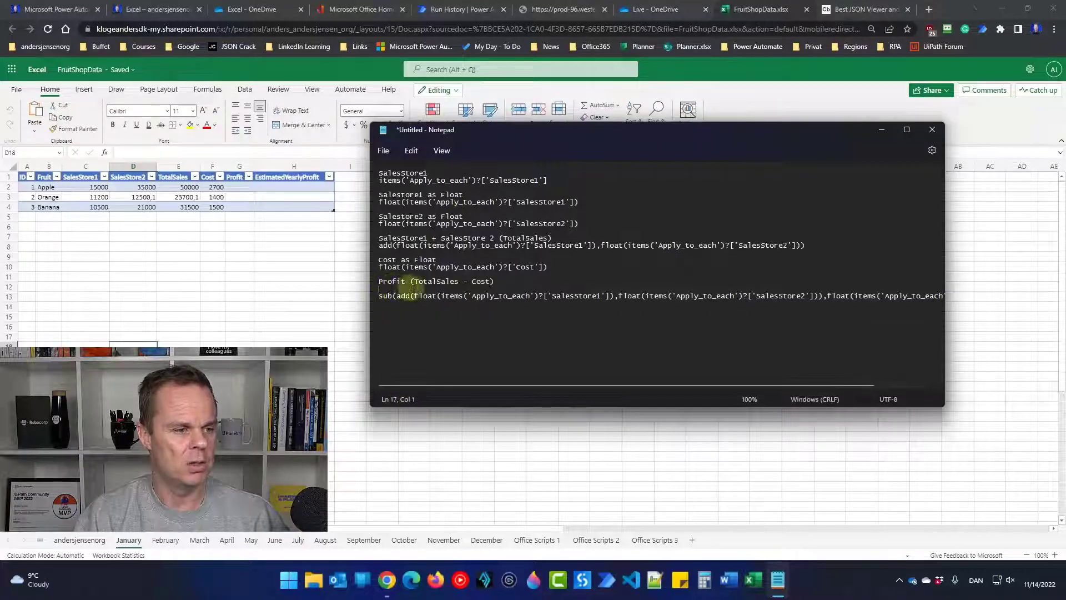
key(BackSpace)
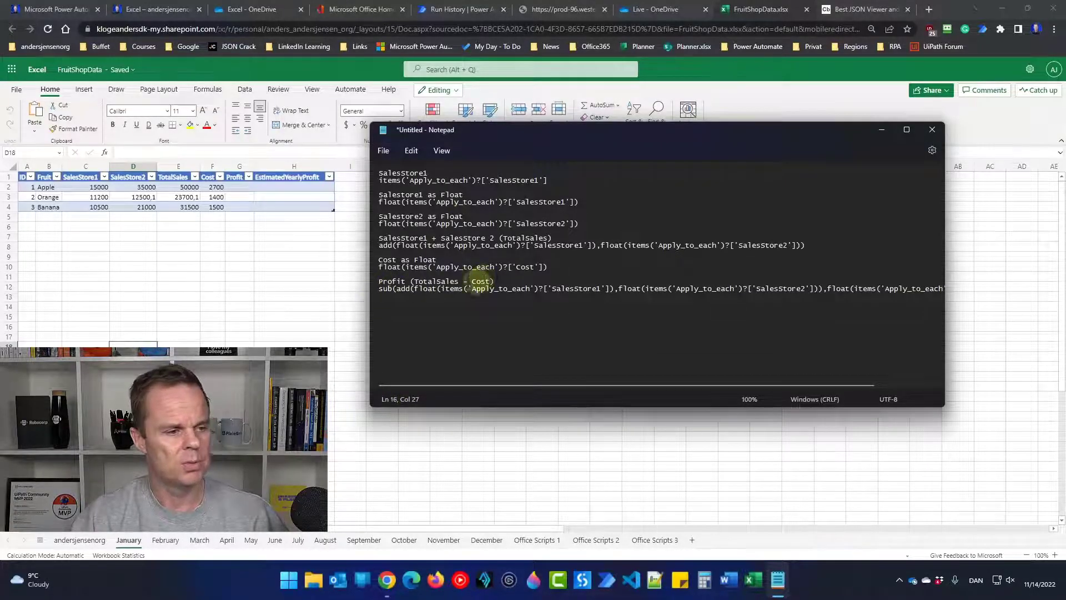
Copy the complete sub() expression, reopen the flow in Power Automate for editing, and add it as the Profit expression in Update a row
drag(379, 288, 975, 289)
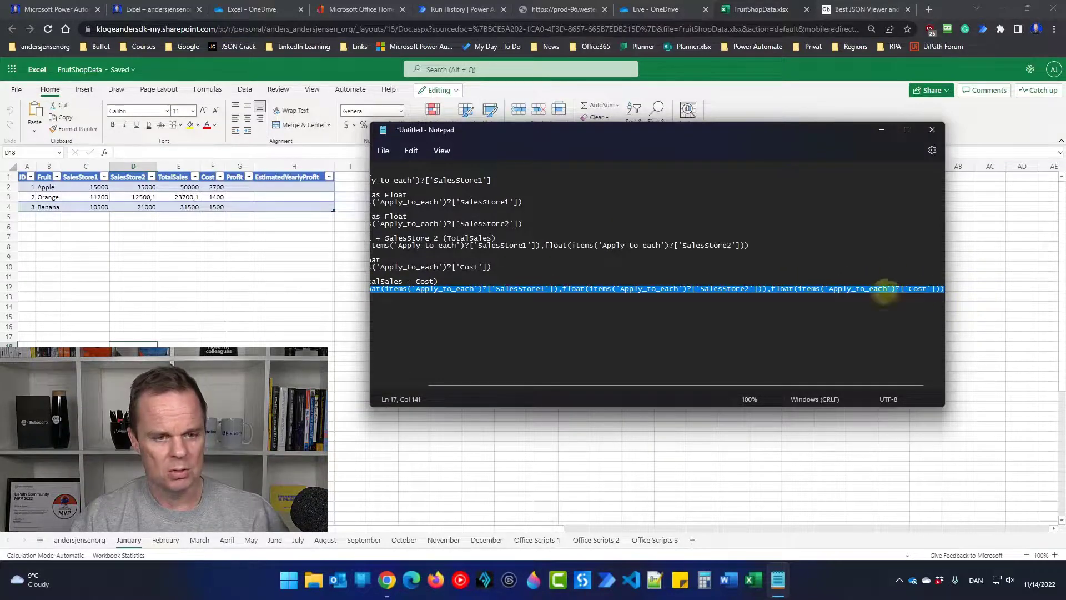
click(453, 14)
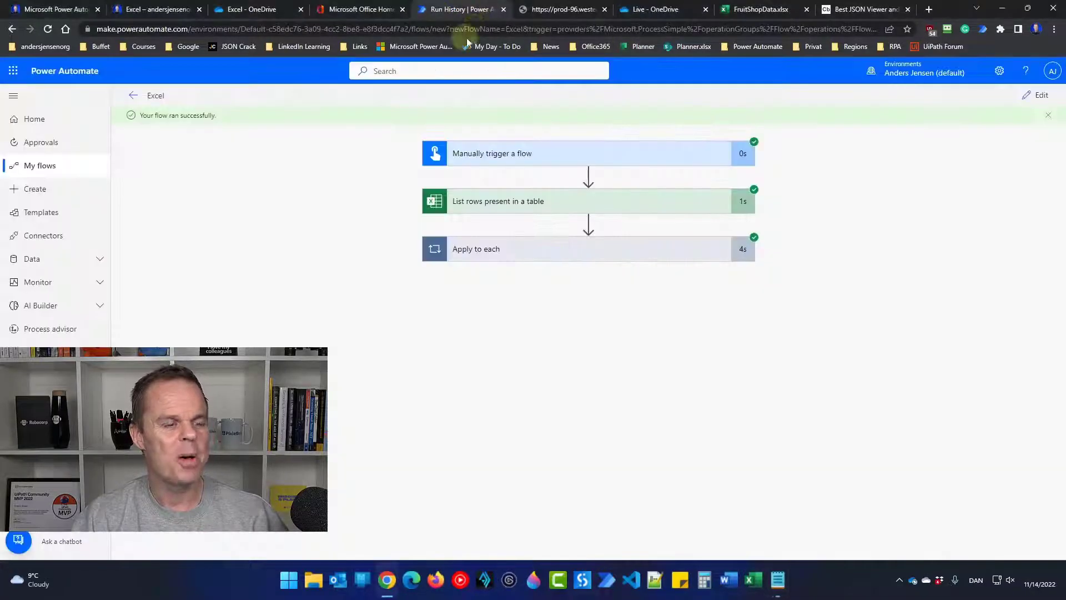
click(1034, 95)
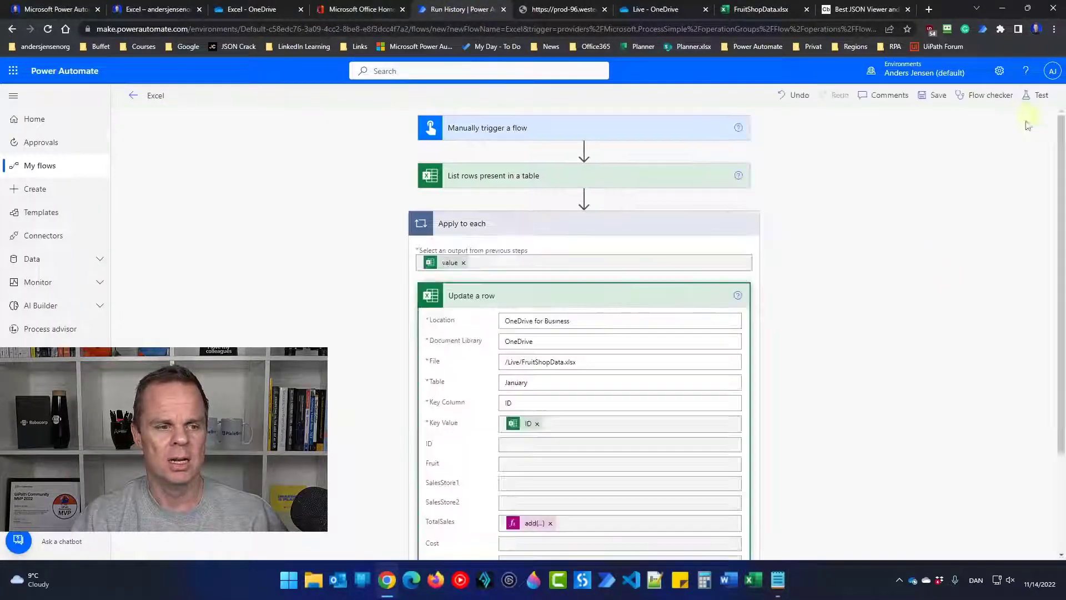
scroll(665, 372, down, 2)
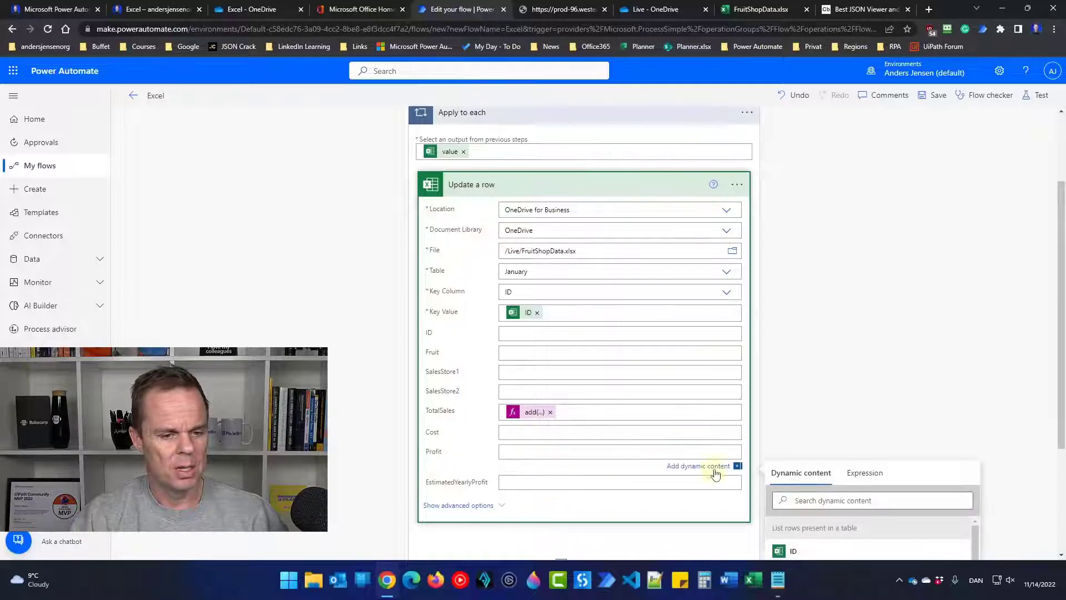
scroll(715, 473, down, 2)
click(858, 376)
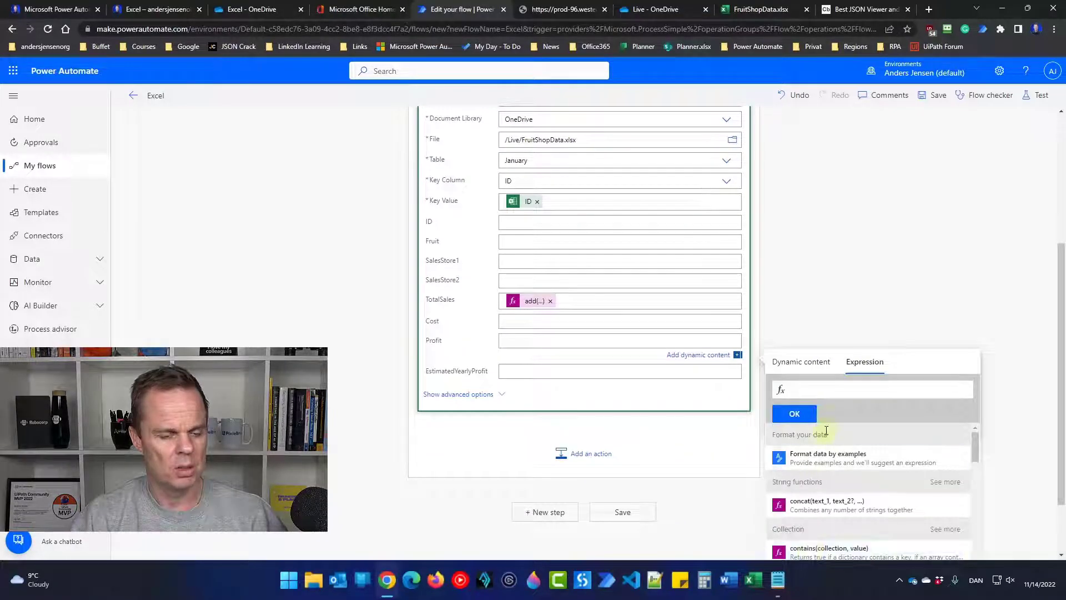
text(loat(items('Apply_to_each')?['Cost'])))
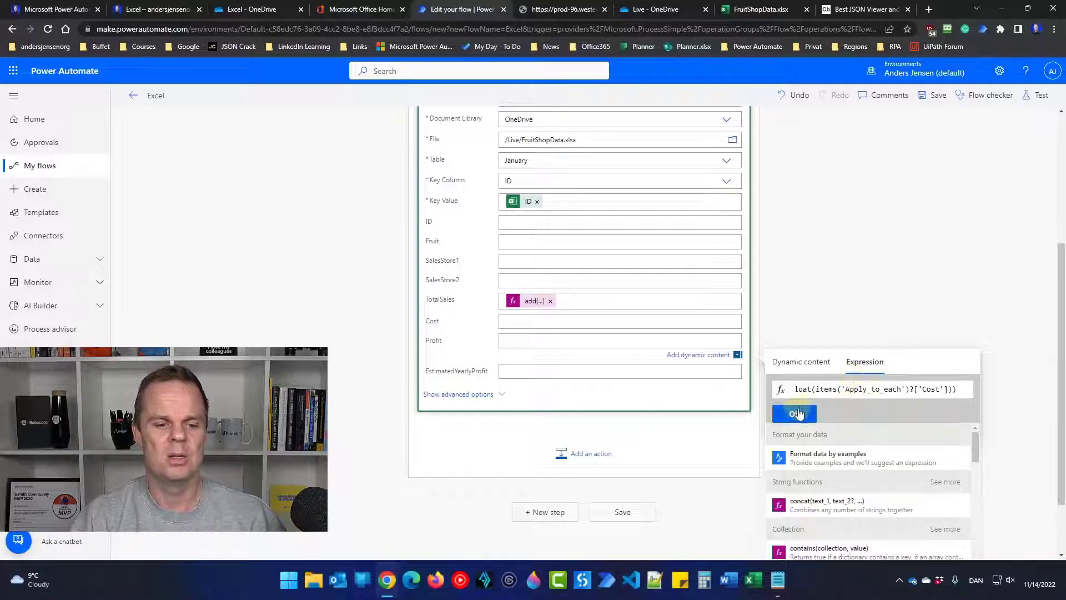
click(794, 413)
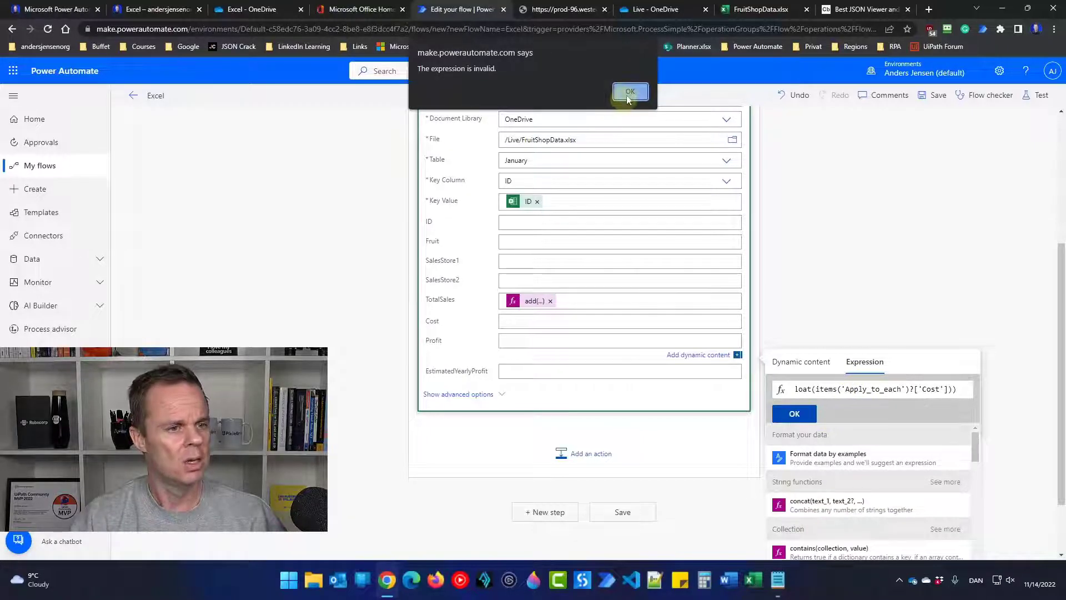
click(629, 91)
click(800, 414)
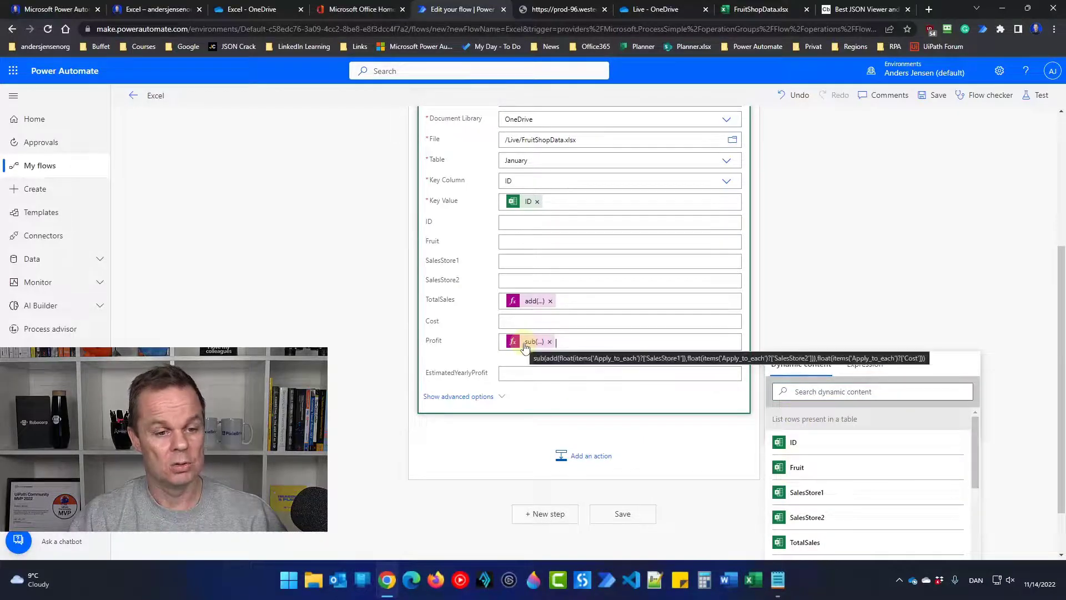
Save the flow, run a manual test, and check the Profit column in the January sheet of FruitShopData.xlsx
click(932, 96)
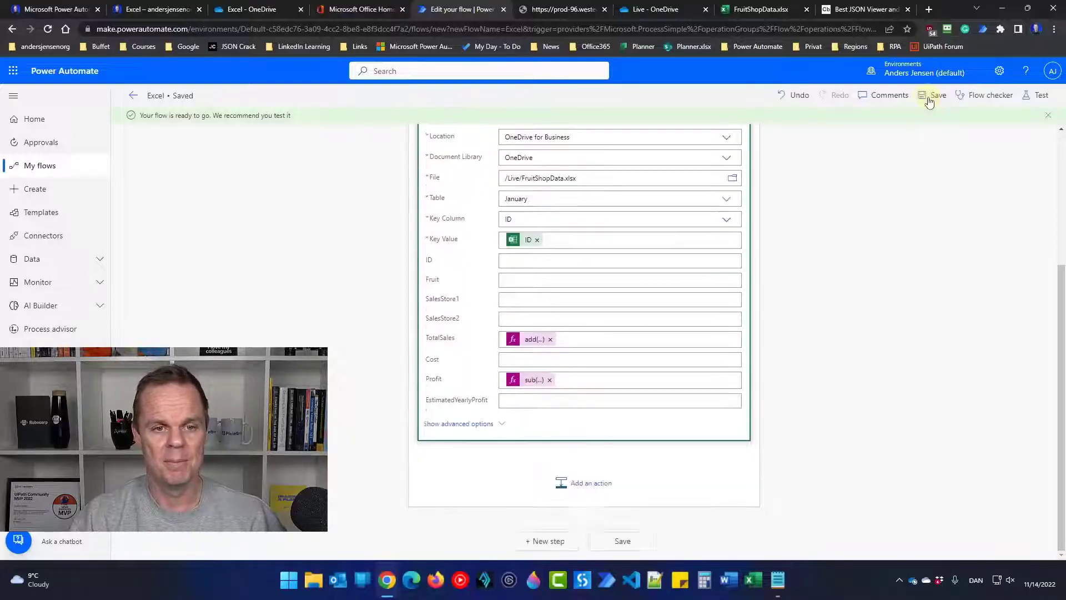
click(1041, 95)
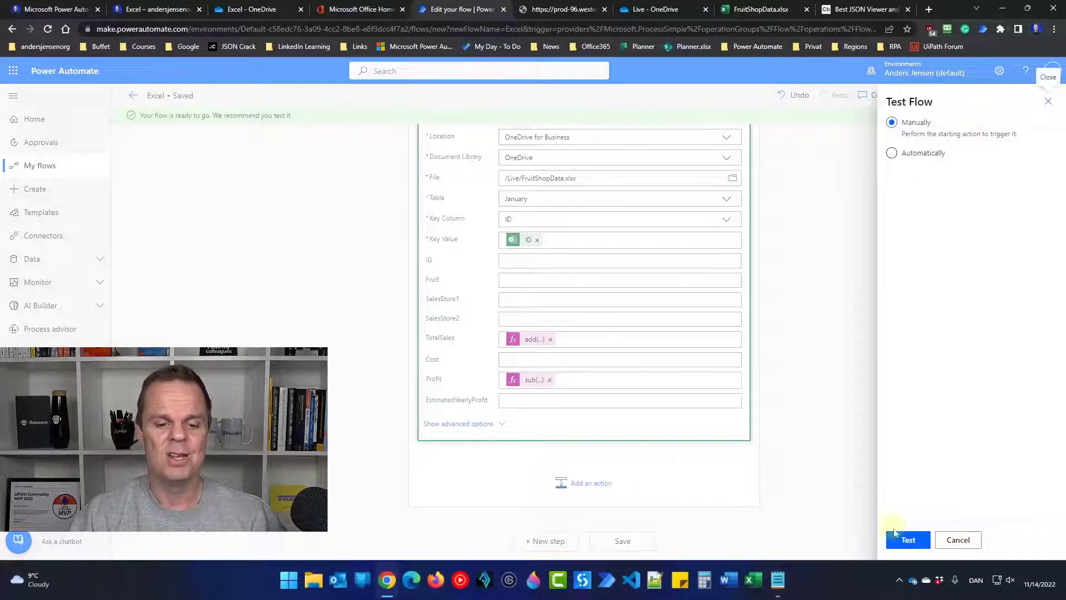
click(902, 539)
click(923, 550)
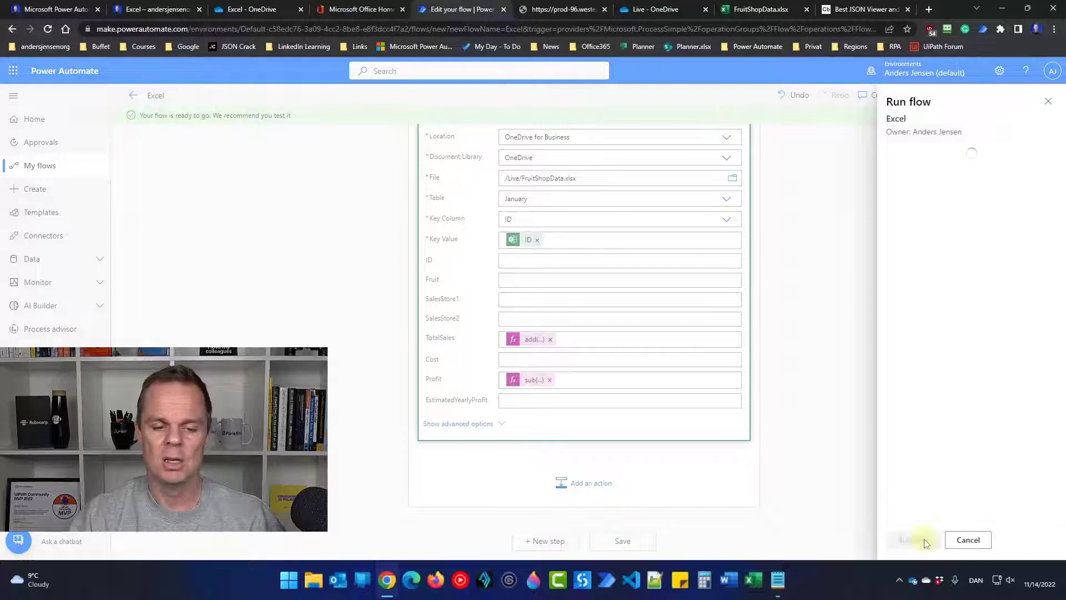
click(920, 547)
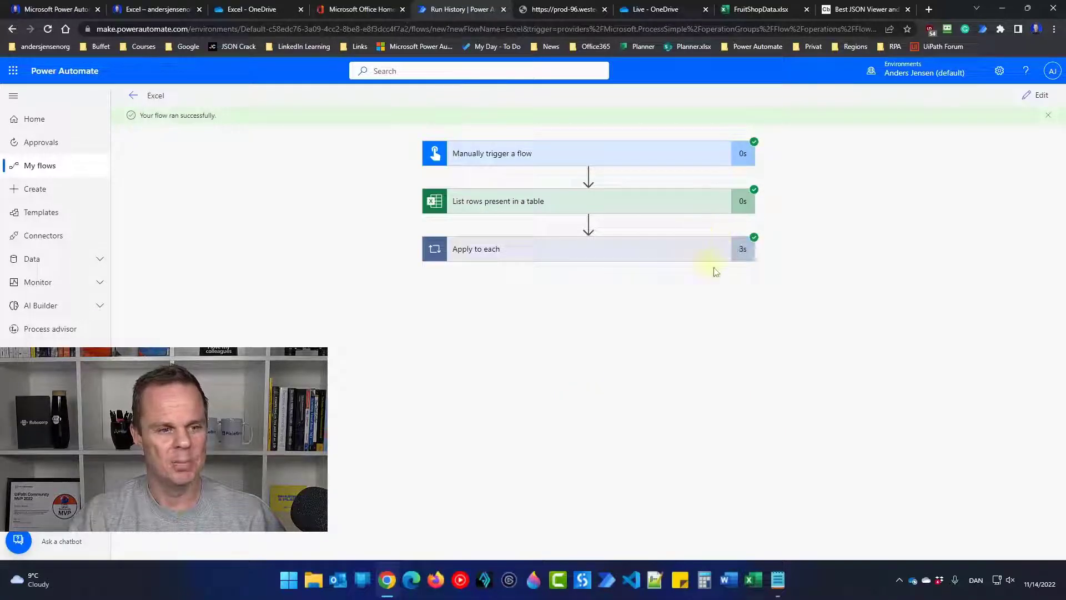
click(747, 10)
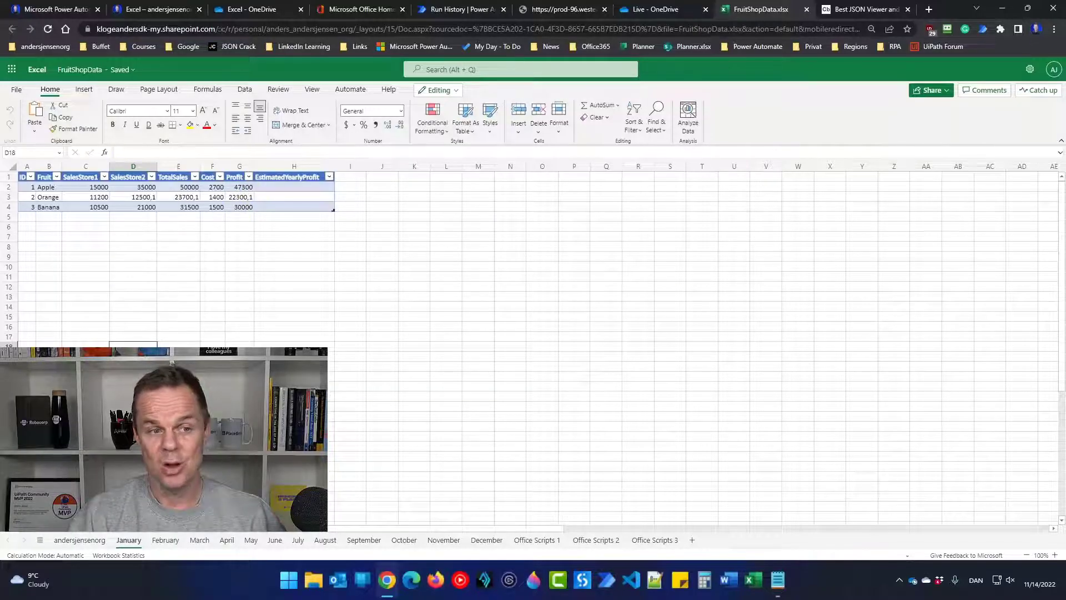
Return to the Power Automate flow, open it for editing, and select the EstimatedYearlyProfit field in Update a row
click(481, 10)
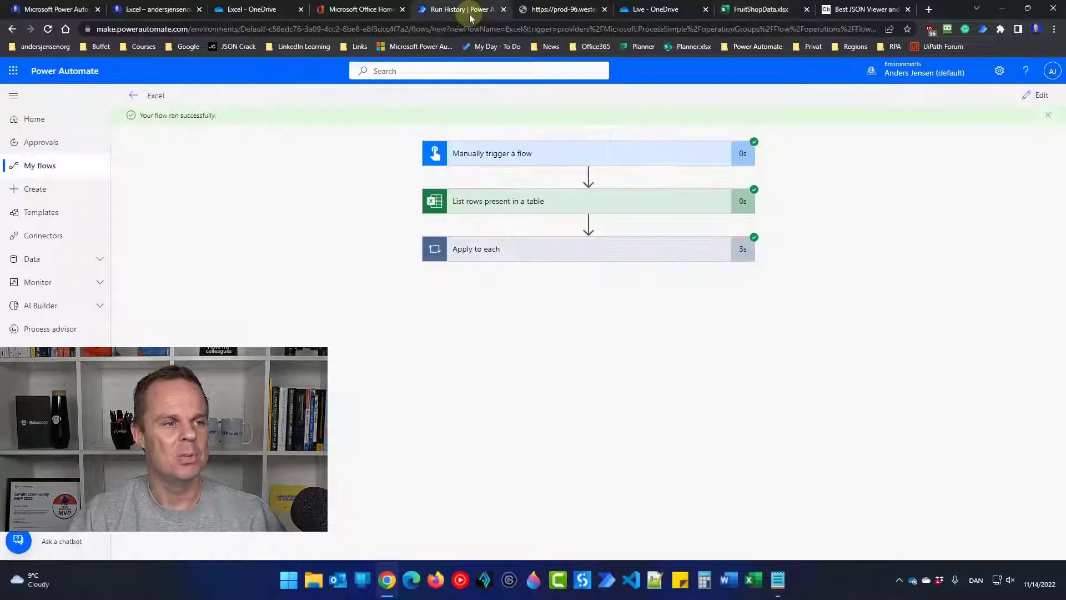
click(1038, 98)
scroll(814, 262, down, 3)
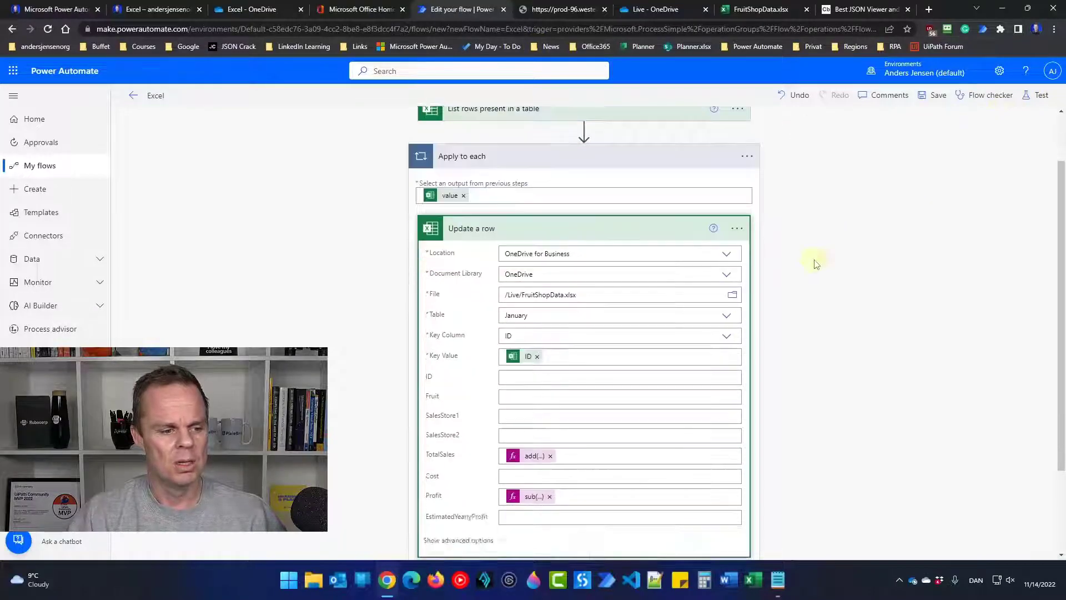
click(535, 423)
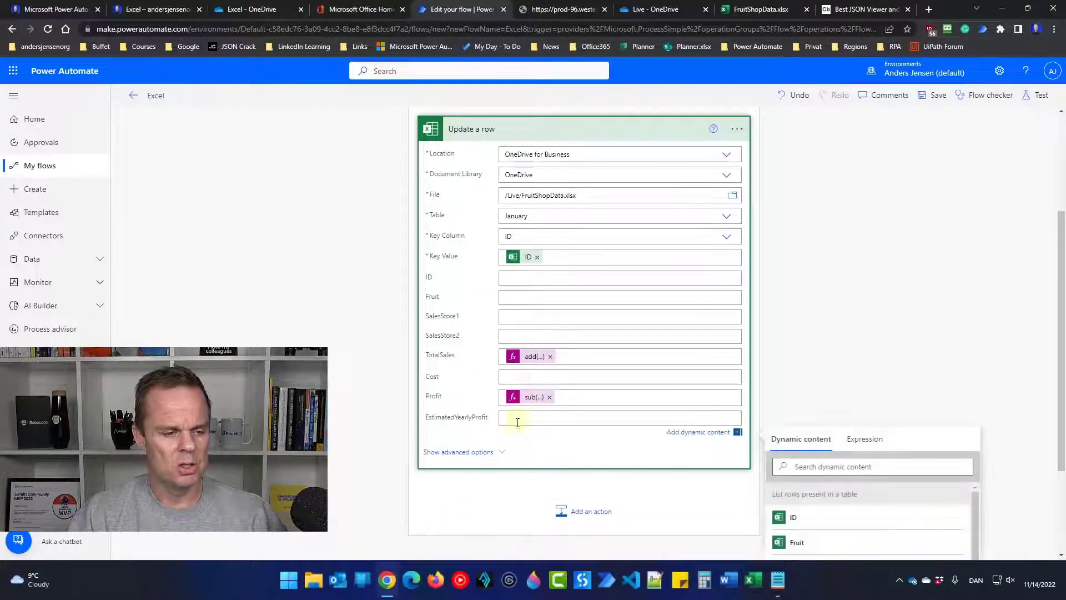
Add the heading "EstimatedYearlyProfit (12 * Profit)" below the Profit expression in the Notepad draft
click(777, 580)
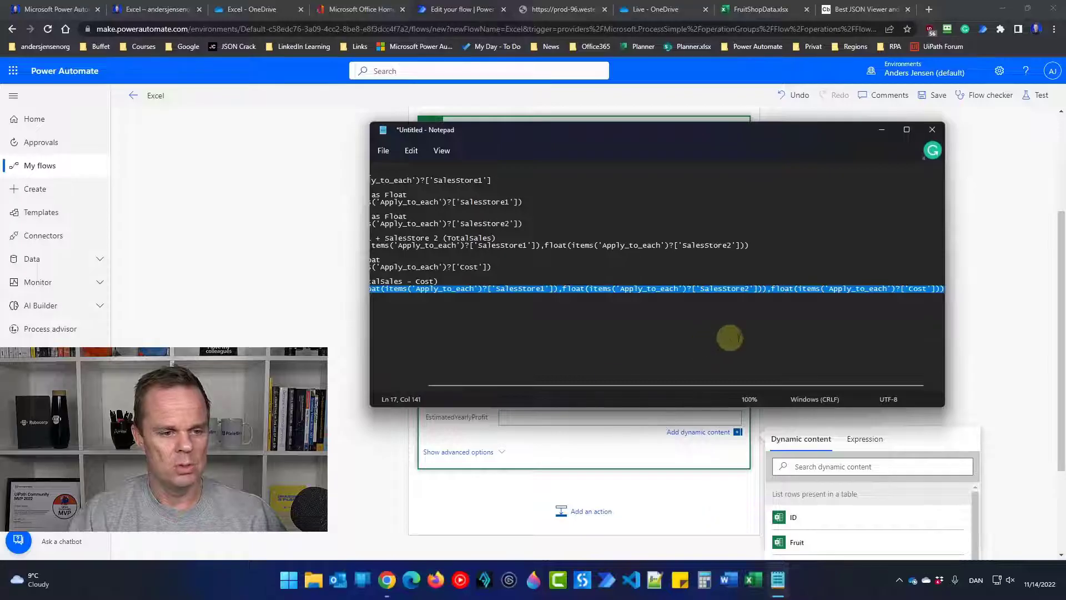
drag(751, 385, 757, 385)
click(939, 288)
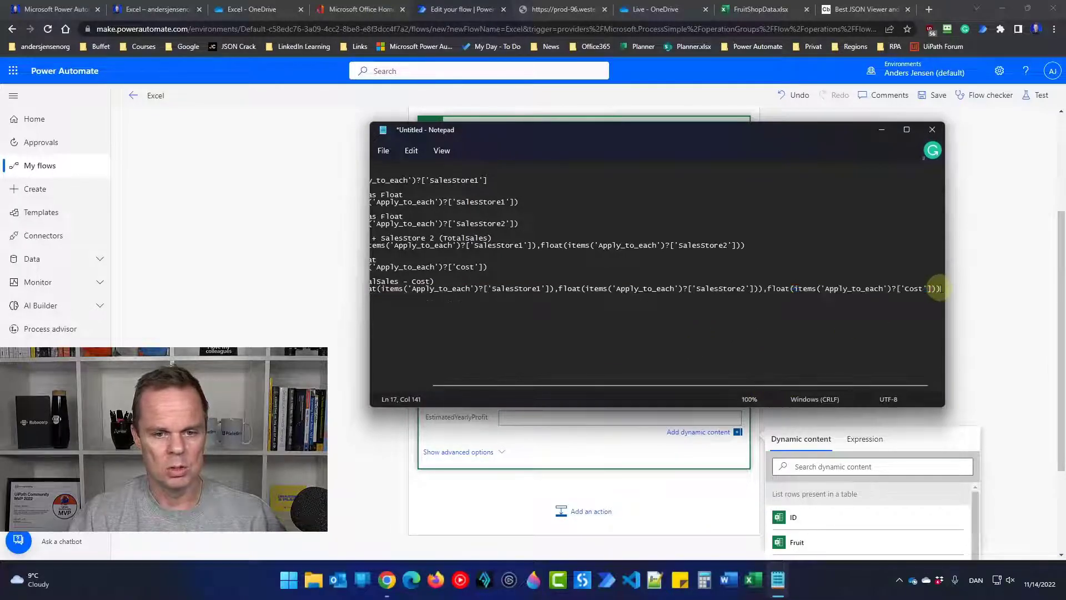
click(930, 311)
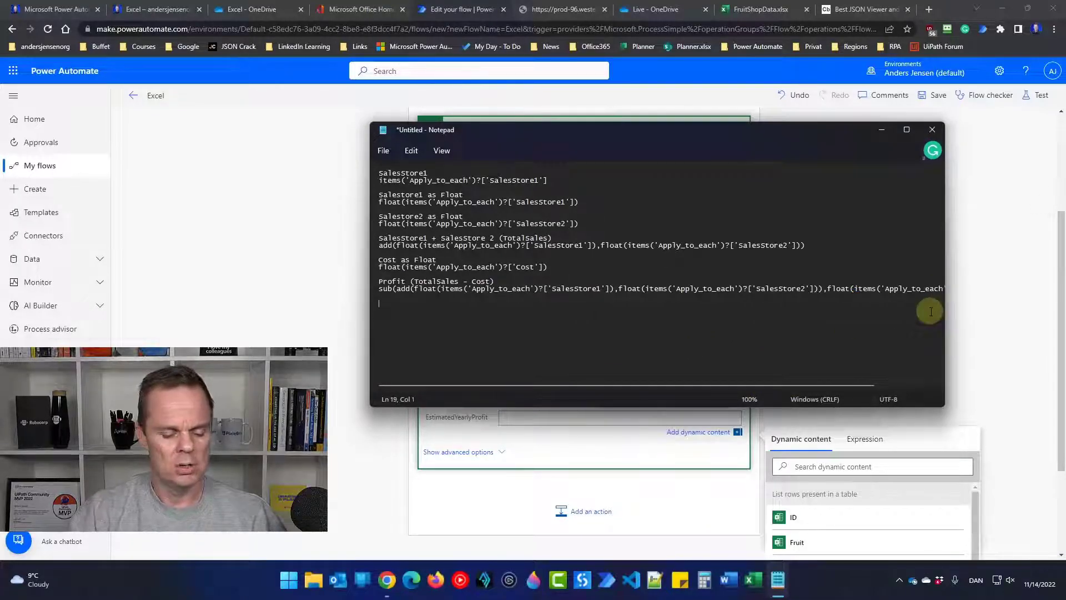
text(Estimated)
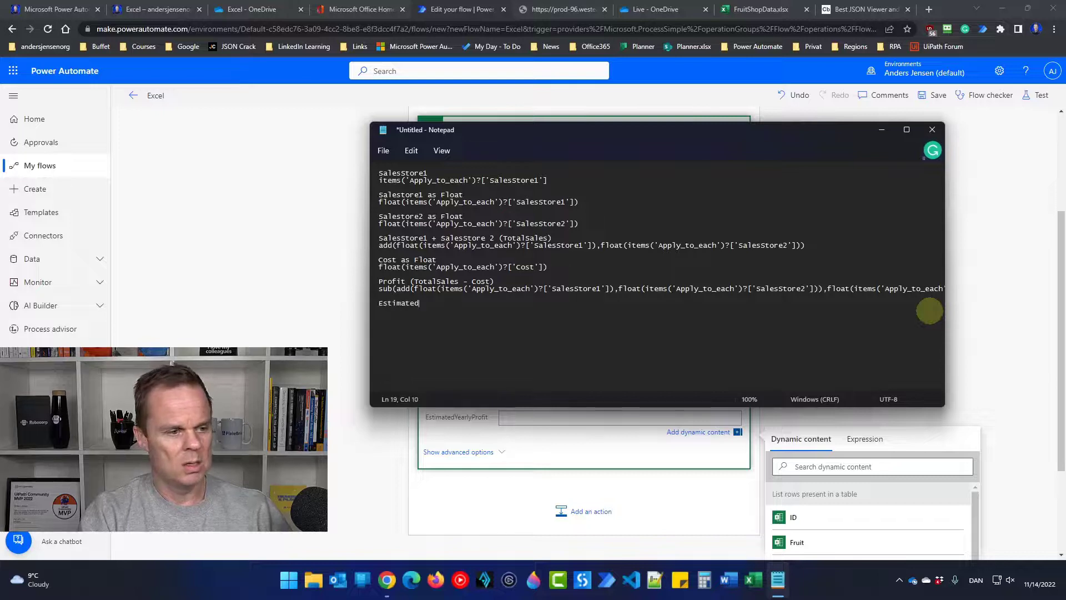
text(YearlyPro)
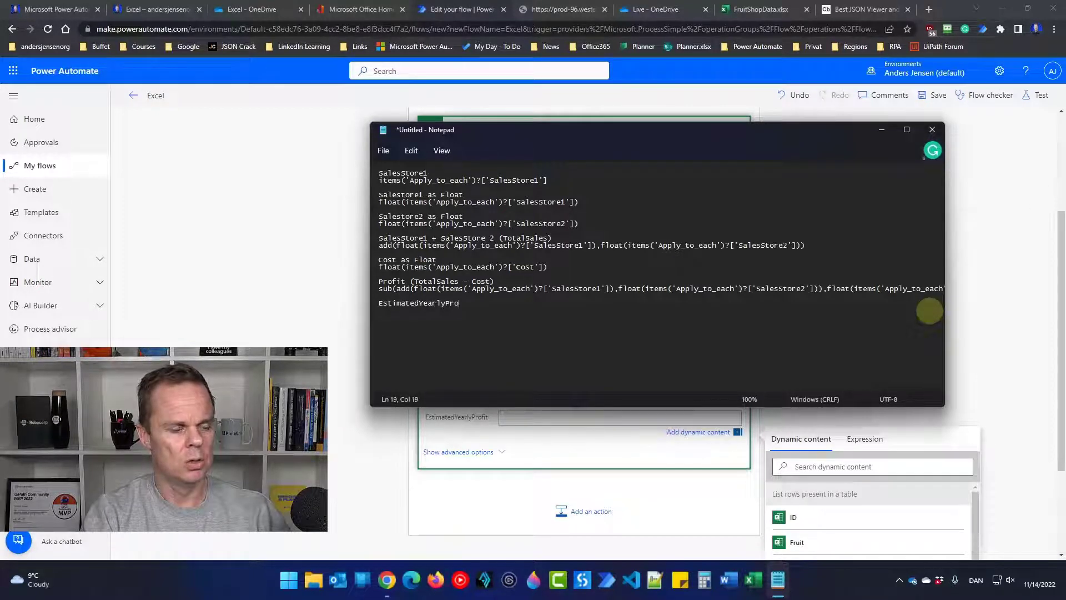
text(fit (12 )
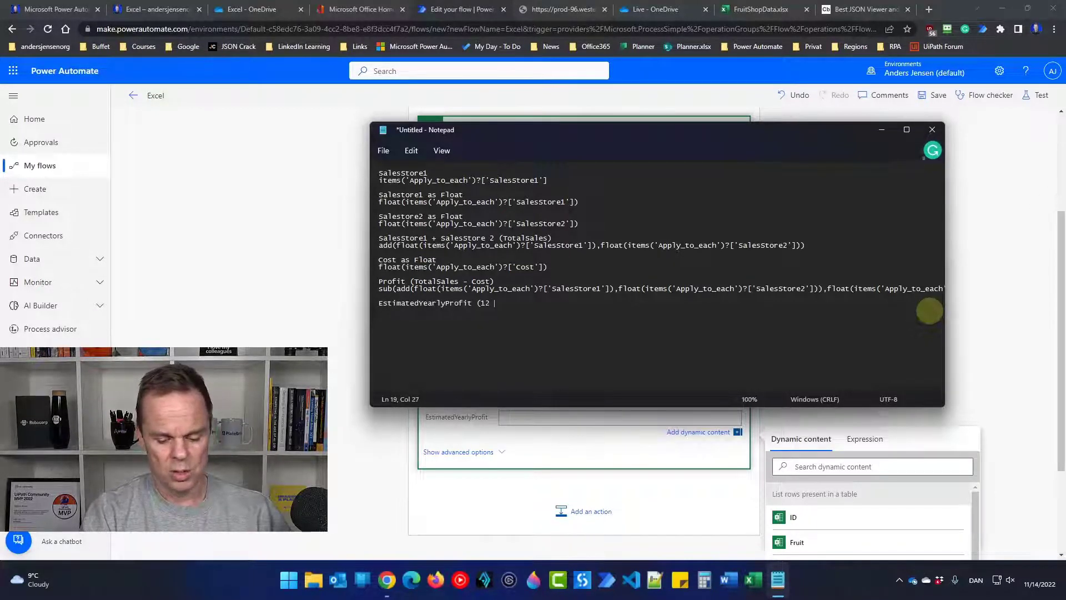
text(*)
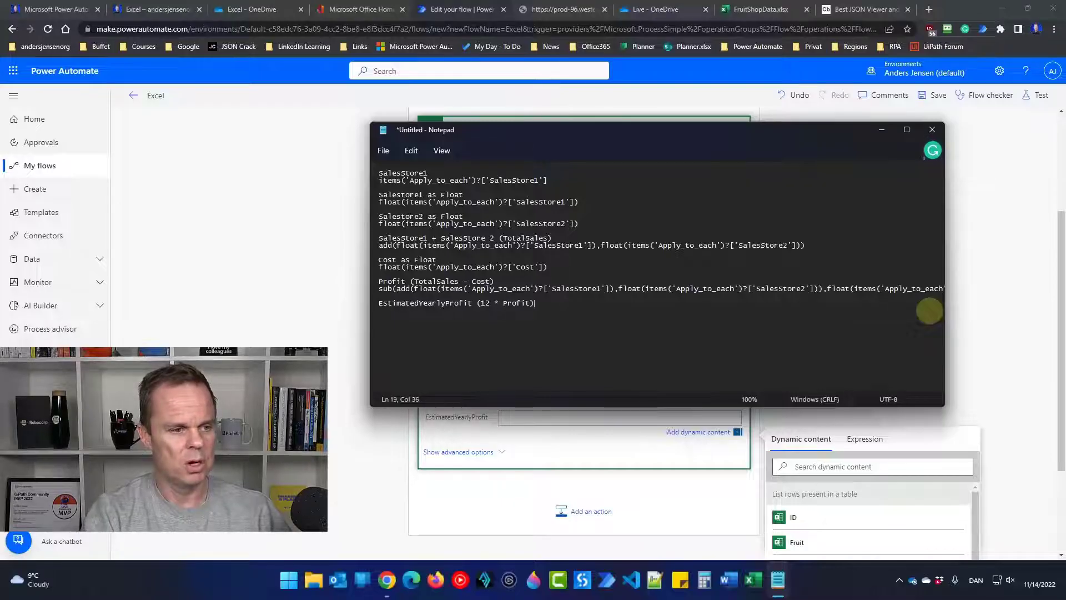
Add a mul() function under the EstimatedYearlyProfit heading, with 12 as its first argument, followed by a comma
key(Return)
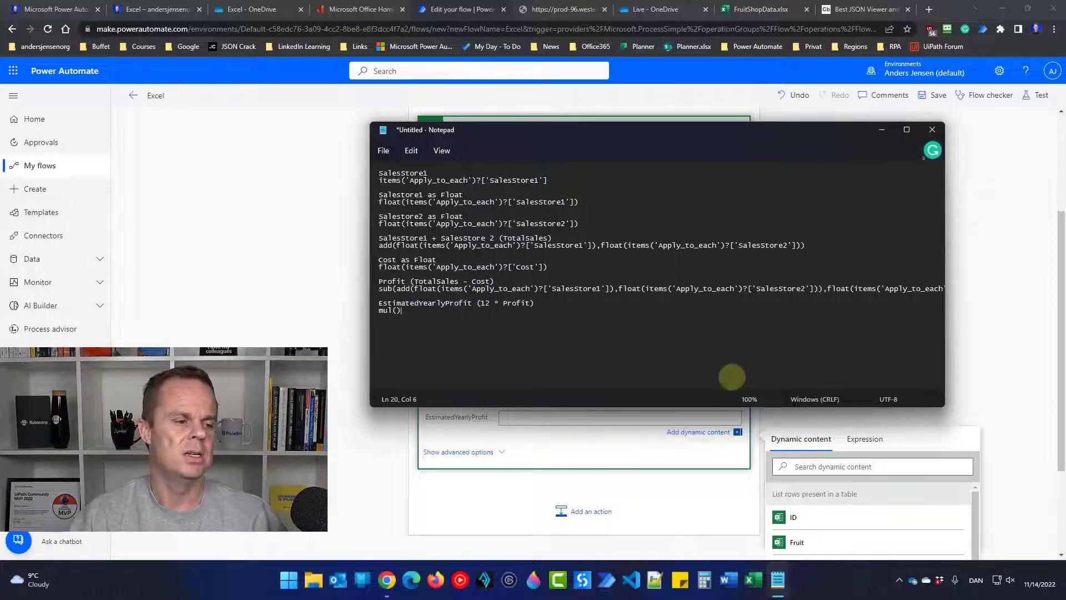
click(394, 310)
text(12)
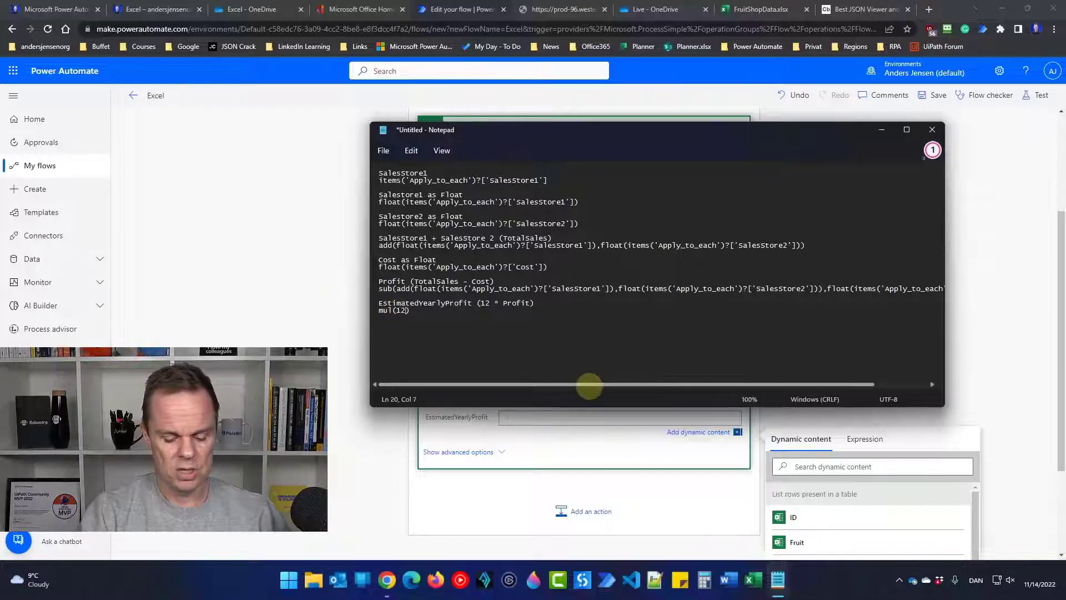
text(,)
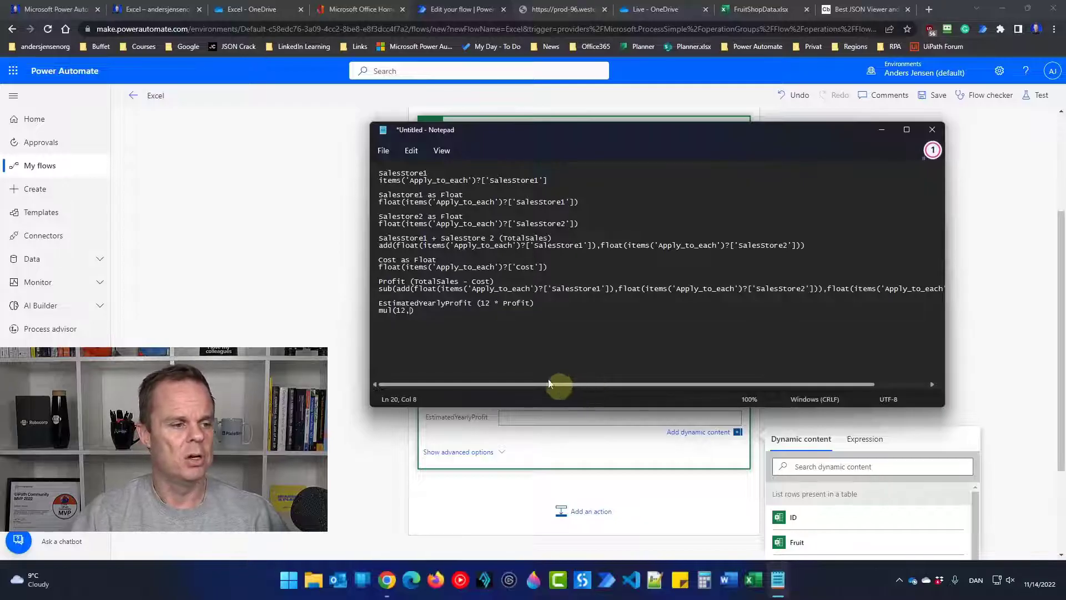
Insert a copy of the Profit sub() expression as the second argument of mul()
drag(379, 286, 984, 294)
key(ctrl+c)
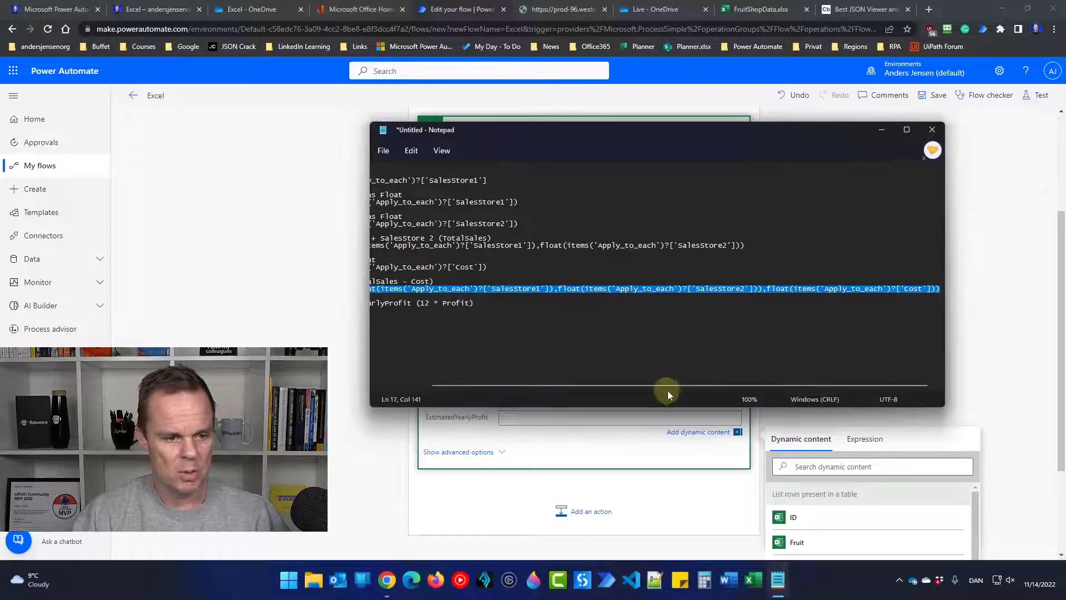
drag(668, 386, 556, 387)
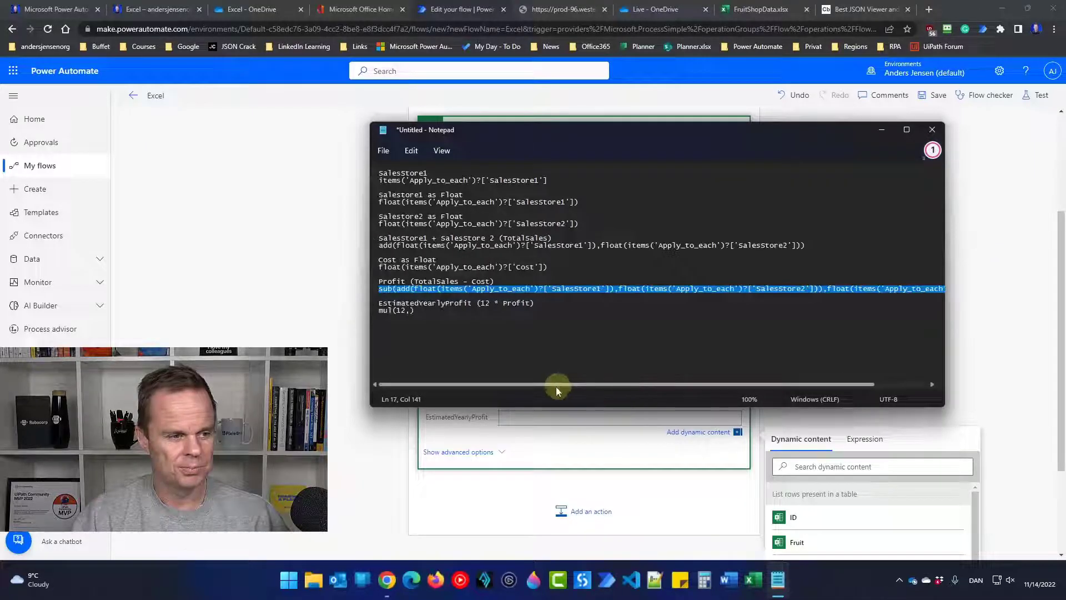
click(411, 310)
key(ctrl+v)
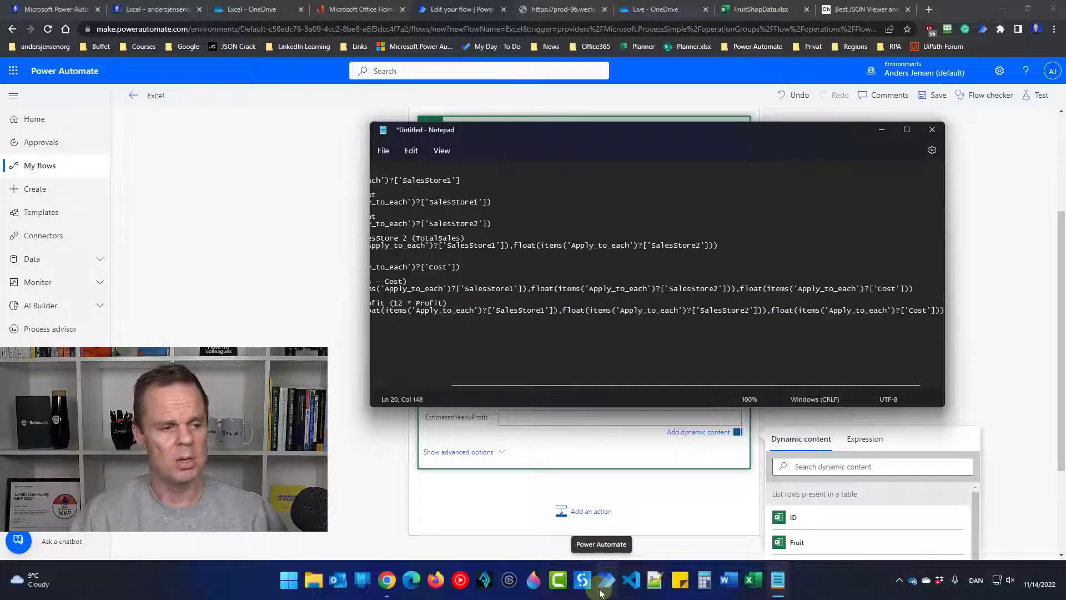
drag(498, 384, 425, 385)
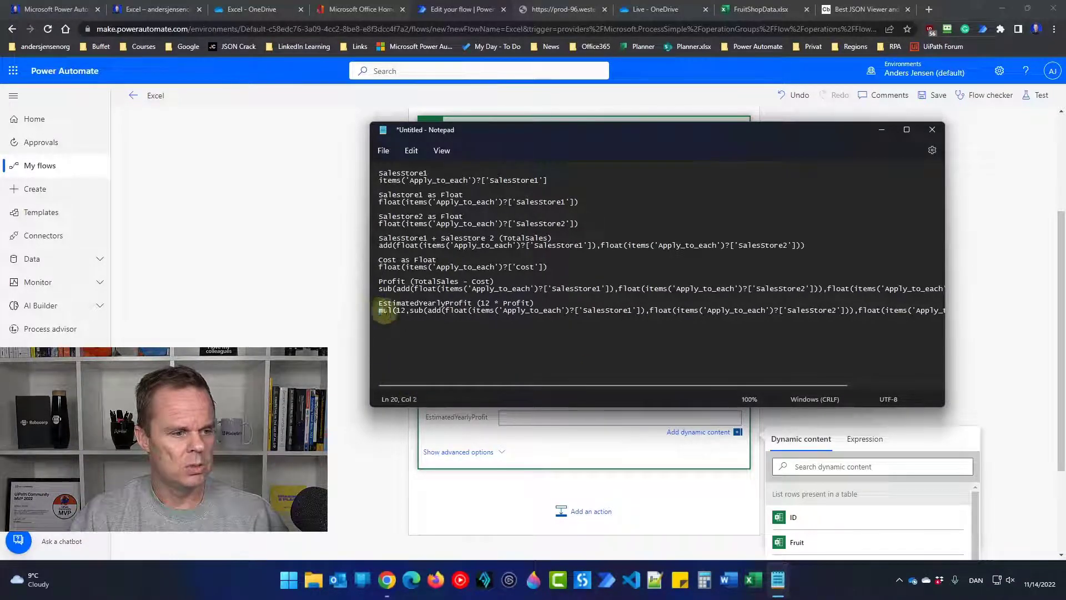
Copy the complete mul() expression from the Notepad draft and insert it as an expression in EstimatedYearlyProfit of Update a row
drag(379, 310, 1011, 311)
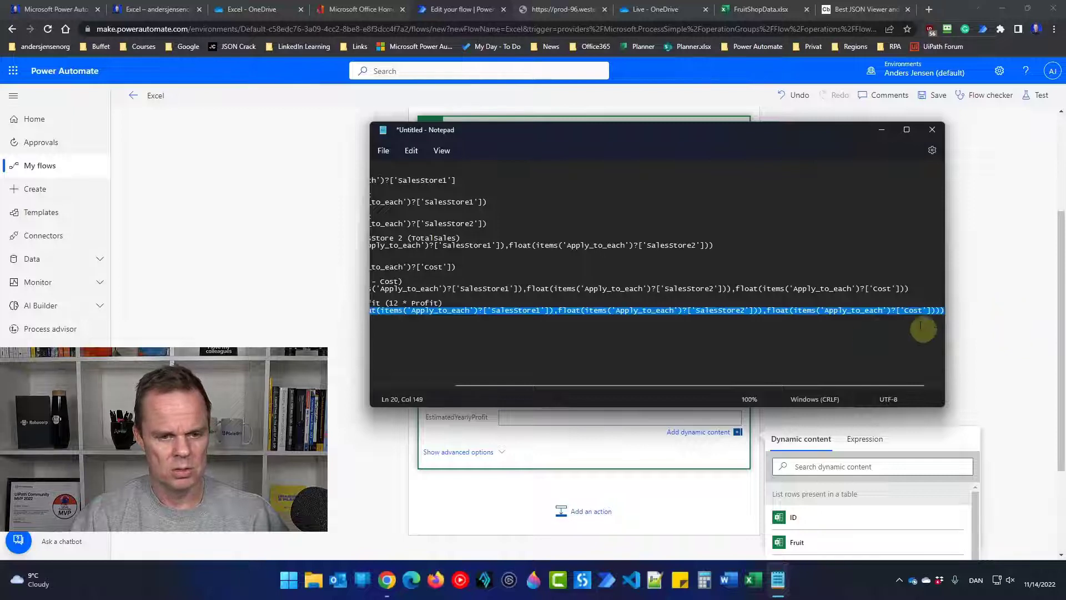
drag(838, 384, 700, 397)
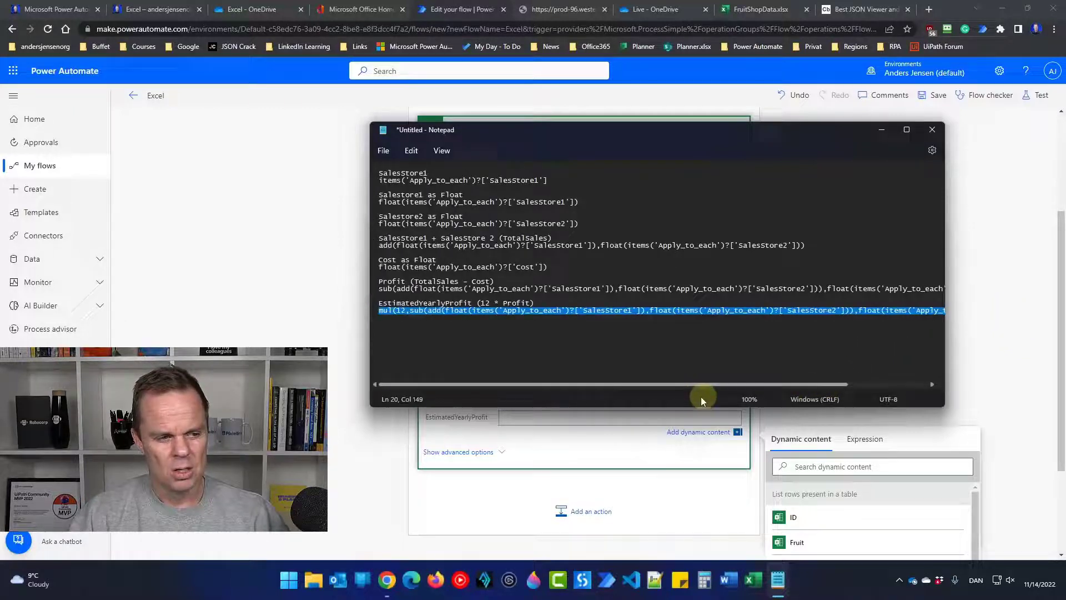
click(462, 325)
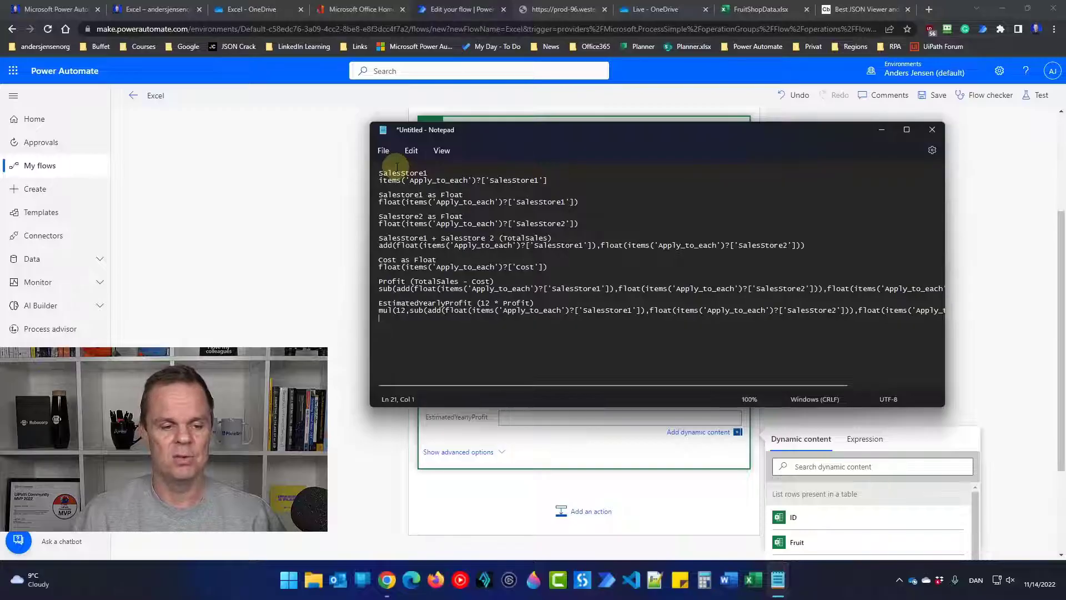
scroll(397, 167, right, 3)
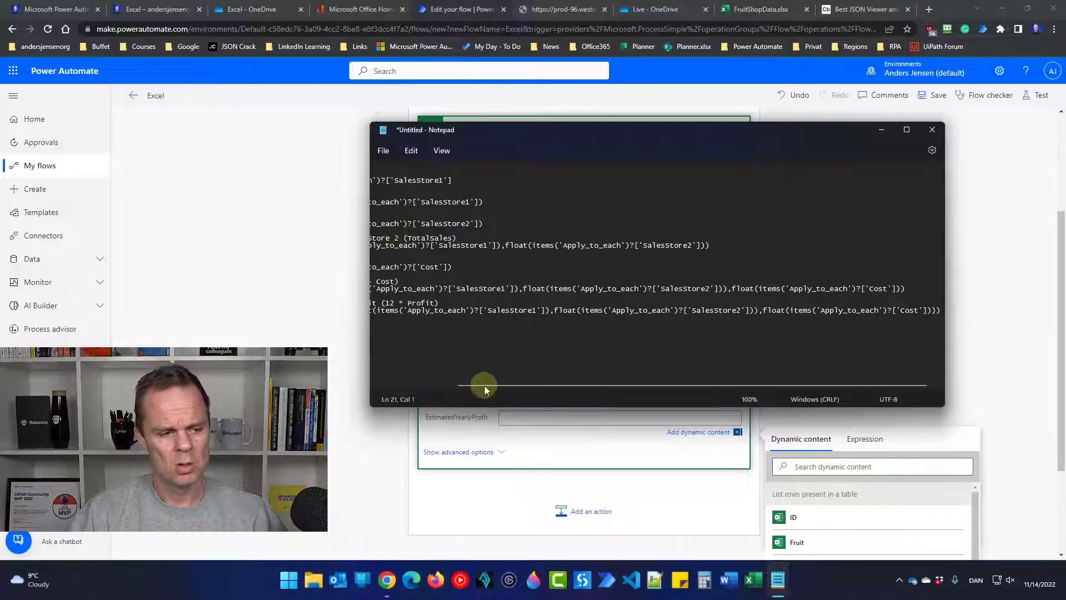
drag(485, 385, 398, 391)
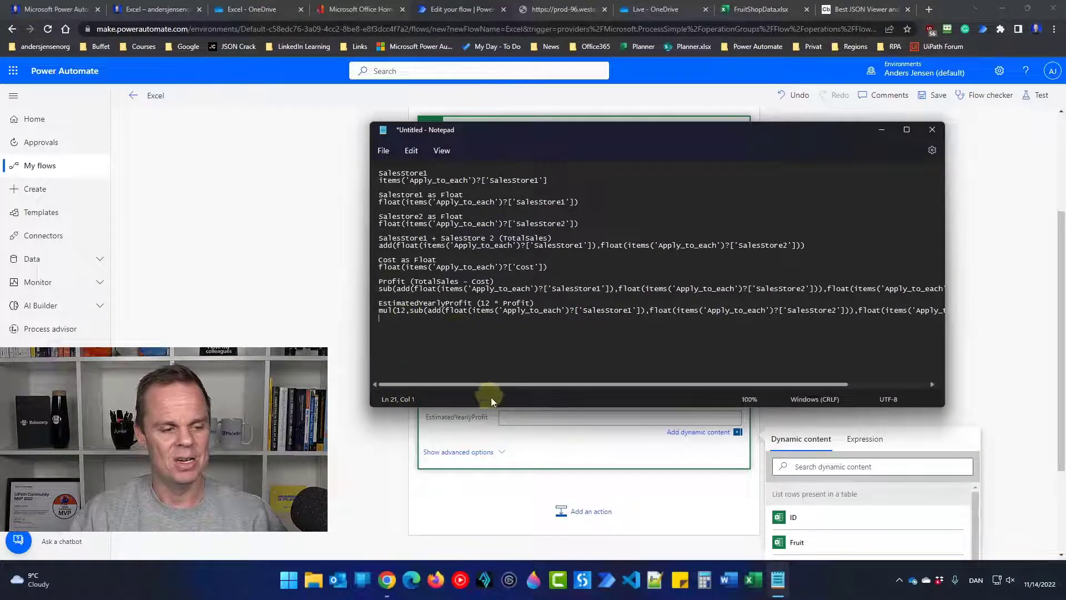
click(520, 415)
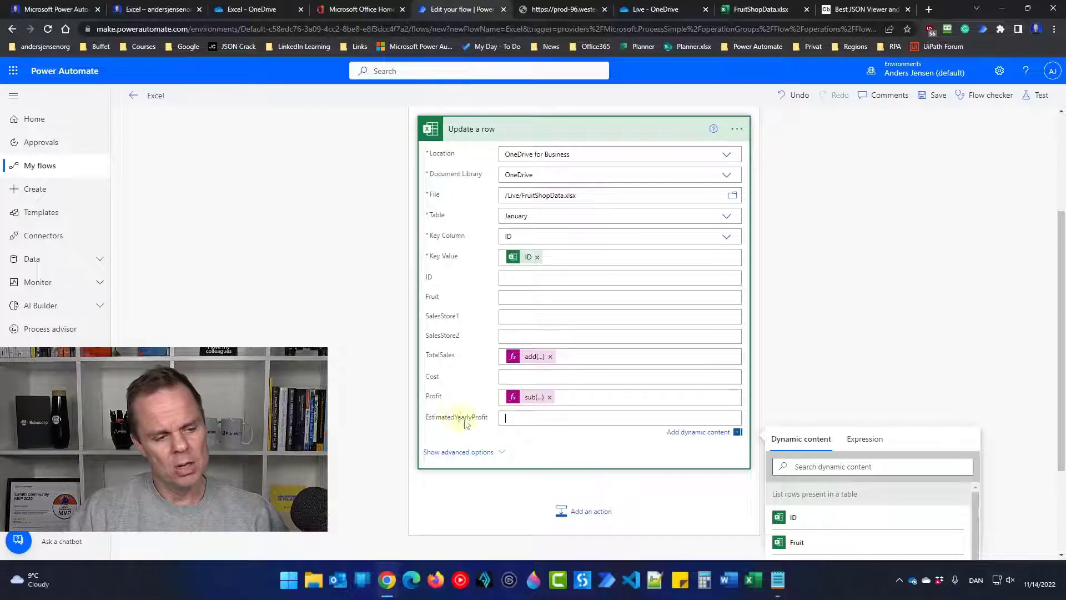
click(865, 439)
key(ctrl+v)
click(795, 491)
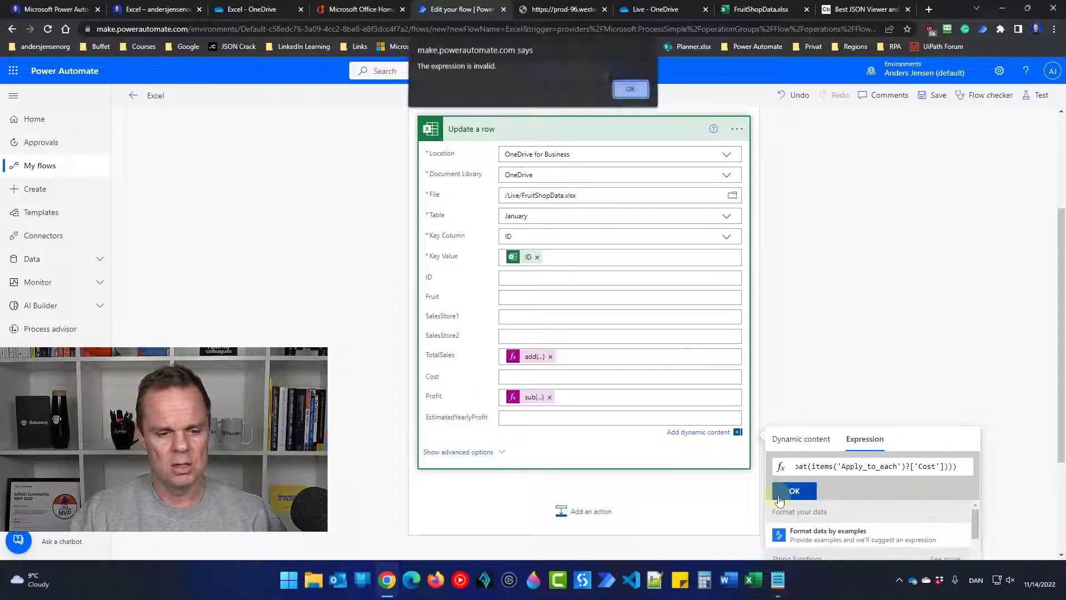
click(638, 98)
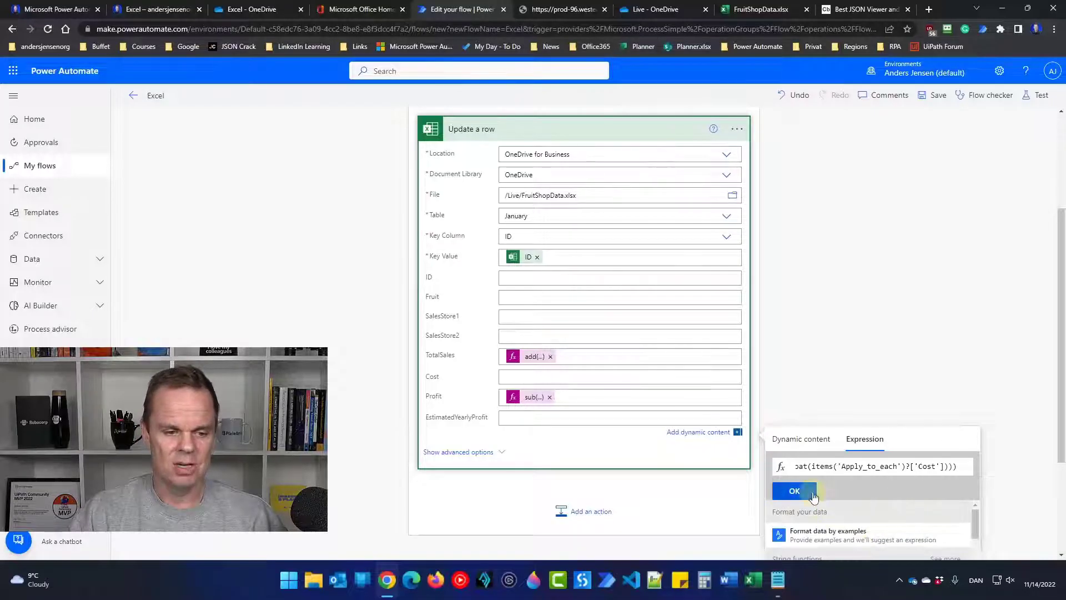
click(794, 491)
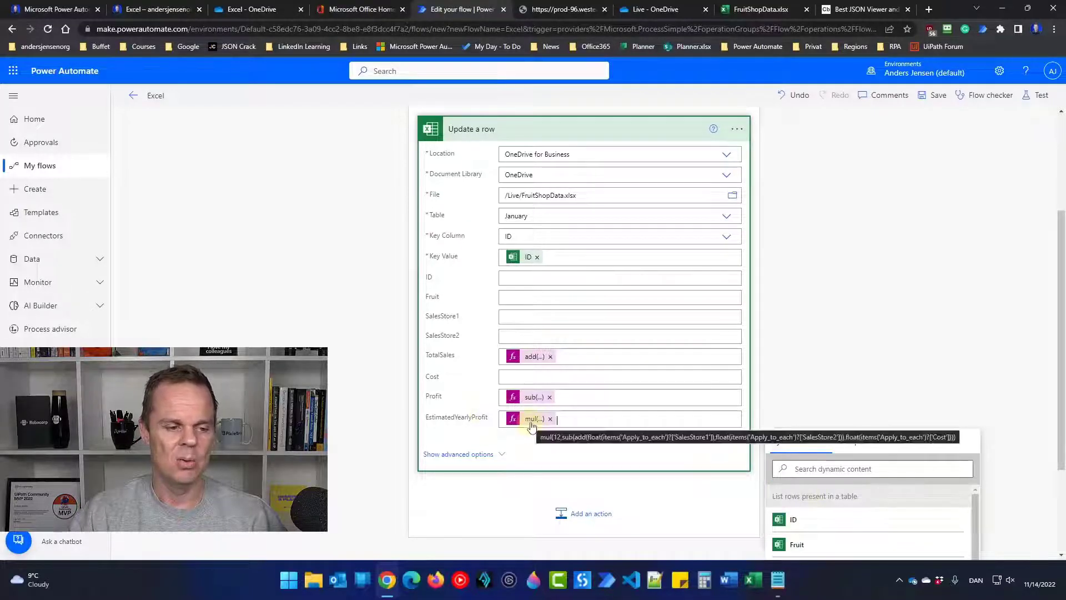
Save the flow and run a manual test of it
click(944, 95)
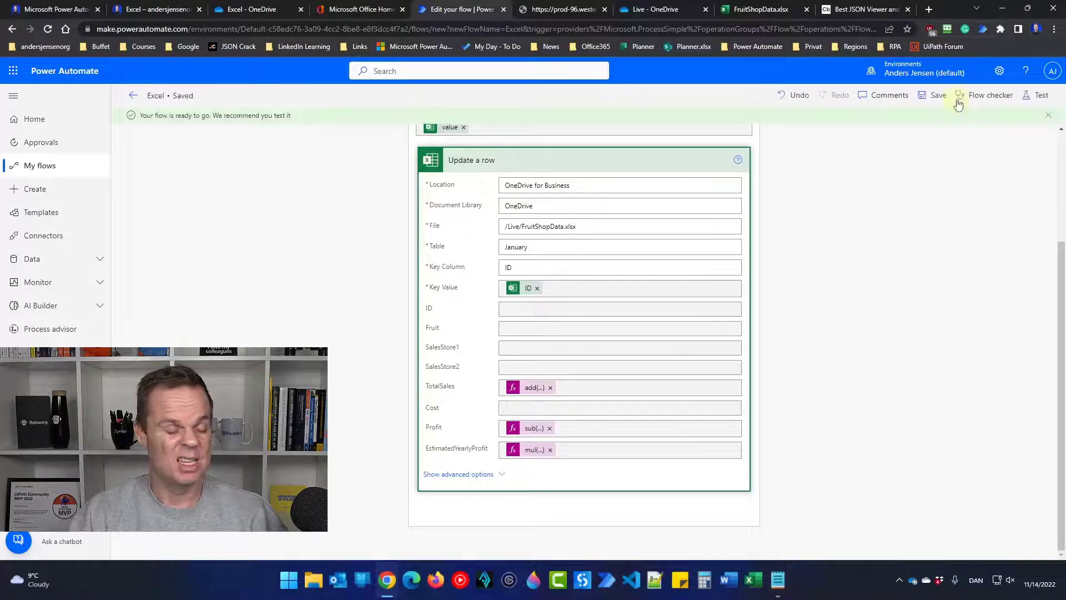
click(1029, 102)
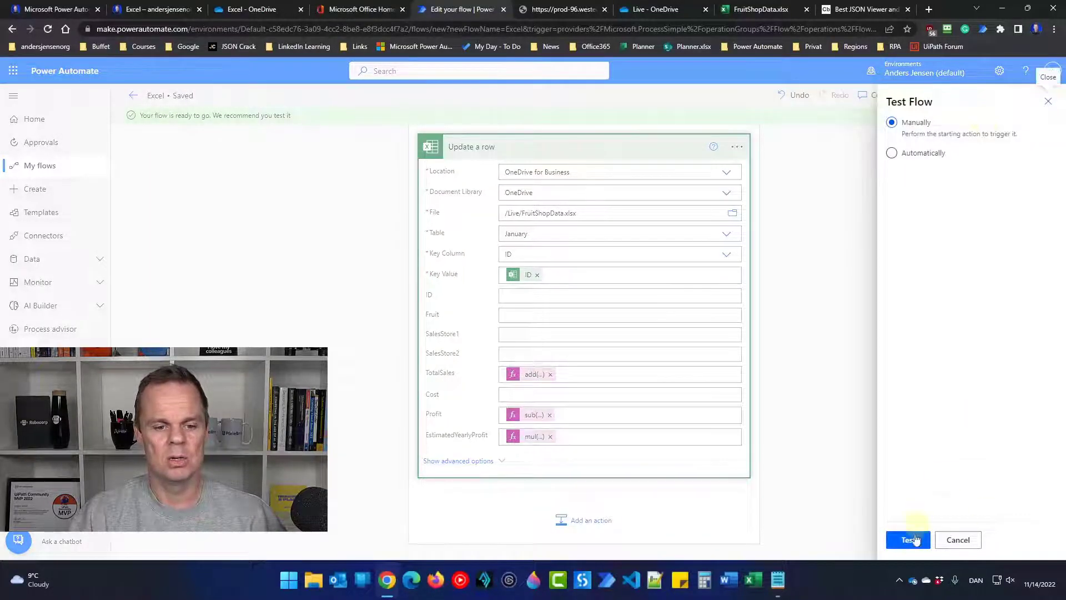
click(904, 538)
click(913, 540)
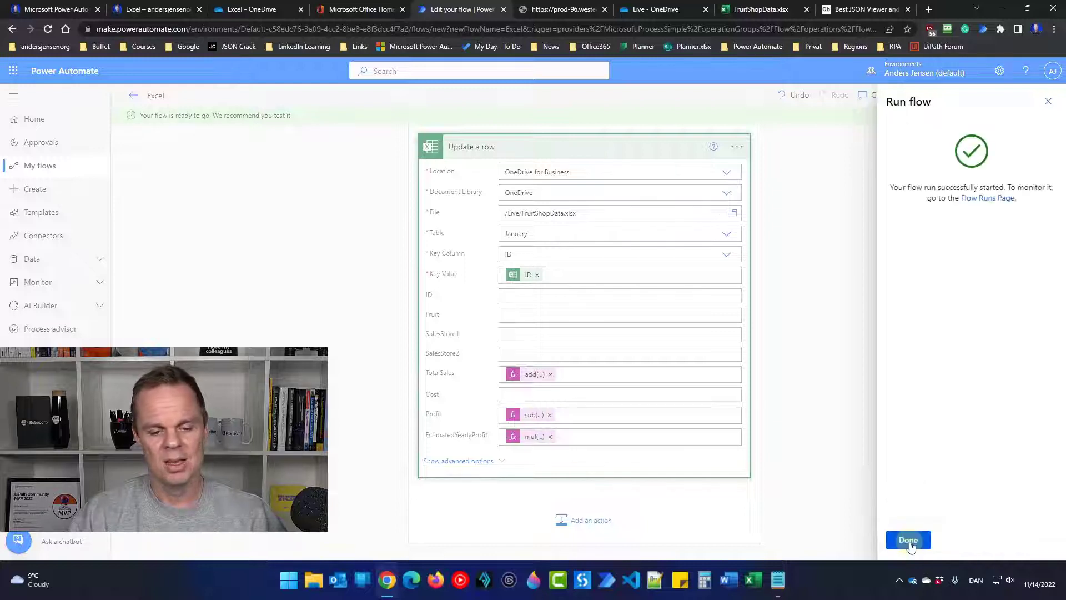
click(912, 542)
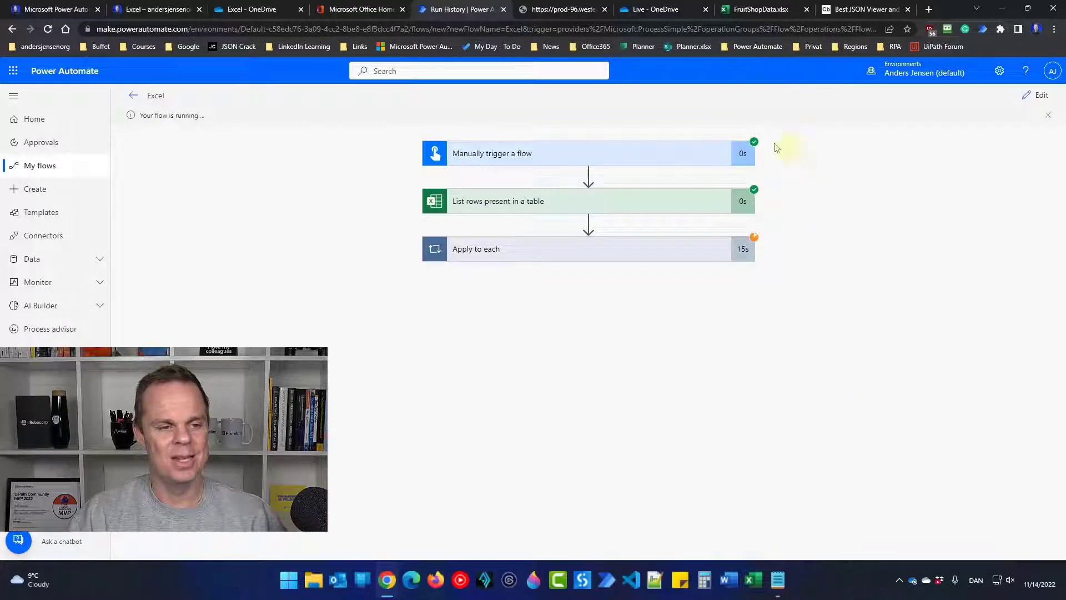
Check the TotalSales, Profit and EstimatedYearlyProfit columns on the January sheet of FruitShopData.xlsx against the flow run
click(762, 9)
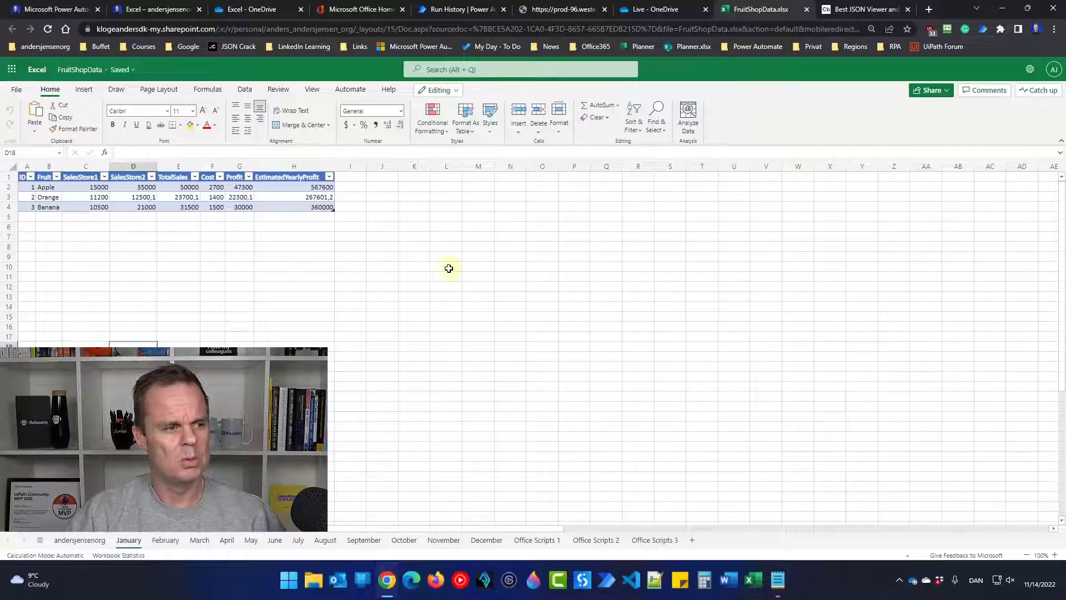
click(454, 13)
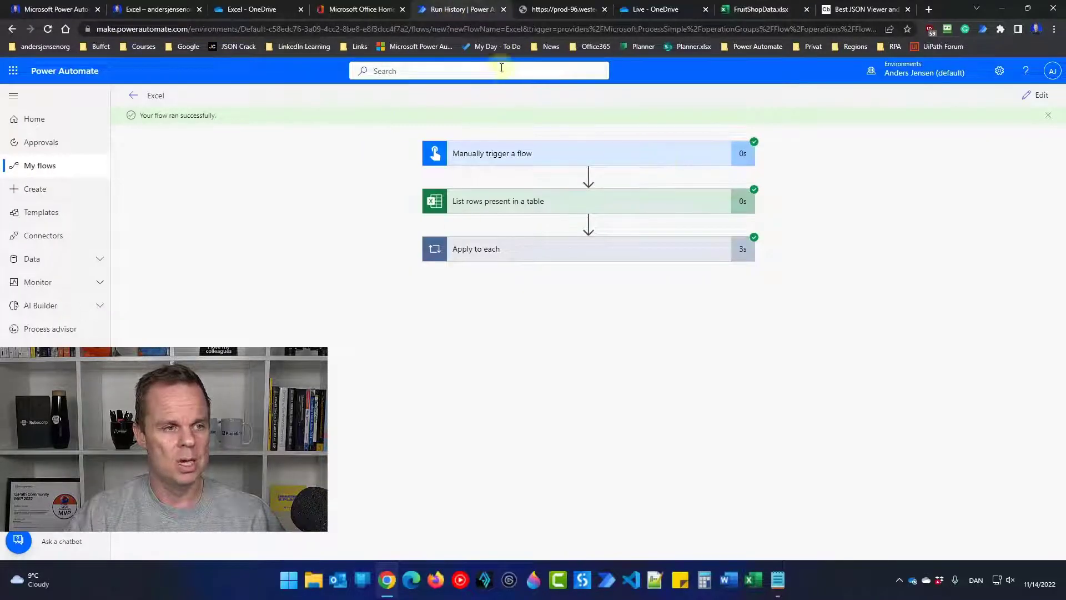
click(740, 13)
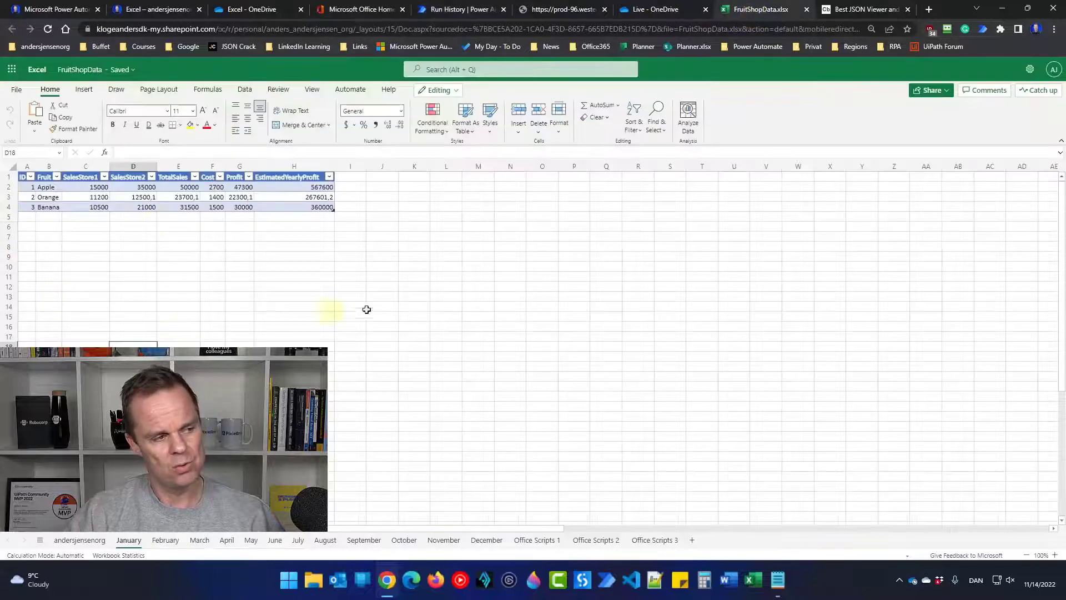
Return to the Power Automate flow, open it for editing, and collapse the Apply to each loop
click(444, 9)
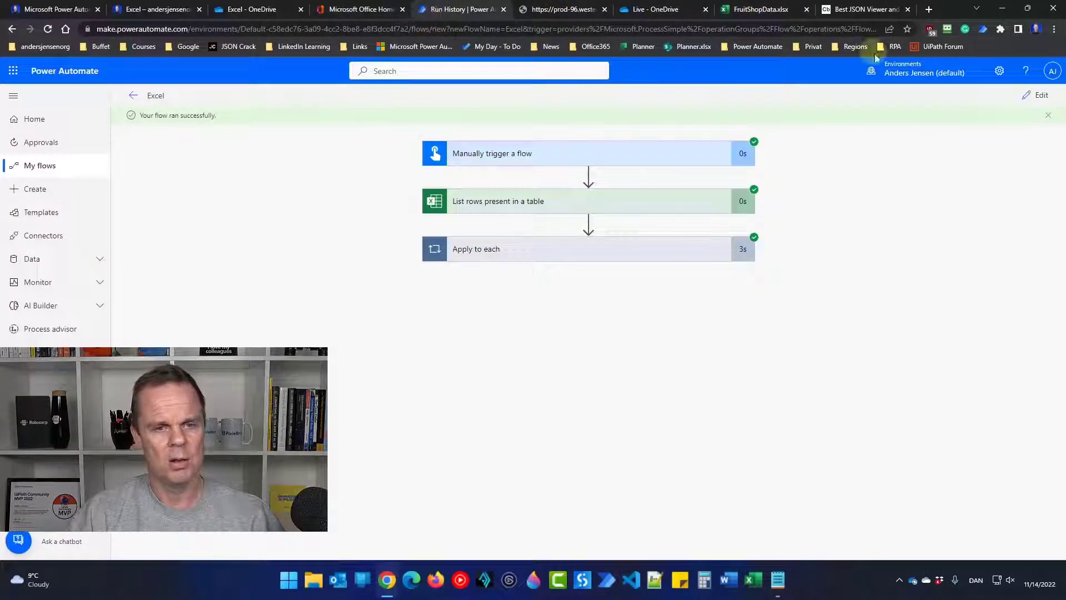
click(1042, 97)
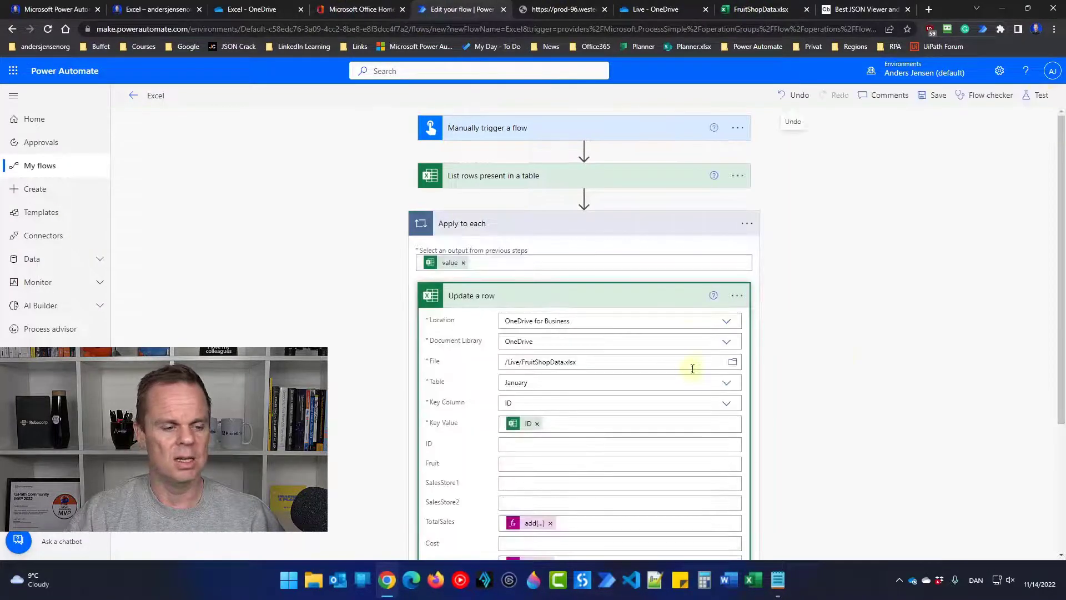
scroll(693, 368, down, 3)
scroll(690, 365, up, 3)
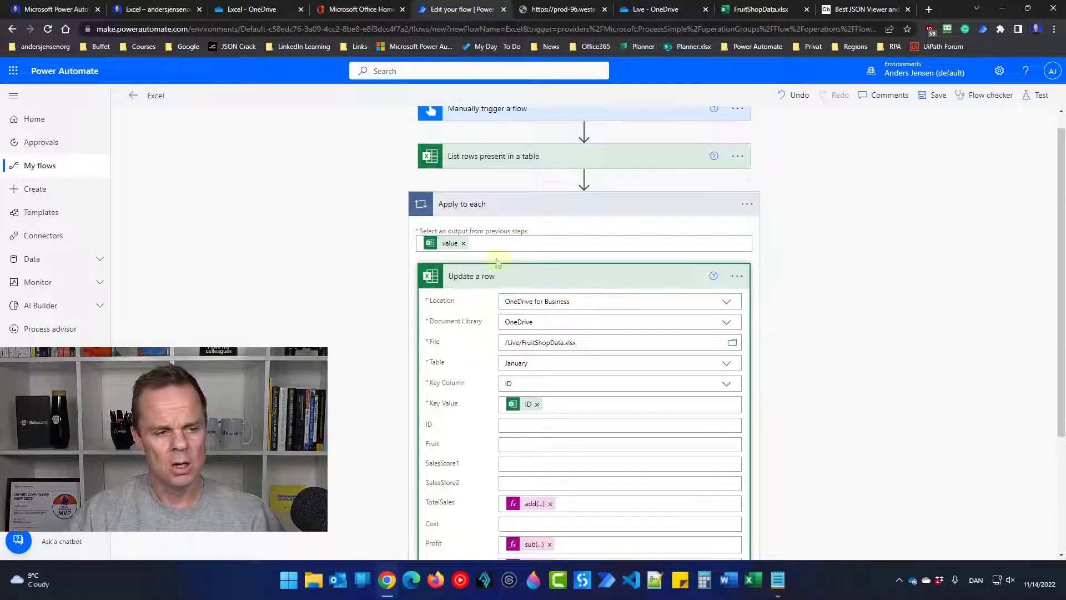
click(485, 280)
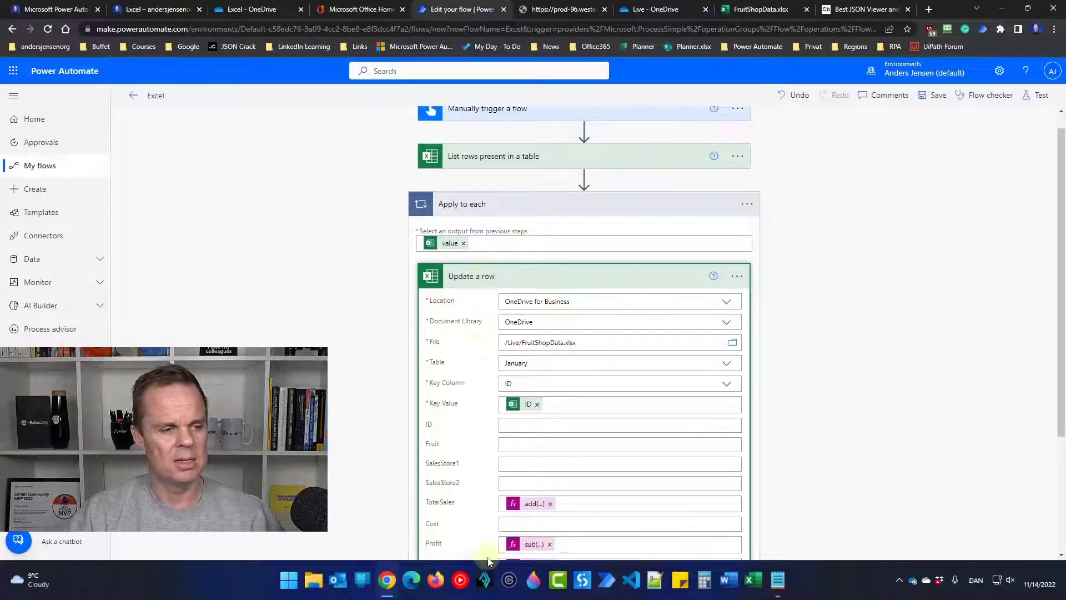
click(500, 222)
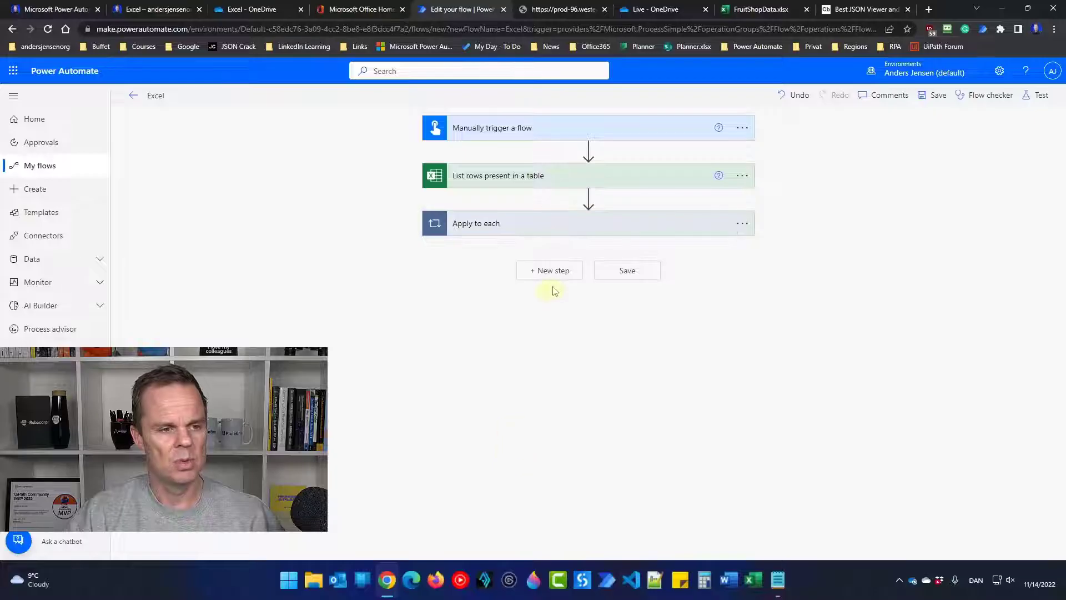
Insert the Excel Online (Business) action "Add a row into a table" between List rows present in a table and Apply to each
click(588, 199)
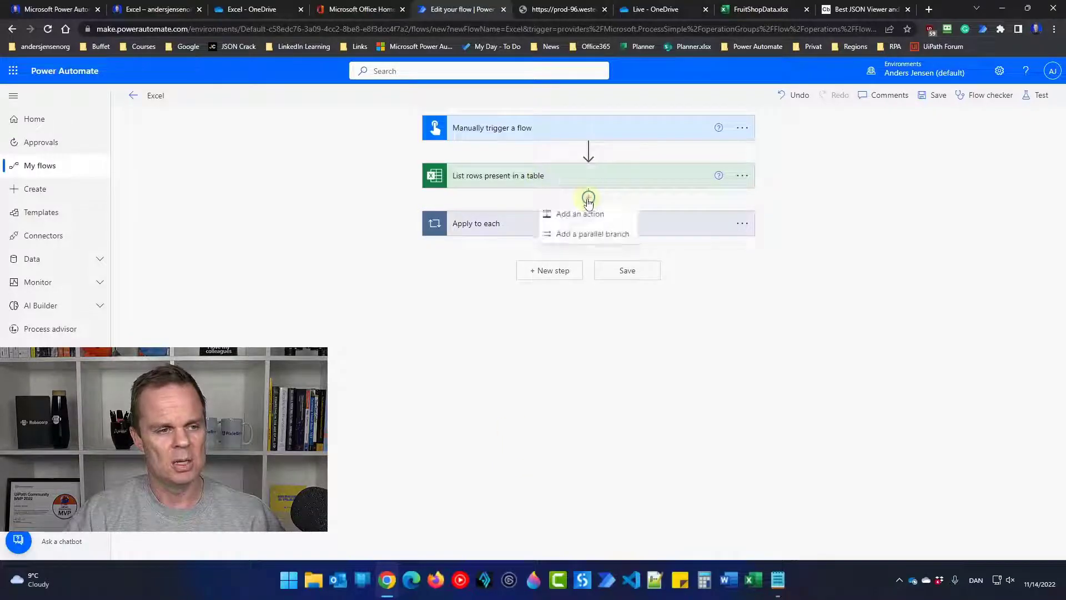
click(578, 214)
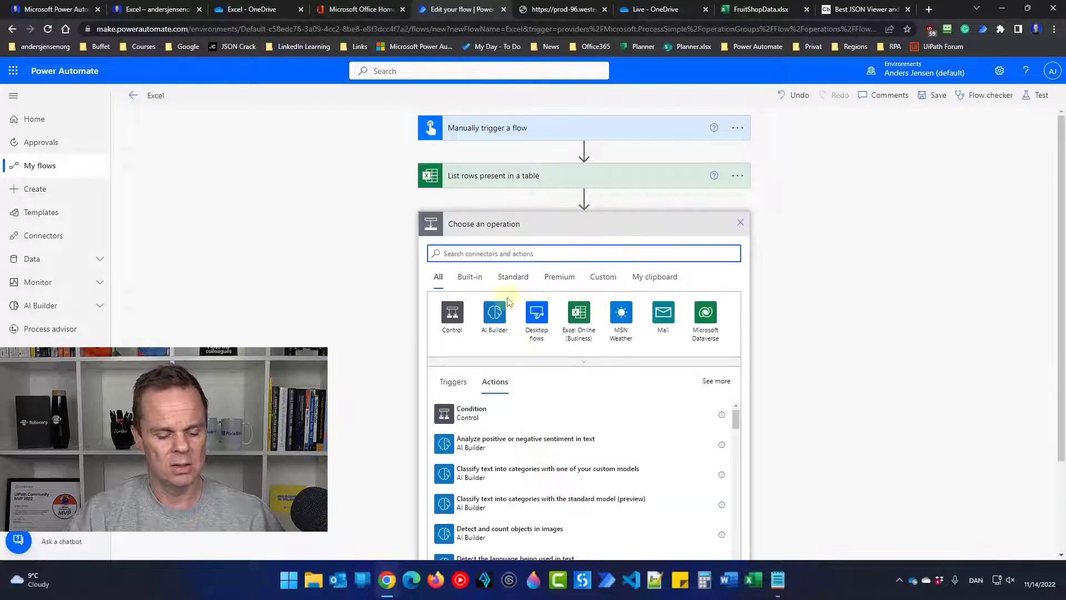
text(add a)
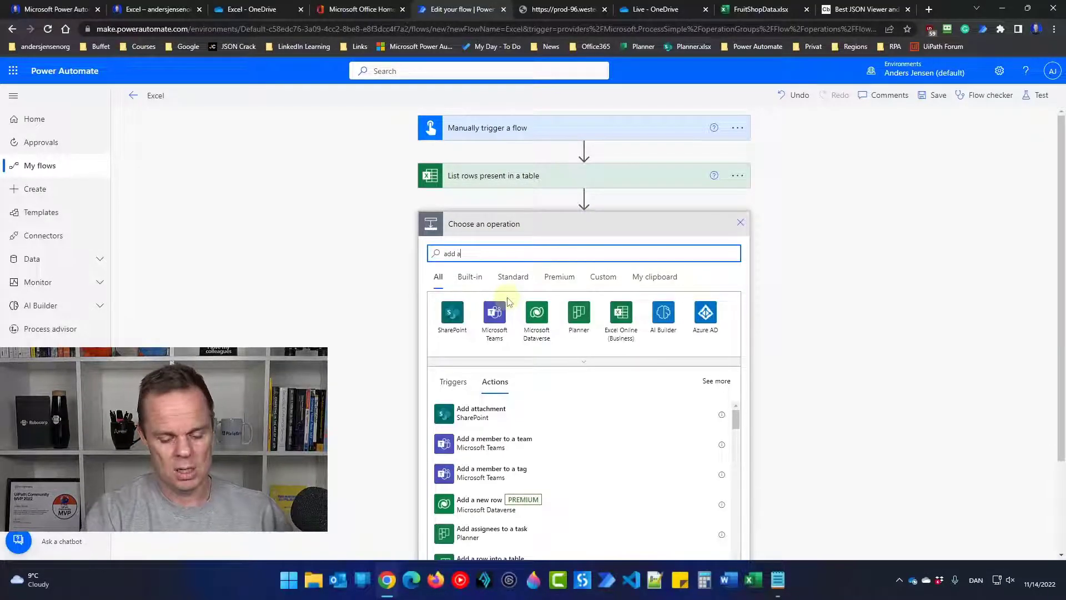
text( row)
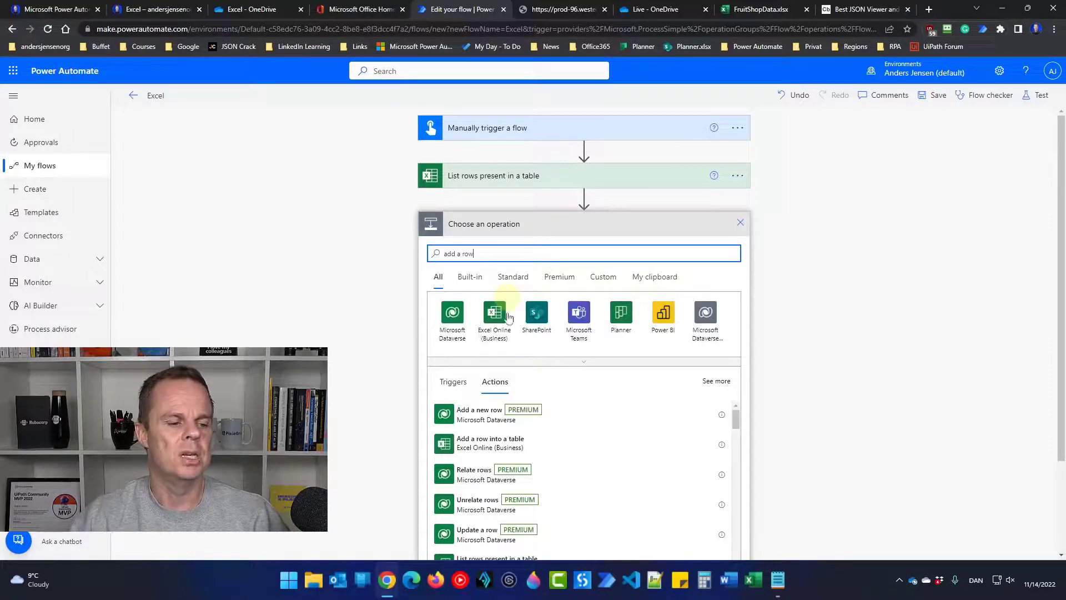
click(529, 452)
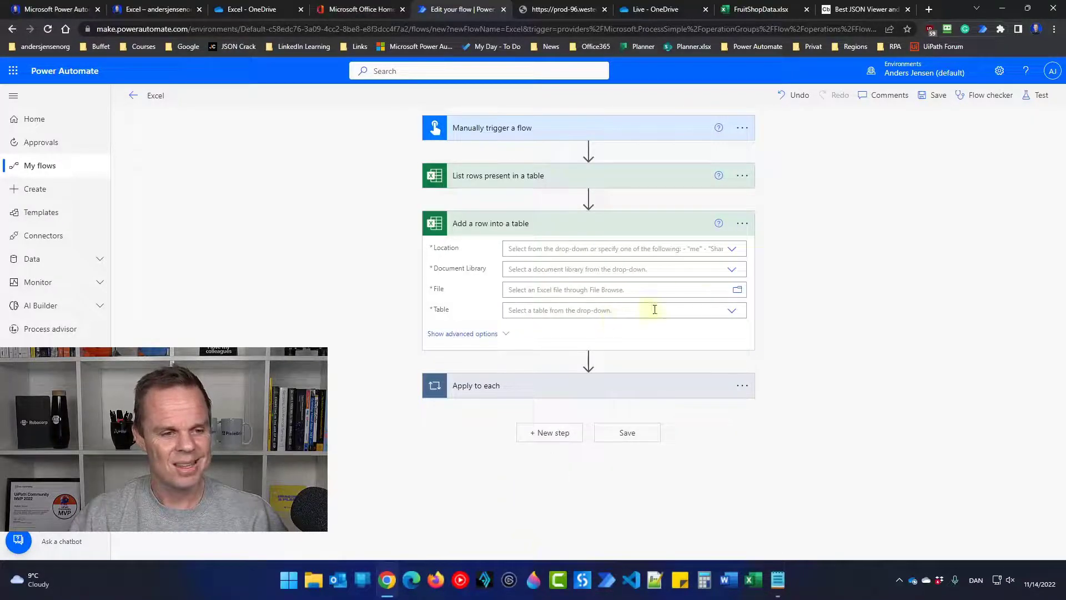
Point Add a row into a table to OneDrive for Business, library OneDrive, file /Live/FruitShopData.xlsx and table January
click(735, 246)
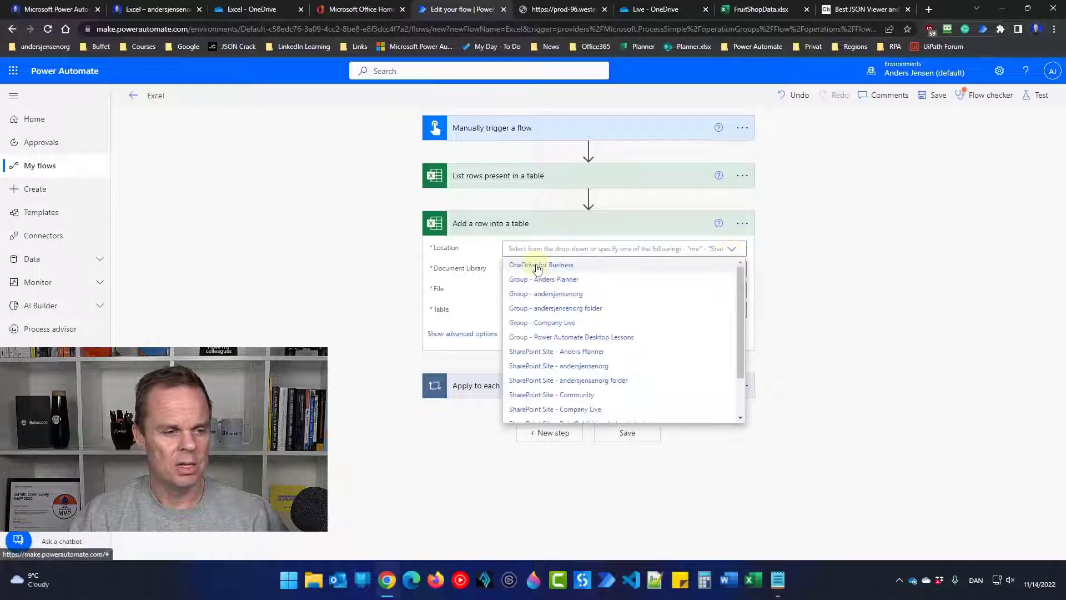
click(534, 264)
click(734, 271)
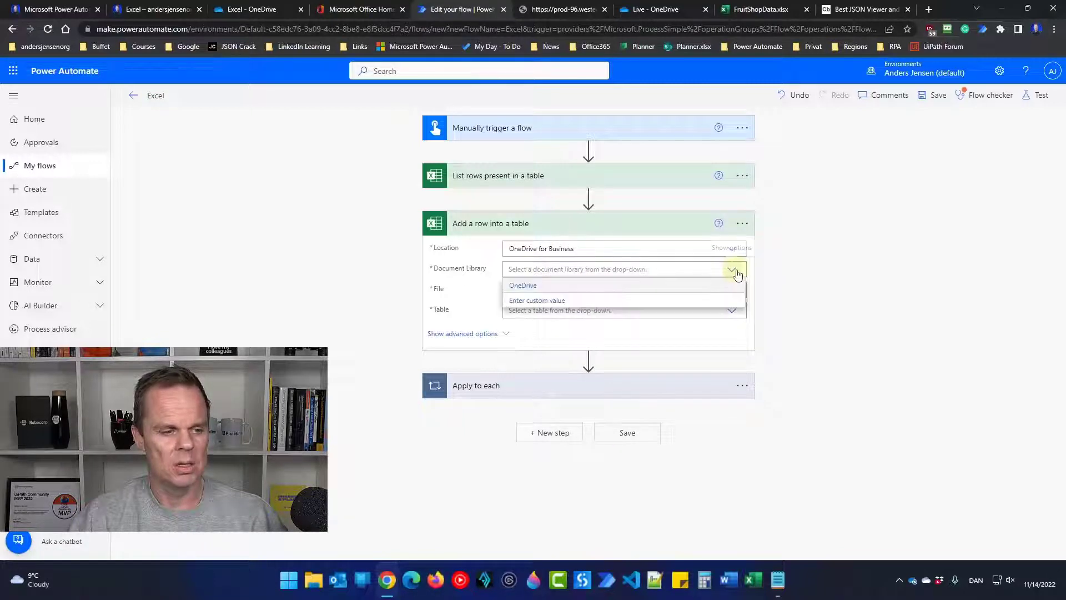
click(590, 286)
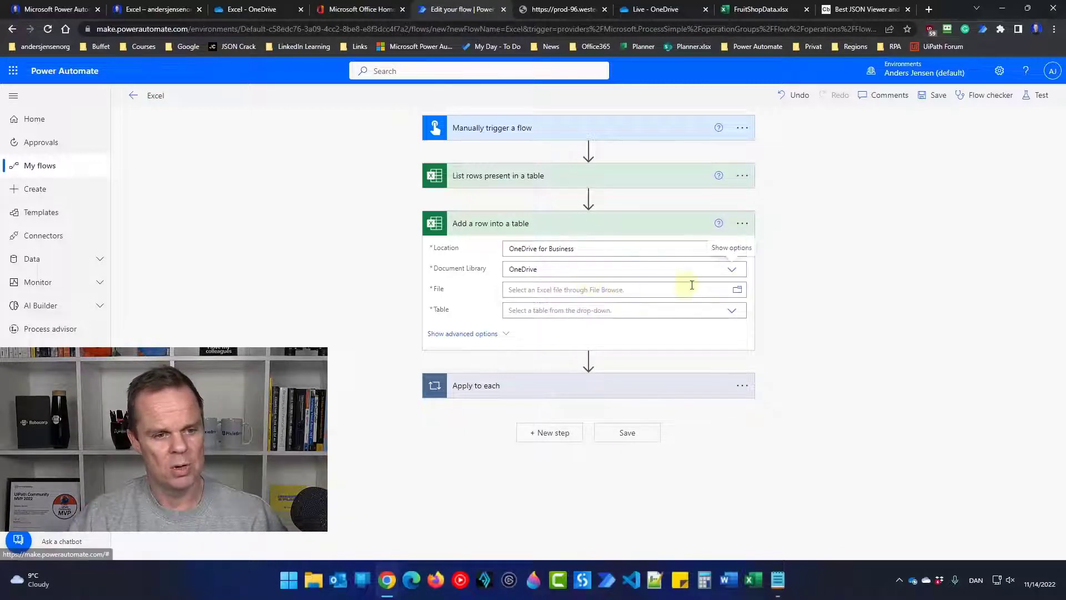
click(737, 290)
scroll(820, 437, up, 5)
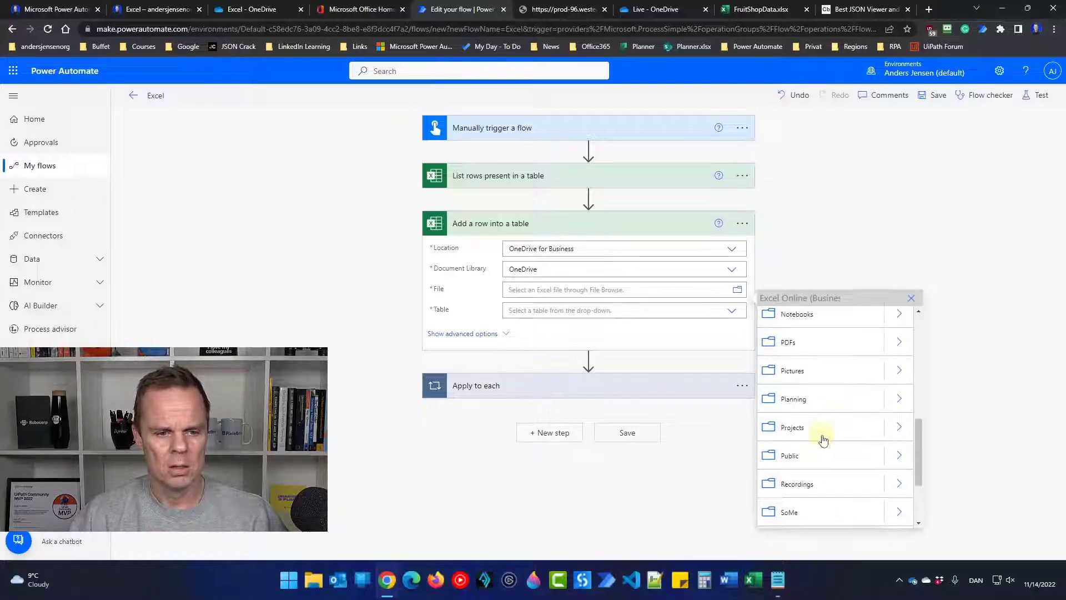
click(899, 367)
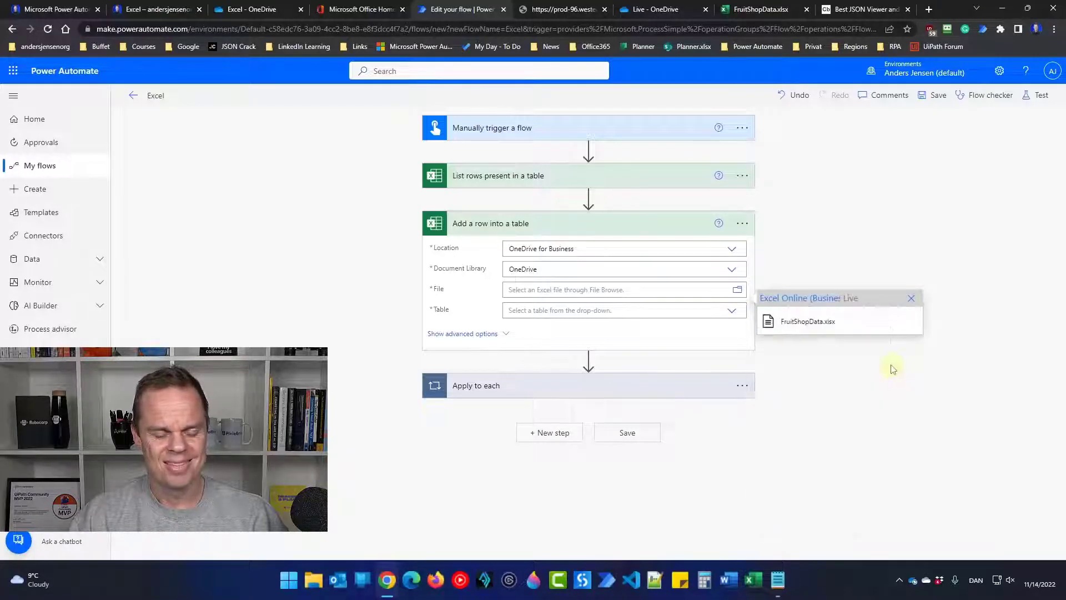
click(816, 322)
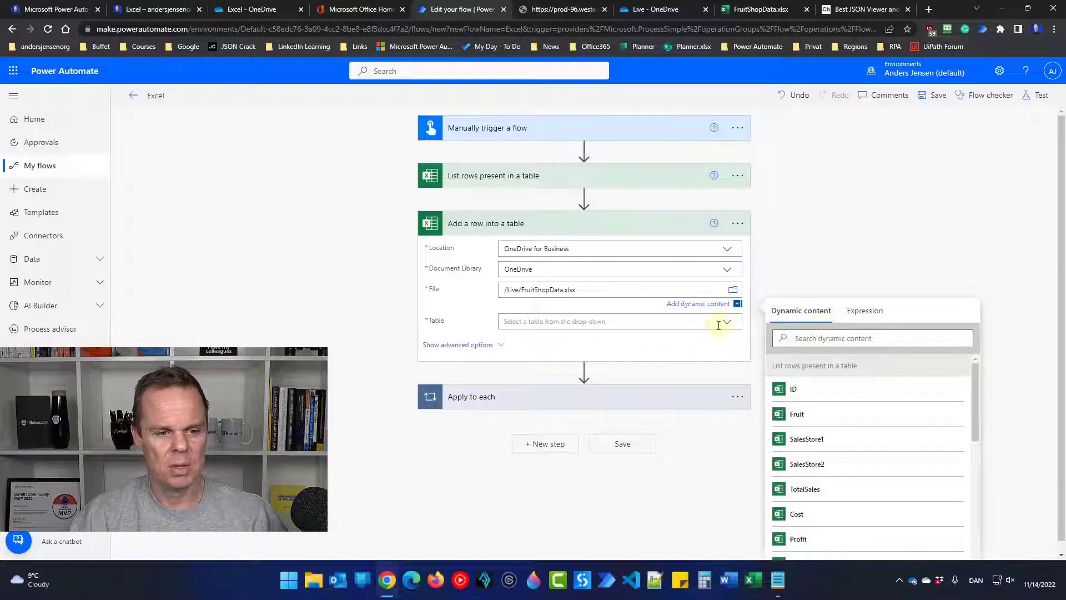
click(730, 327)
click(555, 383)
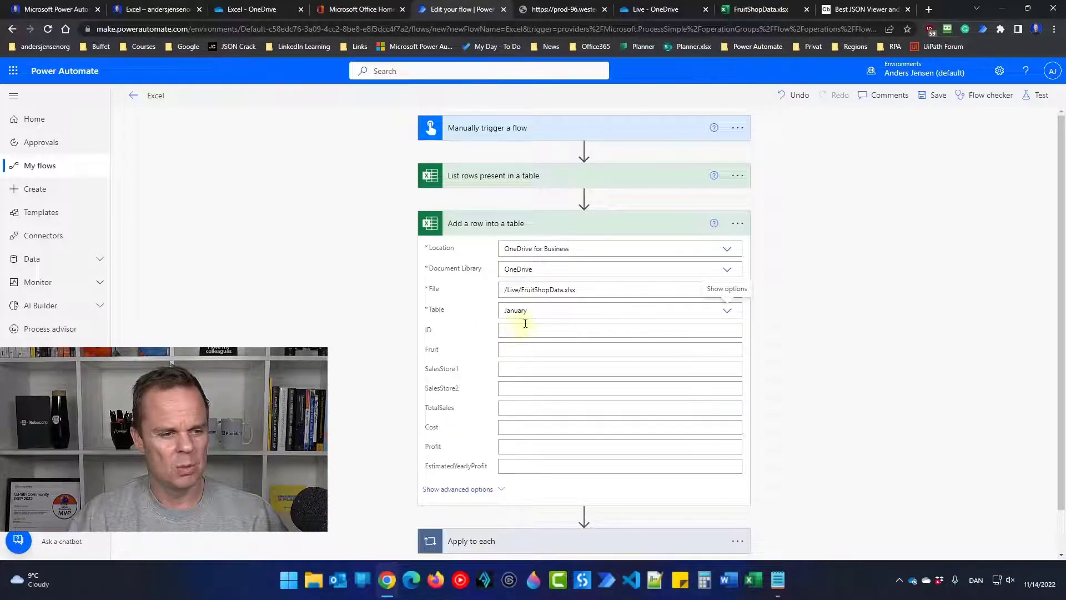
Fill in the new row with ID 4, Fruit Watermelon, SalesStore1 1200, SalesStore2 1000 and Cost 600
click(524, 331)
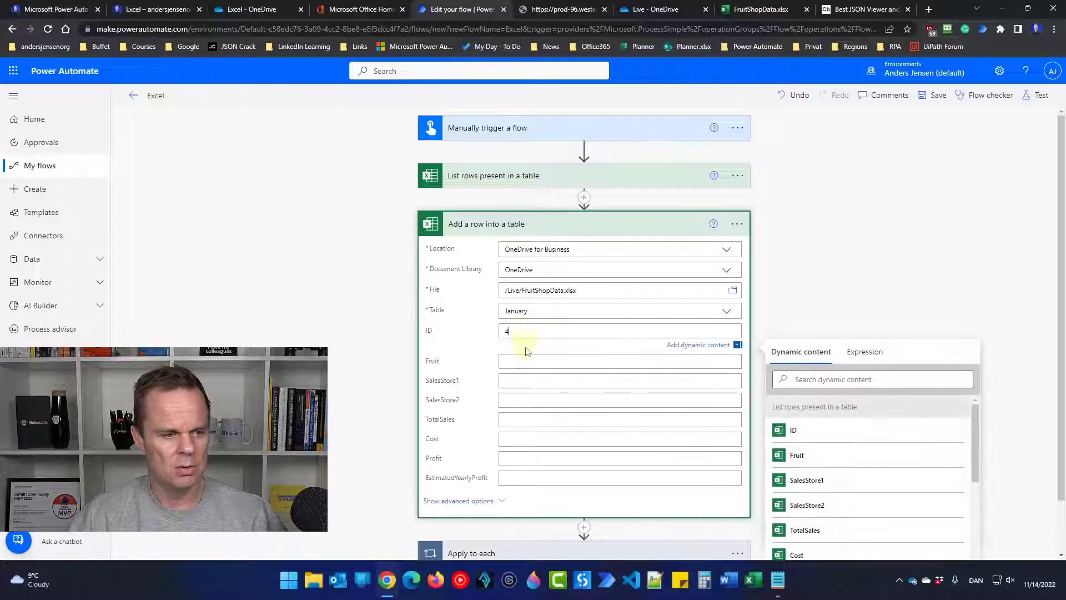
text(Watermelon)
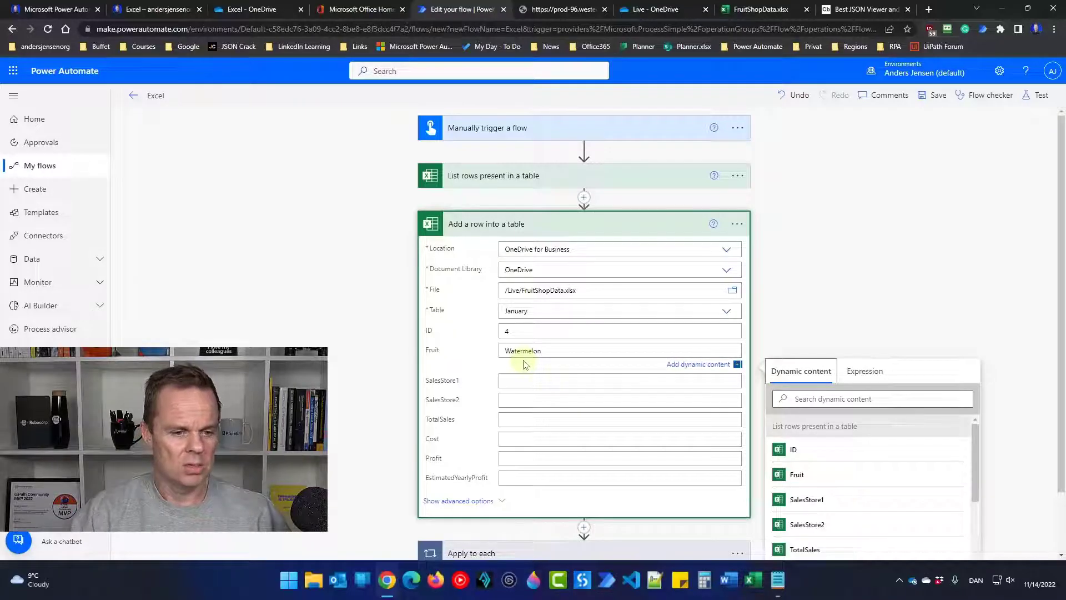
click(545, 378)
text(1200)
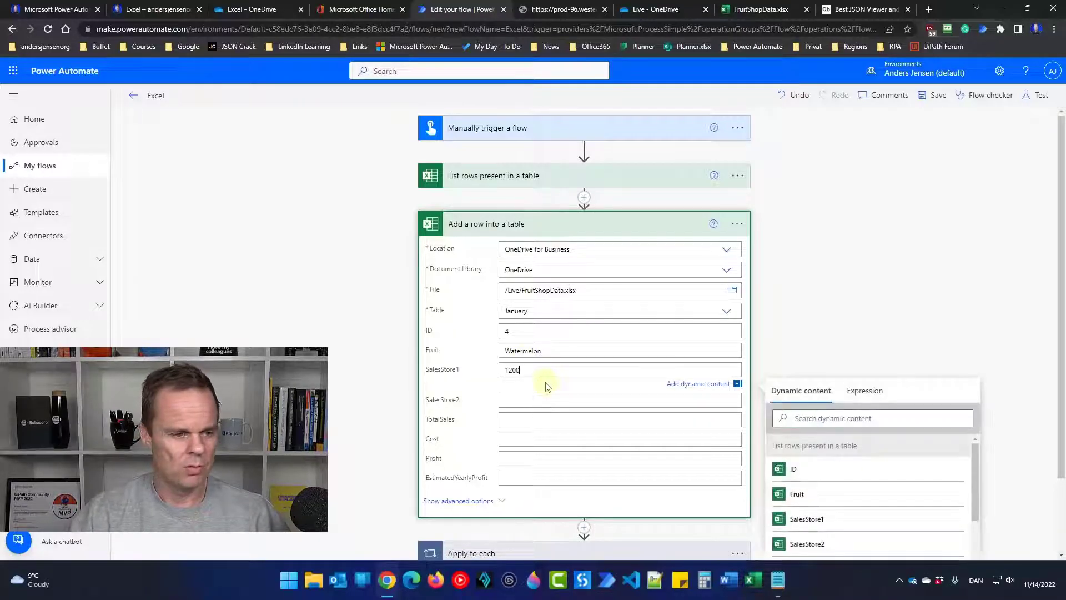
text(1000)
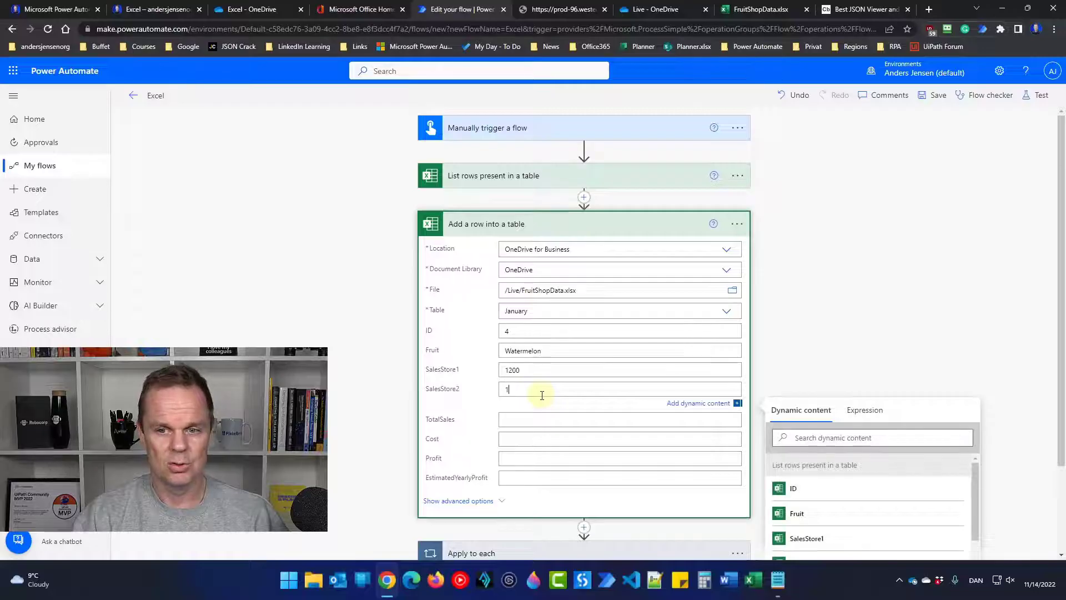
click(536, 439)
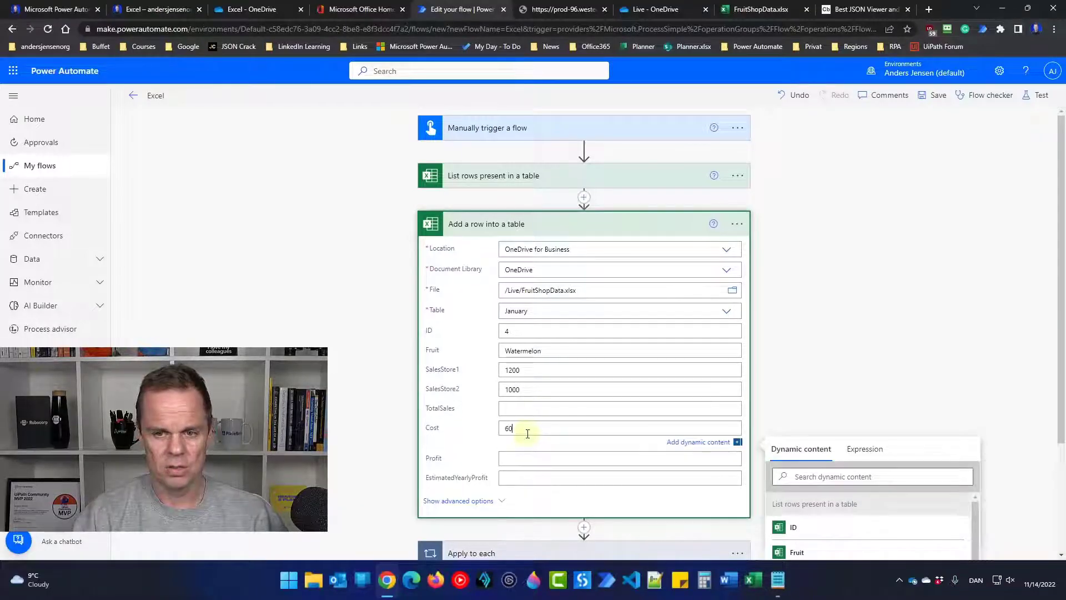
Save the flow with the new Add a row into a table action and run a manual test
click(938, 95)
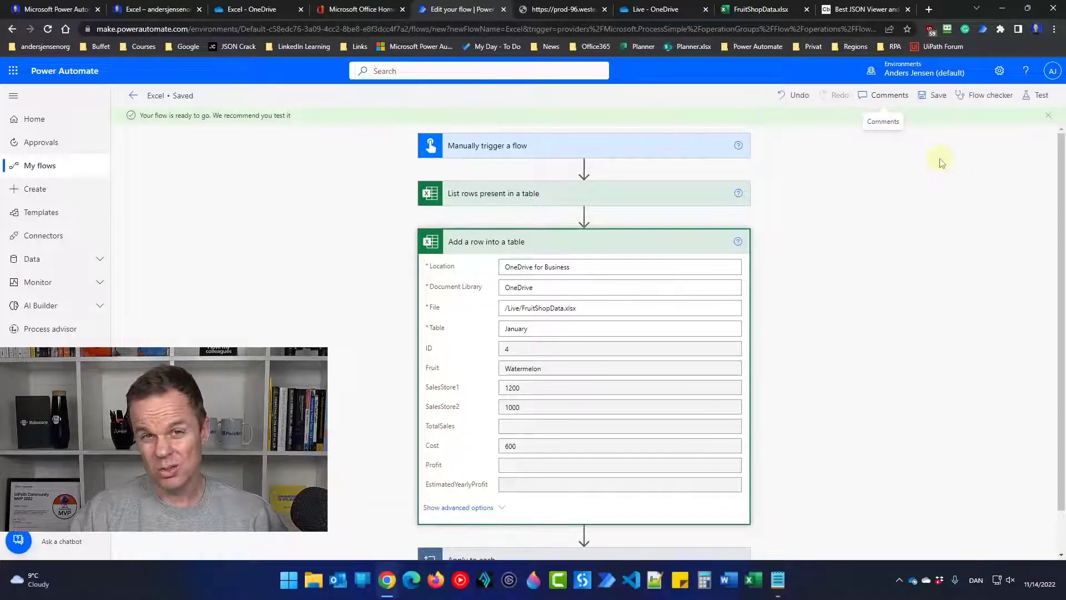
click(1029, 100)
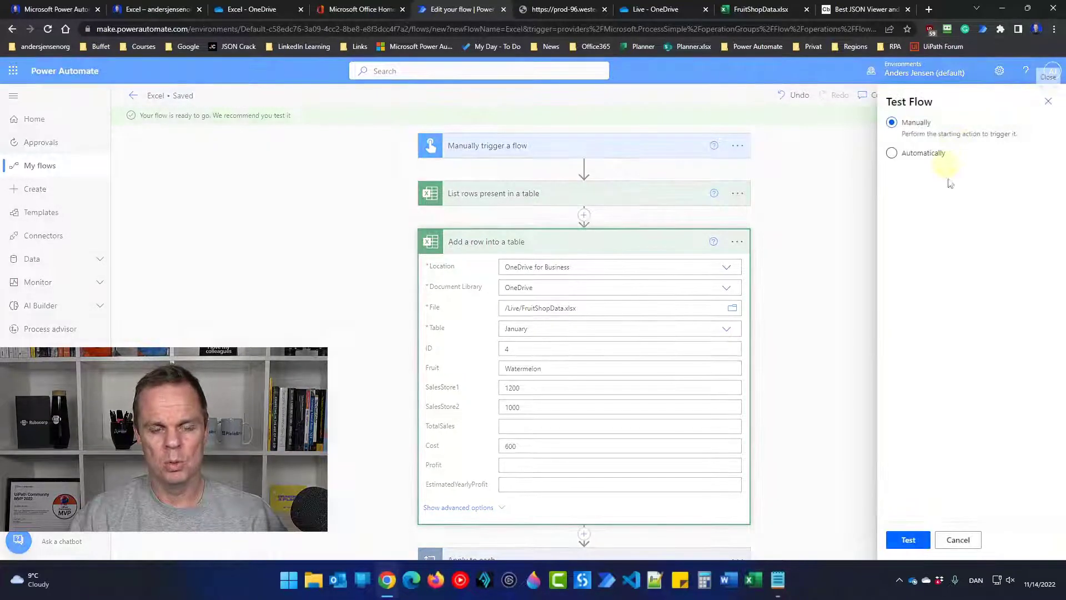
click(907, 539)
click(914, 540)
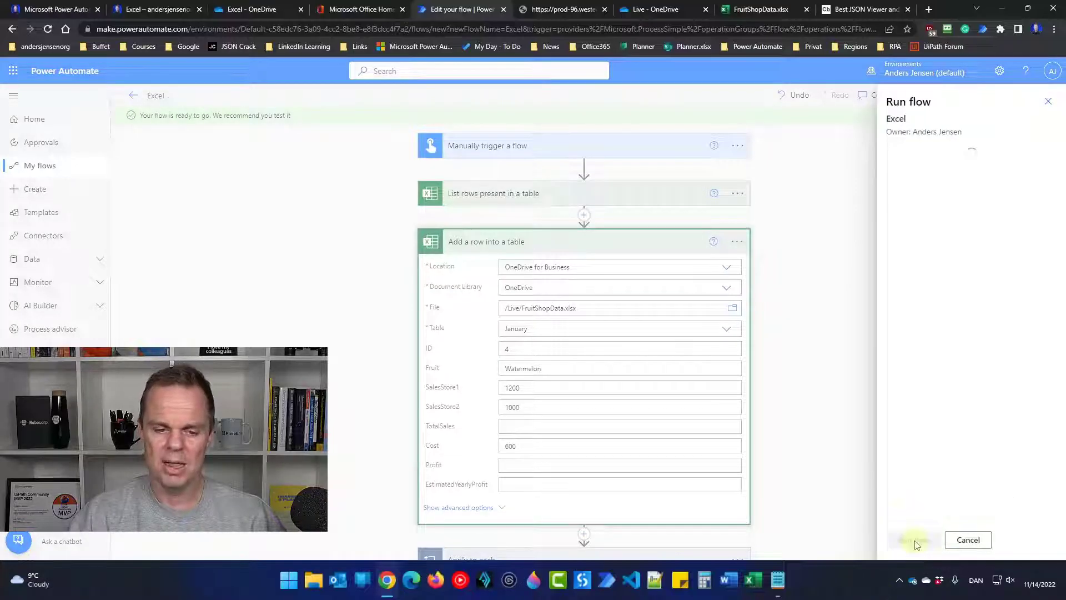
click(915, 542)
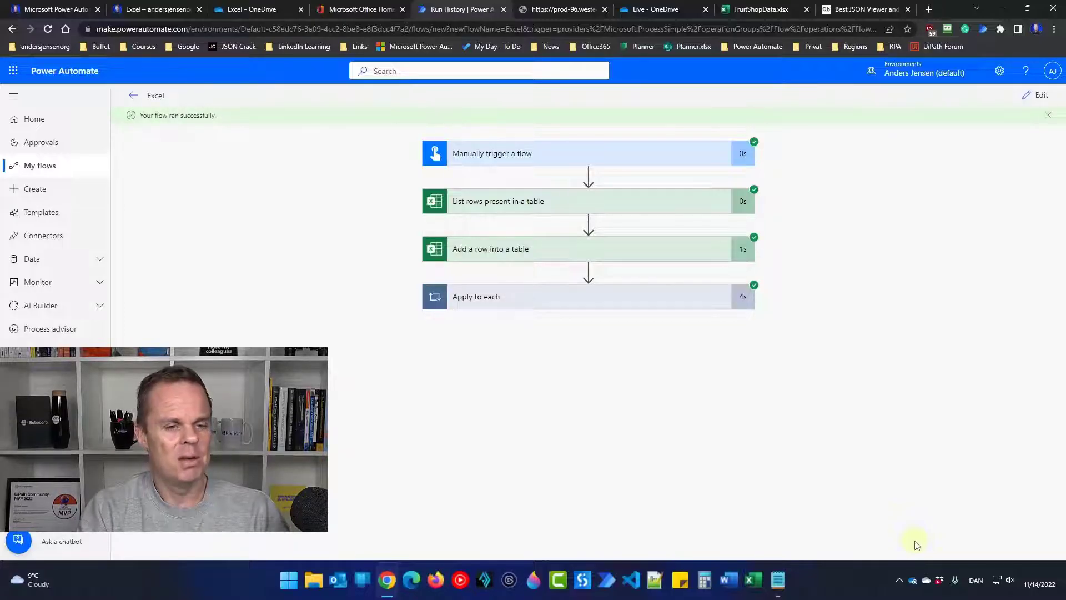
Check the Watermelon row's calculated columns on the January sheet and inspect the Apply to each iterations in the flow run
click(764, 10)
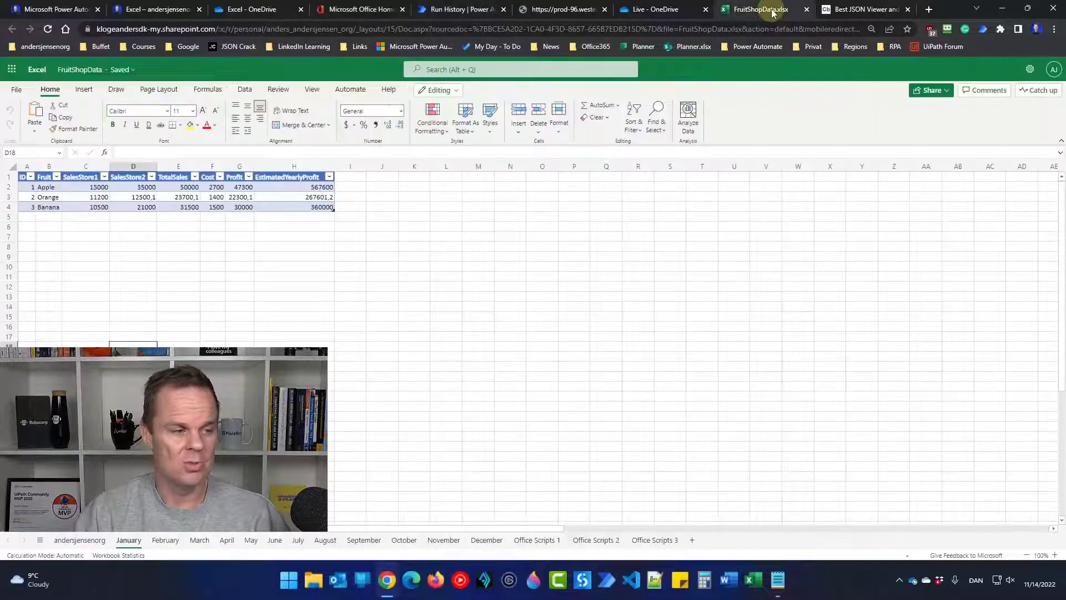
click(182, 219)
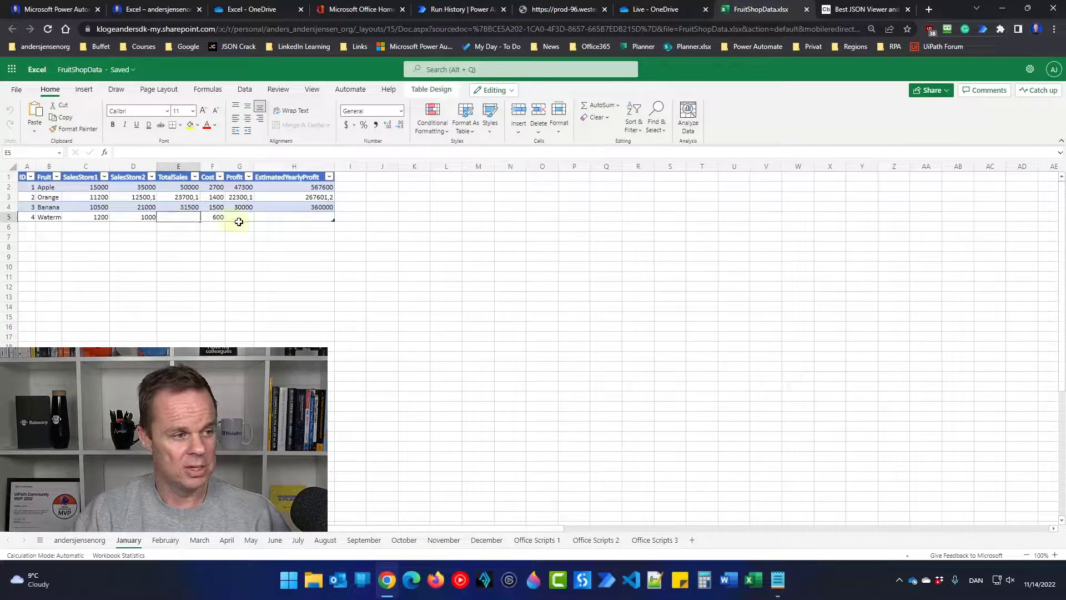
click(280, 219)
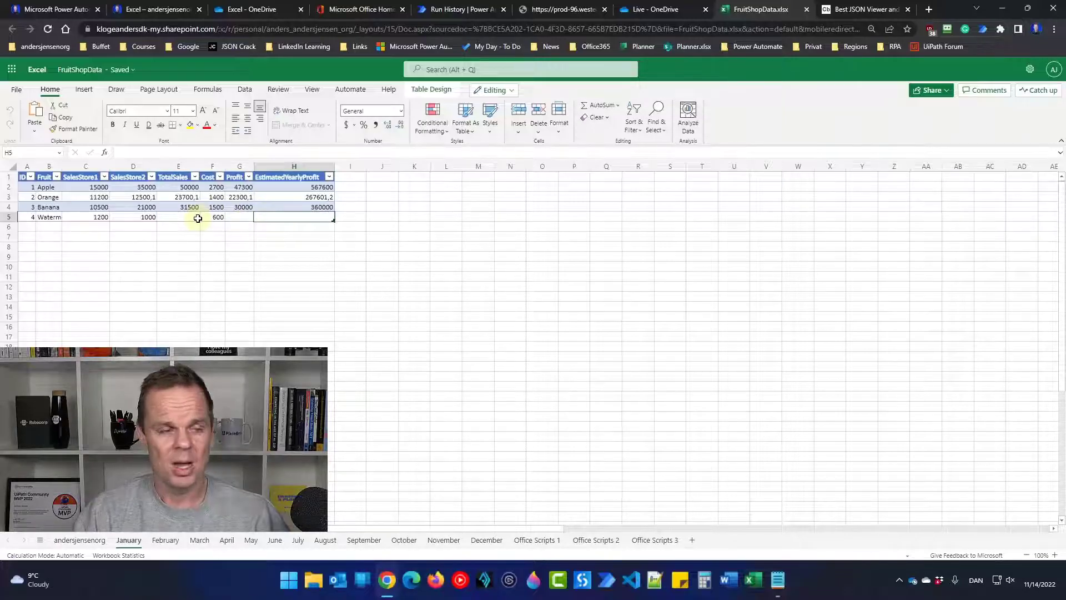
click(462, 8)
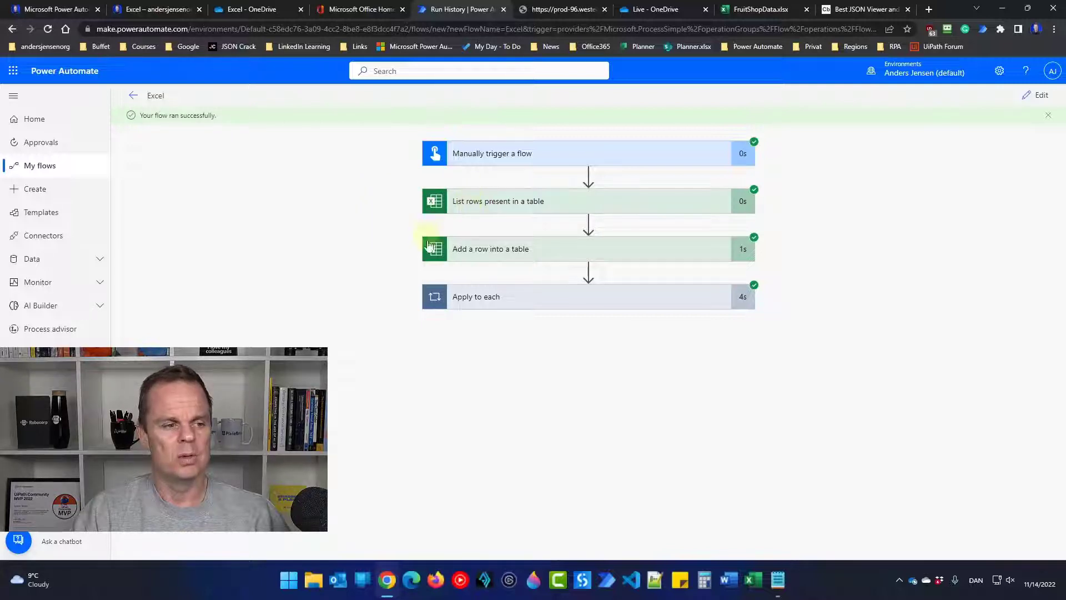
click(480, 298)
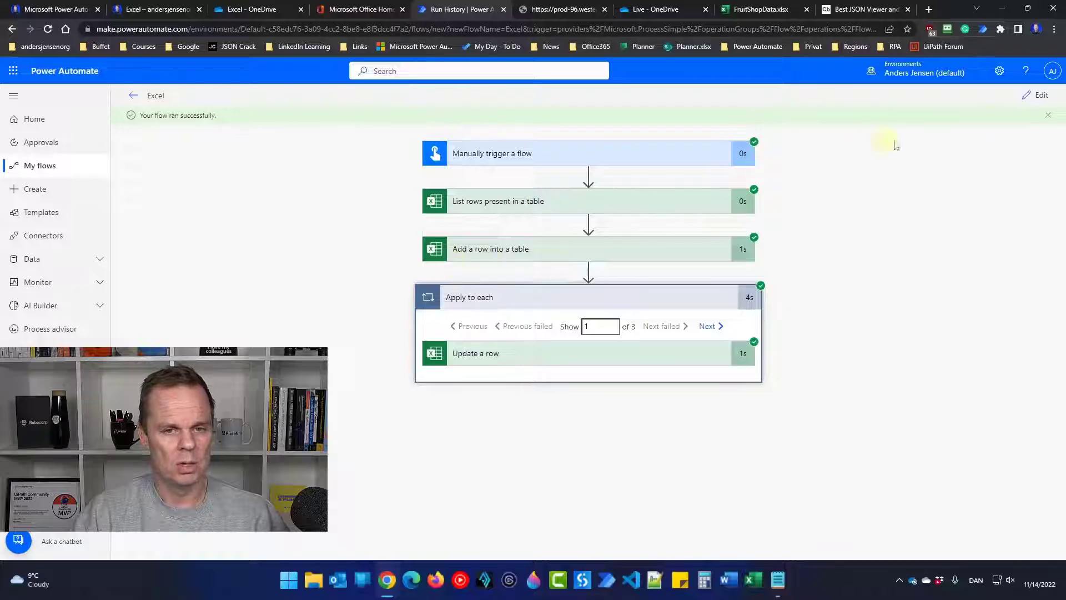
Reopen the flow for editing and move Add a row into a table above List rows present in a table
click(1044, 100)
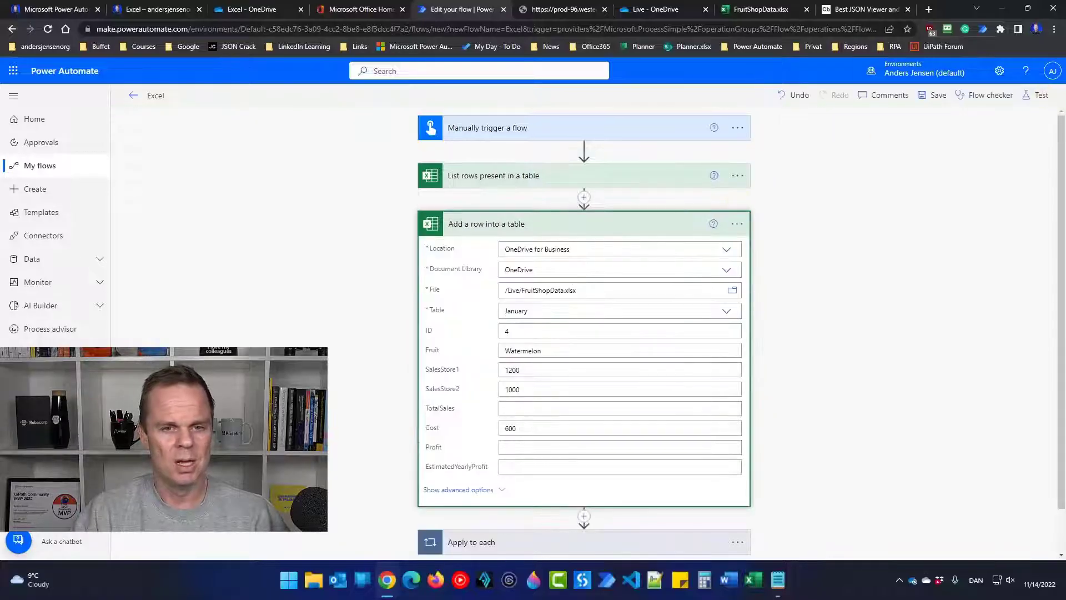
click(540, 227)
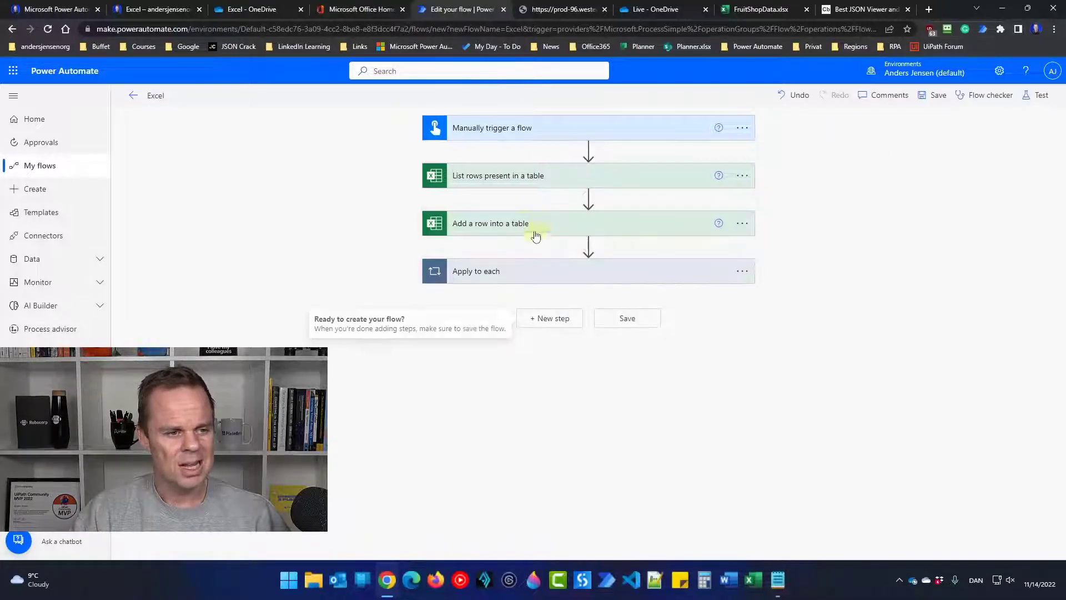
drag(524, 224, 588, 152)
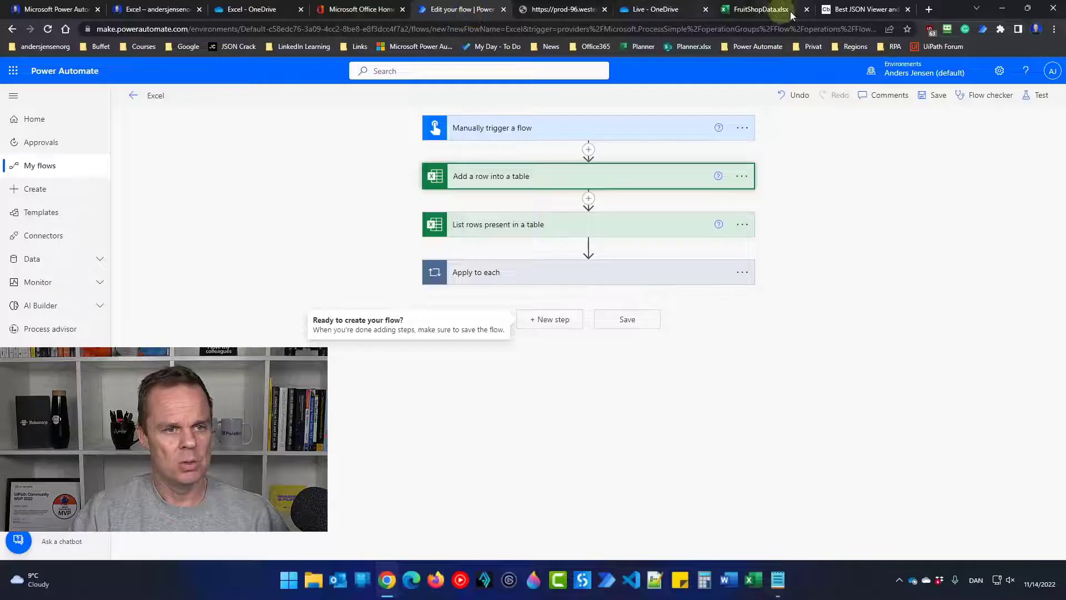
Delete the Watermelon row (row 5) from the January sheet of FruitShopData.xlsx
click(769, 10)
click(9, 217)
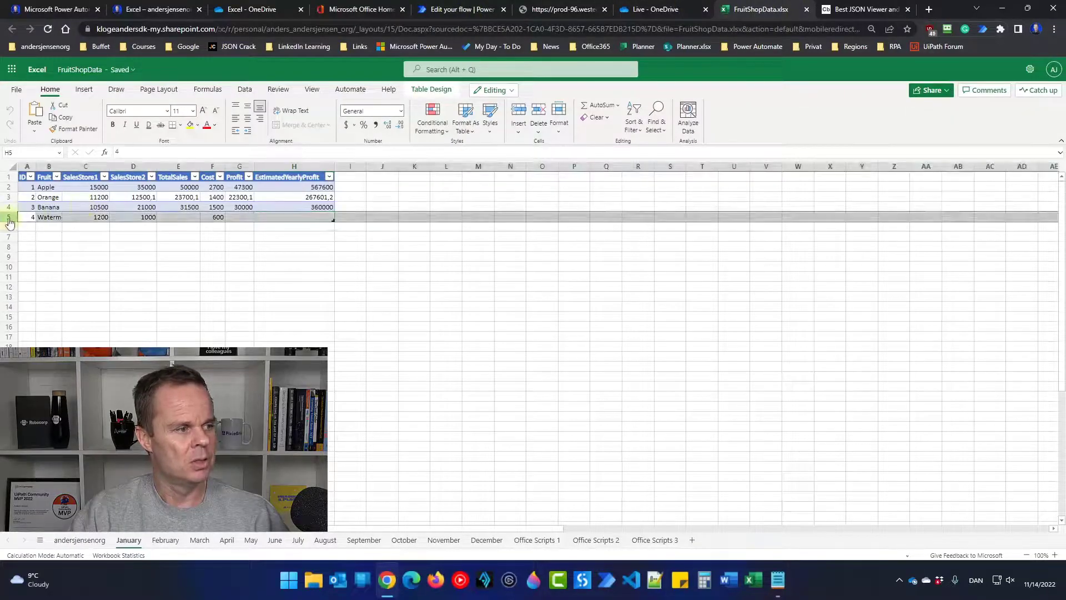
right_click(9, 221)
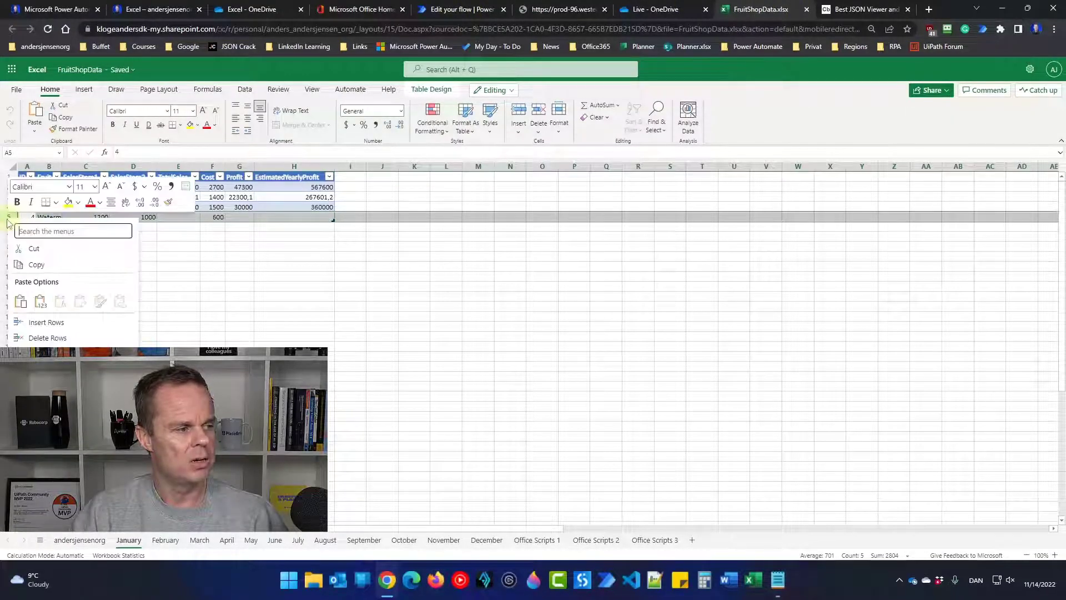
click(41, 338)
click(163, 306)
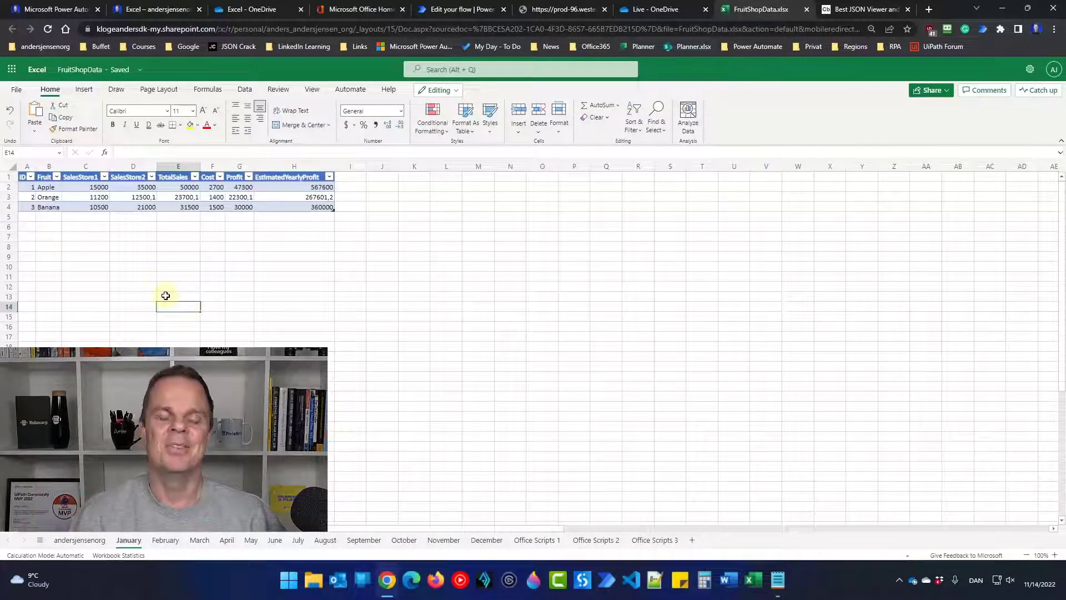
Save and manually test the reordered flow, and check the Watermelon row on the January sheet
click(463, 9)
click(919, 99)
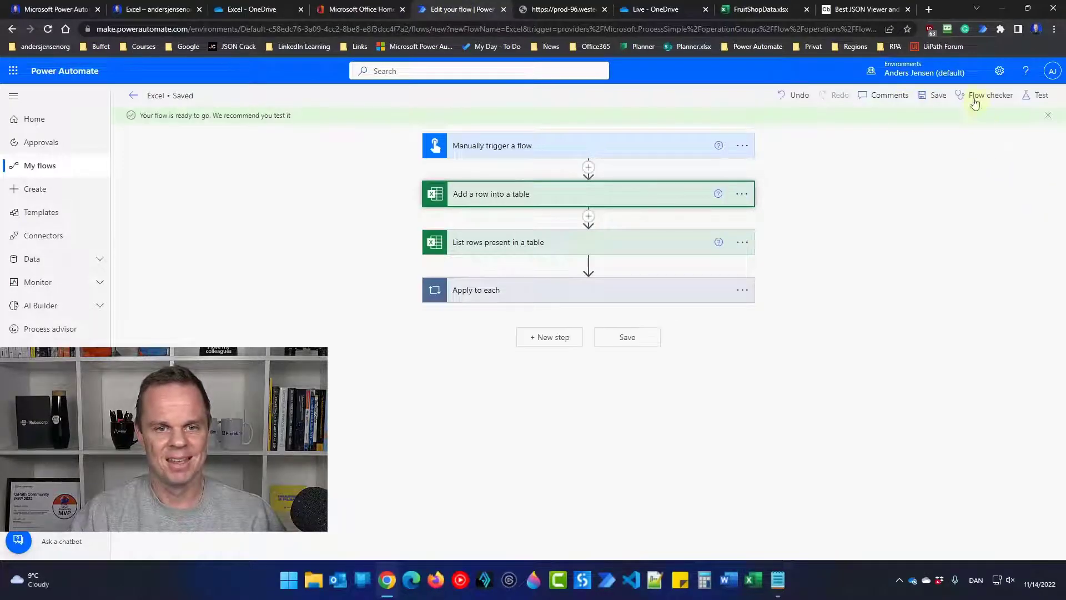
click(1036, 95)
click(906, 538)
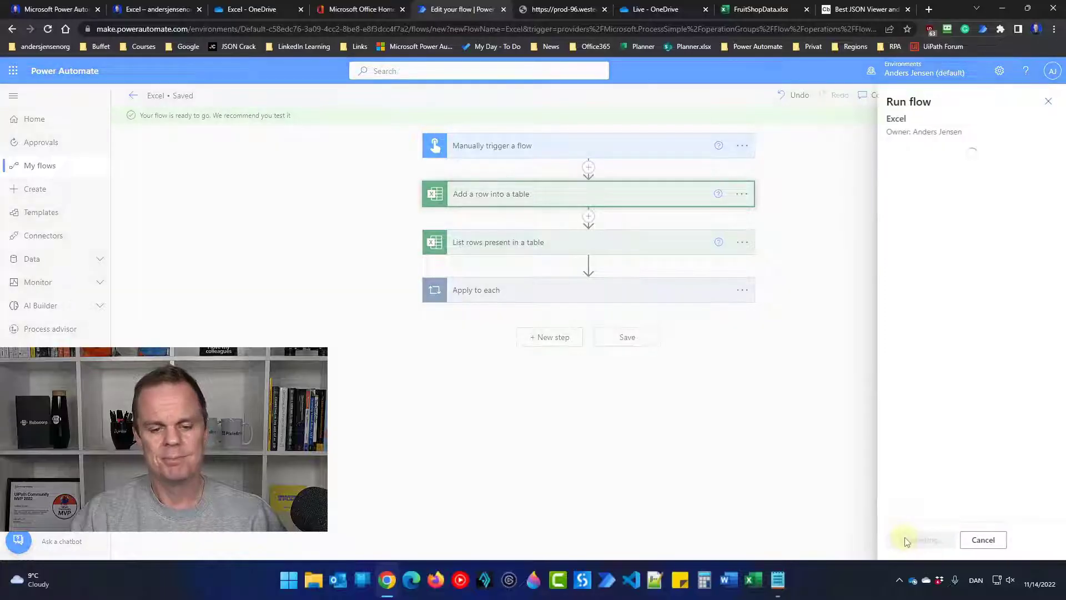
click(905, 539)
click(905, 539)
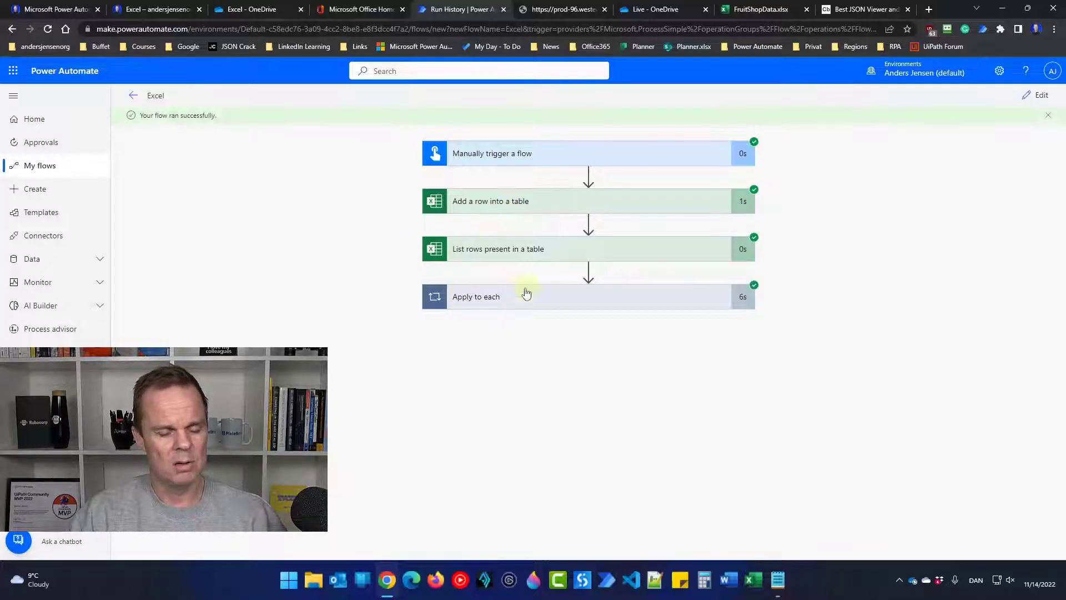
click(758, 9)
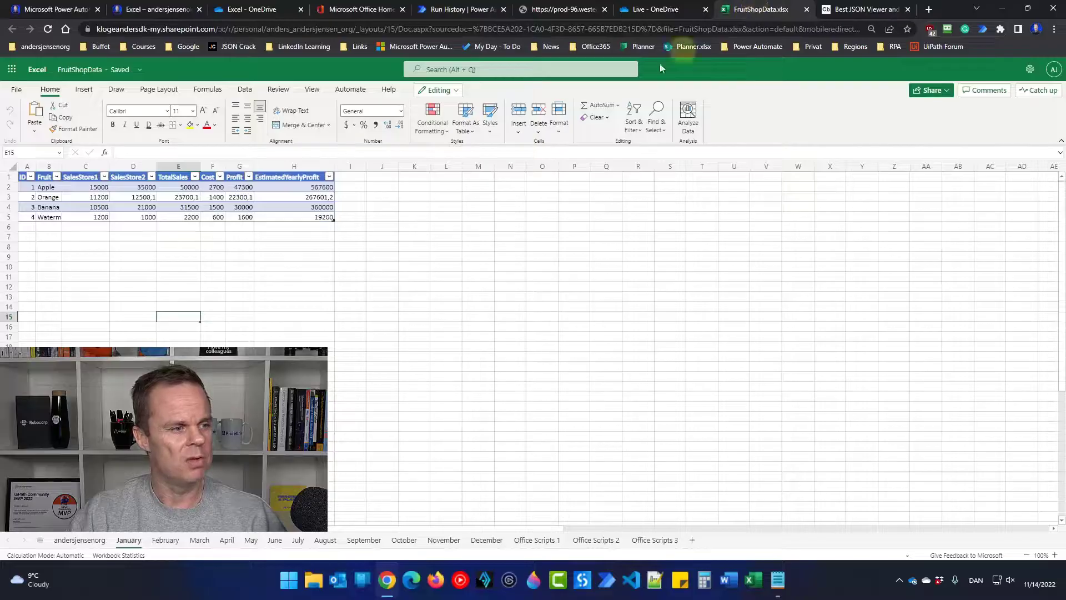
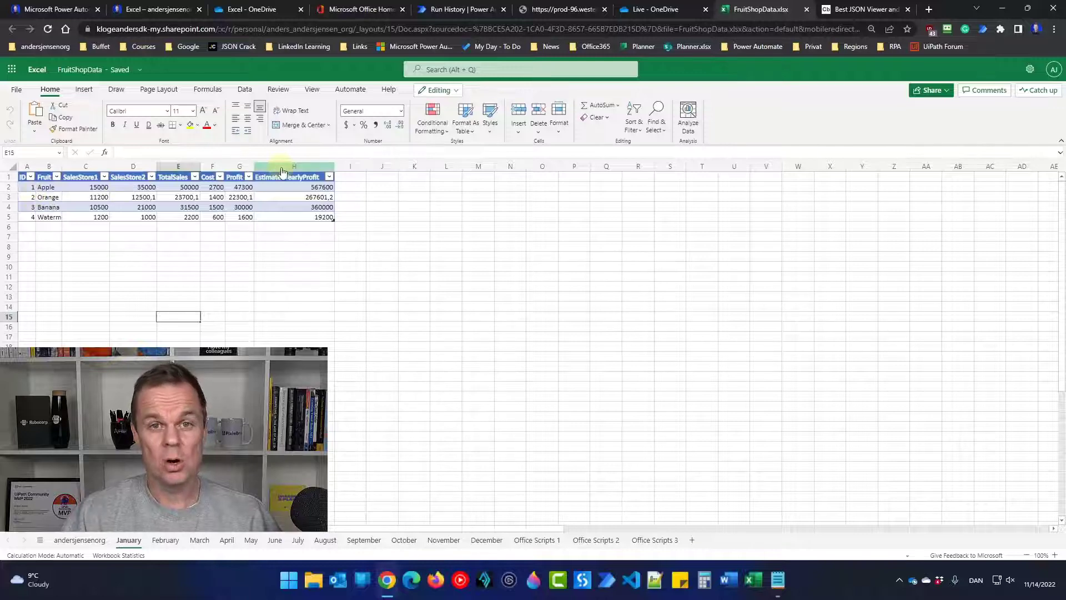
Return to the Power Automate flow, open it for editing, and delete the Add a row into a table action
click(453, 9)
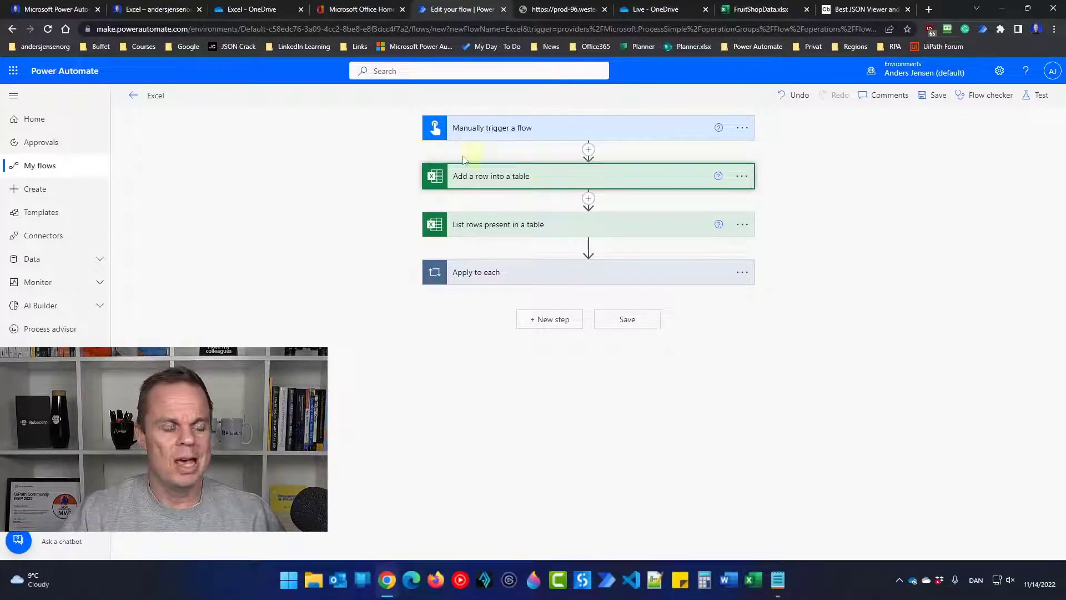
click(742, 177)
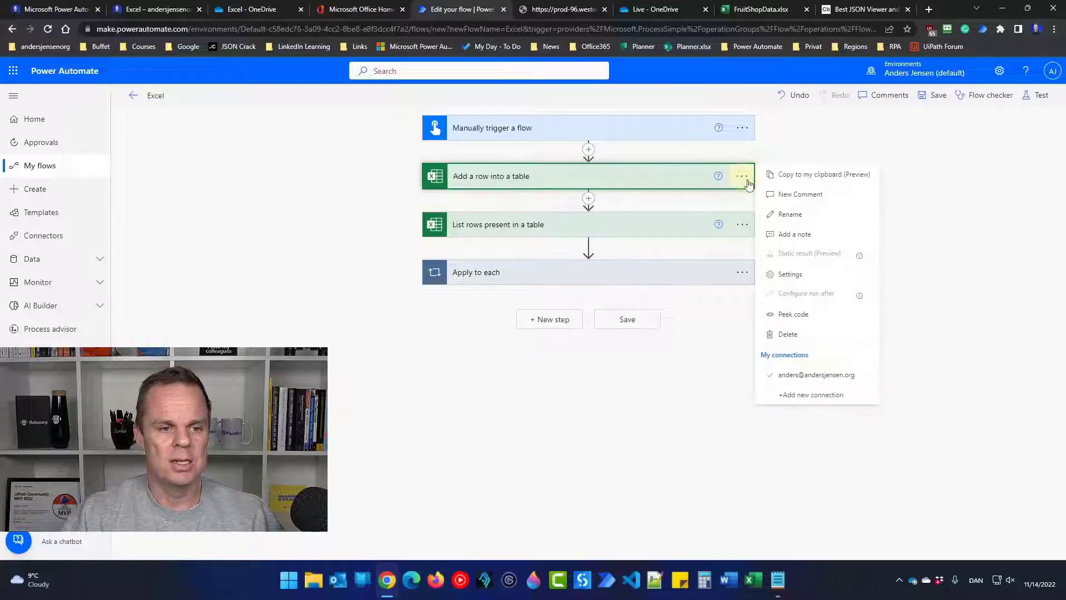
click(797, 333)
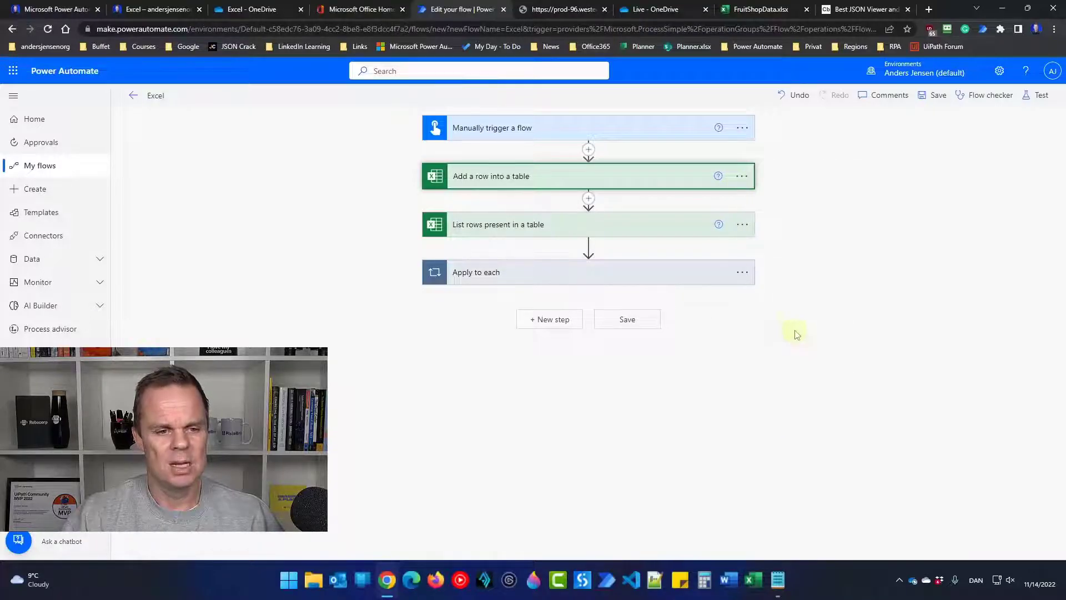
click(535, 333)
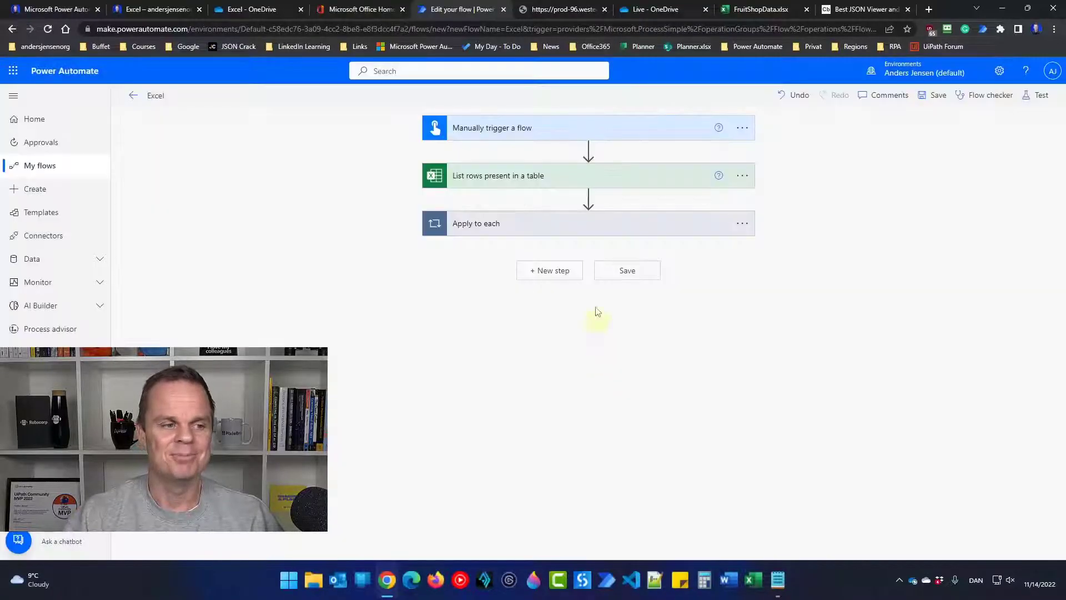
Show the advanced options of List rows present in a table and set its Filter Query to "ID eq 2"
click(522, 181)
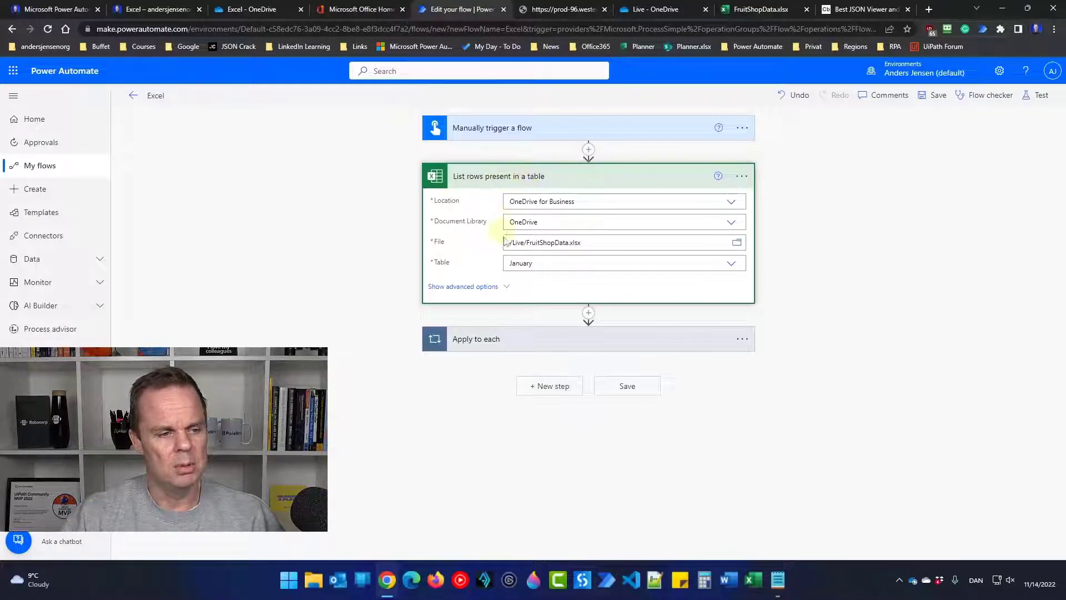
click(495, 287)
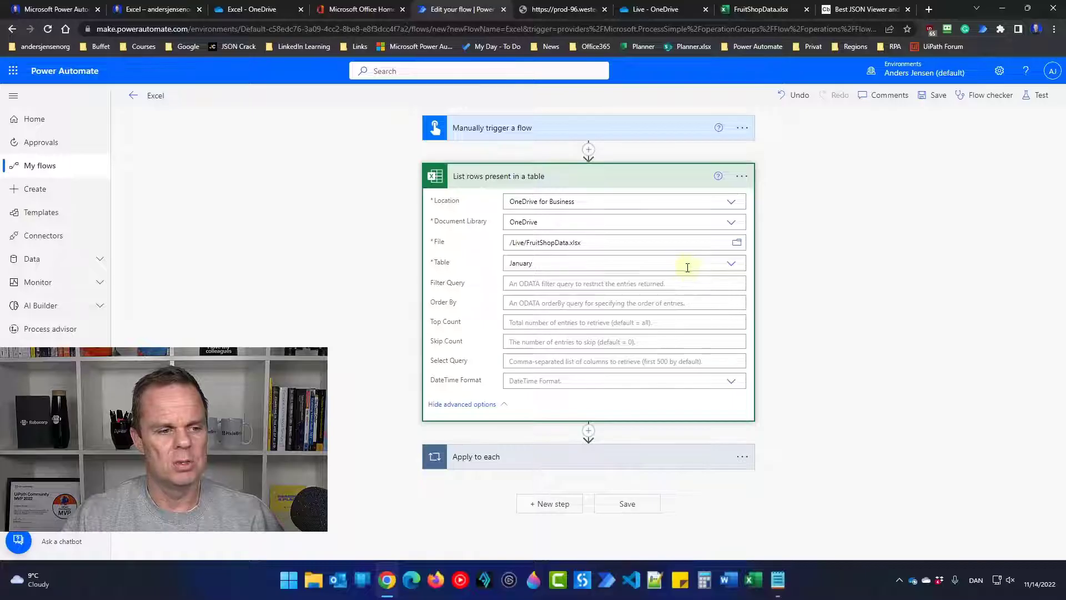
click(552, 282)
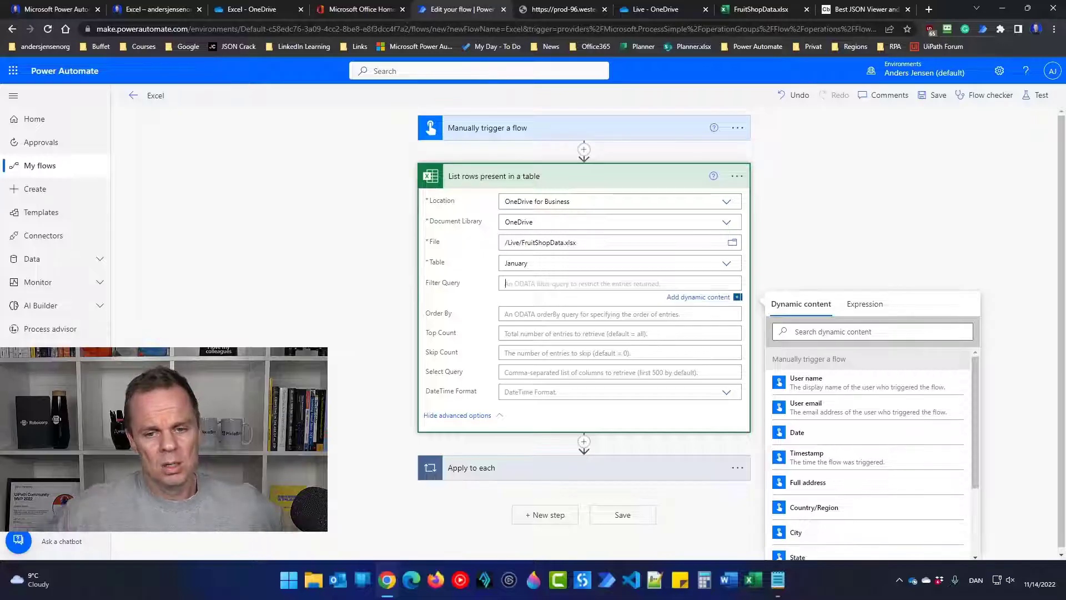
text(ID)
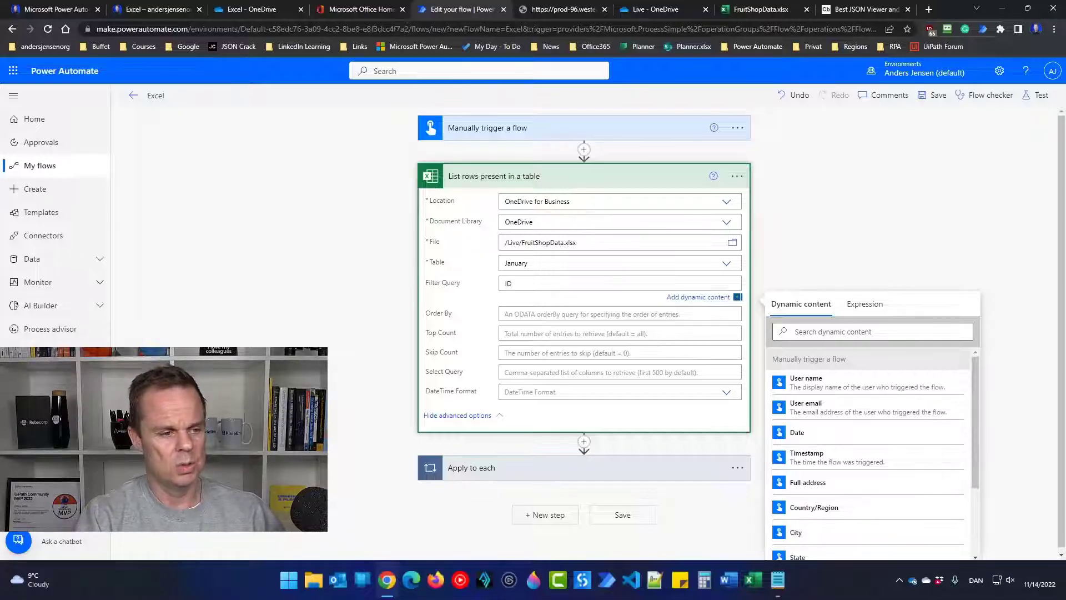
text( eq)
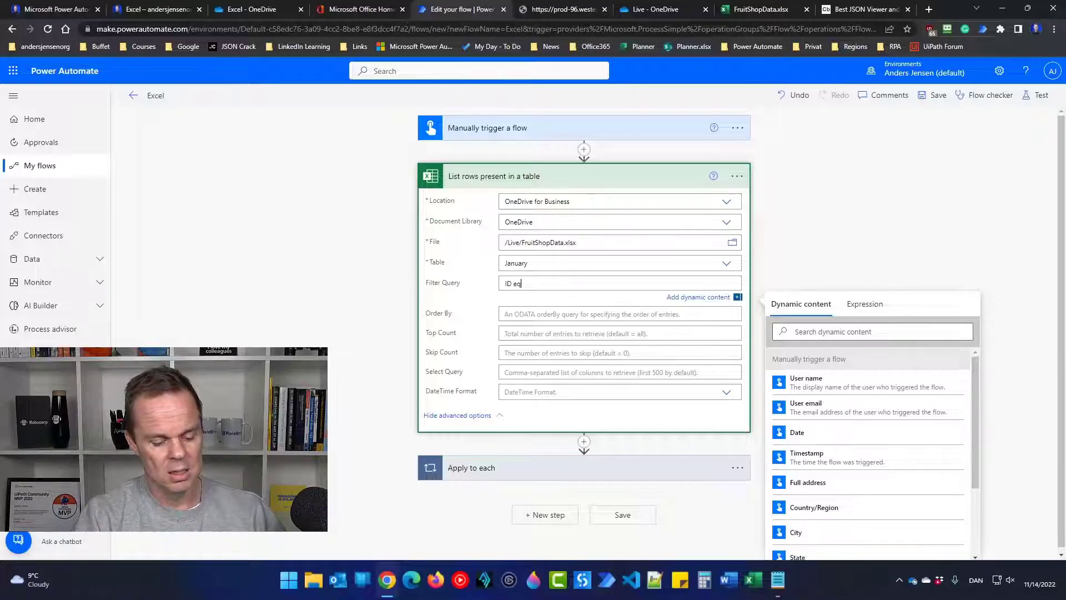
text( 2)
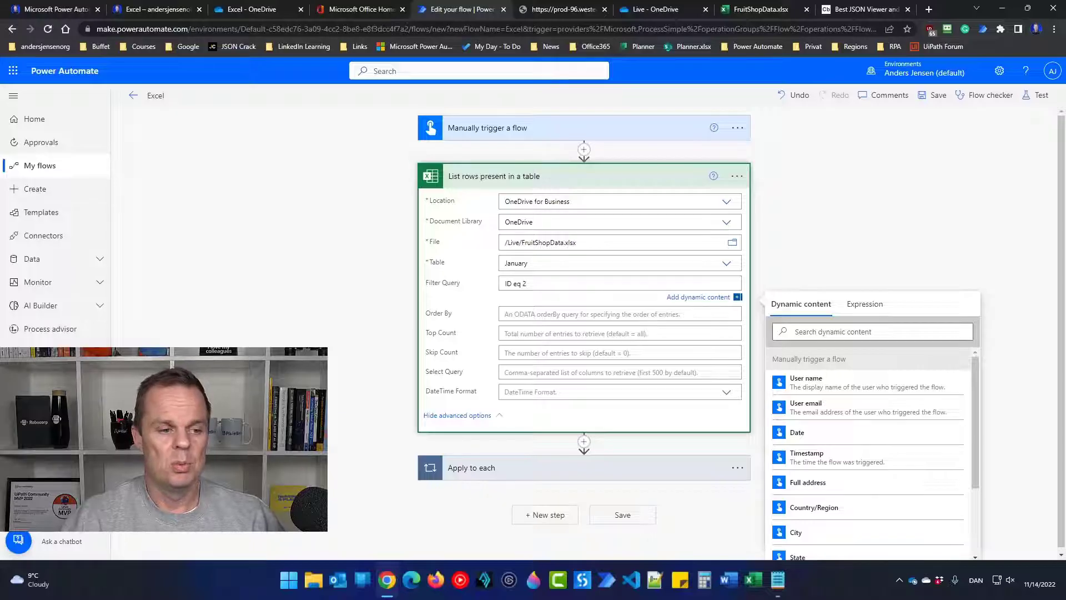
Save the flow with the ID filter and run a manual test of it
click(633, 524)
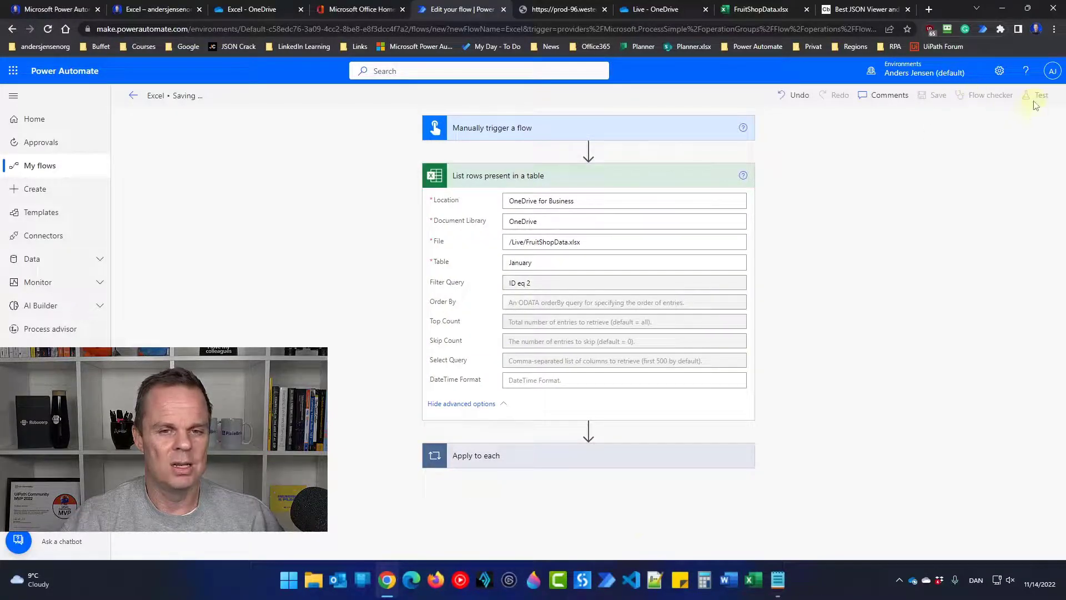
click(1036, 99)
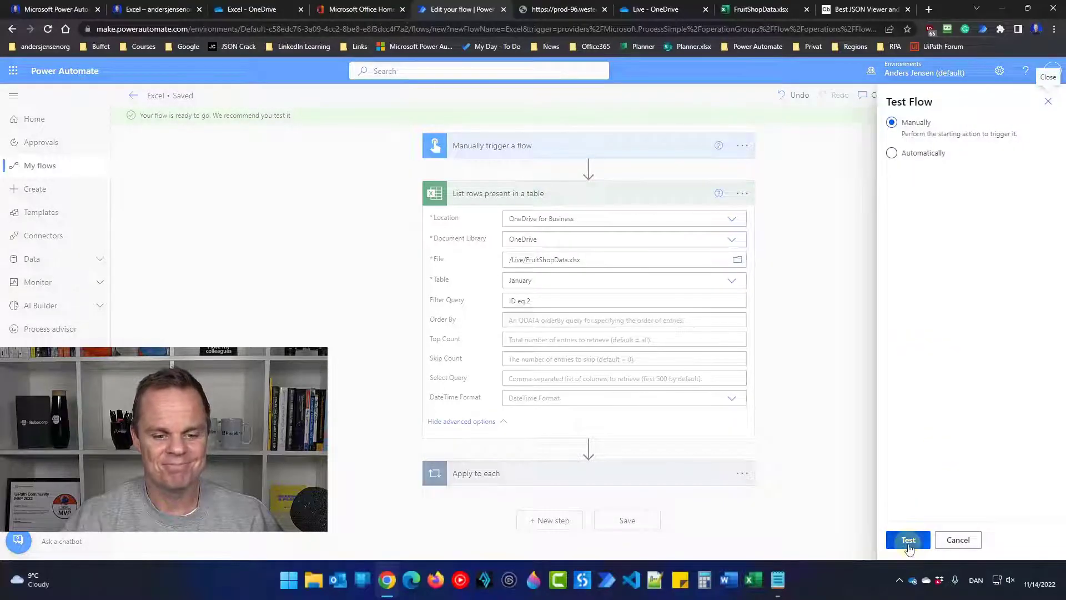
click(908, 547)
click(910, 541)
click(916, 544)
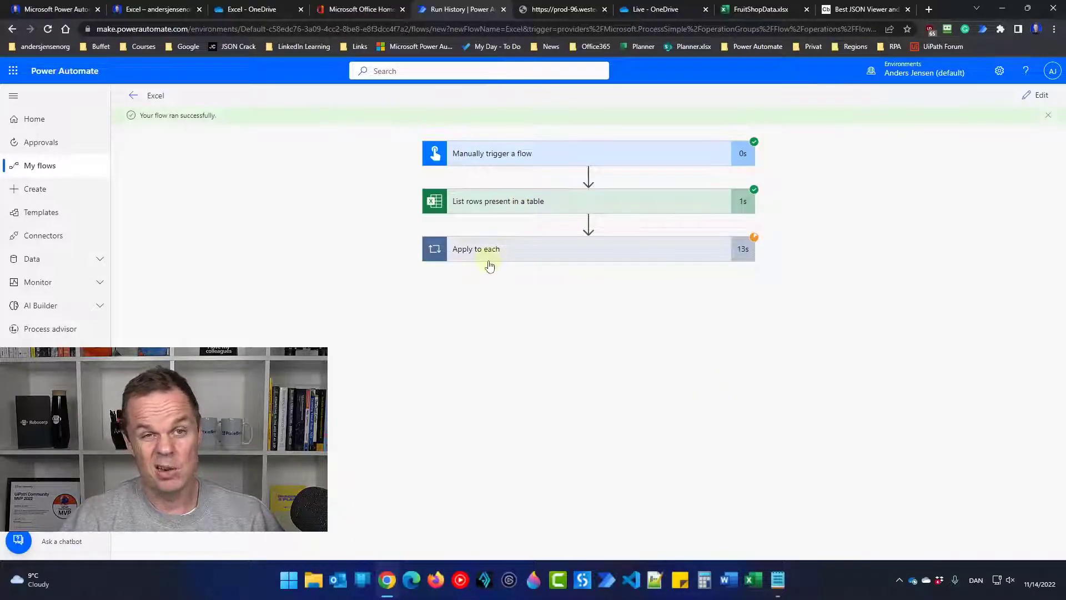
Open the raw outputs of the List rows present in a table action and examine the returned row data
click(508, 210)
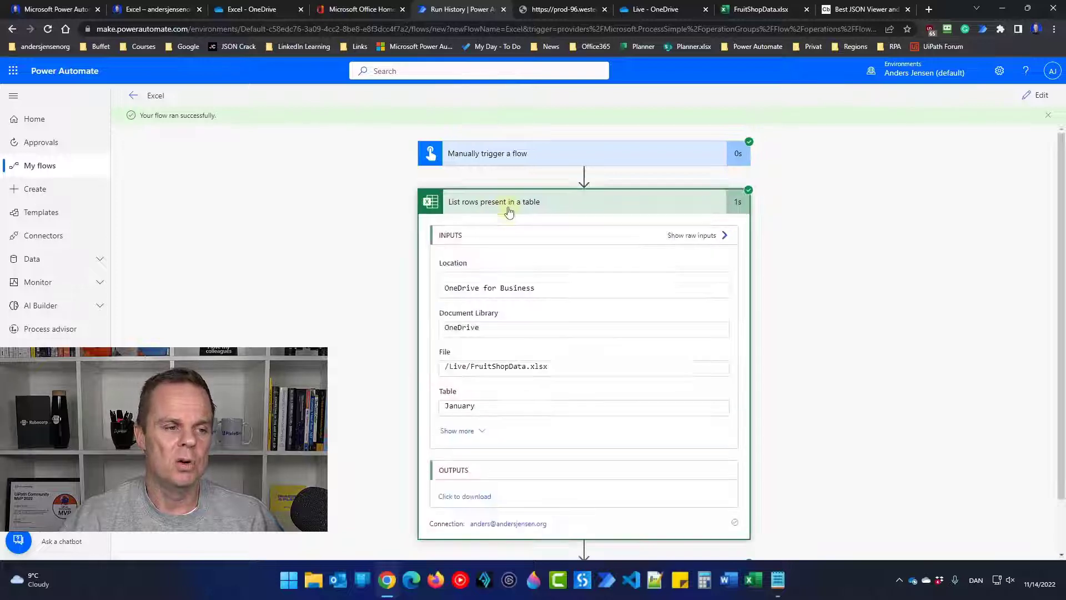
click(465, 497)
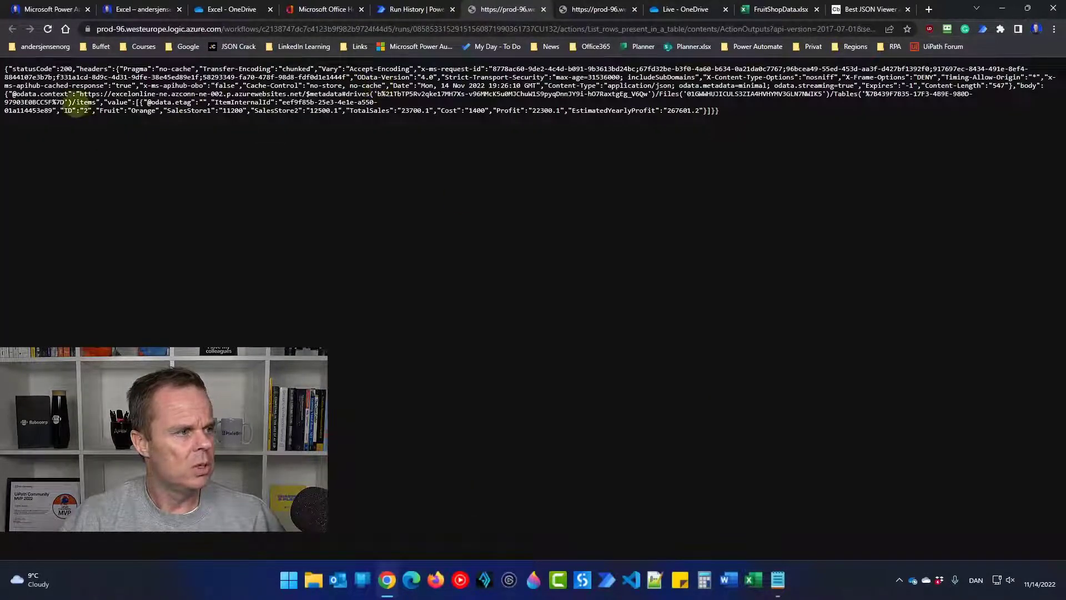
double_click(67, 110)
drag(67, 110, 754, 114)
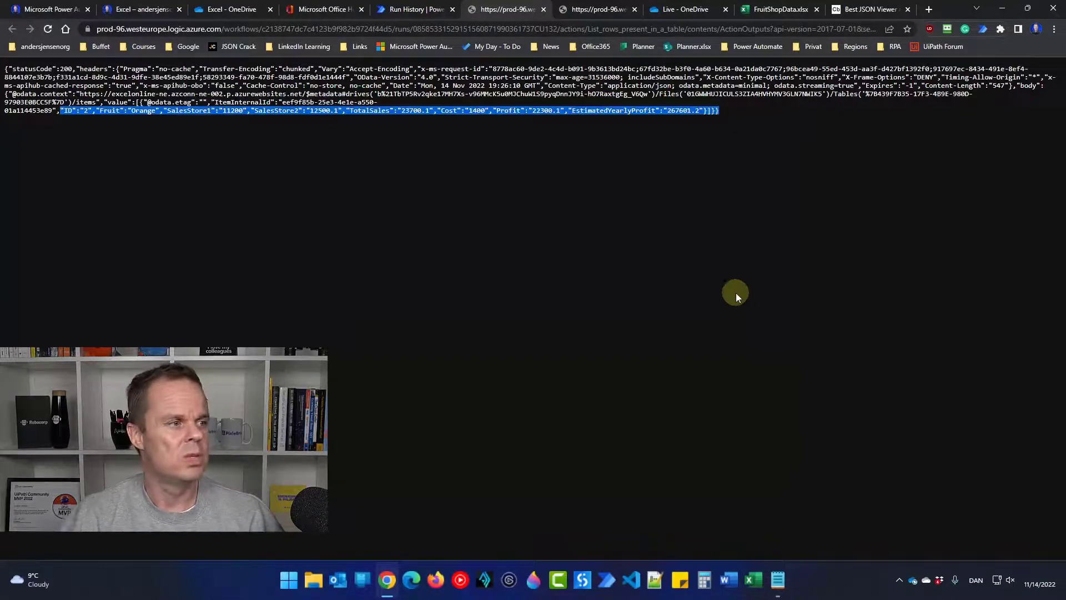
click(495, 315)
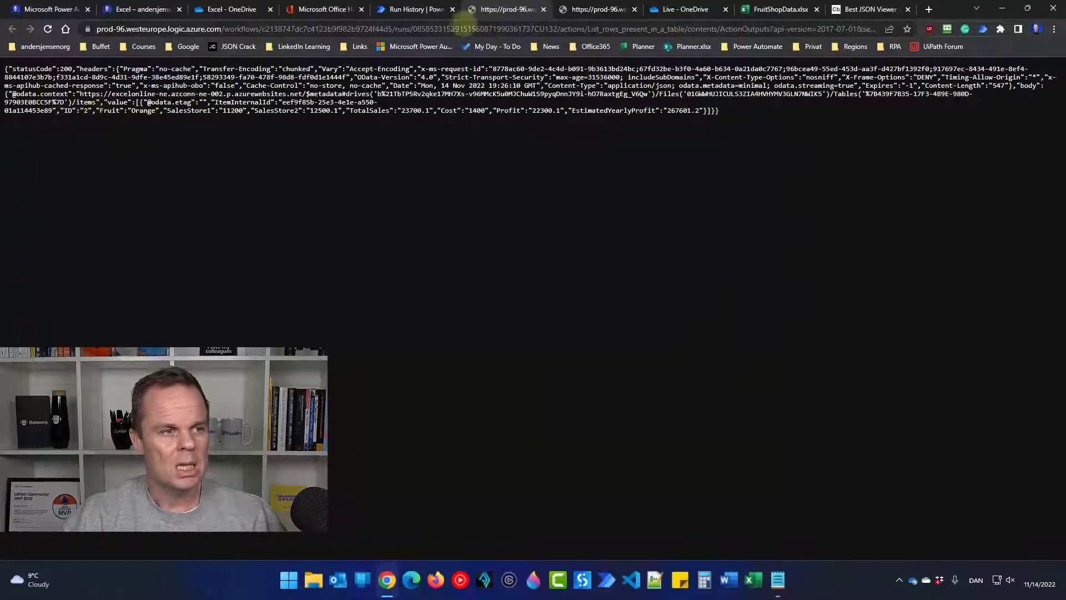
Return to the flow, open it for editing, and set the List rows Filter Query to endsWith(Fruit,'e')
click(414, 10)
click(1036, 97)
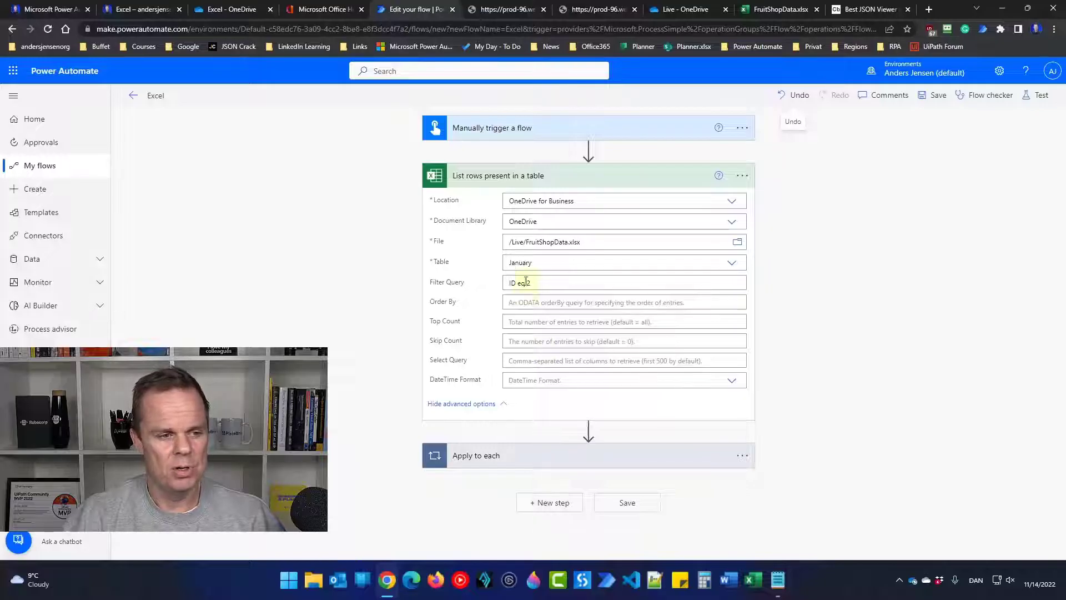
drag(543, 283, 444, 285)
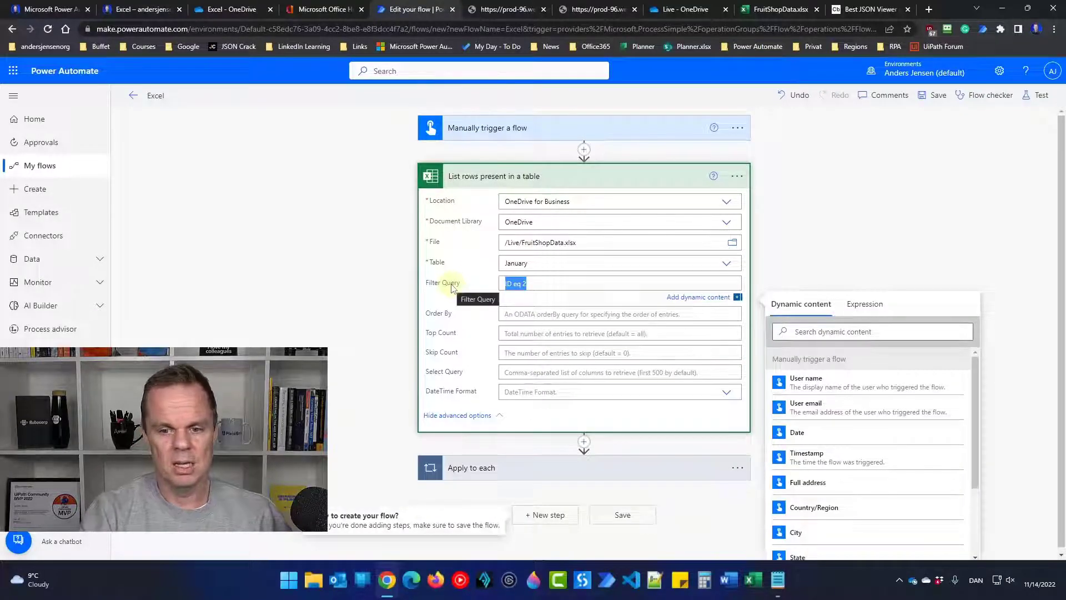
text(ends)
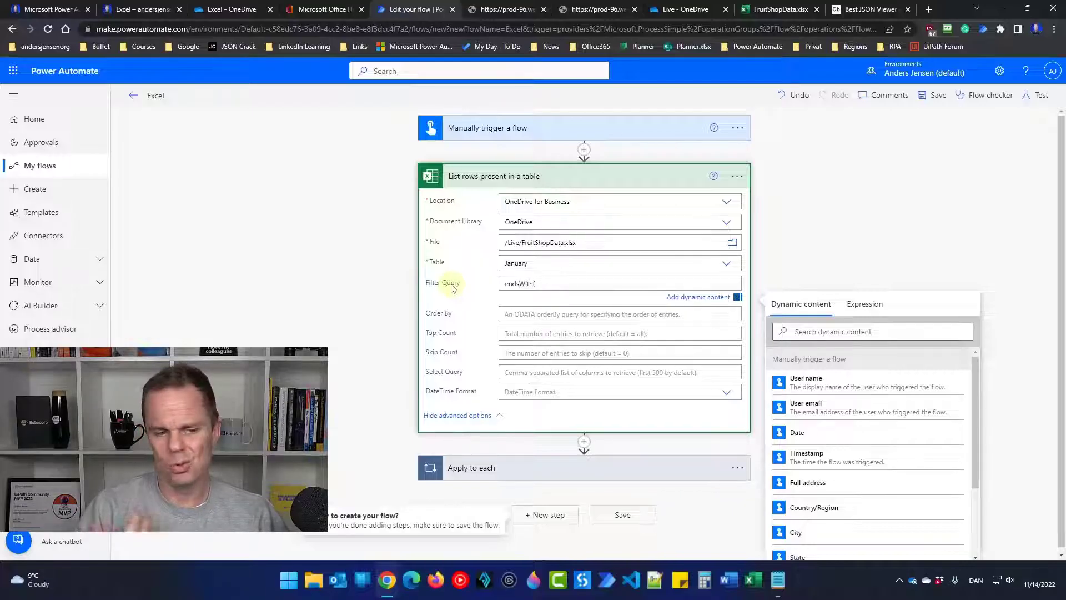
text(With()
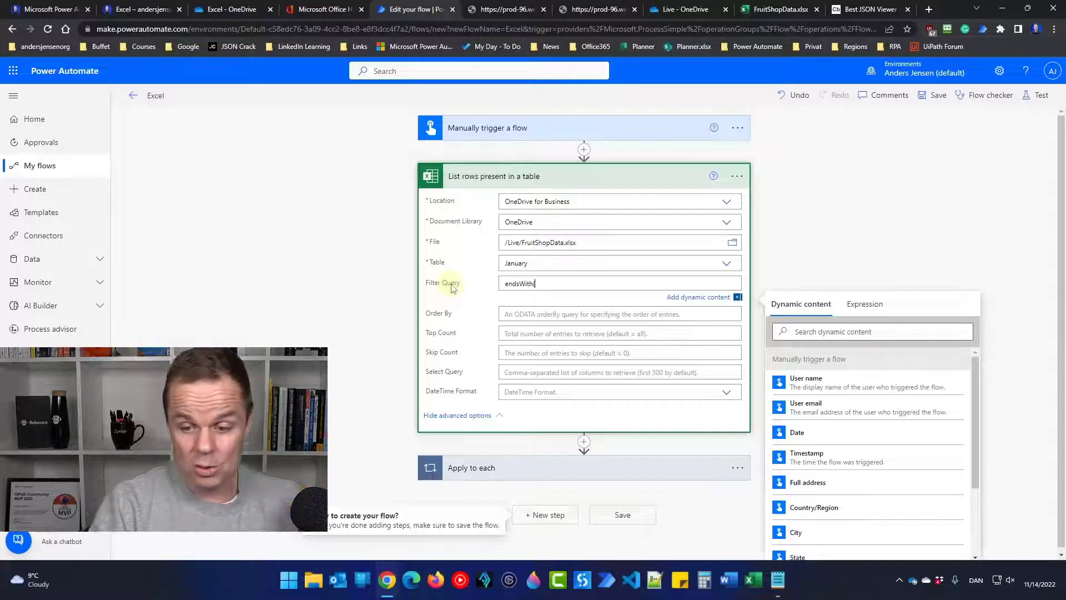
text(F)
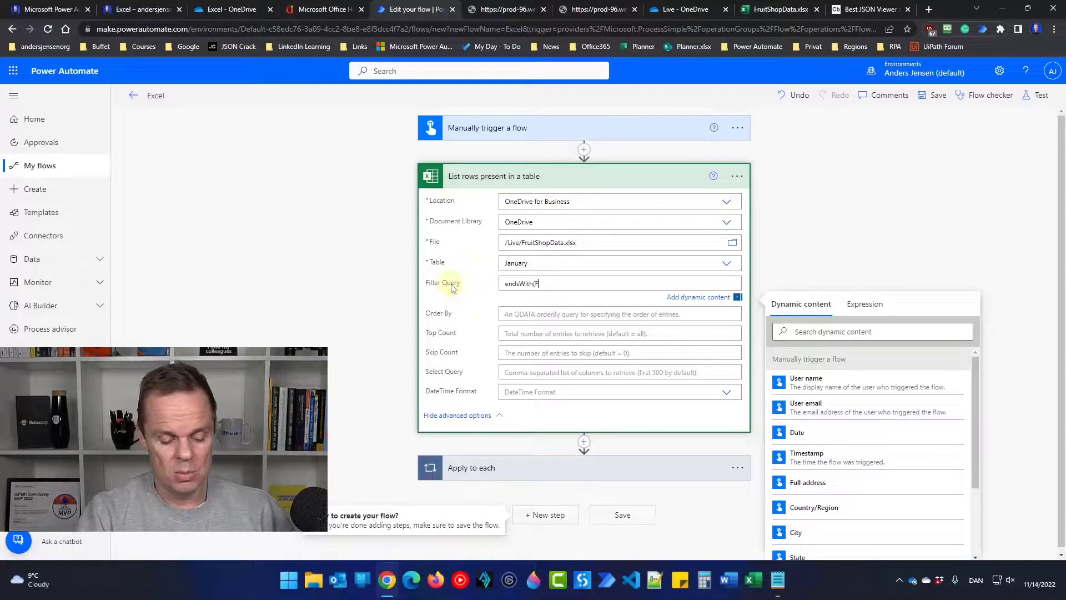
text(ruits,)
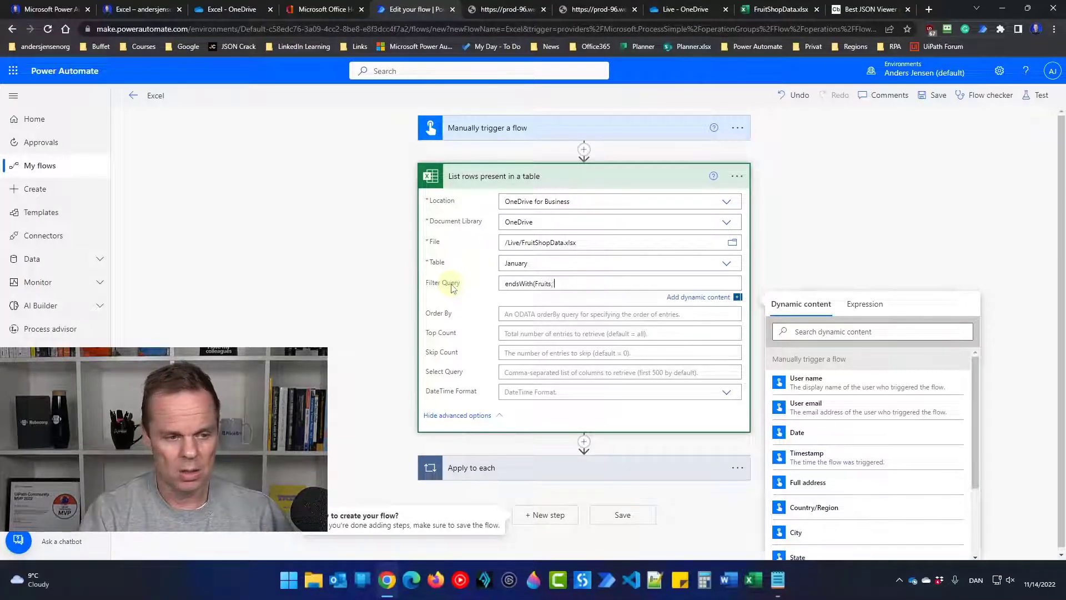
text('e')
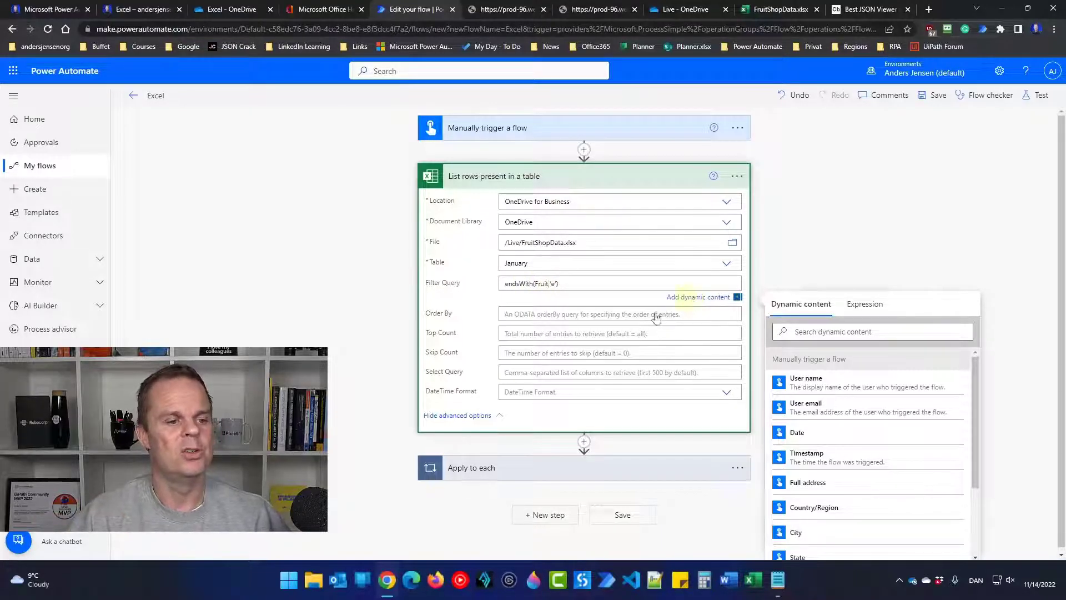
Save the flow with the endsWith filter and run it as a manual test
click(938, 95)
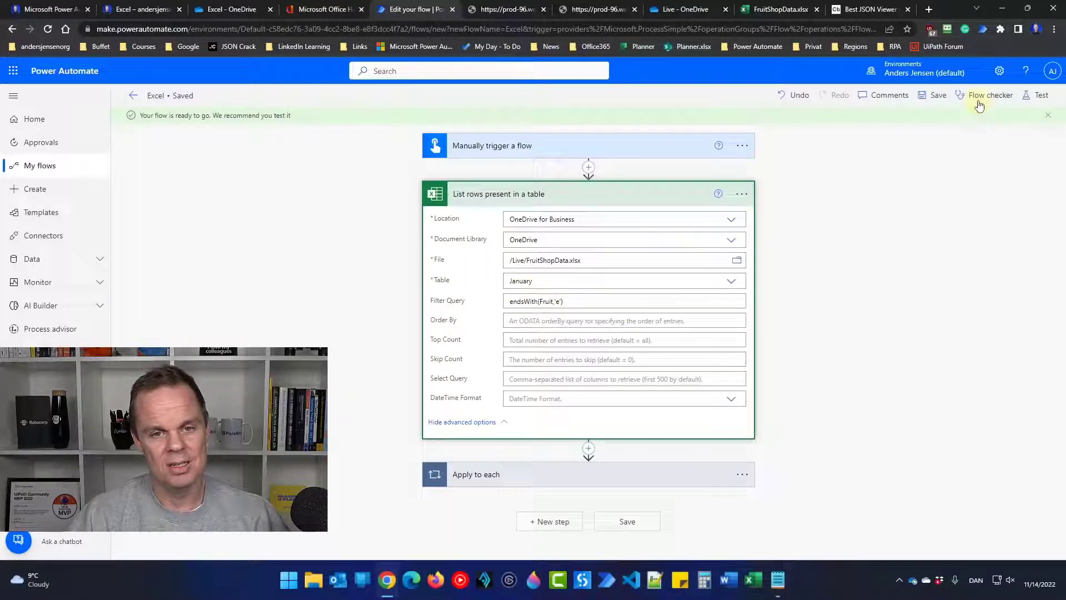
click(1036, 95)
click(914, 540)
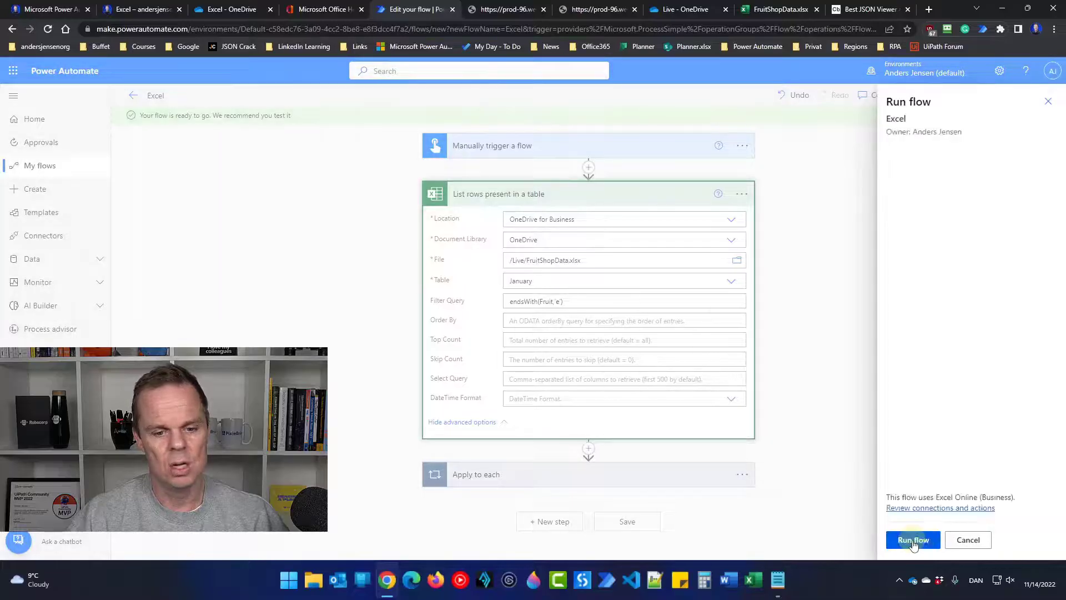
click(913, 541)
click(913, 541)
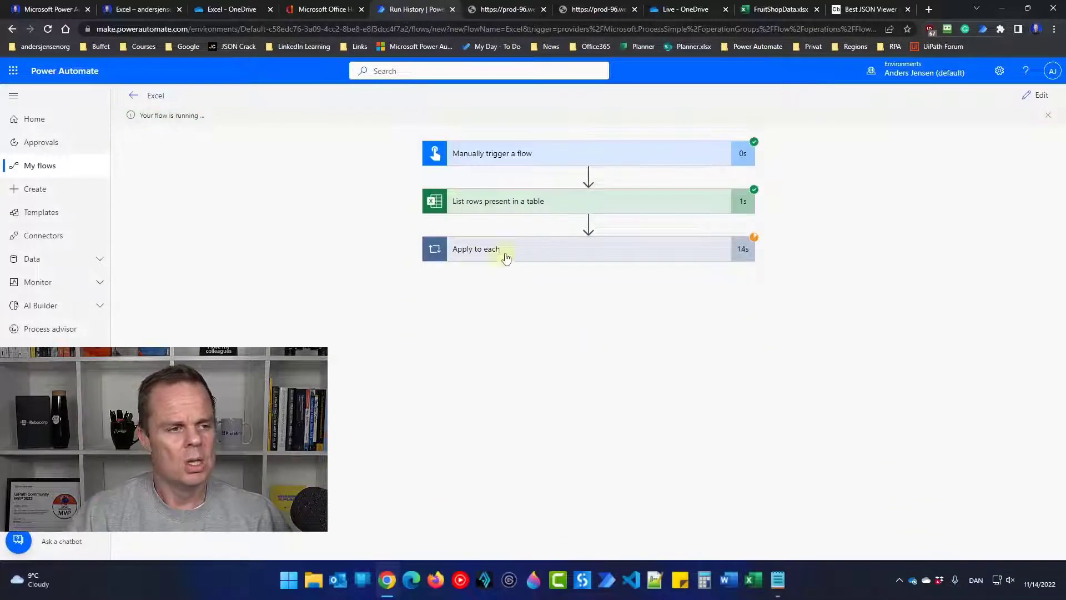
Inspect the raw outputs of List rows present in a table for the endsWith run, and close the output pages
click(508, 209)
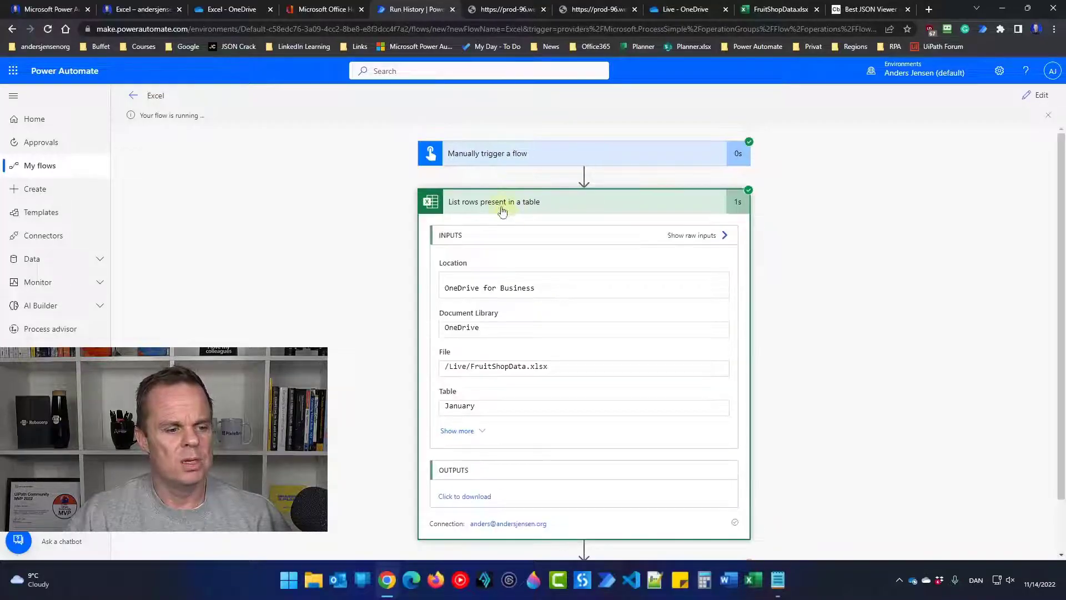
click(485, 497)
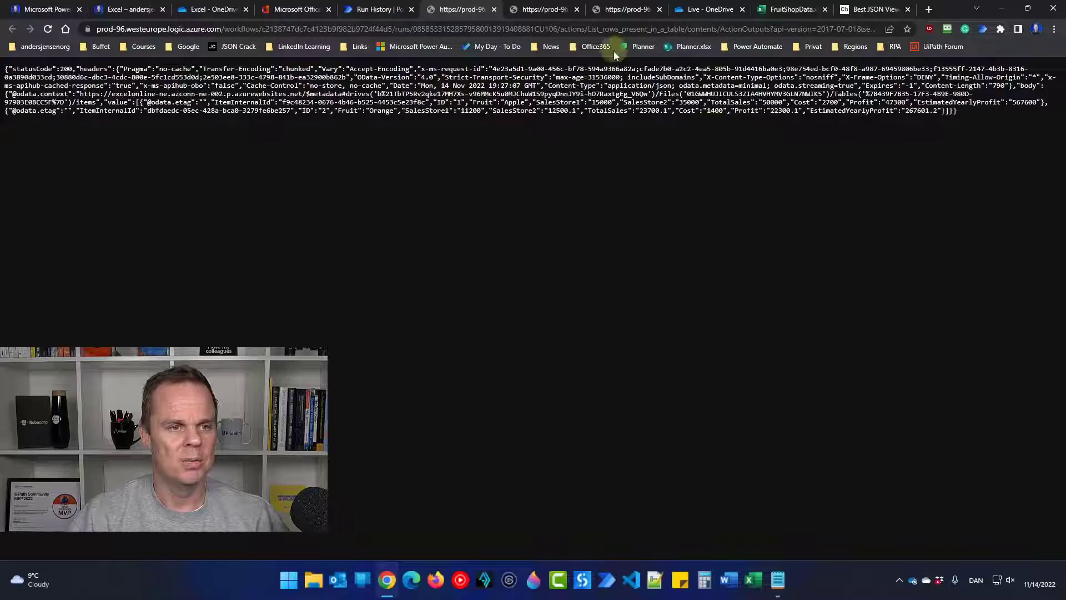
click(659, 10)
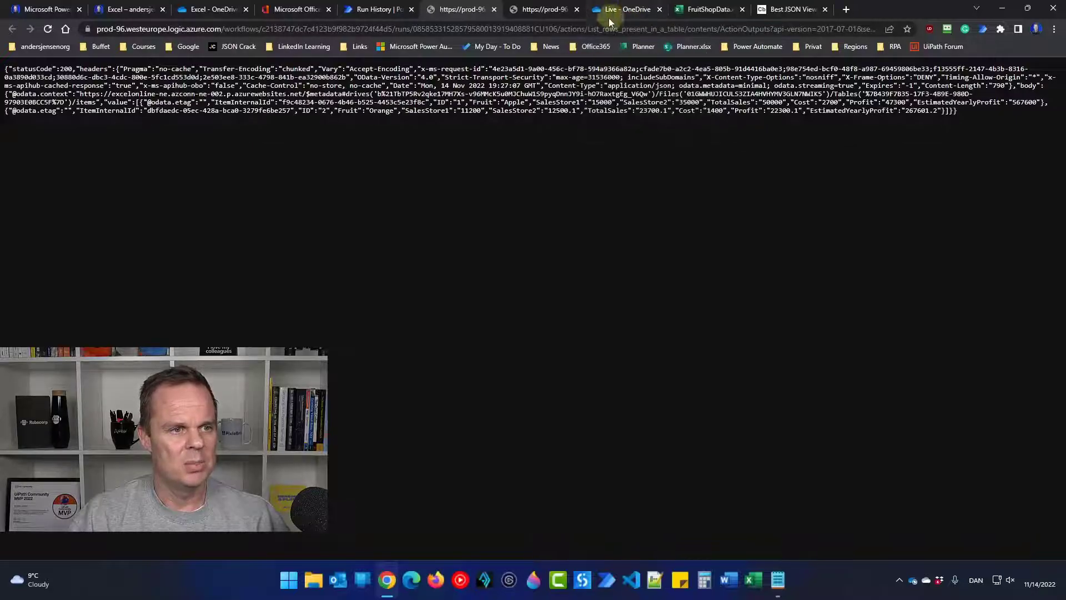
click(577, 9)
click(494, 9)
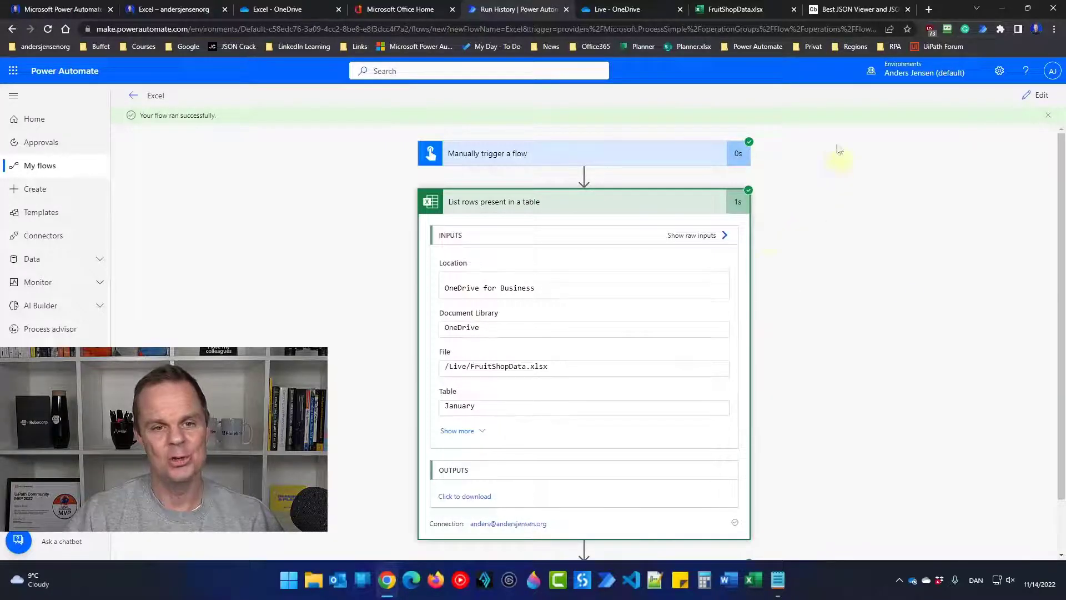
Reopen the flow for editing, clear the Filter Query of List rows present in a table, and collapse the action
click(1040, 100)
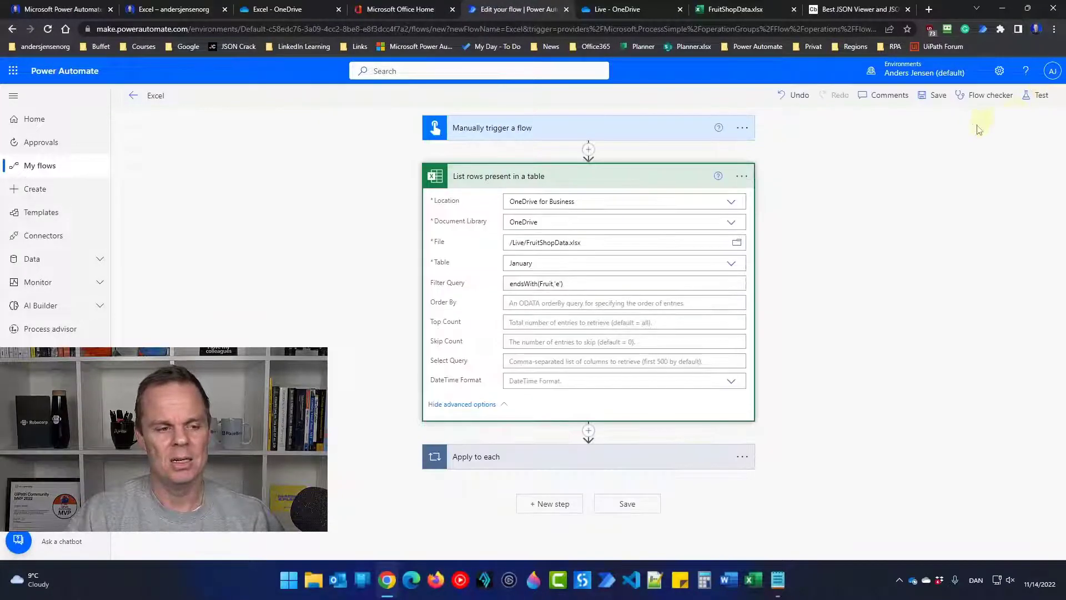
drag(563, 283, 455, 286)
key(BackSpace)
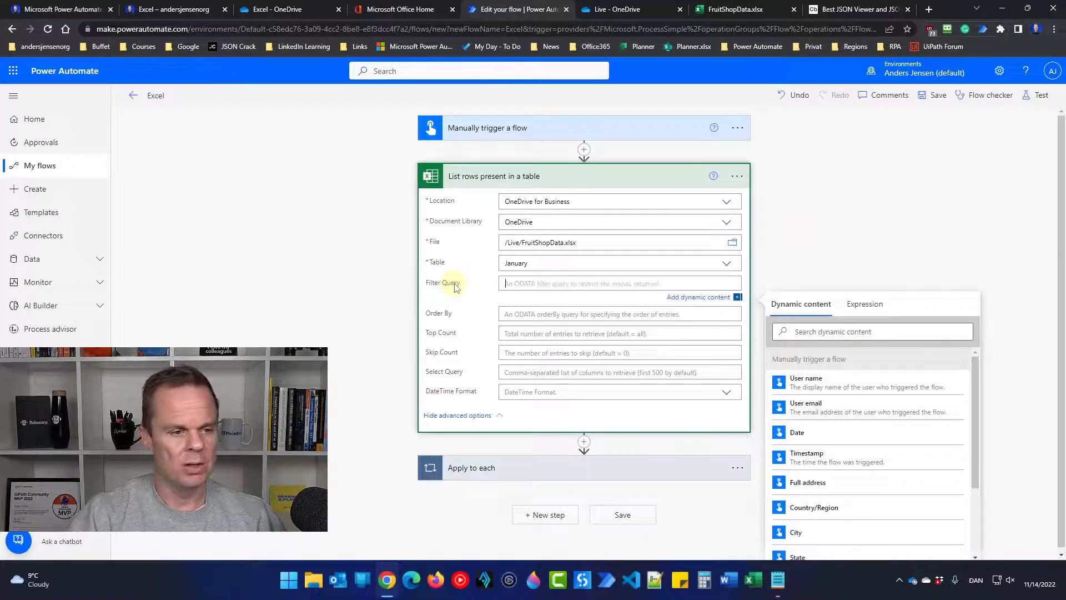
click(522, 182)
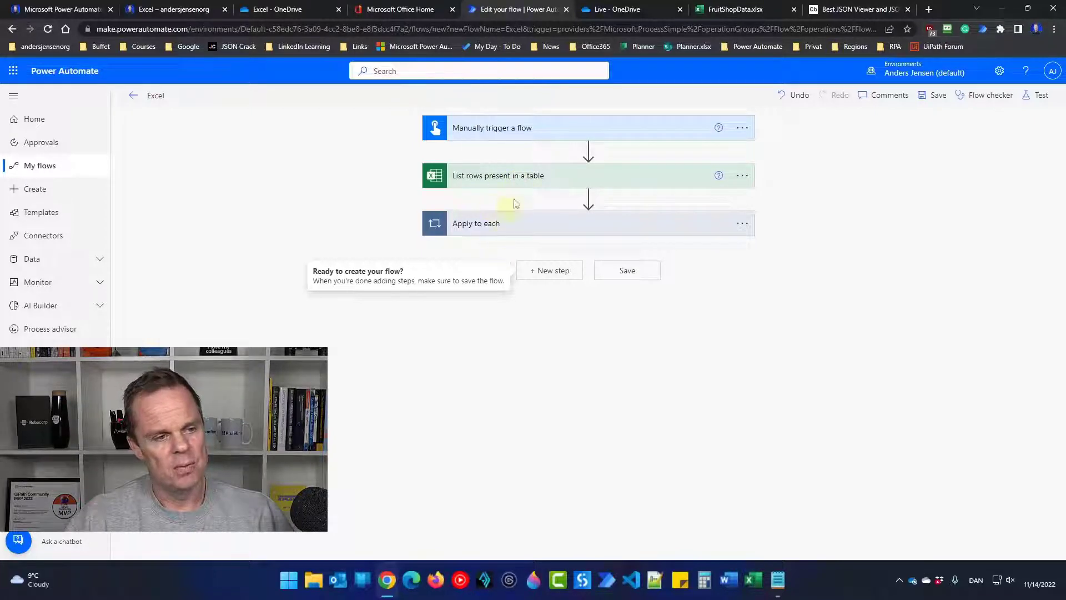
Insert a Filter array action between List rows present in a table and Apply to each, with the List rows value as its From input
click(492, 226)
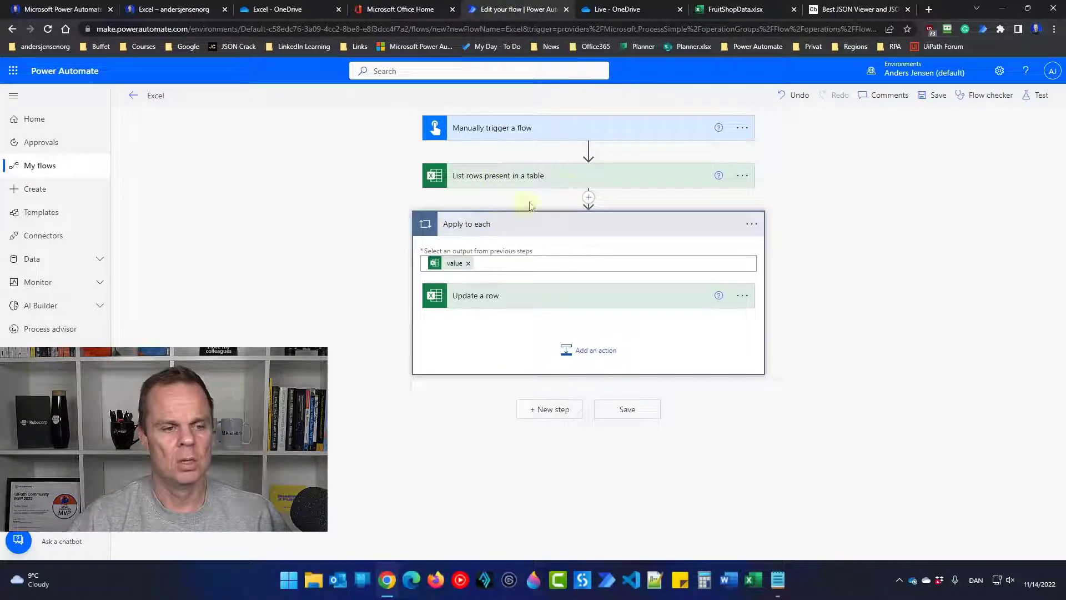
click(588, 198)
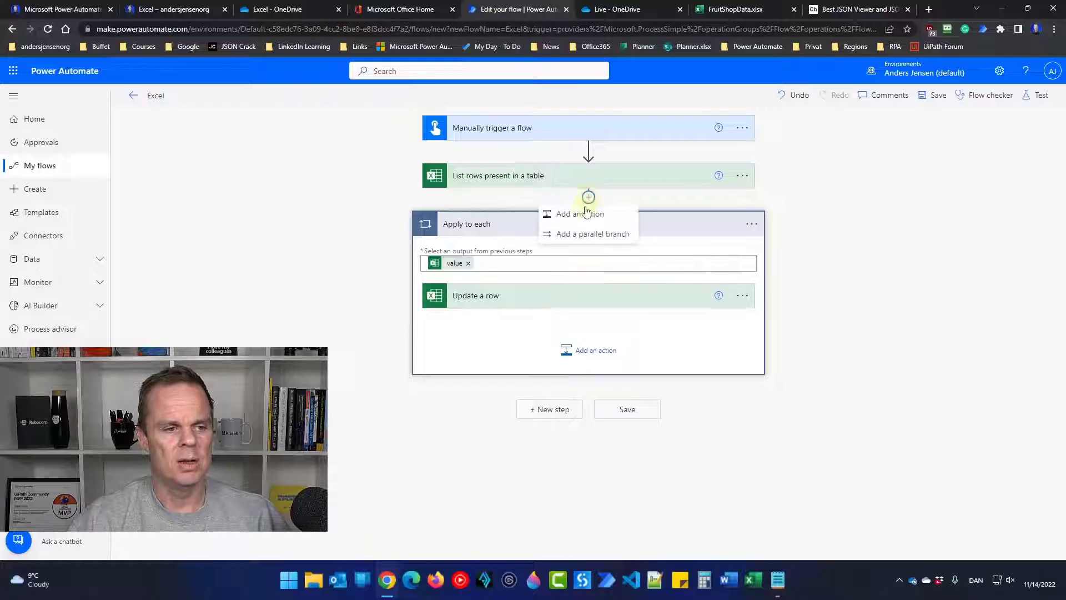
click(580, 211)
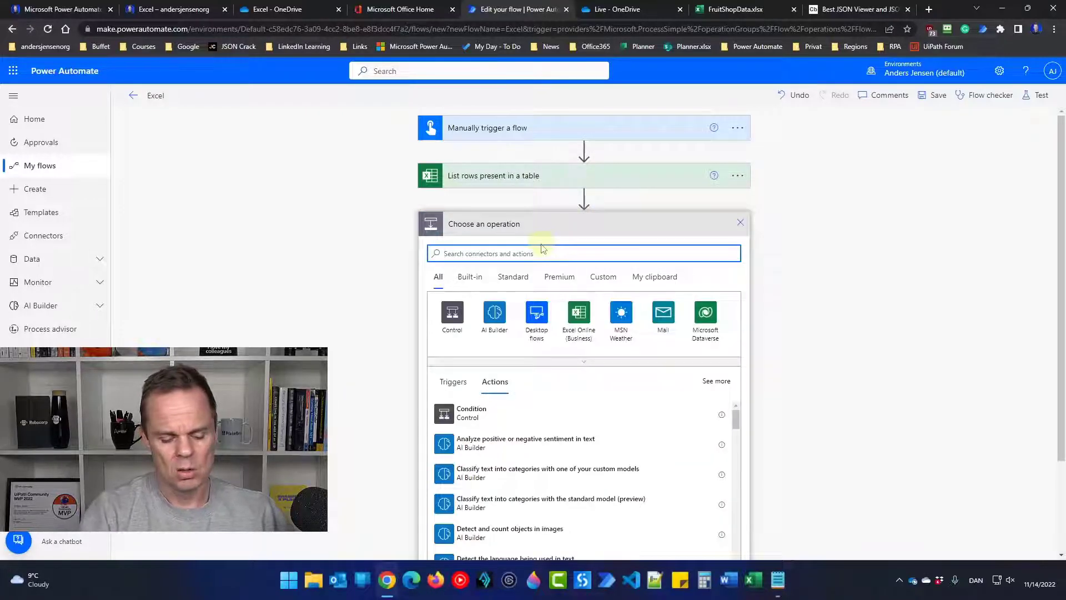
text(filter)
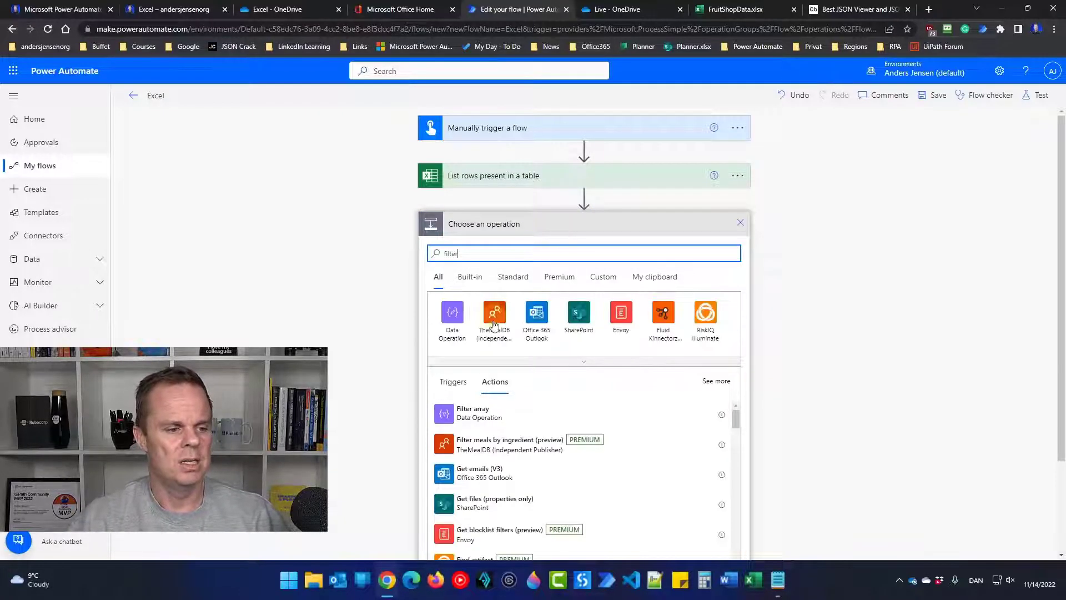
click(481, 412)
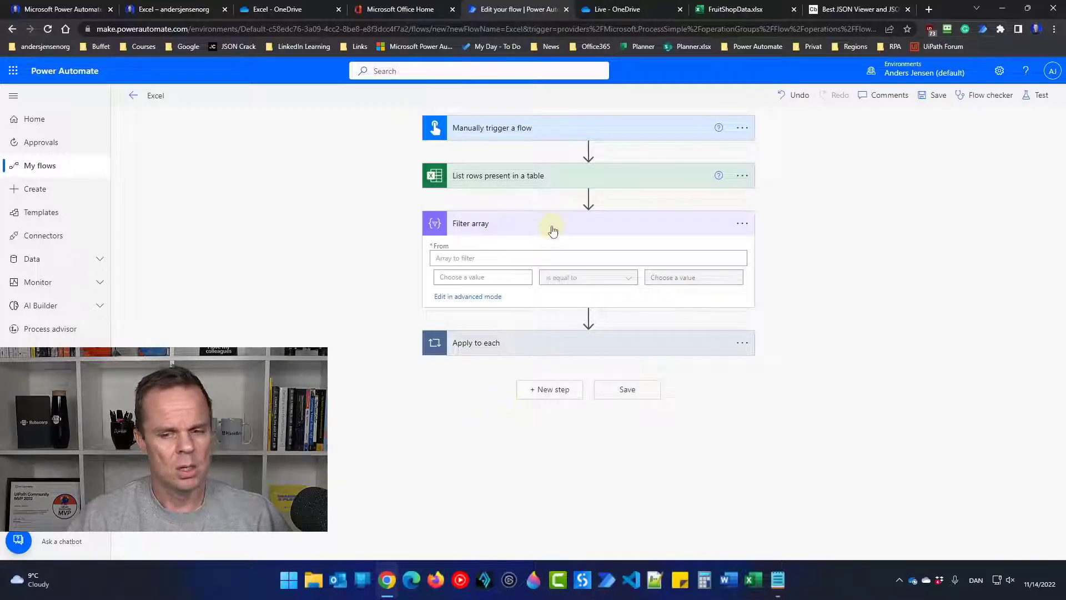
click(487, 259)
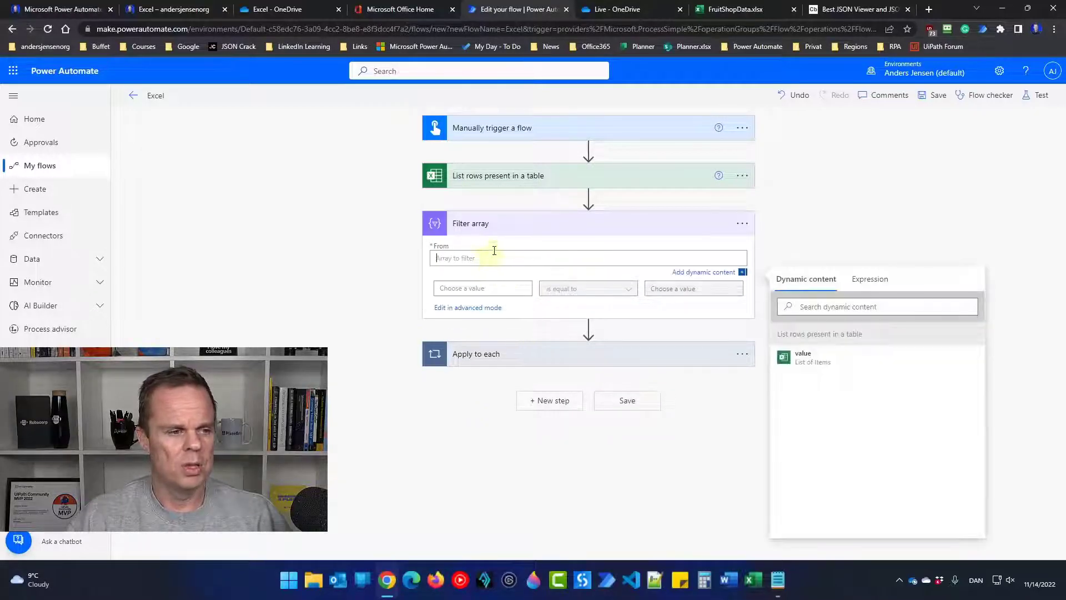
click(805, 358)
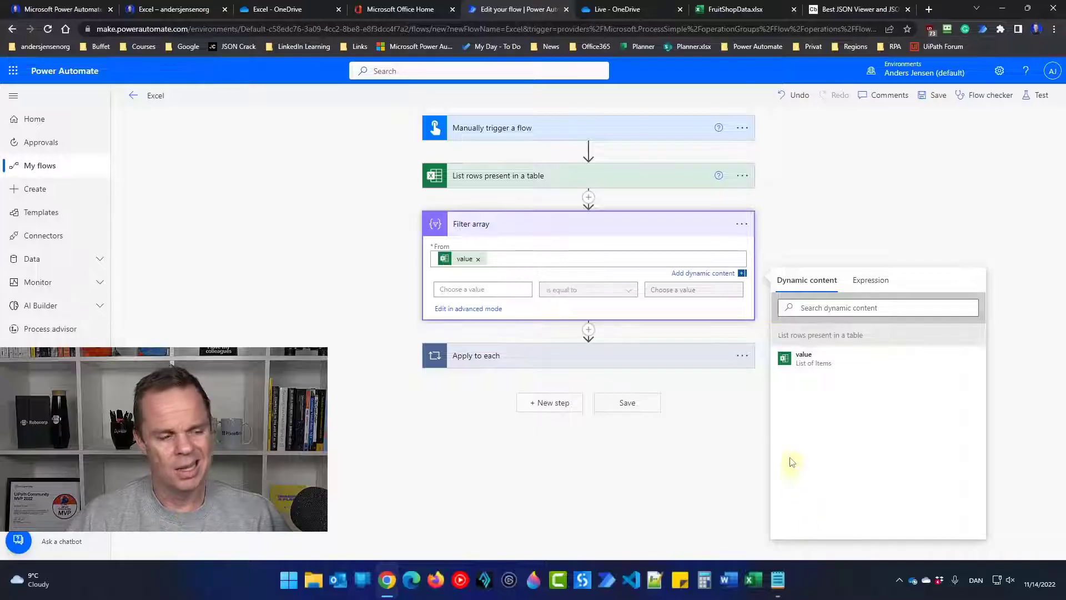
Switch the Filter array condition to advanced mode and clear its default equals expression
click(467, 309)
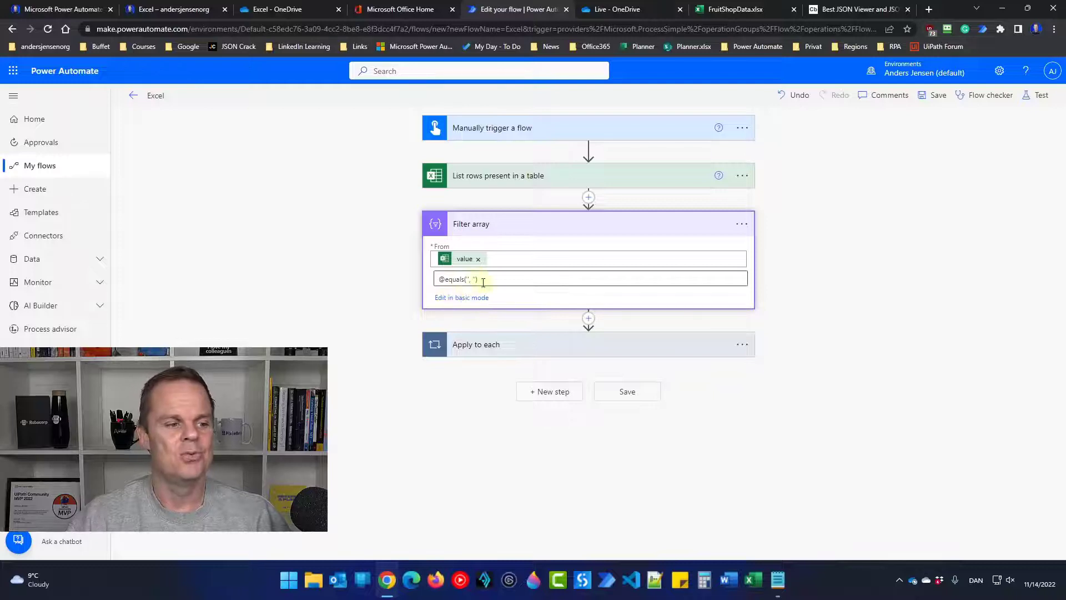
drag(478, 279, 416, 283)
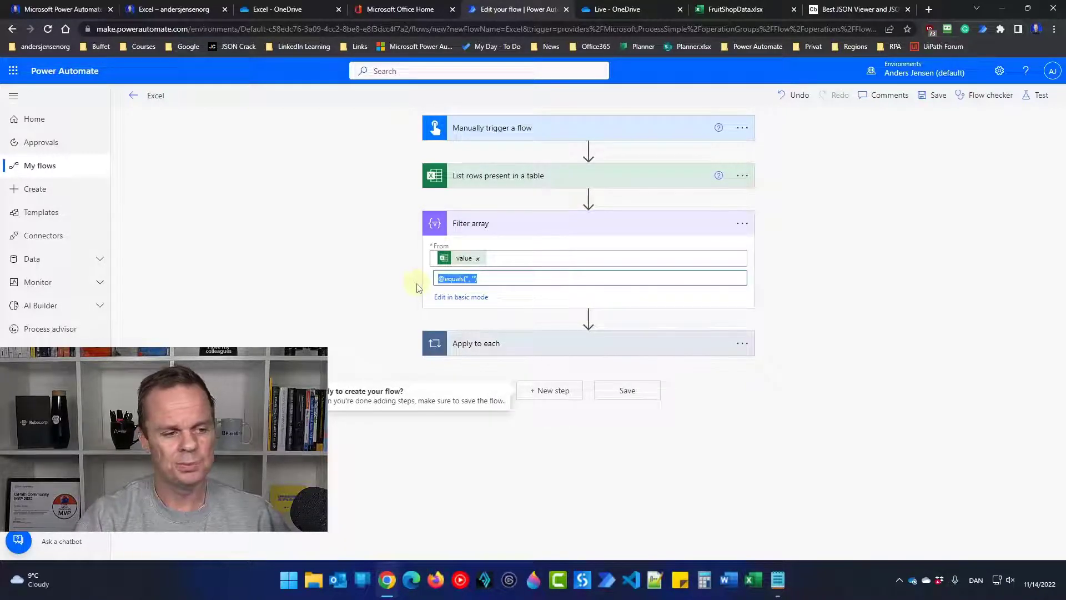
key(BackSpace)
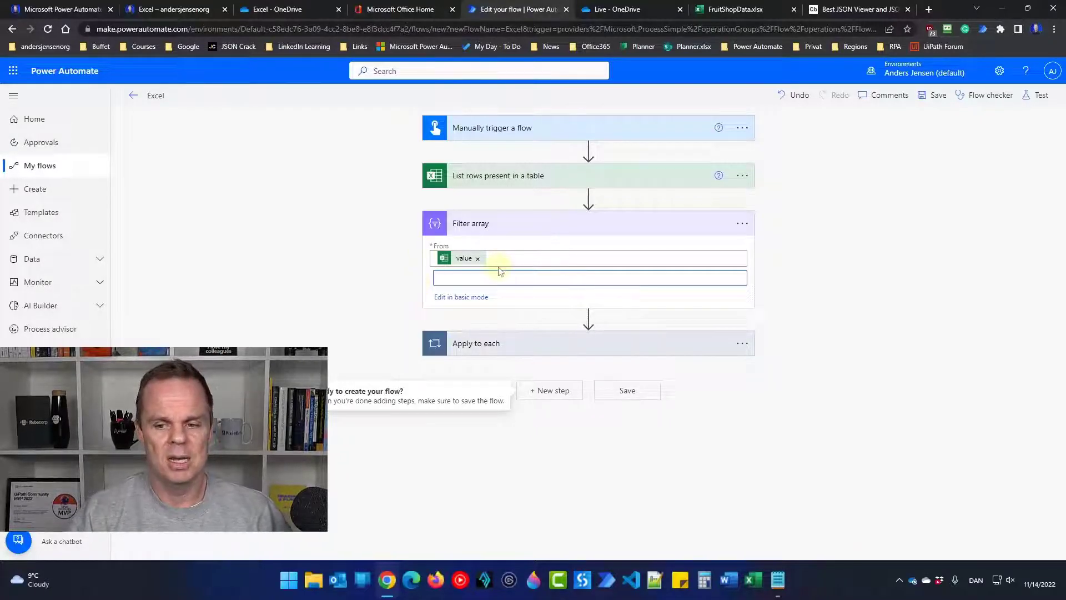
Switch to Notepad and add the note "Get rows where SalesStore > 11000" below the existing expressions
click(778, 588)
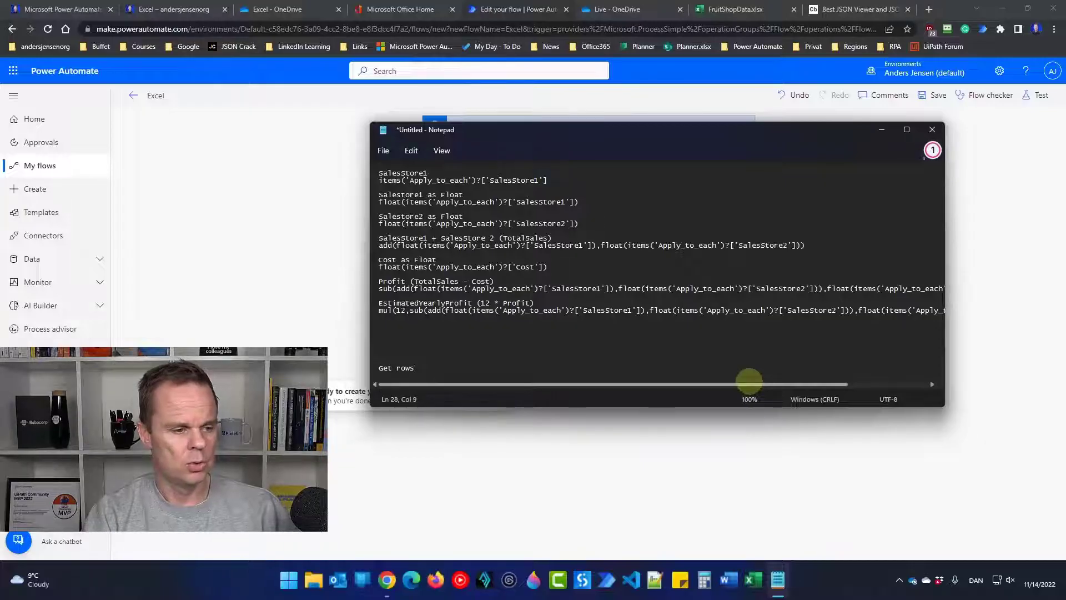
text(Sale)
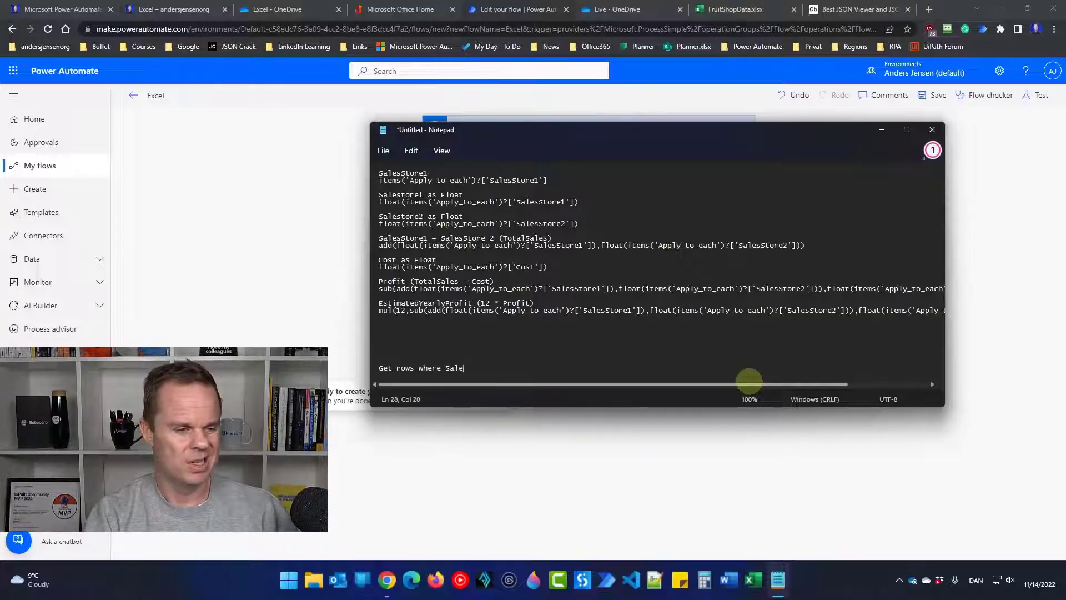
text(sStore > 11000)
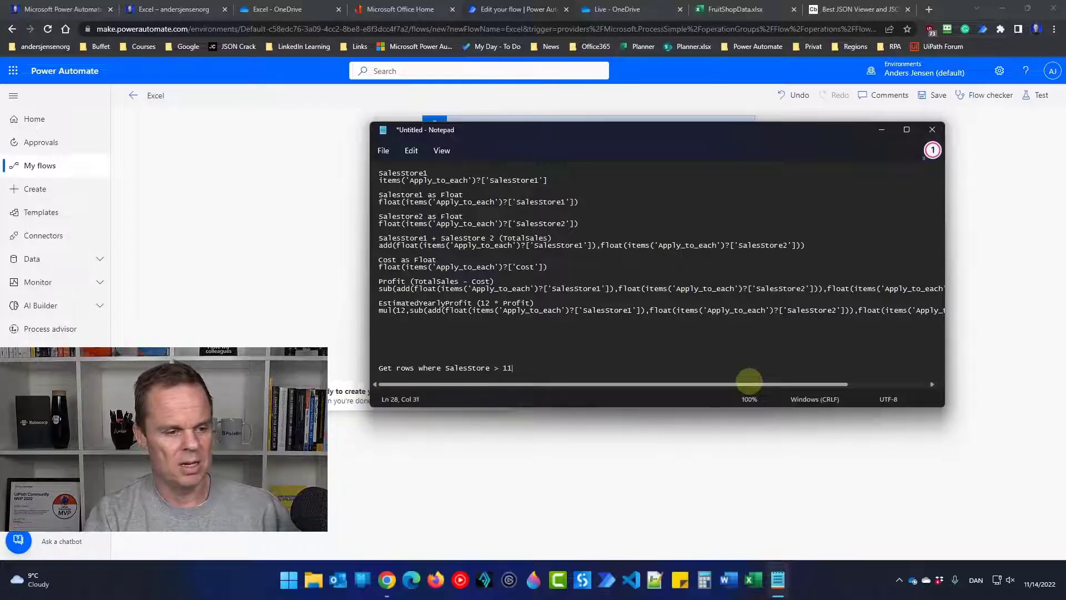
click(734, 11)
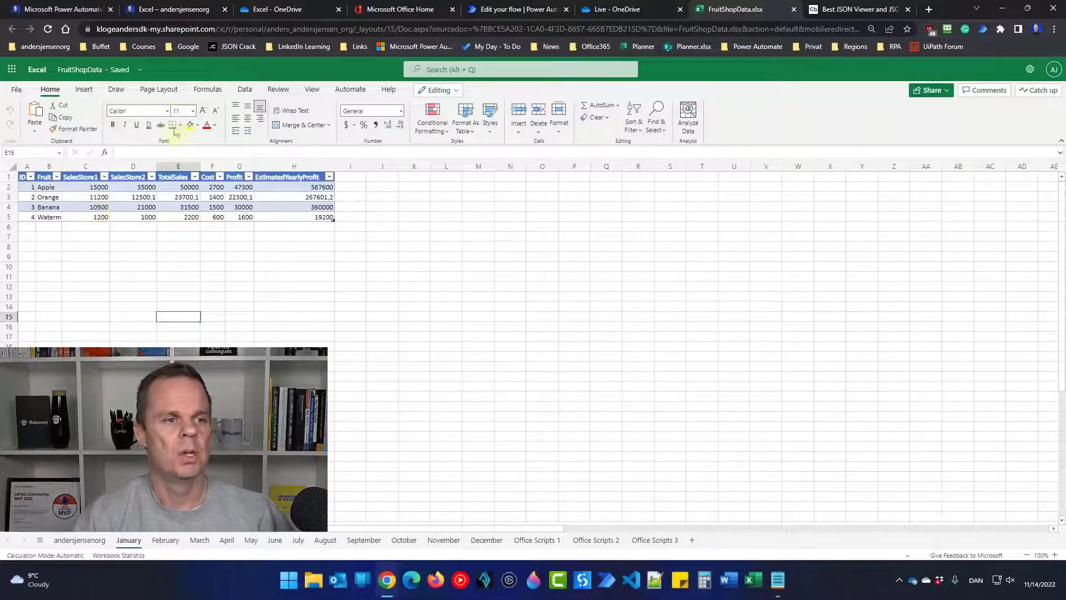
click(778, 583)
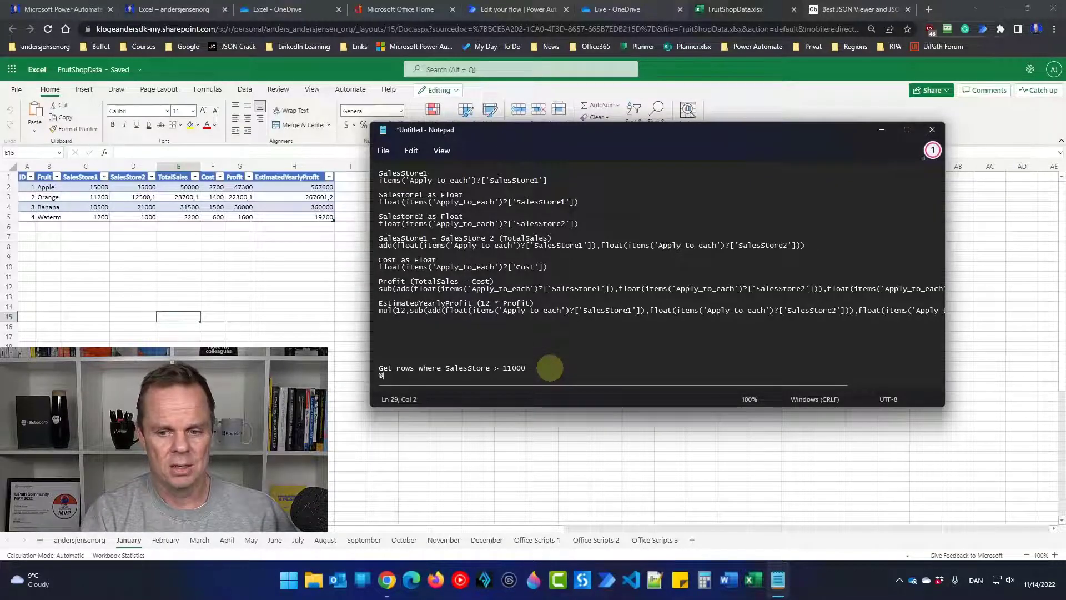
text(greater(,)
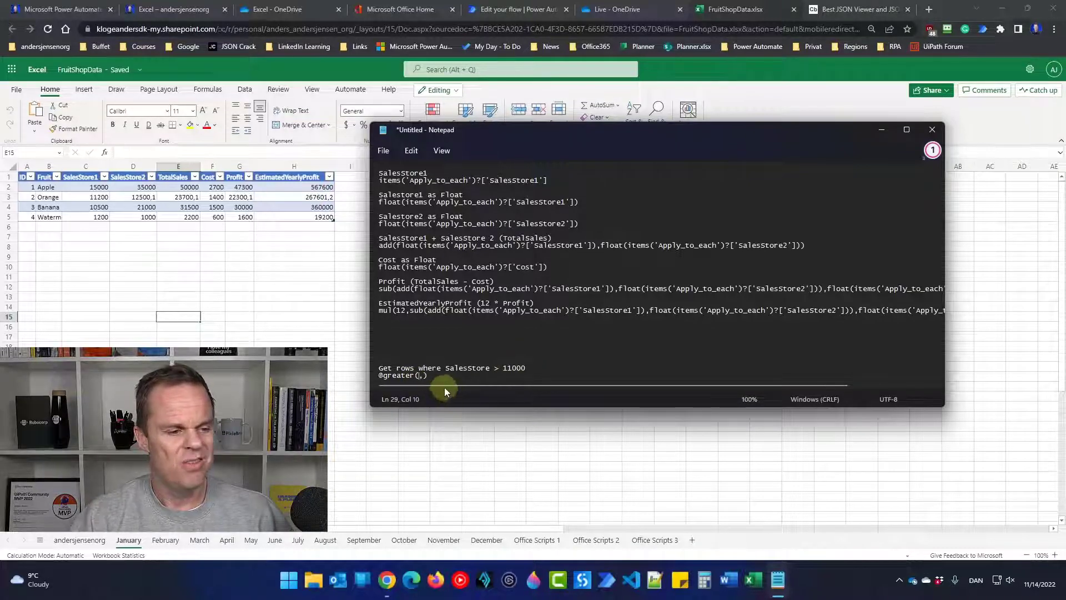
click(491, 368)
text(1)
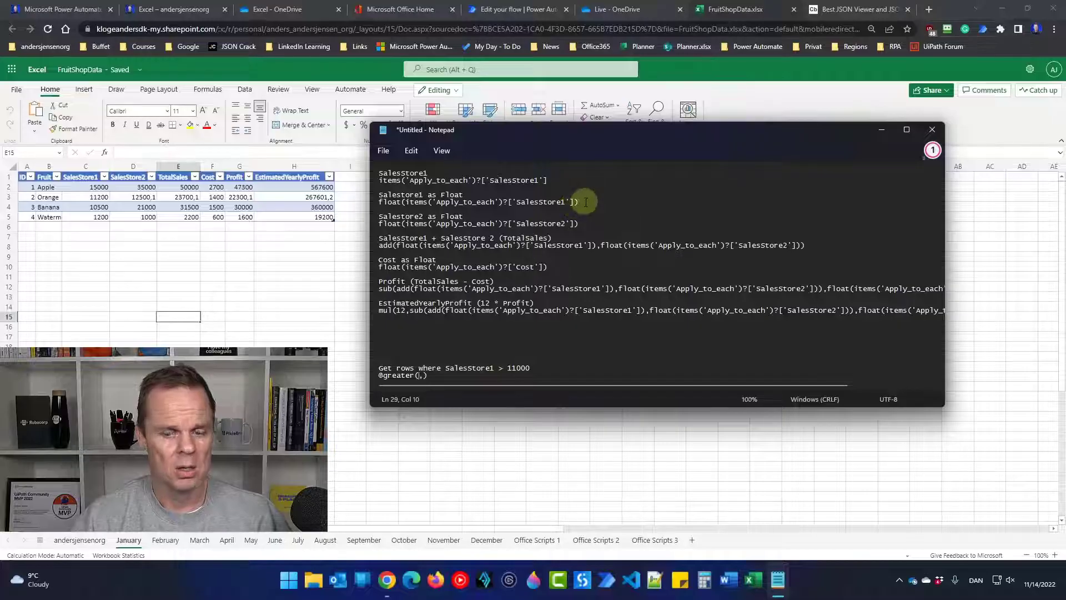
drag(580, 201, 374, 204)
key(ctrl+c)
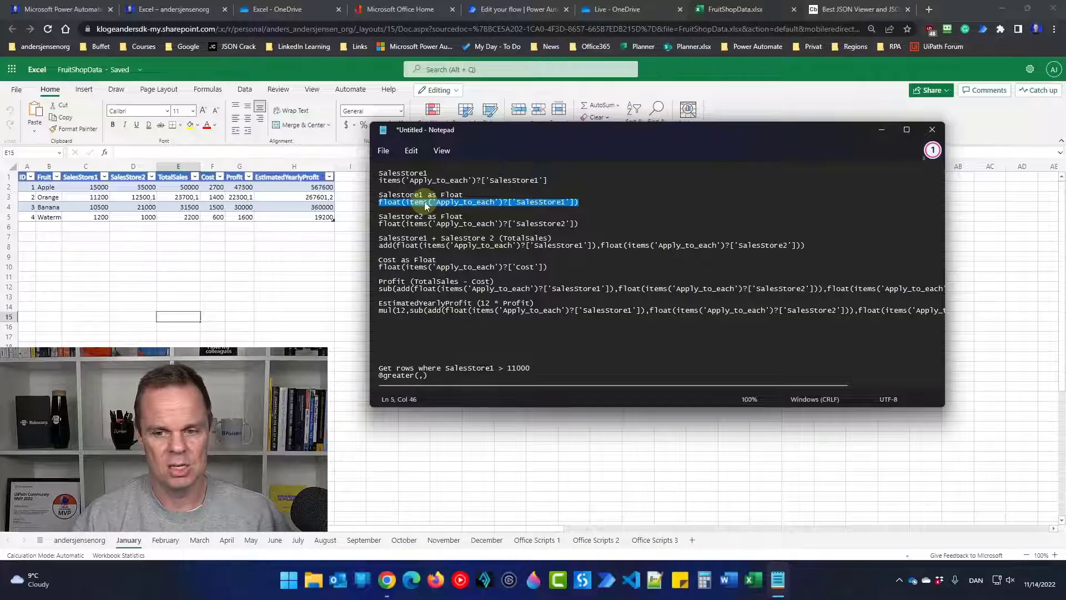
click(421, 376)
key(ctrl+v)
click(467, 375)
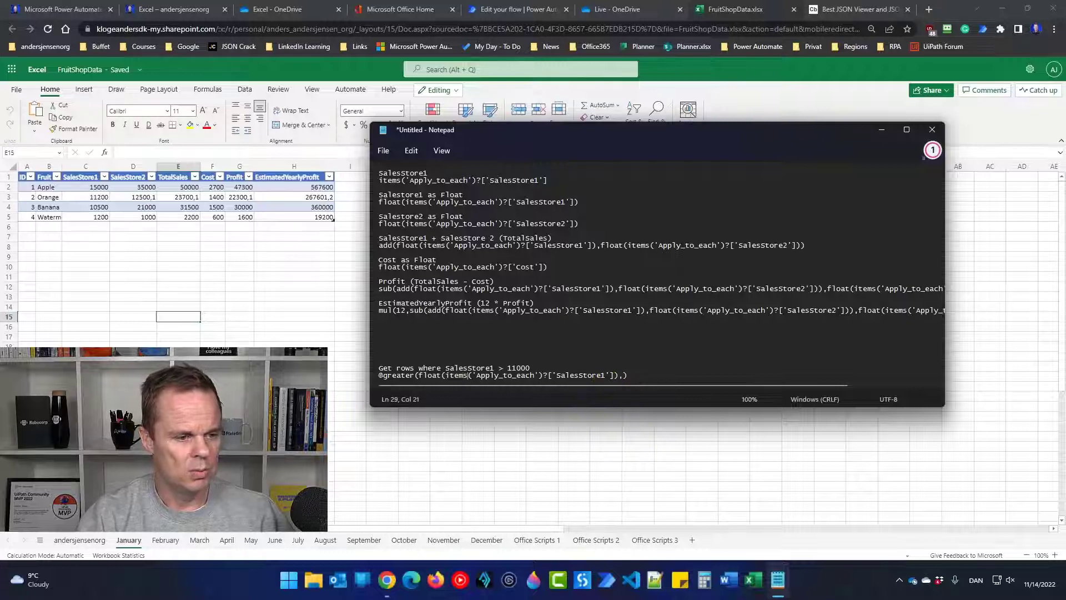
key(BackSpace)
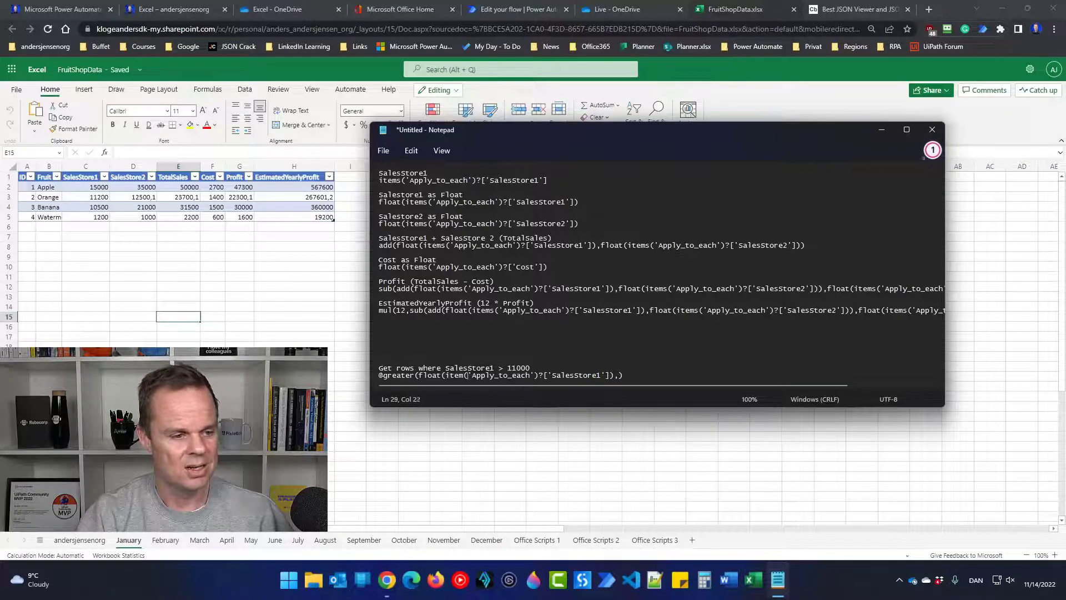
key(BackSpace)
key(BackSpace)
key(BackSpace)
key(BackSpace)
key(BackSpace)
key(BackSpace)
key(BackSpace)
key(BackSpace)
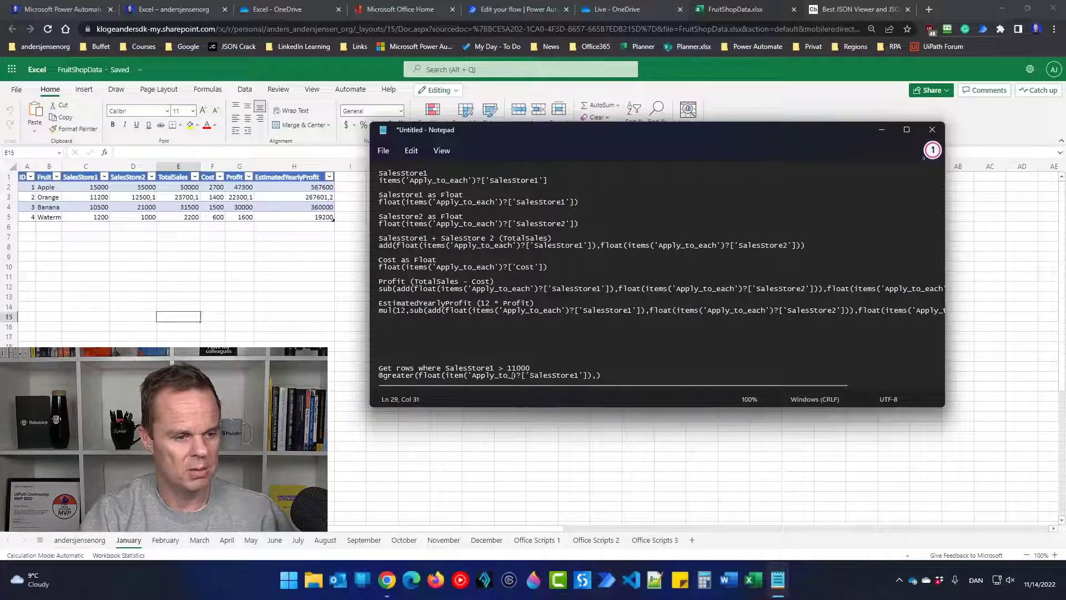
key(BackSpace)
key(BackSpace)
key(BackSpace)
key(BackSpace)
key(BackSpace)
key(BackSpace)
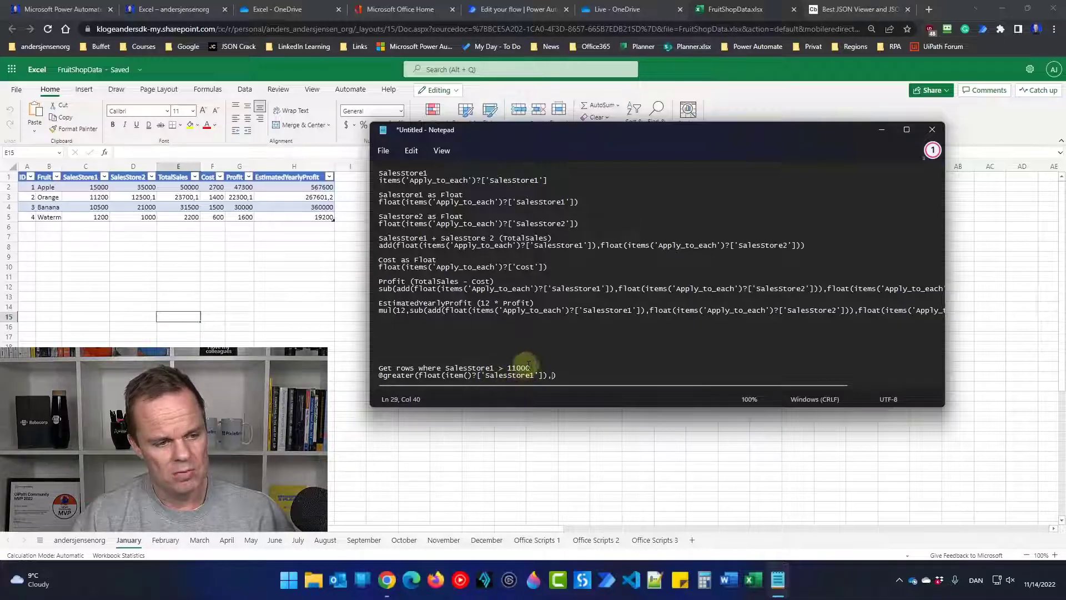
double_click(509, 367)
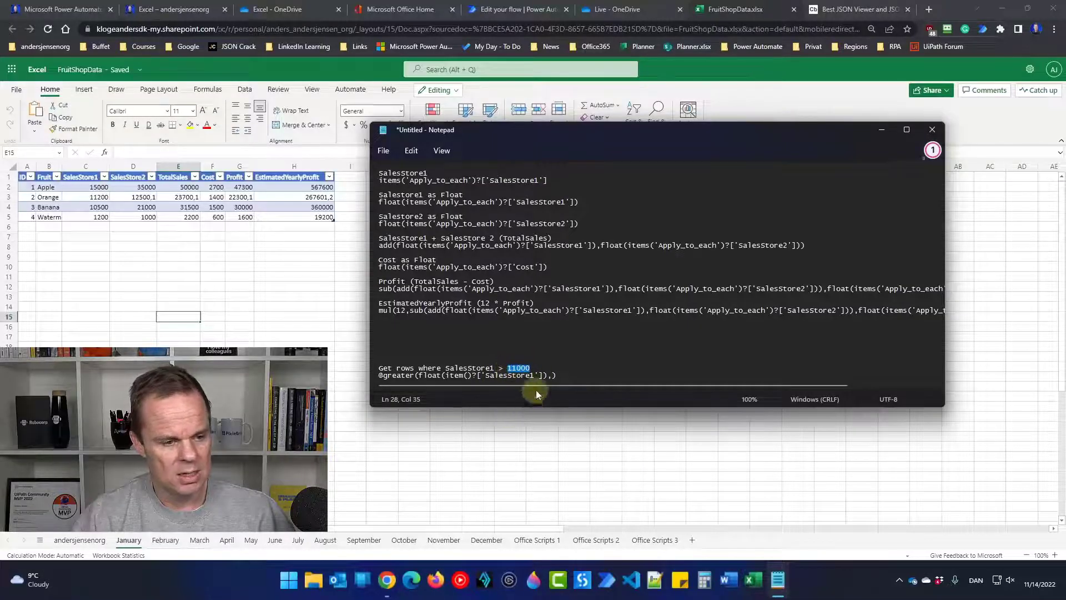
key(ctrl+c)
click(549, 375)
key(ctrl+v)
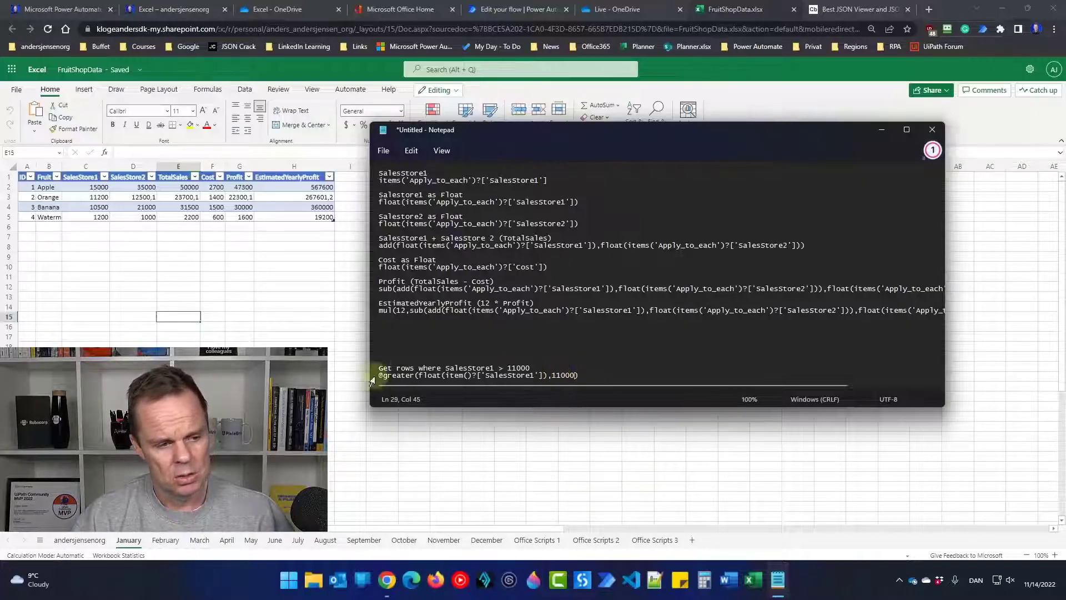
drag(580, 375, 376, 389)
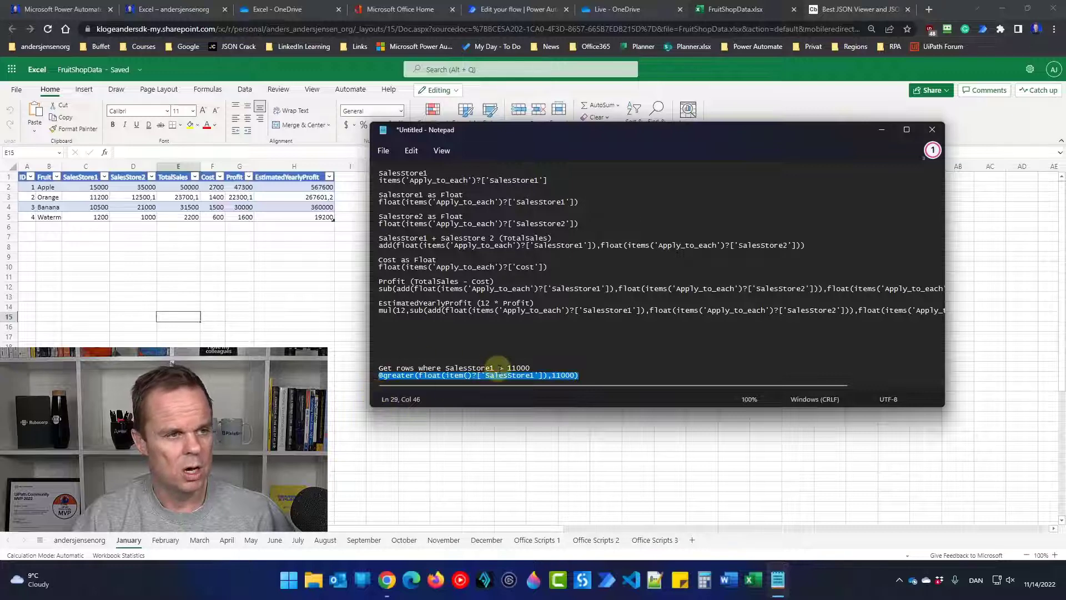
click(517, 9)
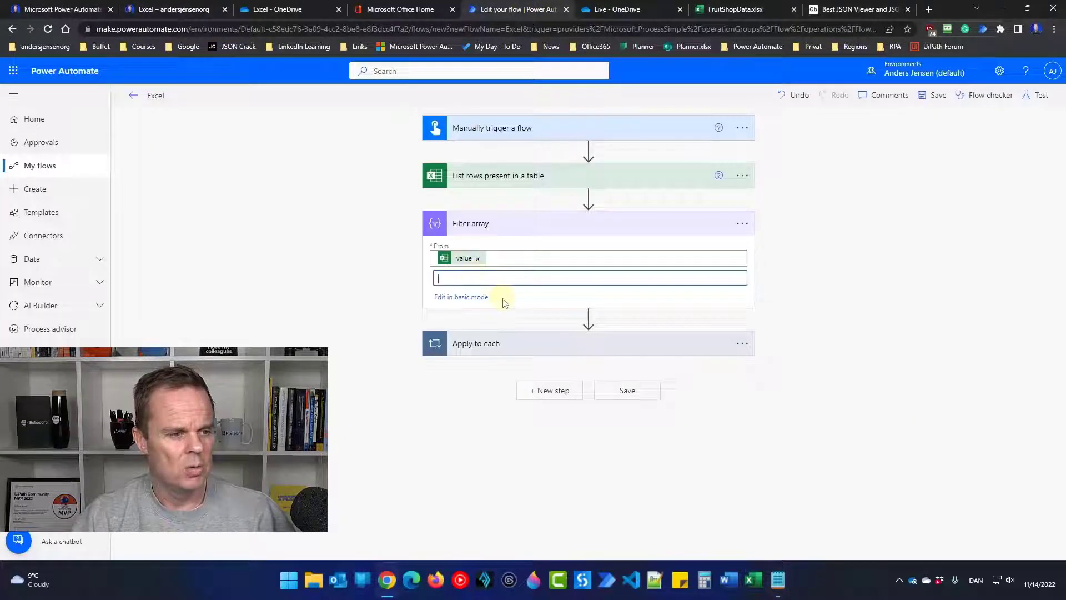
key(ctrl+v)
click(932, 96)
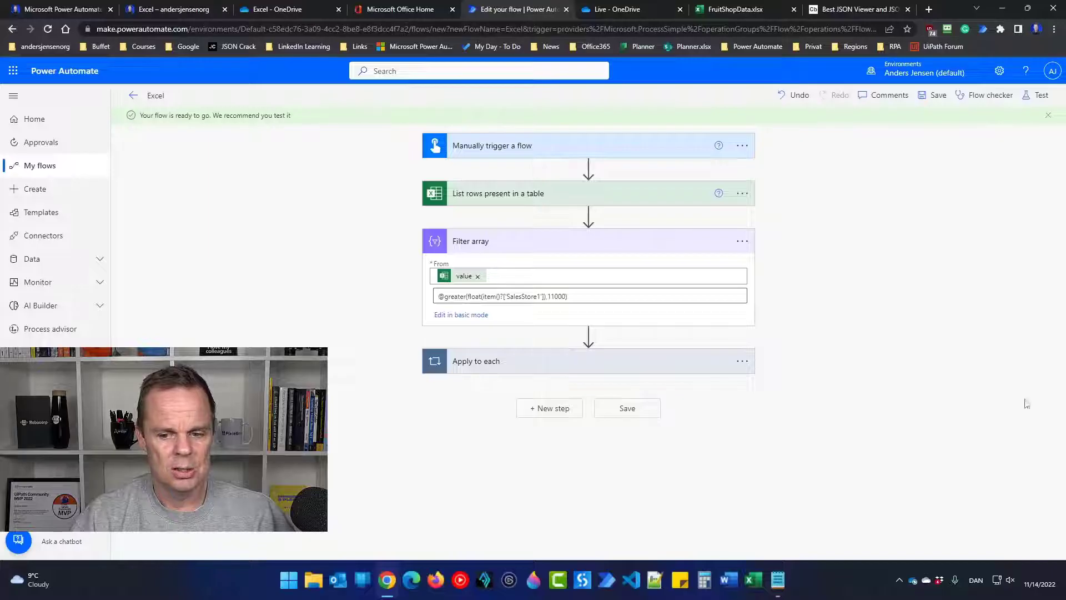
Replace the value input of Apply to each with the Body output of Filter array
click(478, 364)
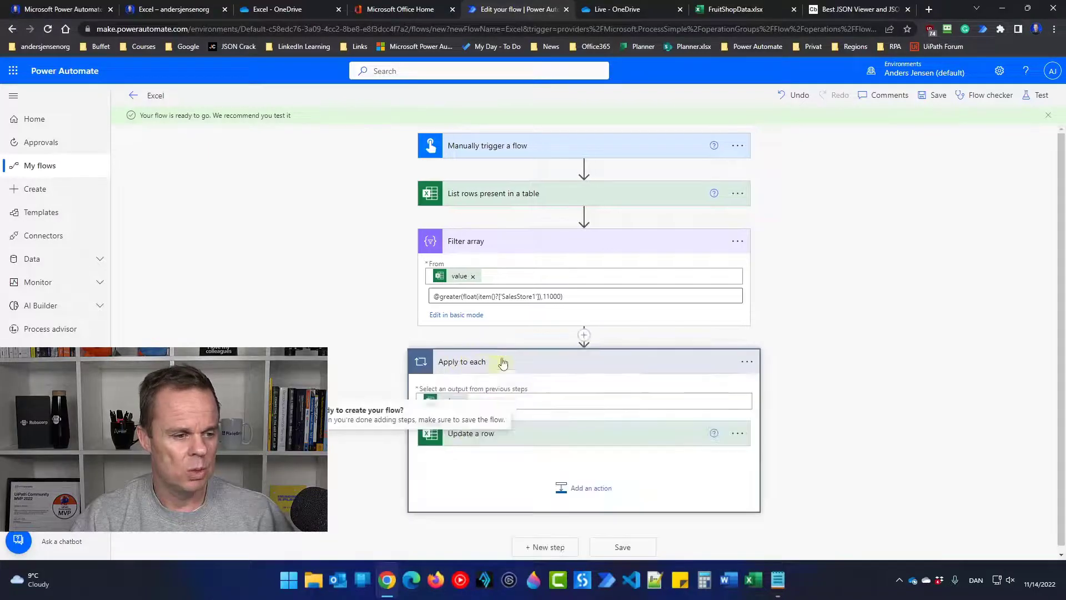
click(460, 402)
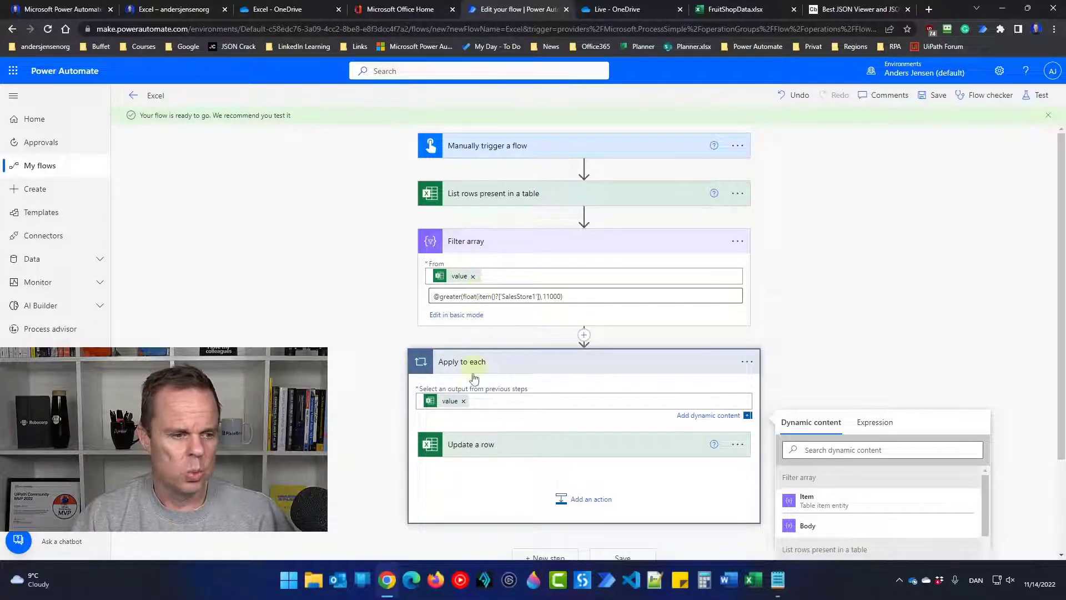
click(465, 401)
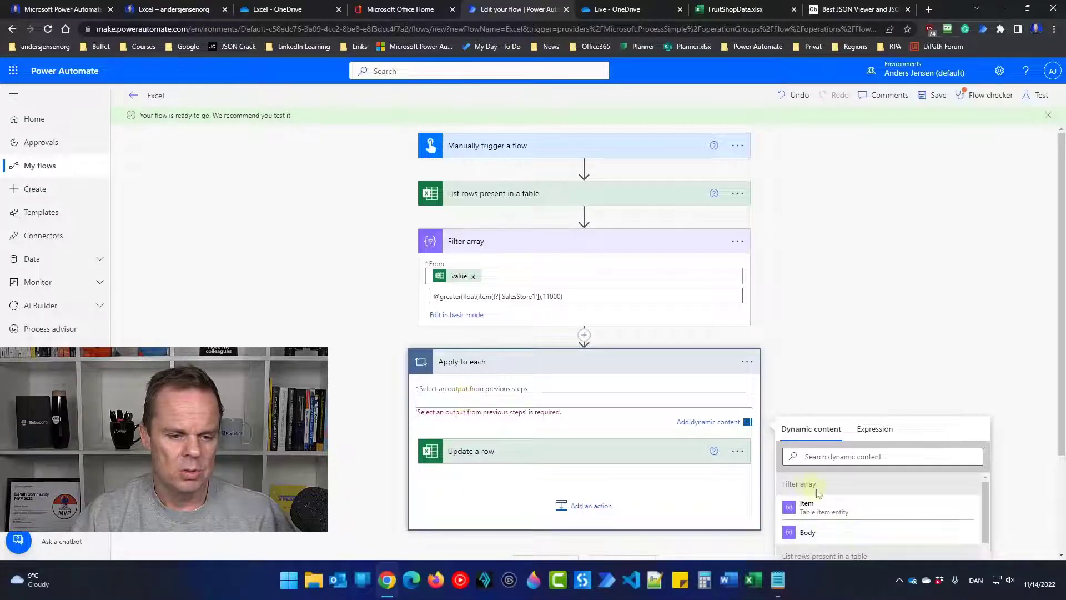
click(812, 533)
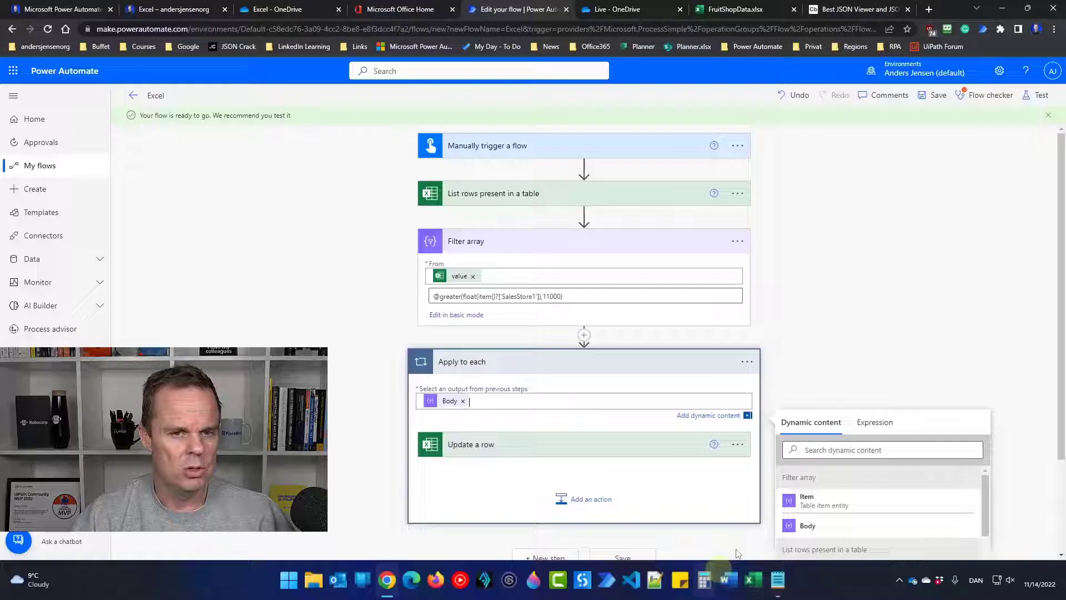
Save the flow with the updated loop input and open the test options for a manual run
click(938, 95)
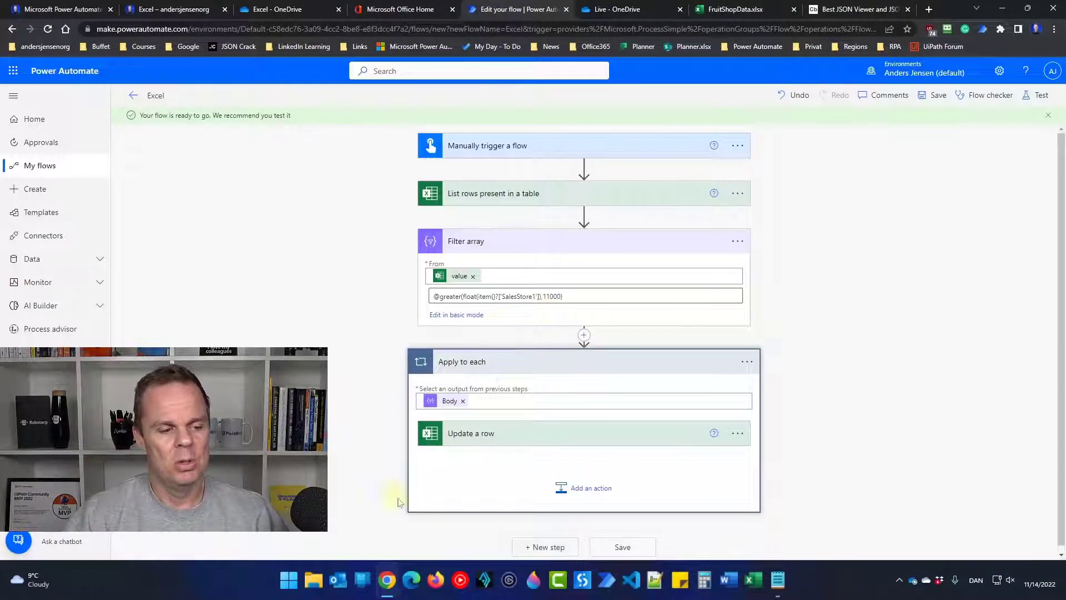
click(1036, 96)
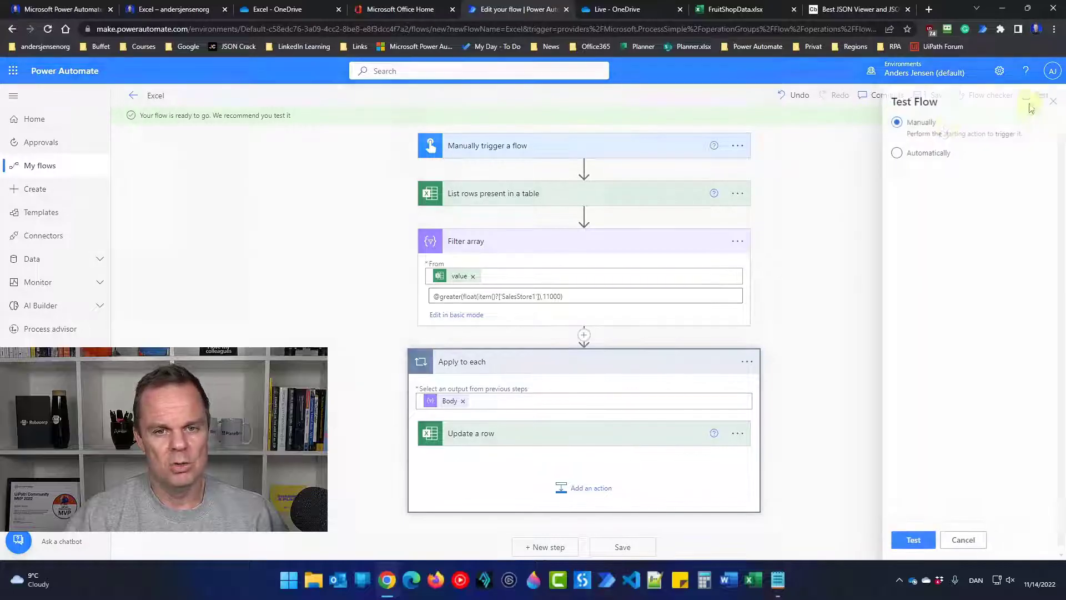
Run a manual test of the flow with the SalesStore1 filter and dismiss the run confirmation
click(928, 543)
click(929, 543)
click(928, 543)
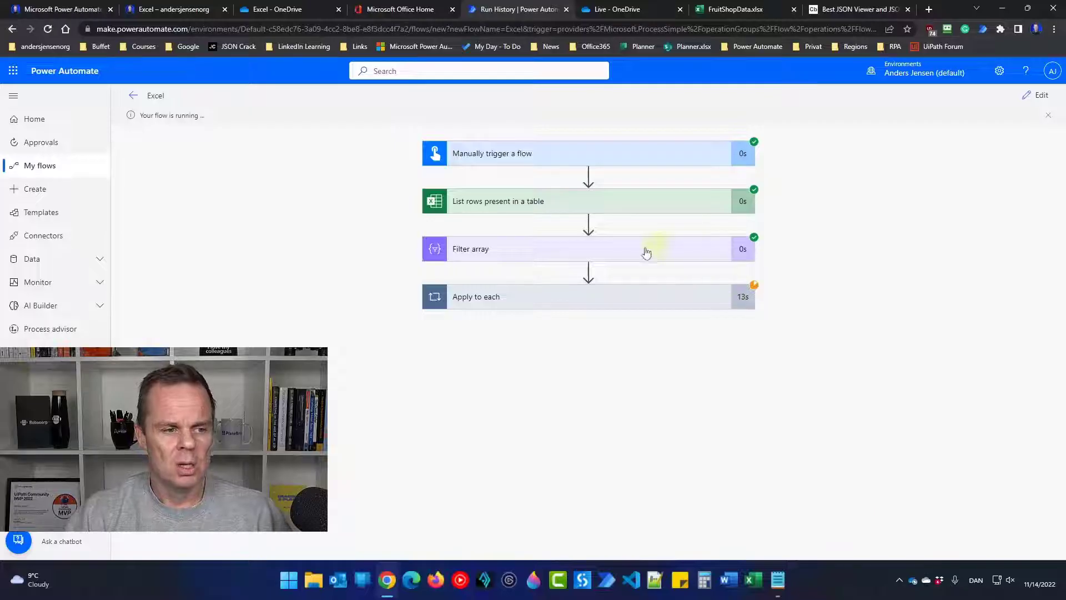
Examine the Filter array action's inputs and outputs in the test run, and return to editing the flow
click(484, 254)
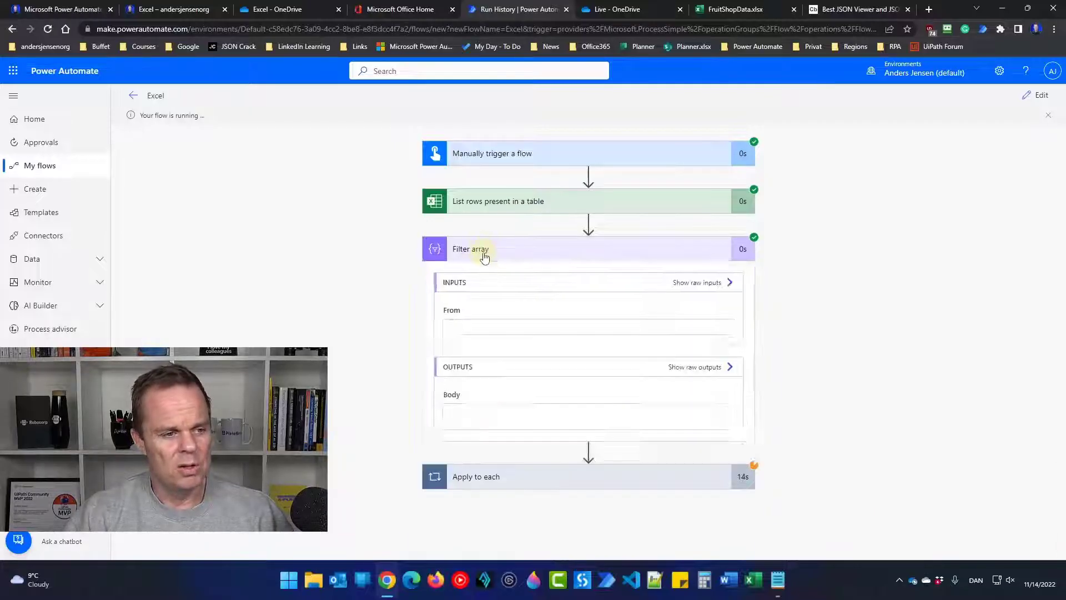
scroll(823, 435, down, 1)
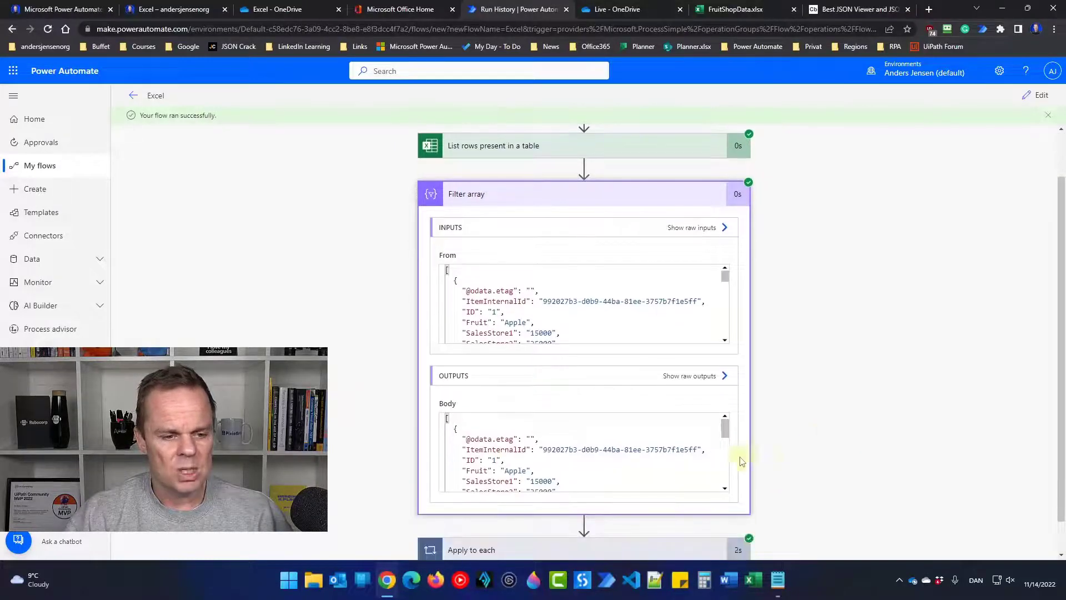
mouse_move(724, 434)
mouse_down()
mouse_move(728, 480)
mouse_move(726, 428)
mouse_up()
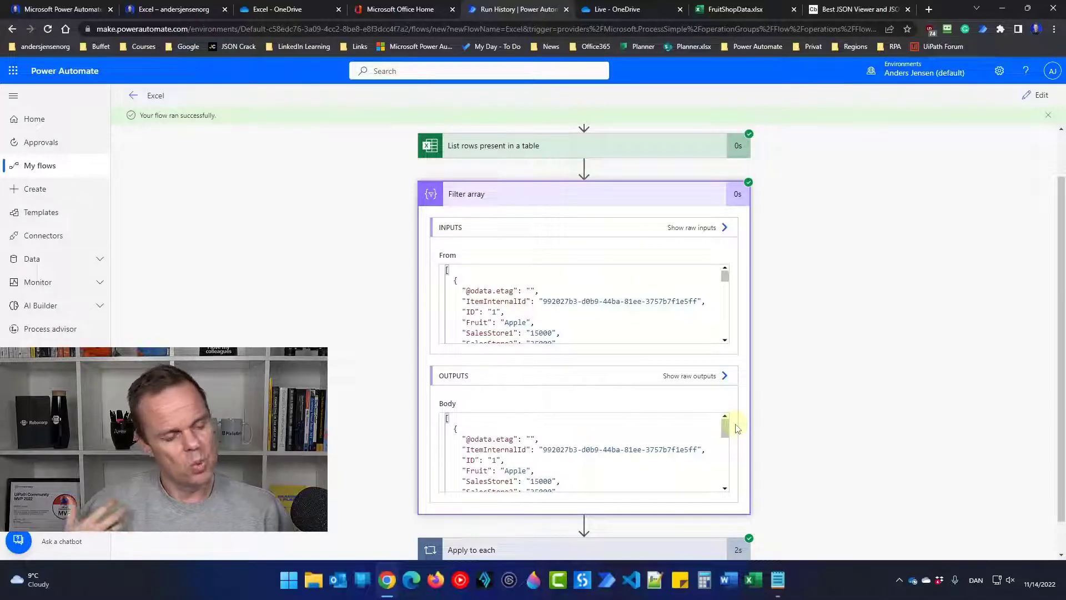
click(1034, 96)
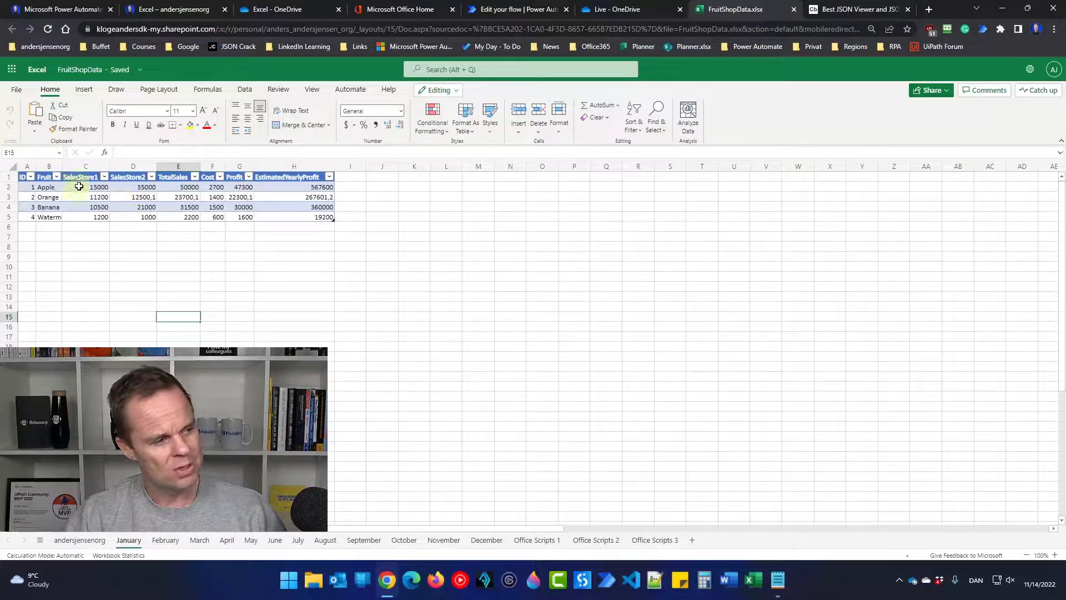
click(778, 580)
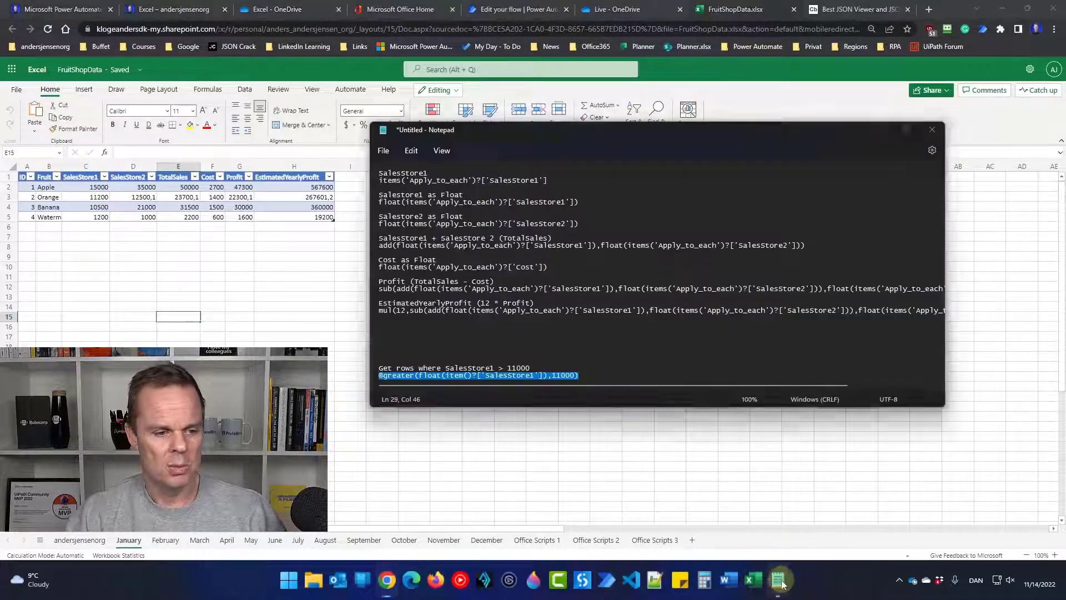
click(608, 376)
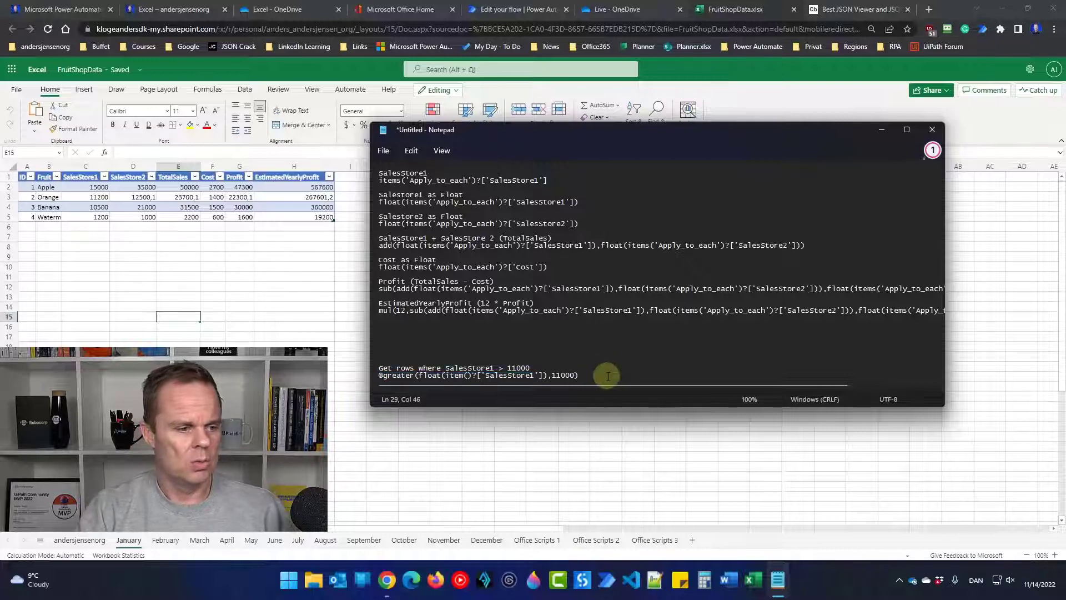
key(Return)
key(Return)
text(Get row)
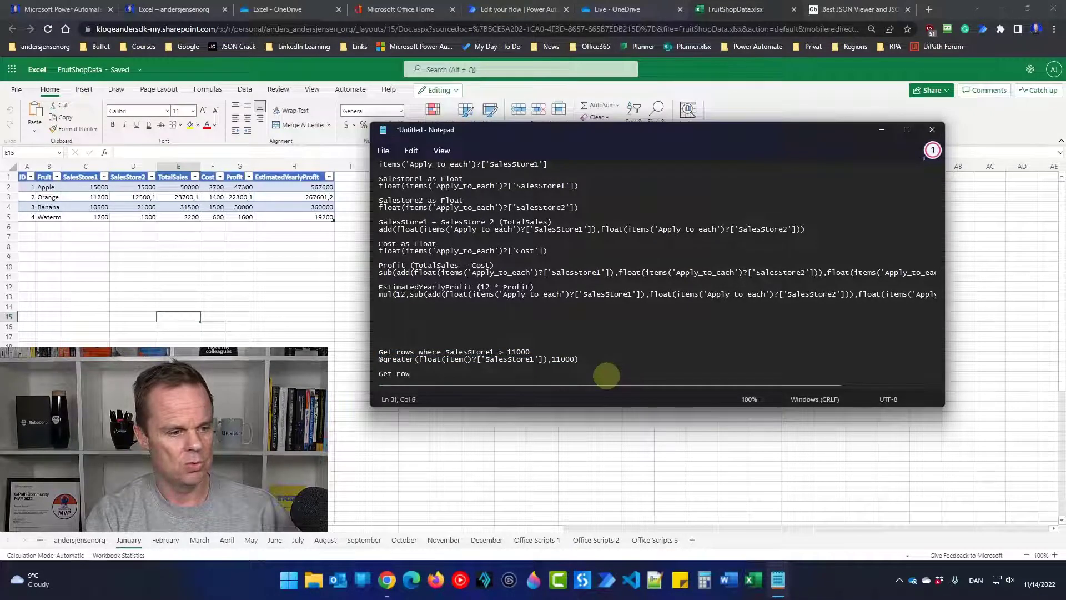
text(s where Sales)
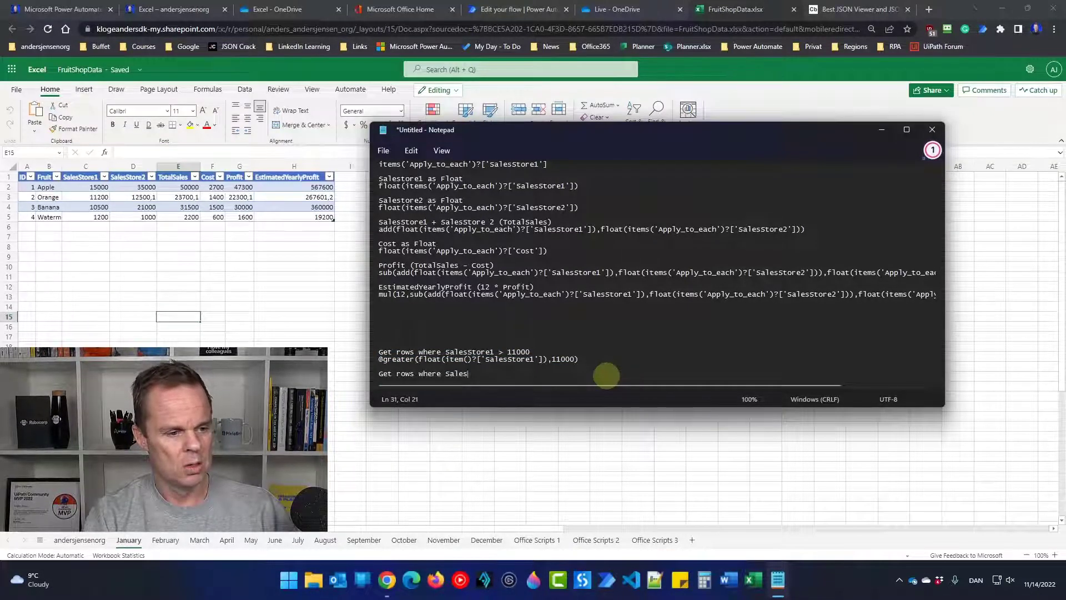
text(Store1 > 11000 AND SalesSt)
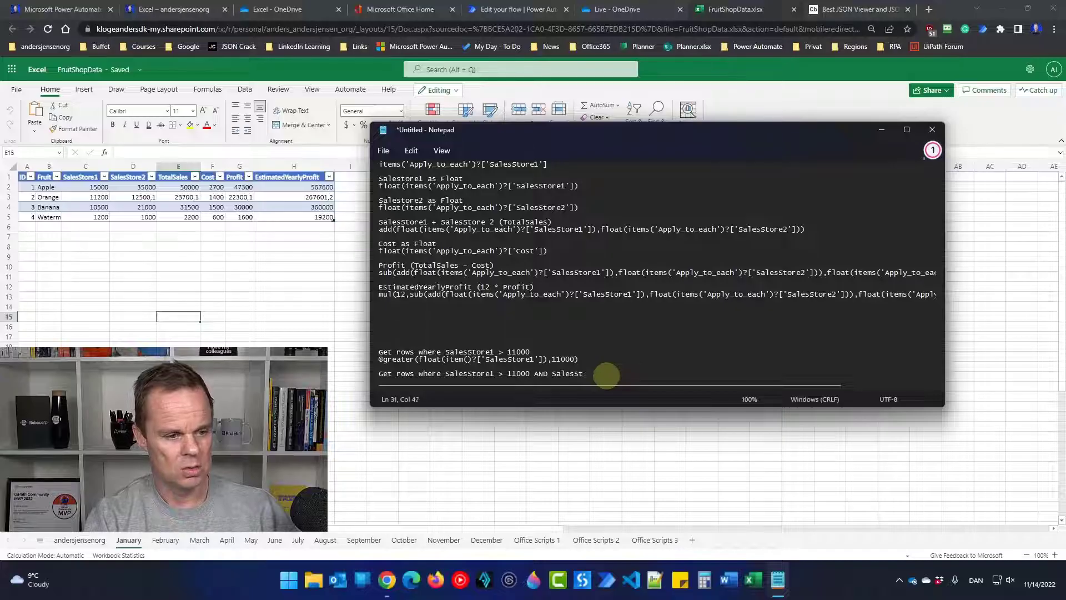
text(ore2 > 2000)
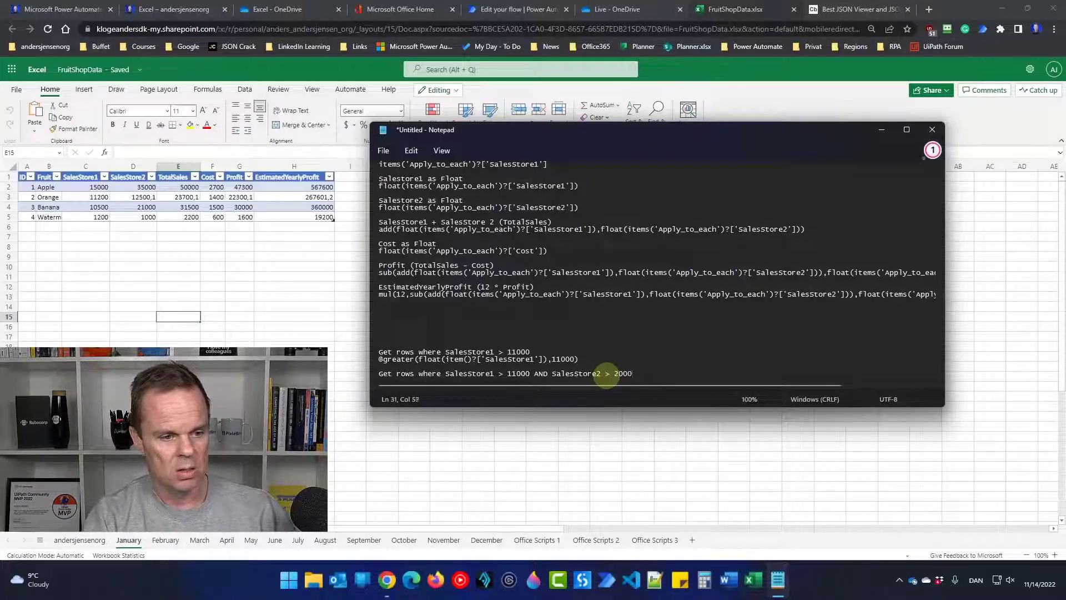
text(0)
key(Return)
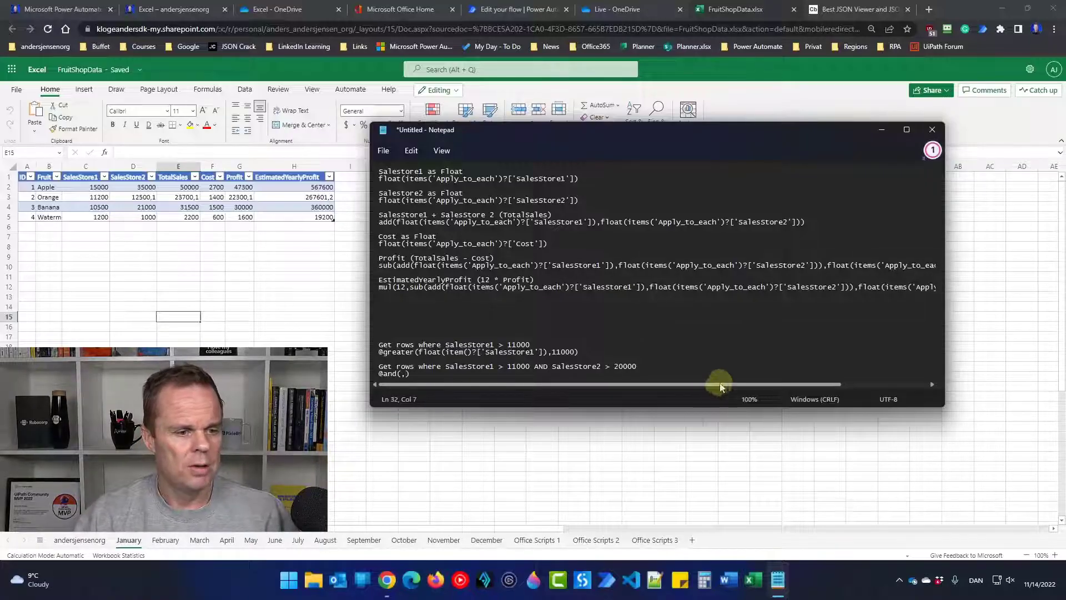
Copy the SalesStore1 greater expression without its @ sign into the first argument of the and() function
drag(580, 352, 385, 353)
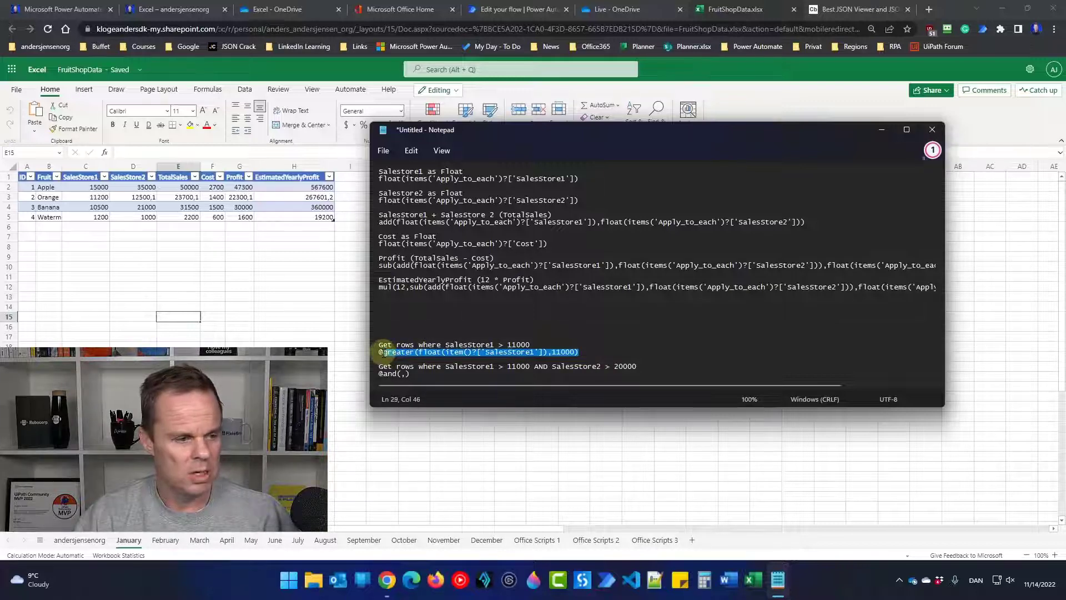
key(ctrl+c)
click(402, 374)
key(ctrl+v)
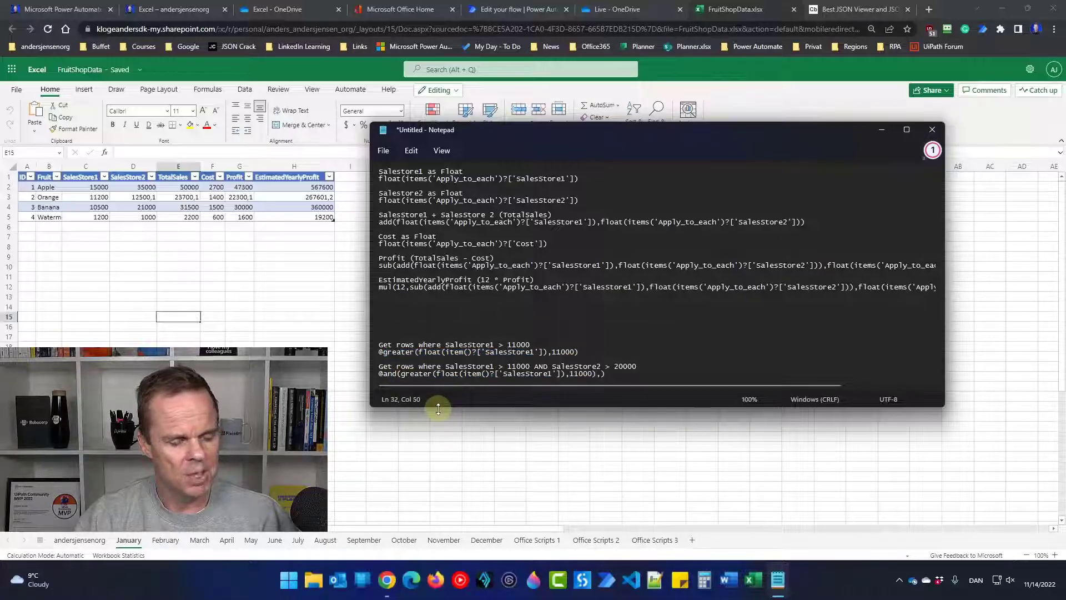
Add greater(float(item()?['SalesStore2']),20000) as the second argument of the and() function
click(601, 368)
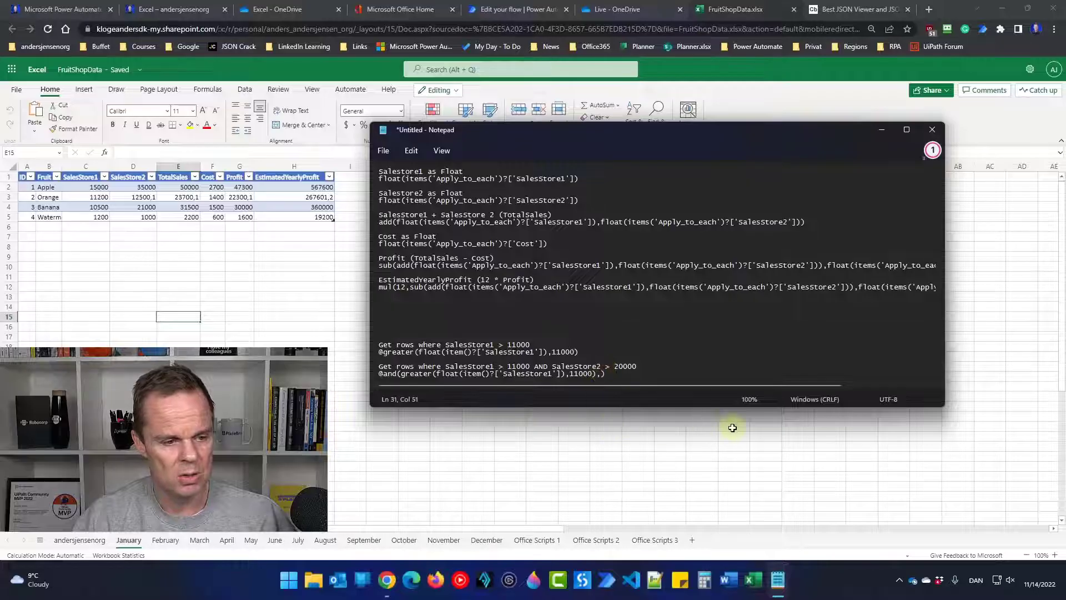
click(601, 374)
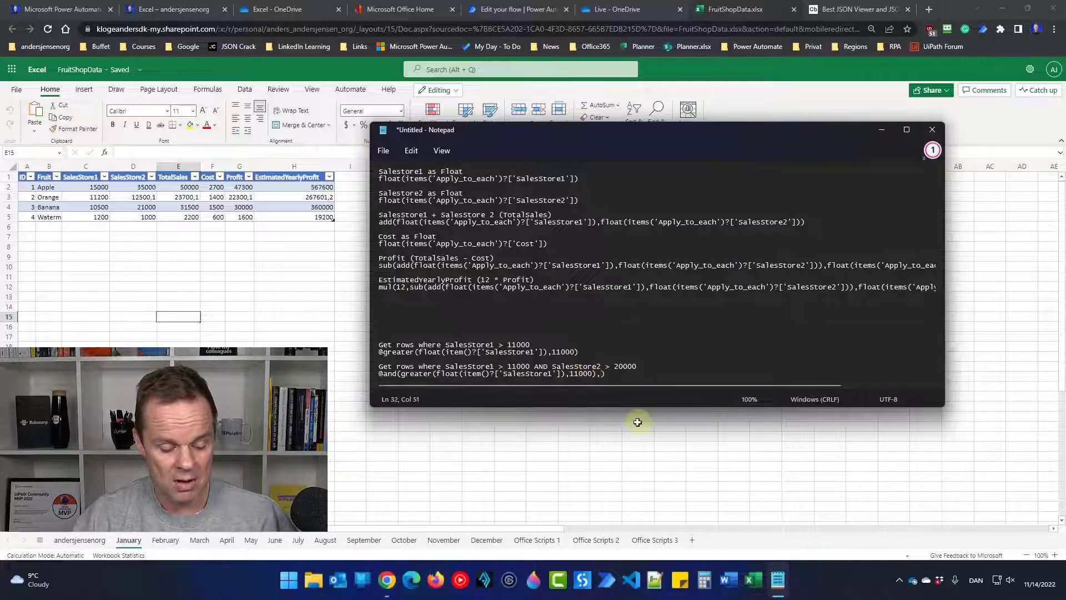
key(ctrl+v)
click(751, 374)
key(BackSpace)
text(2)
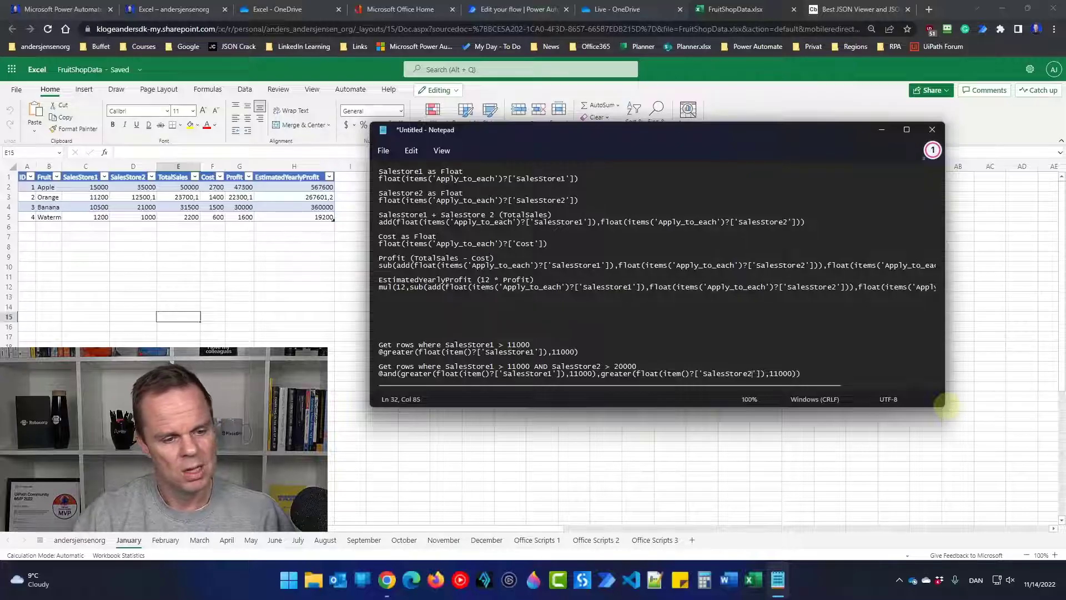
key(Right)
key(Right)
key(Right)
key(BackSpace)
key(BackSpace)
text(20)
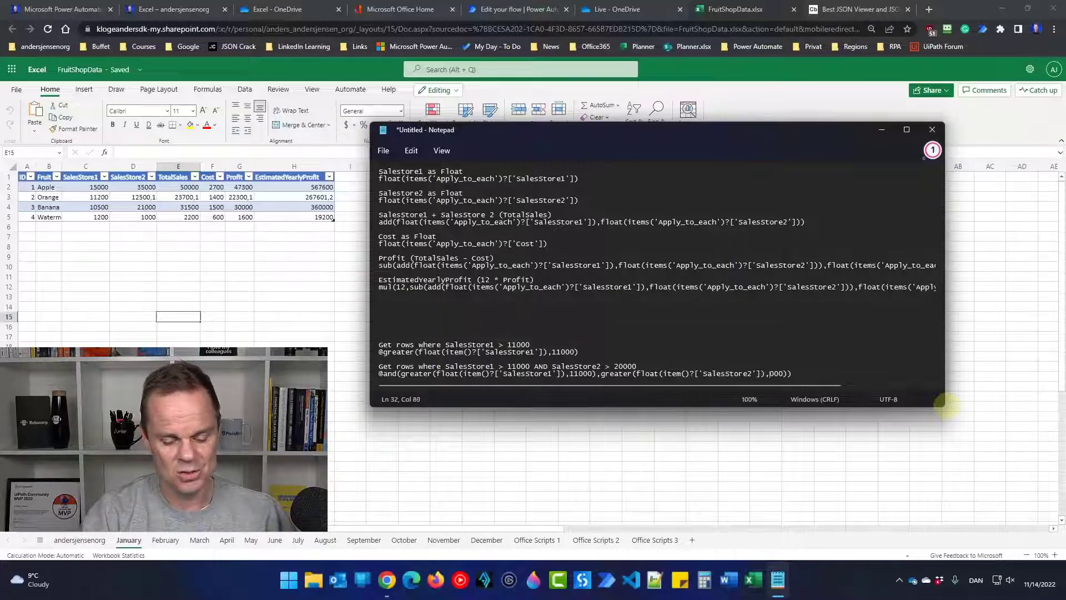
drag(810, 374, 366, 379)
key(ctrl+c)
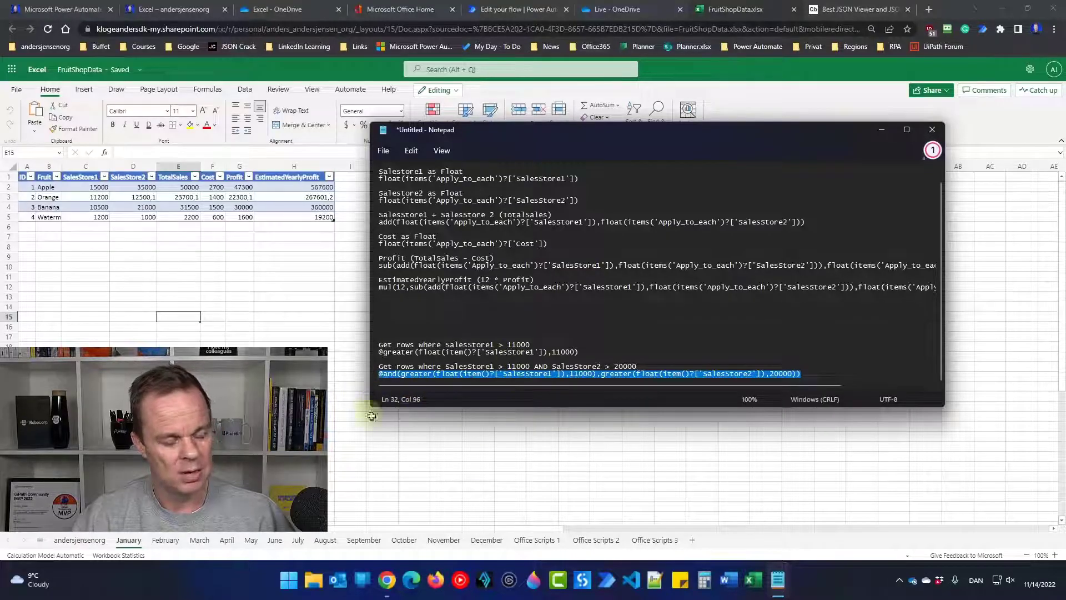
click(822, 377)
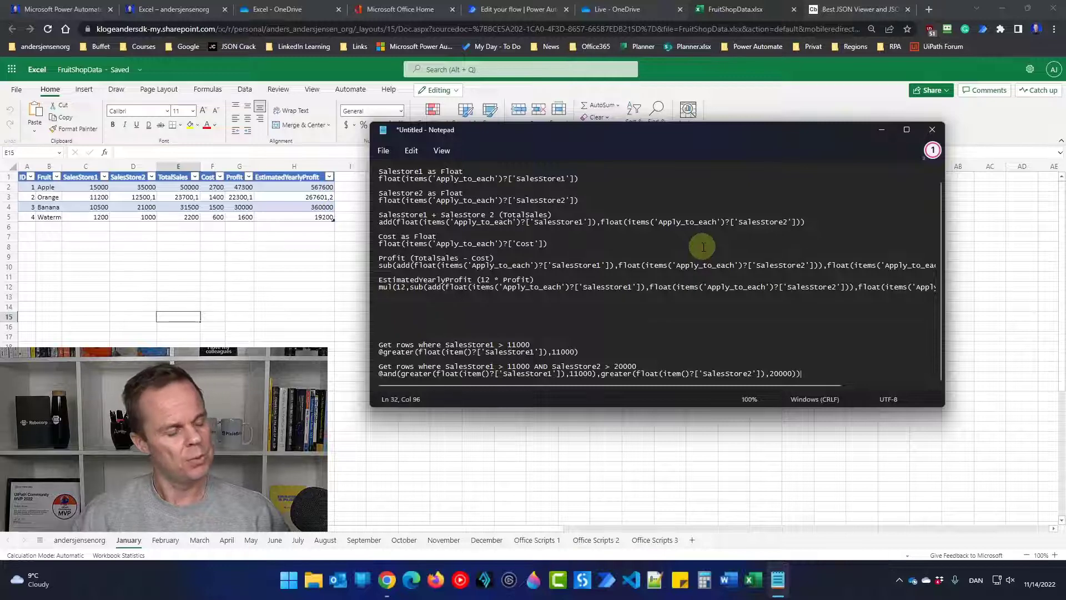
click(500, 9)
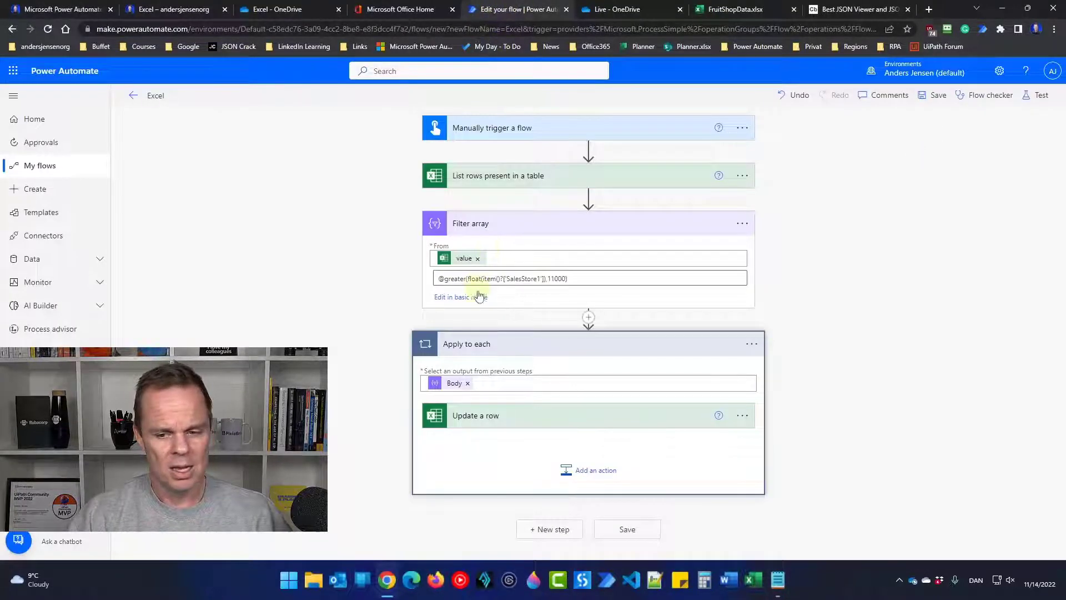
drag(568, 279, 434, 279)
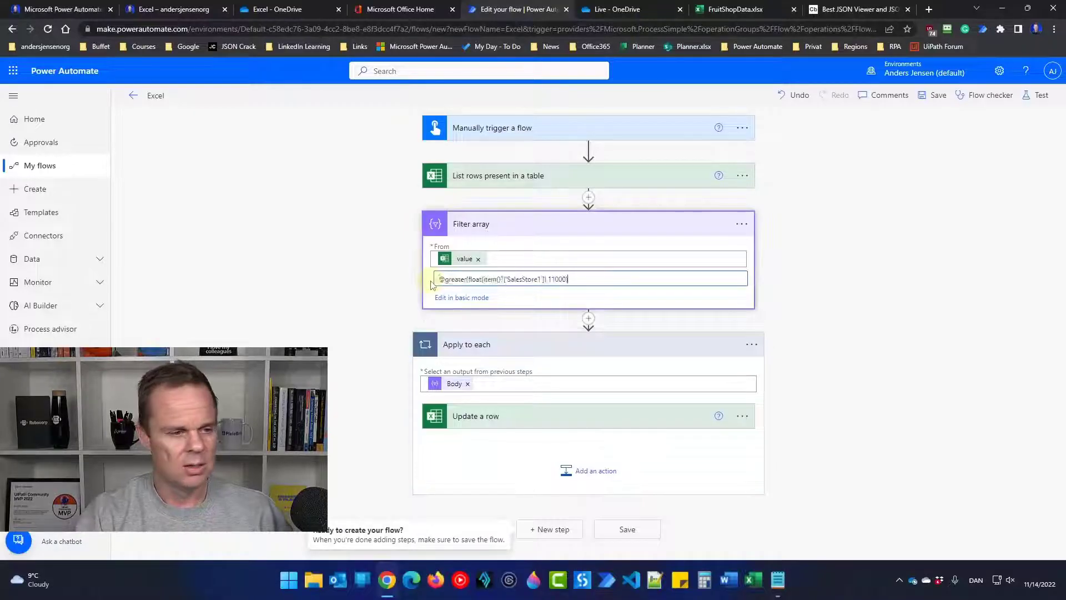
key(BackSpace)
key(ctrl+v)
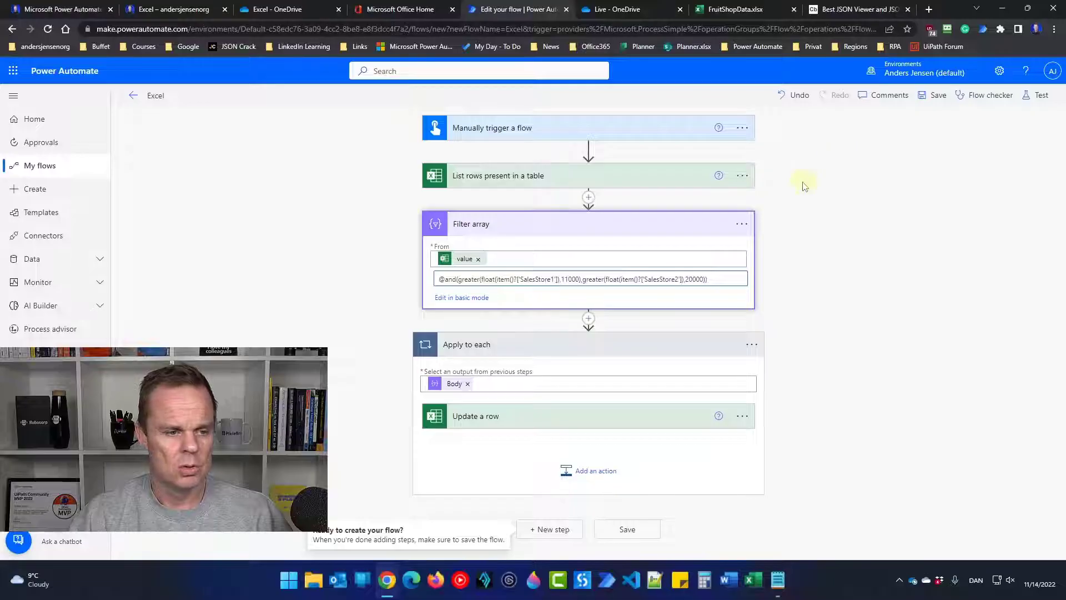
Save the flow and run a manual test of the combined SalesStore1 and SalesStore2 filter
click(927, 96)
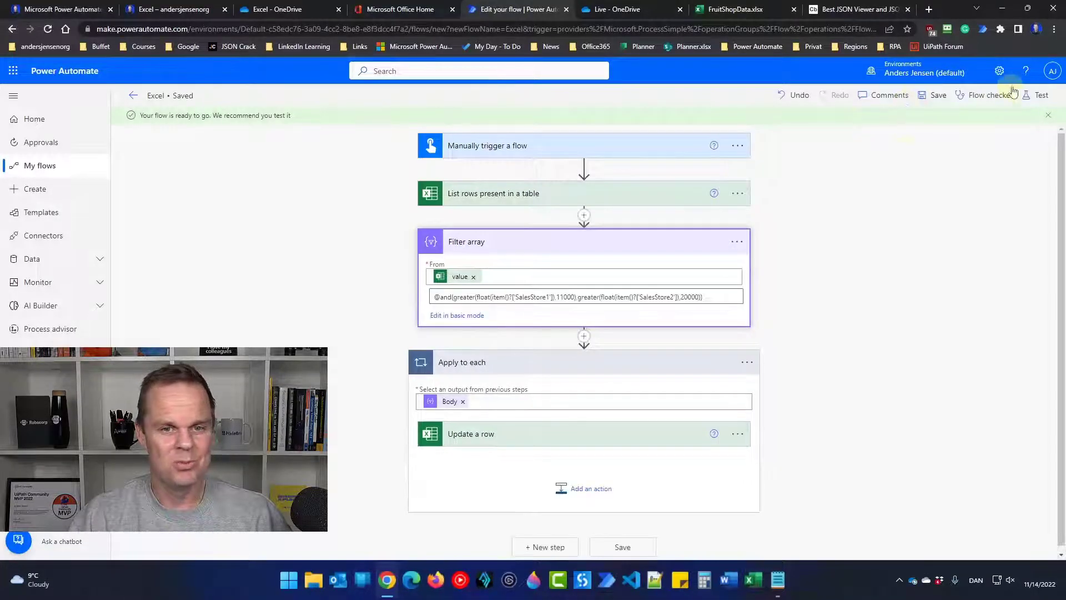
click(1036, 95)
click(895, 540)
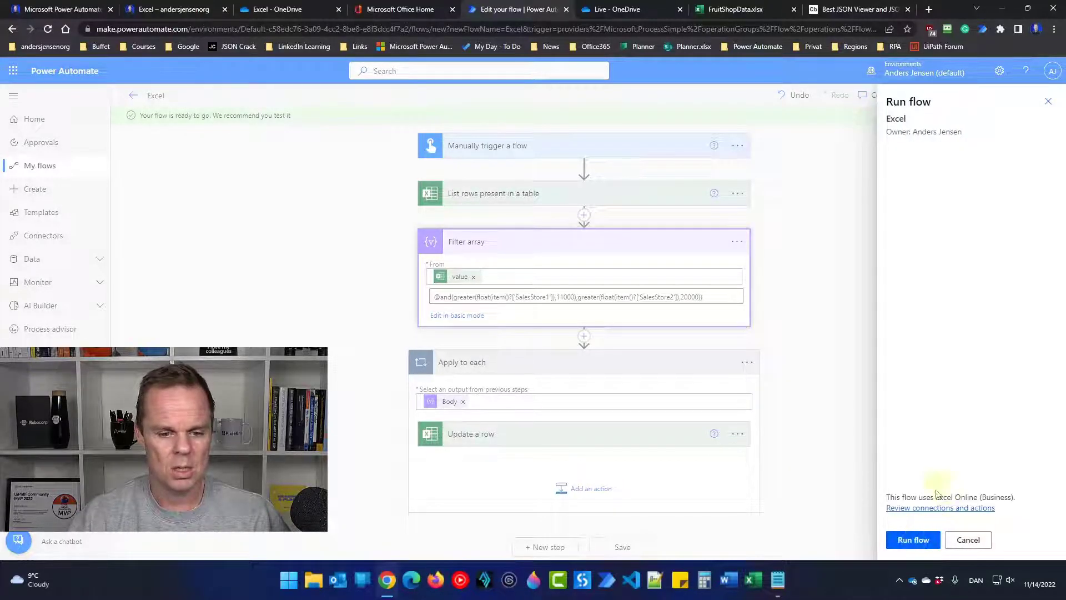
click(924, 540)
click(923, 540)
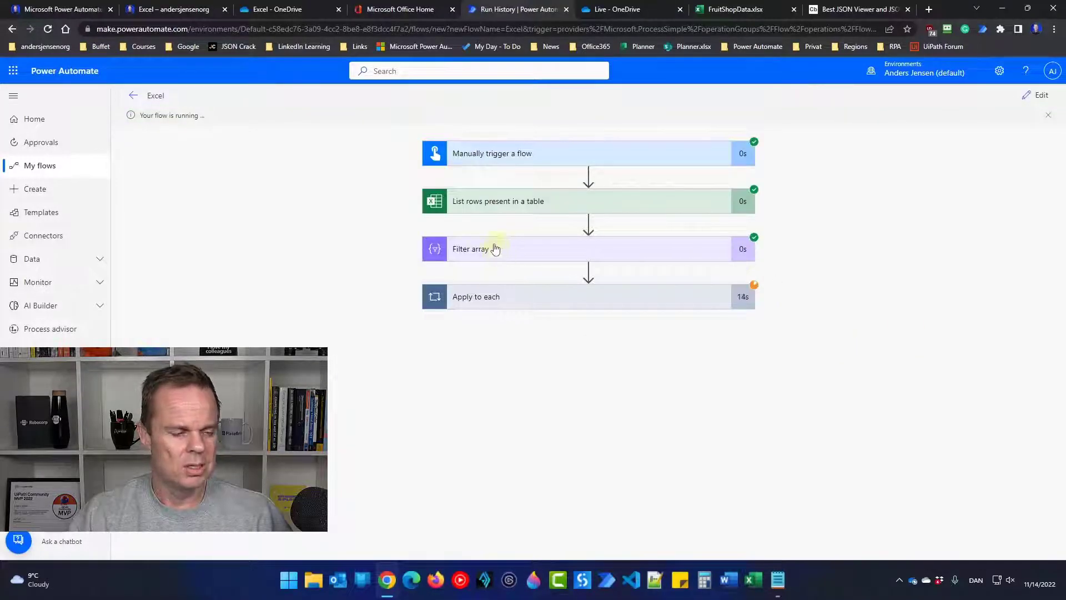
Examine the whole output body of Filter array in the new test run, and reopen the flow for editing
click(501, 253)
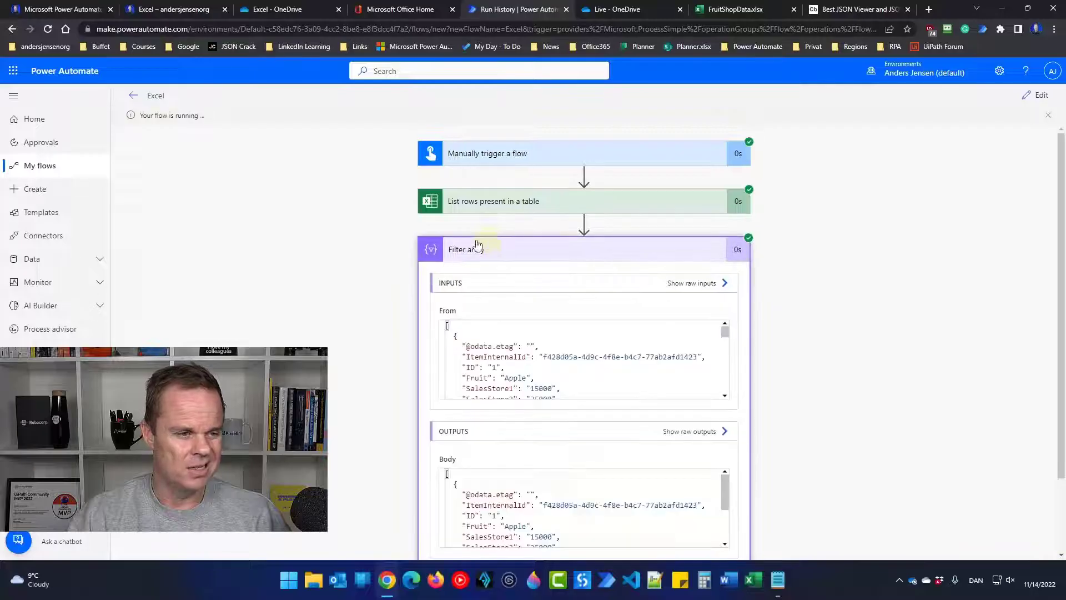
scroll(707, 492, down, 1)
scroll(716, 504, down, 2)
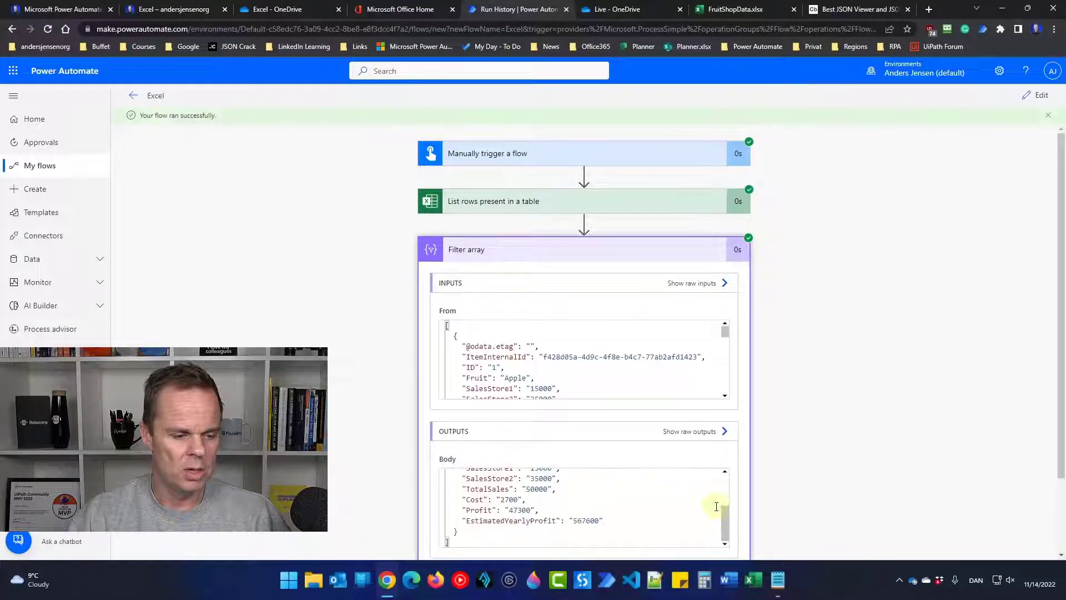
scroll(716, 501, up, 3)
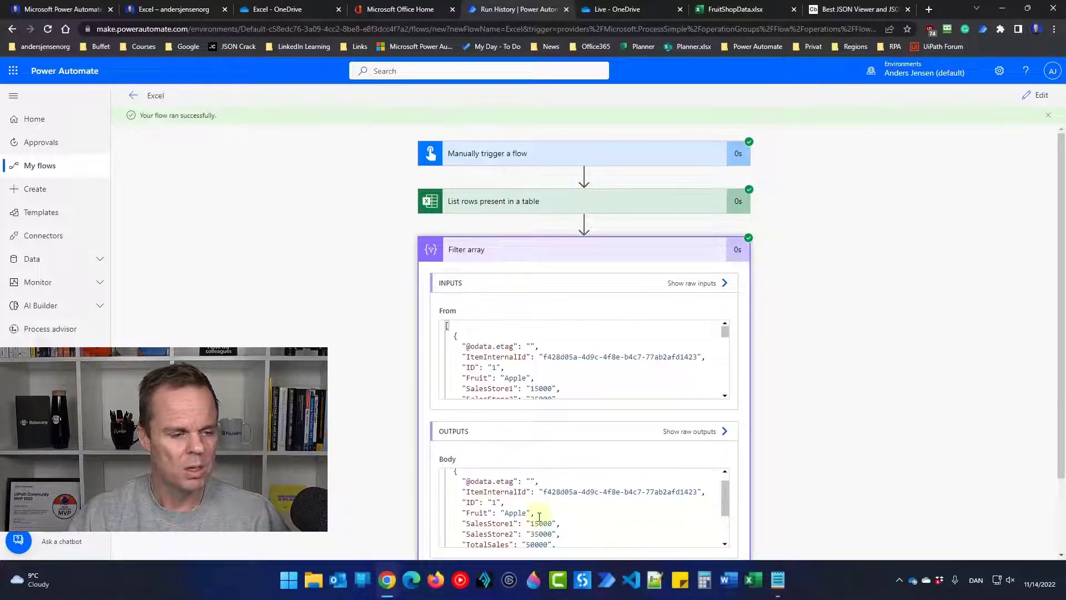
click(1040, 98)
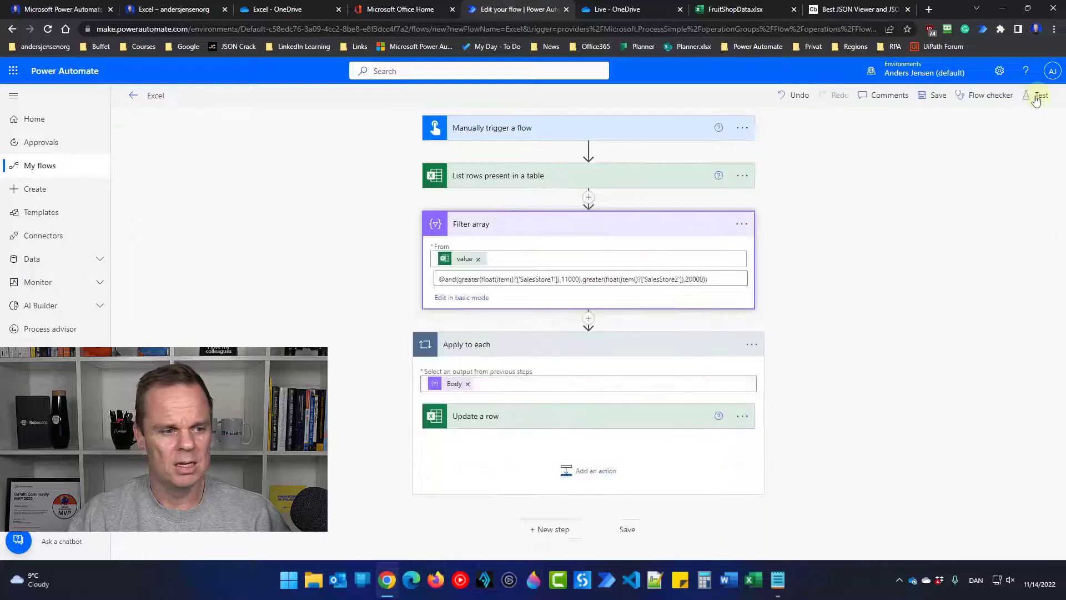
click(777, 579)
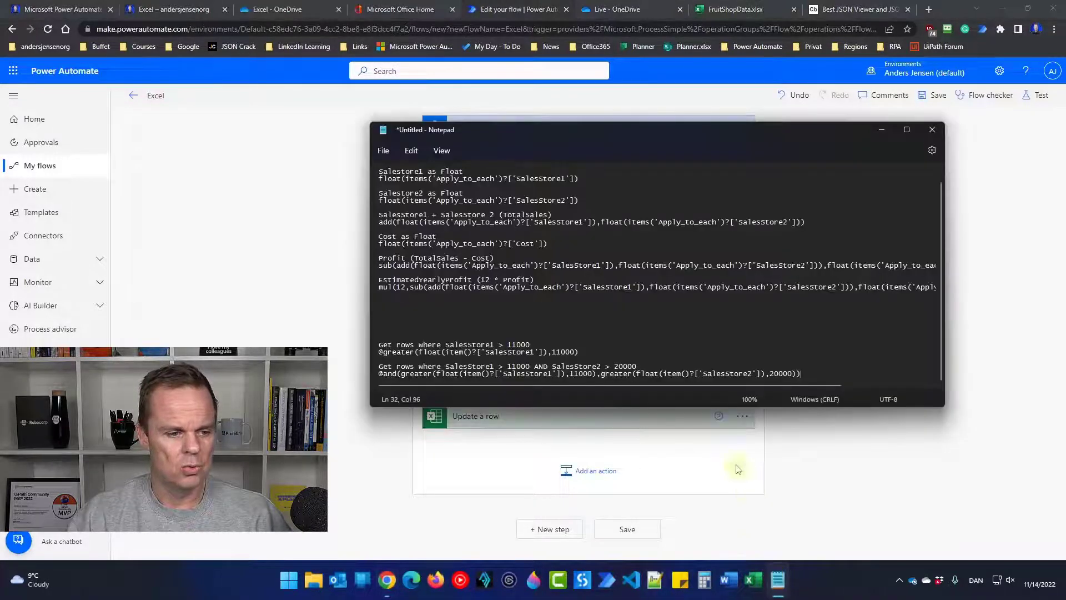
drag(813, 380, 379, 365)
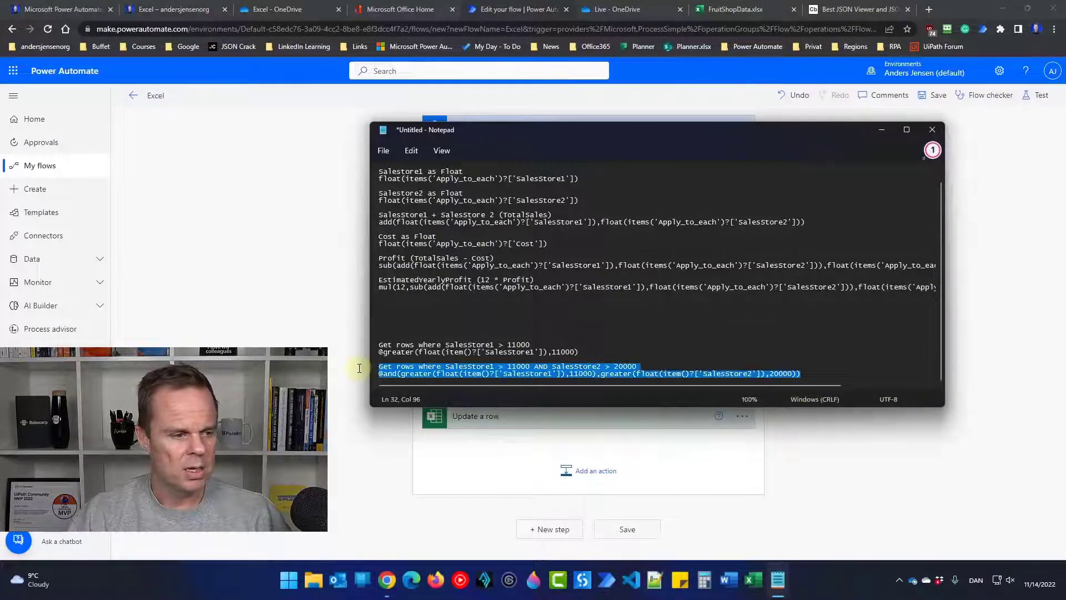
key(ctrl+c)
click(813, 380)
key(Return)
key(Return)
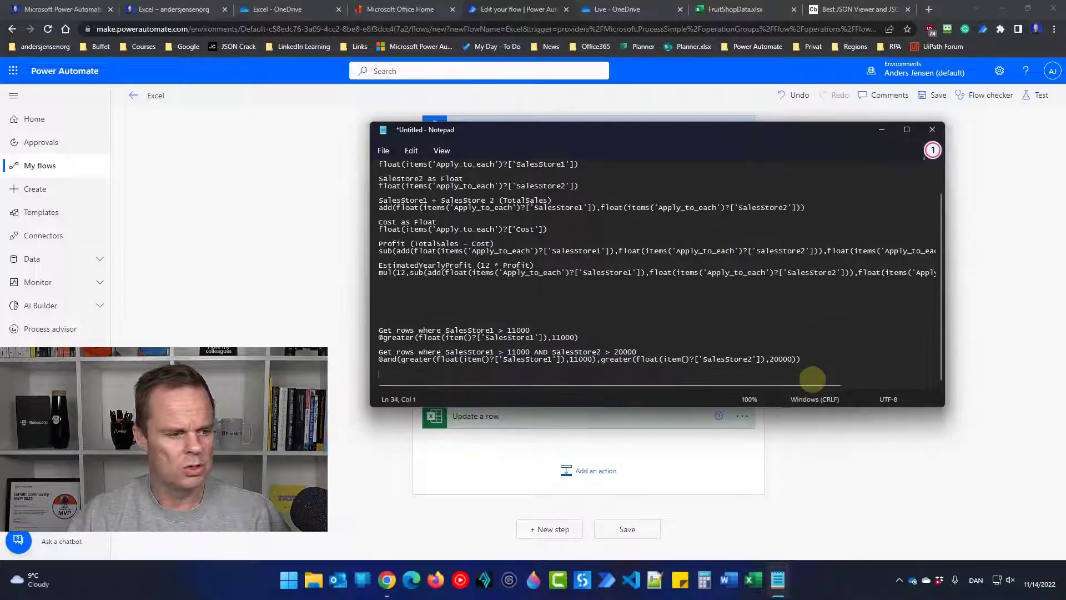
key(ctrl+v)
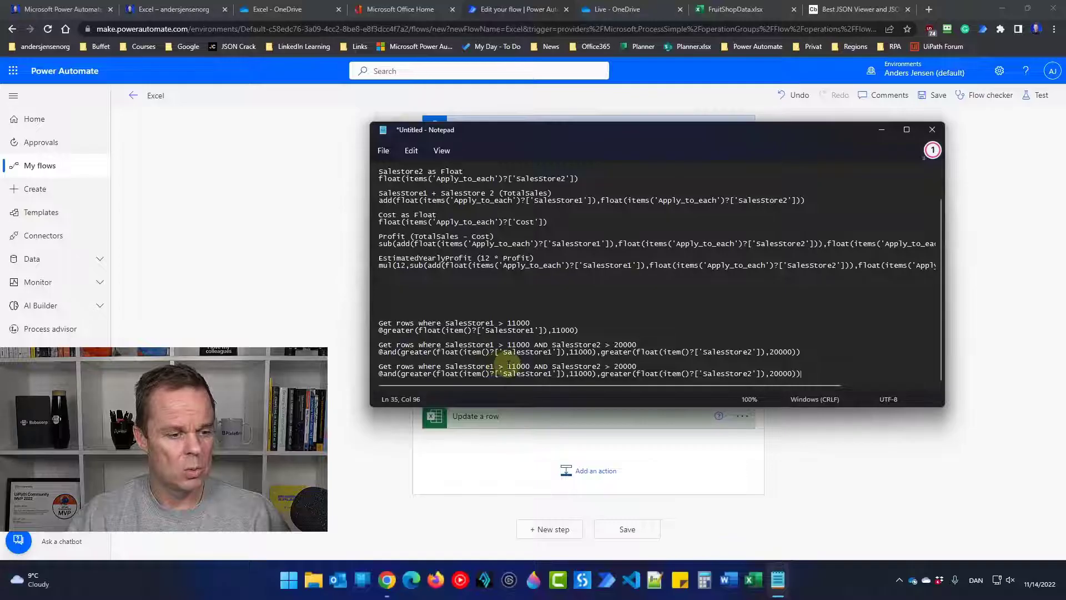
click(548, 367)
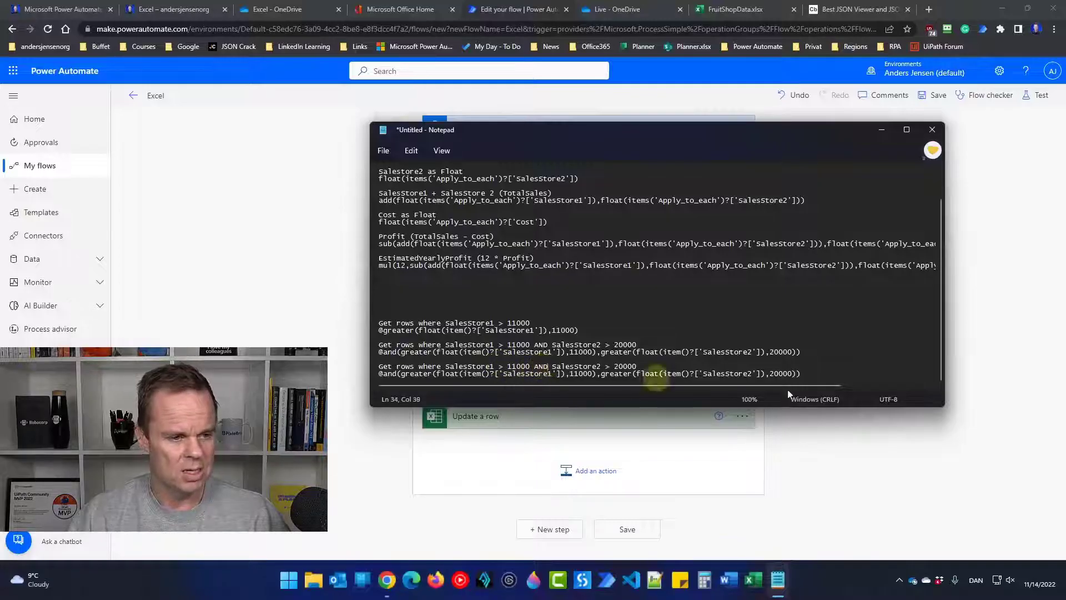
key(BackSpace)
key(BackSpace)
key(BackSpace)
text(OR)
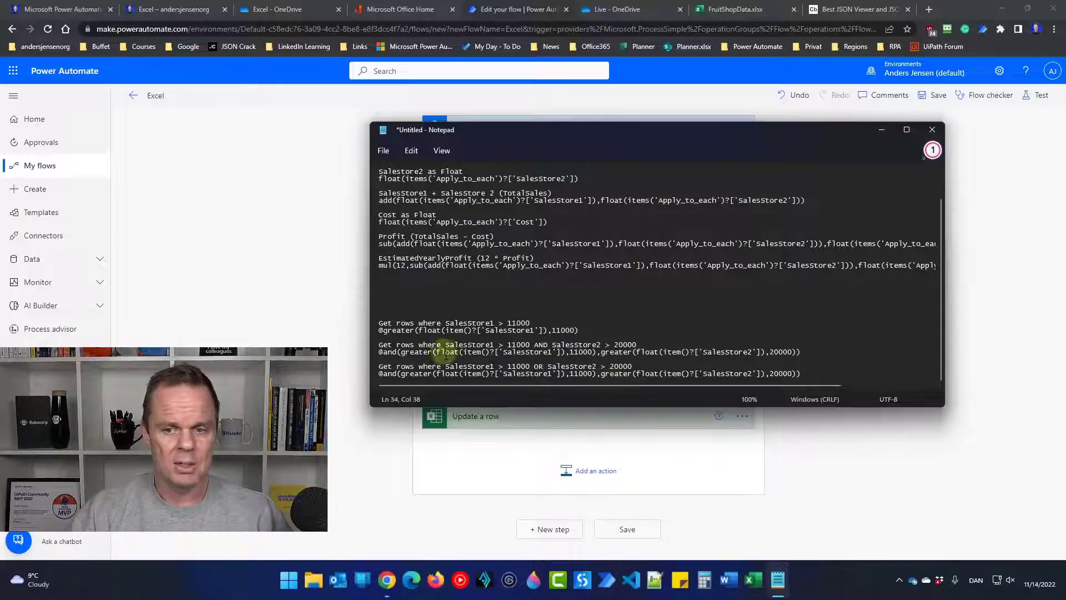
click(399, 374)
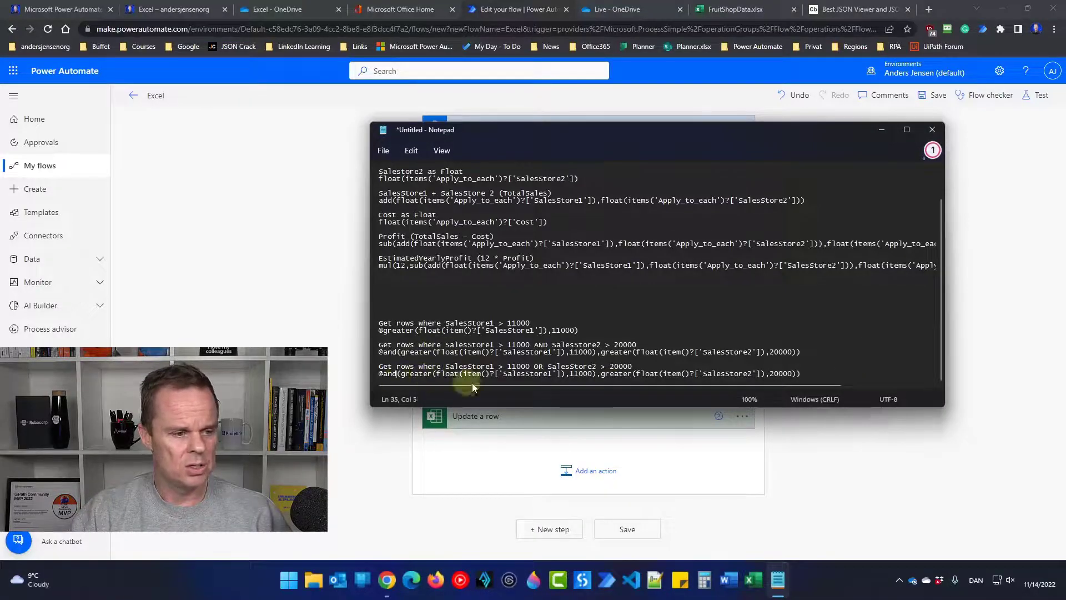
key(BackSpace)
key(BackSpace)
key(BackSpace)
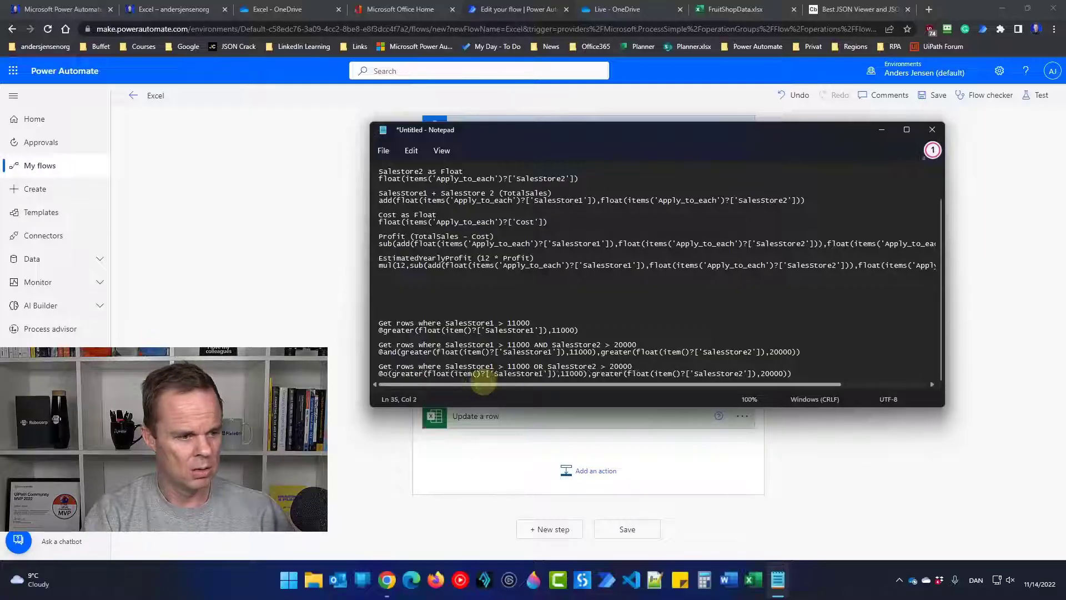
text(or)
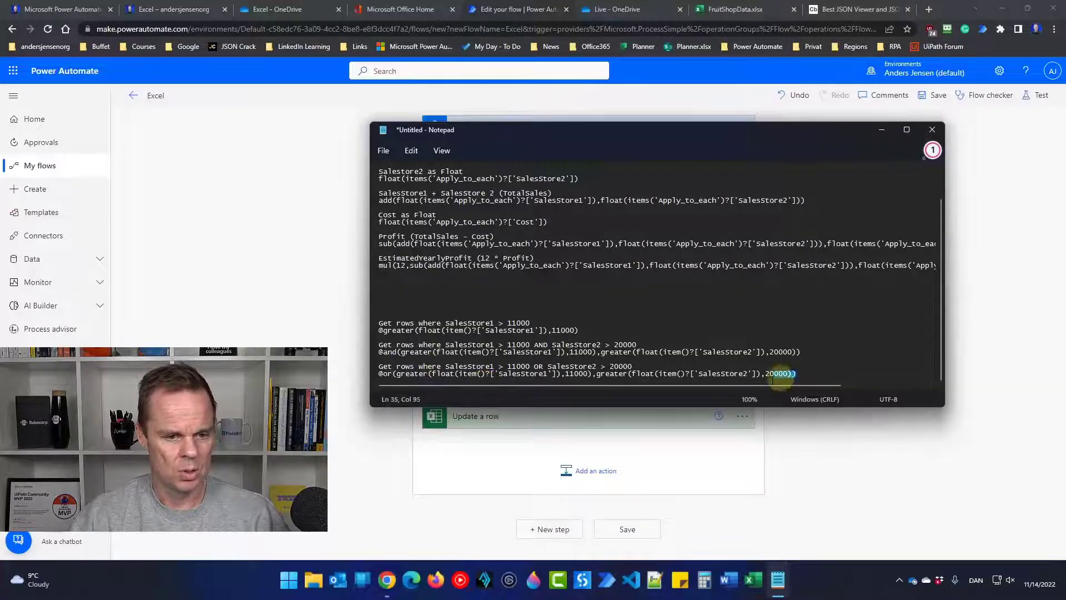
drag(797, 373, 379, 376)
key(ctrl+c)
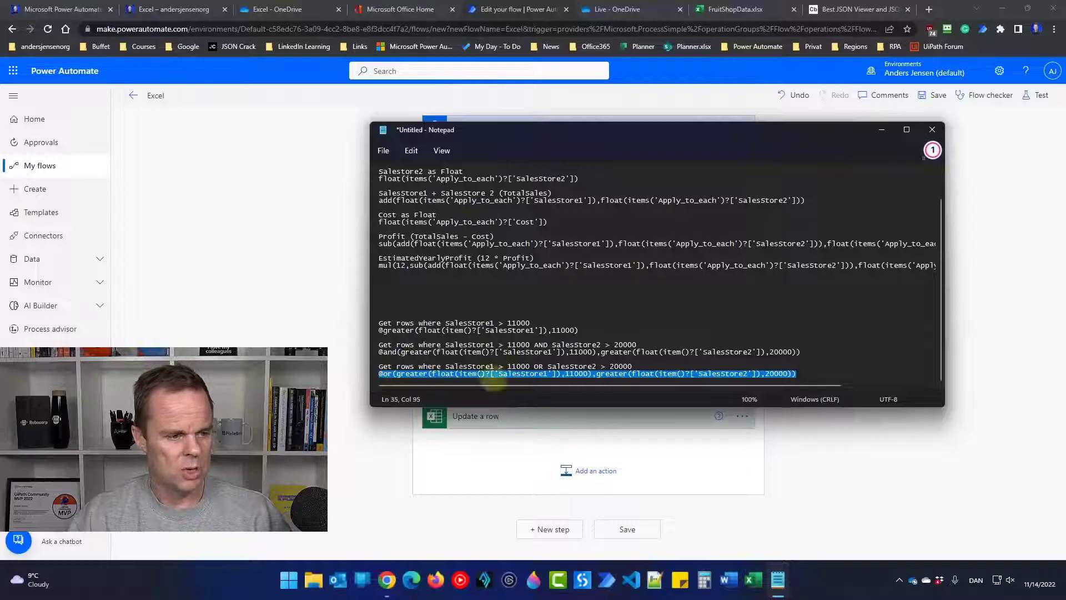
click(512, 10)
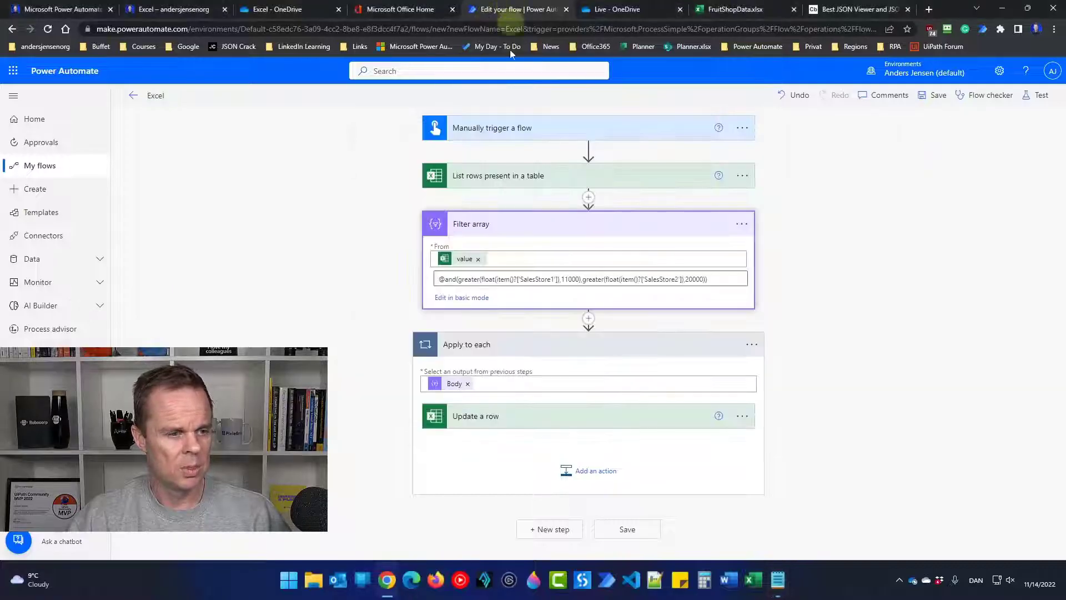
drag(713, 280, 378, 281)
key(ctrl+v)
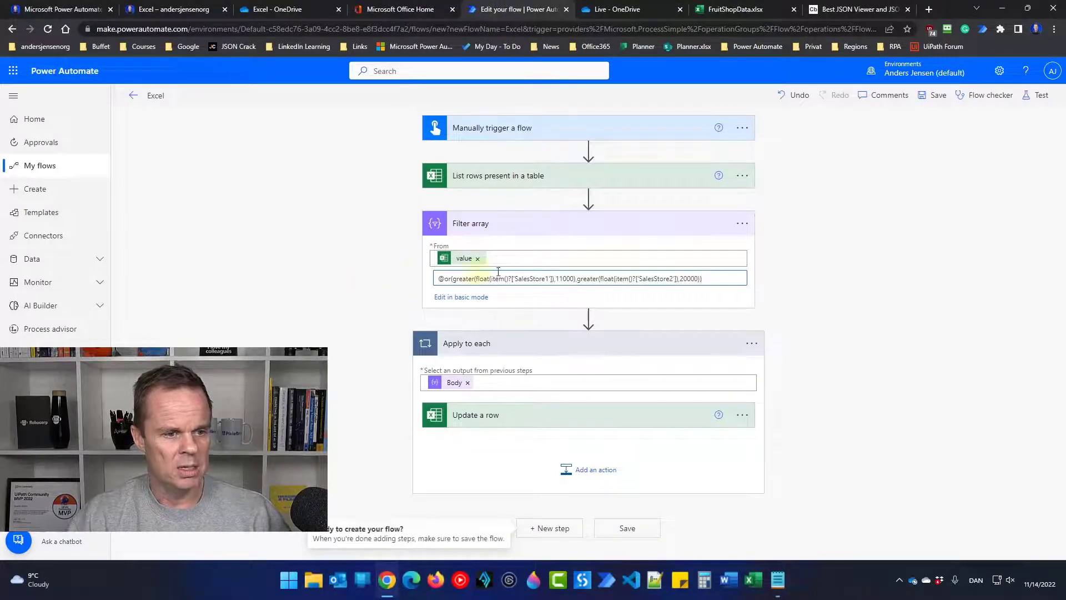
Save the flow and run a manual test of the SalesStore1 or SalesStore2 filter
click(940, 96)
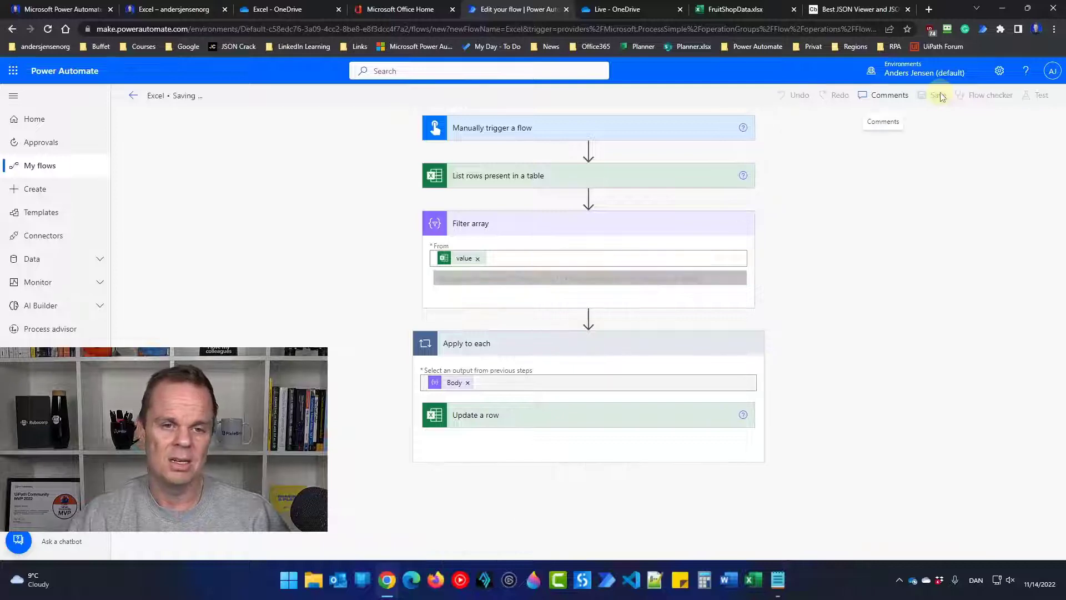
click(1035, 97)
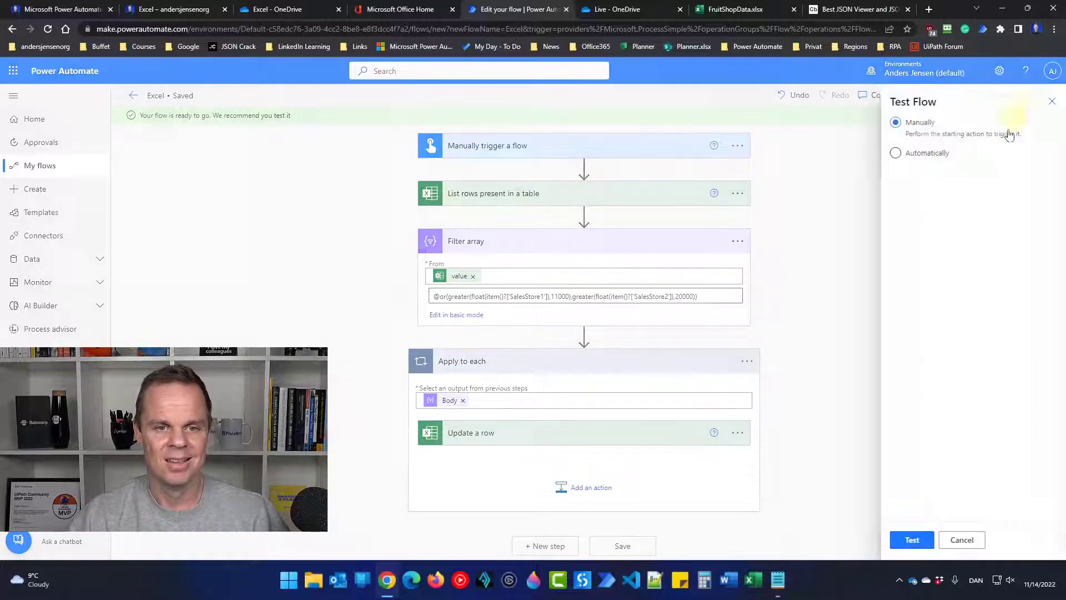
click(911, 539)
click(912, 539)
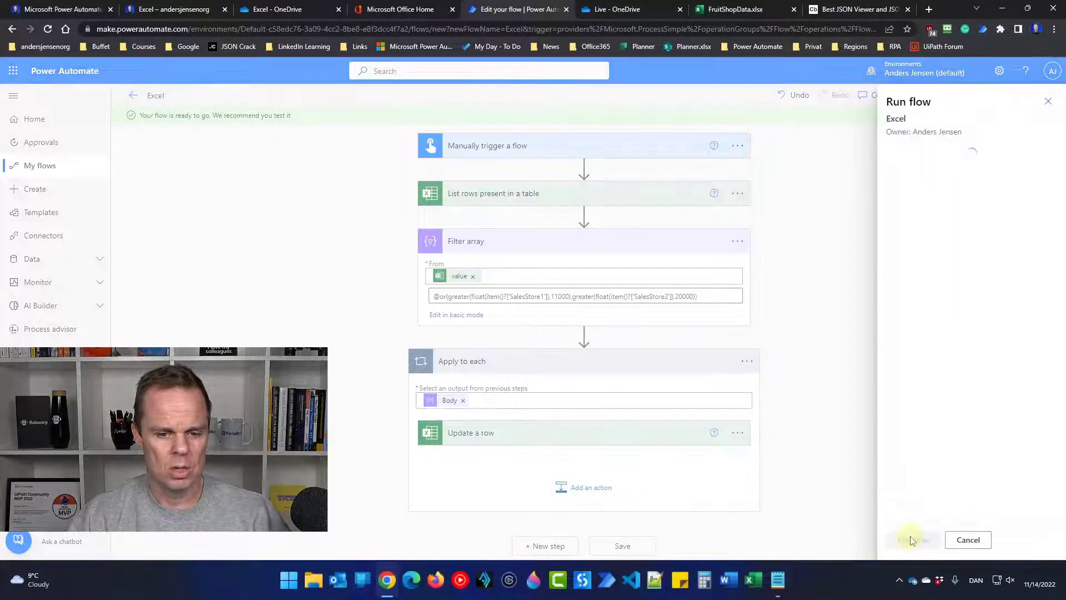
click(911, 540)
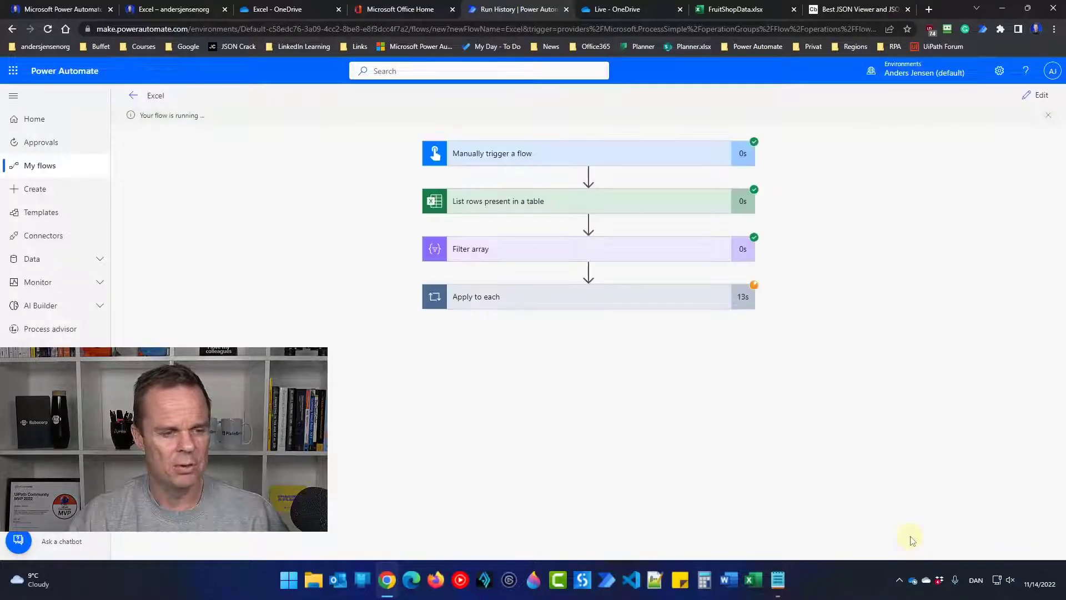
Examine the Filter array output body, compare it with the January table in FruitShopData, and reopen the flow for editing
click(504, 250)
scroll(621, 506, down, 1)
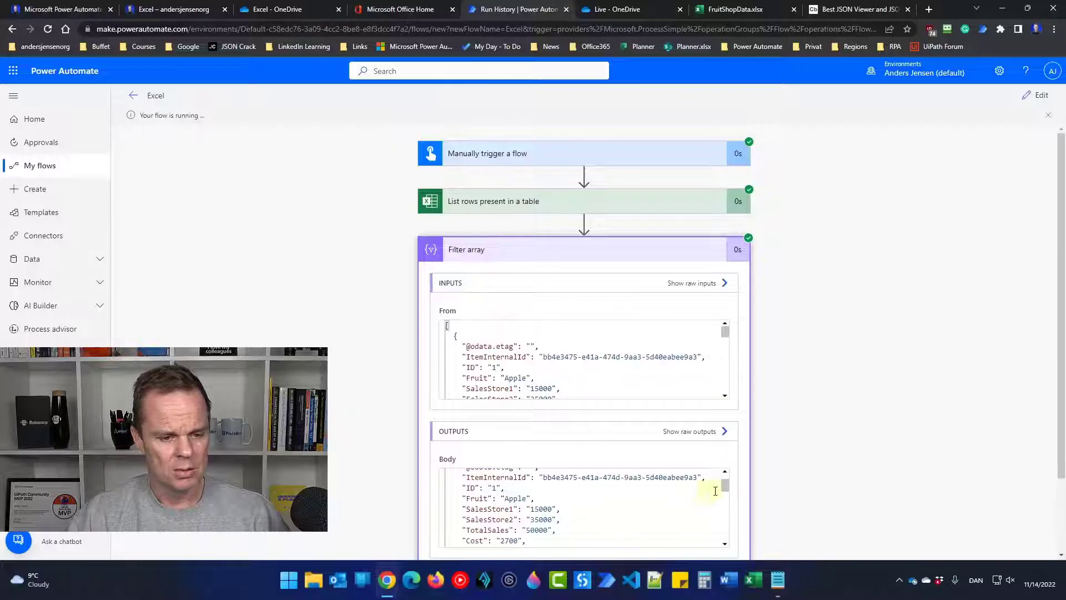
drag(726, 484, 726, 536)
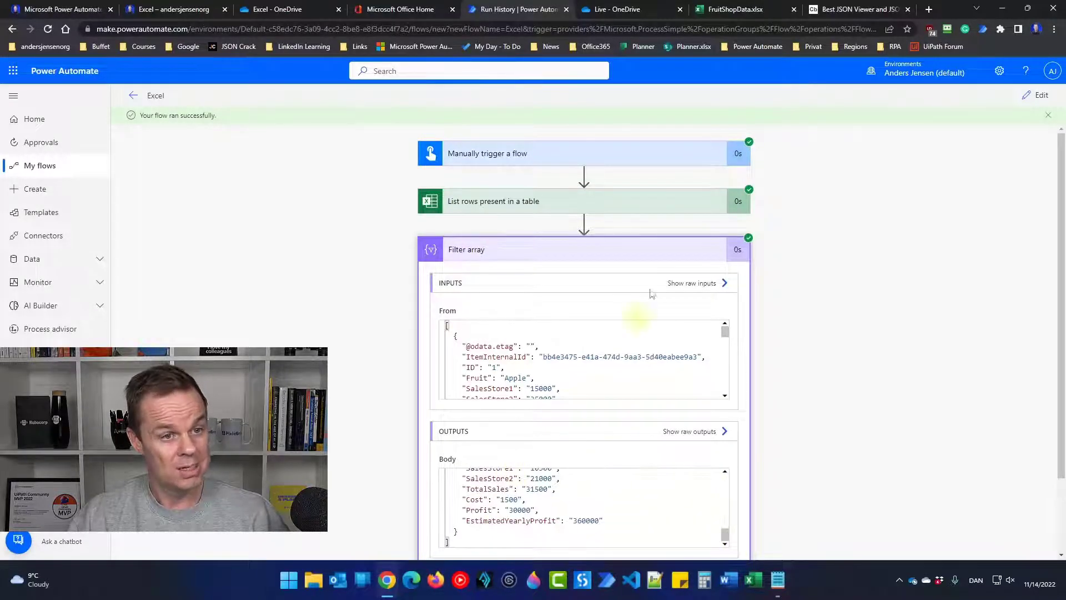
click(735, 10)
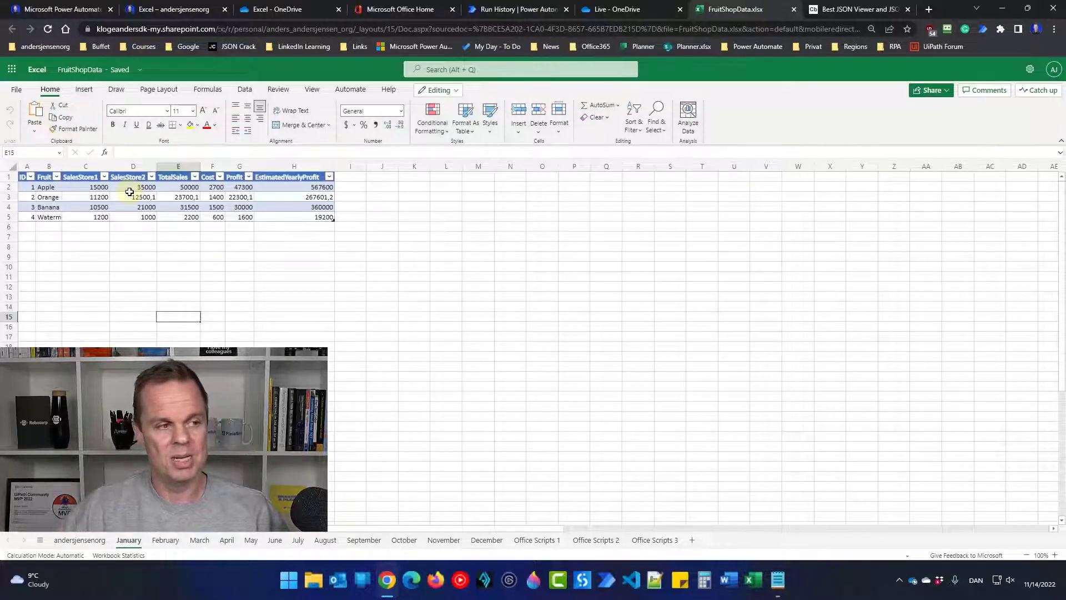
click(515, 17)
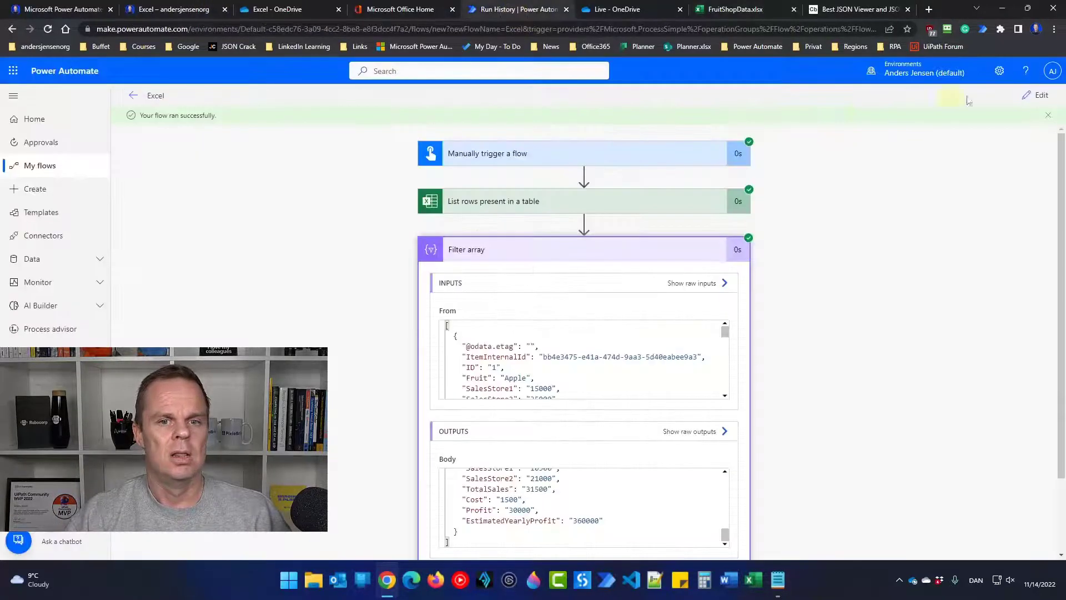
click(1044, 105)
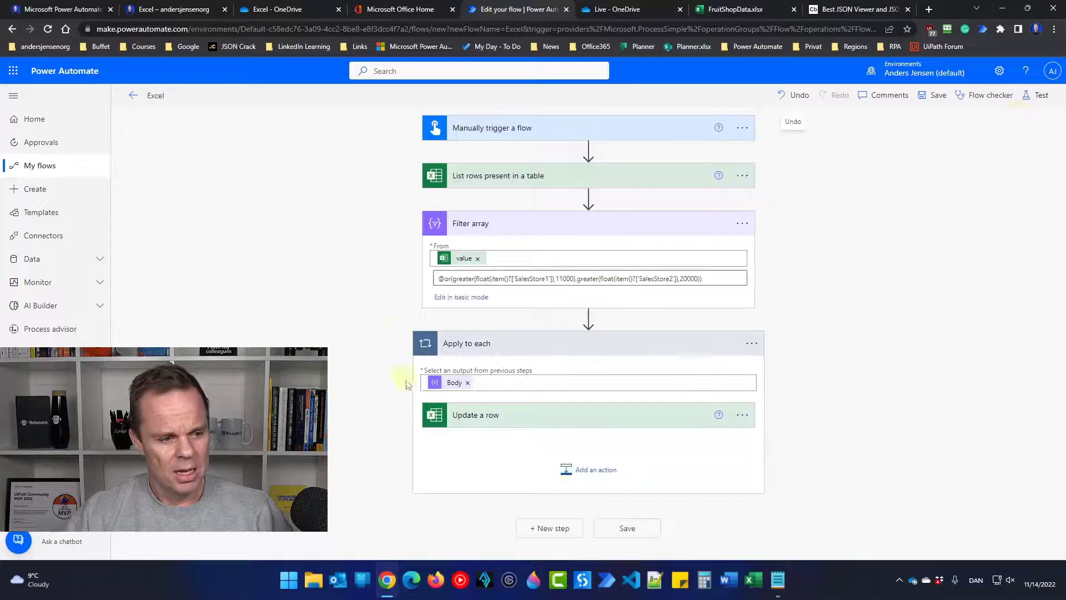
Replace Body in the Apply to each input with value from List rows present in a table, and save the flow
click(467, 382)
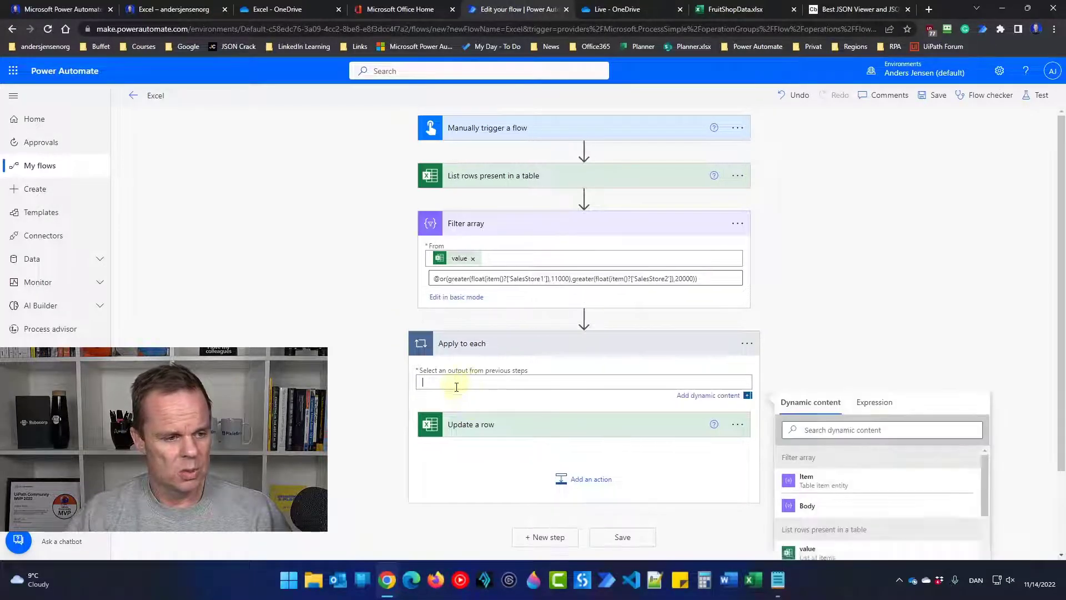
click(805, 556)
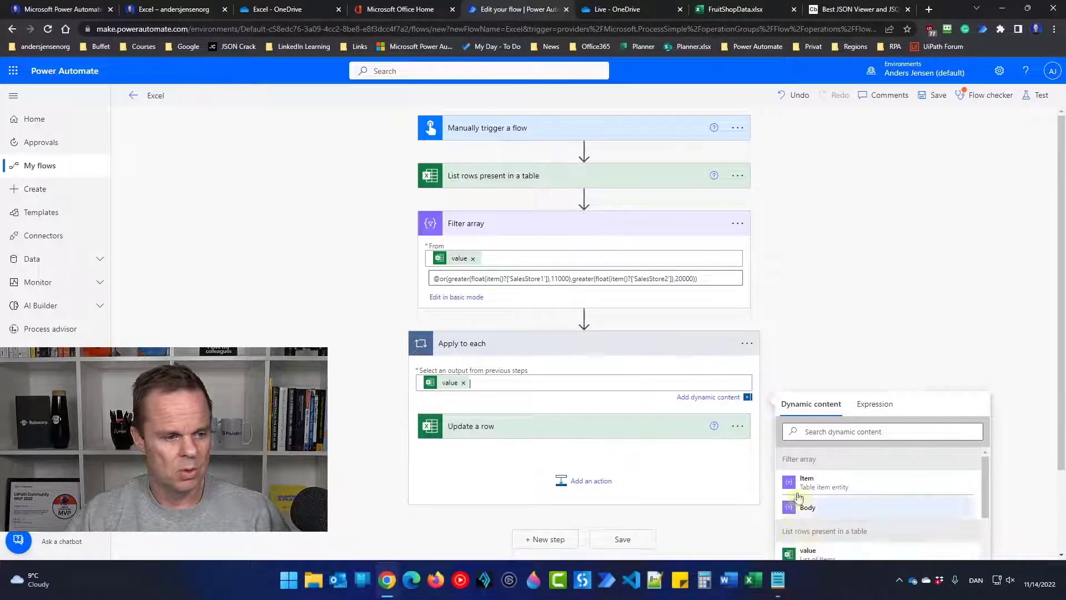
click(830, 255)
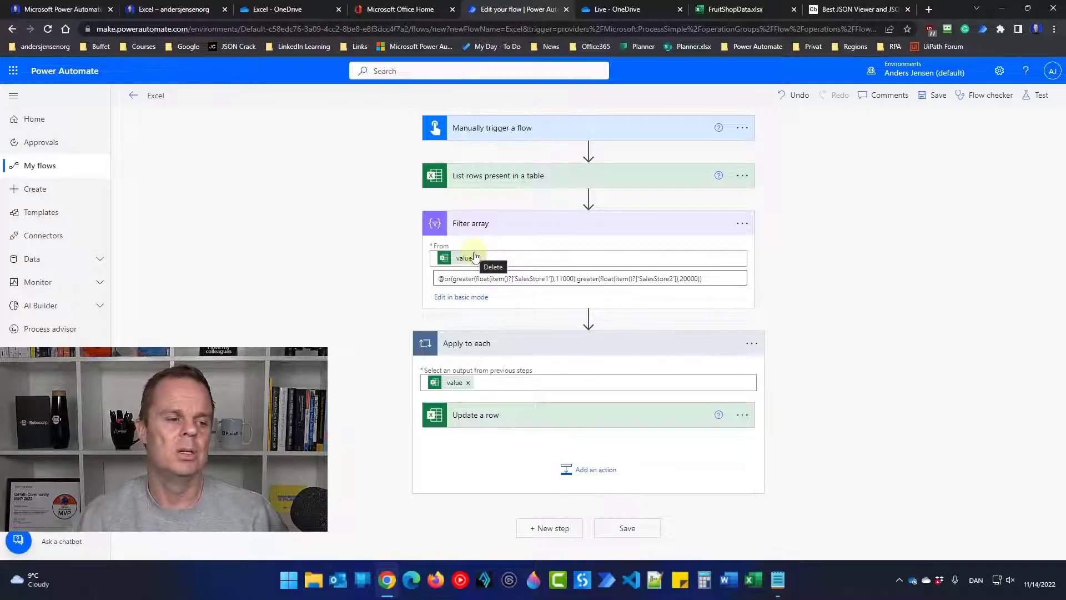
click(926, 96)
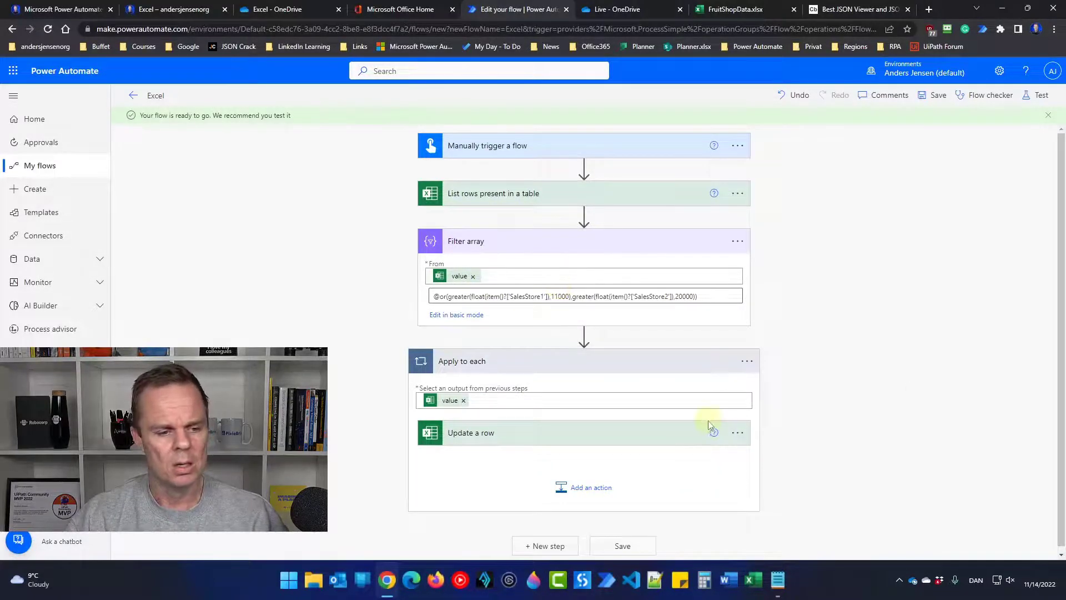
Collapse the Filter array and Apply to each actions and add an Initialize variable action at the end of the flow
scroll(708, 420, down, 1)
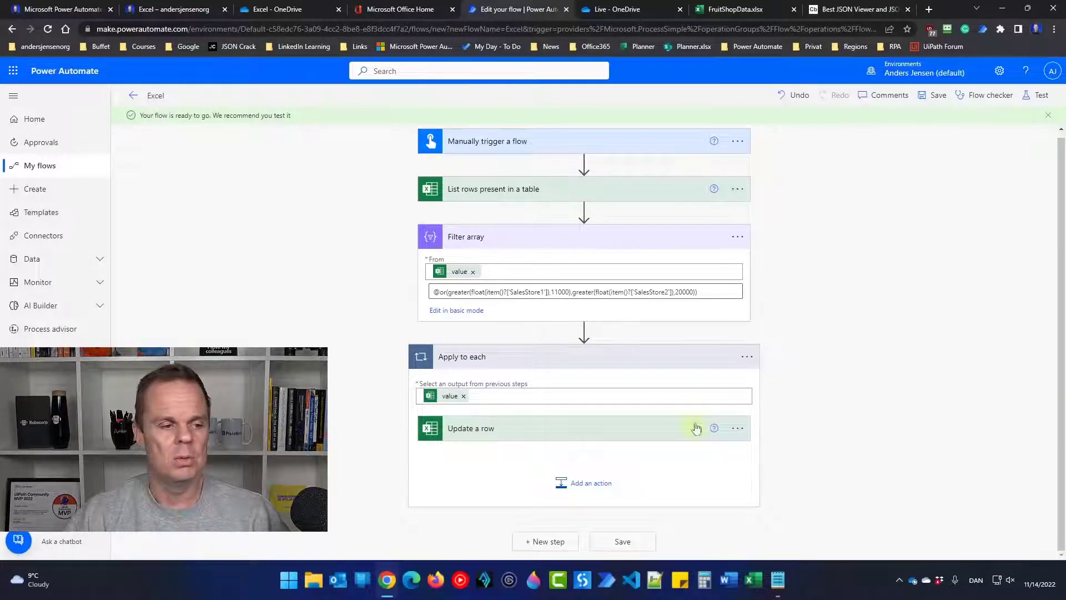
click(497, 237)
click(504, 289)
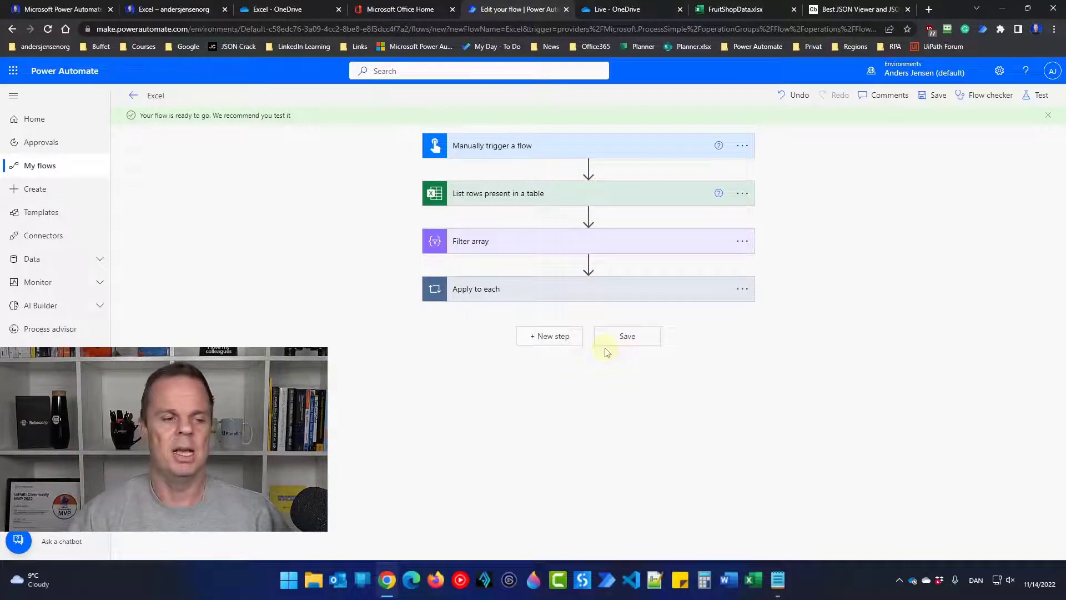
click(555, 341)
text(initi)
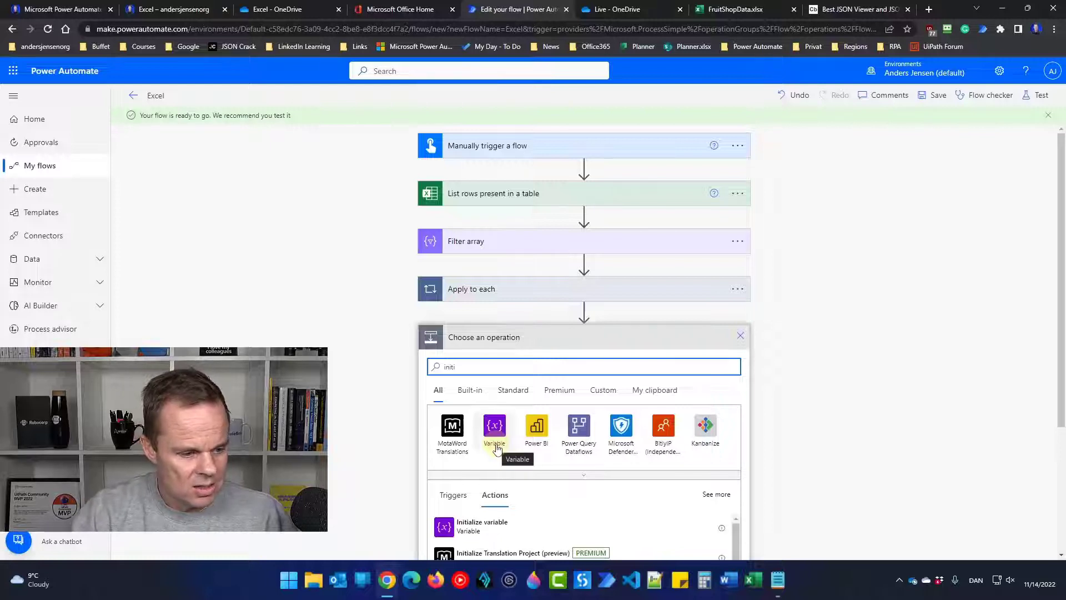
click(522, 530)
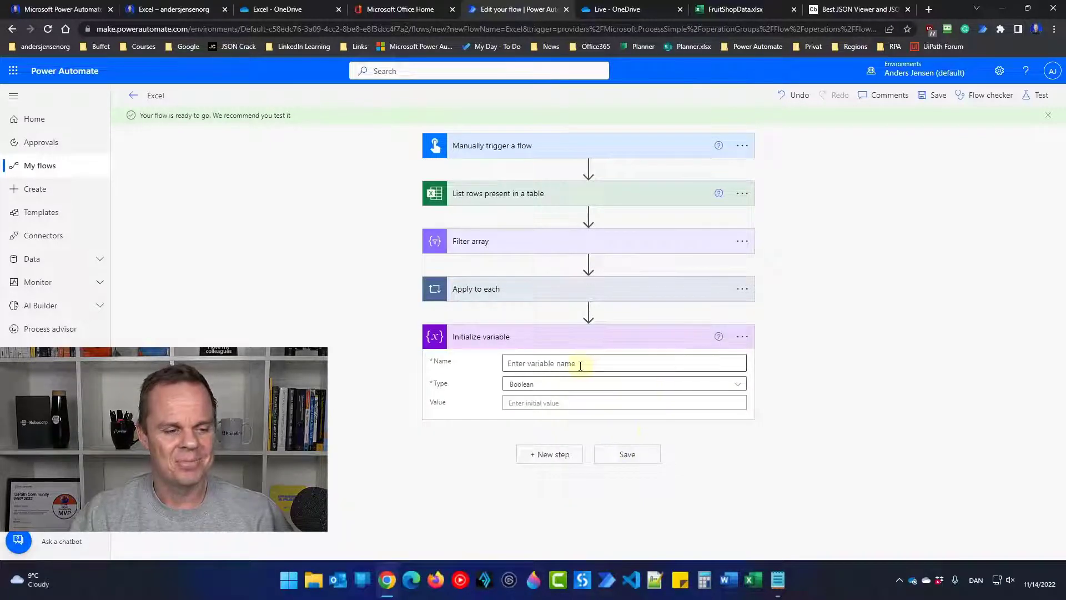
Configure the variable as type String with the name RowLookup and the initial value 2
click(541, 387)
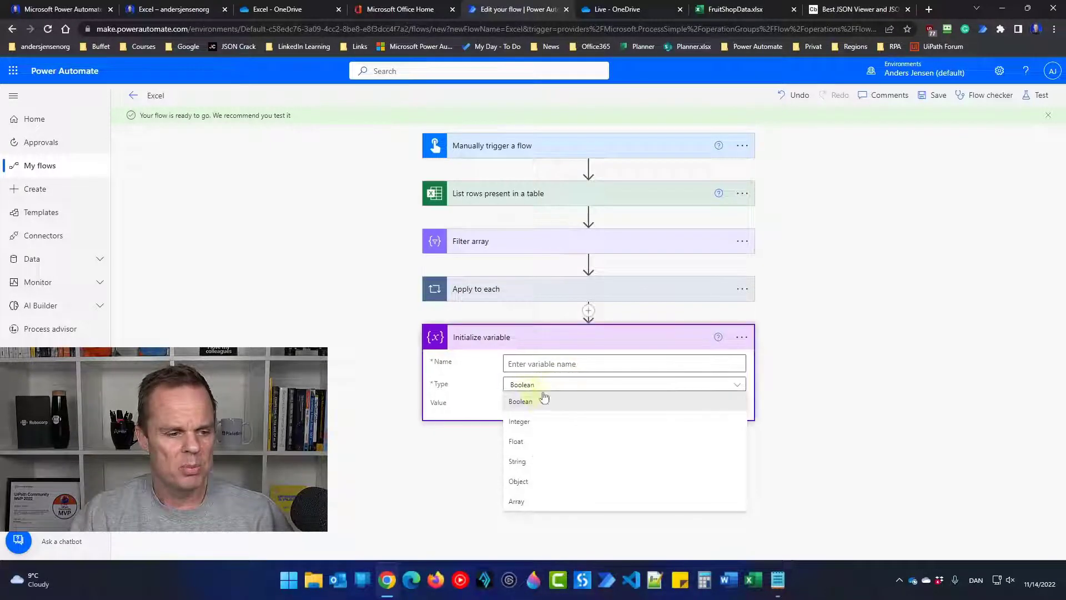
click(526, 460)
click(538, 365)
text(Ro)
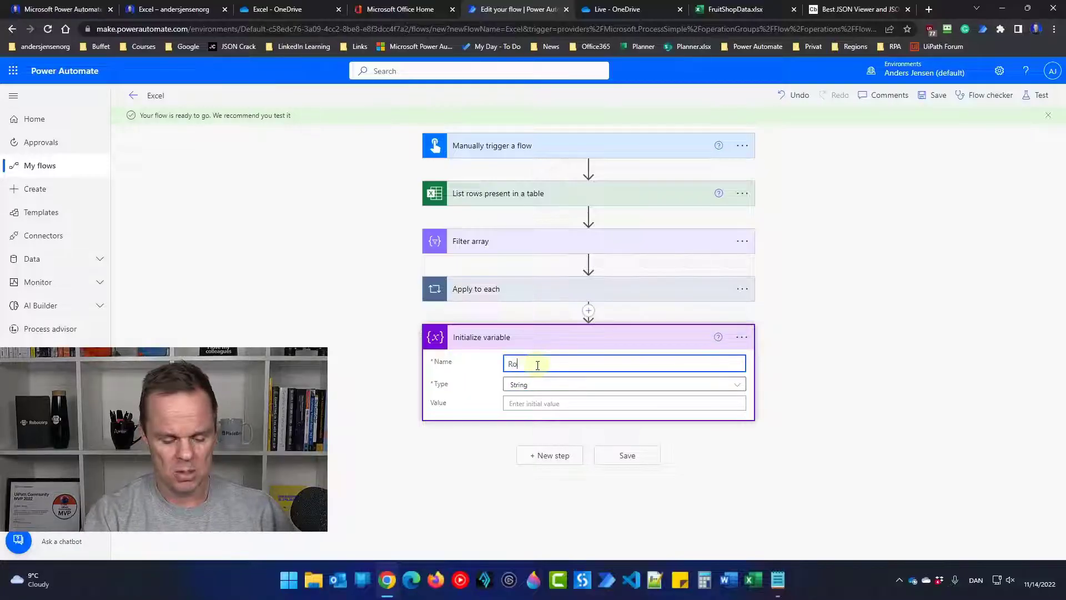
text(wLookup)
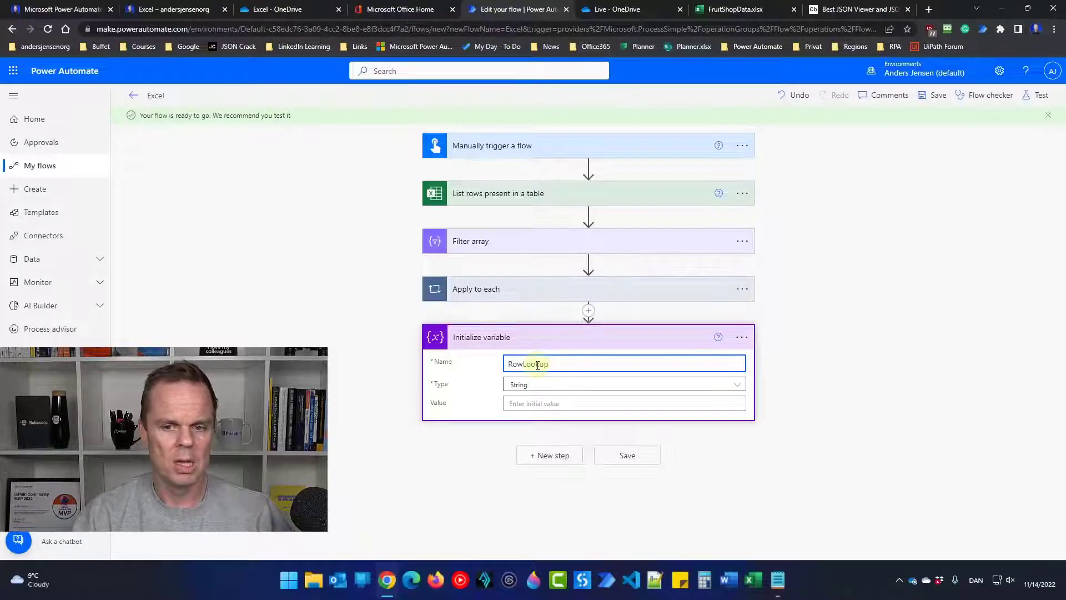
click(529, 404)
text(2)
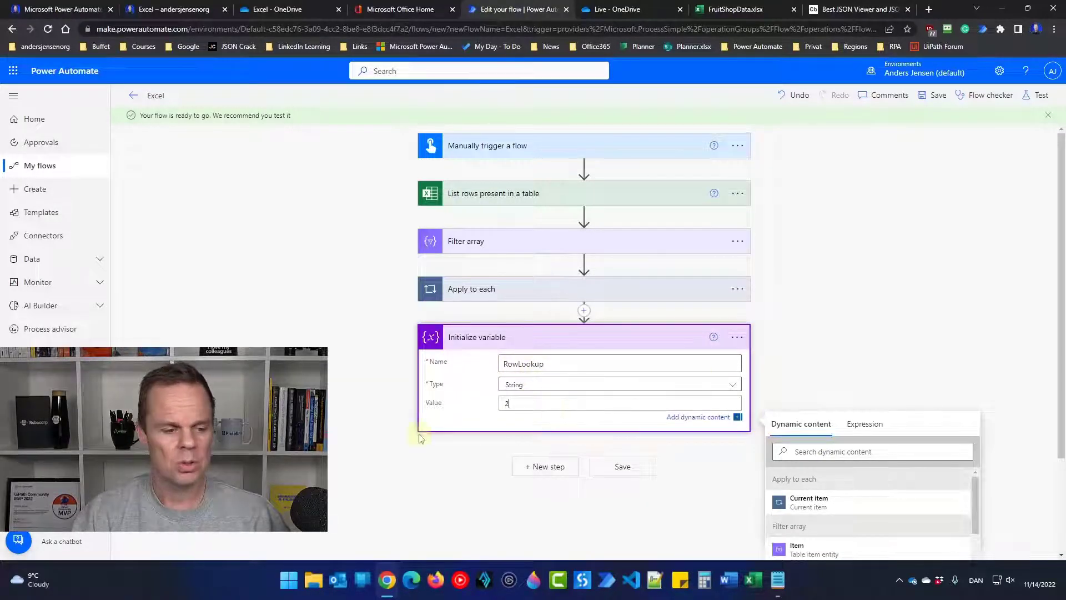
Add an Excel Online (Business) Get a row action after Initialize variable
scroll(420, 438, down, 2)
click(527, 362)
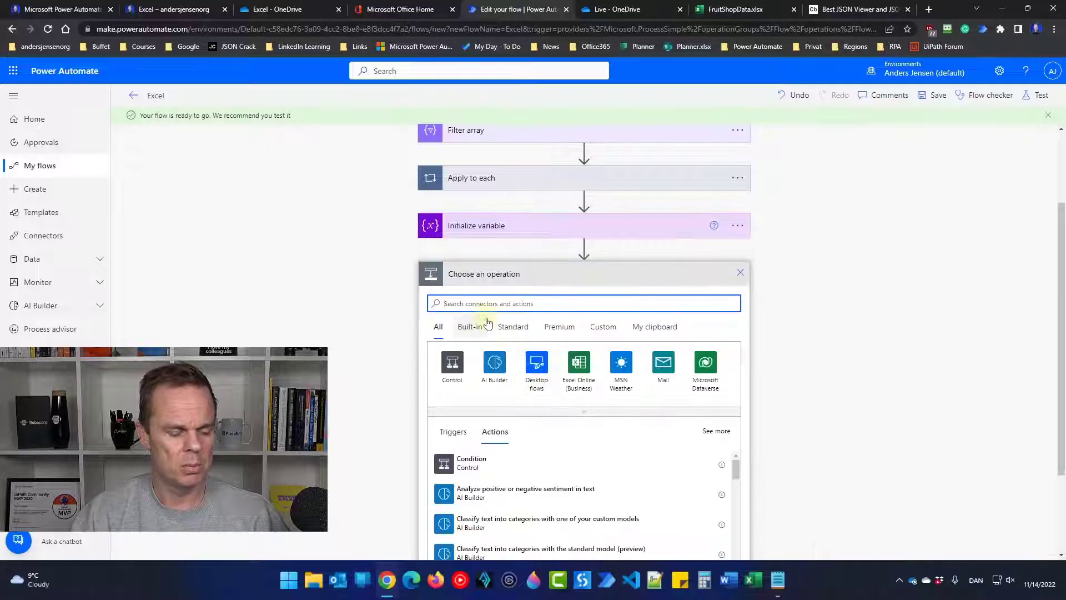
text(get a)
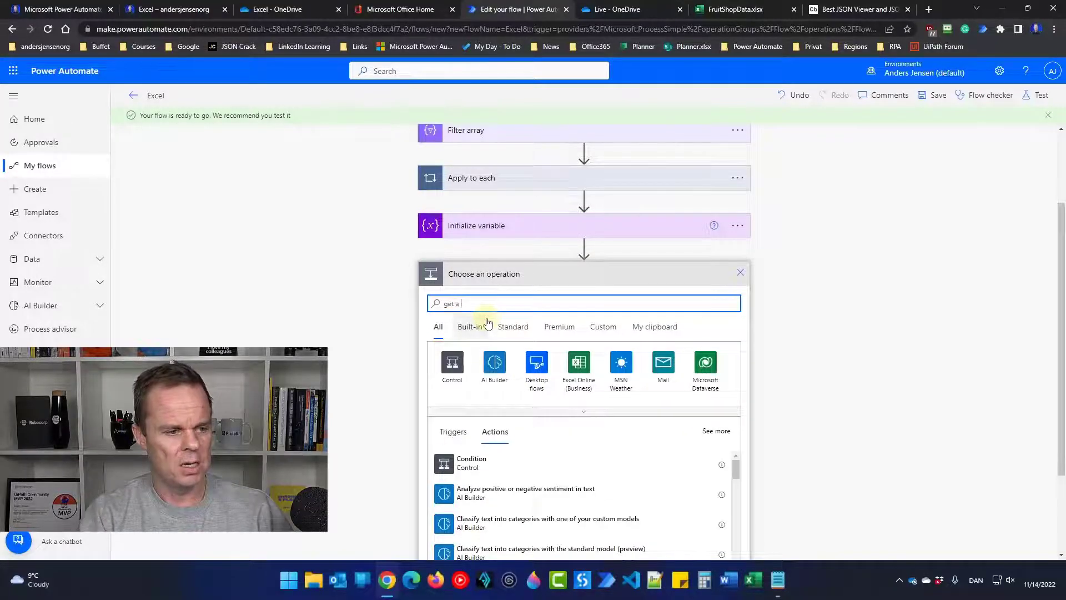
text( row)
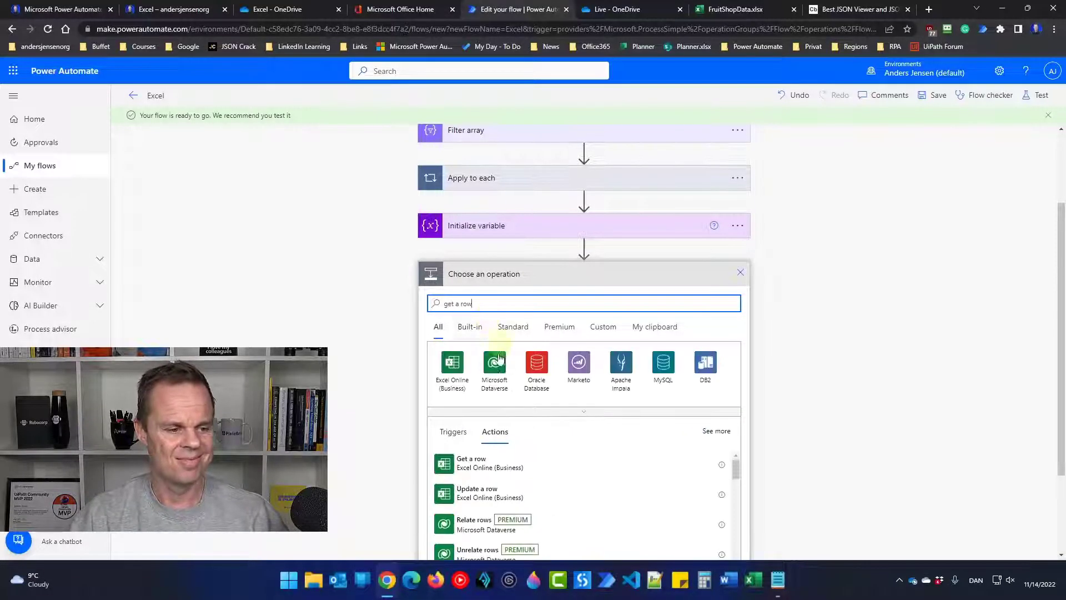
click(536, 472)
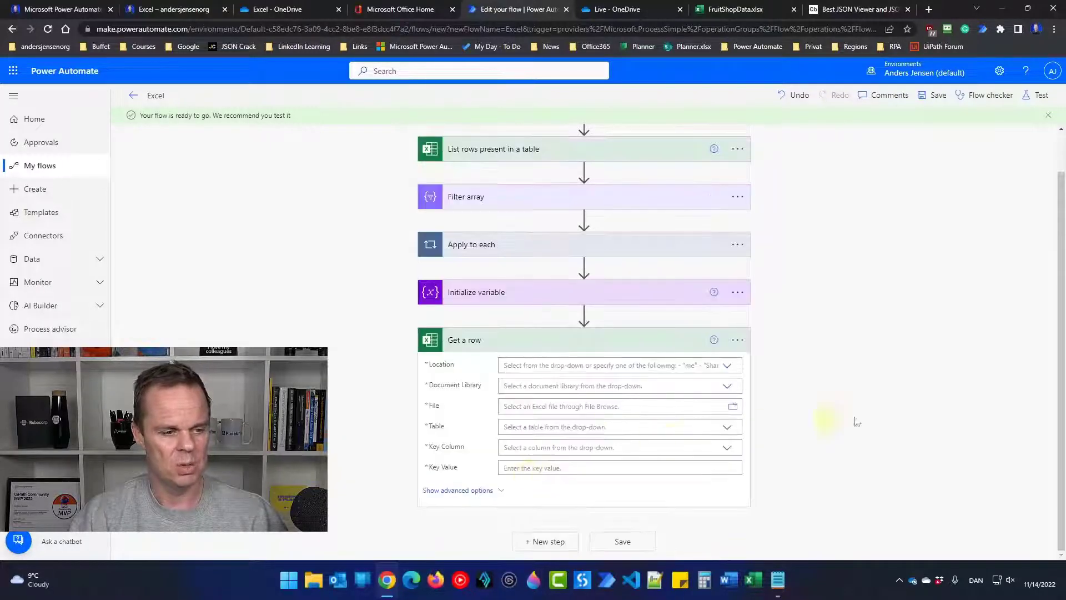
Point the Get a row action to OneDrive for Business, document library OneDrive, and the file FruitShopData.xlsx in the Live folder
click(725, 365)
click(562, 383)
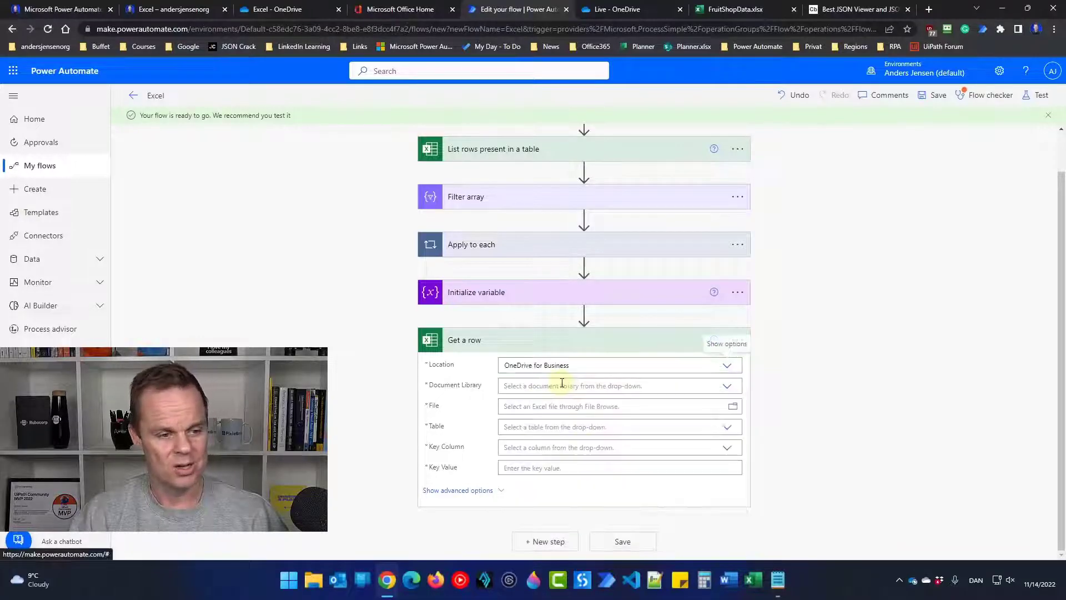
click(726, 387)
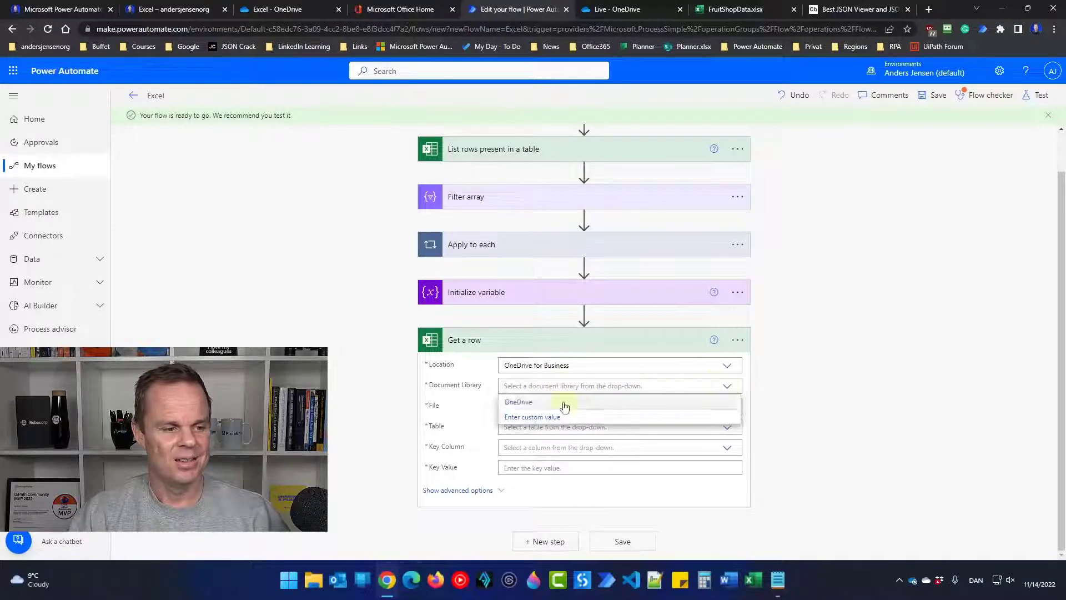
click(541, 402)
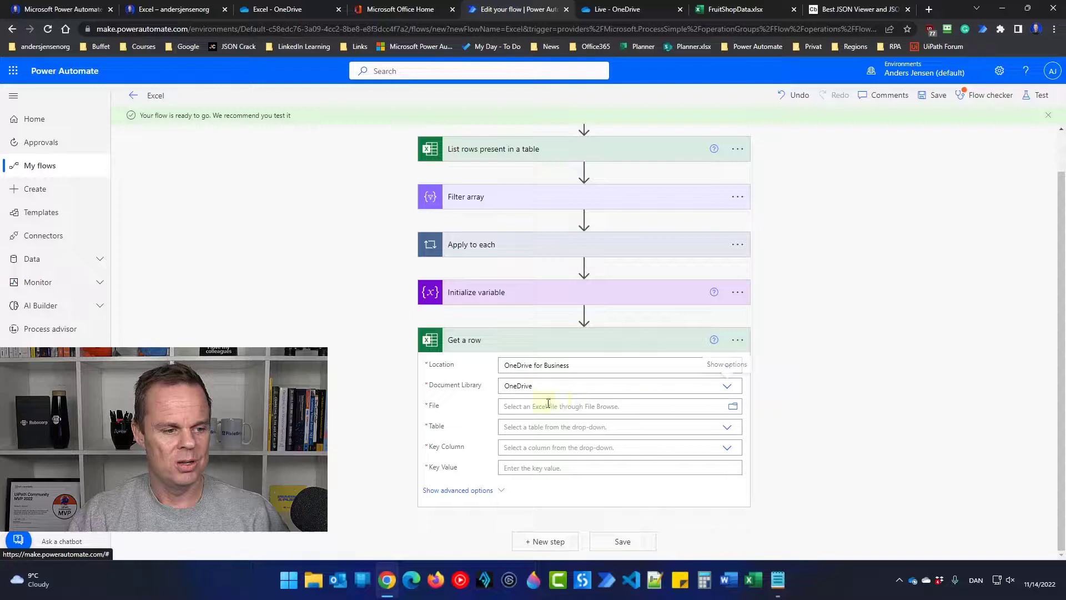
click(733, 406)
scroll(821, 326, up, 4)
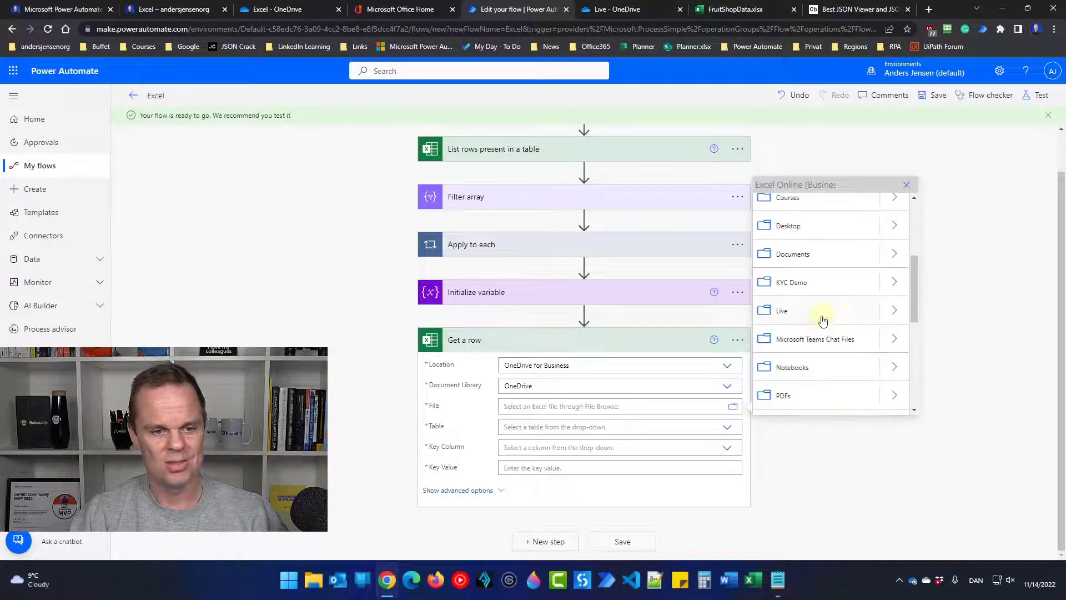
click(894, 307)
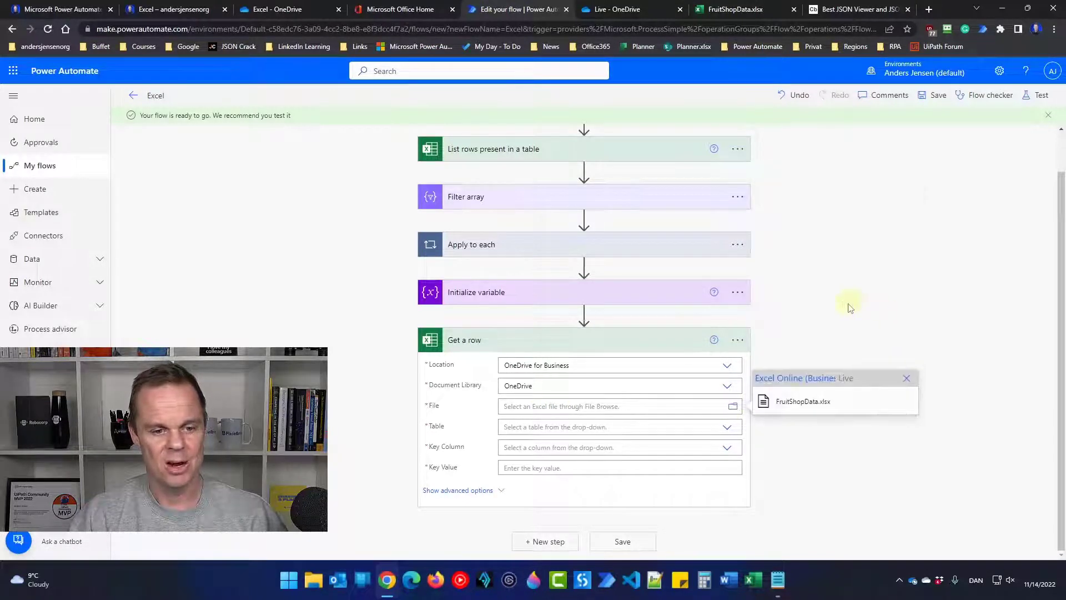
click(805, 400)
Set Get a row to use the January table with key column ID and the RowLookup variable as key value
click(722, 440)
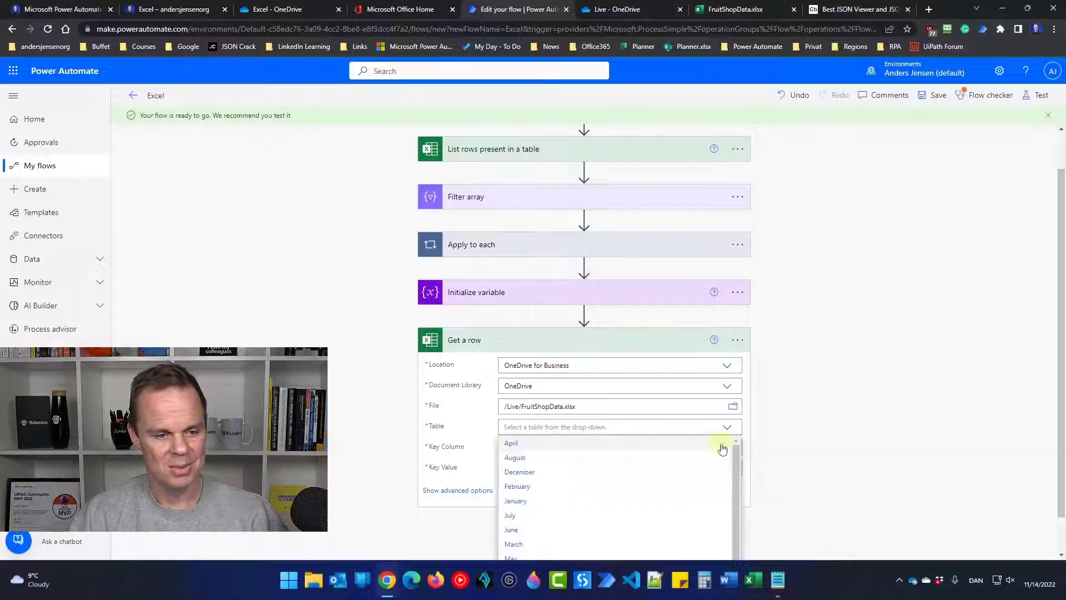
click(517, 500)
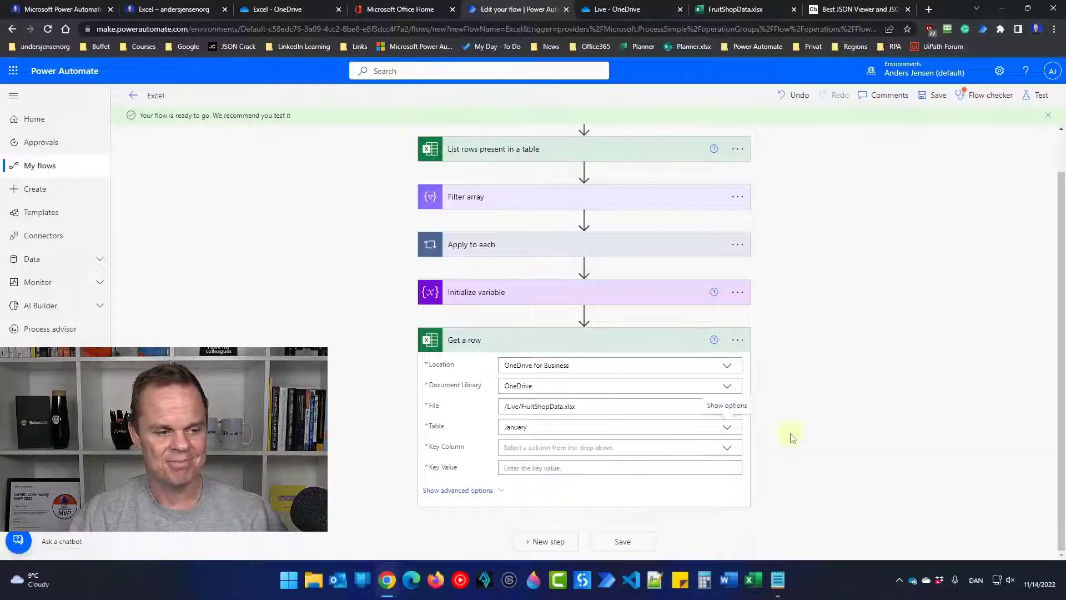
click(729, 449)
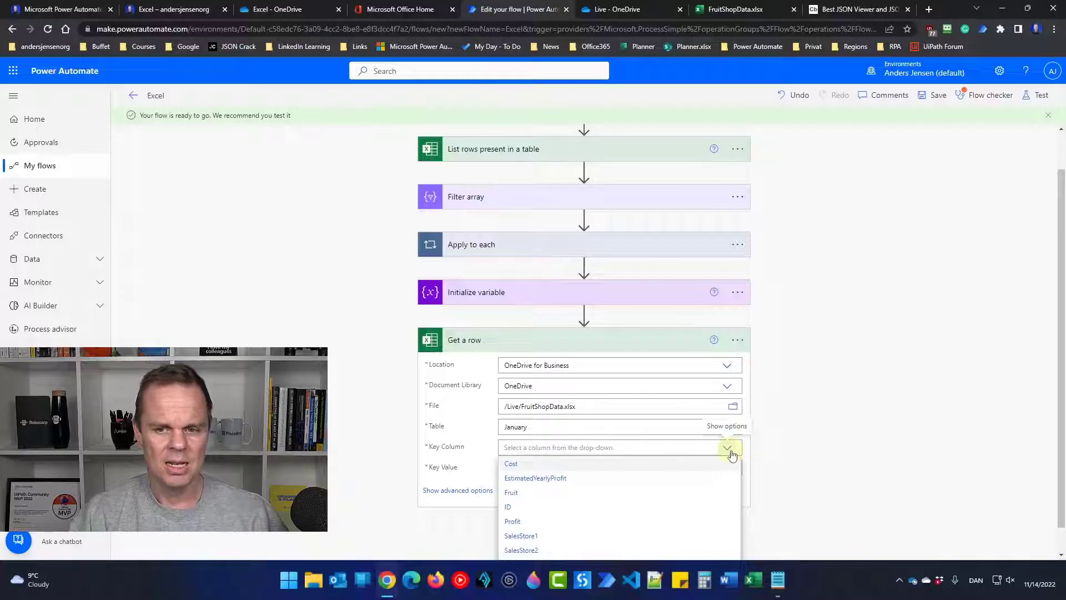
click(562, 478)
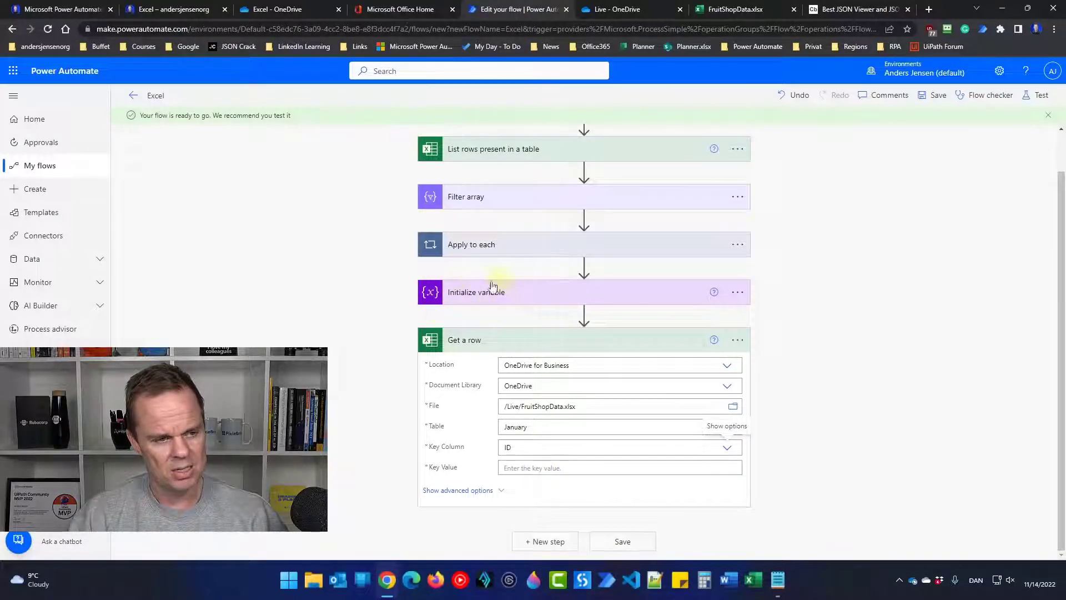
click(555, 468)
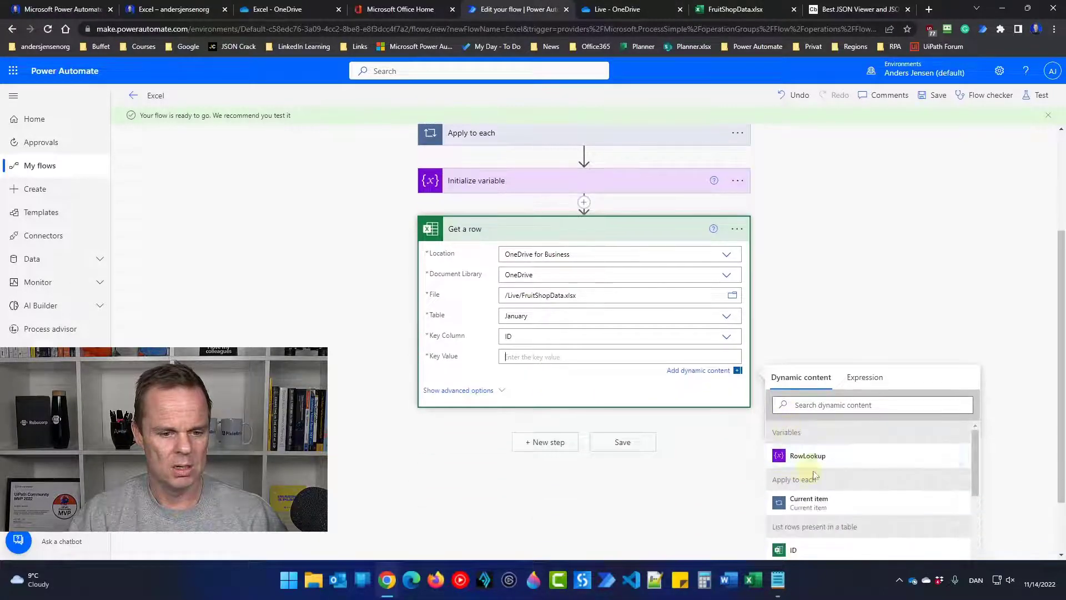
click(811, 457)
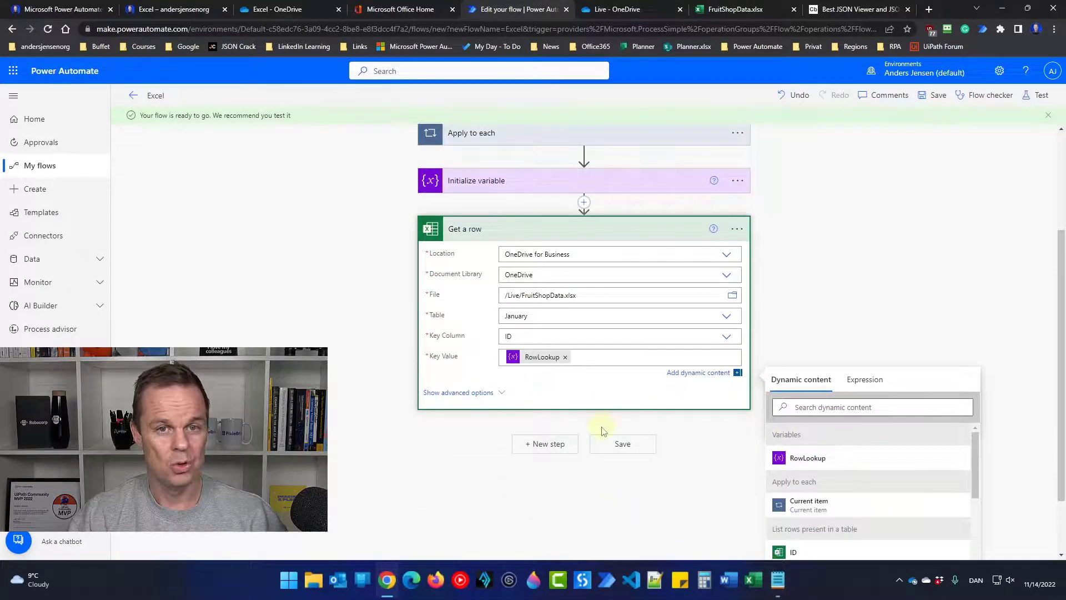
Save the flow and run it as a manual test
click(936, 95)
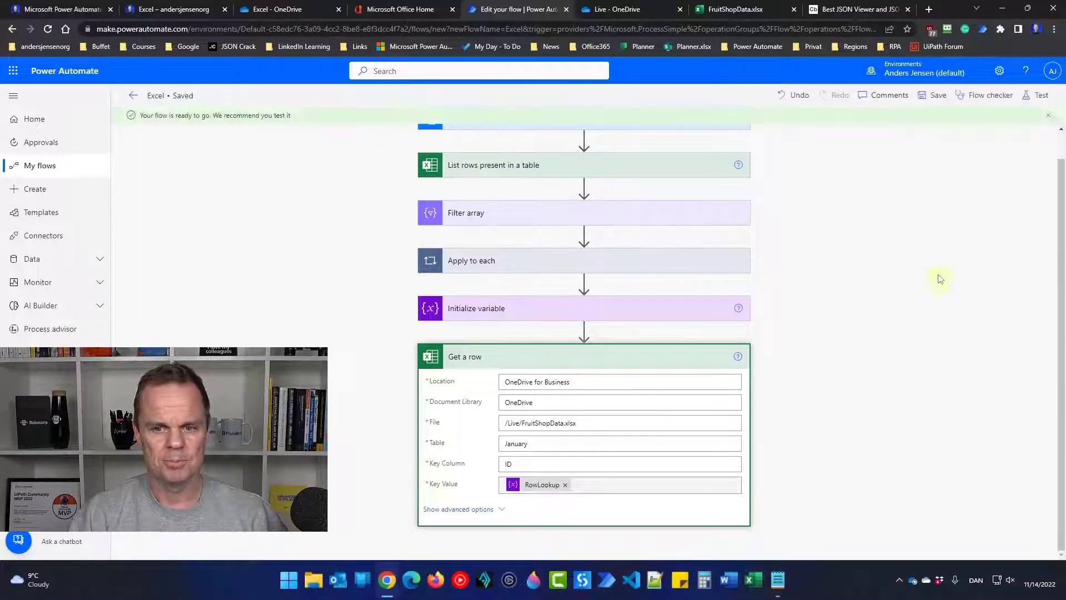
click(1034, 96)
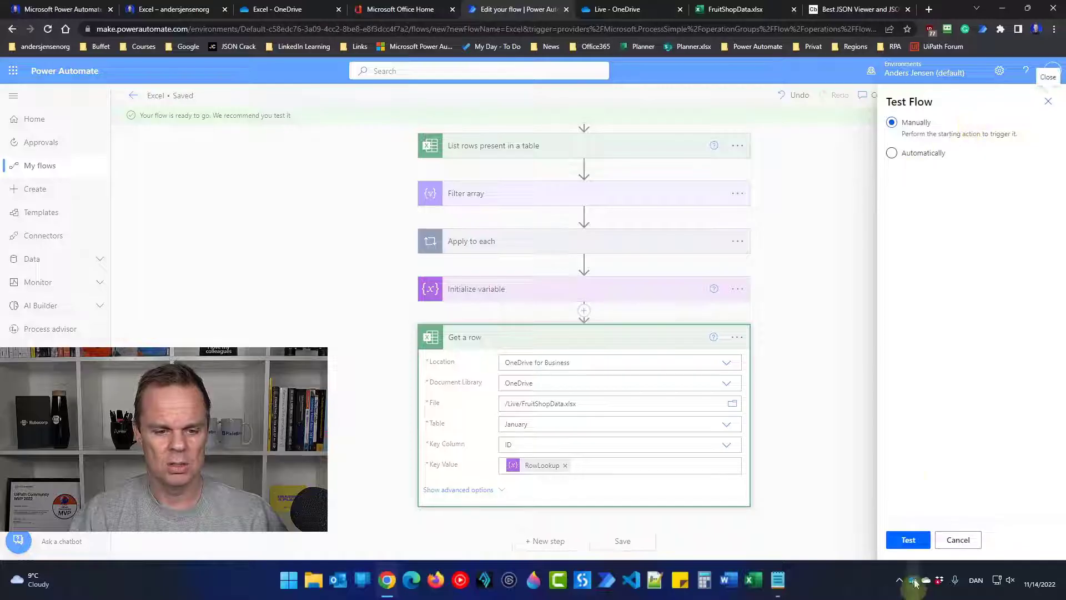
click(906, 539)
click(913, 540)
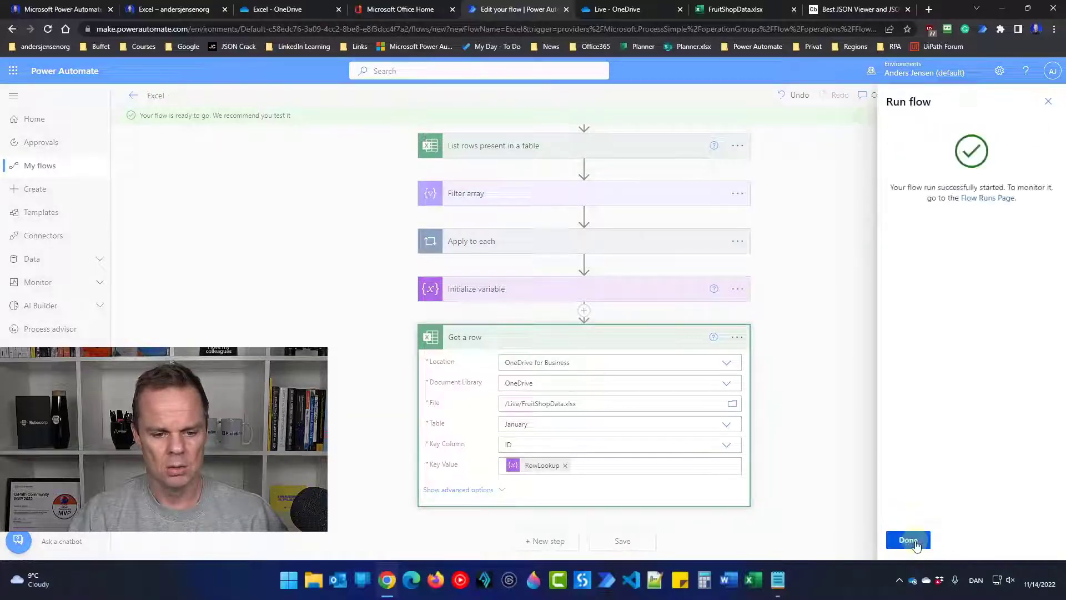
click(915, 543)
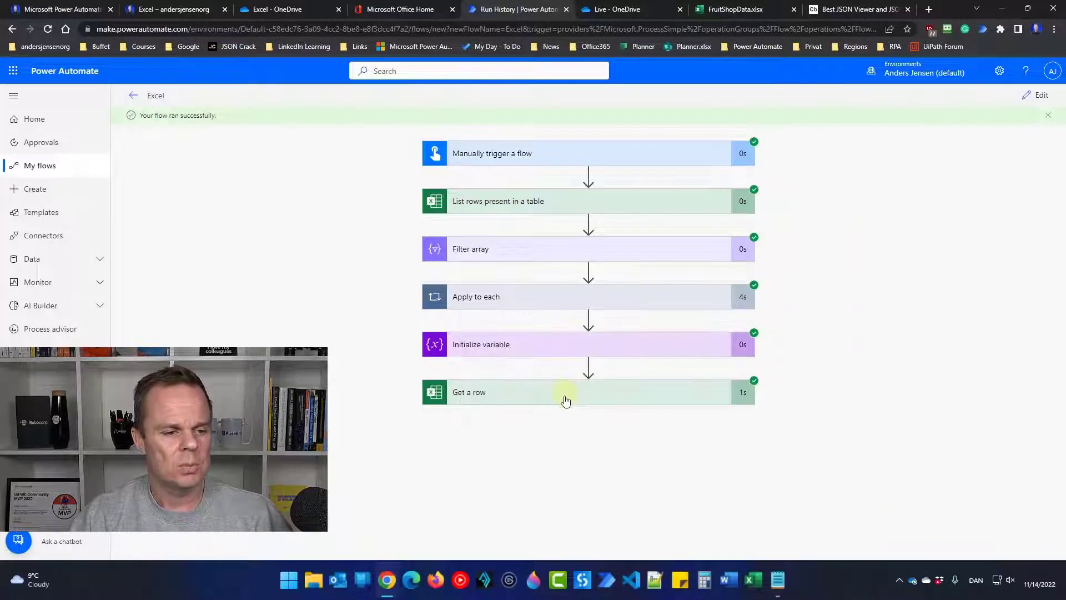
Expand Get a row in the run results and examine its key value and the output fields of the row
click(529, 400)
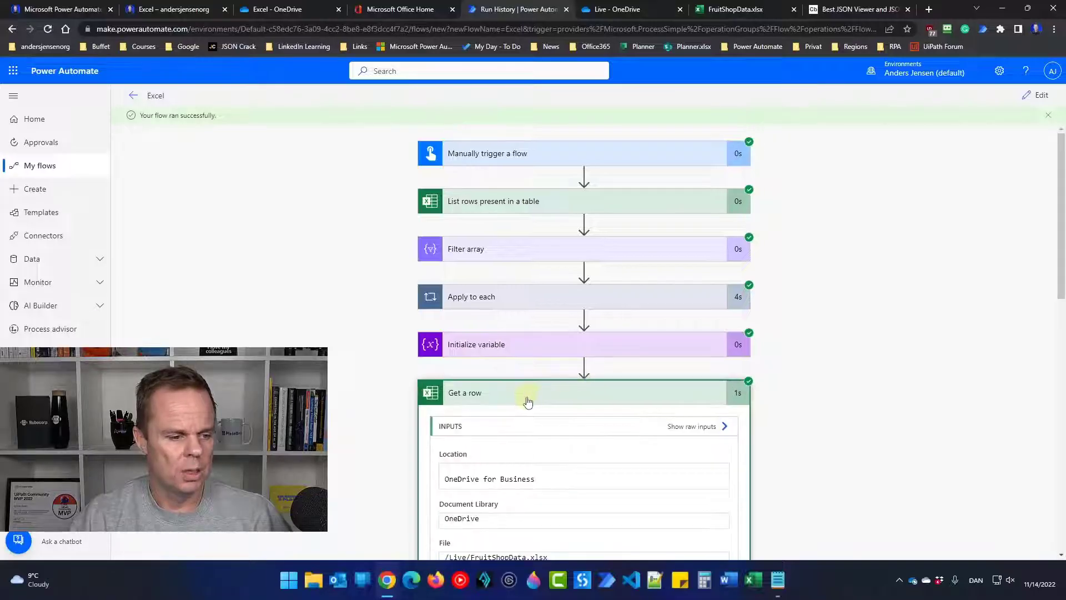
scroll(528, 394, down, 8)
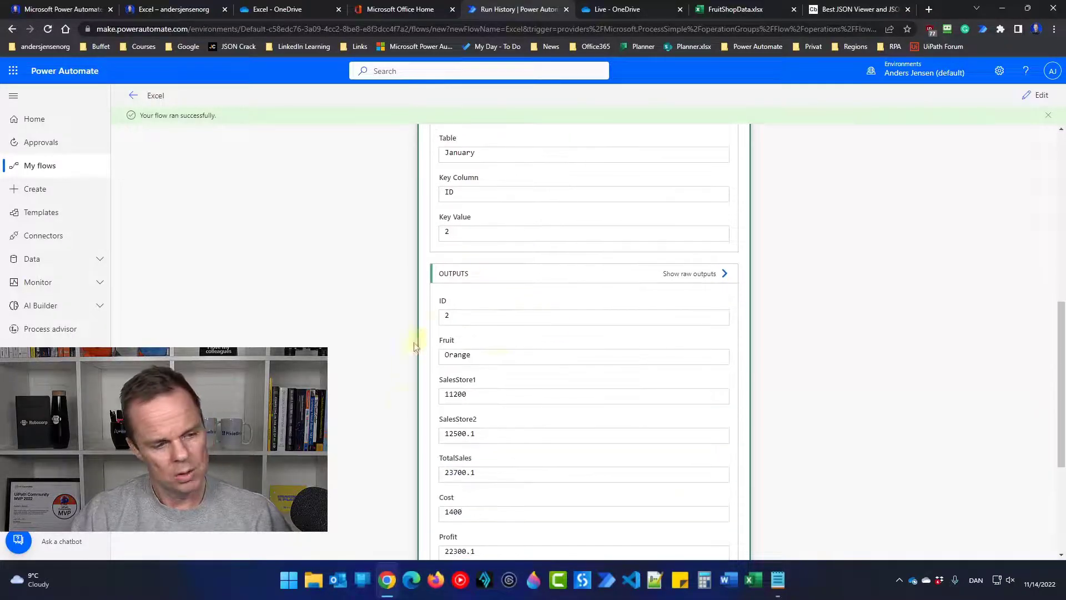
scroll(507, 311, down, 2)
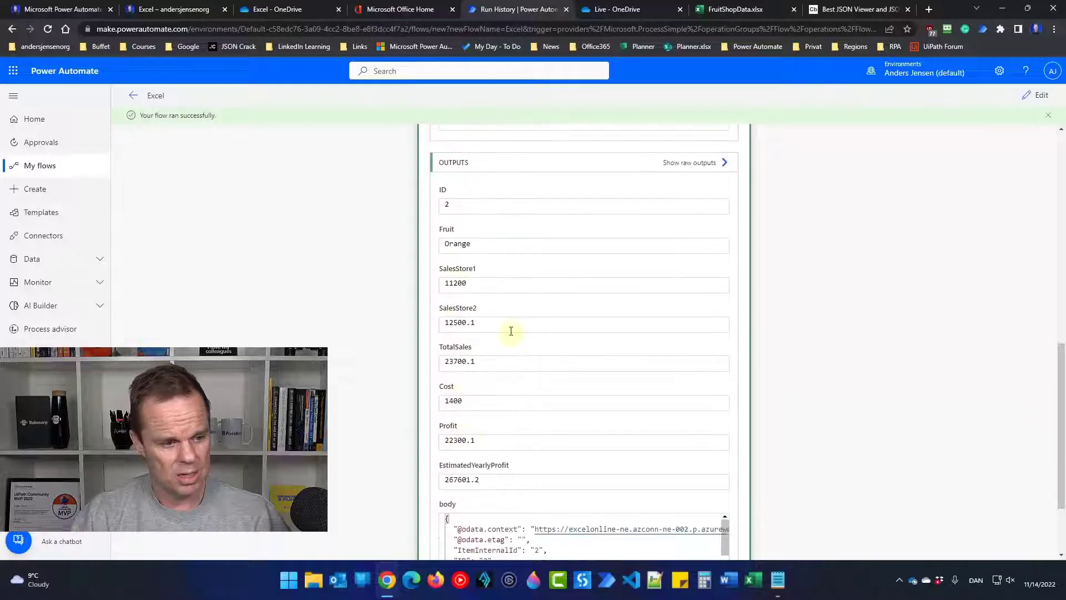
scroll(543, 460, down, 2)
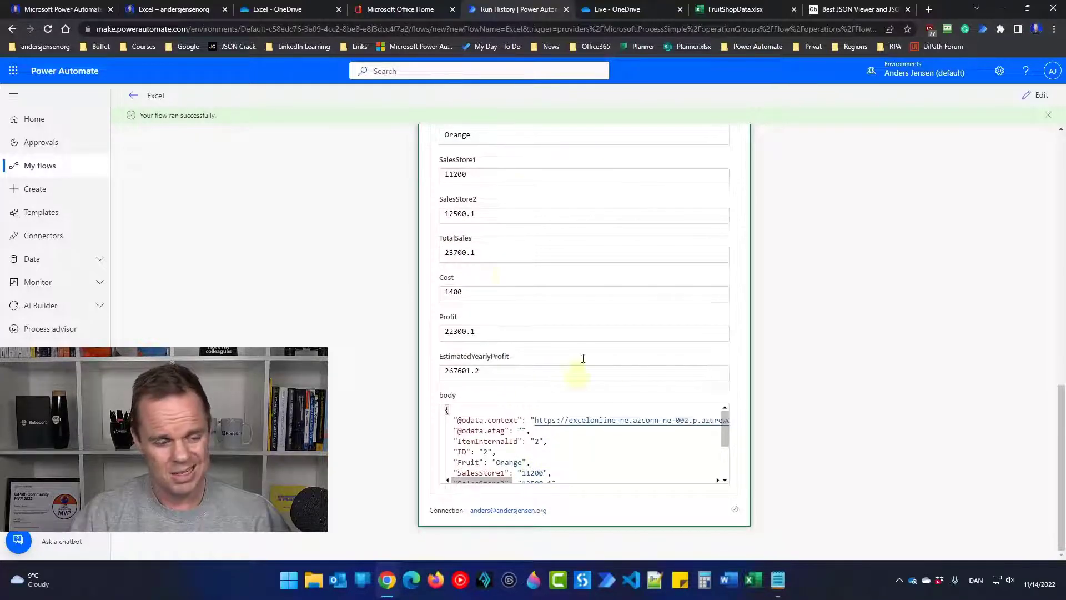
scroll(580, 358, up, 3)
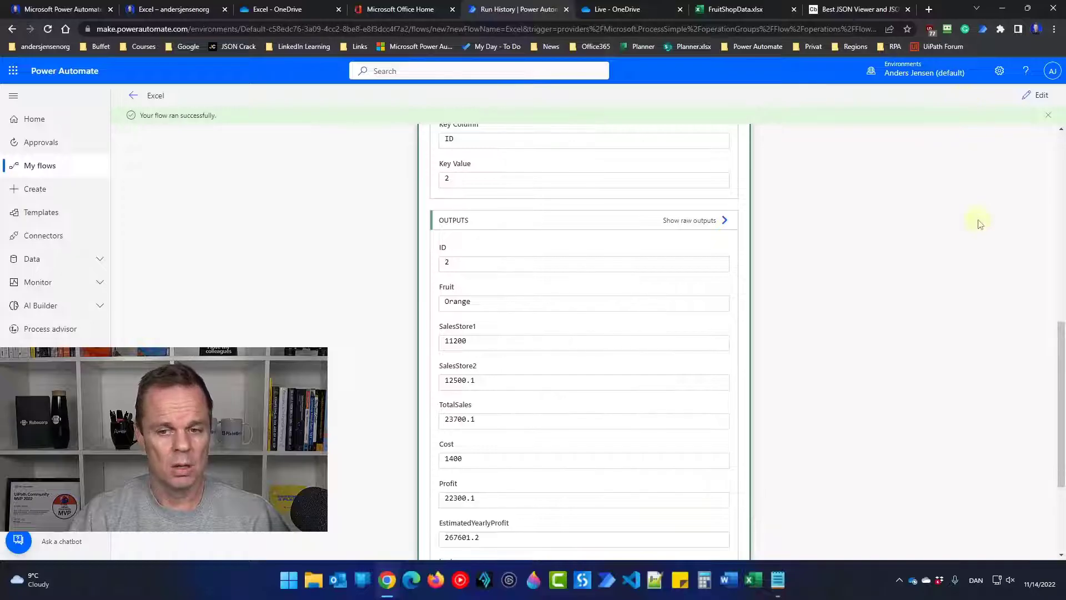
Return to editing the flow, set the RowLookup variable's initial value to 12, and save
click(1038, 96)
click(510, 325)
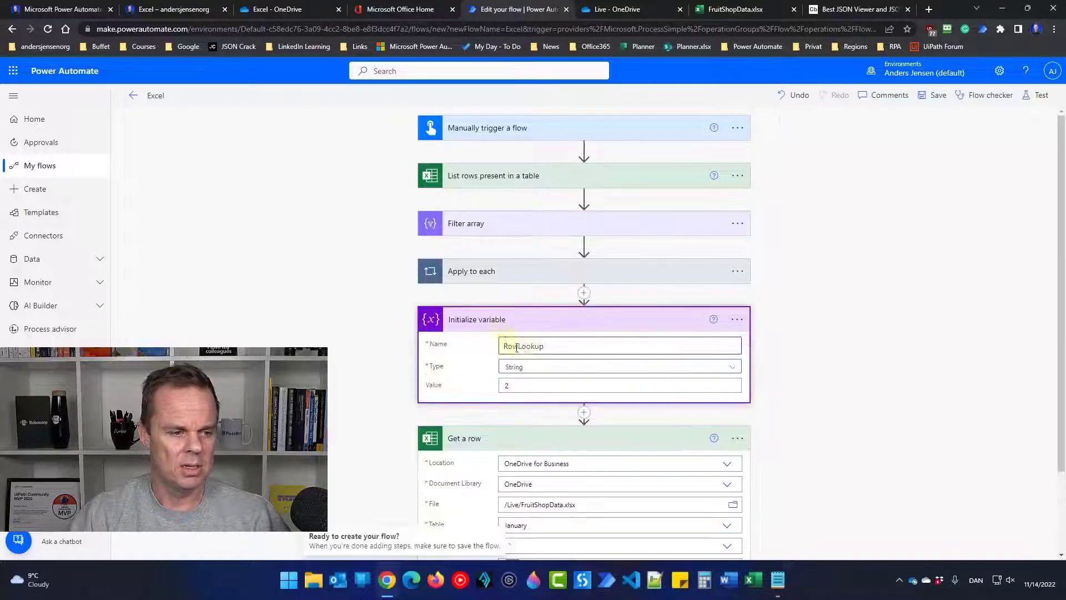
click(507, 385)
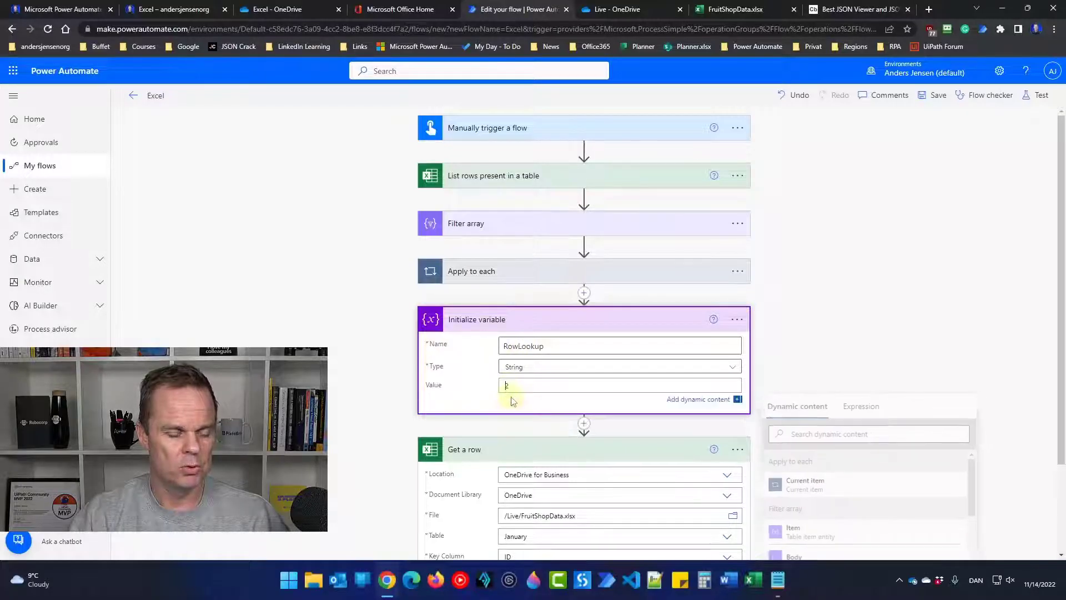
text(1)
click(936, 96)
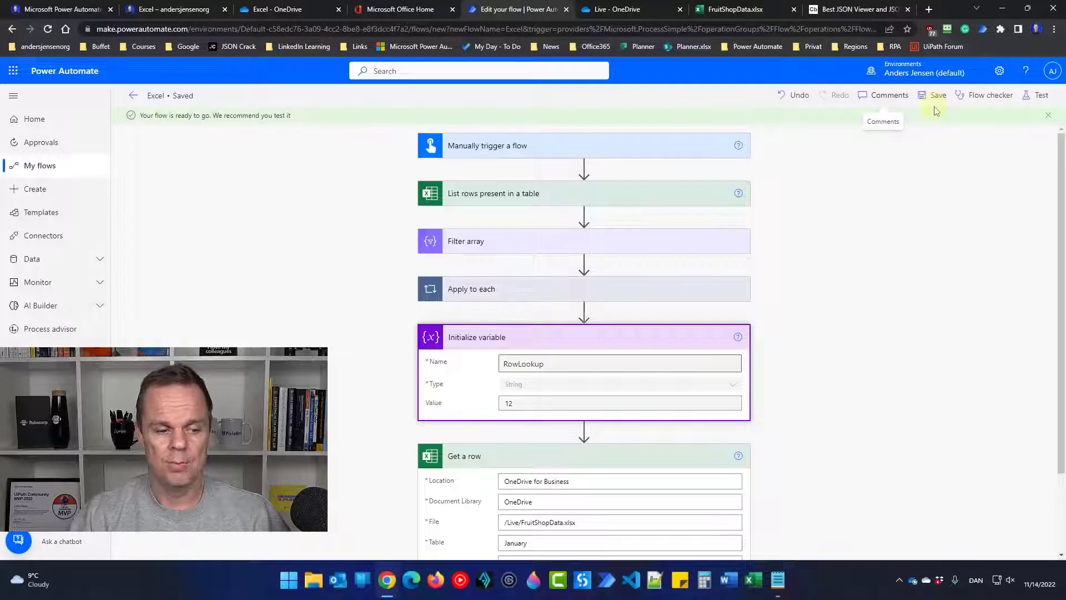
Test the flow manually with the changed RowLookup value and open the run's results
click(1038, 95)
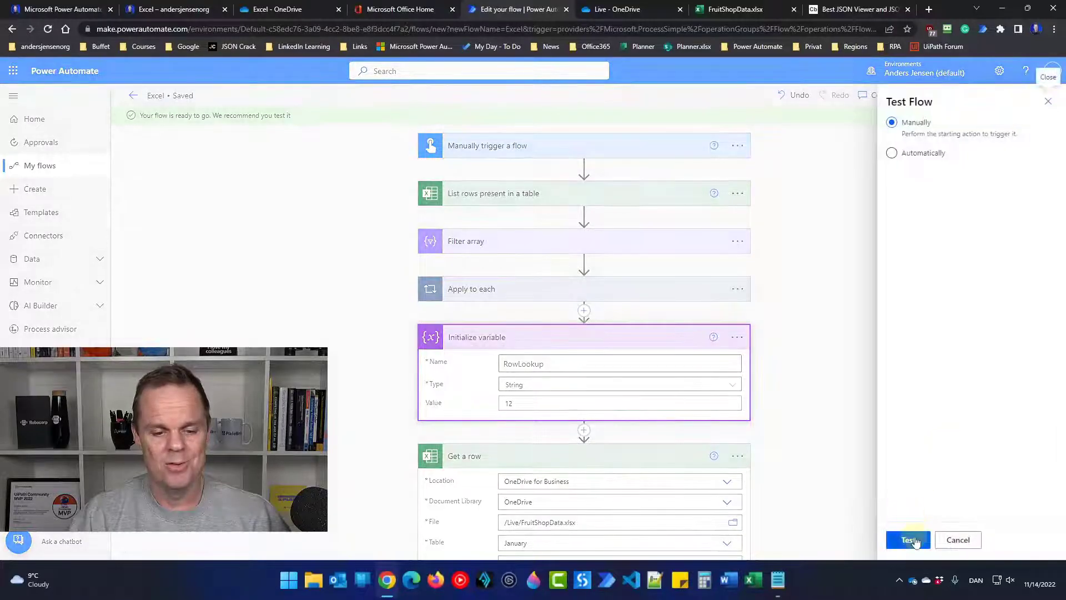
click(909, 540)
click(913, 540)
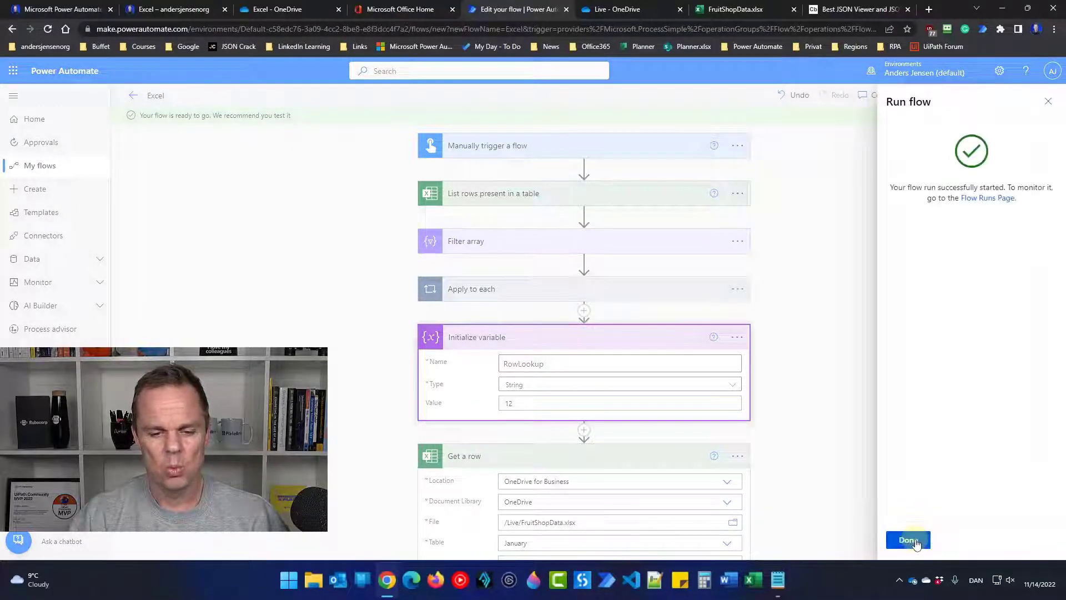
click(913, 540)
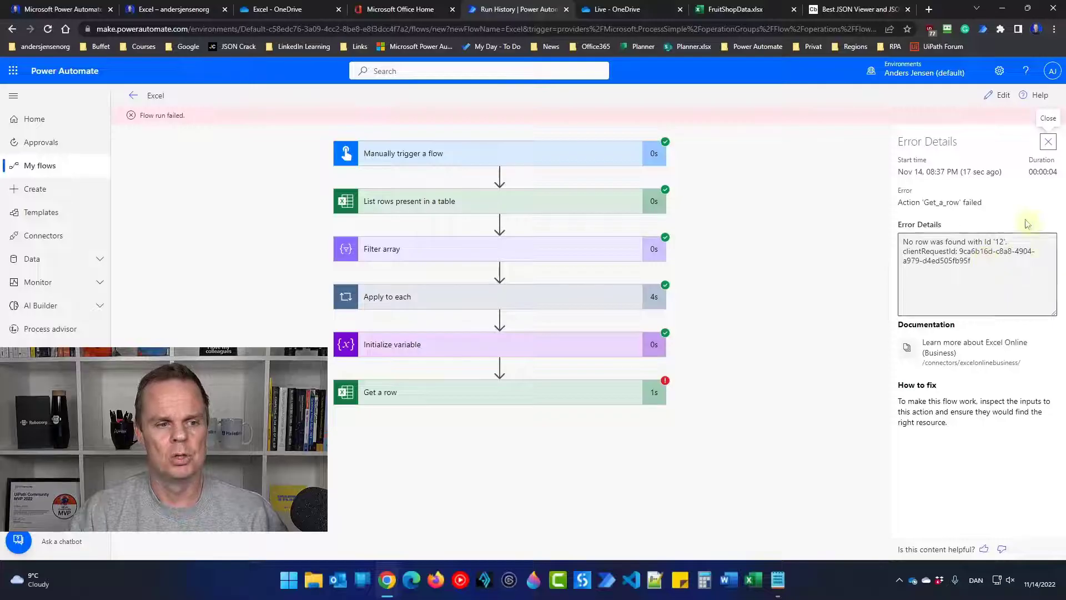
Copy the full output of List rows present in a table from the run and replace the JSON Viewer's input on Code Beautify with it
click(444, 203)
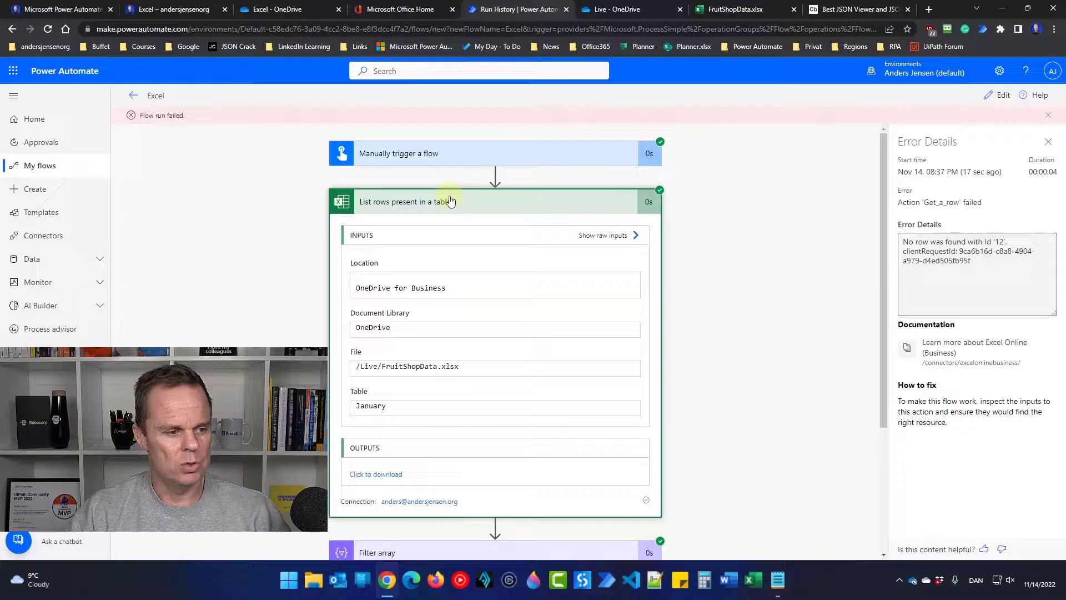
click(390, 473)
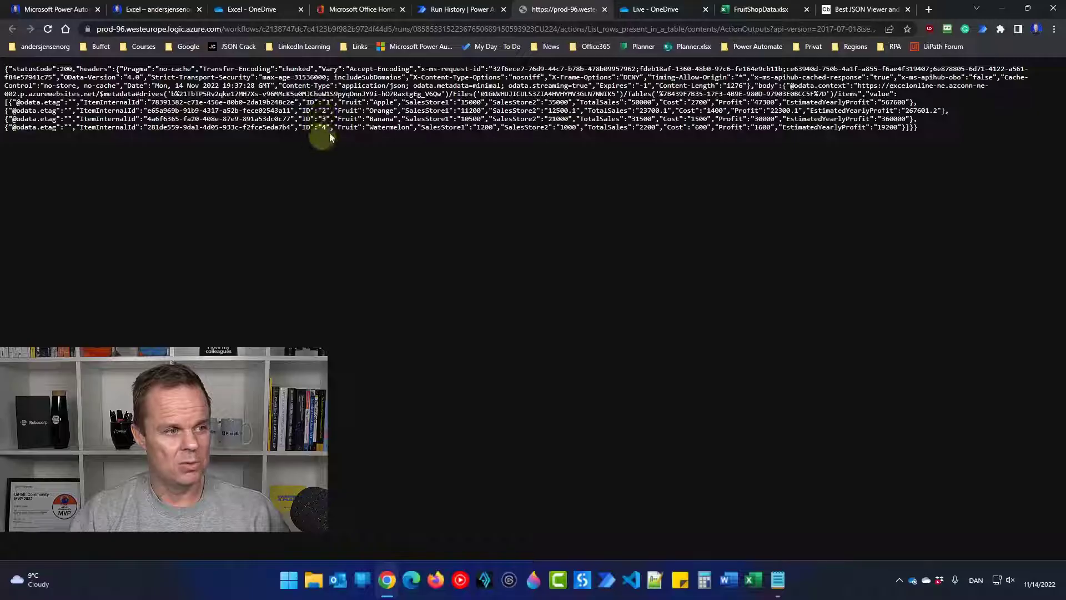
drag(1008, 138, 4, 61)
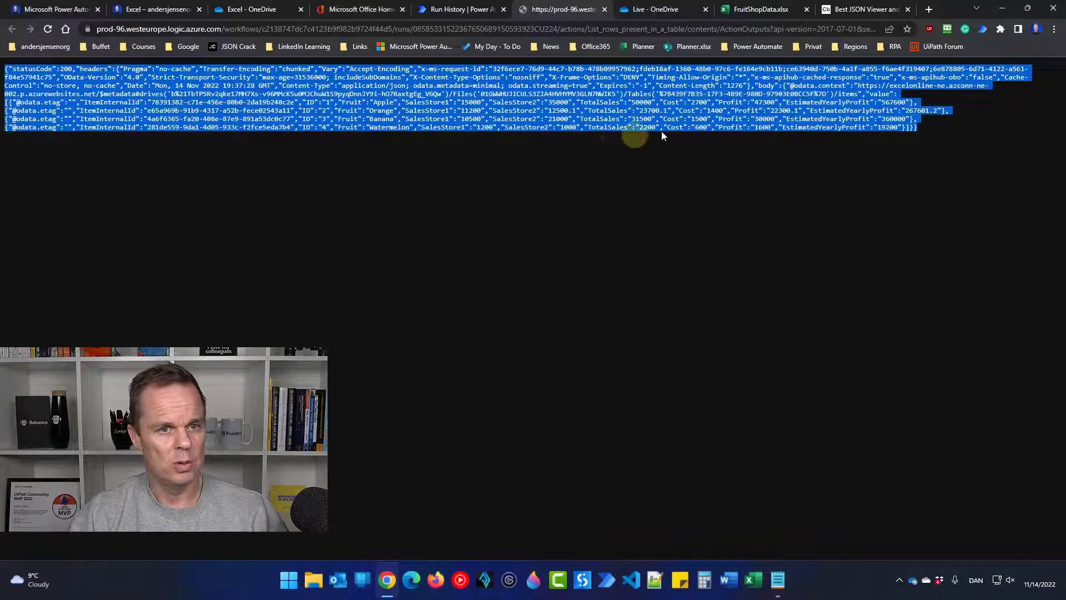
click(858, 10)
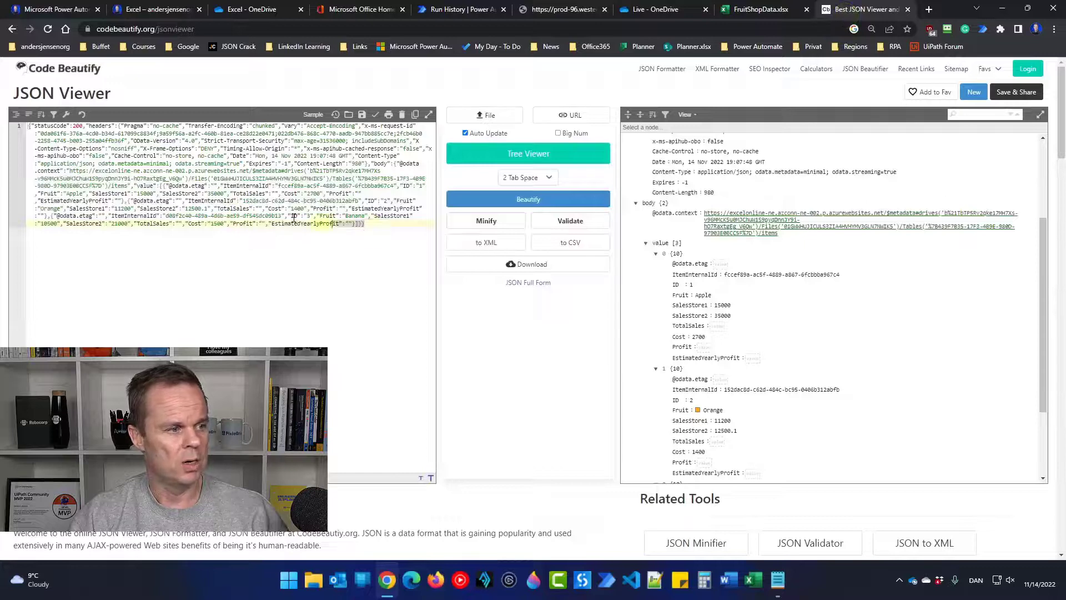
key(ctrl+a)
key(ctrl+v)
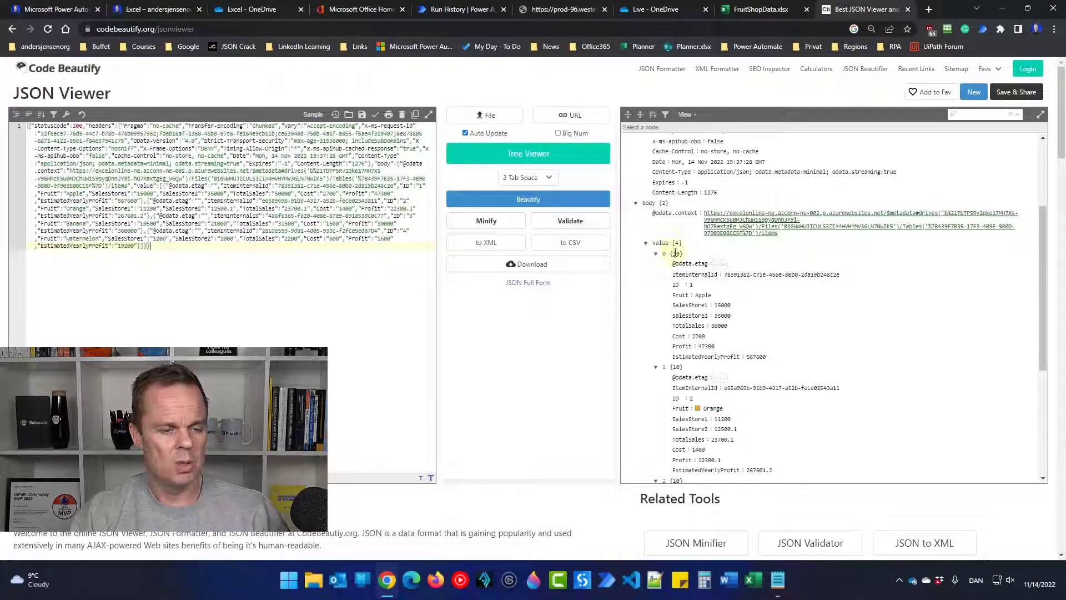
Check the ID of each row in the JSON tree, and return to the flow's run results in Power Automate
scroll(708, 280, down, 4)
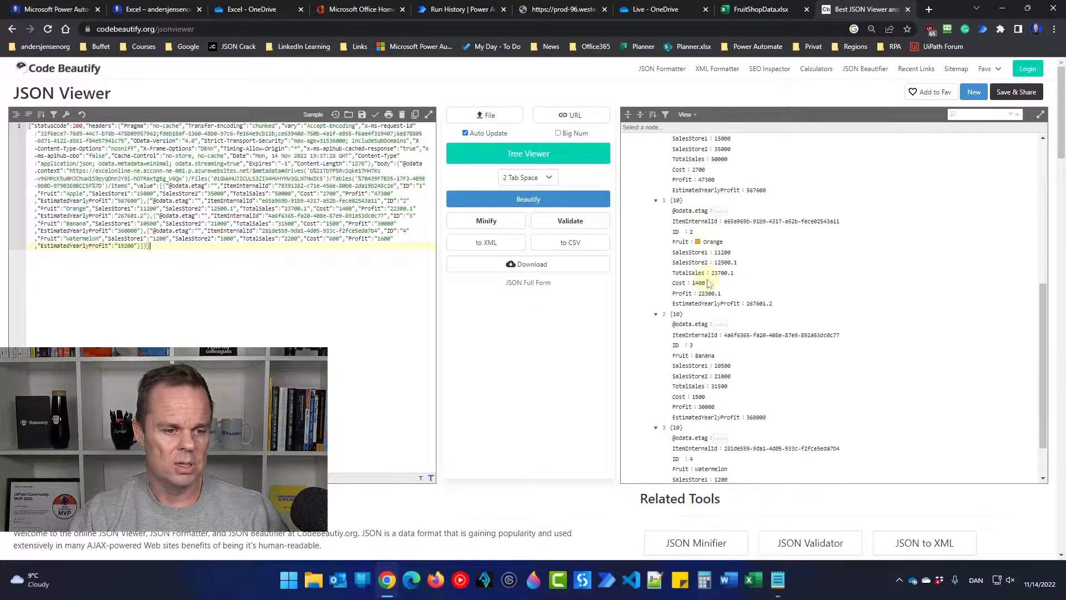
scroll(708, 281, up, 5)
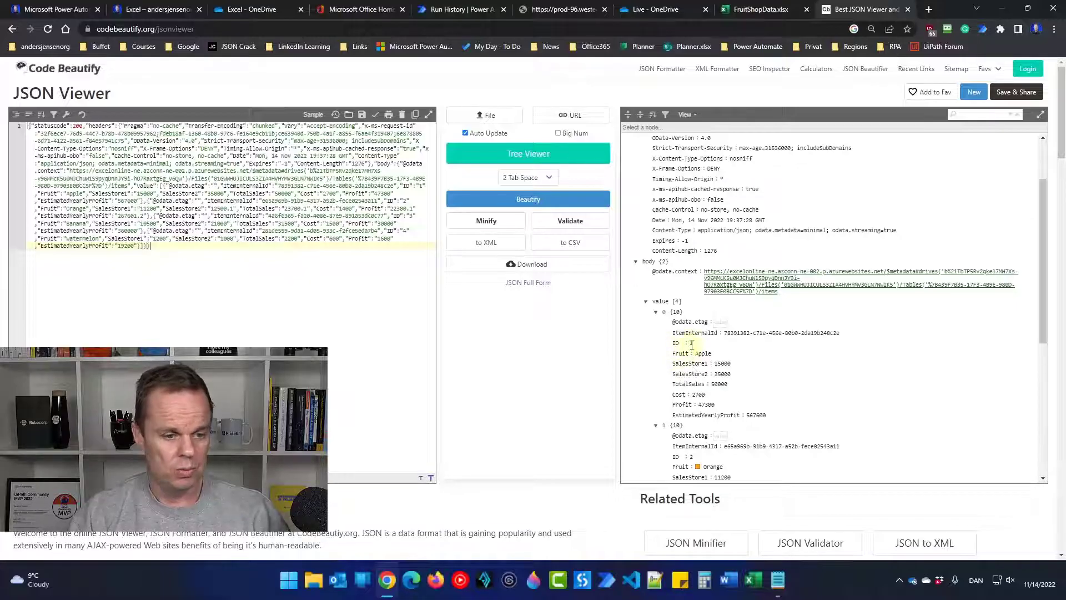
scroll(688, 338, down, 3)
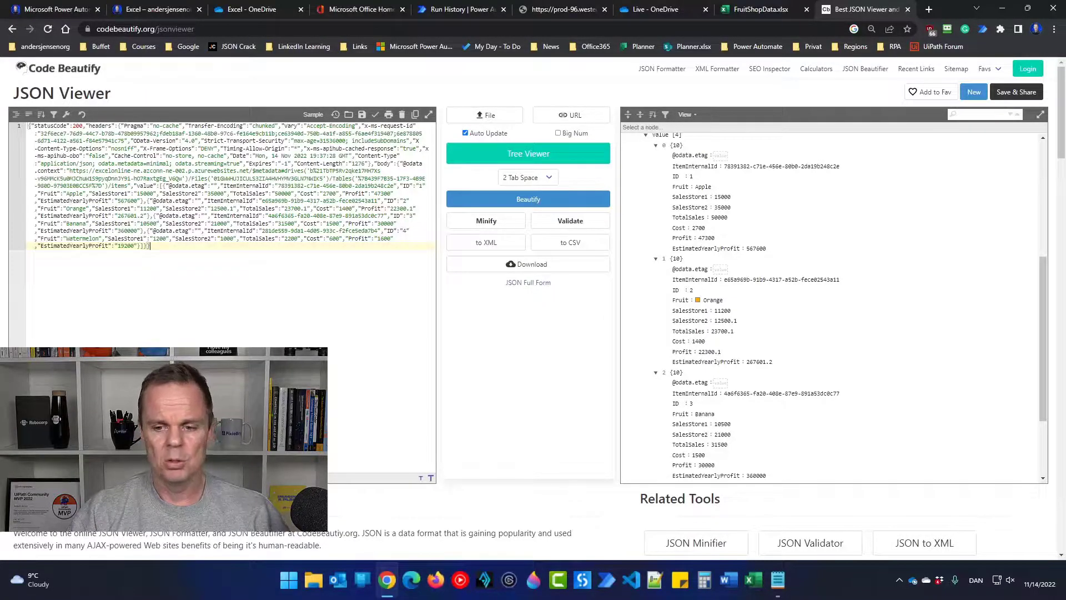
click(443, 10)
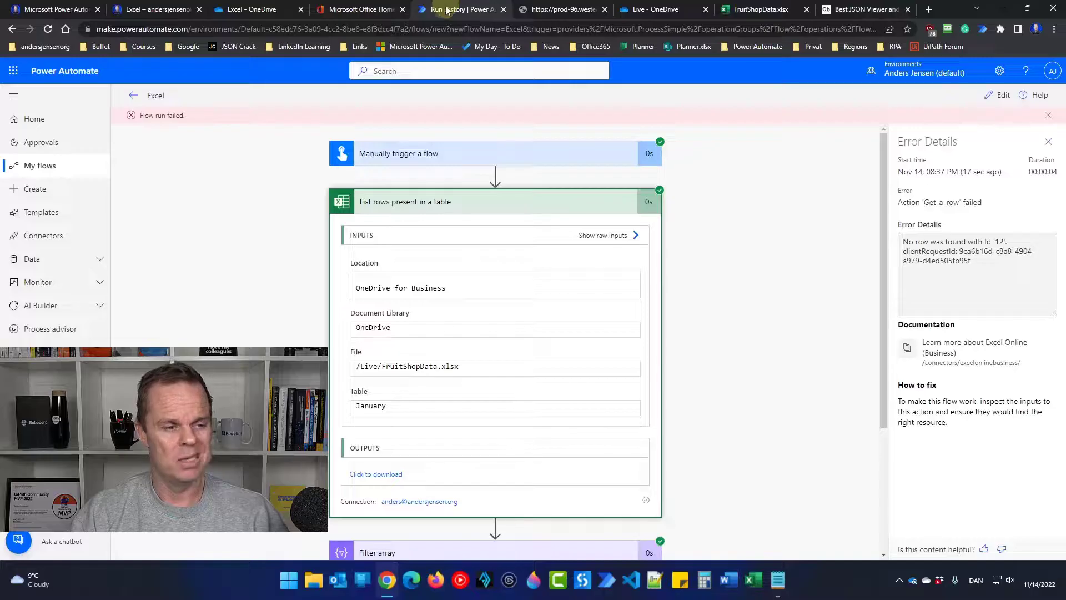
Return to editing the flow and set the RowLookup variable's initial value to 2
click(1001, 100)
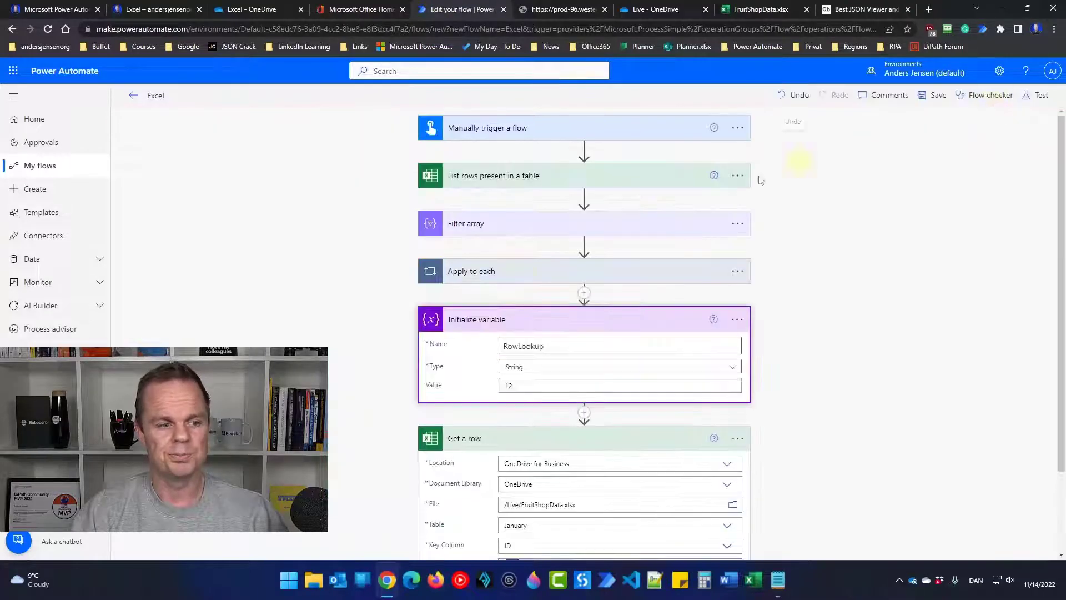
scroll(600, 281, down, 3)
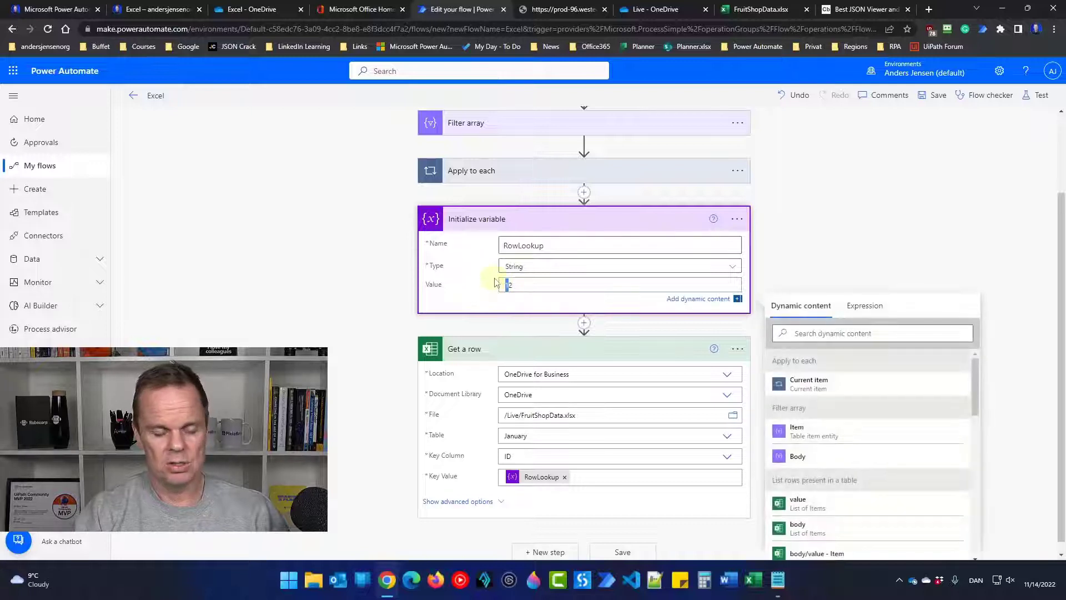
key(BackSpace)
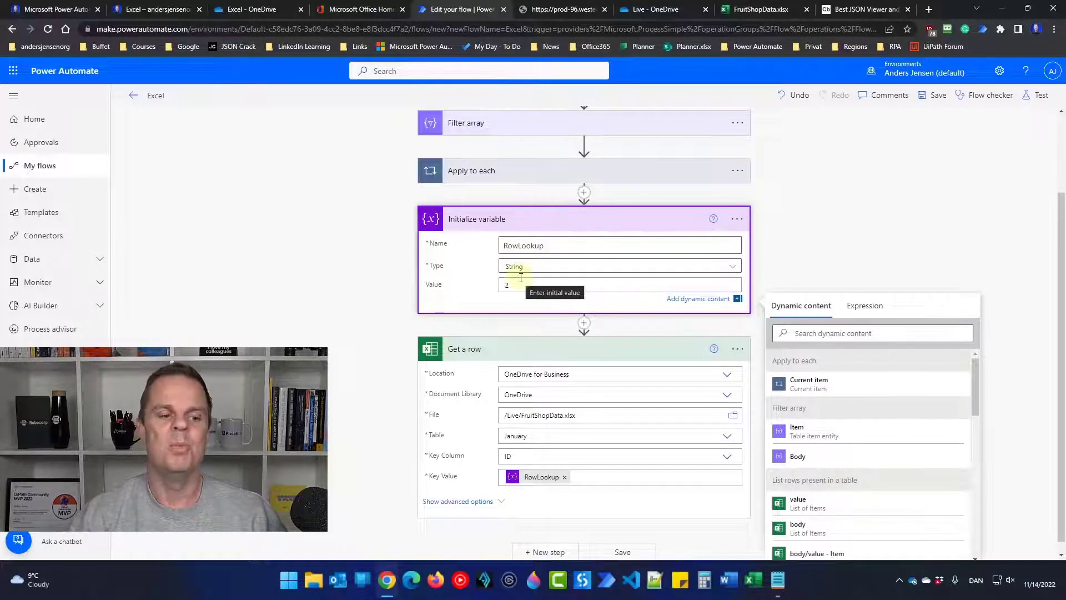
click(564, 330)
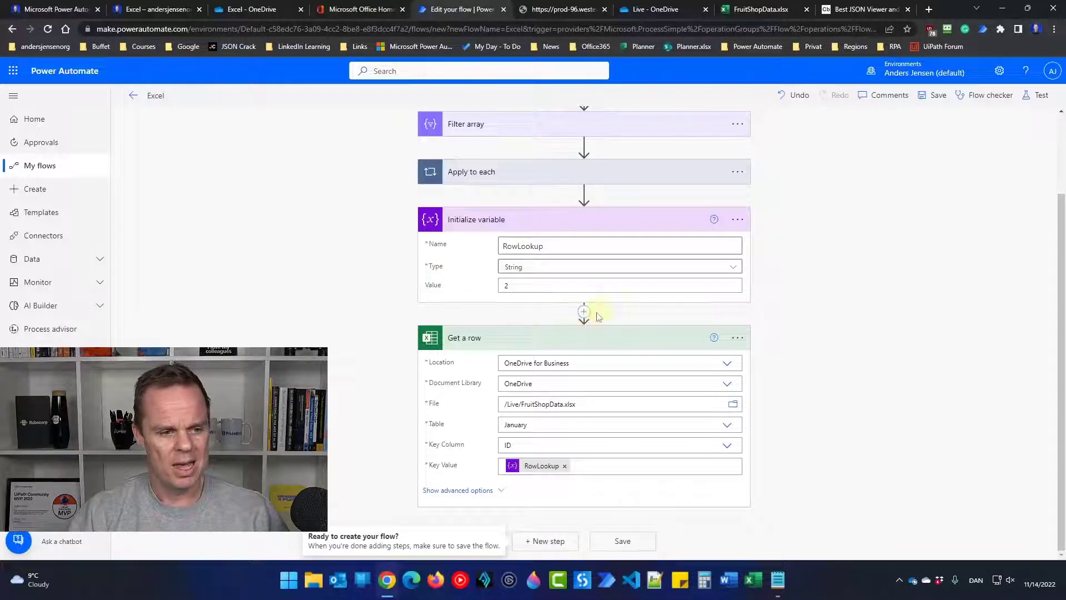
Insert a Condition between Initialize variable and Get a row, and open its first value for dynamic content
click(584, 312)
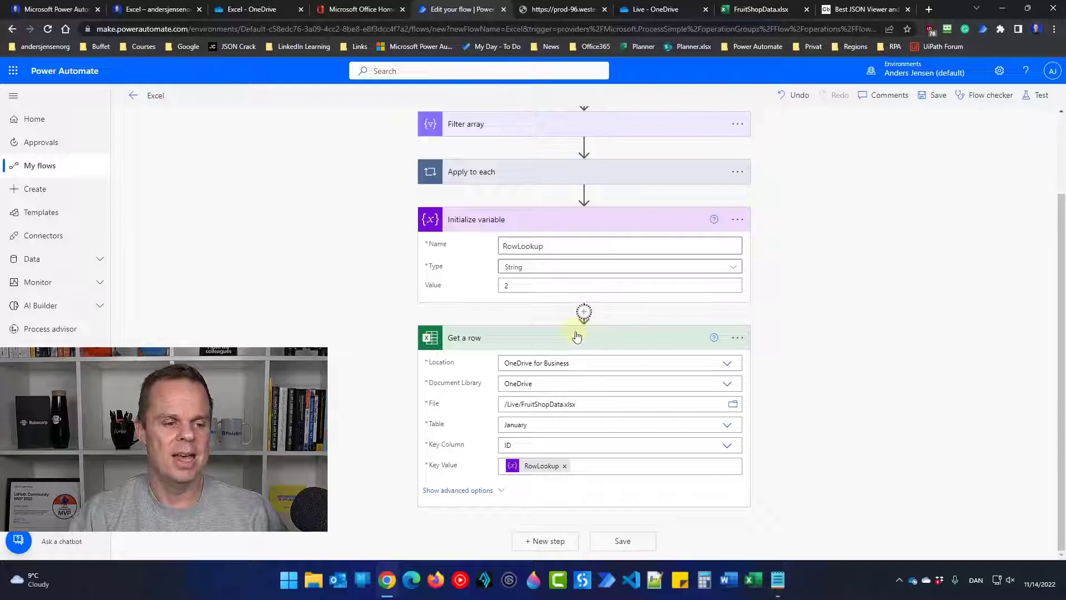
text(con)
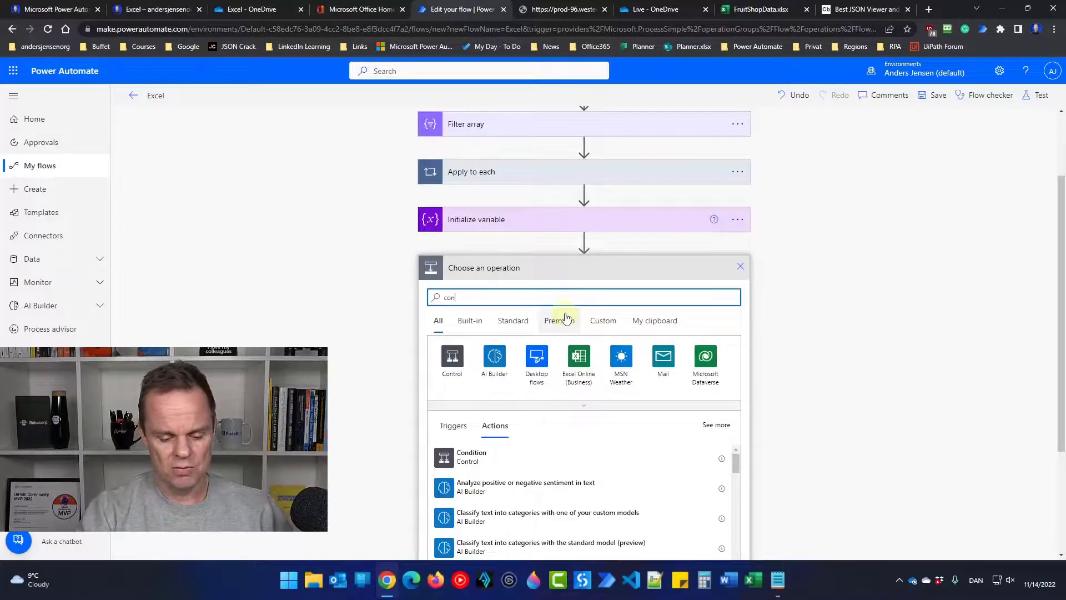
text(di)
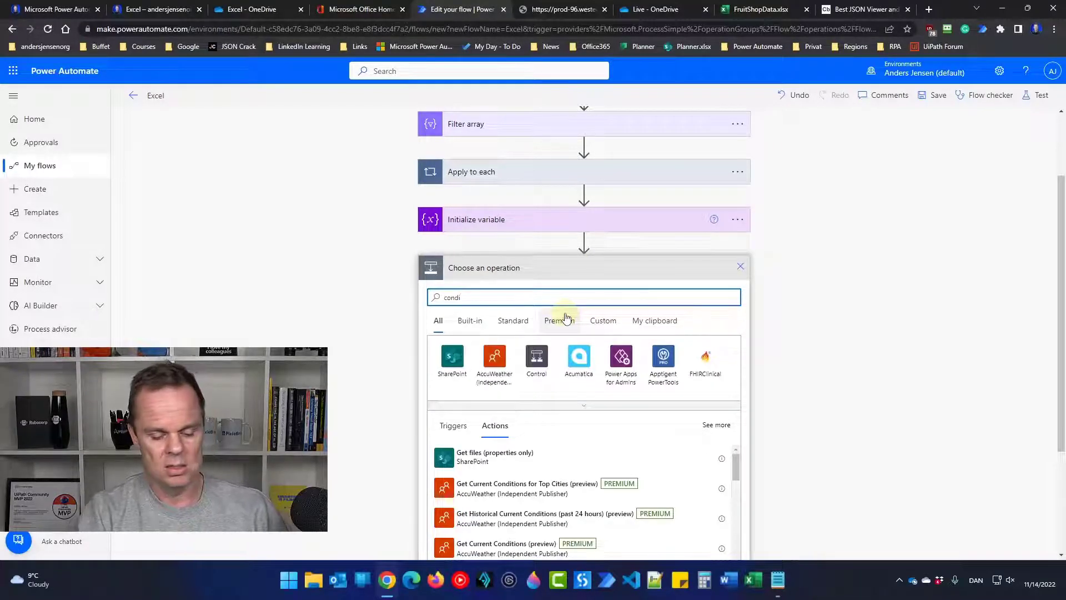
text(tion)
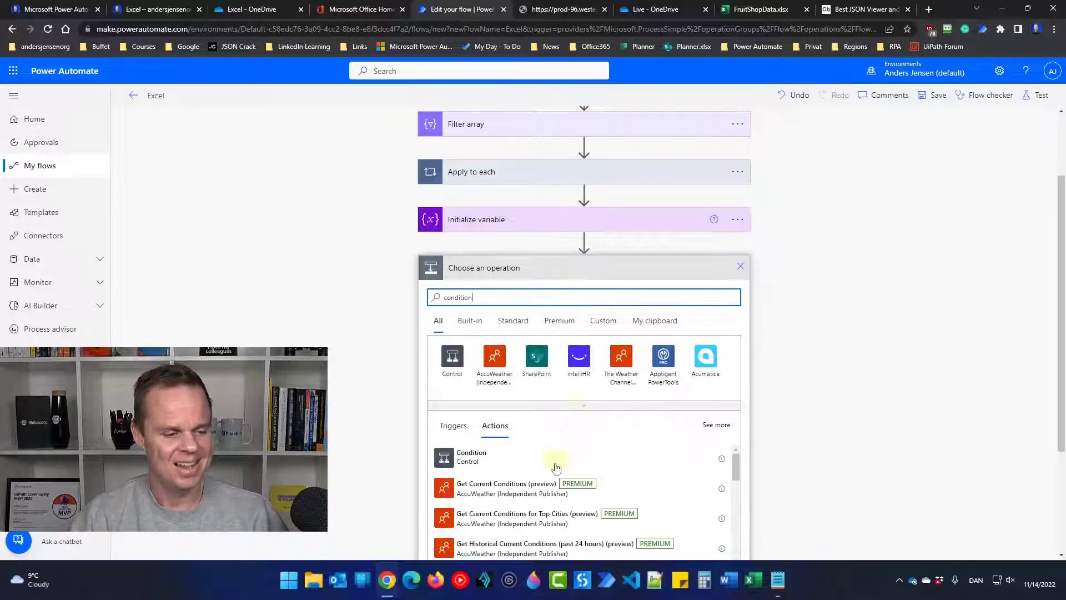
click(499, 463)
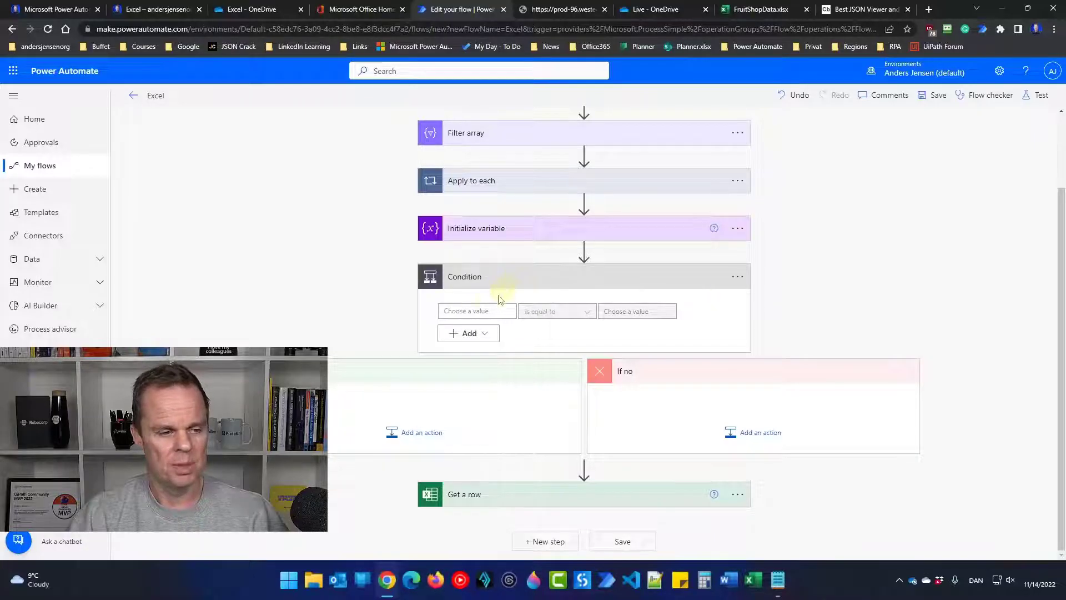
click(477, 311)
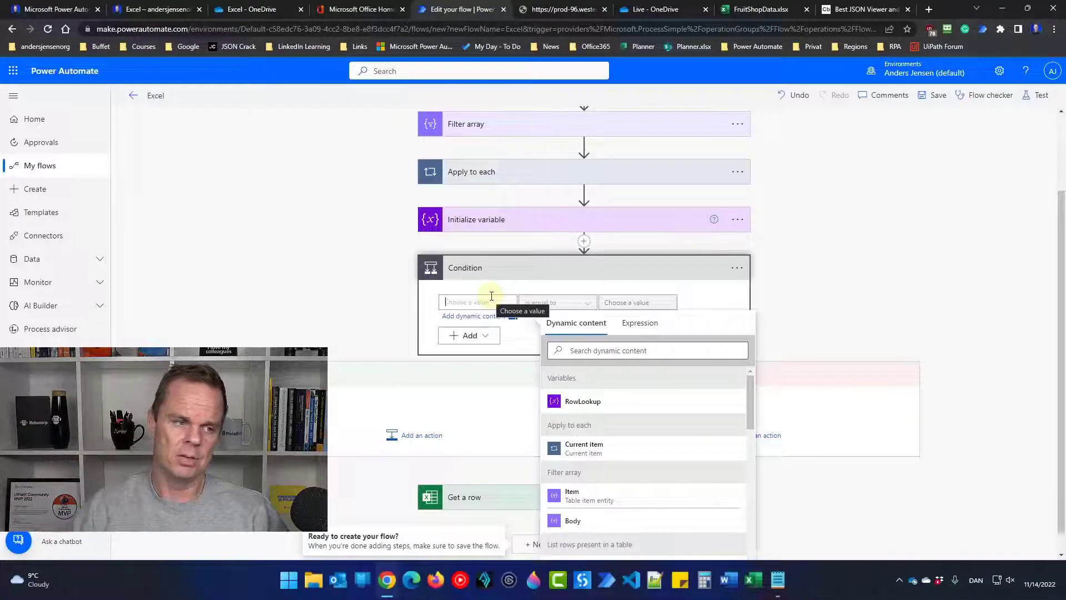
scroll(504, 283, up, 1)
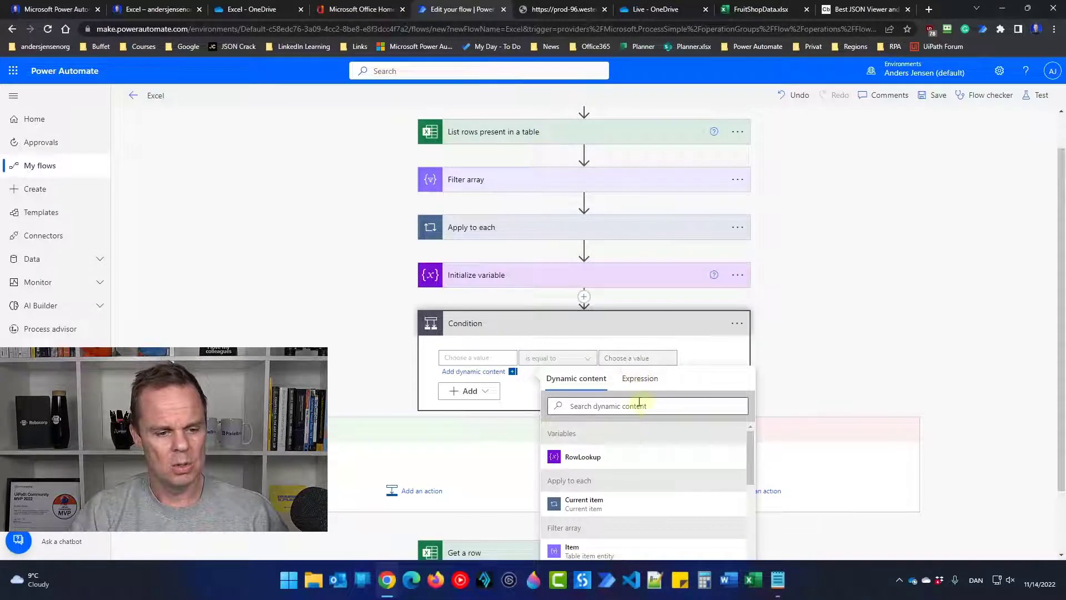
Switch to the Notepad notes and add the line "Does my List rows present in a table contains ID:2" after the last expression
click(777, 580)
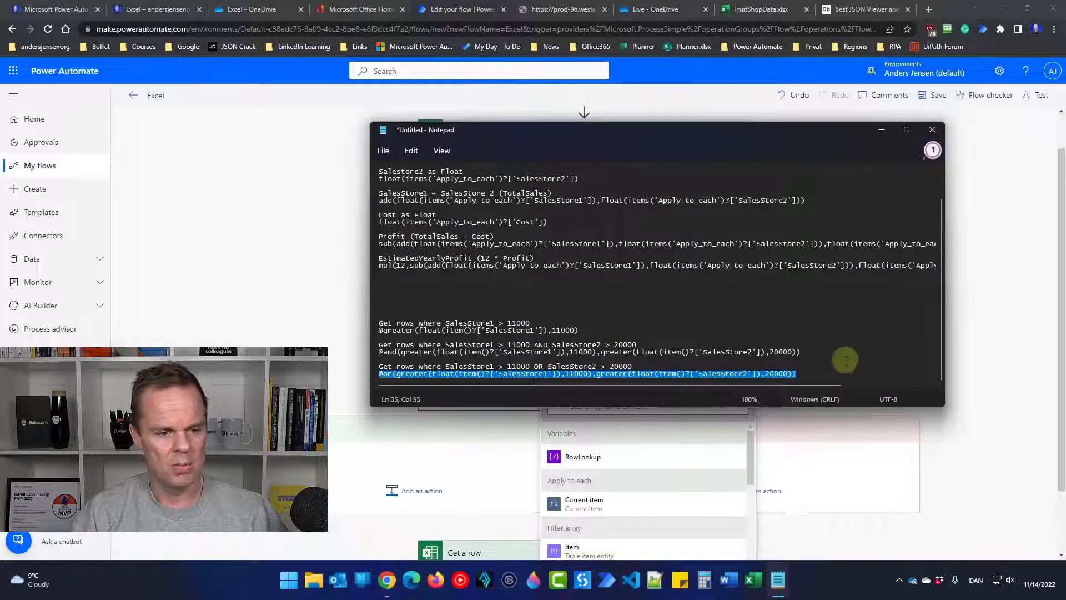
click(830, 373)
key(Return)
key(Return)
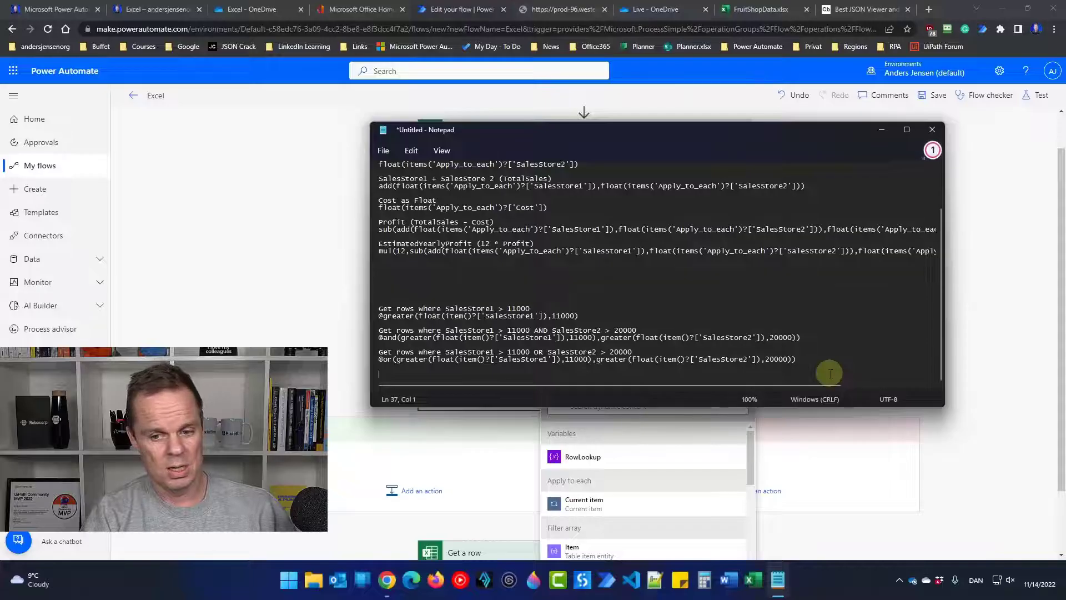
text(Does my List )
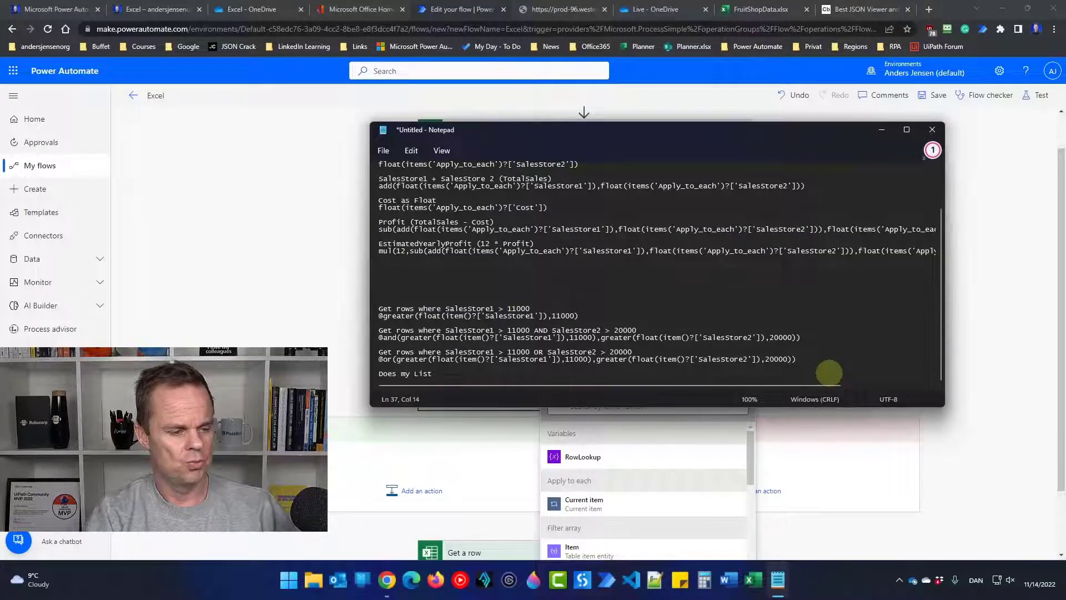
text(rows present i)
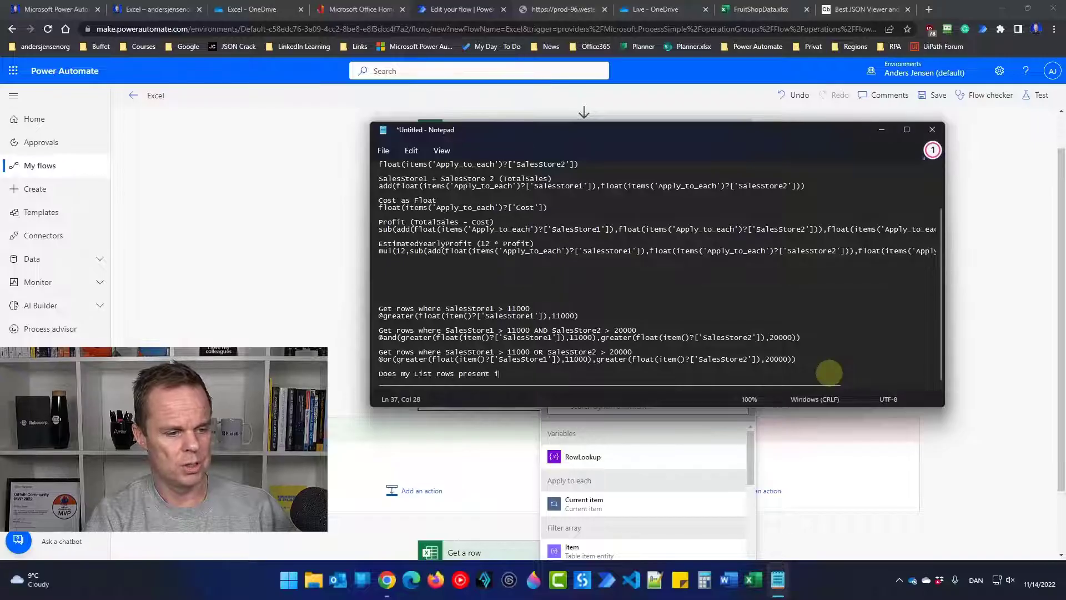
text(n a table contains ID:2)
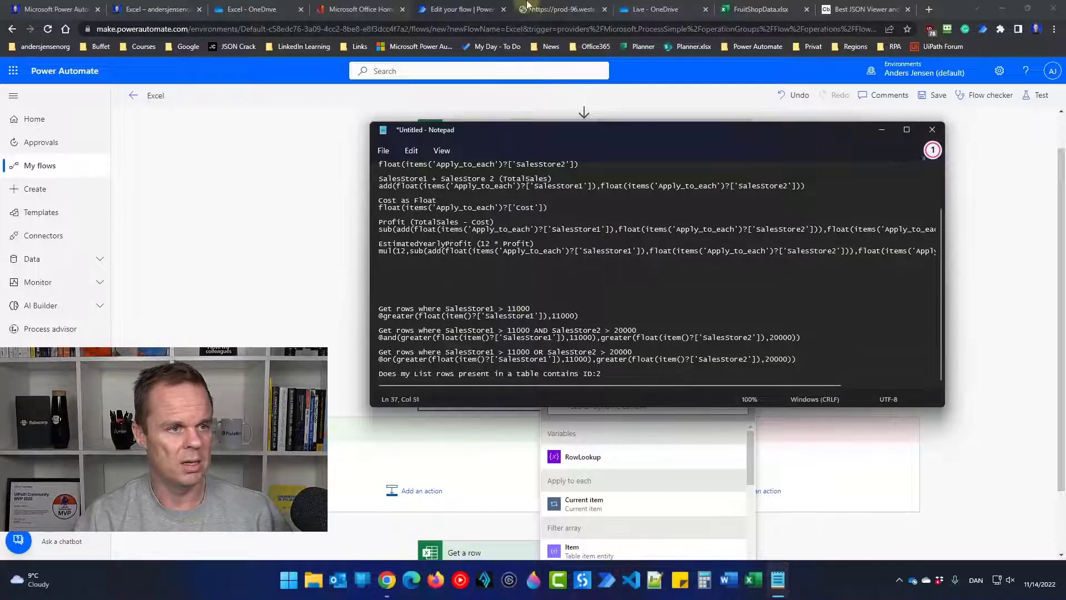
Check how ID 2 is written in the raw List rows output in the browser, and rewrite the Notepad line's ending as "ID":"2"
click(561, 10)
click(322, 111)
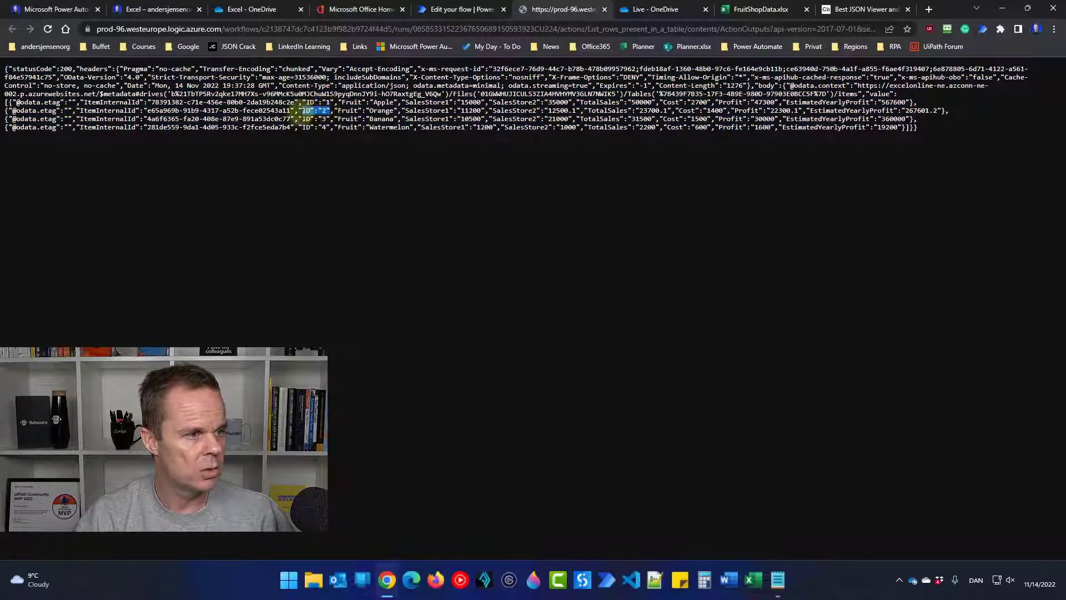
drag(299, 111, 330, 110)
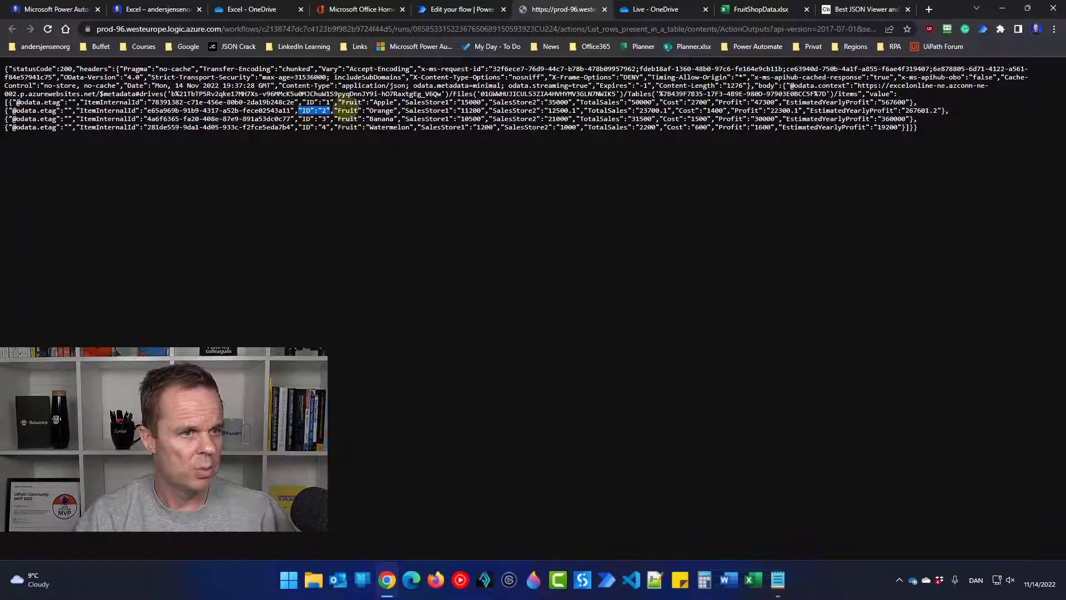
click(776, 580)
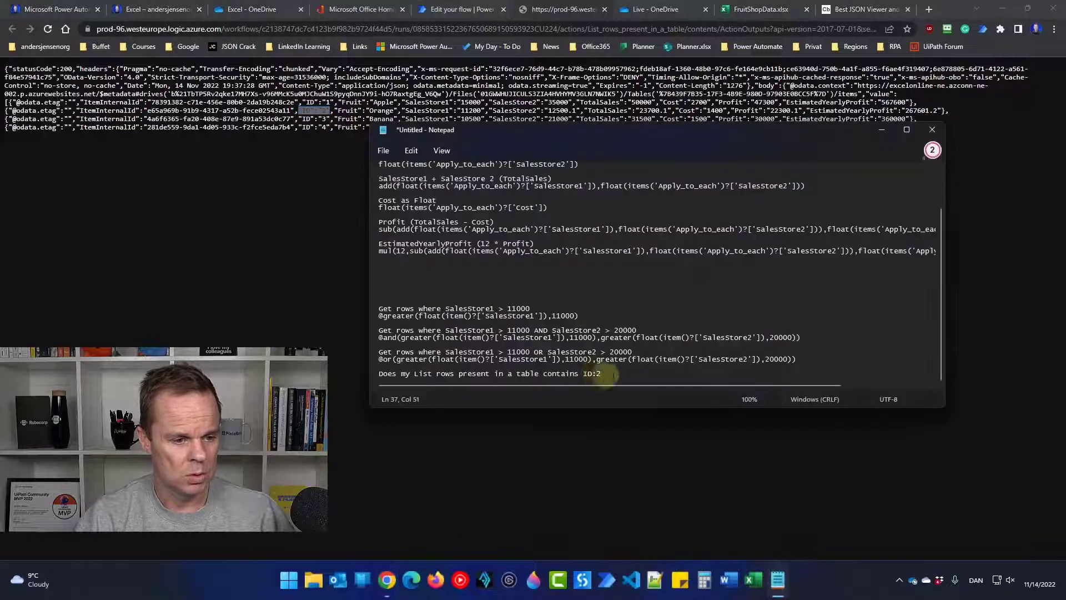
key(BackSpace)
key(BackSpace)
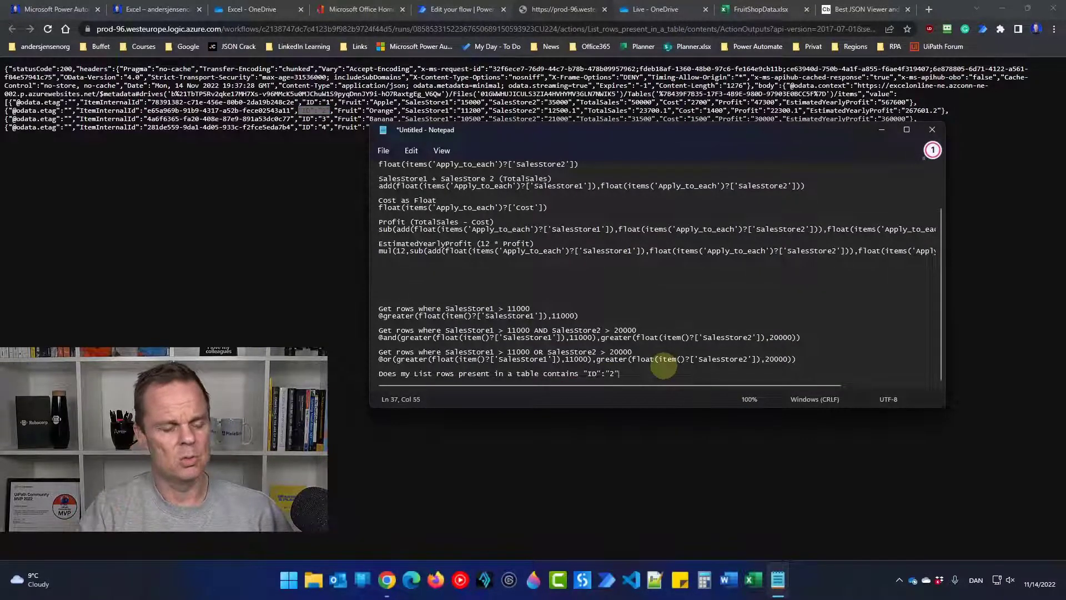
Write the expression skeleton contains(string(),whatdowewanttolookfor) on a new line below the note
key(Return)
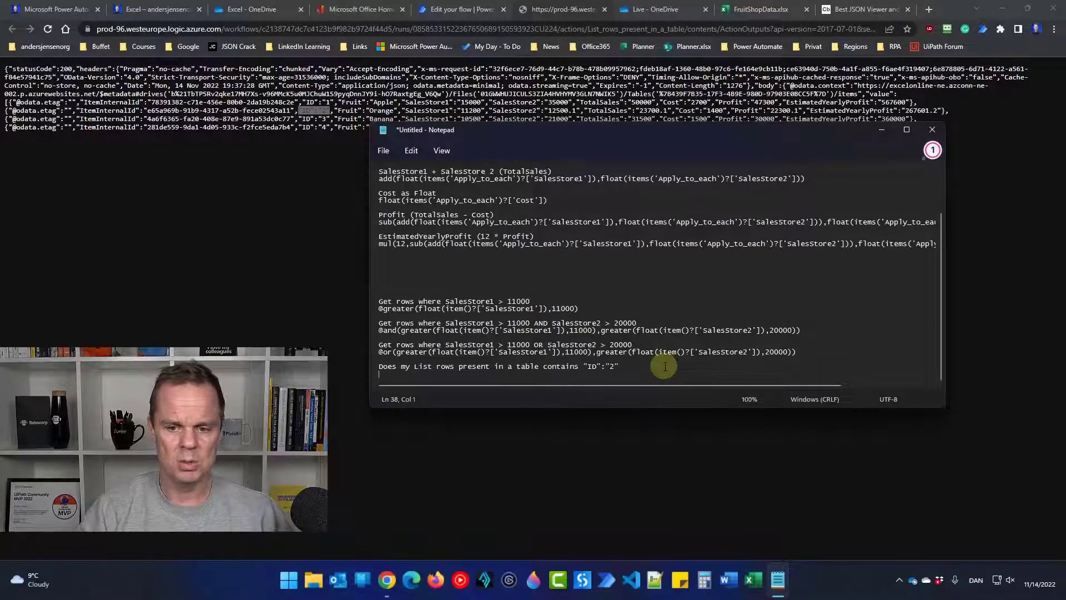
text(cont)
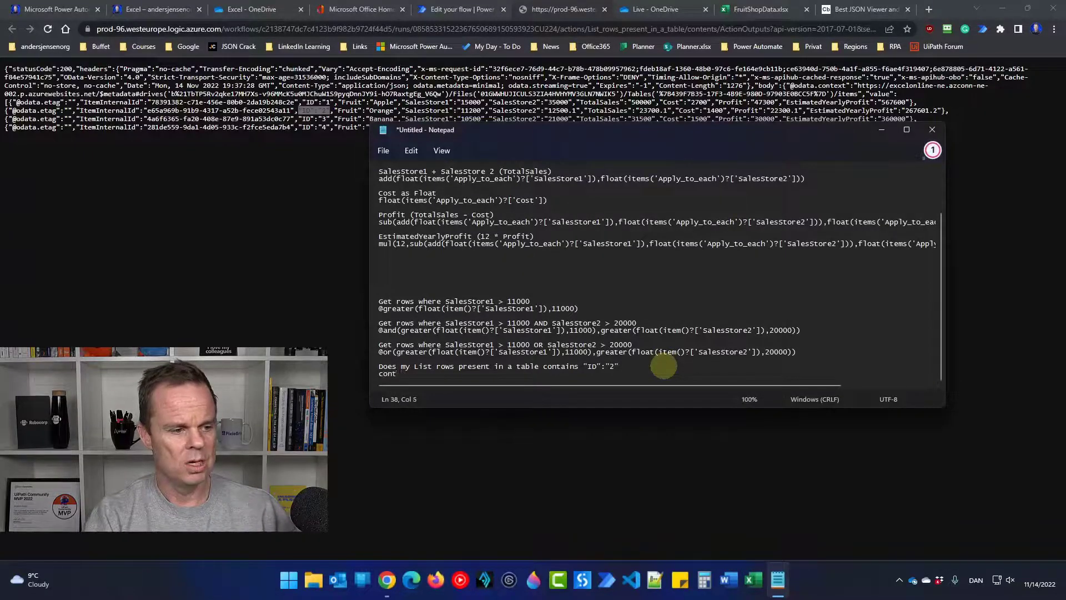
text(ains()
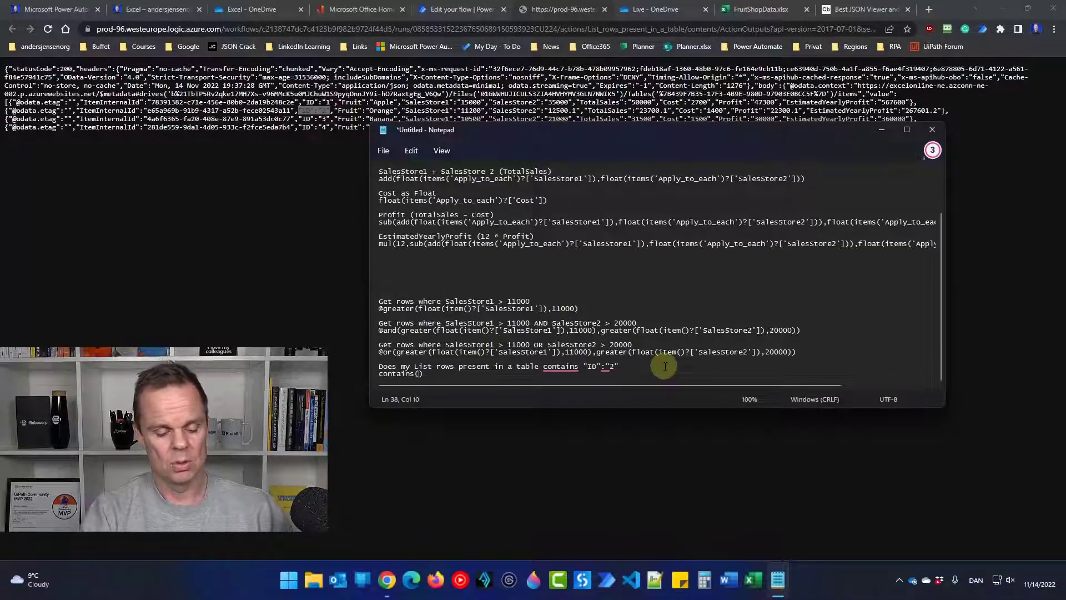
text(ng()
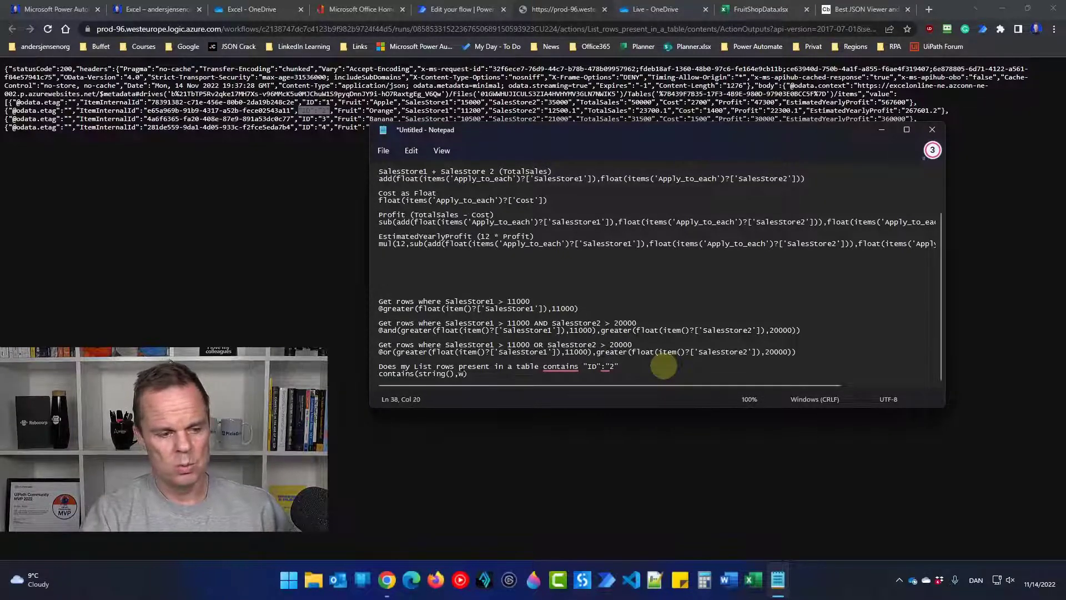
text(hatdowewantto)
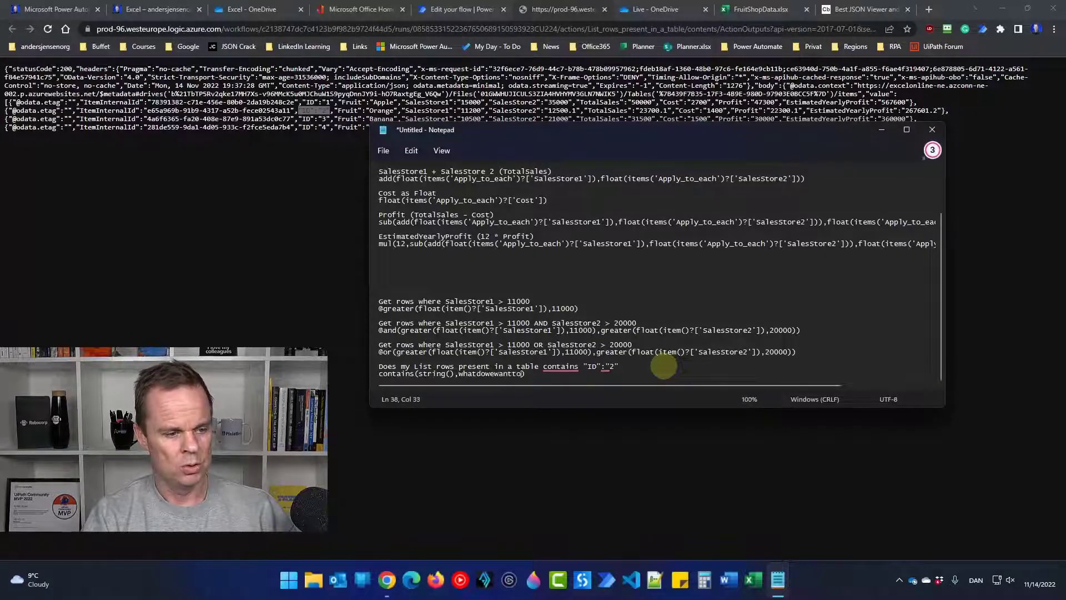
text(lookfor)
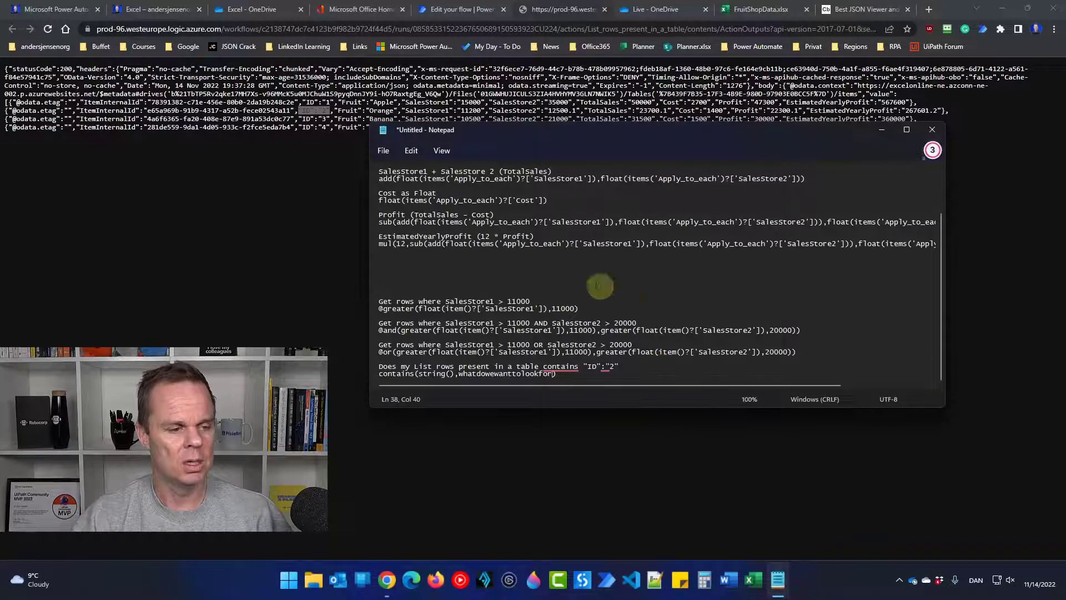
Nest body('') inside the string() parentheses of the contains expression in the Notepad notes
click(450, 373)
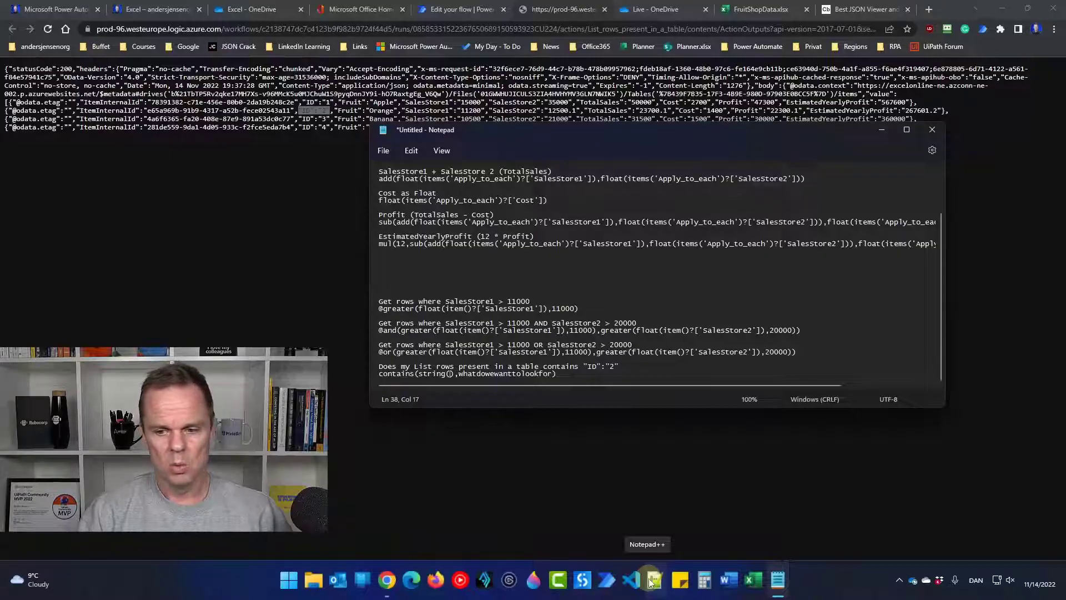
text(body()
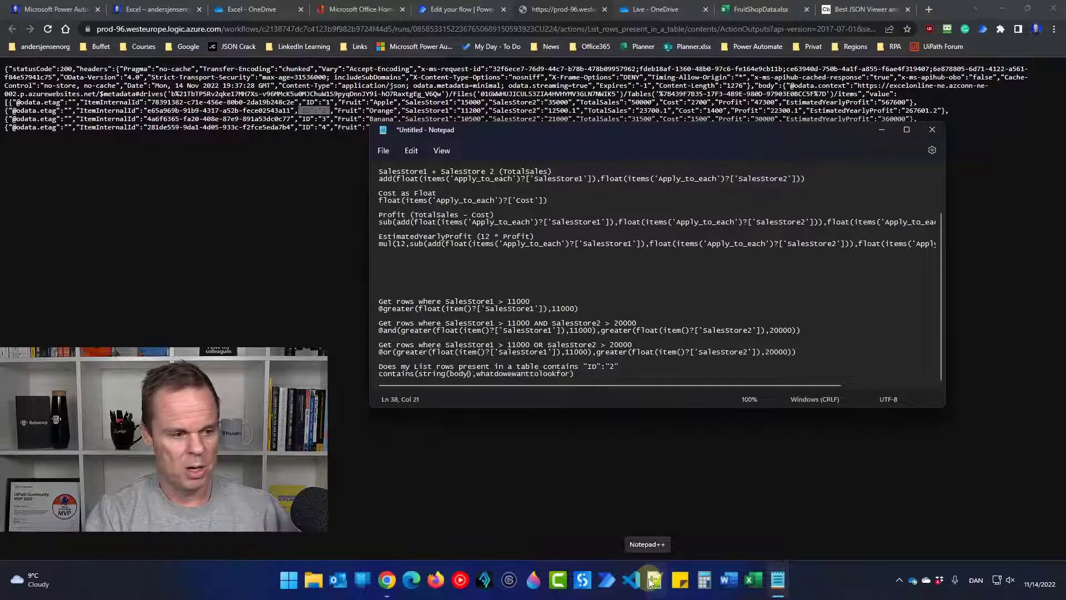
text())
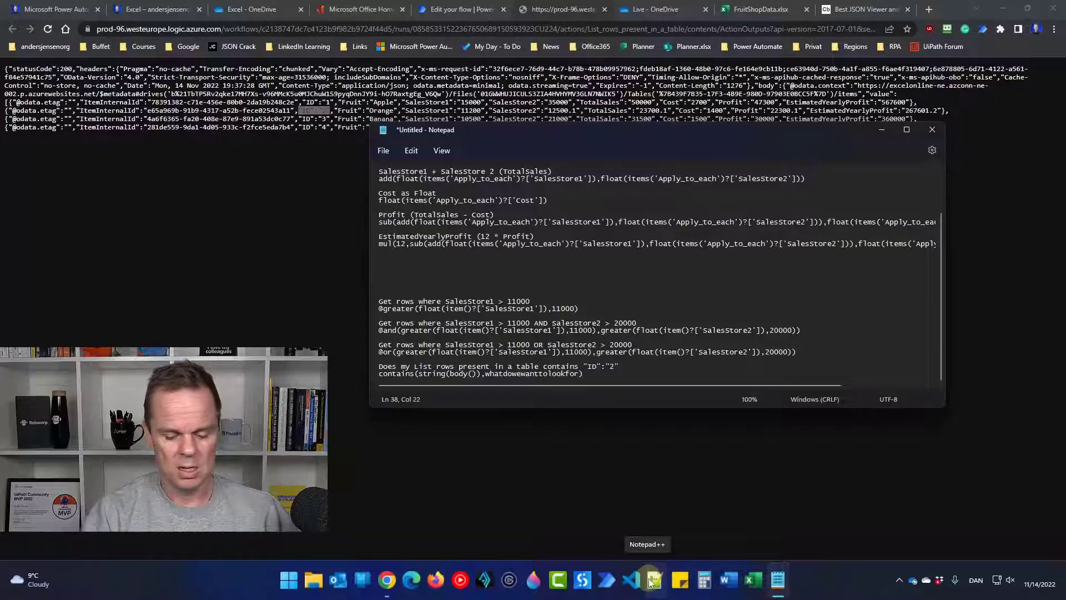
text(')
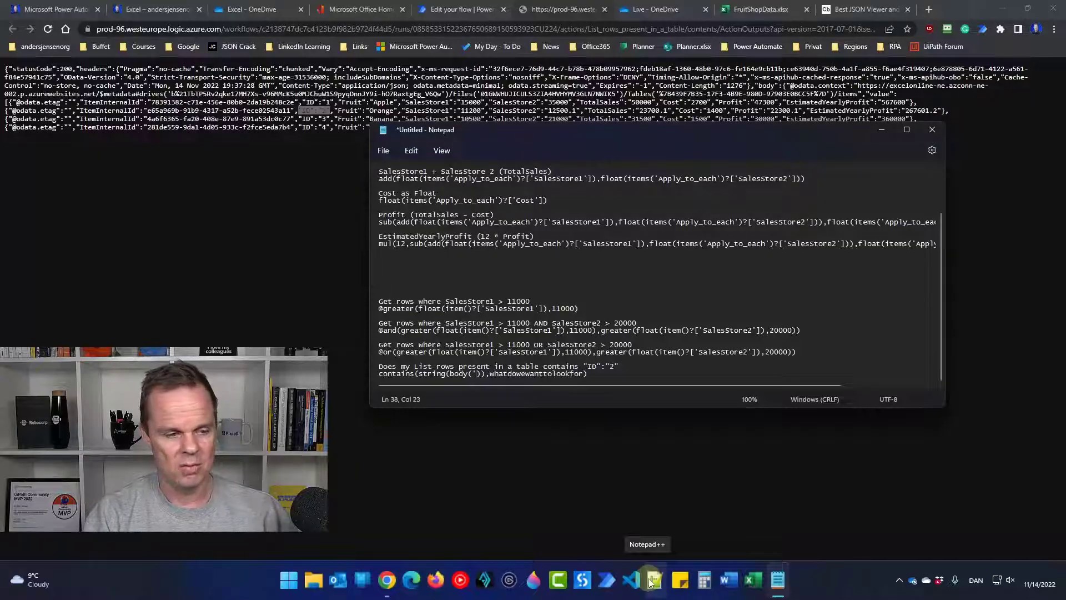
text(')
text(List)
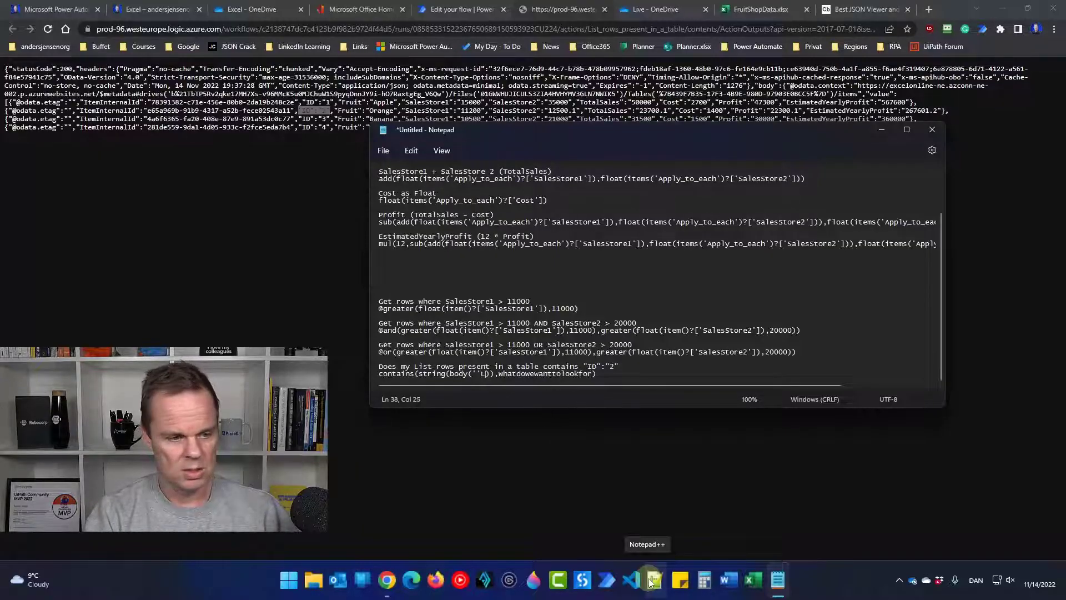
key(BackSpace)
key(BackSpace)
key(BackSpace)
key(BackSpace)
key(BackSpace)
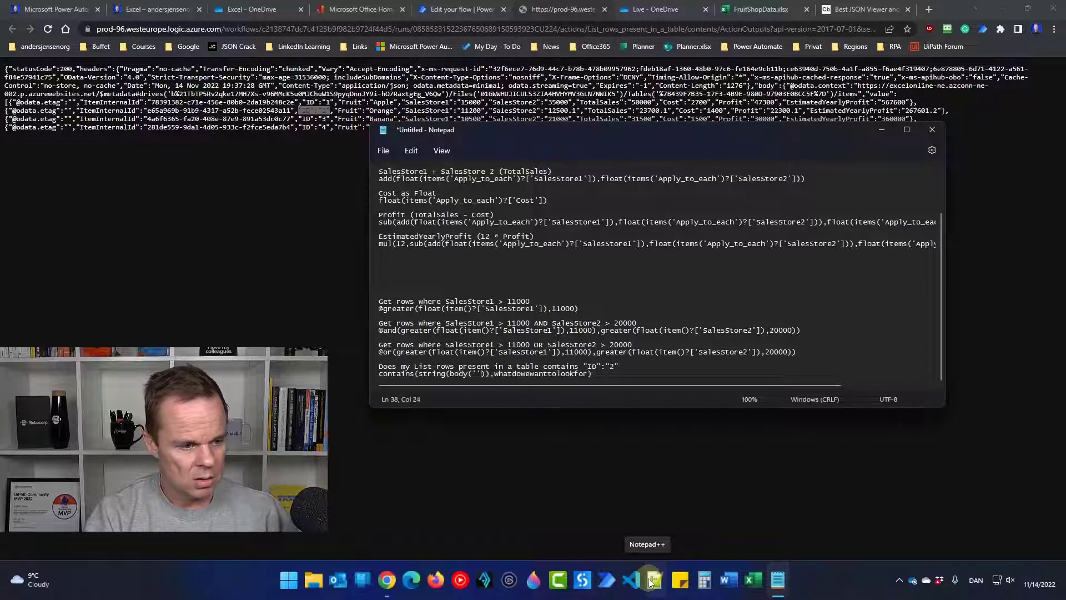
text(')
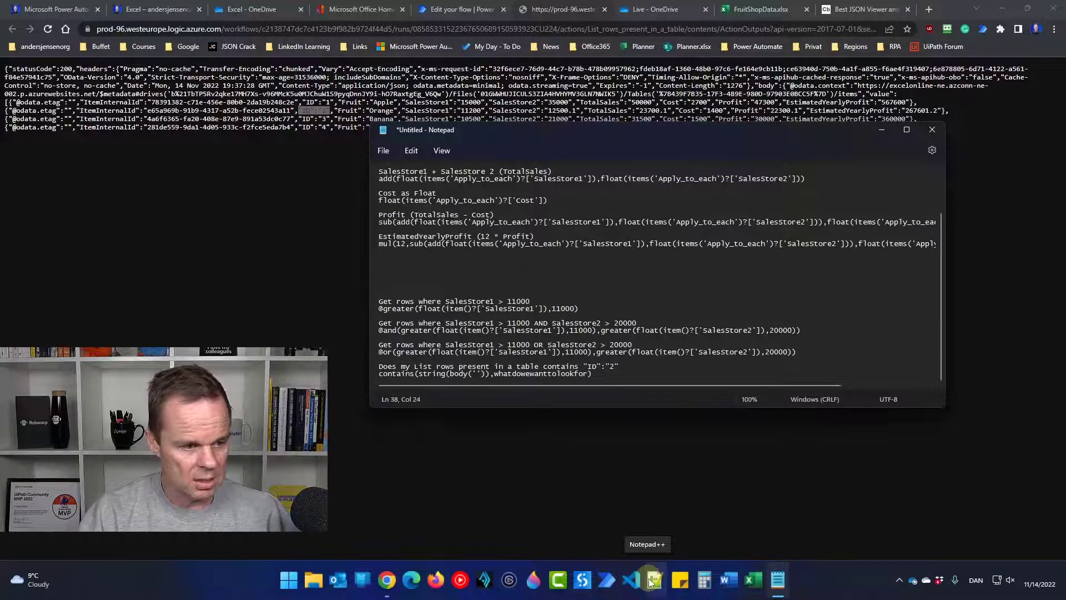
Enter List_rows_present_in_a_table as the action name between the quotes of body('')
text(List_reows)
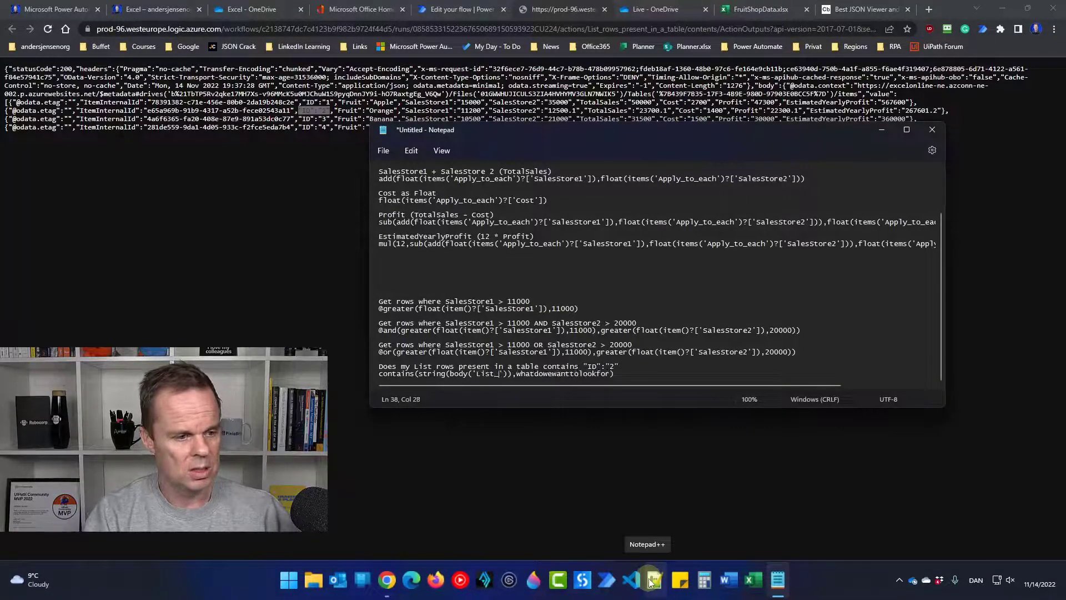
key(BackSpace)
key(BackSpace)
key(BackSpace)
key(BackSpace)
key(BackSpace)
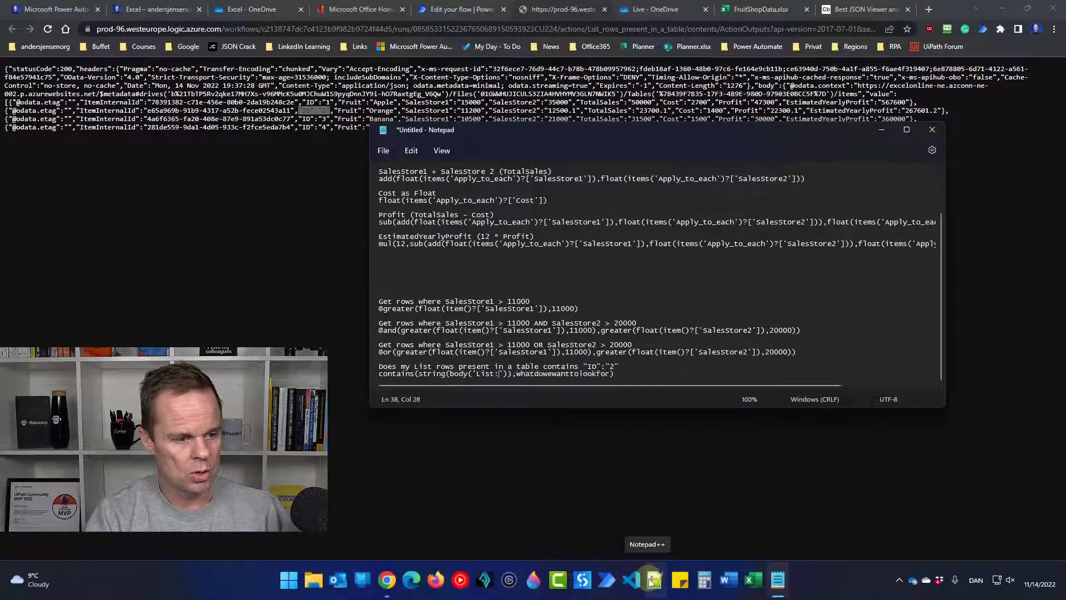
text(rows_)
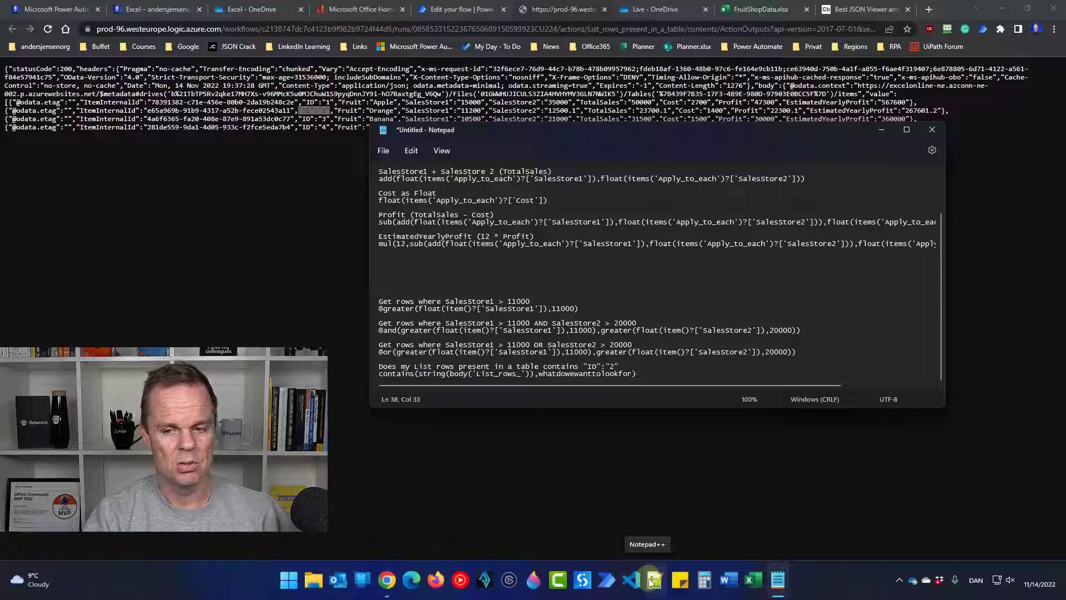
text(present_)
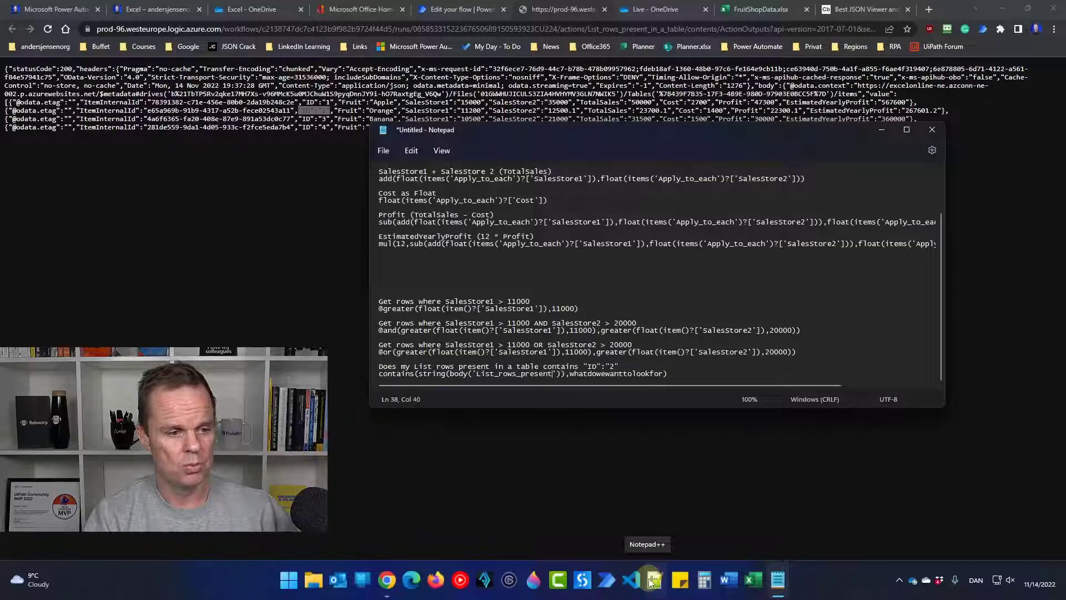
text(in_a)
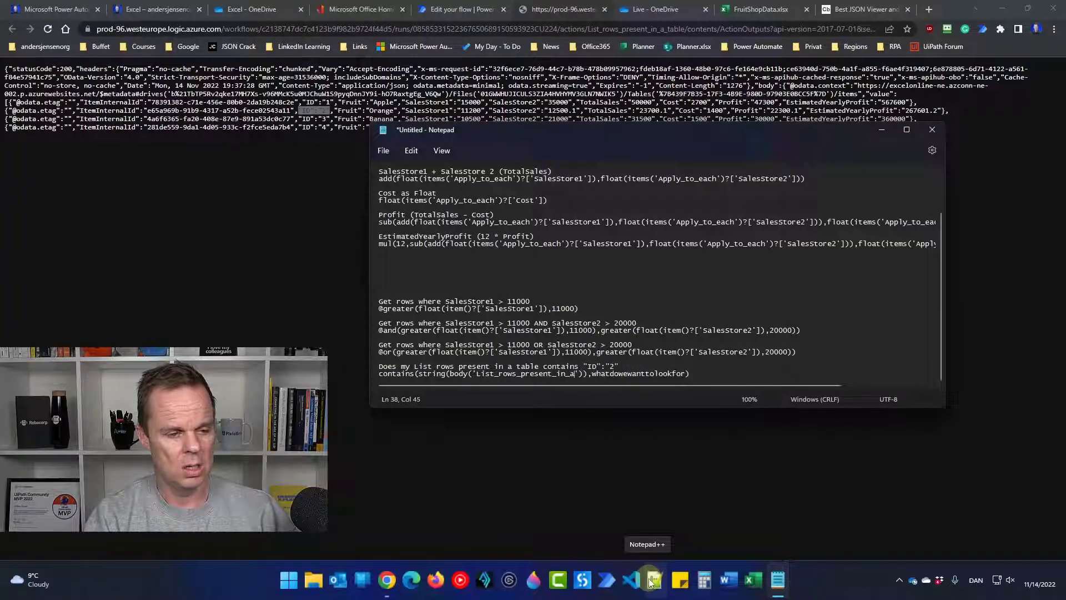
text(_table)
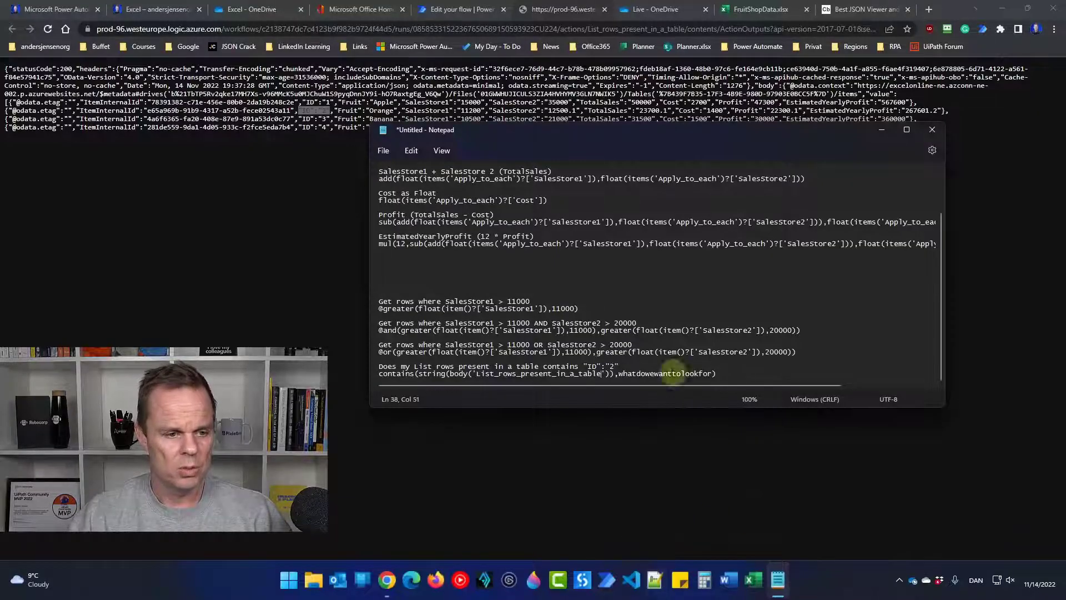
Replace the placeholder whatdowewanttolookfor with '"ID":"2"', reusing the "ID":"2" text from the note above
drag(583, 368, 618, 368)
key(ctrl+c)
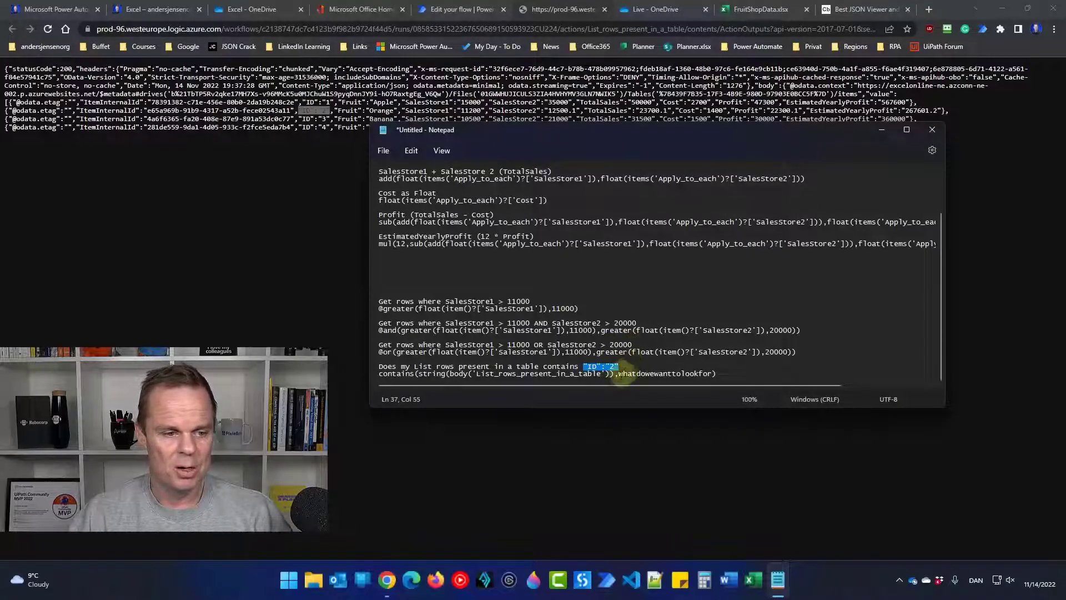
drag(619, 374, 713, 375)
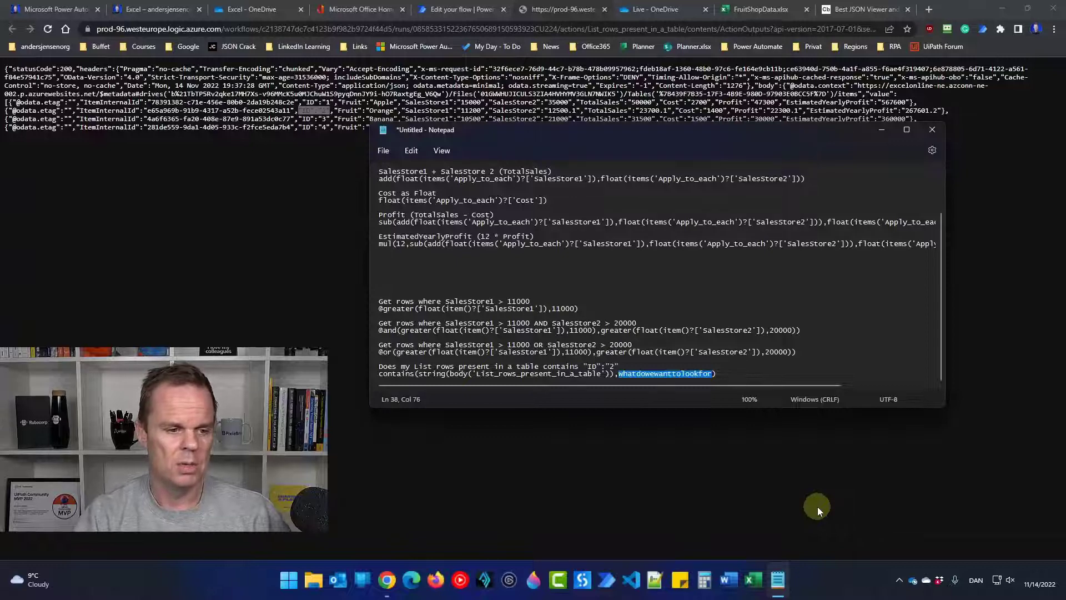
text(')
key(ctrl+v)
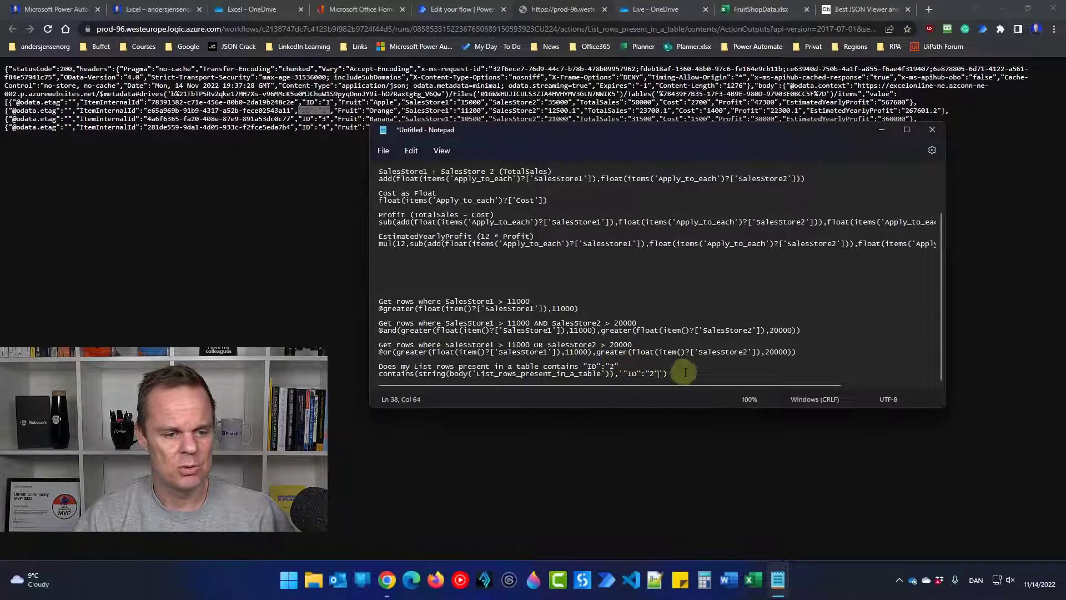
Copy the finished contains expression from Notepad and insert it as the expression for the first value of the flow's Condition
drag(668, 373, 375, 382)
key(ctrl+c)
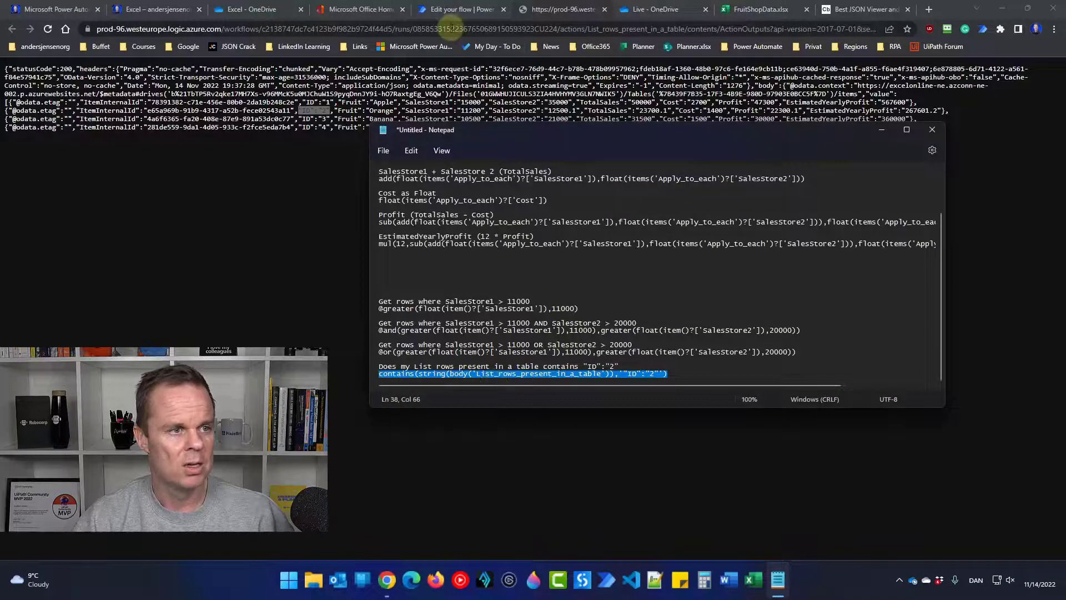
click(453, 10)
click(641, 332)
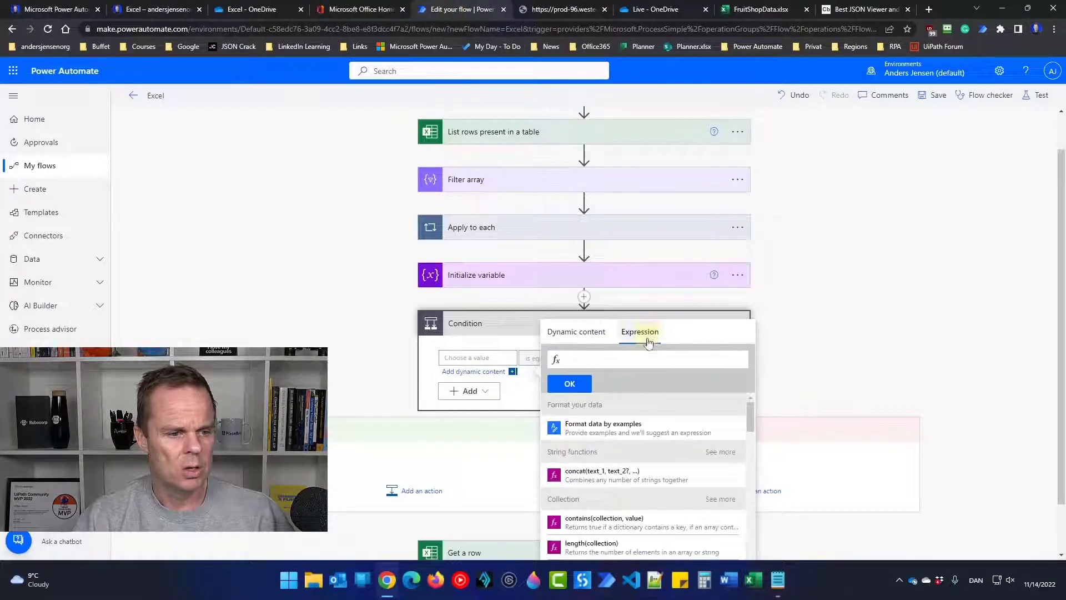
key(ctrl+v)
click(569, 383)
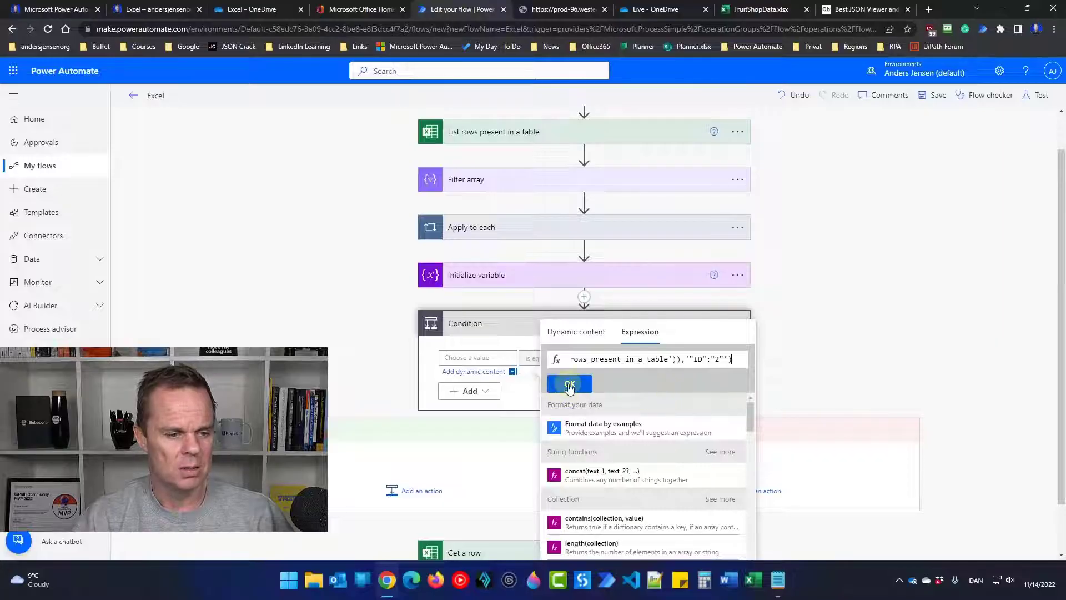
click(629, 92)
click(569, 383)
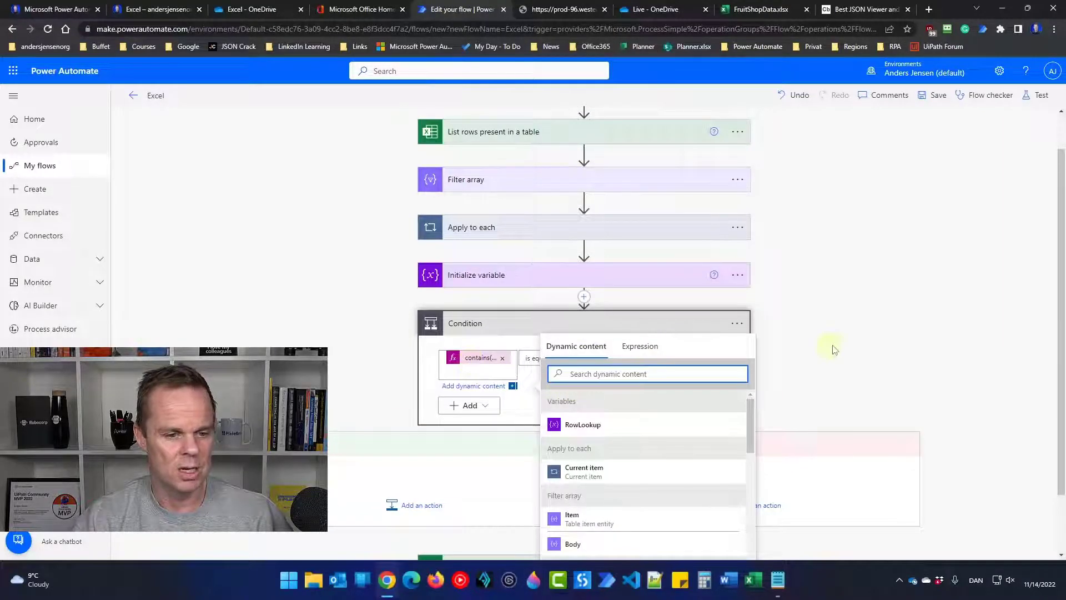
Set the Condition's comparison value to true
click(809, 348)
click(632, 358)
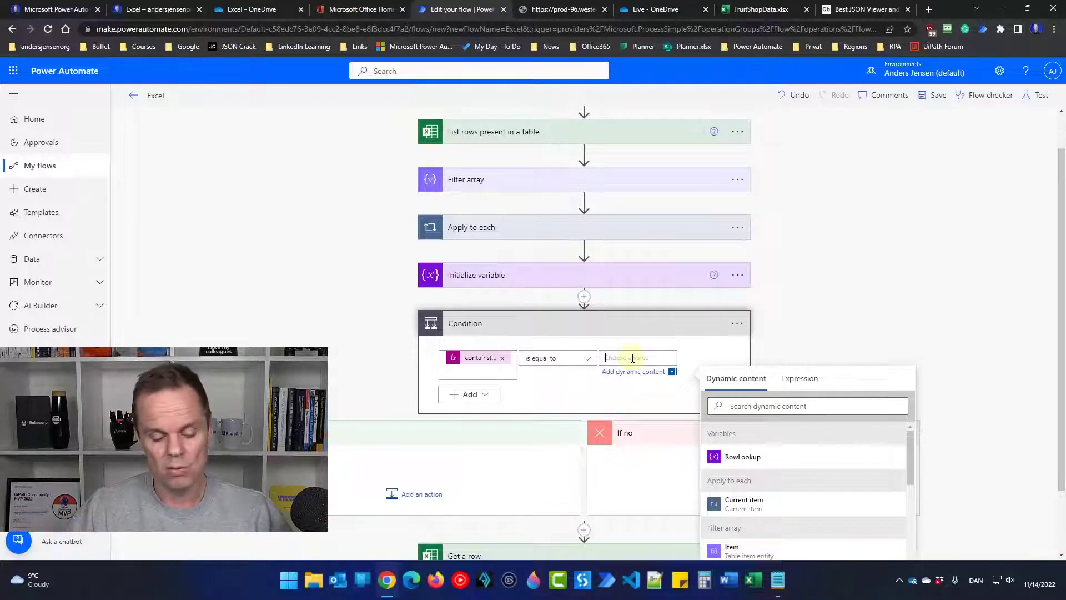
text(true)
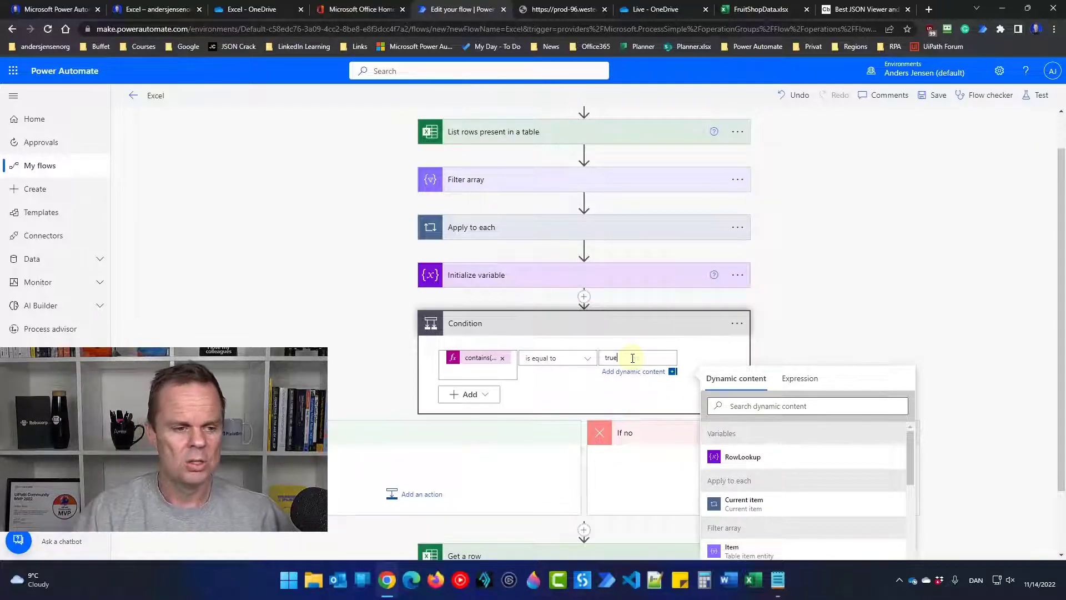
click(885, 305)
Move the Get a row action into the If yes branch and save the flow
drag(528, 507, 420, 415)
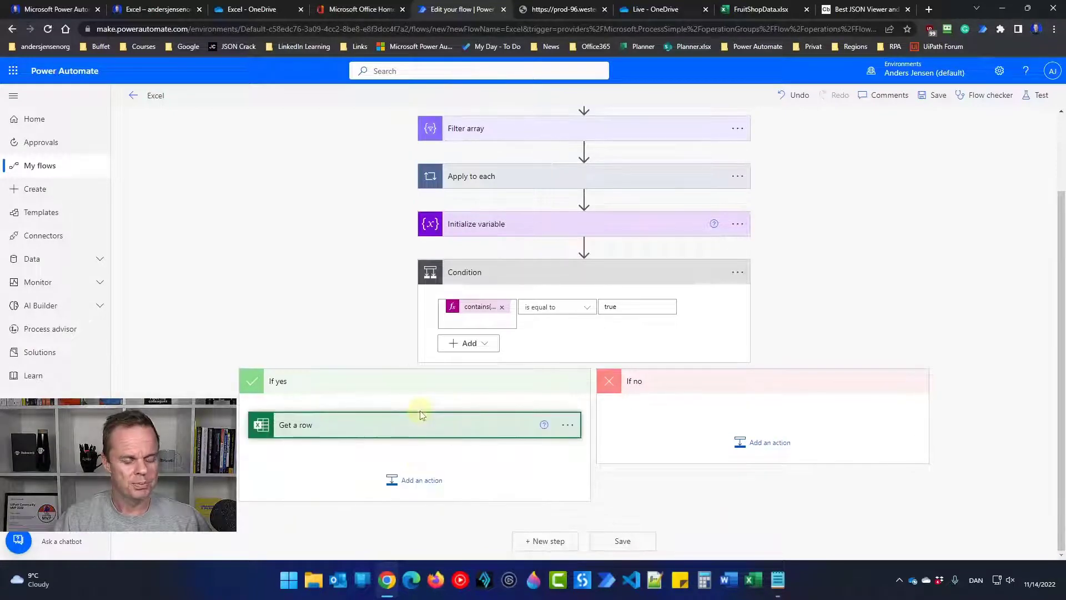
click(932, 95)
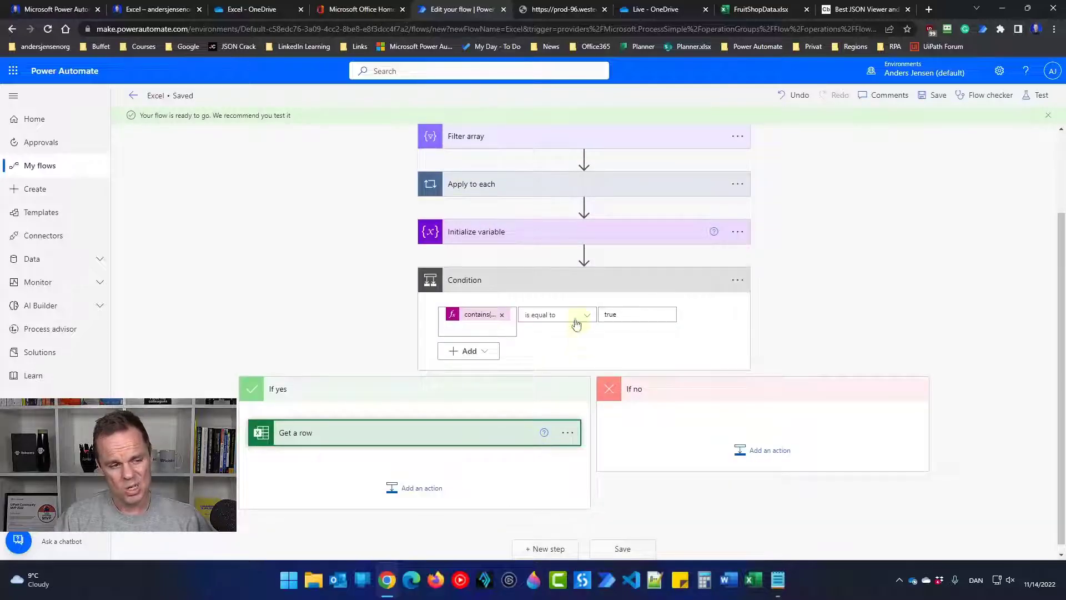
Run a test of the flow, inspect the Condition's expression result and branches, and return to editing the flow
click(1035, 97)
click(920, 545)
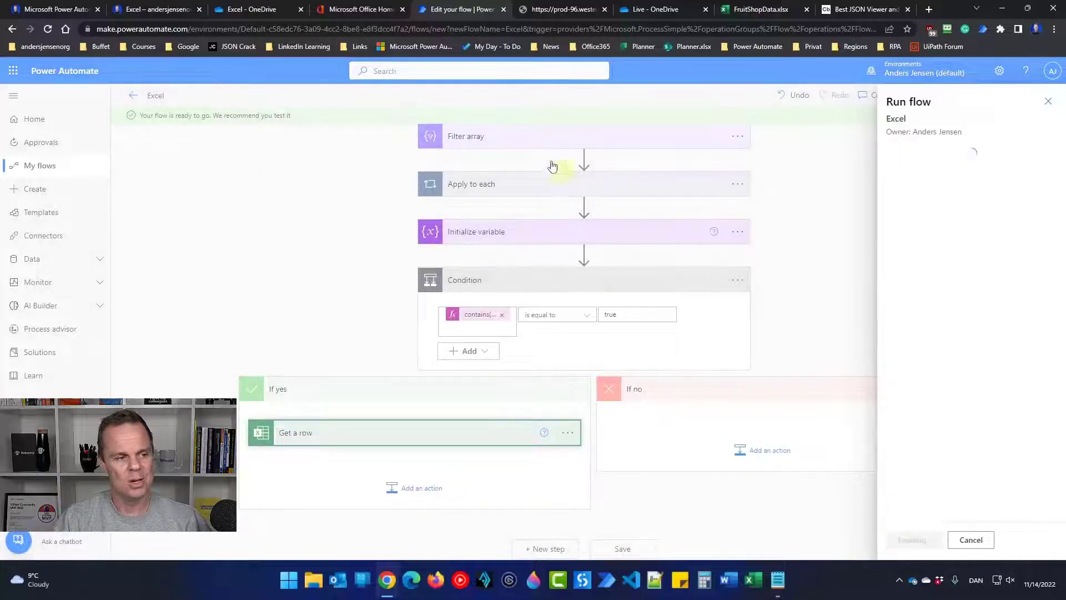
click(922, 549)
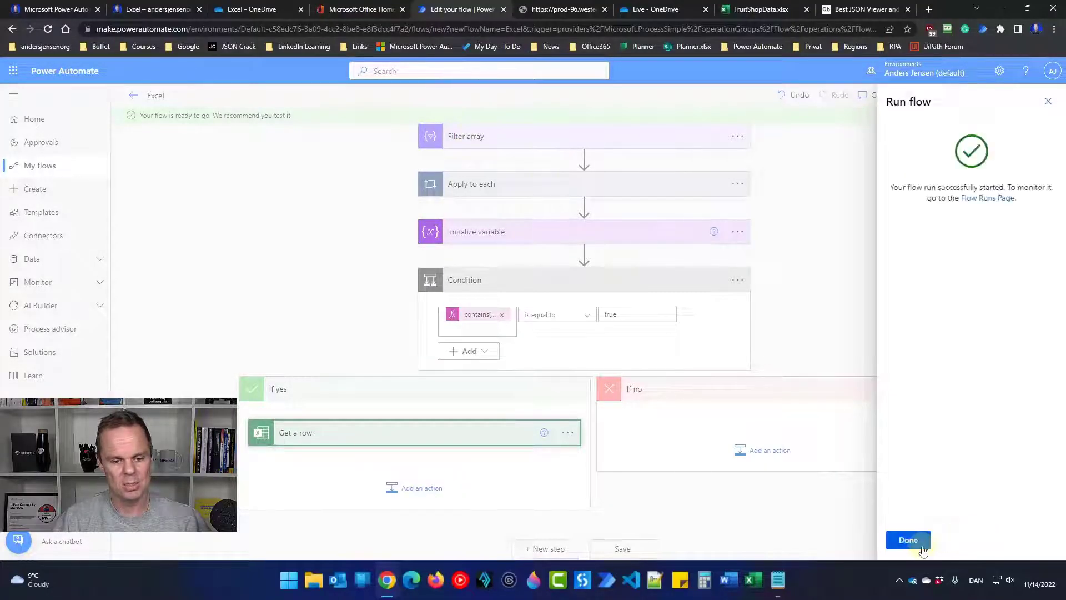
click(922, 549)
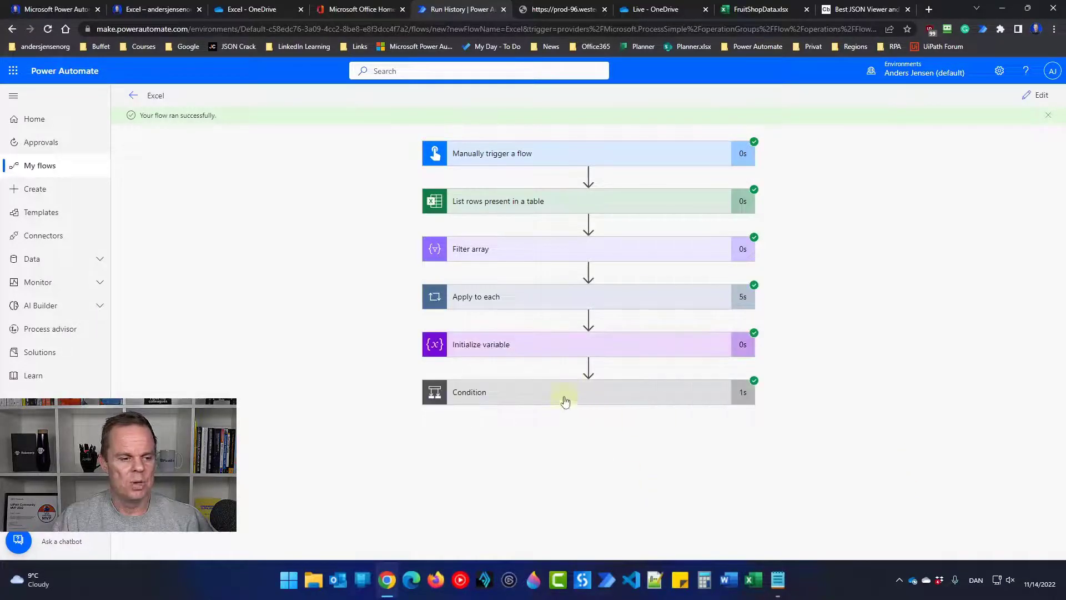
click(576, 405)
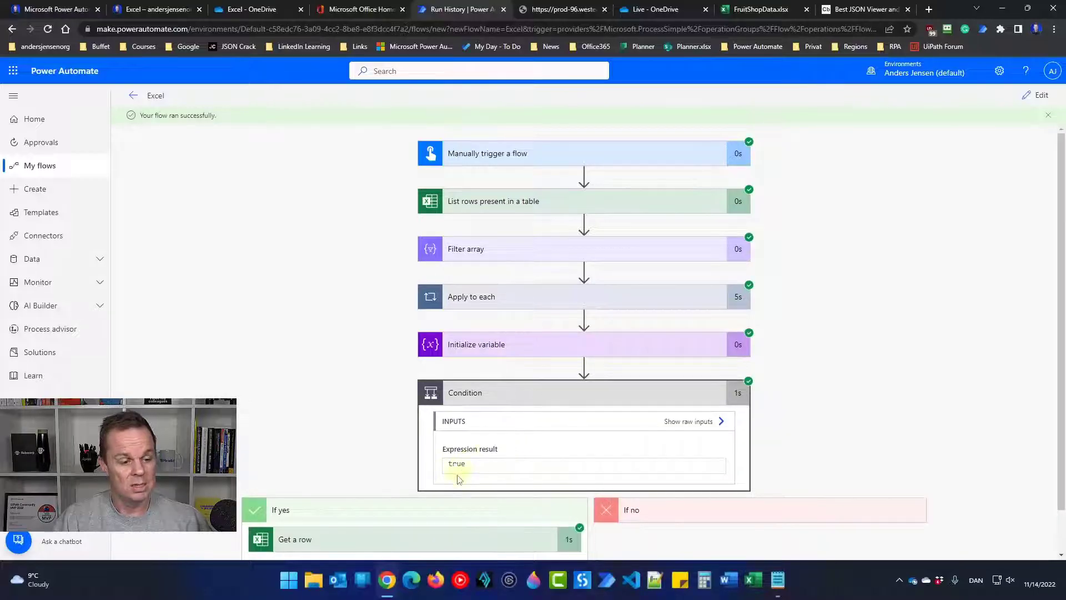
scroll(472, 472, down, 1)
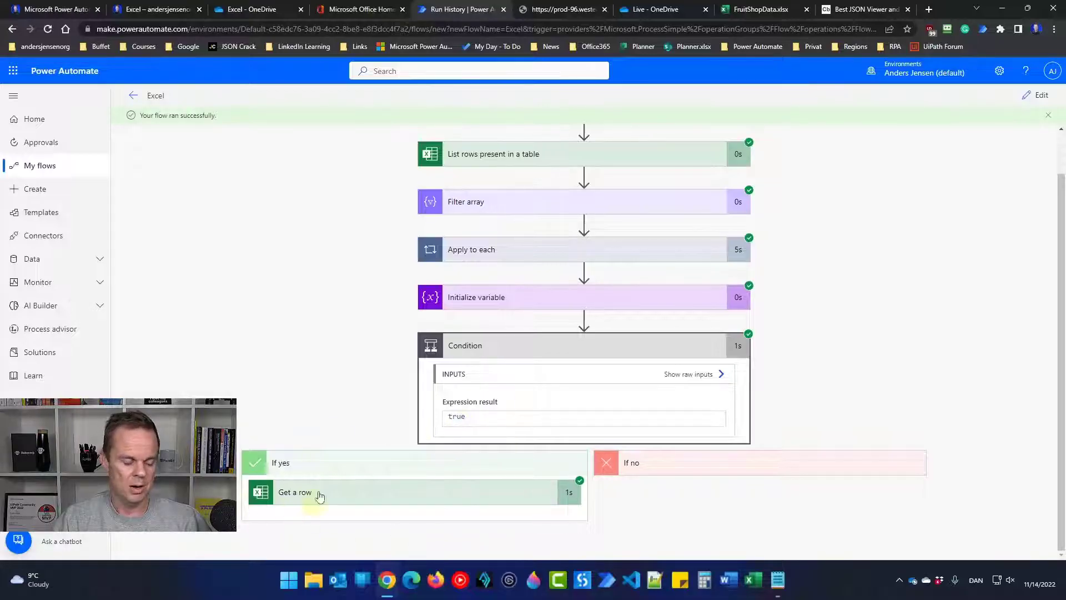
click(1036, 95)
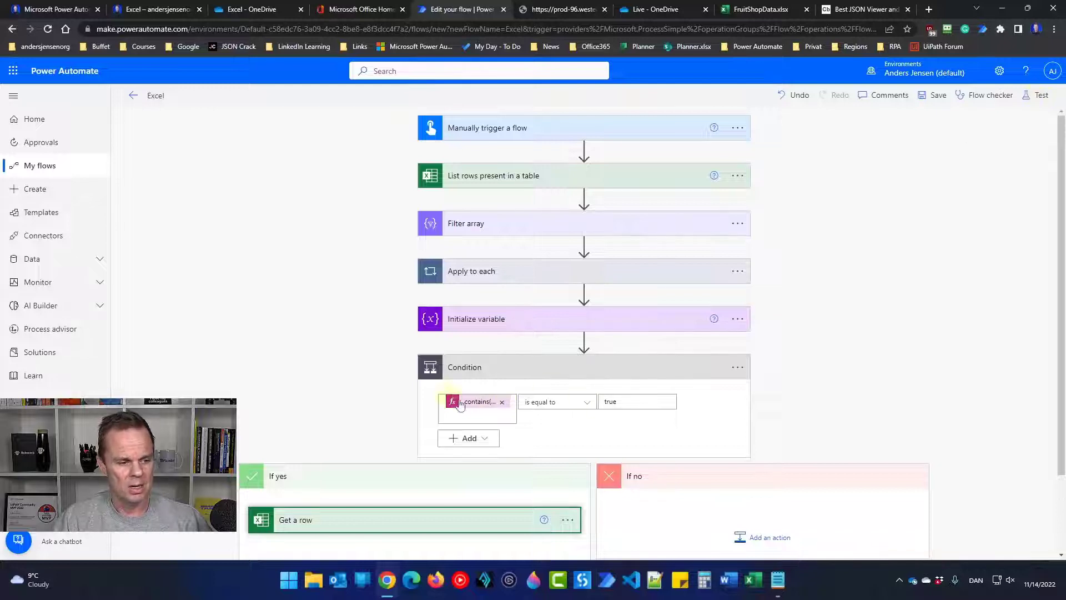
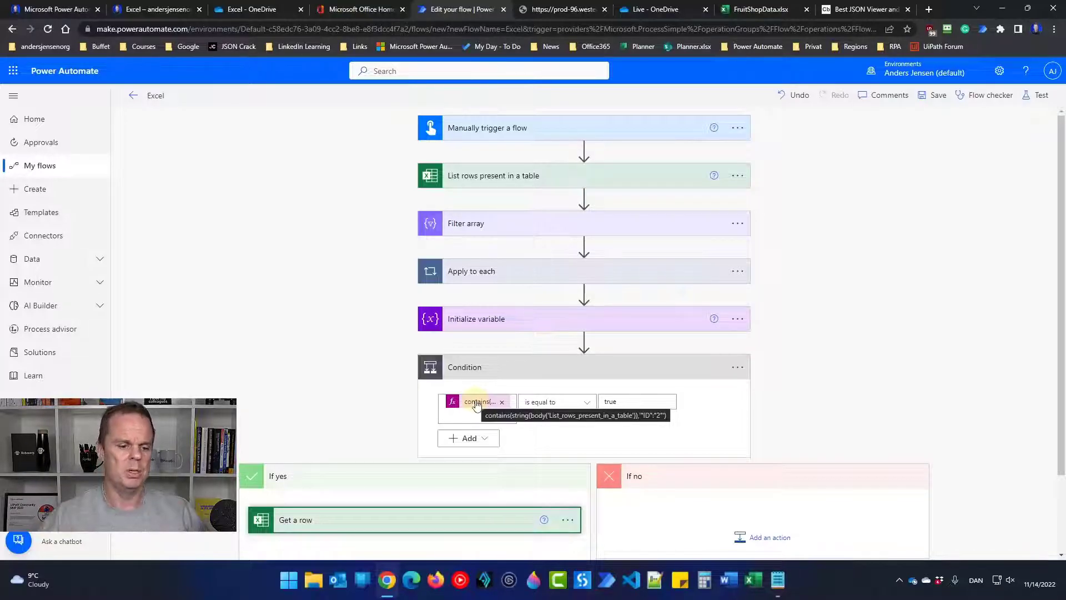
In Notepad, add the heading 'Does my List rows present in a table contains "ID":" + RowLookup + "' below the existing contains expression
click(776, 580)
click(692, 372)
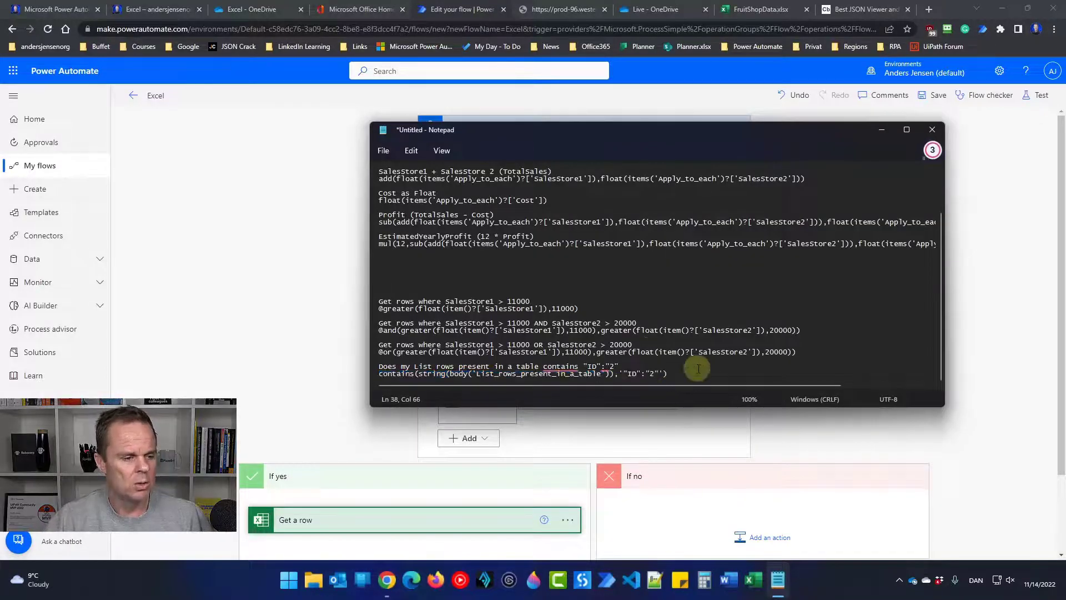
key(Return)
key(Return)
text(Does )
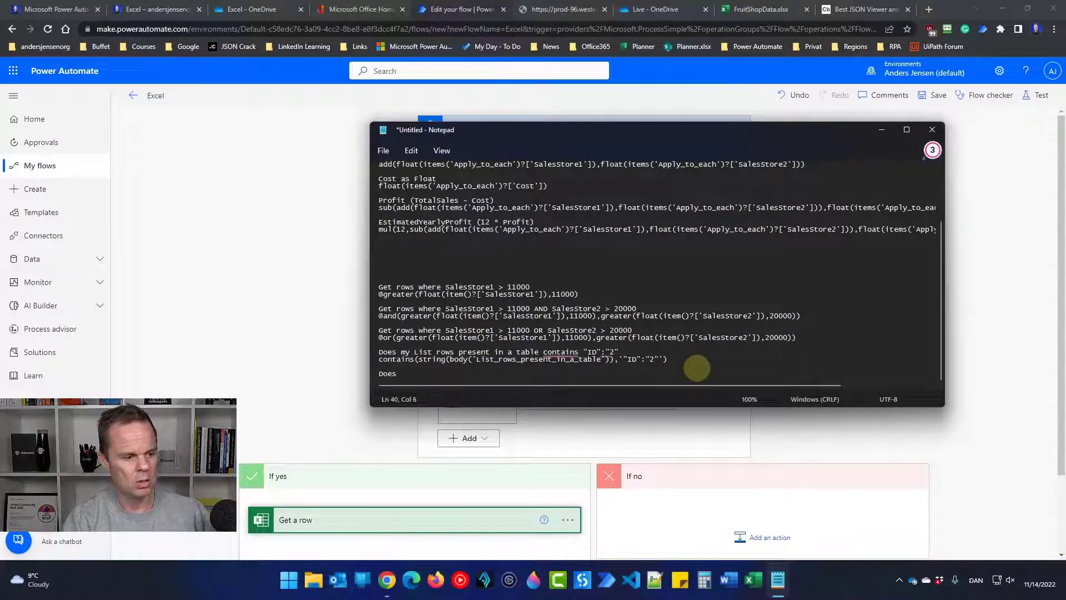
text(my List rows present in a ta)
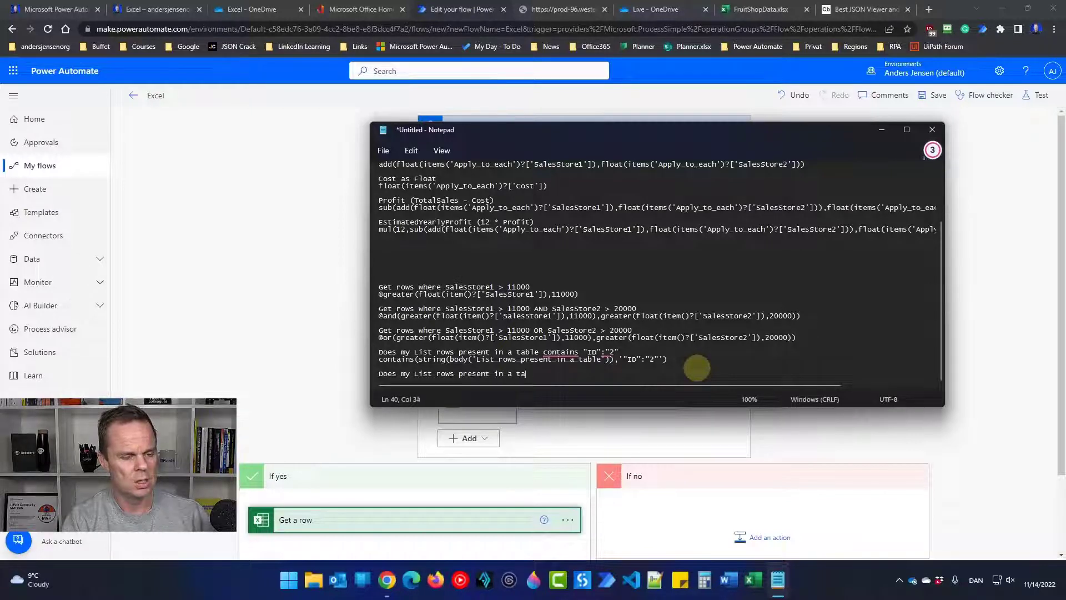
text(ble conta)
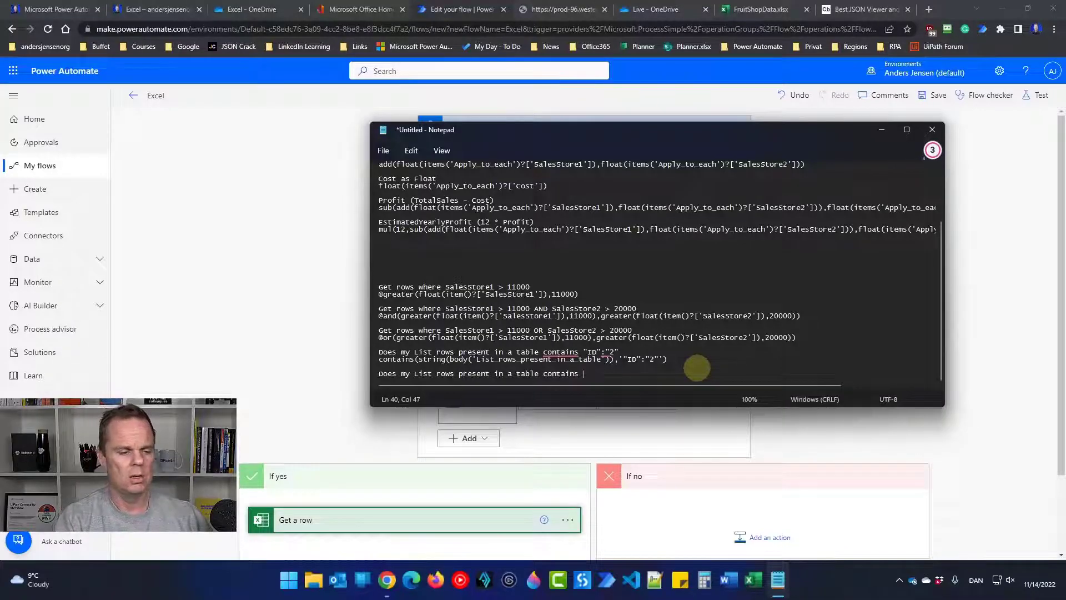
text(ins )
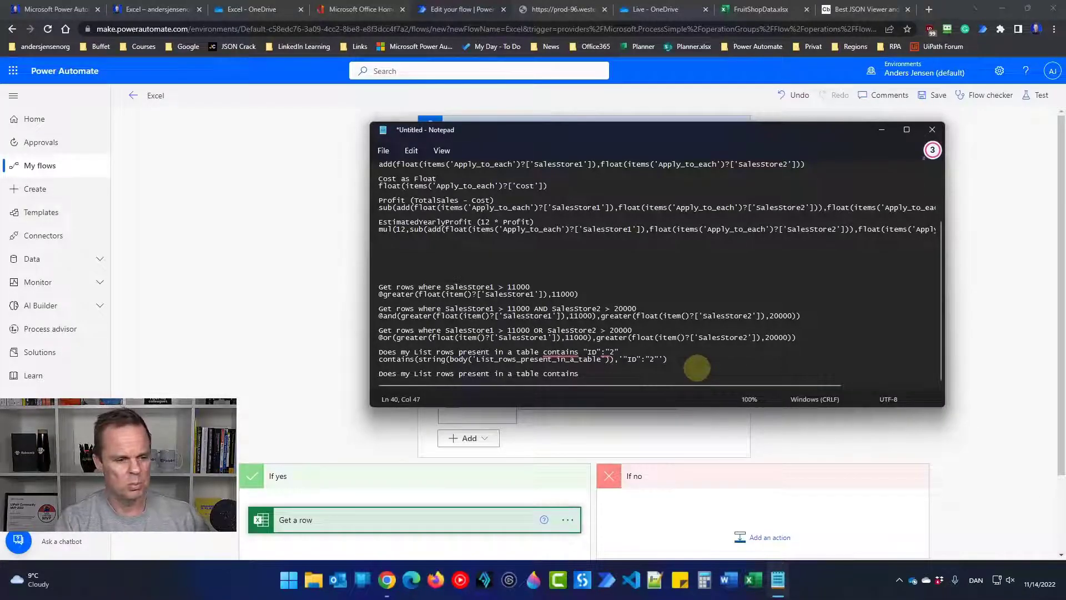
text("ID":)
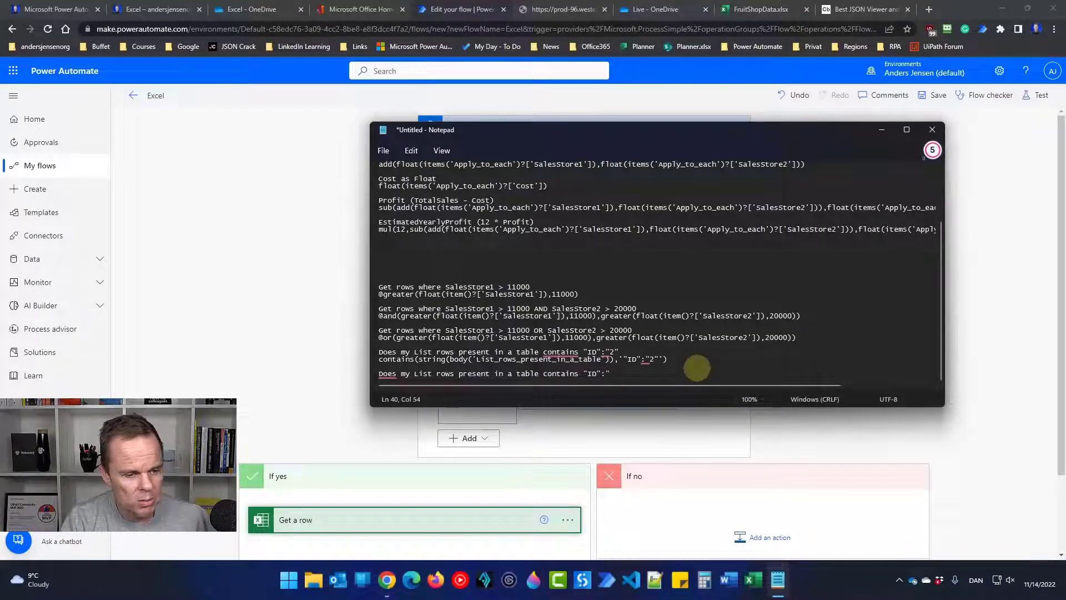
text(RowLo)
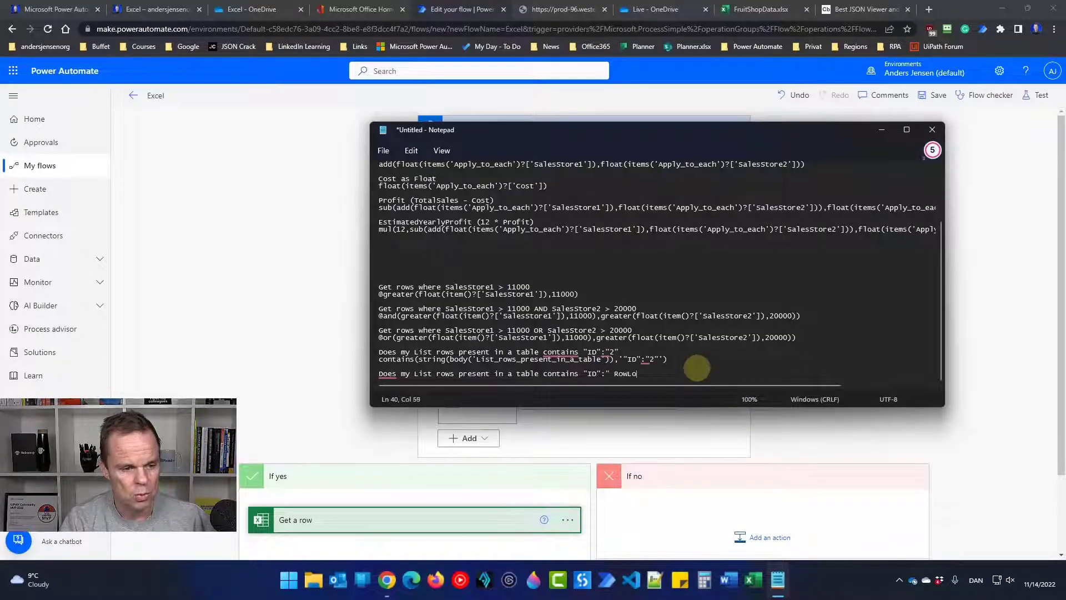
text(okup)
key(ctrl+Left)
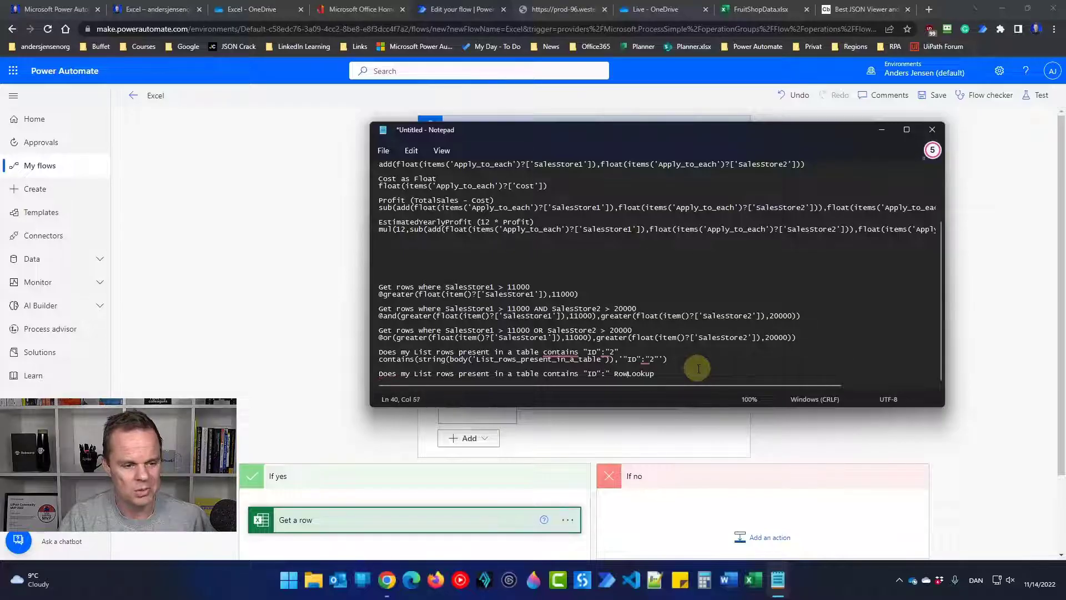
text(+ )
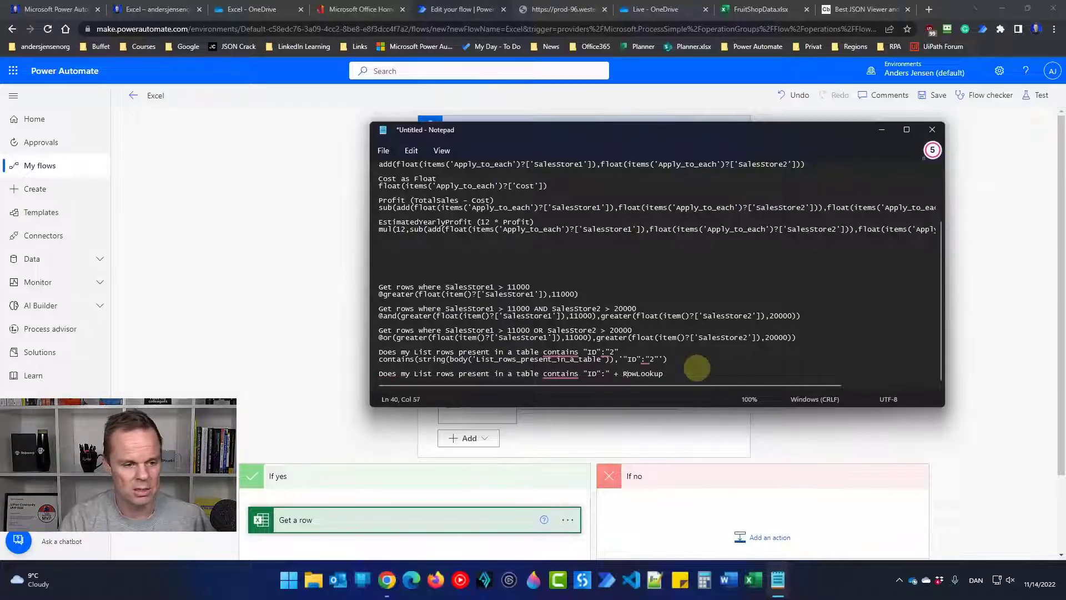
text( + ")
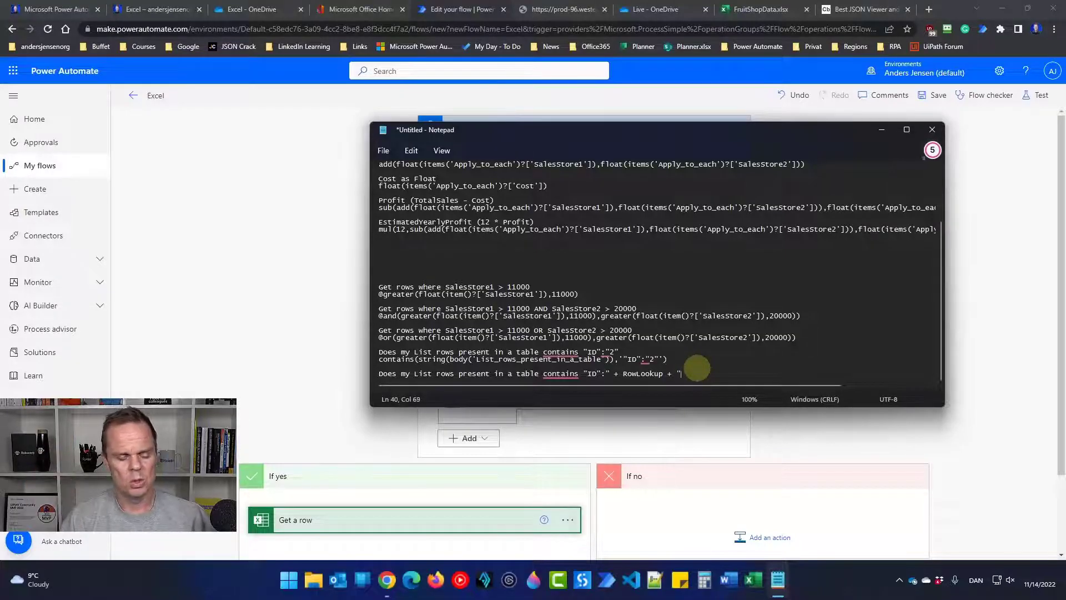
key(Return)
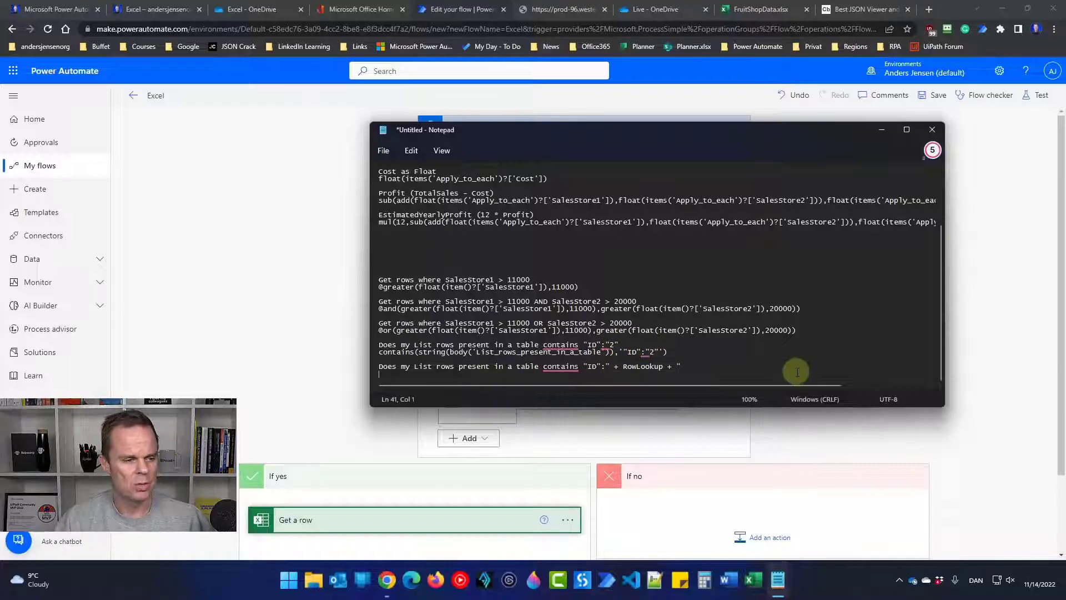
Insert the heading "WhatWeLookFor (with our variable)" above the RowLookup heading, leaving blank lines between them
key(Up)
key(Return)
key(Return)
key(Up)
key(Up)
text(wh)
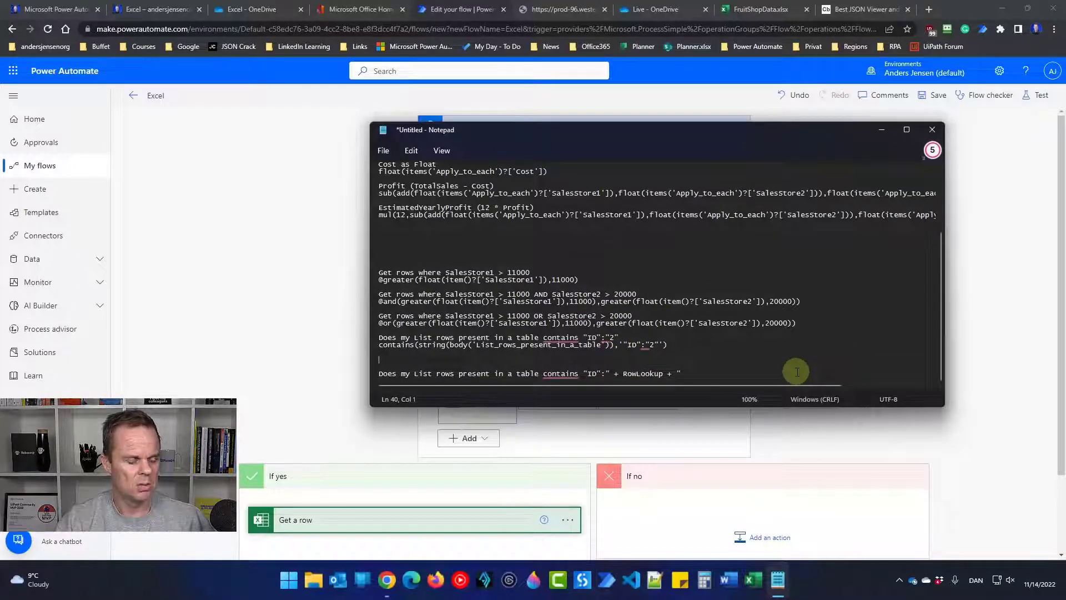
text(atWe)
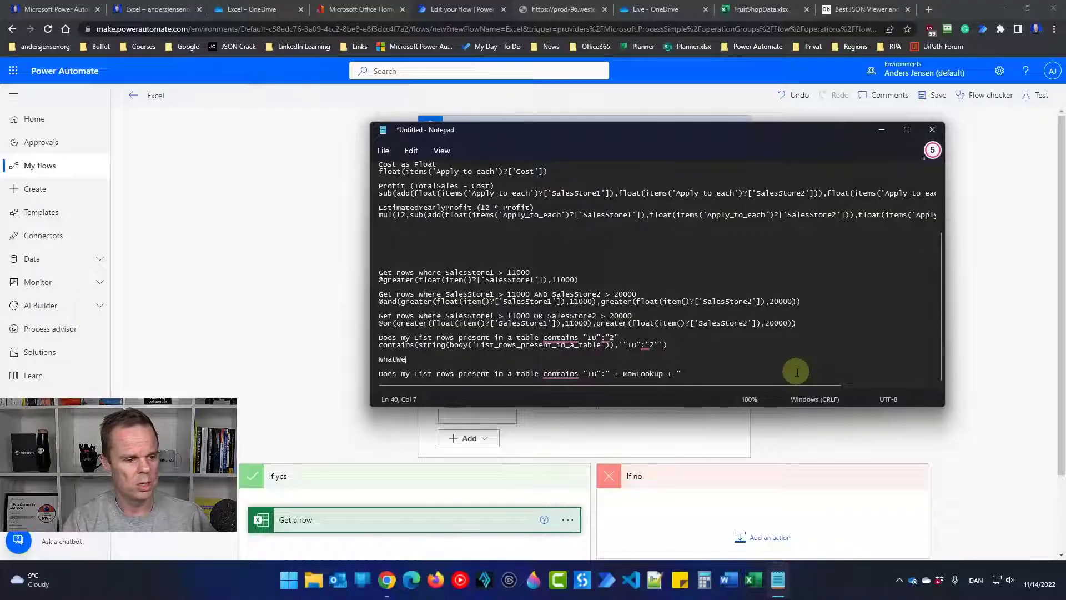
text(LookFor)
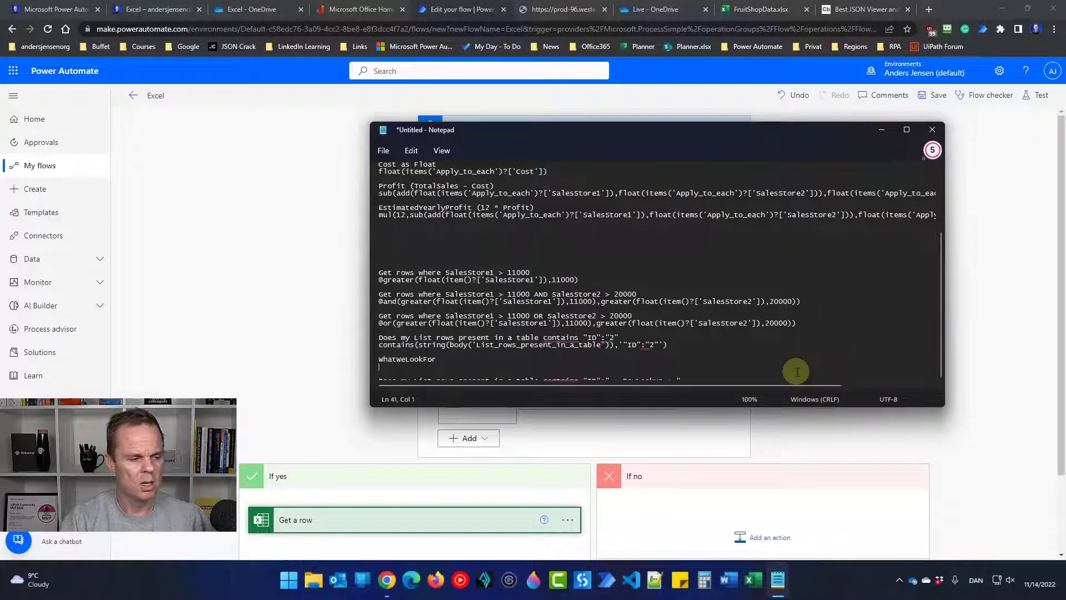
text( ()
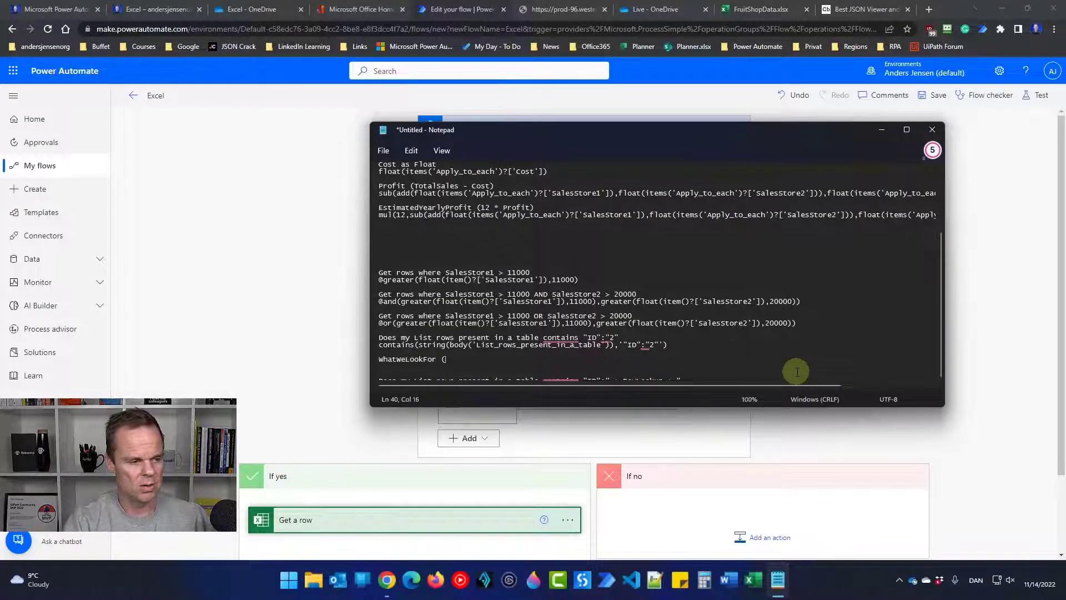
text(with our )
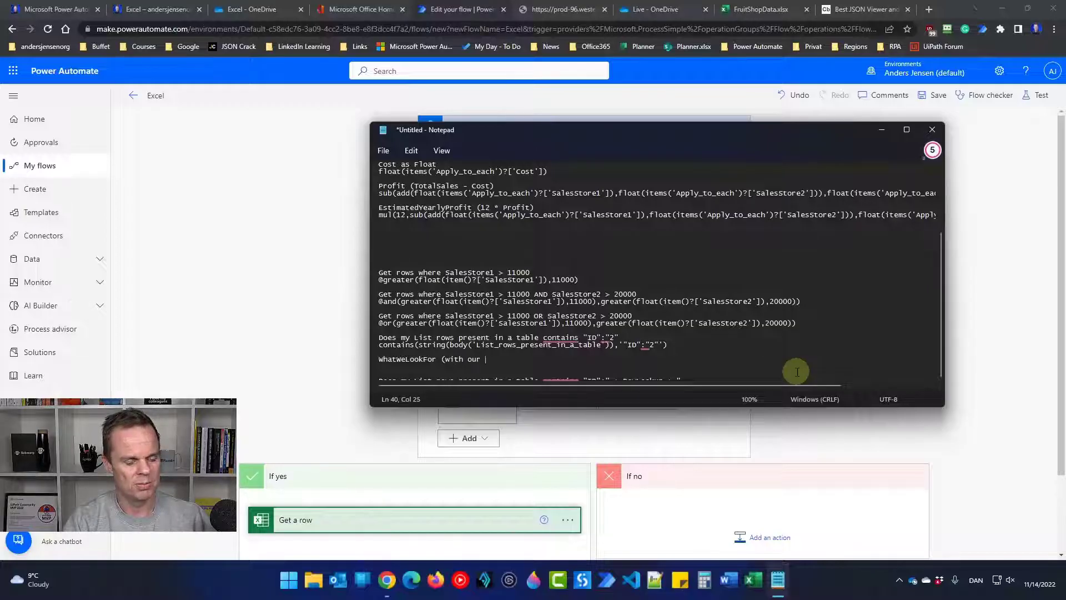
text(variable))
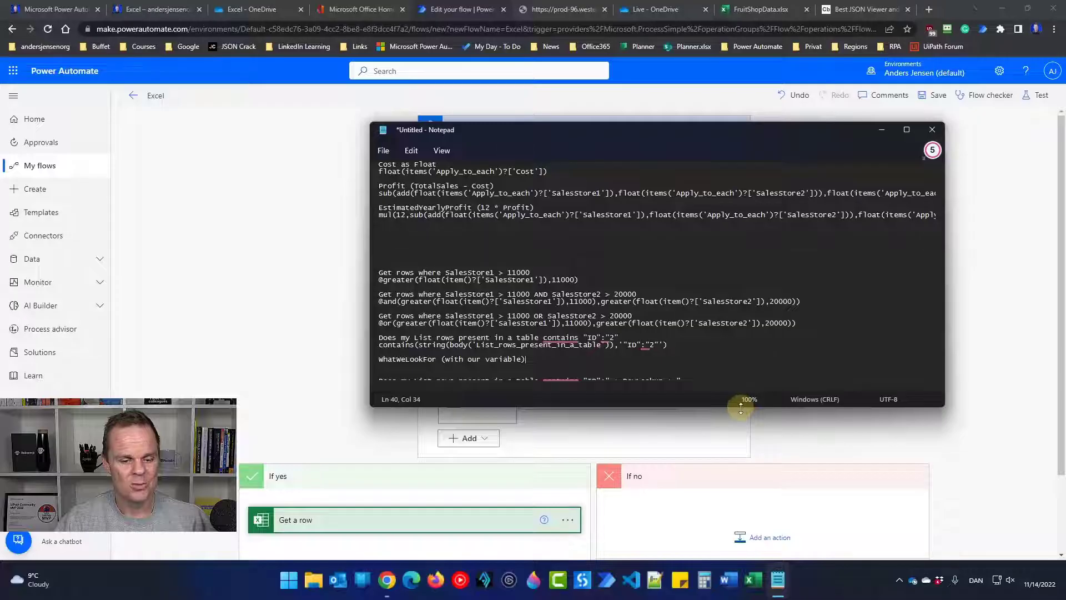
Make the Notepad window taller and write concat('',RowLookUpVariable,'"') under the WhatWeLookFor heading
drag(741, 407, 744, 517)
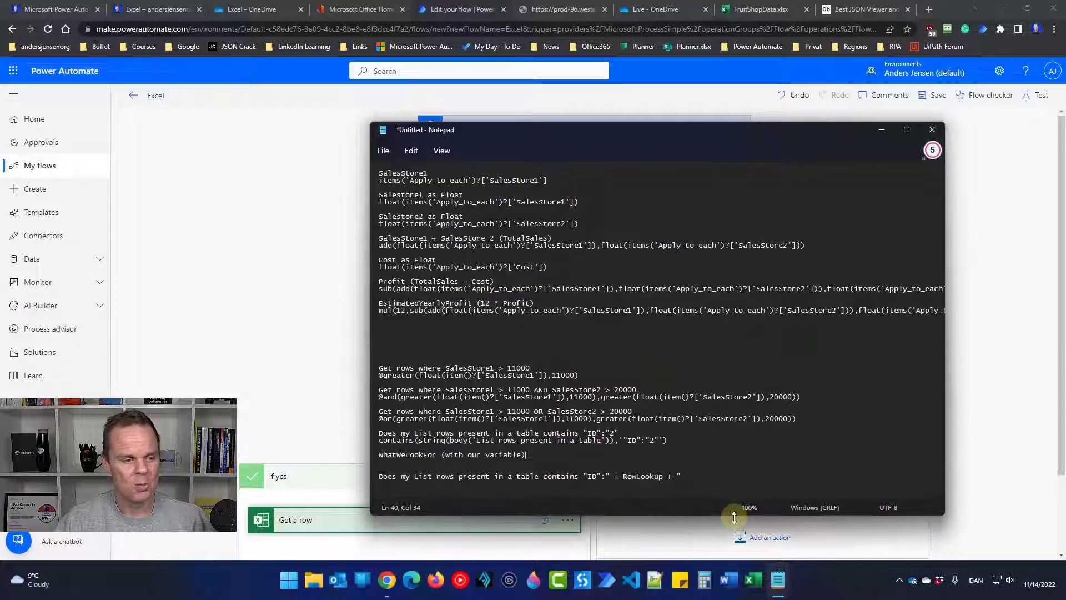
click(536, 463)
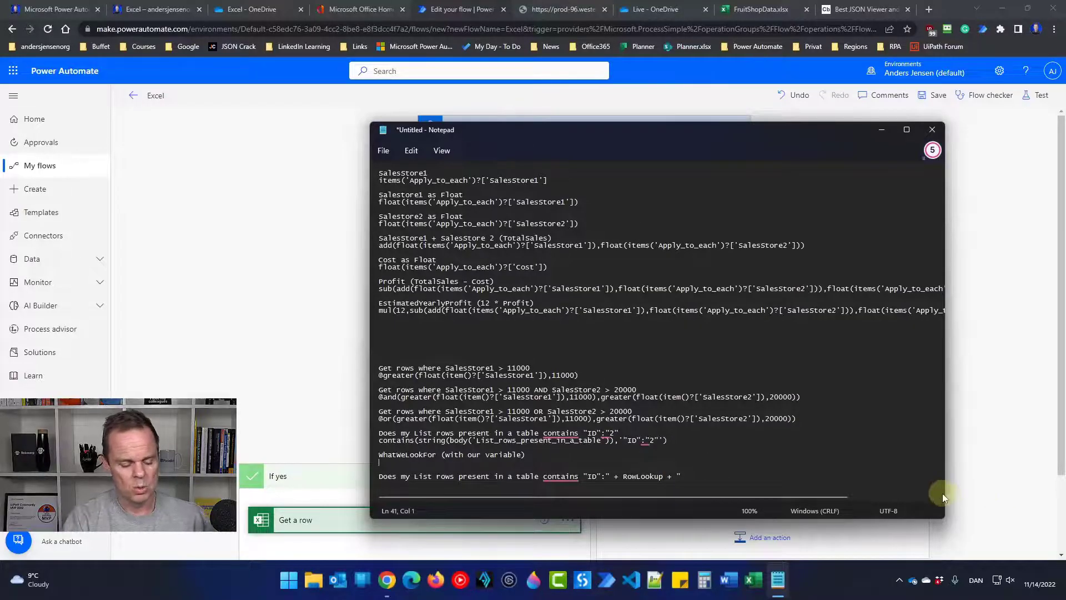
text(concat)
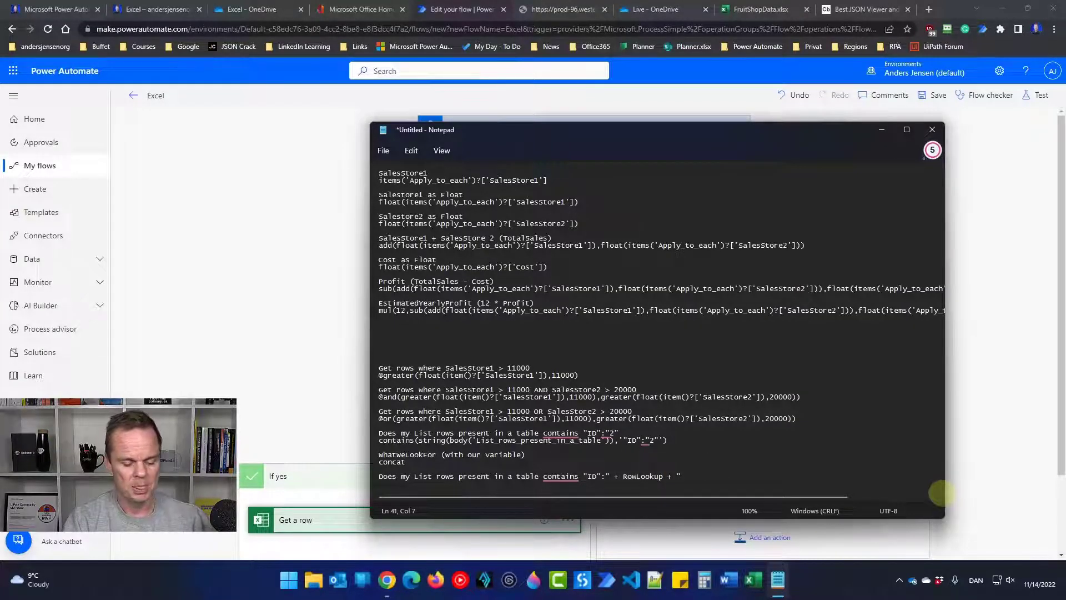
text(())
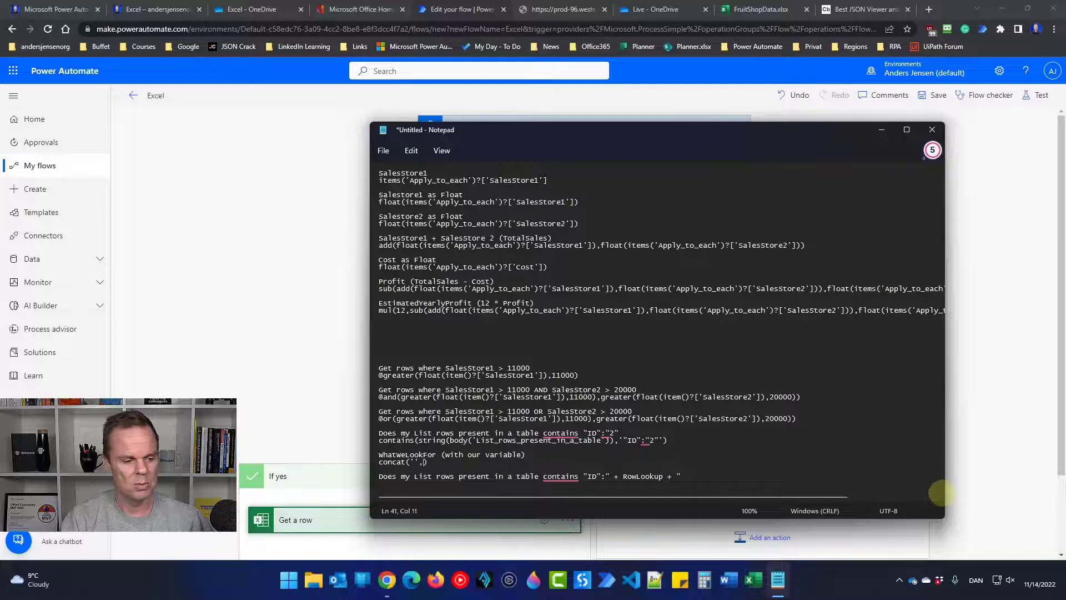
text(var)
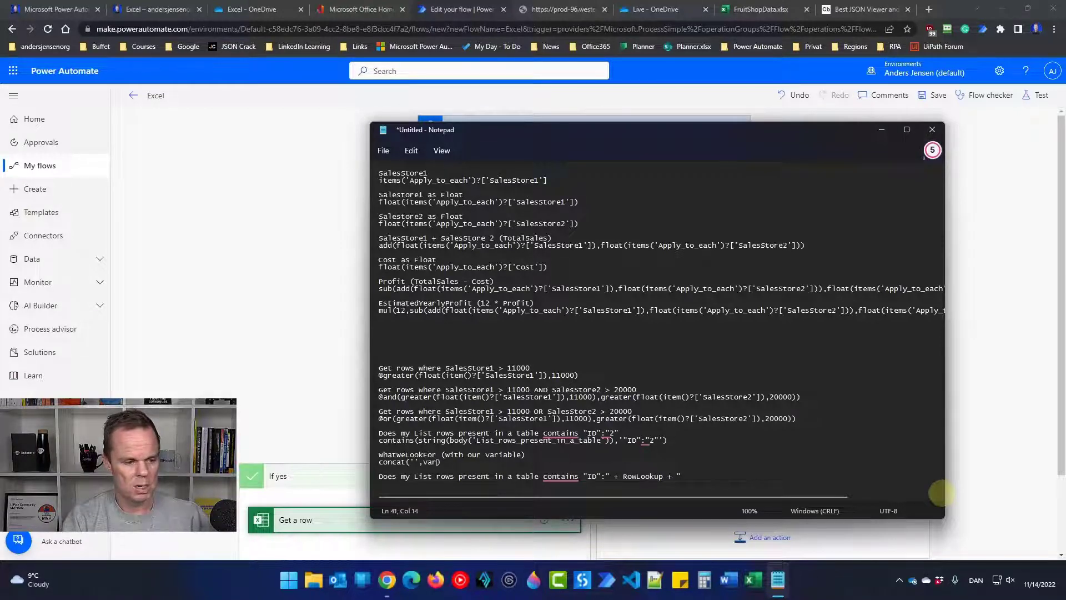
text(owL)
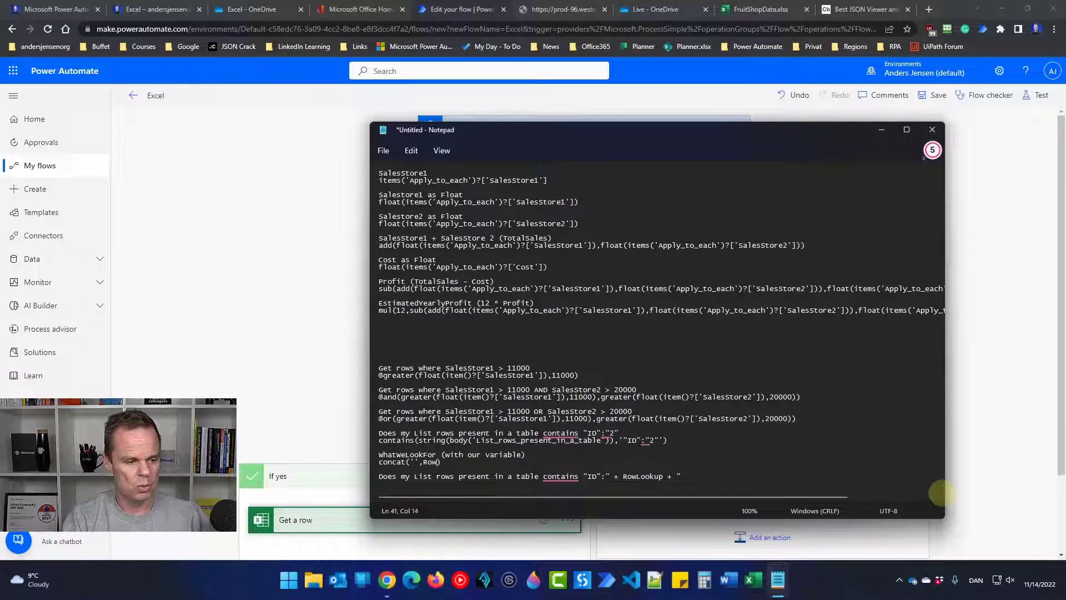
text(ookupVaria)
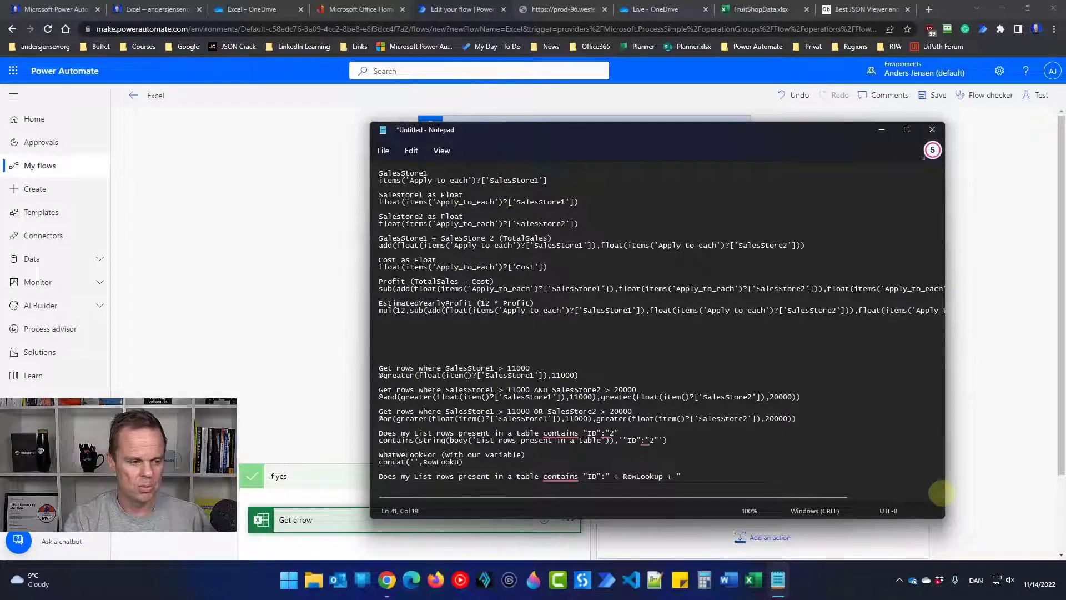
text(ble, )
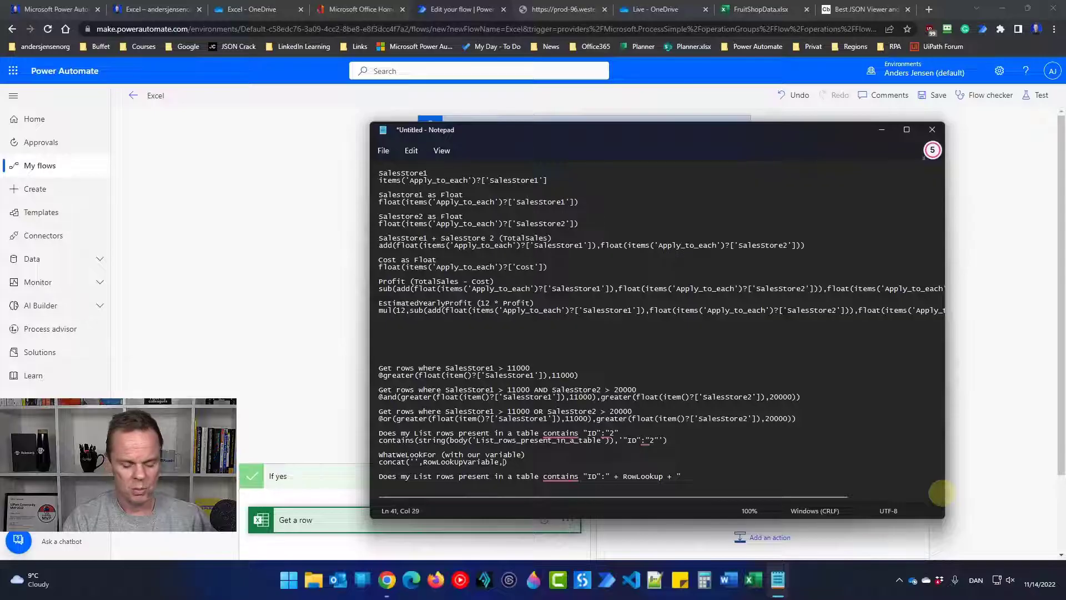
text( '')
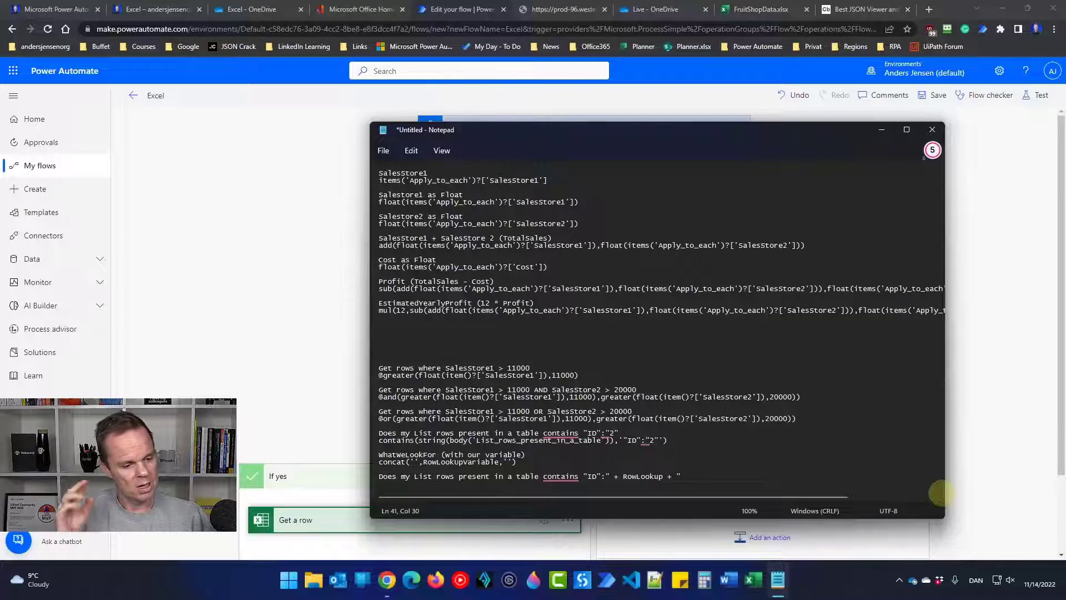
text(")
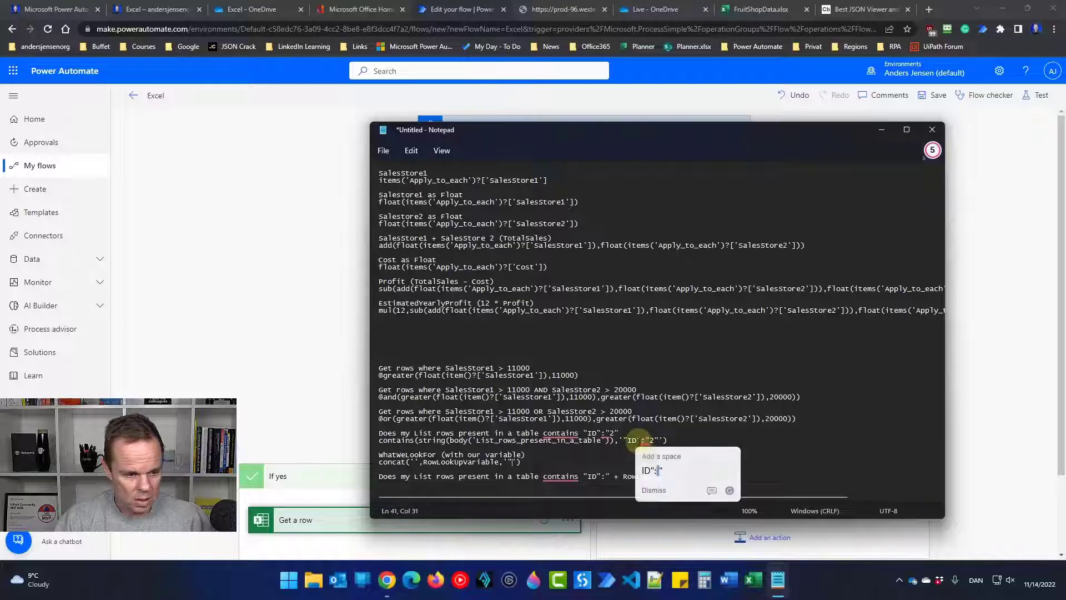
Copy "ID":" from the contains expression and paste it between the quotes of concat's first argument
double_click(636, 439)
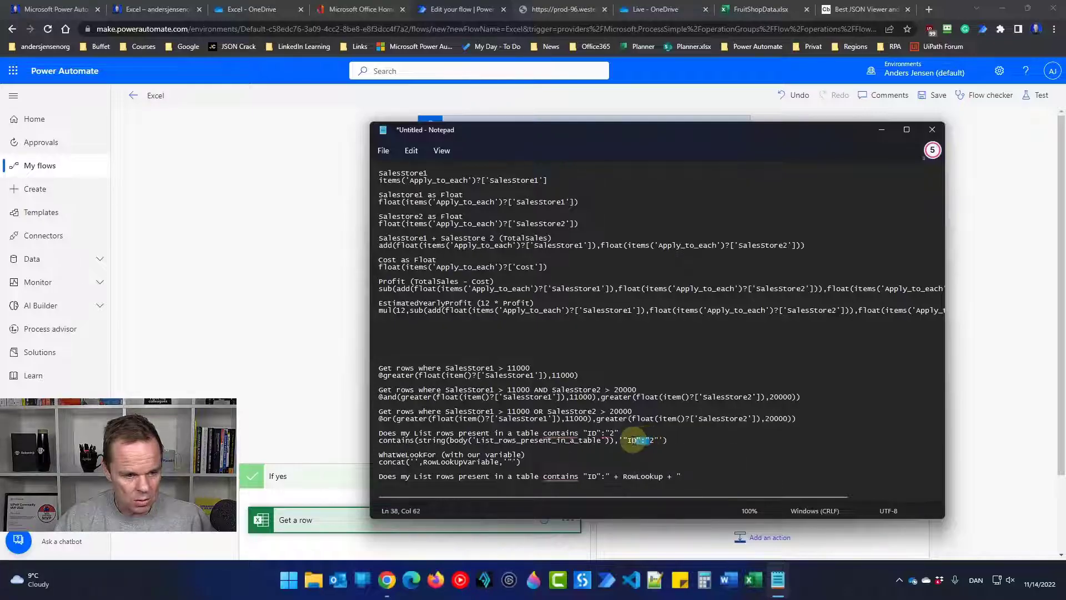
drag(633, 440, 624, 440)
key(ctrl+c)
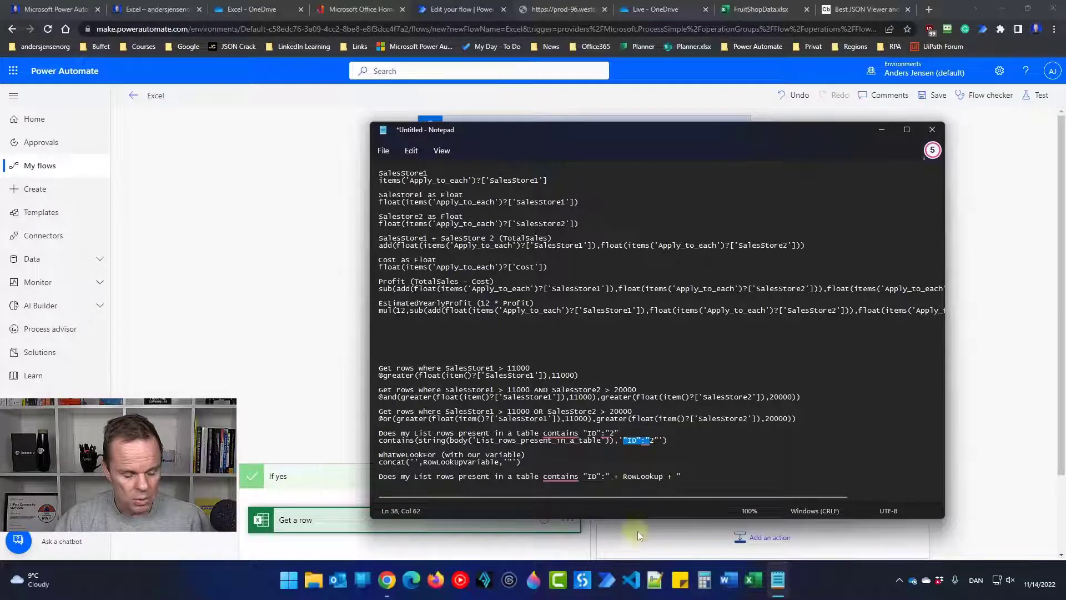
mouse_move(647, 440)
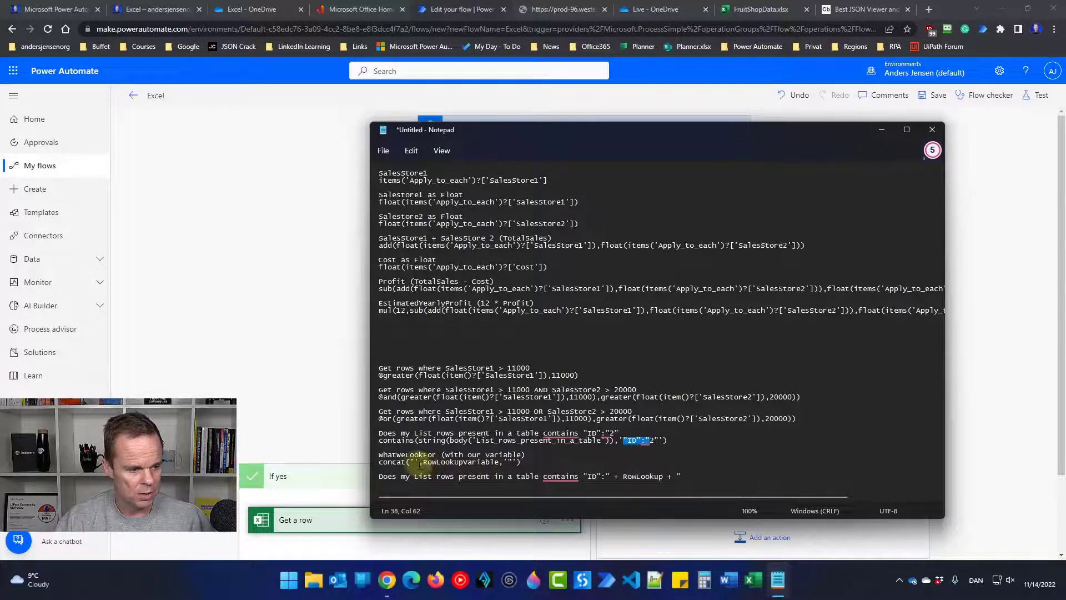
click(413, 462)
key(ctrl+v)
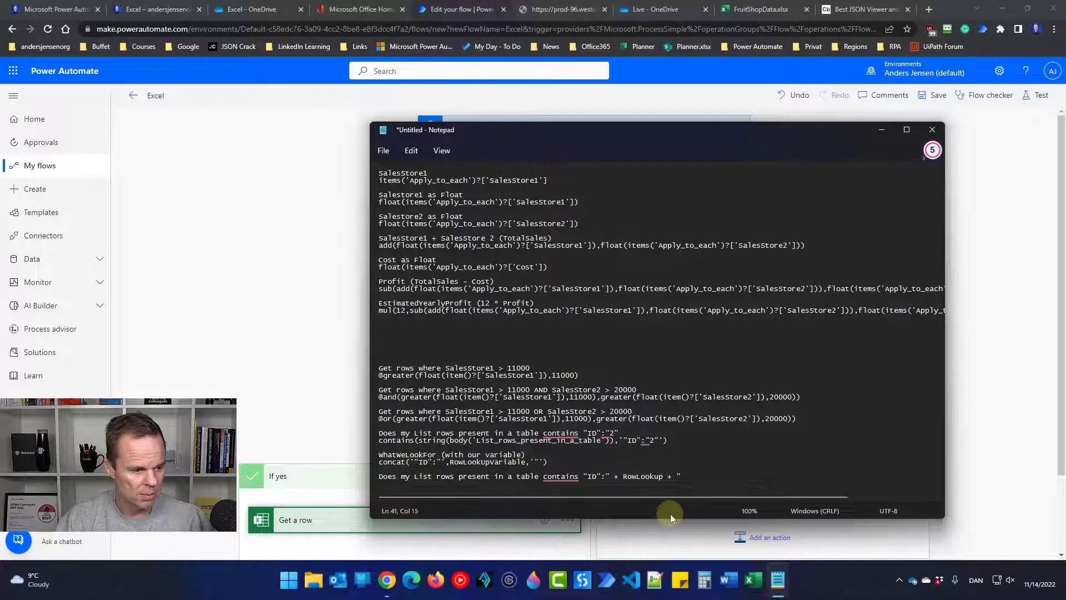
key(Left)
key(Left)
key(Left)
key(Left)
key(Left)
key(Left)
key(Left)
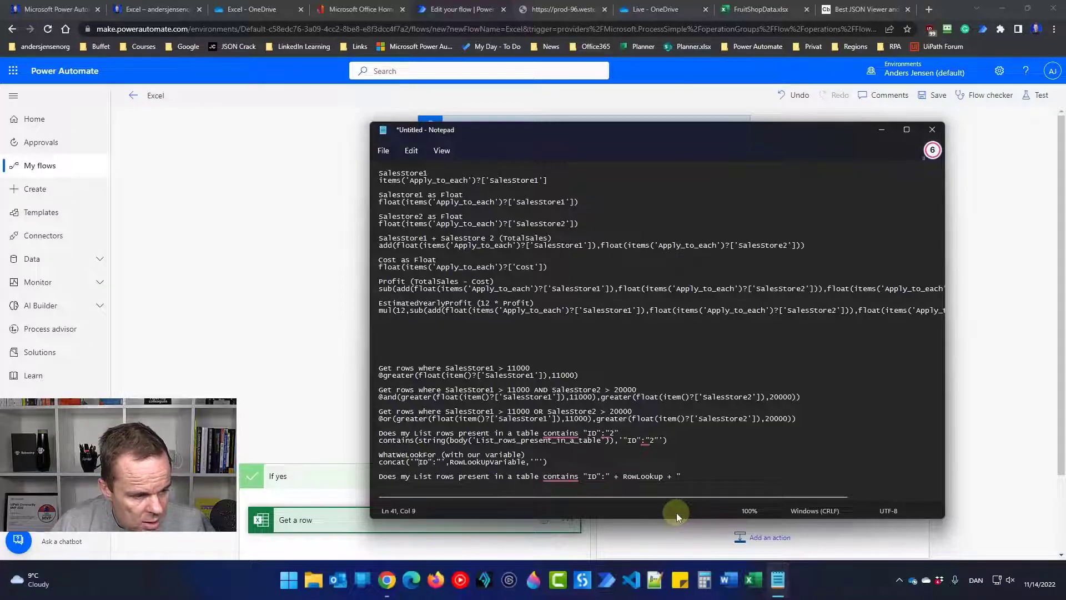
key(Right)
key(Right)
key(Right)
key(Right)
key(Right)
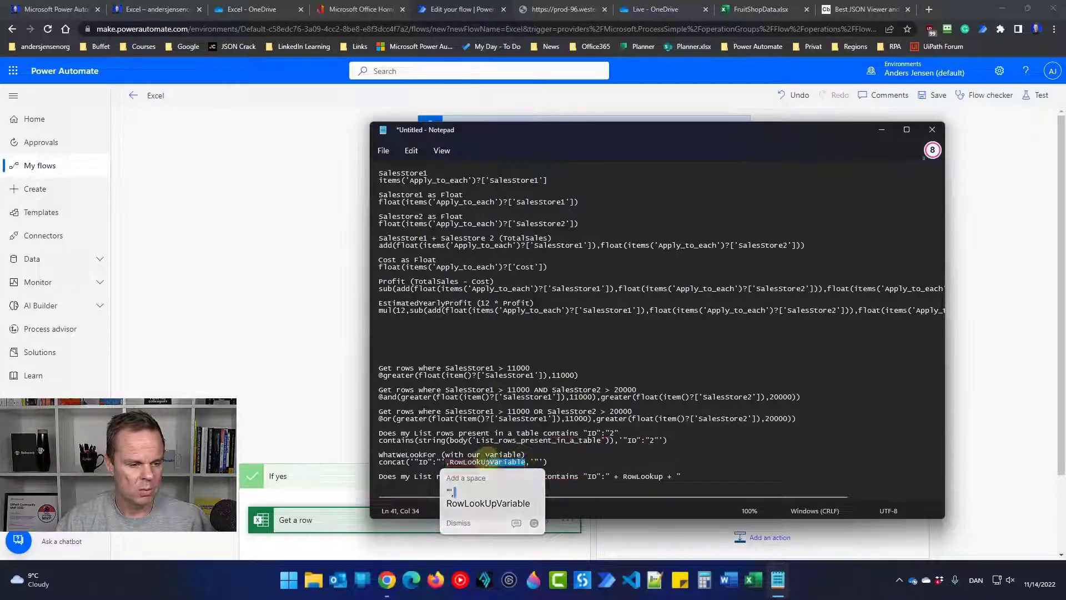
Replace RowLookUpVariable in the concat expression with variables('RowLookup')
double_click(455, 462)
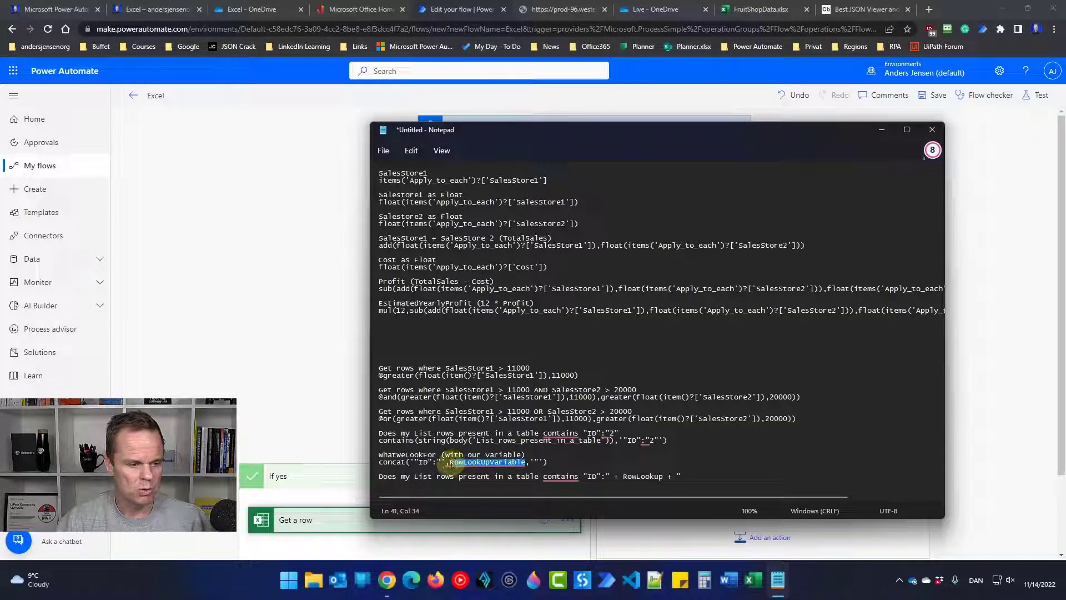
text(va)
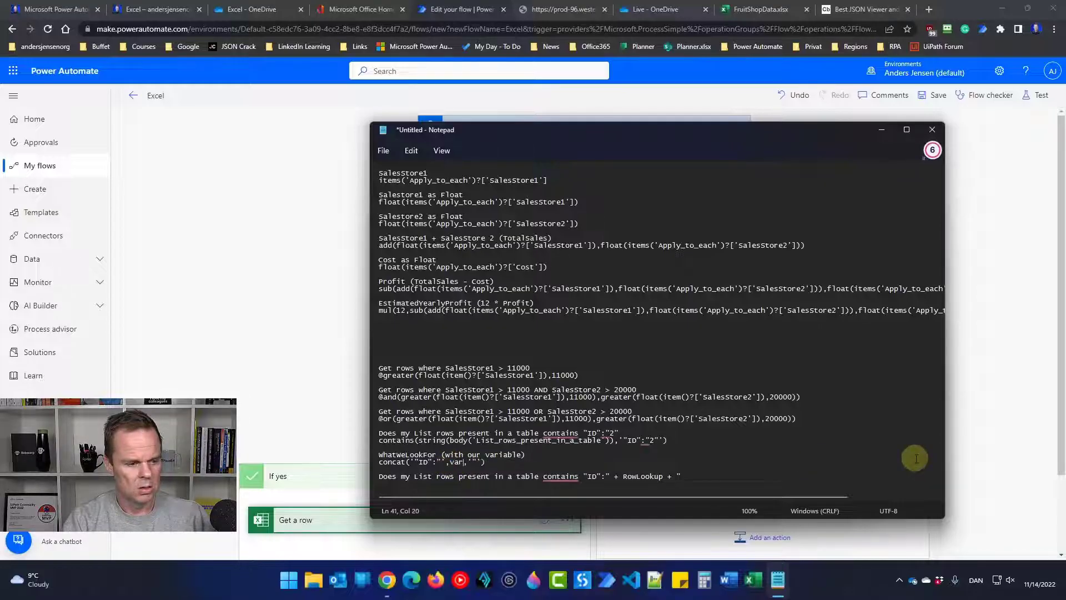
text(riables)
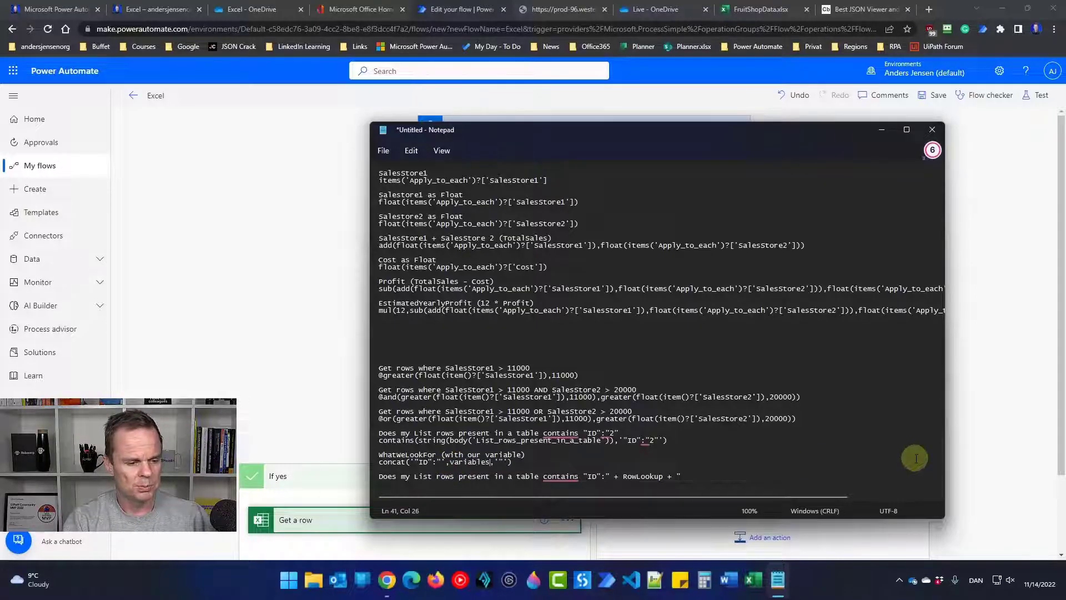
text(('RowLook)
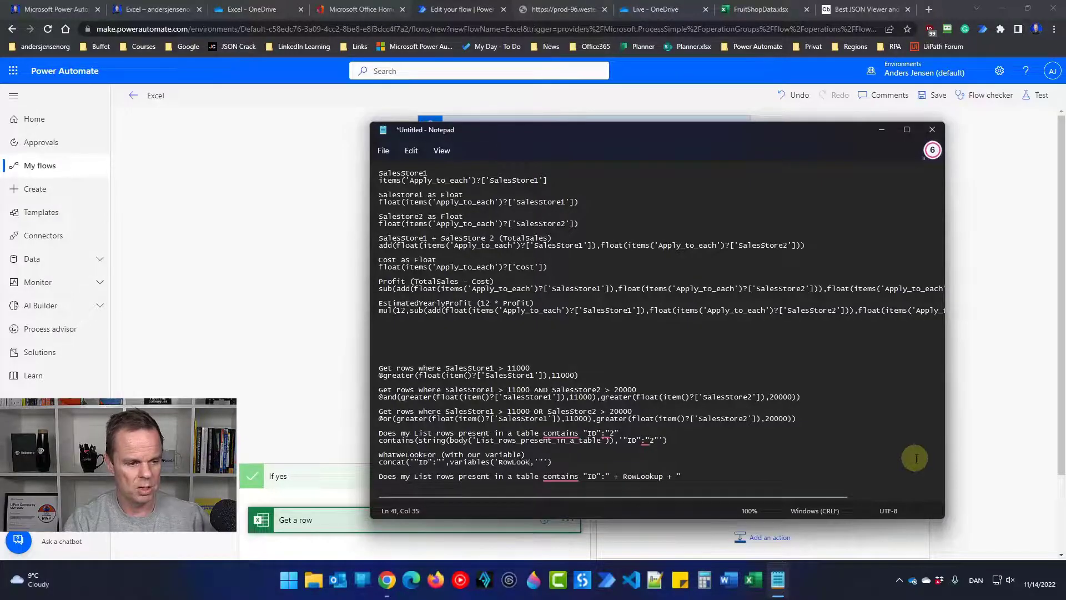
text(up)
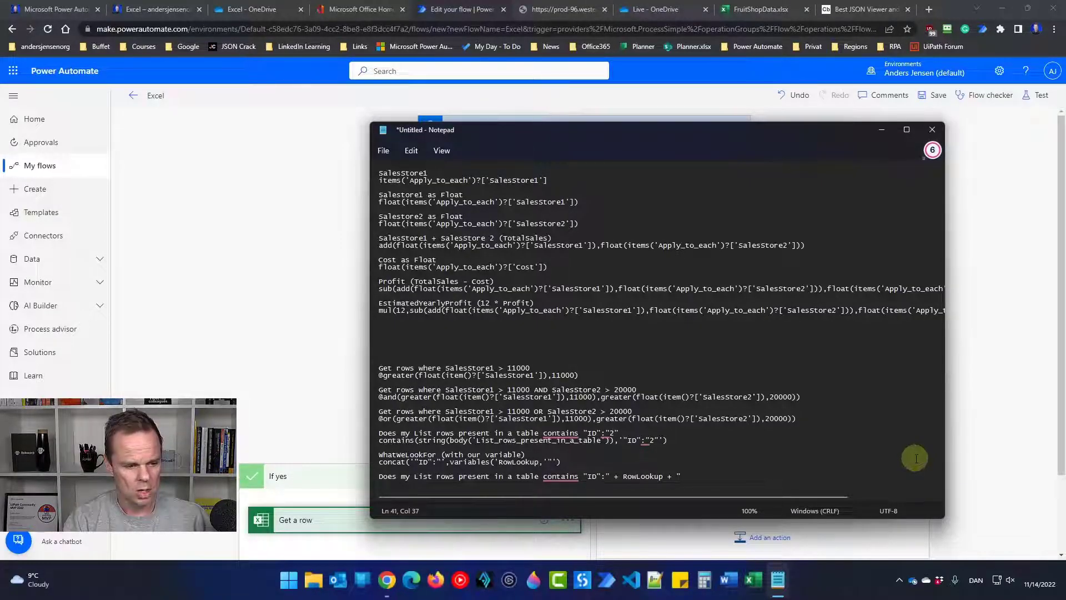
text('))
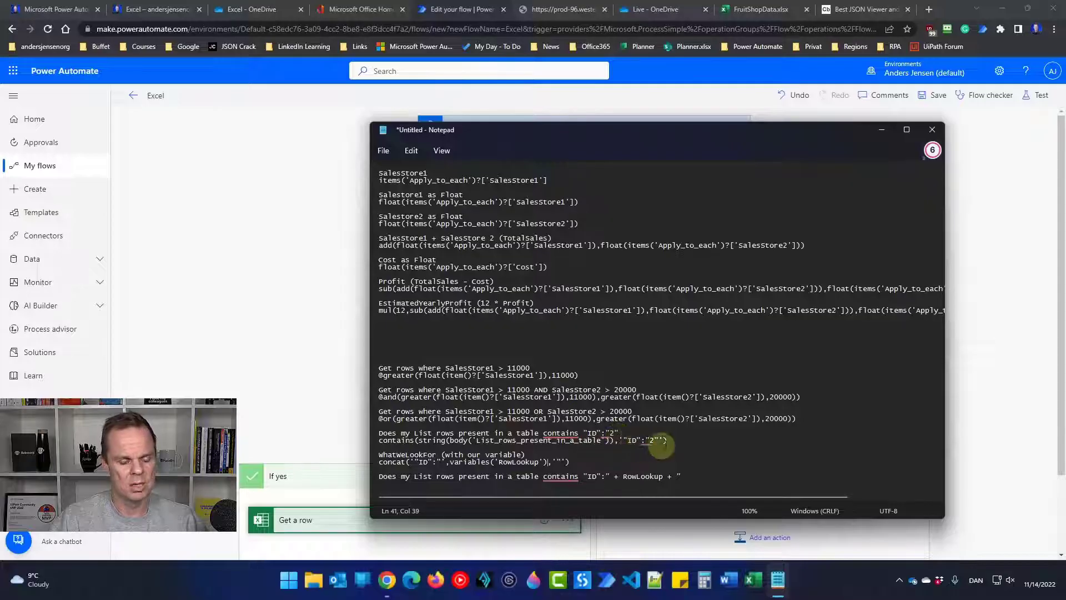
Copy the existing contains expression onto the line below the RowLookup heading
drag(667, 440, 374, 440)
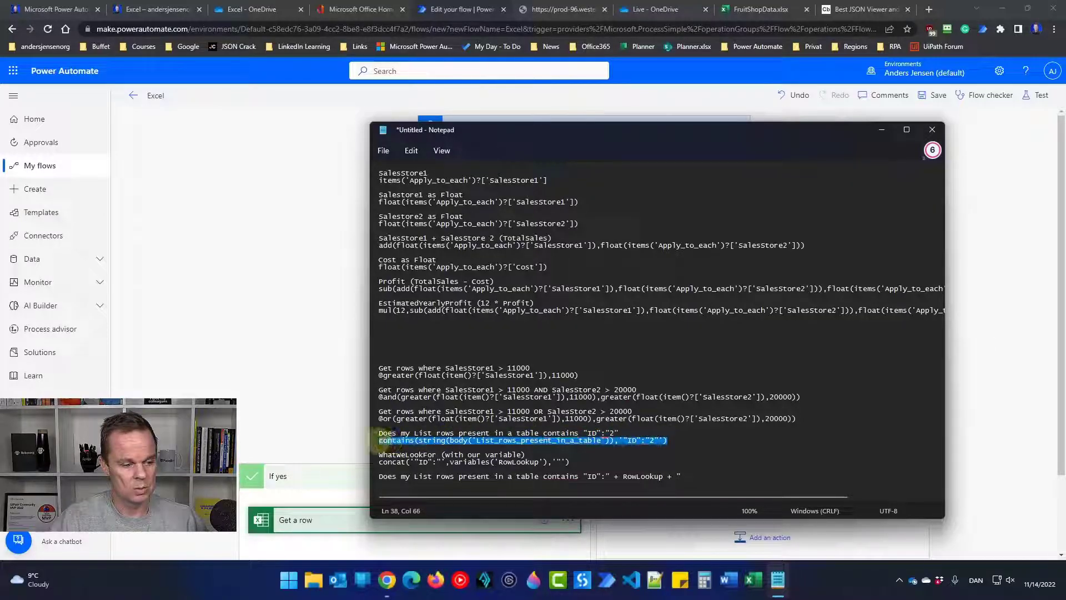
key(ctrl+c)
click(524, 484)
key(ctrl+v)
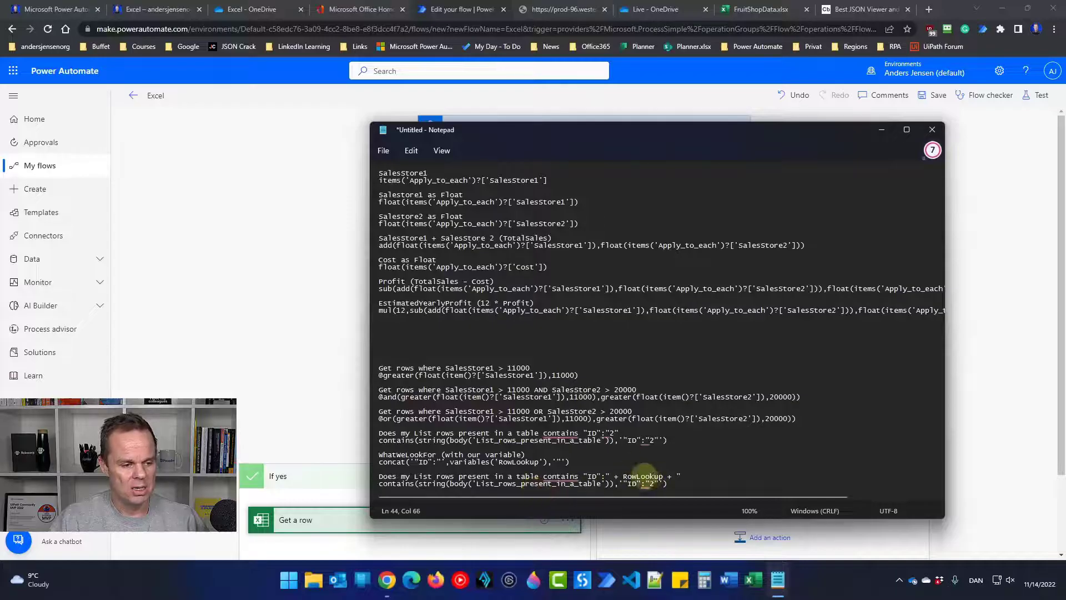
Replace the '"ID":"2"' argument of the copied contains expression with the full concat expression from the WhatWeLookFor section
drag(570, 462, 378, 463)
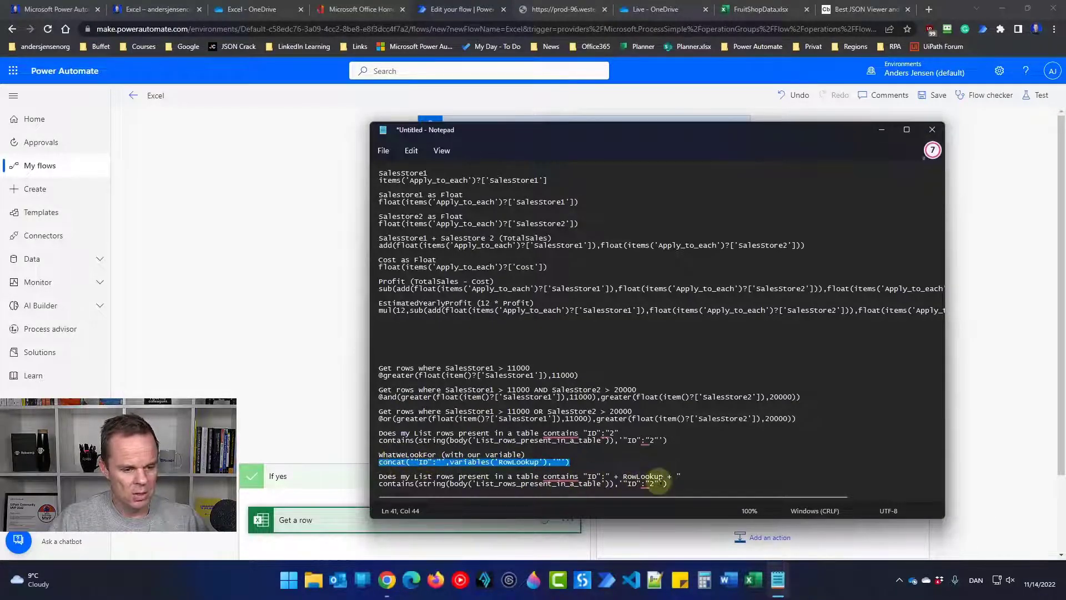
click(661, 484)
key(BackSpace)
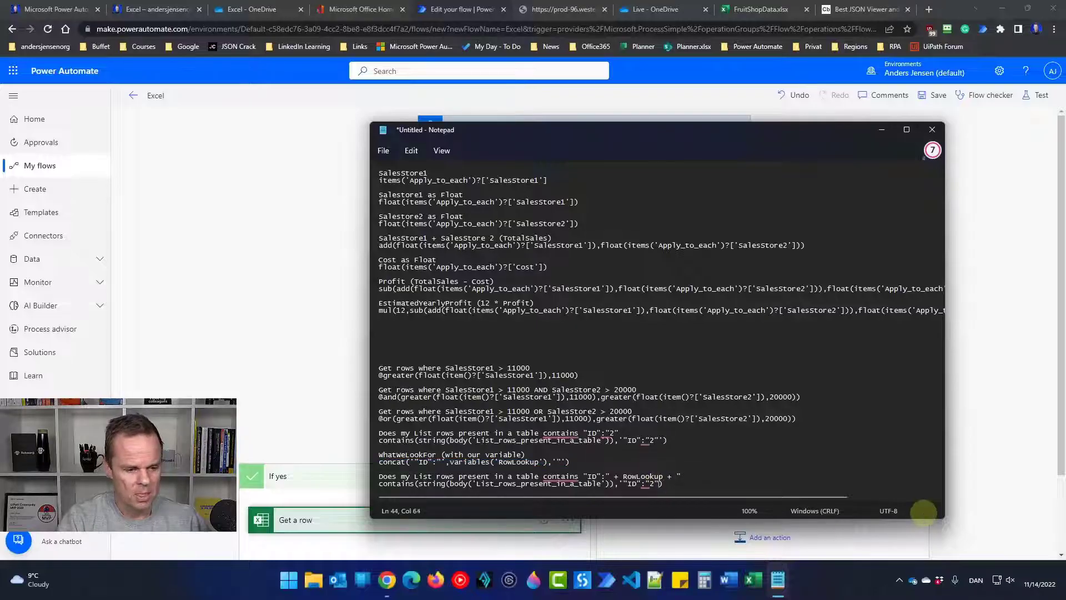
key(BackSpace)
key(BackSpace)
key(BackSpace)
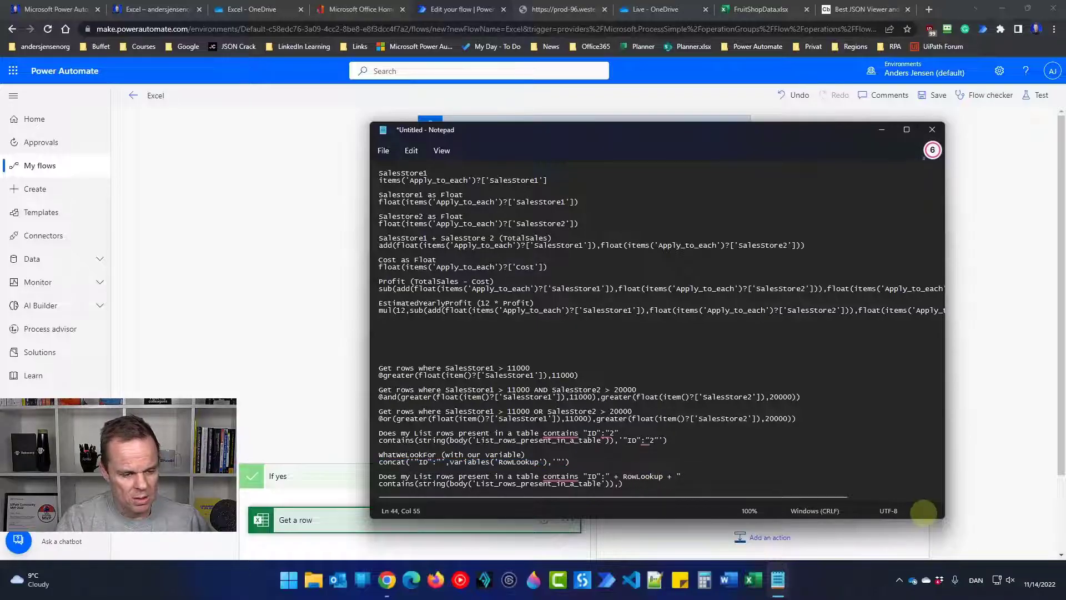
key(ctrl+v)
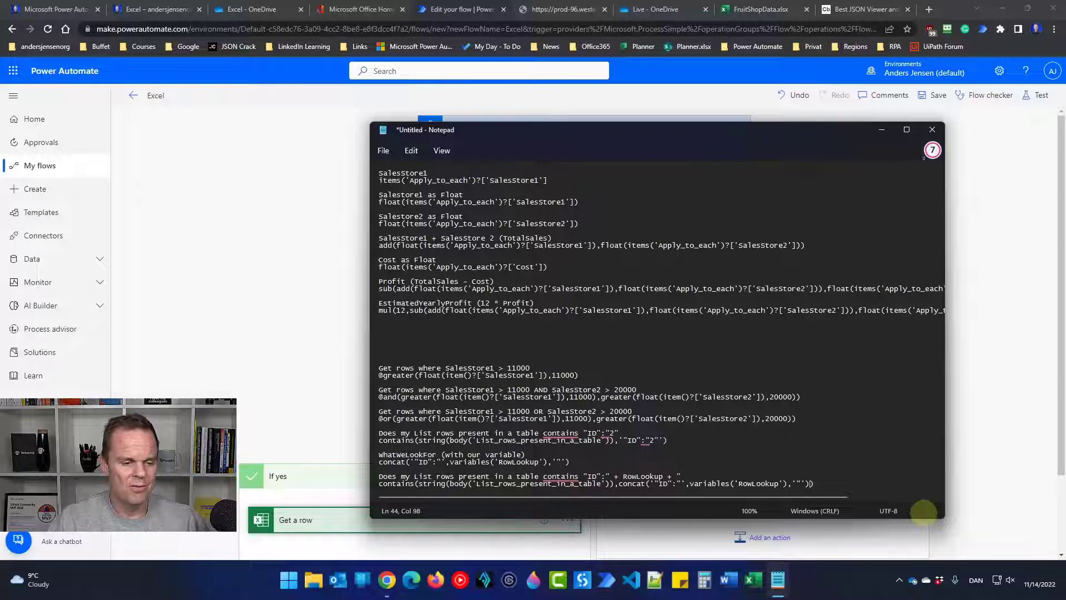
Copy the finished contains expression from Notepad and use it in Power Automate to replace the Condition's existing contains expression
drag(825, 488, 372, 493)
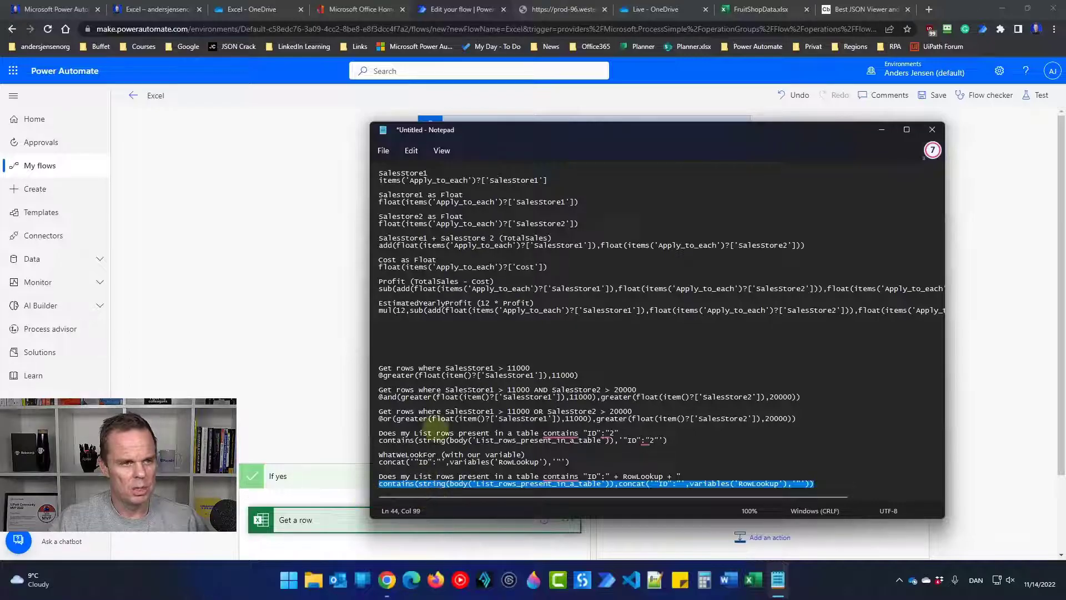
click(244, 250)
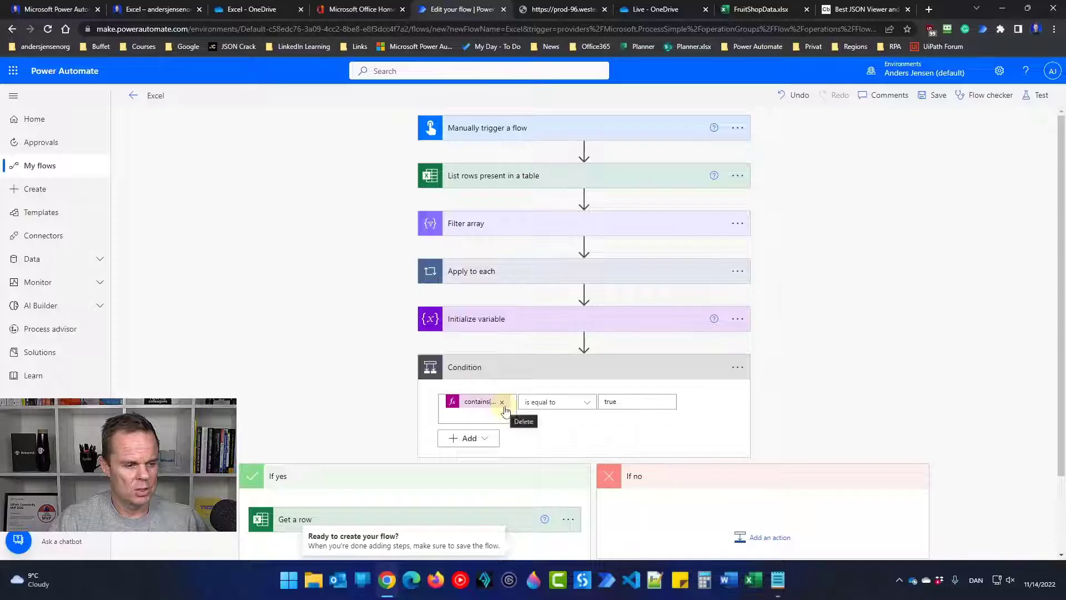
click(502, 402)
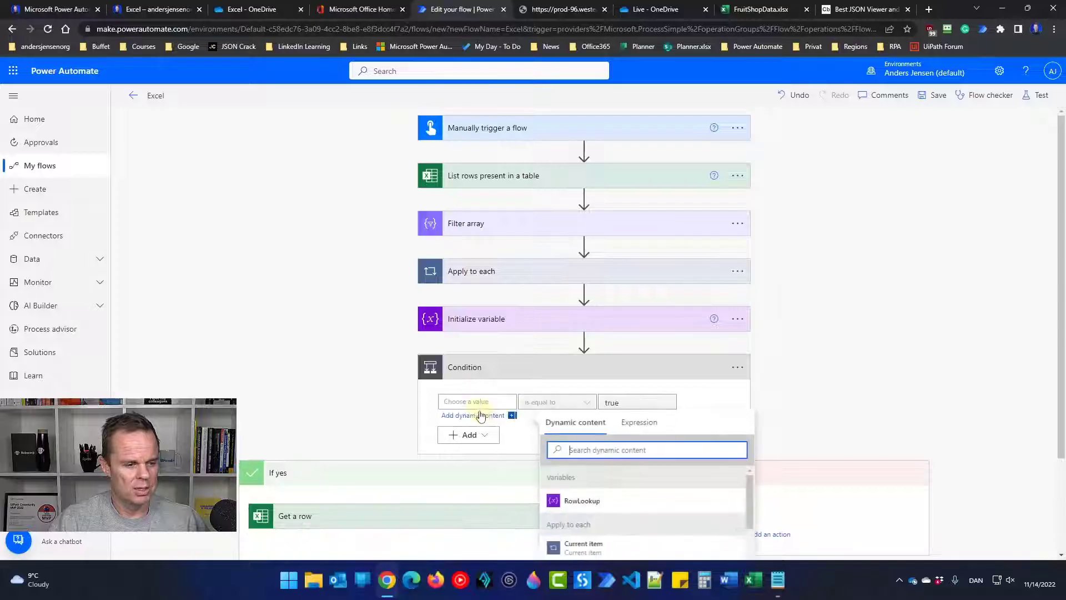
click(638, 422)
key(ctrl+v)
click(570, 474)
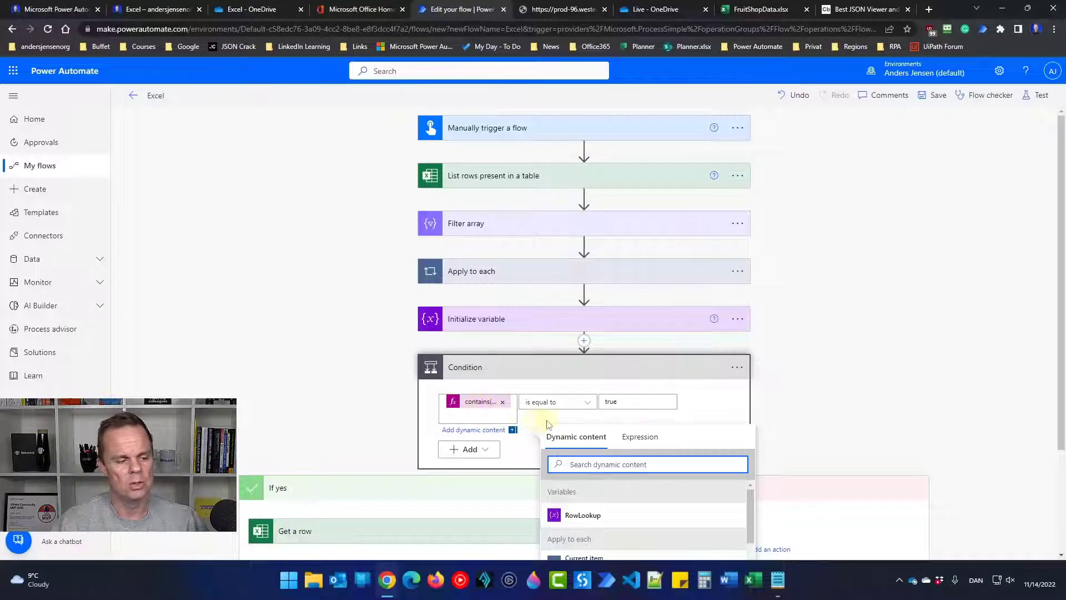
Expand the Initialize variable action, save and test the flow manually, and open the Condition's result in the run
click(484, 326)
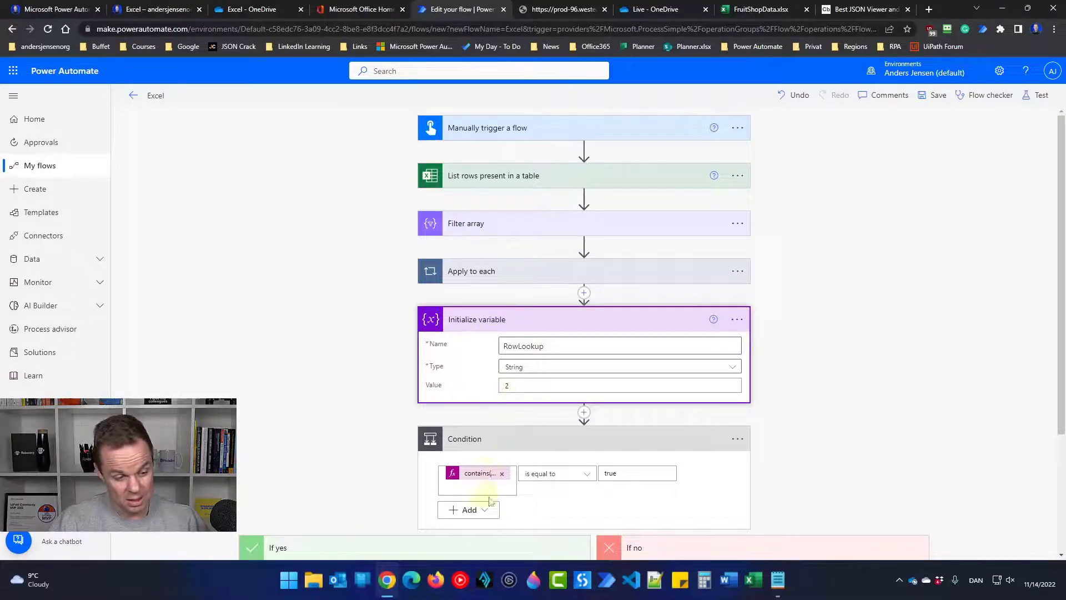
click(1036, 96)
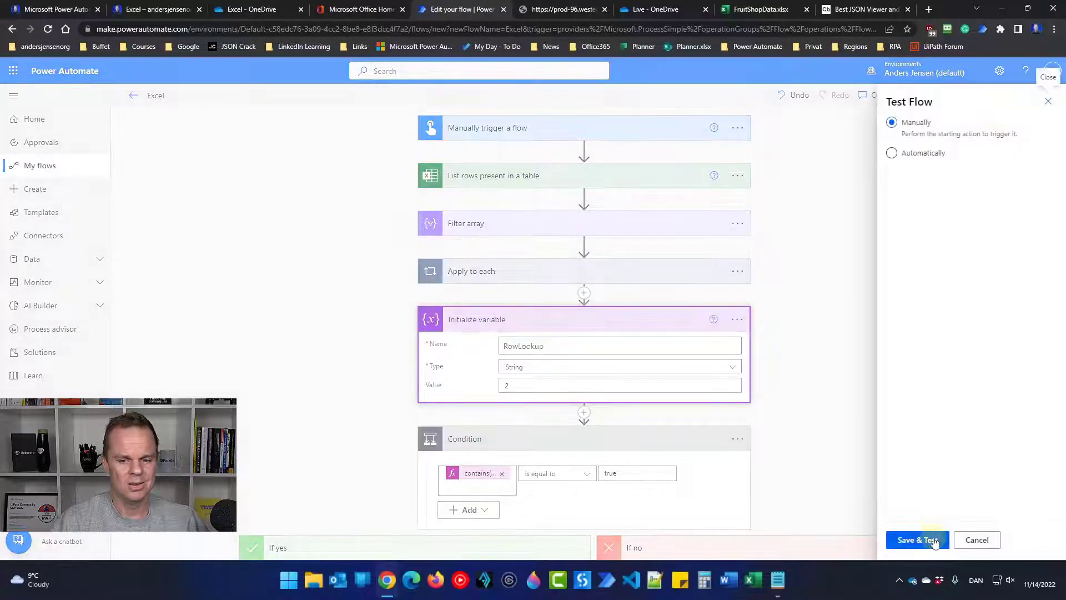
click(934, 538)
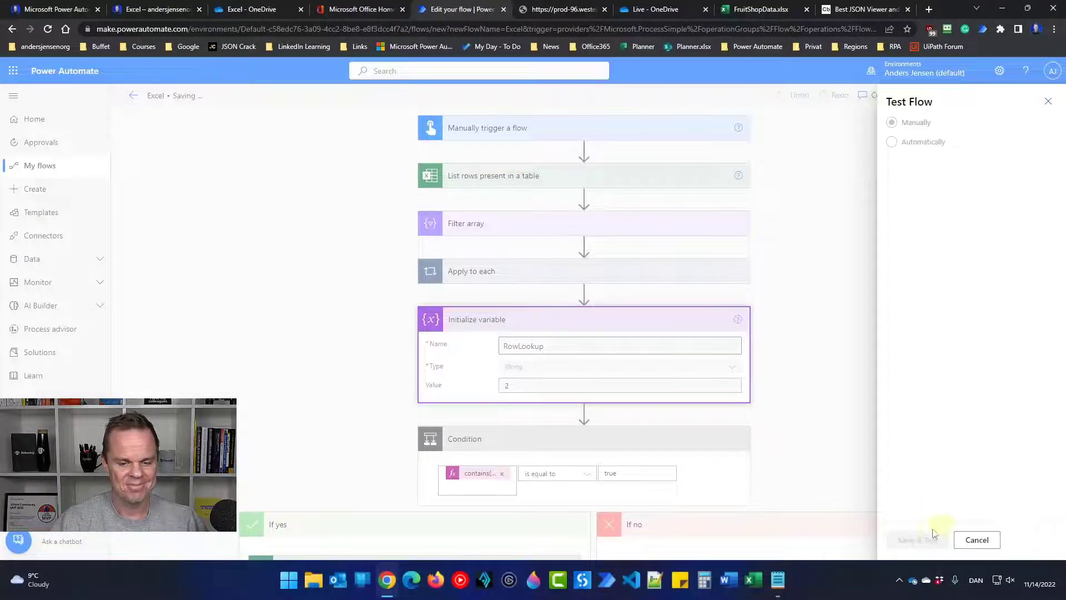
click(932, 538)
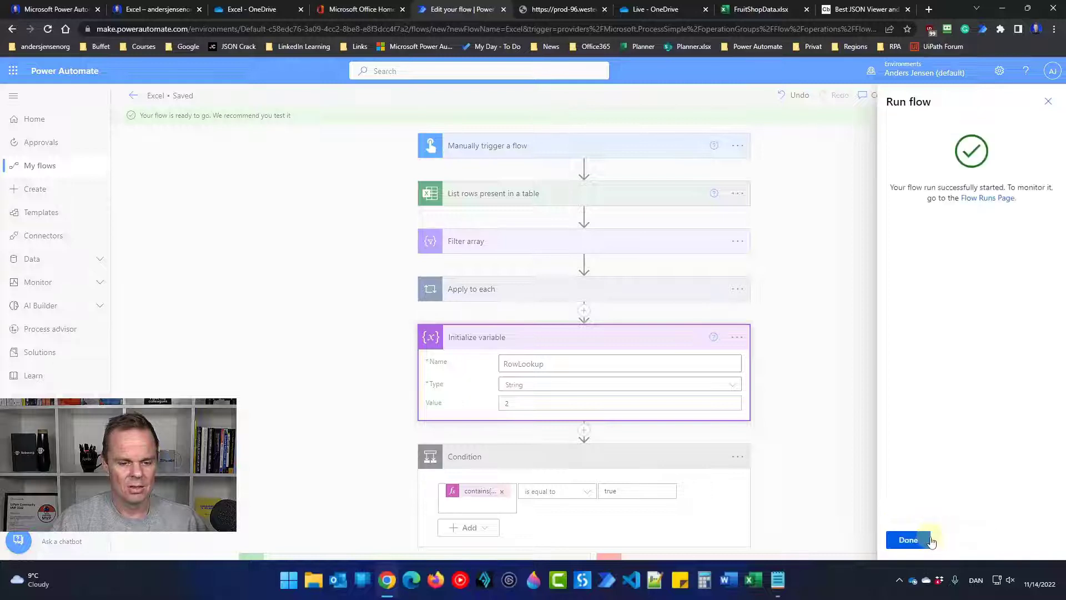
click(932, 540)
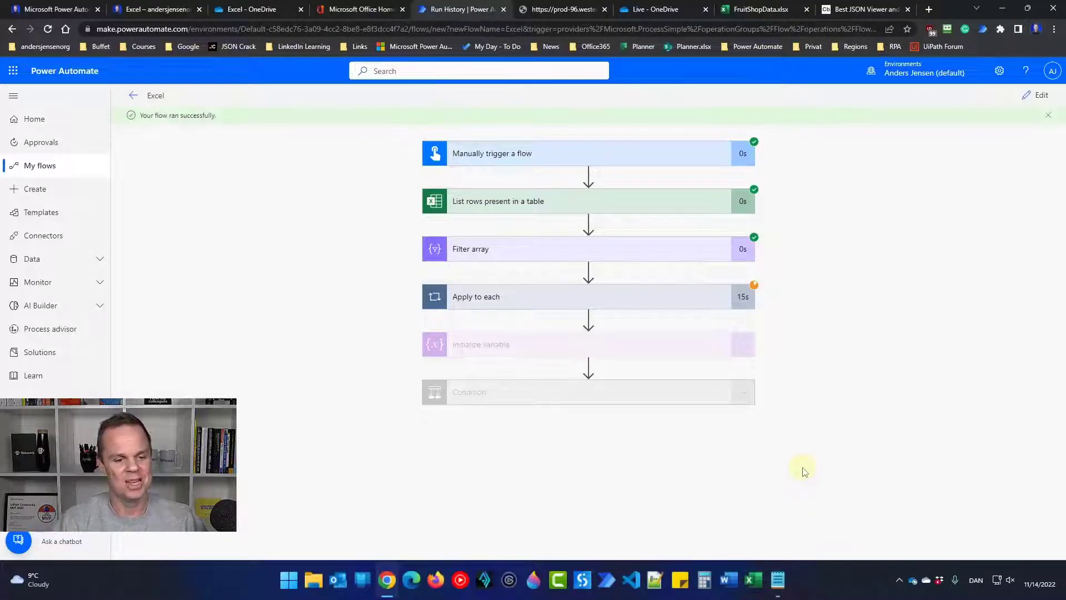
click(547, 398)
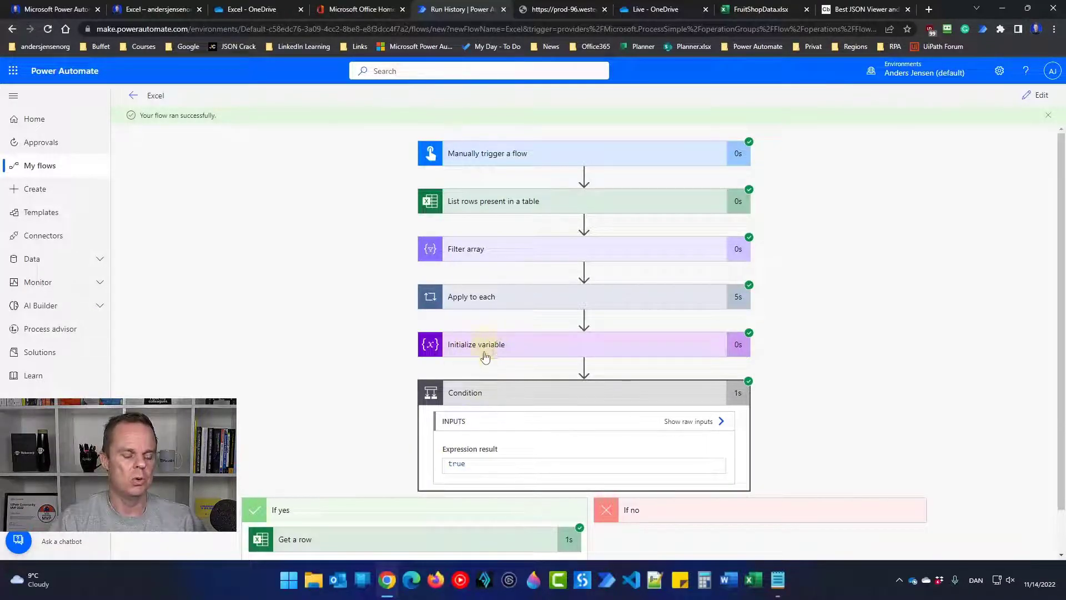
Return to editing the flow, set the RowLookup variable's value to 12 and save the flow
click(1036, 98)
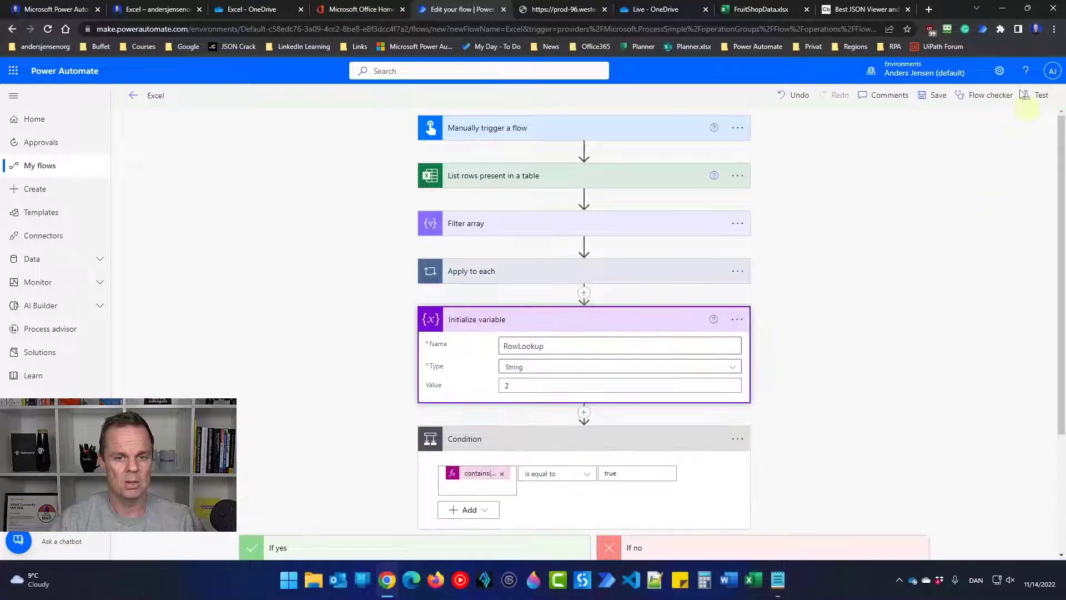
click(508, 387)
text(12)
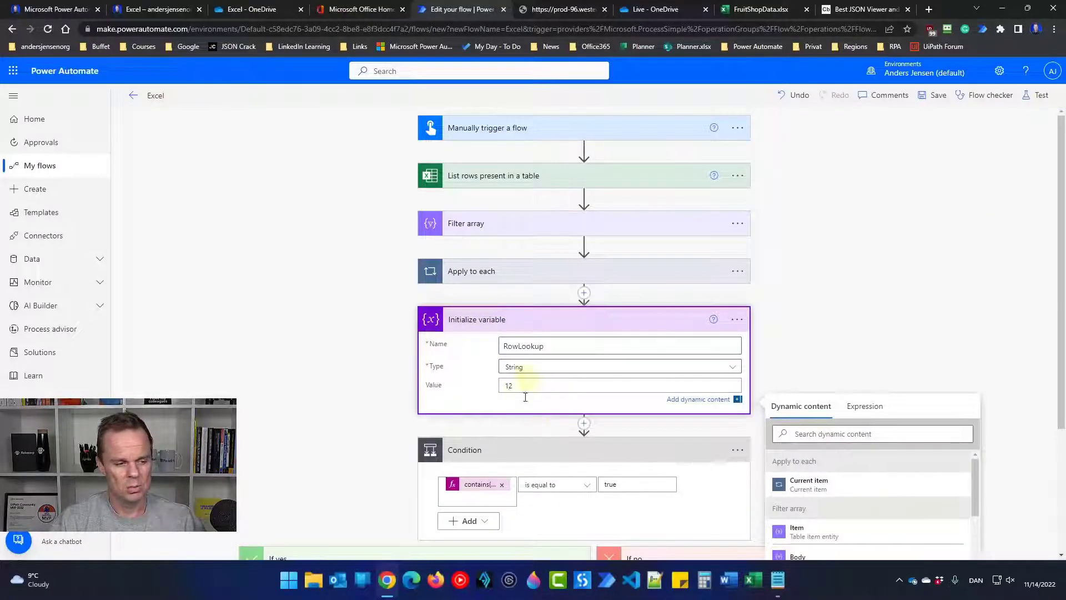
click(938, 98)
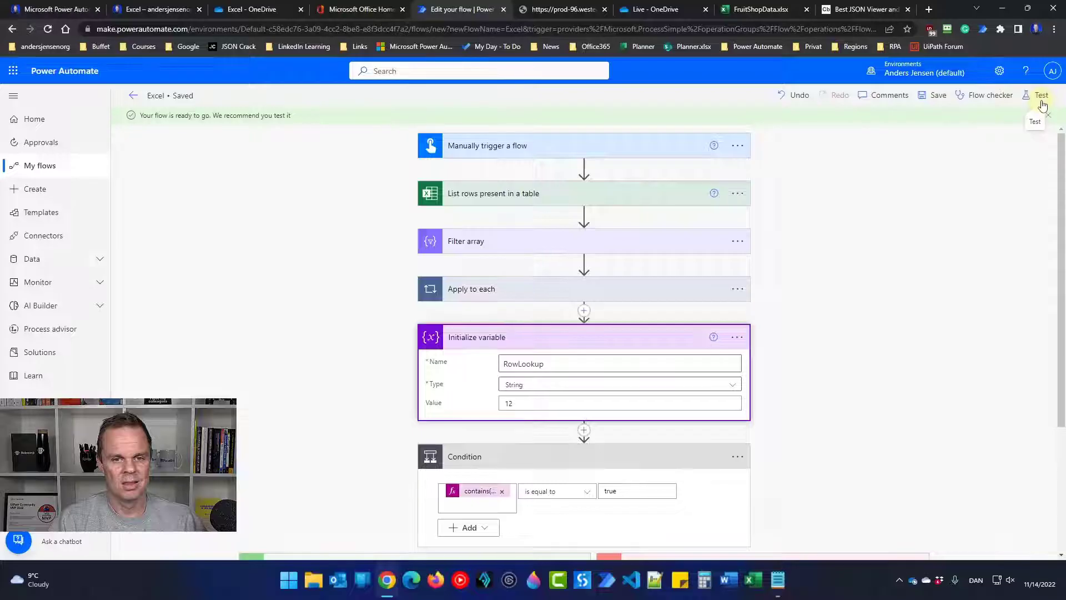
Run a manual test of the saved flow and examine the Condition's expression result and branches
click(1041, 99)
click(905, 539)
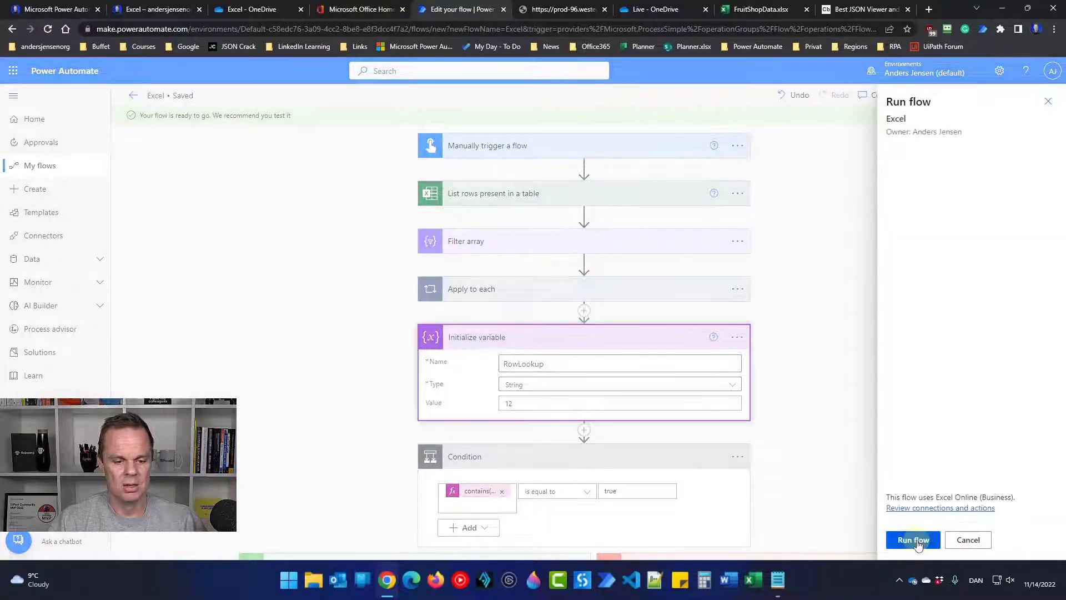
click(913, 541)
click(916, 543)
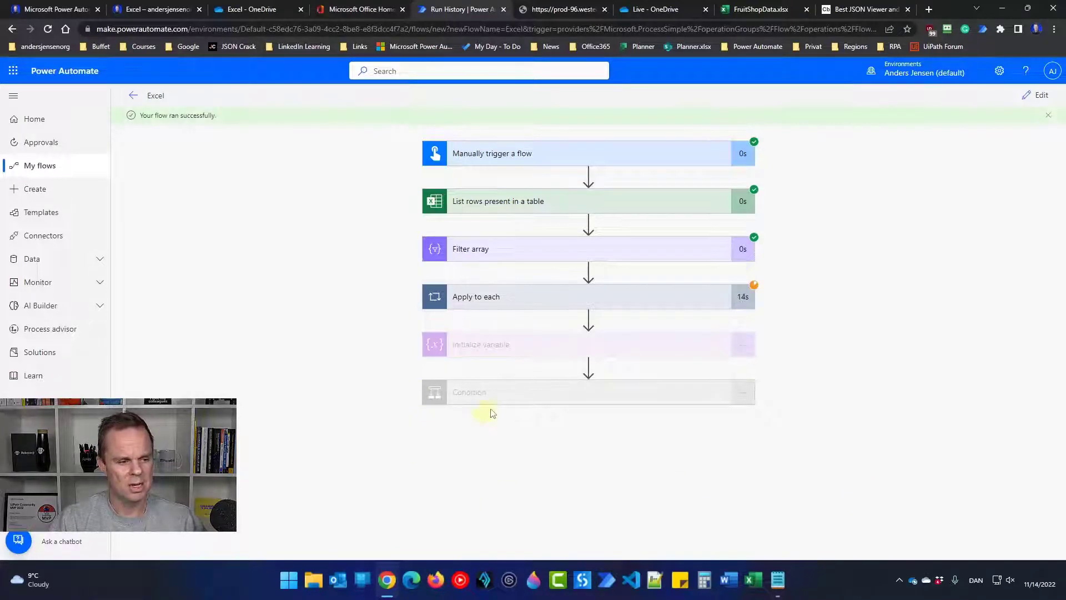
click(496, 397)
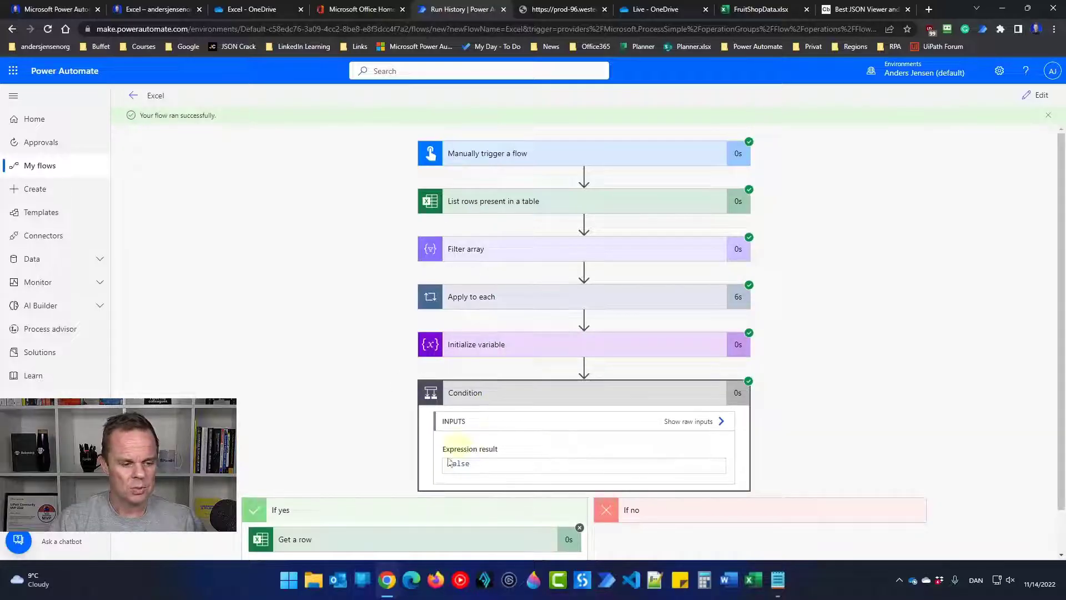
scroll(597, 522, down, 1)
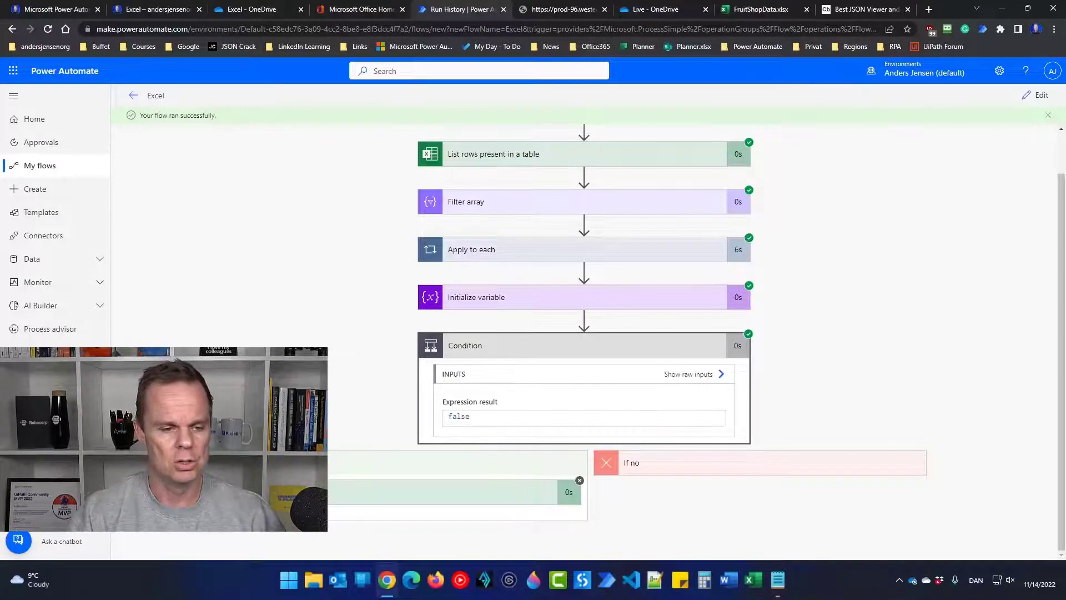
Close the browser tab with the raw List rows output and return to the flow's run history
click(564, 9)
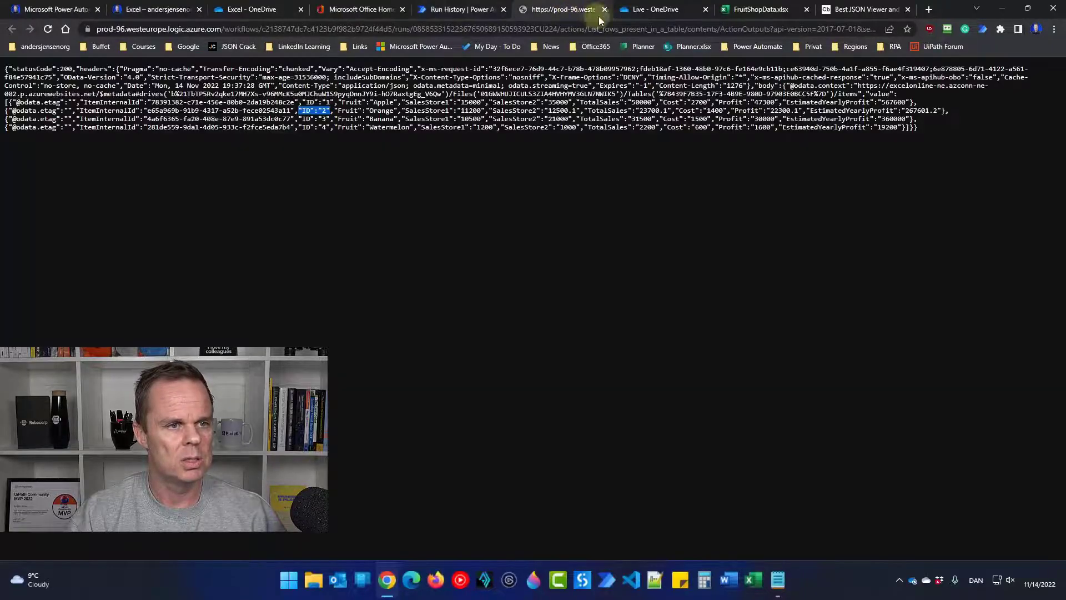
click(604, 9)
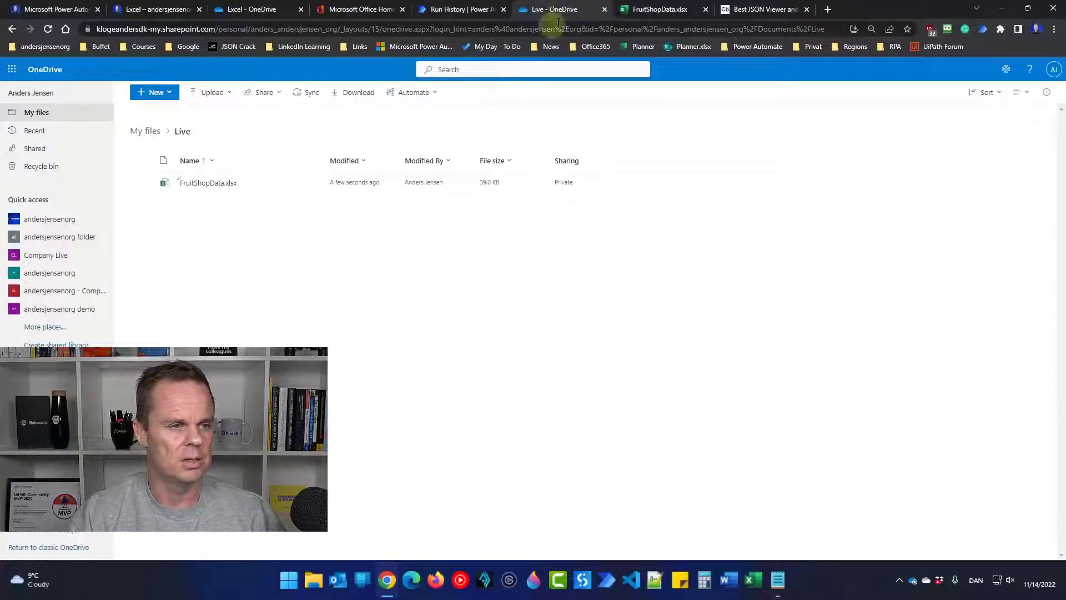
click(466, 9)
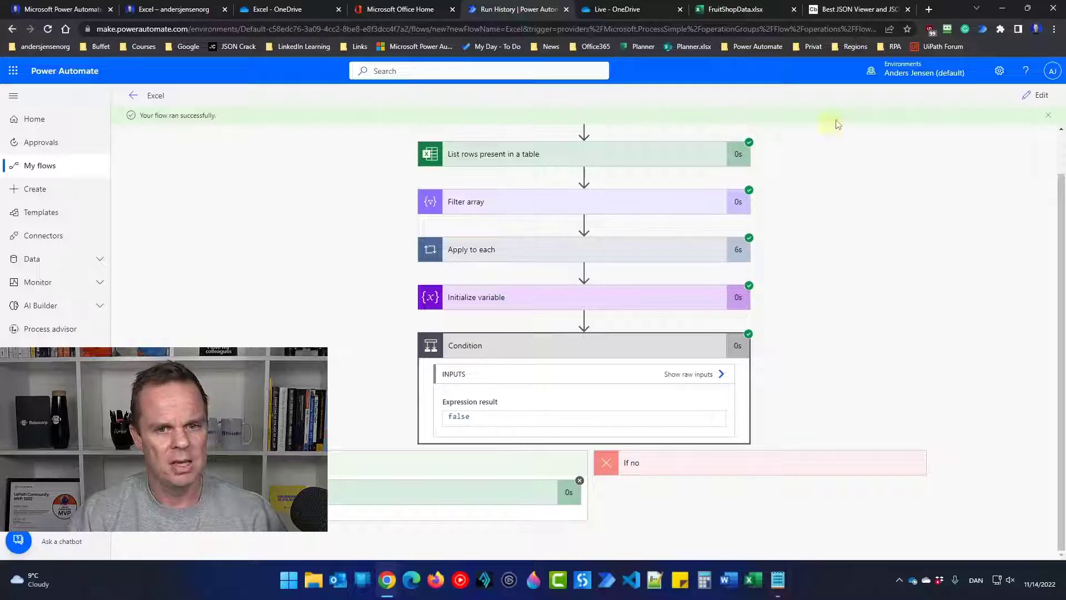
Create an instant cloud flow named MultipleSheetsSolution that uses the Manually trigger a flow trigger
click(58, 175)
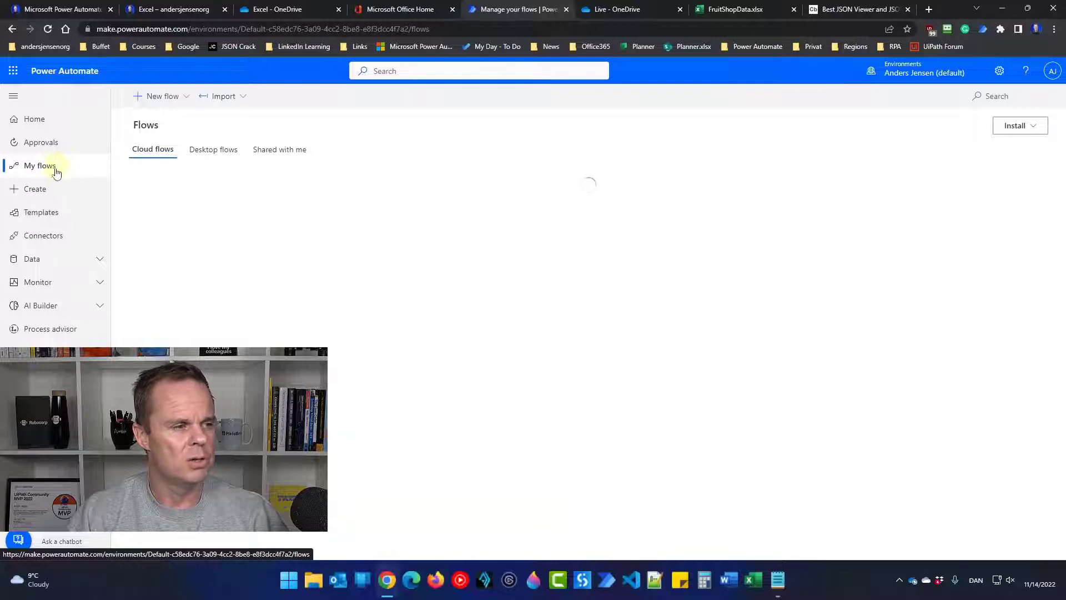
click(48, 189)
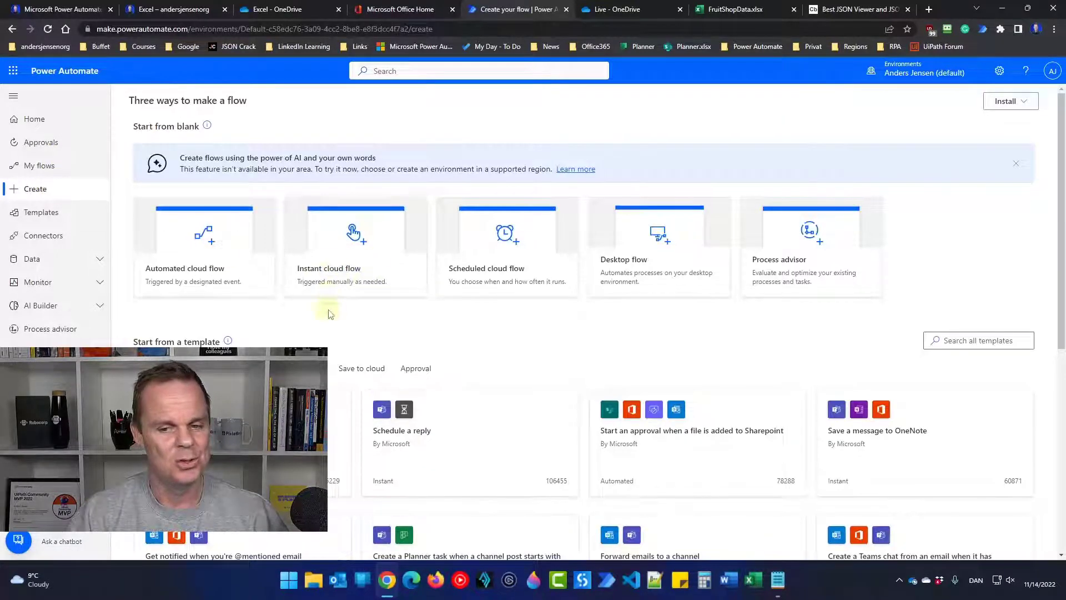
click(335, 278)
click(562, 206)
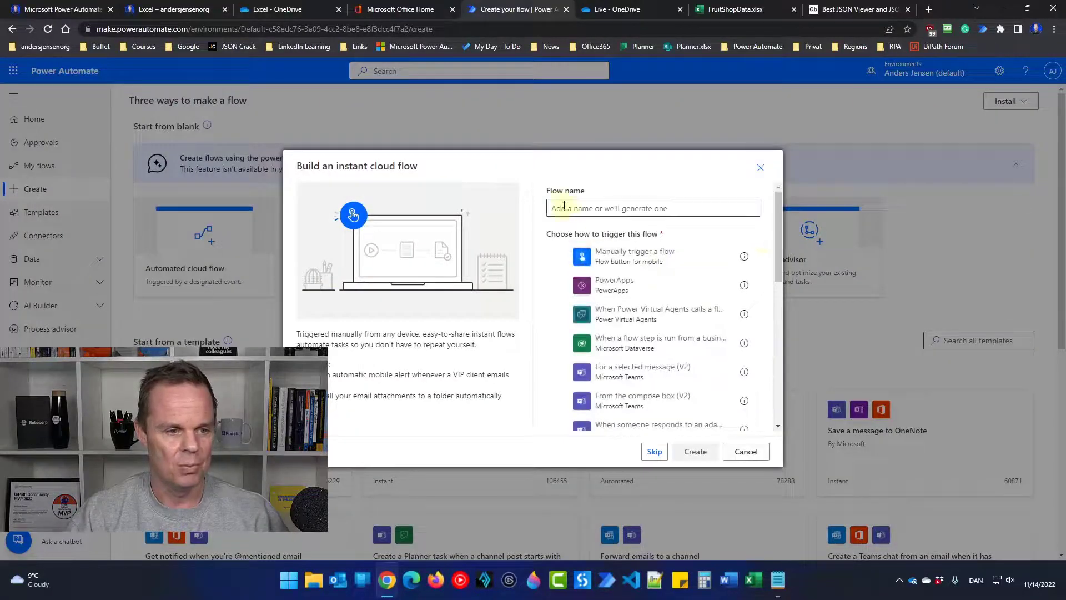
text(Mu)
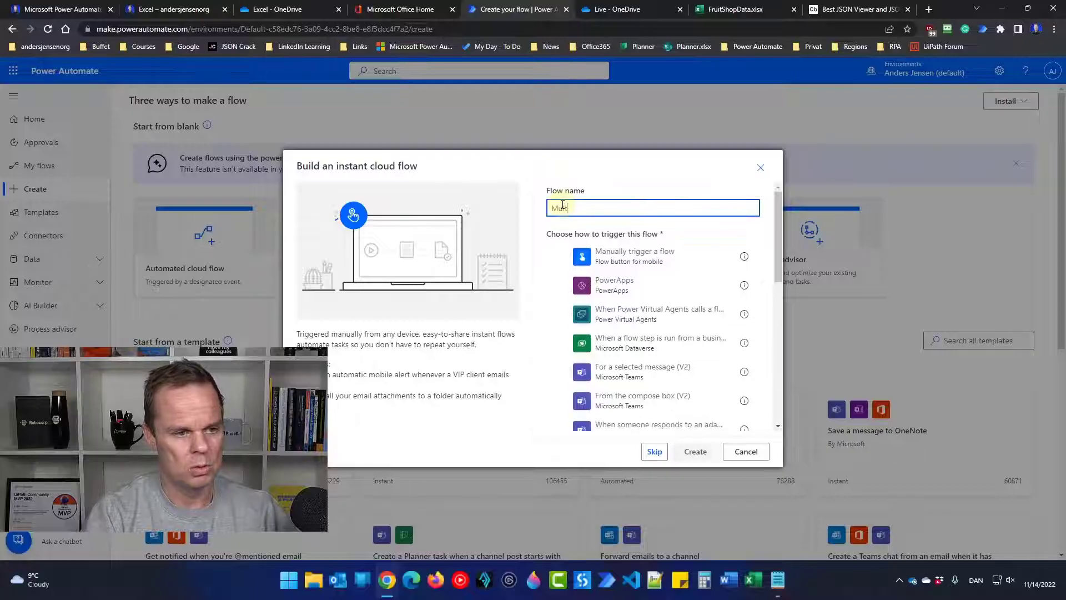
text(ltipleSh)
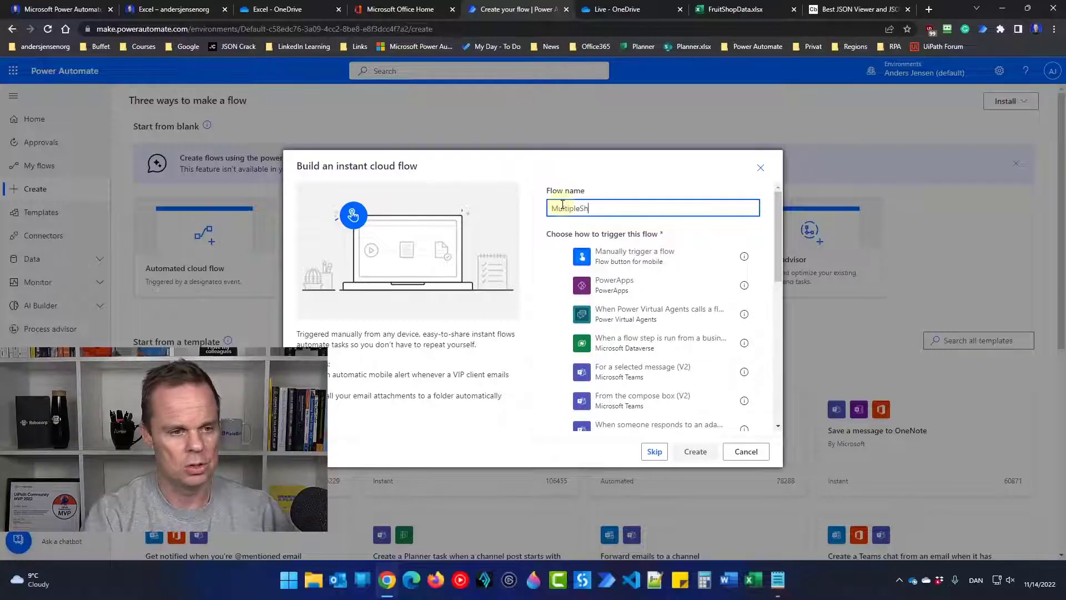
text(eetsSolutio)
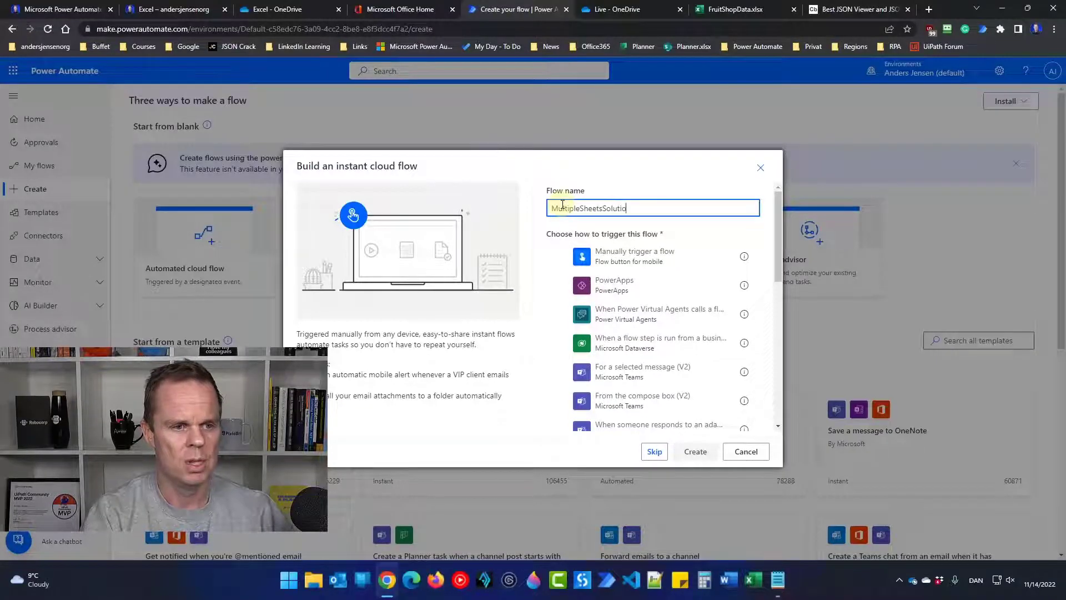
text(n)
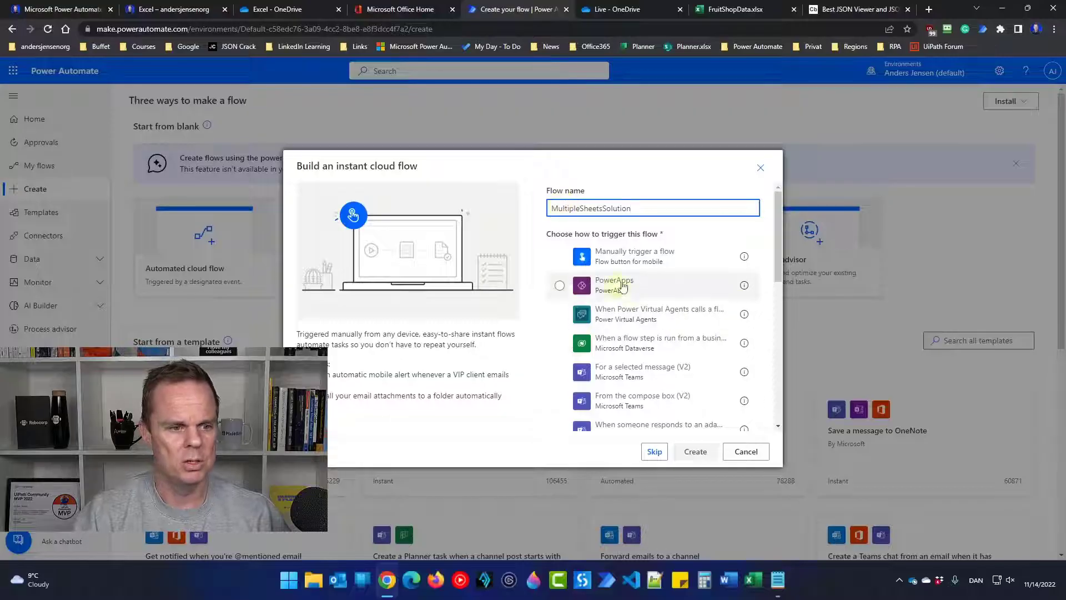
click(633, 256)
click(692, 450)
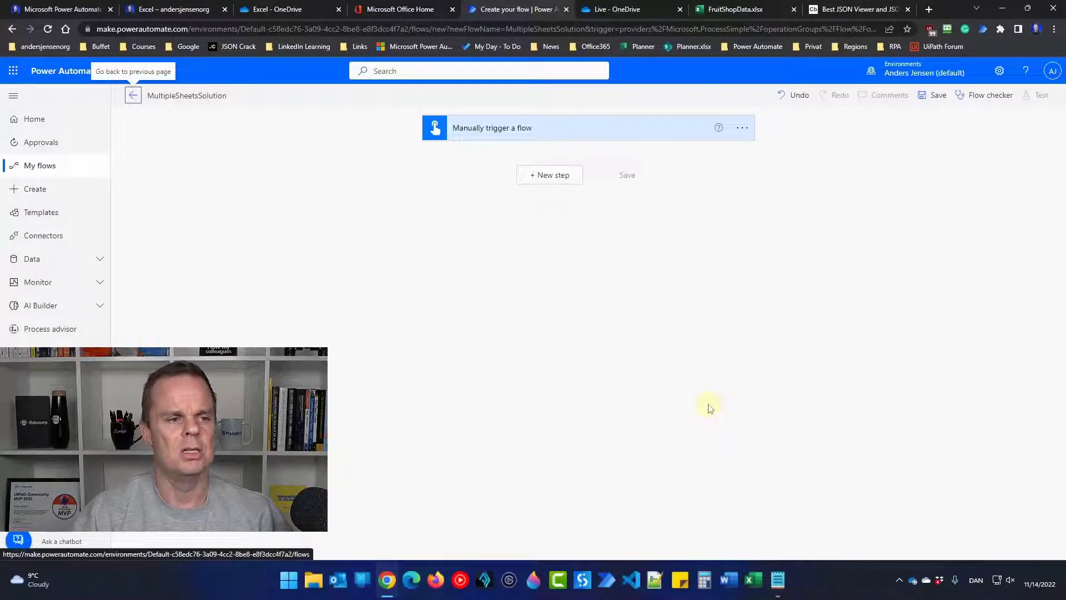
Check the monthly sheets in the FruitShopData workbook, return to the flow, and add the Excel Online (Business) Get tables action
click(734, 9)
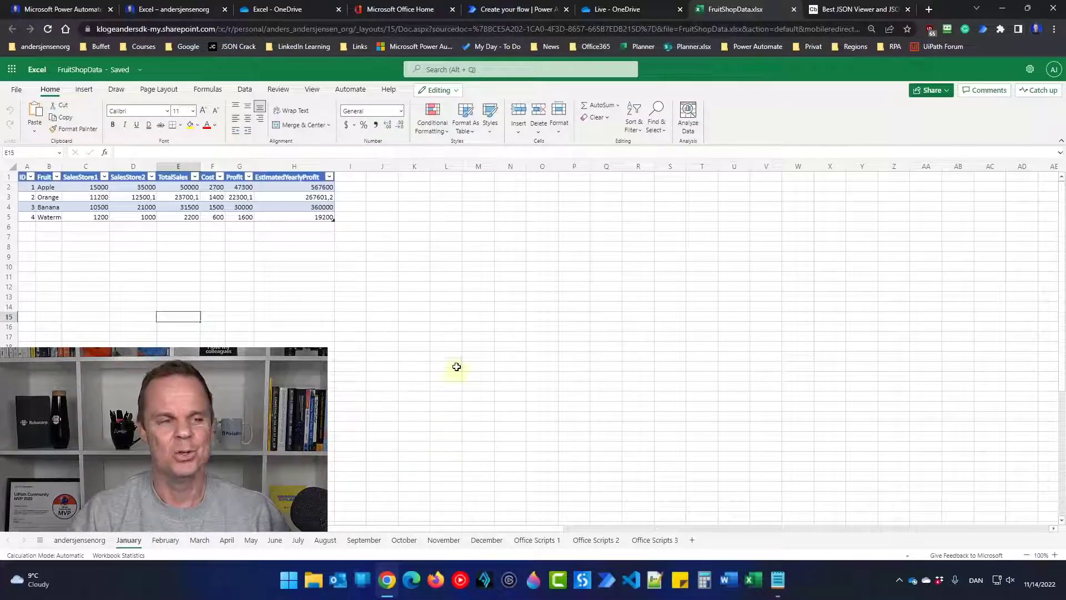
click(497, 10)
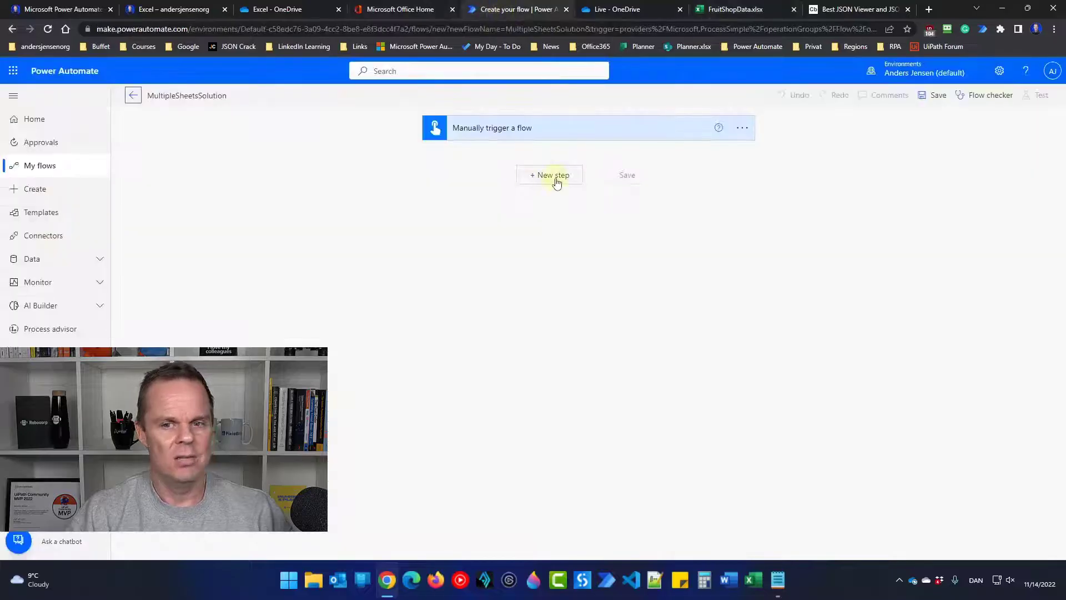
click(553, 175)
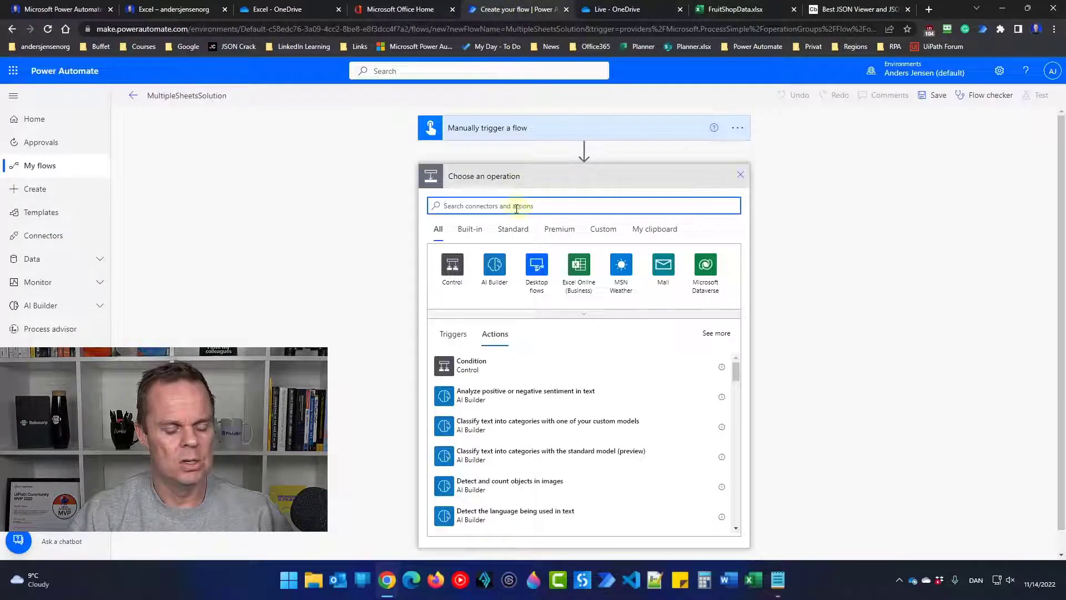
text(get tables)
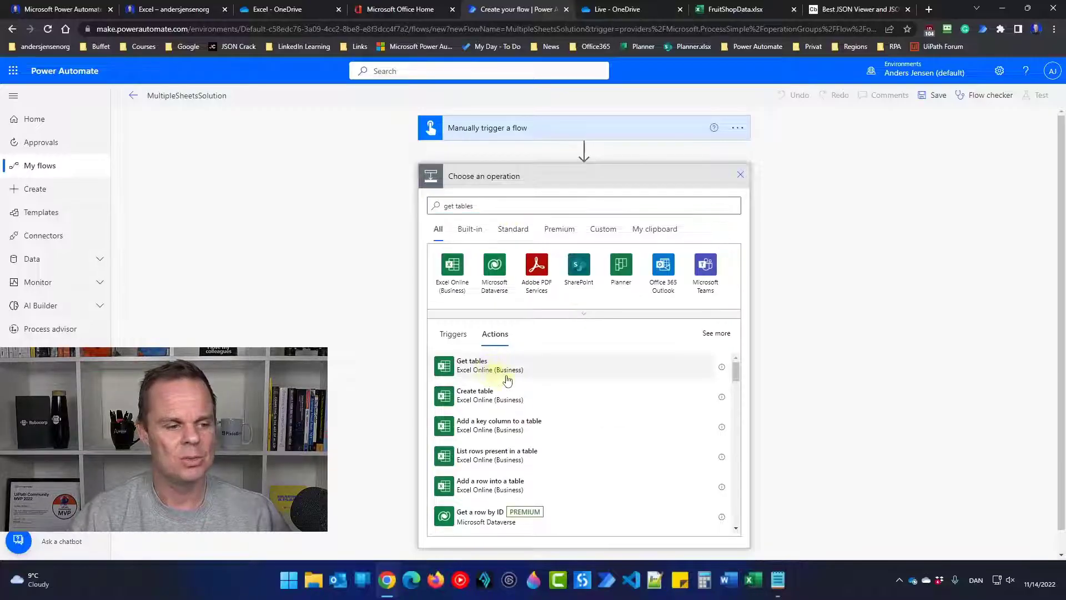
click(506, 379)
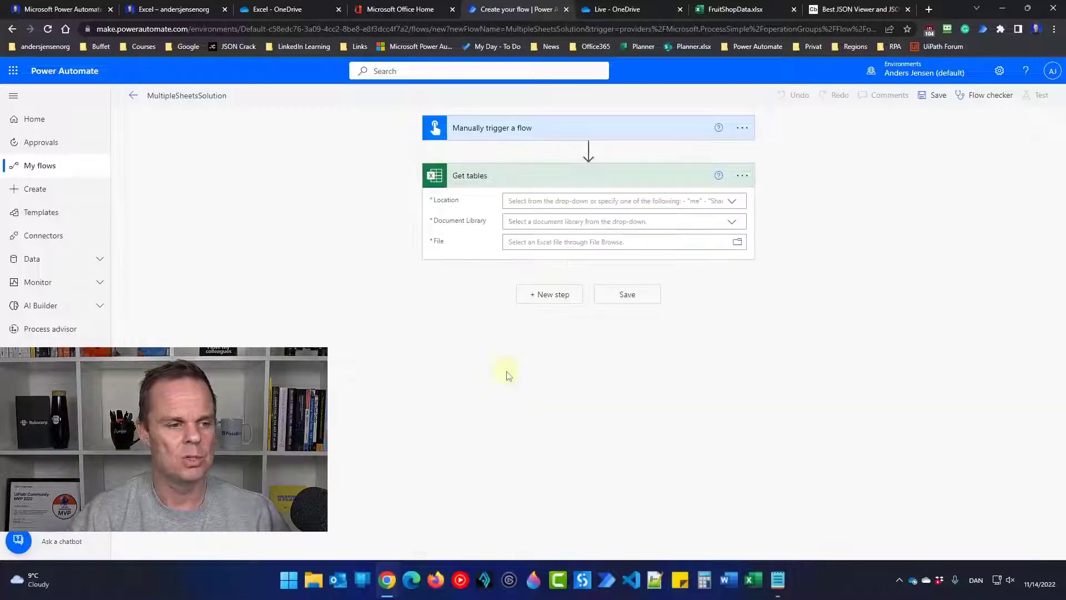
Point Get tables to OneDrive for Business, the OneDrive library, and the file /Live/FruitShopData.xlsx
click(730, 203)
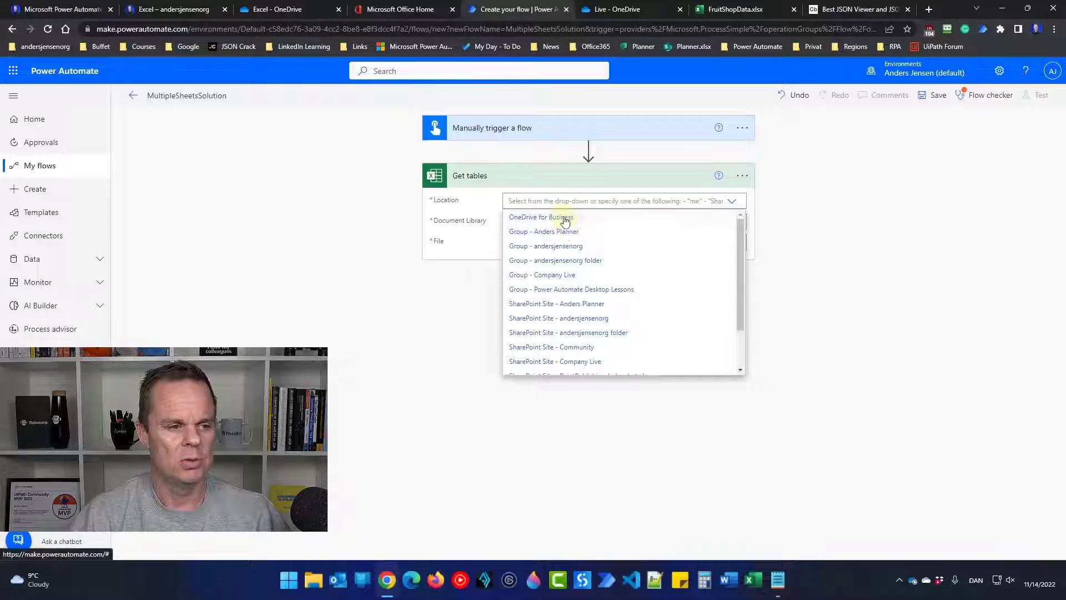
click(562, 217)
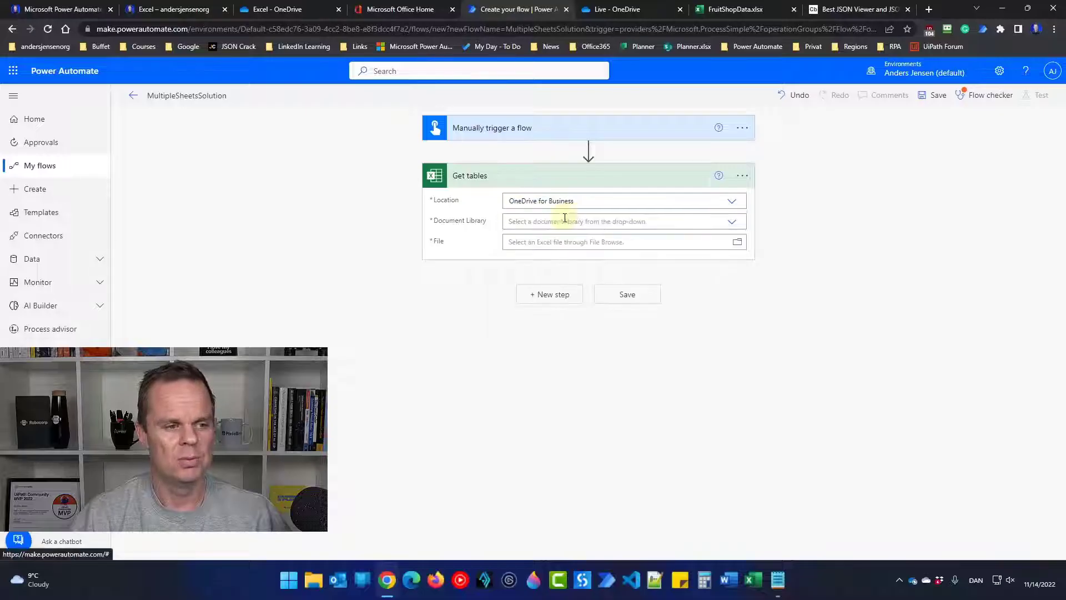
click(732, 224)
click(585, 235)
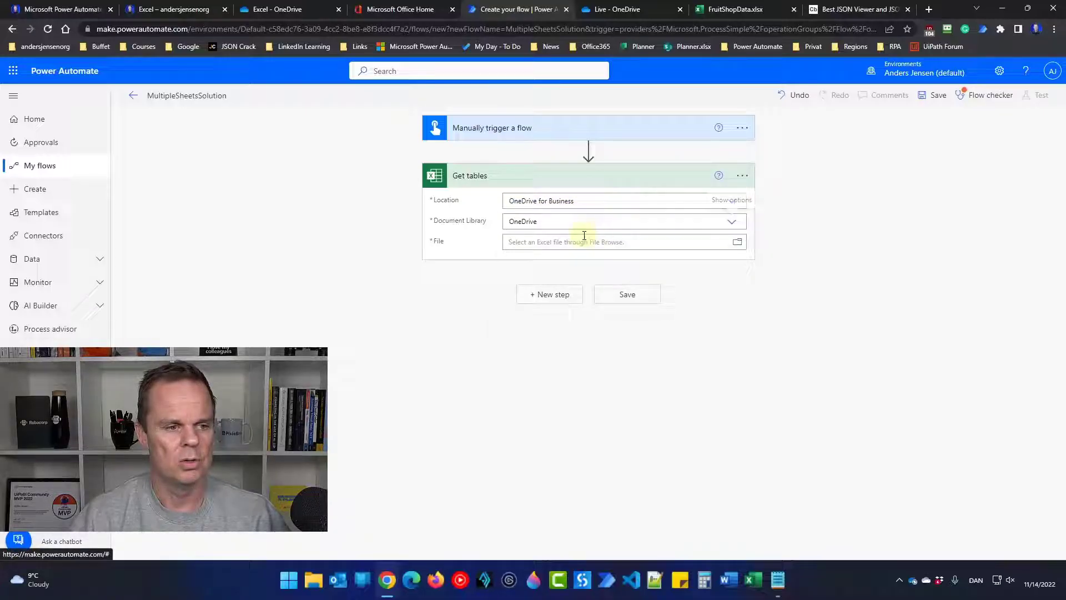
click(737, 241)
scroll(848, 377, up, 3)
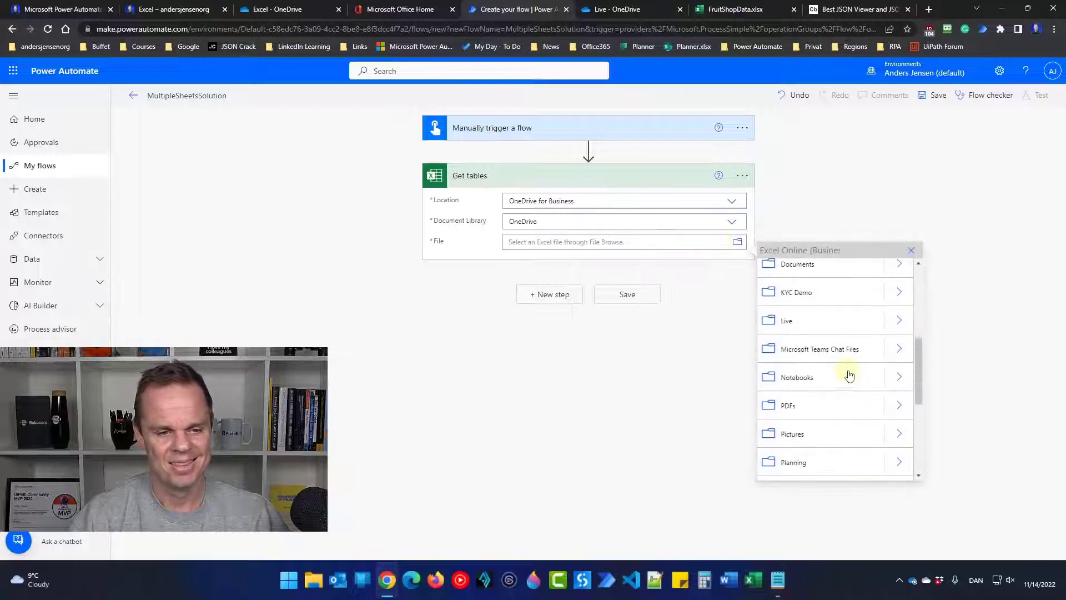
click(897, 320)
click(807, 274)
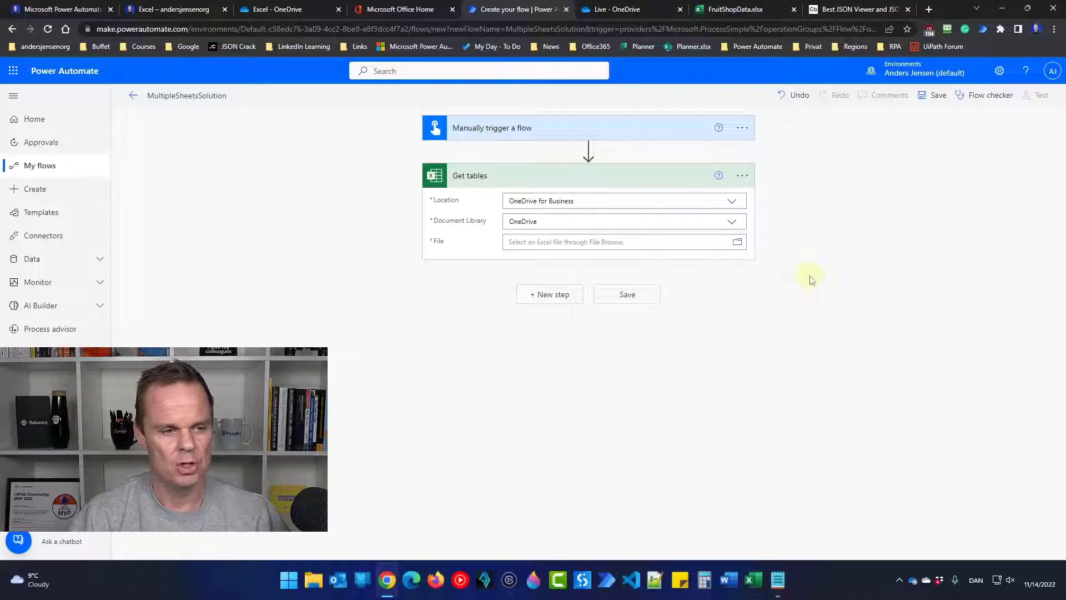
Save the MultipleSheetsSolution flow and run a manual test of it
click(633, 309)
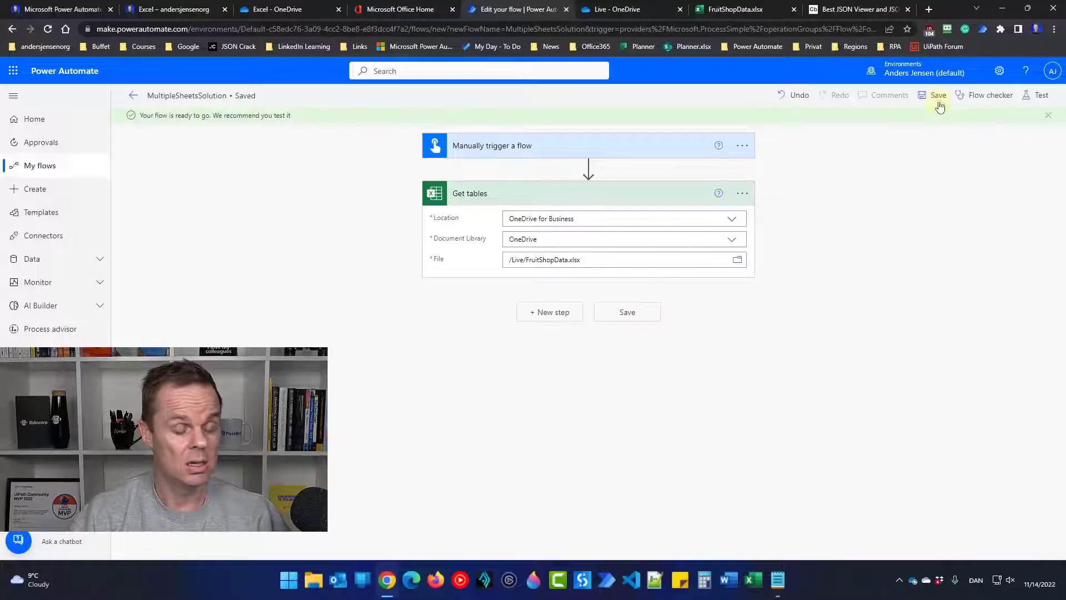
click(938, 100)
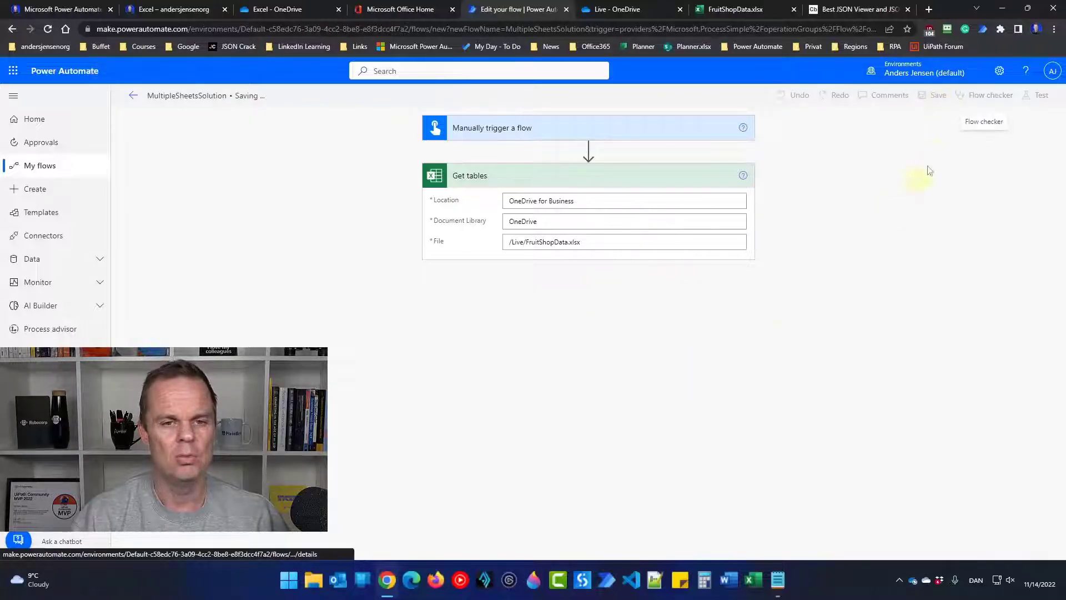
click(1037, 96)
click(924, 124)
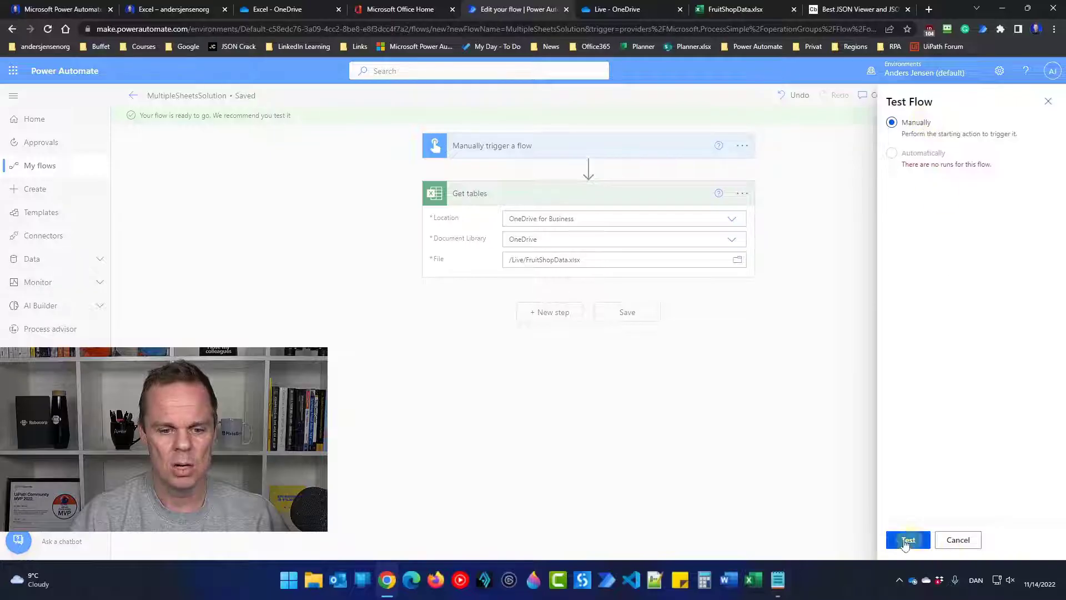
click(907, 540)
click(910, 540)
click(908, 542)
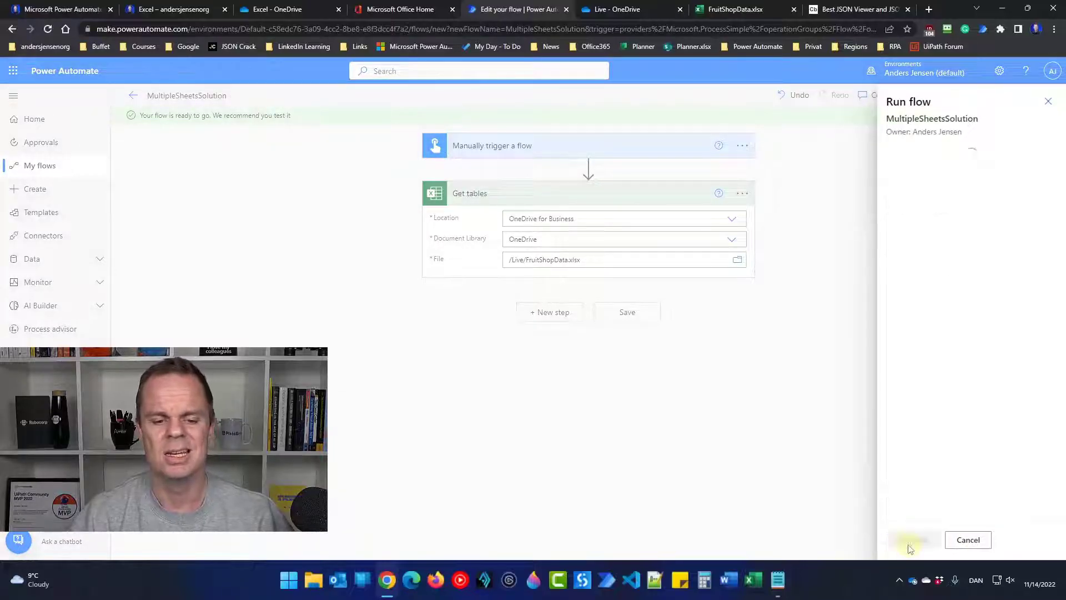
click(911, 542)
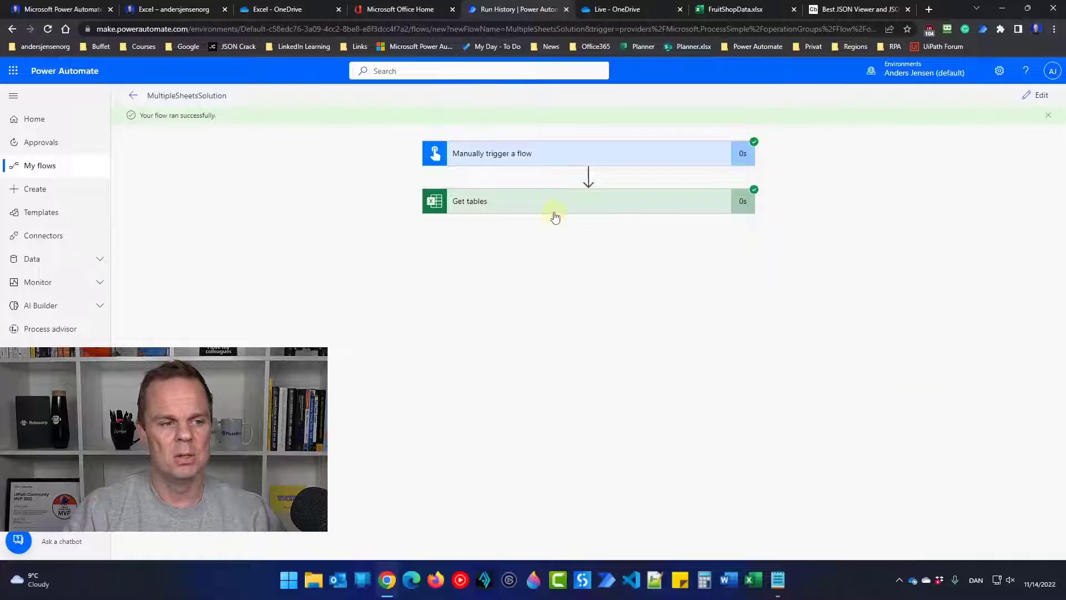
Expand the Get tables action in the run and examine the table names in its output value
click(555, 217)
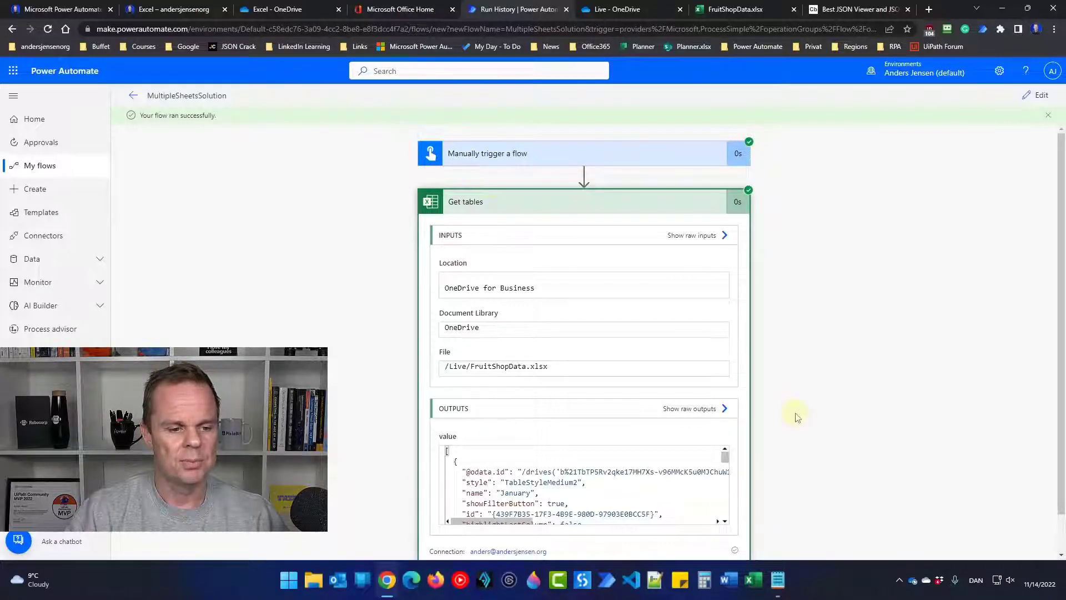
scroll(798, 418, down, 1)
drag(725, 417, 727, 425)
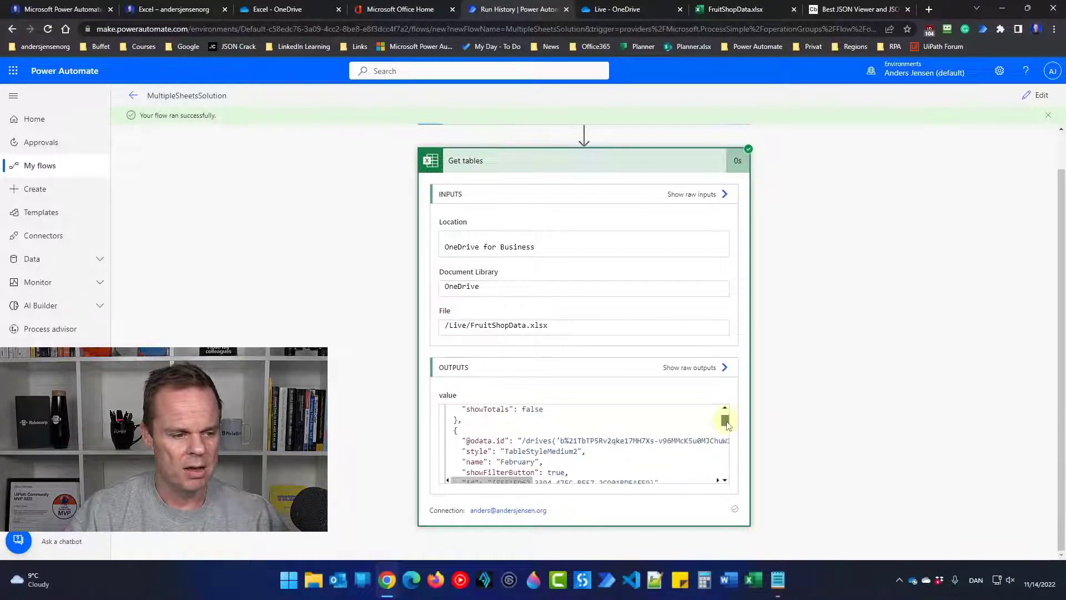
scroll(560, 447, up, 1)
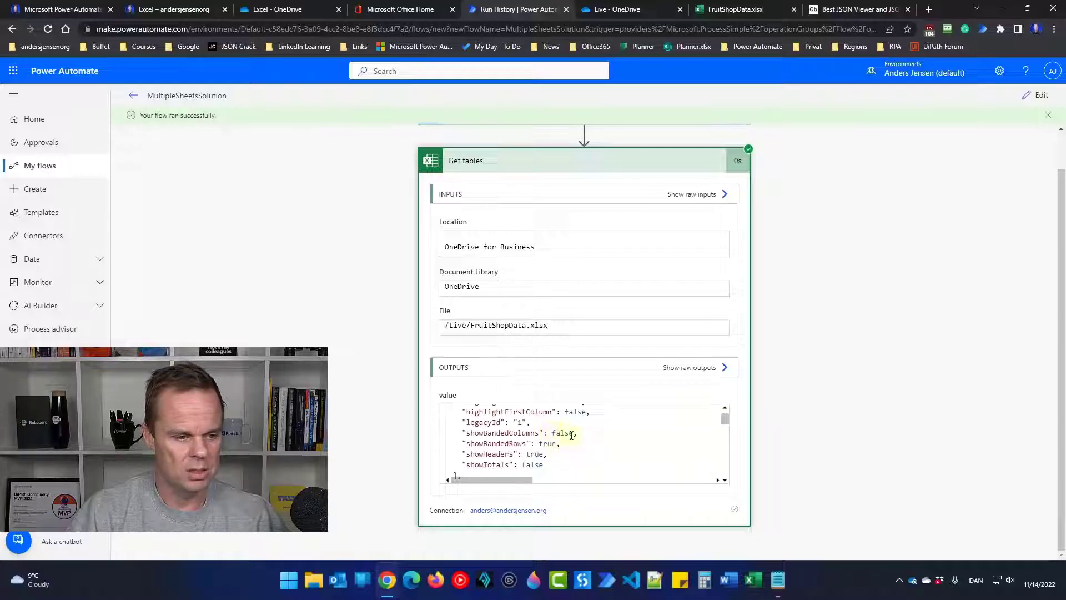
scroll(572, 436, up, 3)
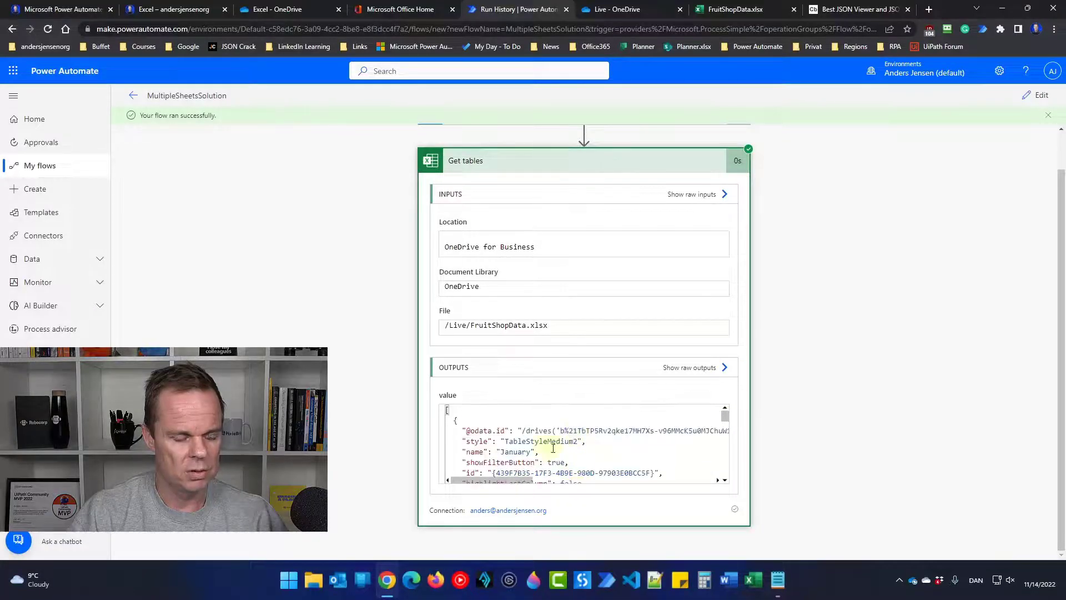
scroll(553, 447, down, 4)
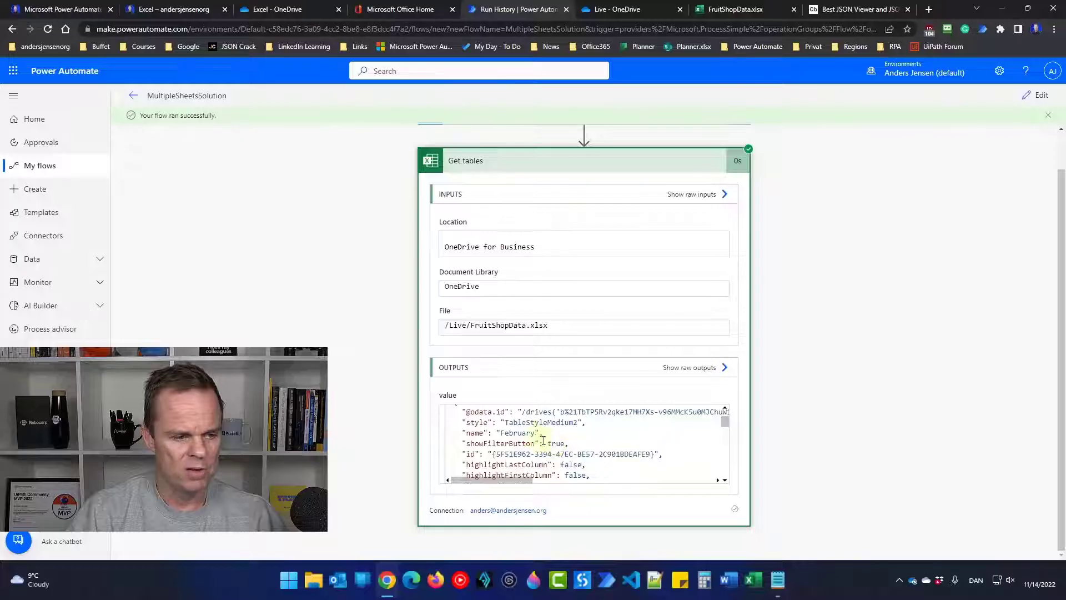
scroll(543, 441, down, 2)
scroll(516, 422, down, 3)
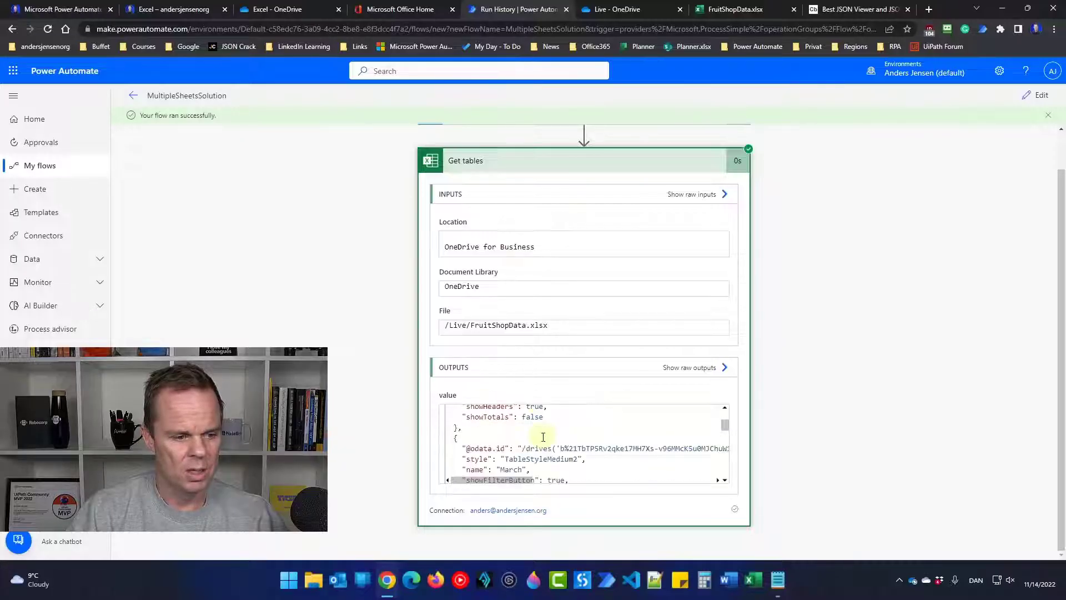
scroll(541, 436, up, 4)
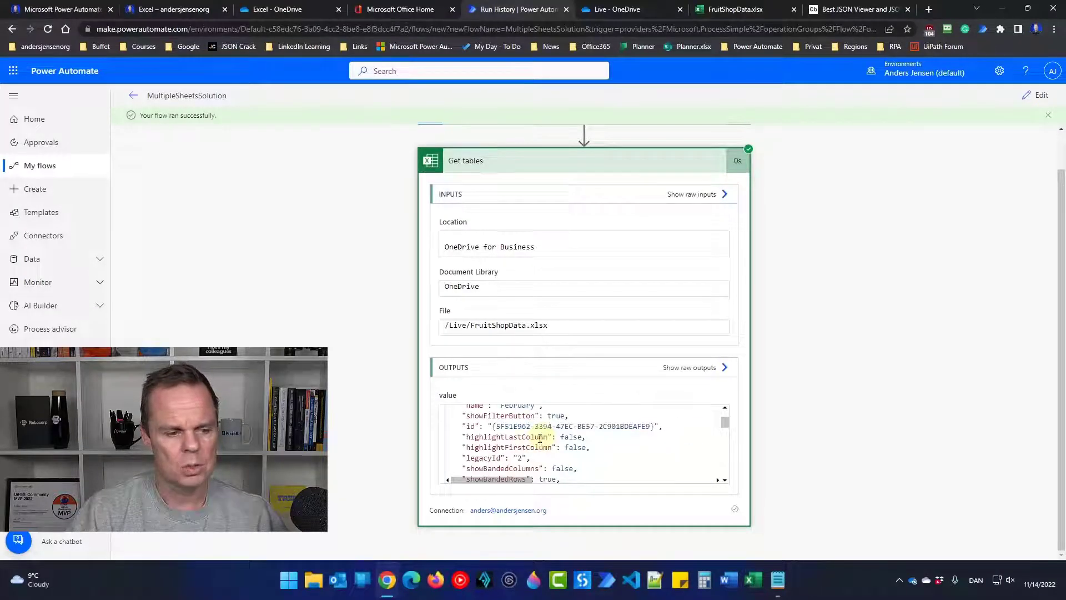
scroll(540, 438, up, 4)
Open the raw outputs of the Get tables run, review the table entries, and copy the entire JSON
click(707, 374)
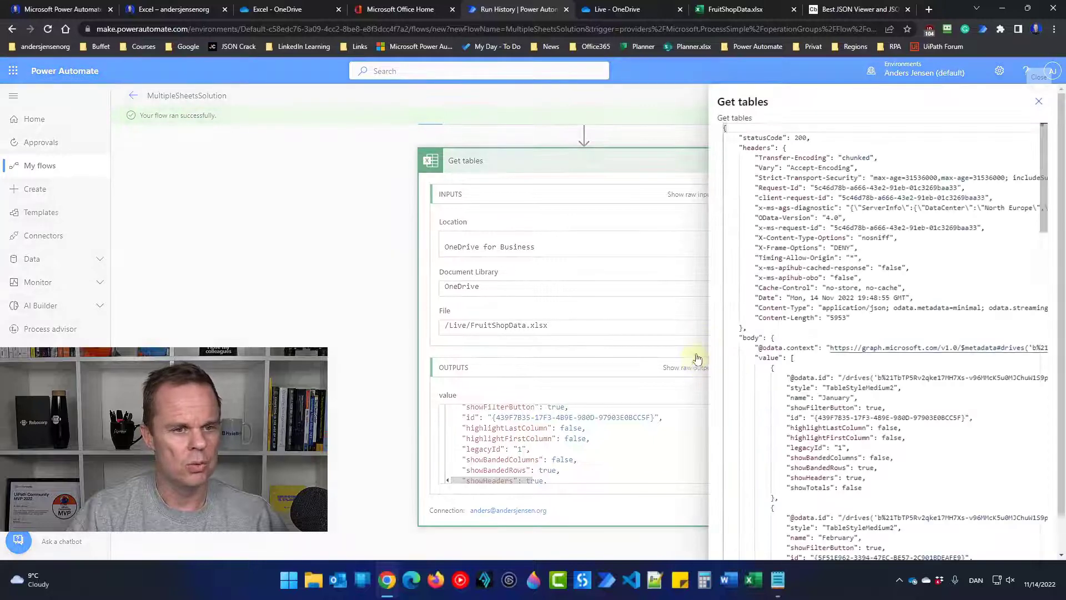
scroll(853, 312, down, 10)
scroll(853, 312, down, 15)
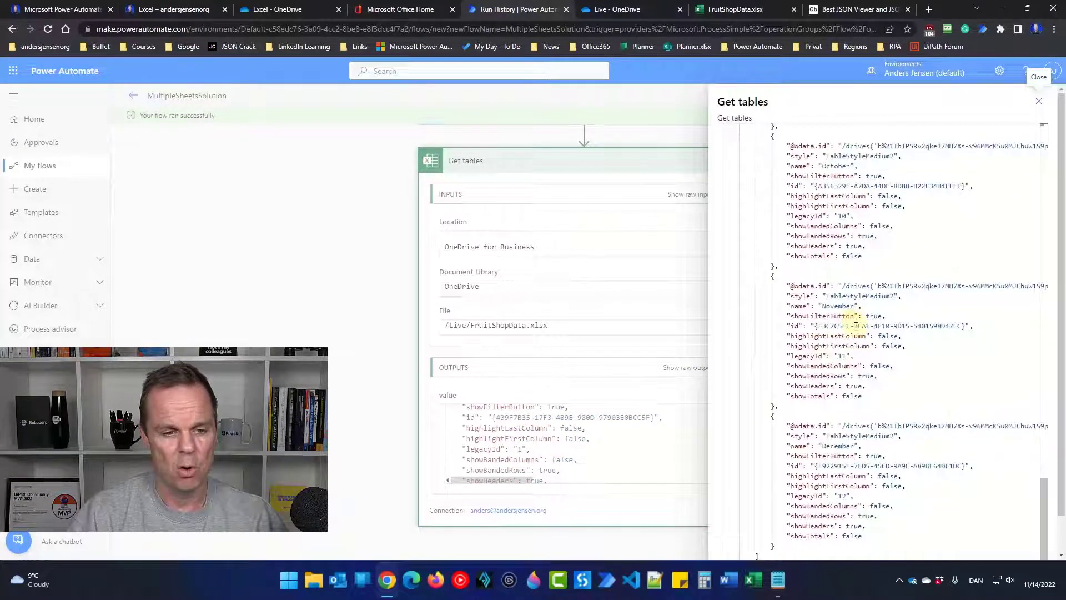
scroll(855, 326, up, 7)
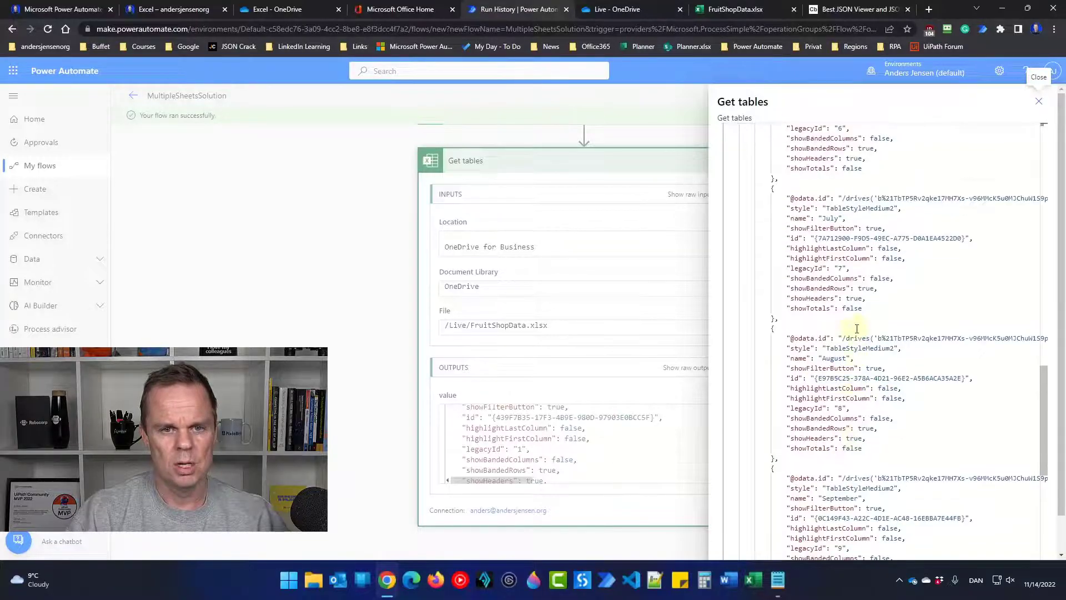
scroll(855, 327, up, 10)
key(ctrl+a)
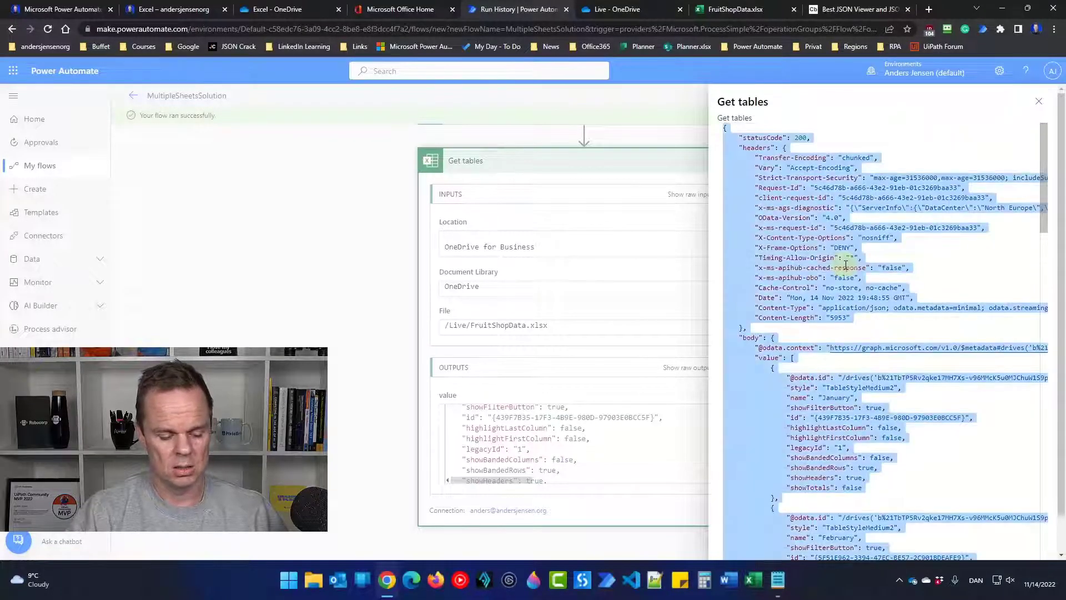
Switch to the Code Beautify JSON Viewer, replace its content with the copied output, and examine the tables listed under value
click(855, 10)
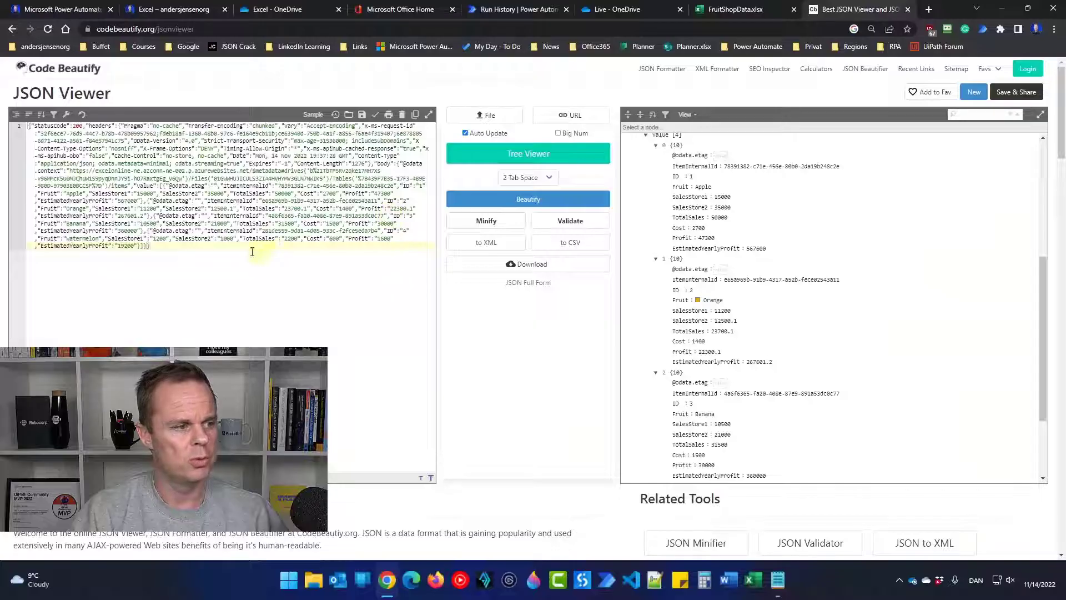
drag(252, 251, 2, 108)
key(ctrl+v)
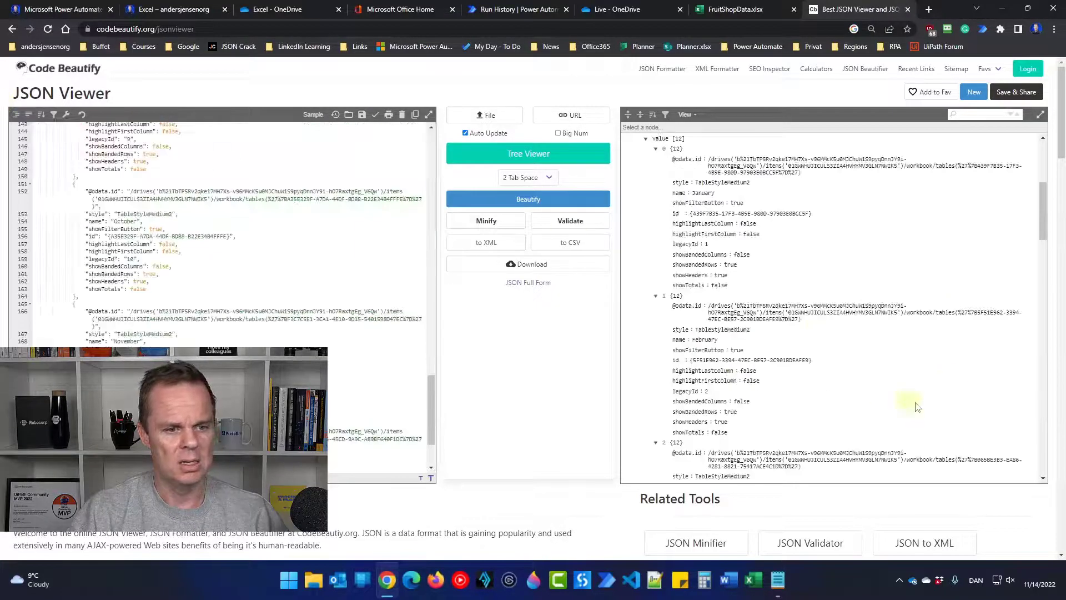
scroll(769, 292, up, 3)
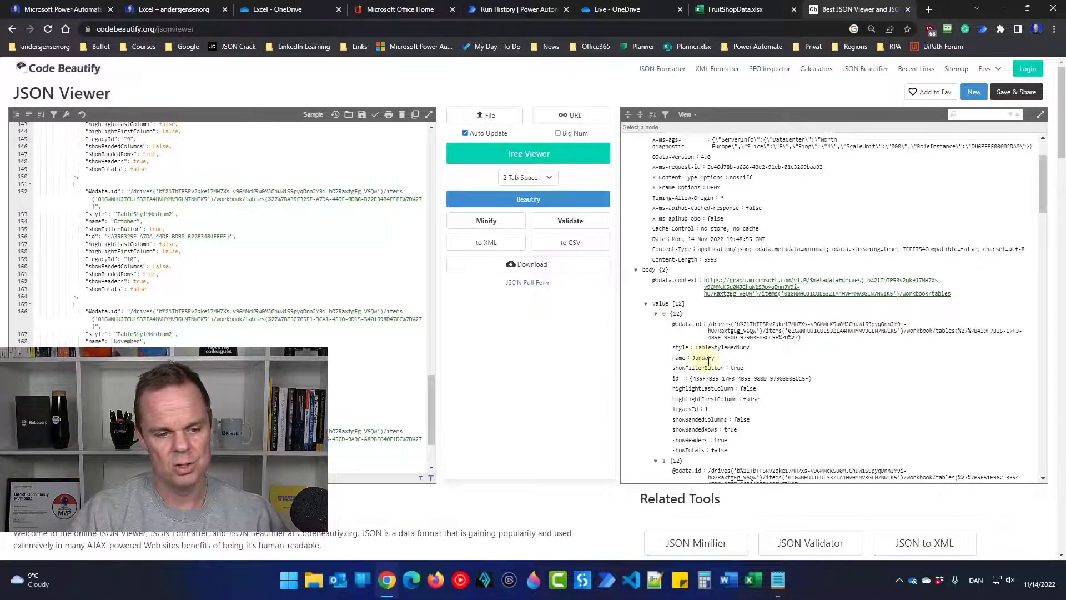
scroll(705, 352, down, 5)
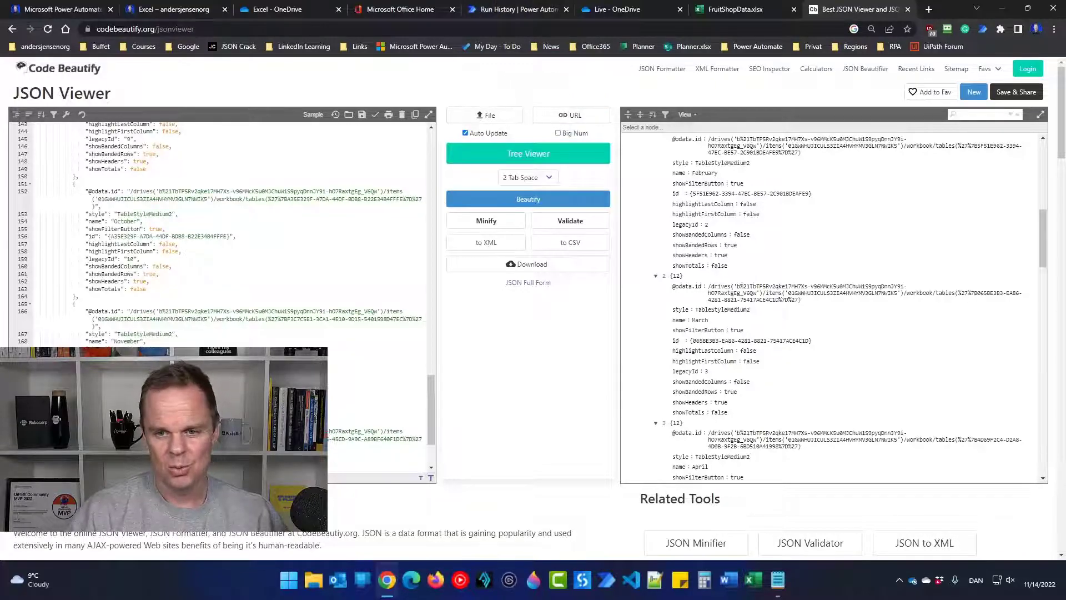
Return to the flow run in Power Automate, reopen the flow for editing, and add an Apply to each control after Get tables
click(518, 9)
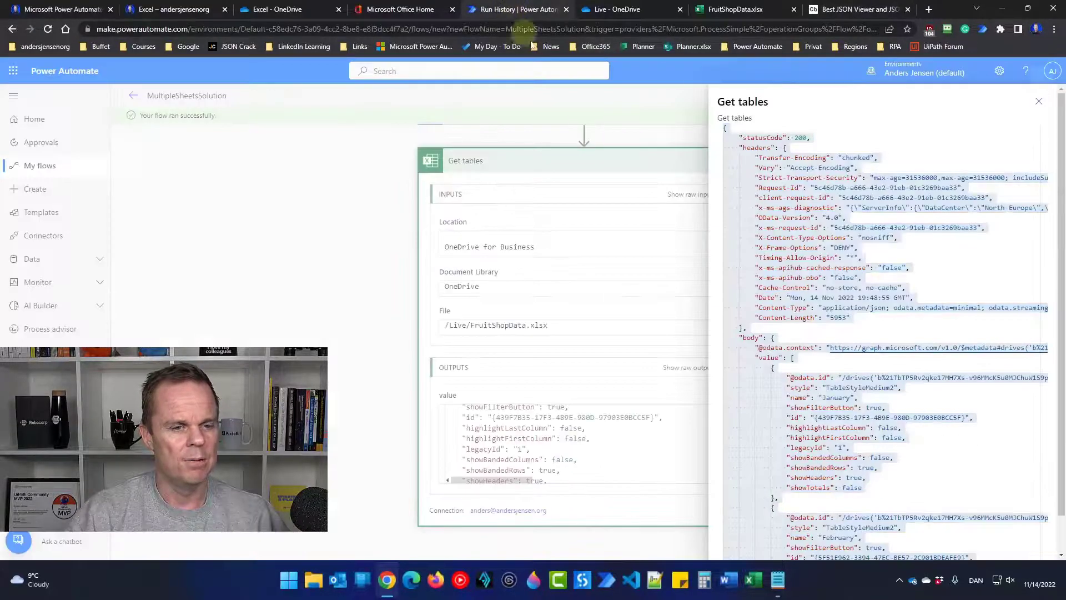
click(1039, 103)
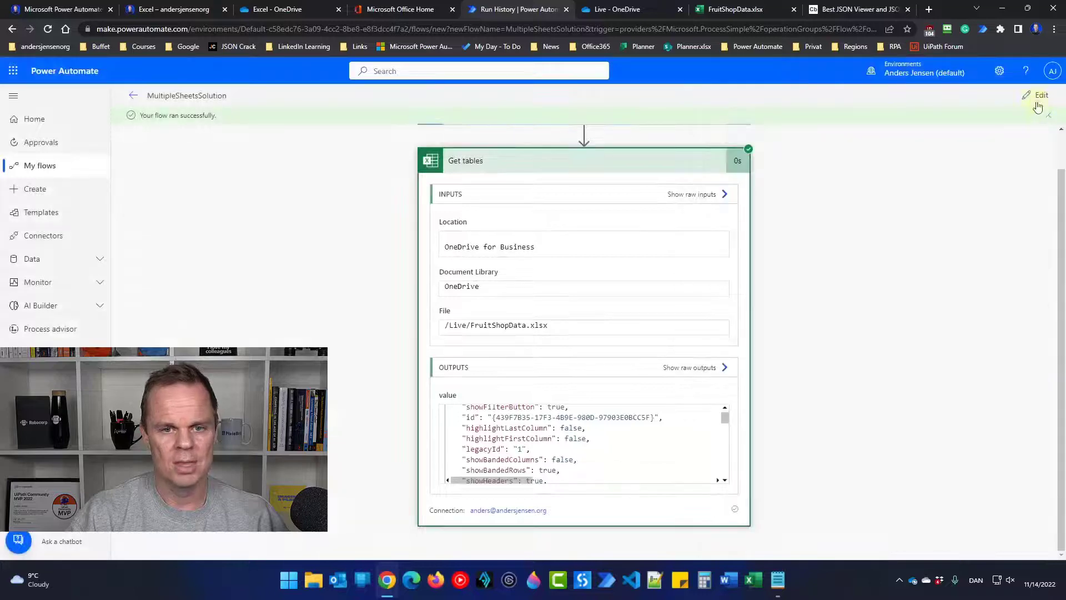
click(1037, 102)
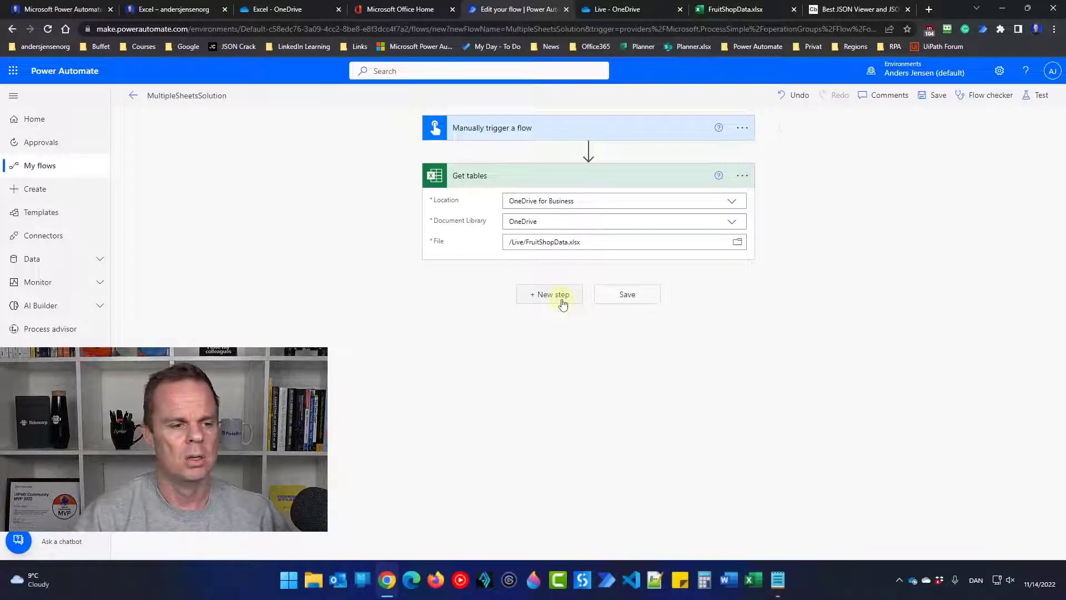
click(563, 305)
text(app)
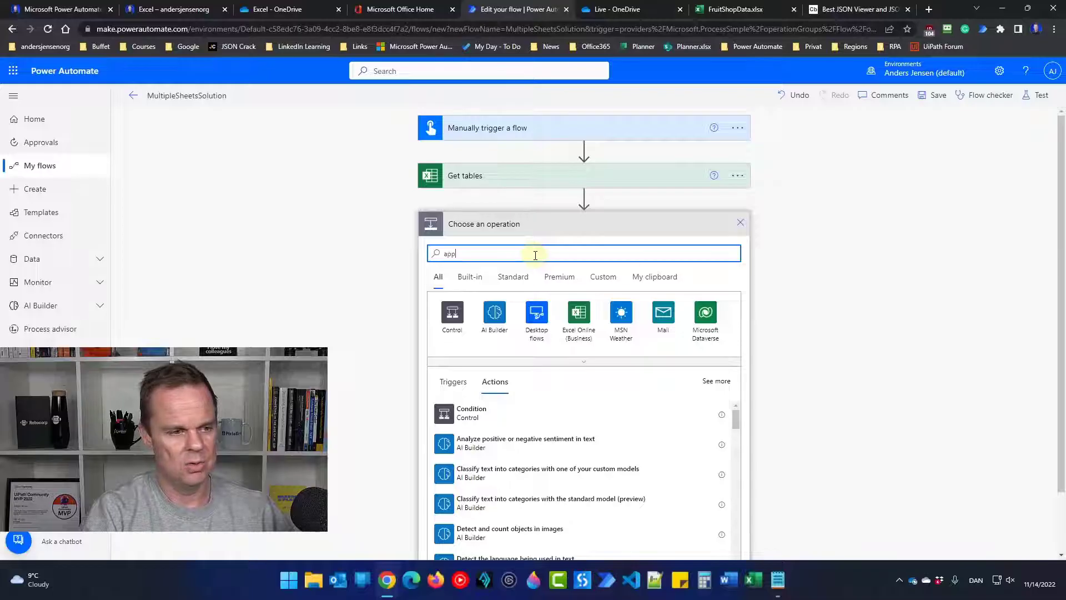
text(ly)
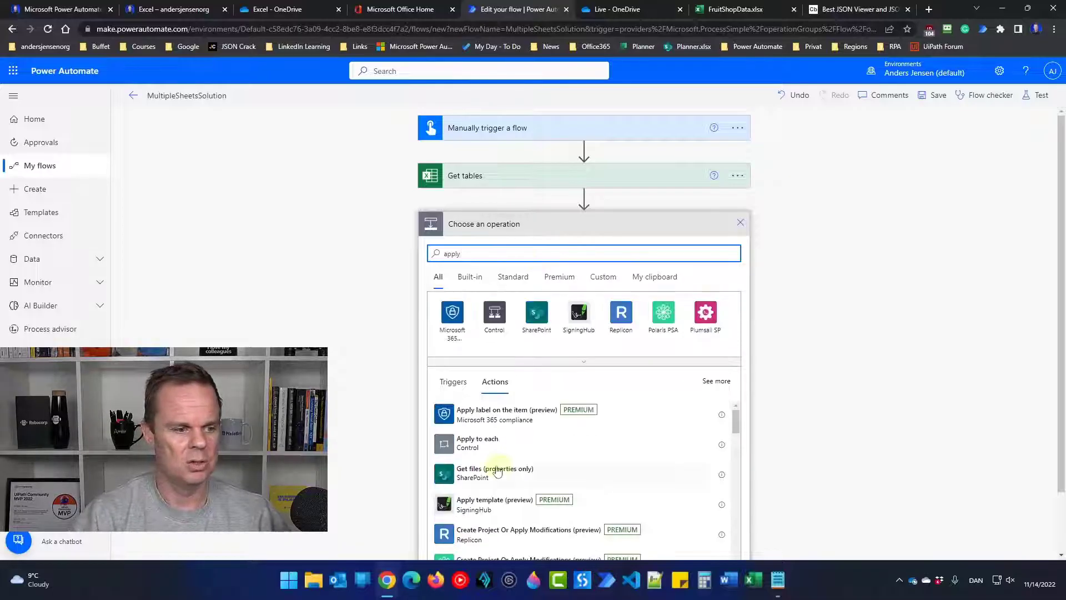
click(490, 441)
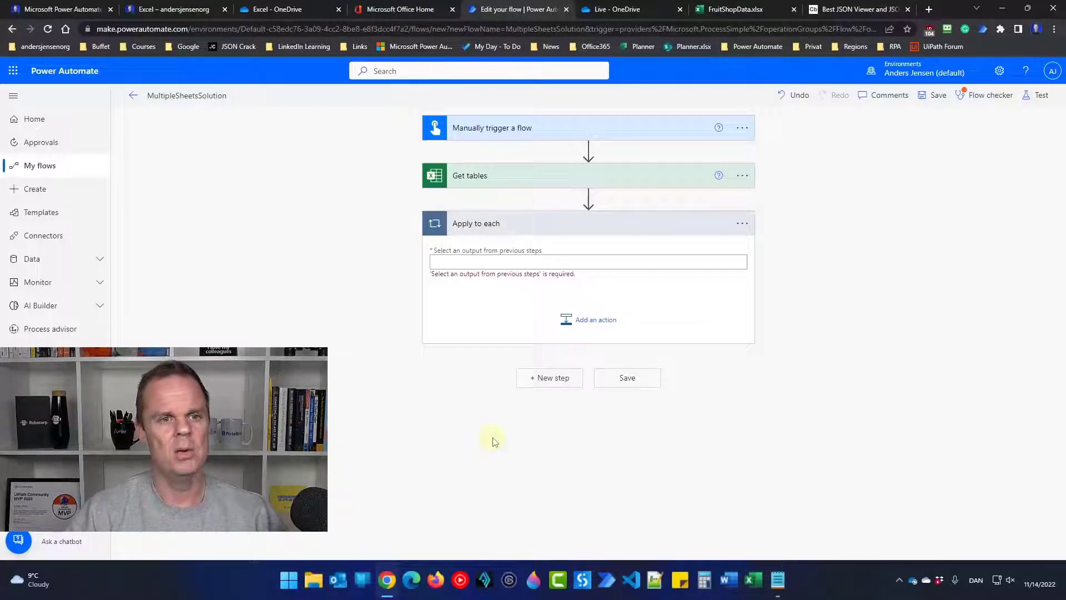
Check the value array in the JSON viewer and set the Apply to each input to the value output of Get tables
click(838, 10)
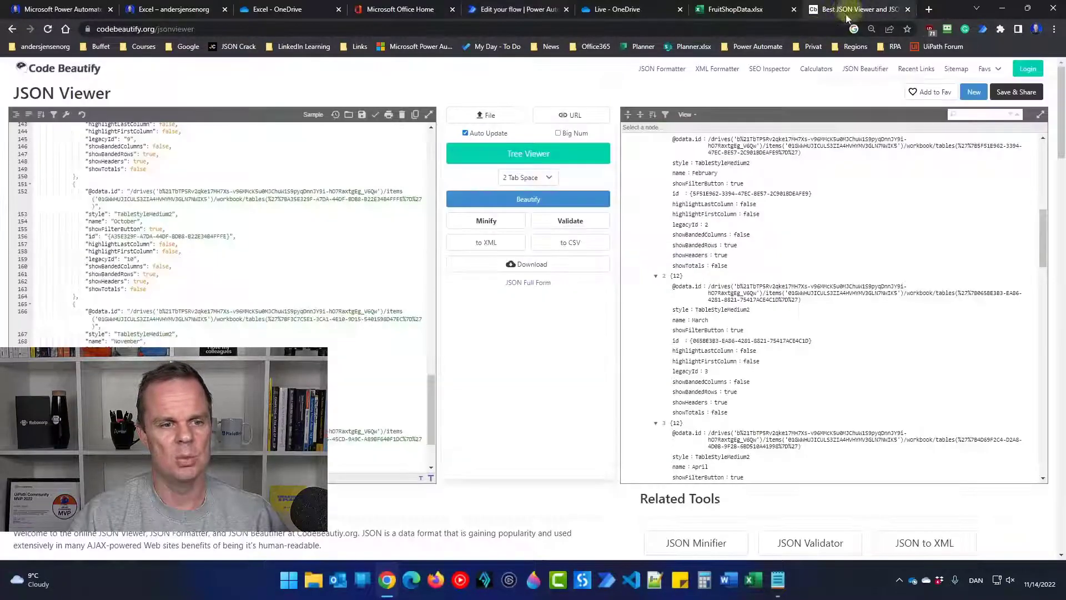
scroll(732, 269, up, 3)
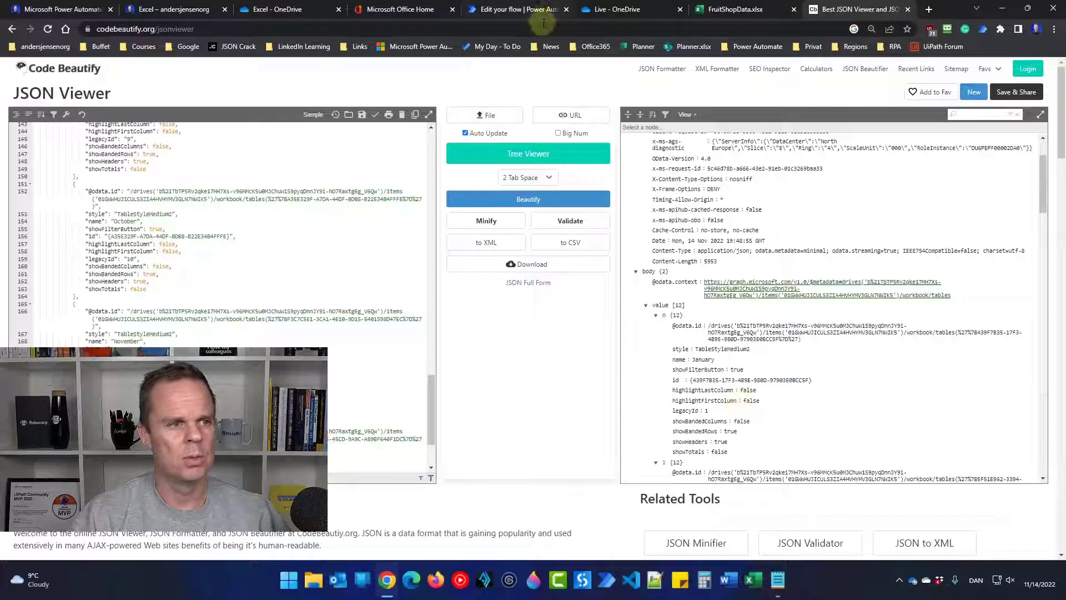
click(522, 9)
click(526, 263)
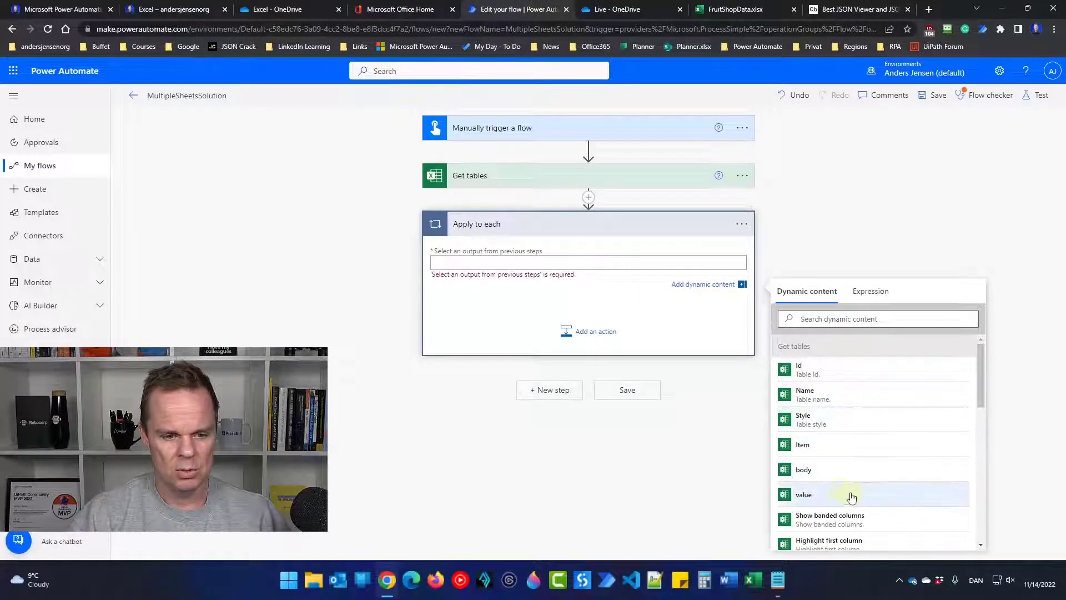
click(803, 494)
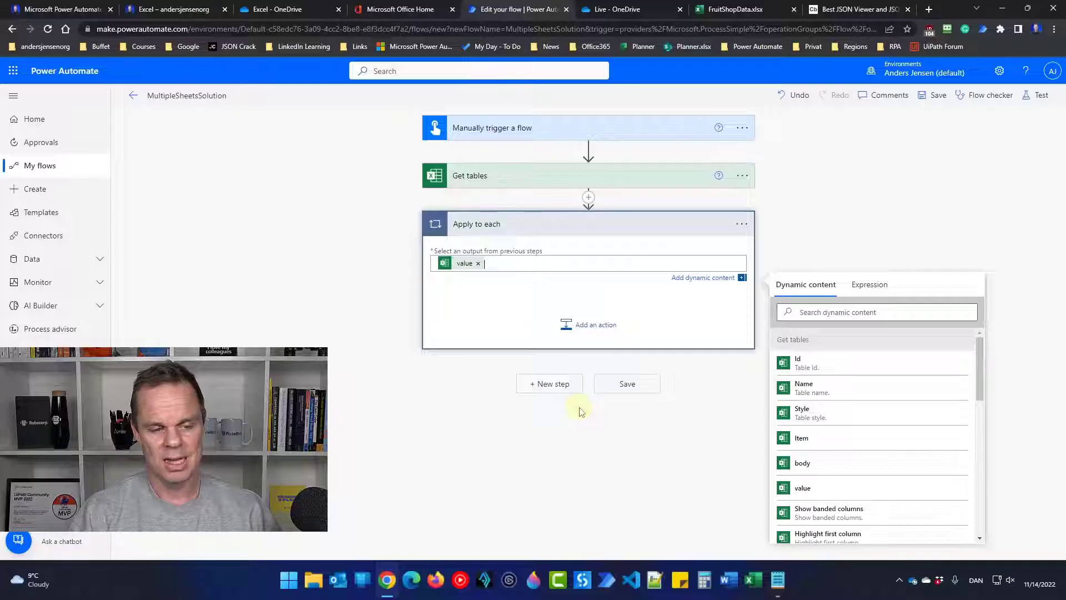
Add a Compose action inside Apply to each with the Get tables Name as its input
click(585, 332)
text(compo)
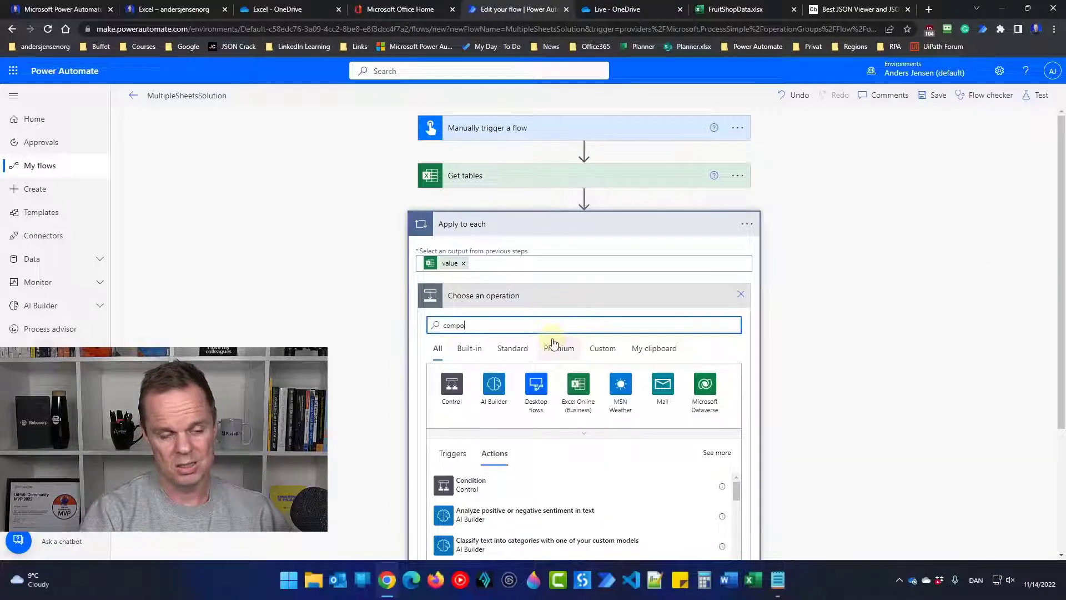
text(se)
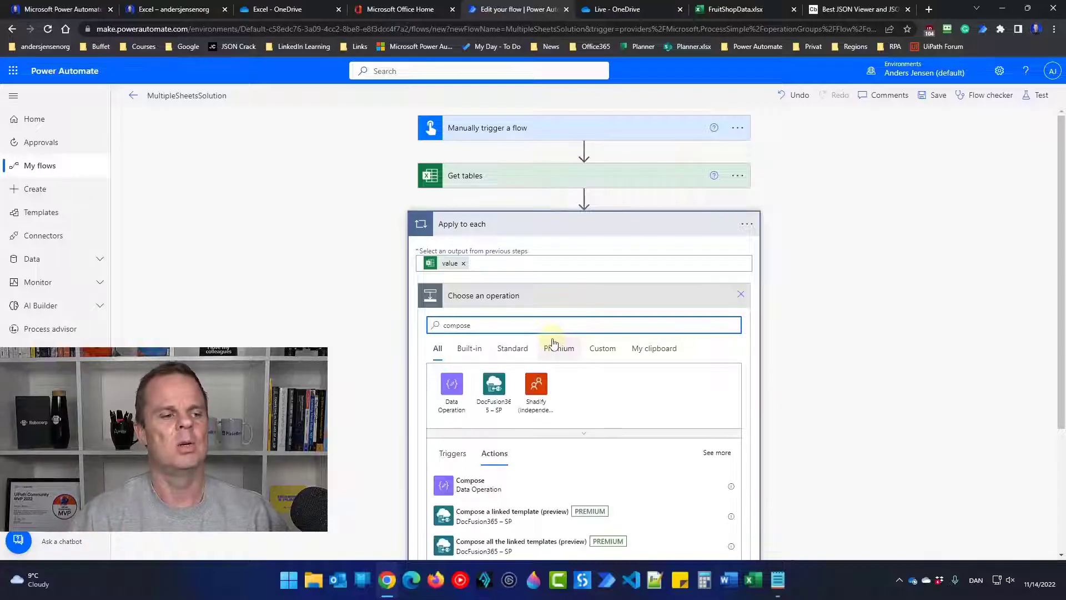
click(523, 483)
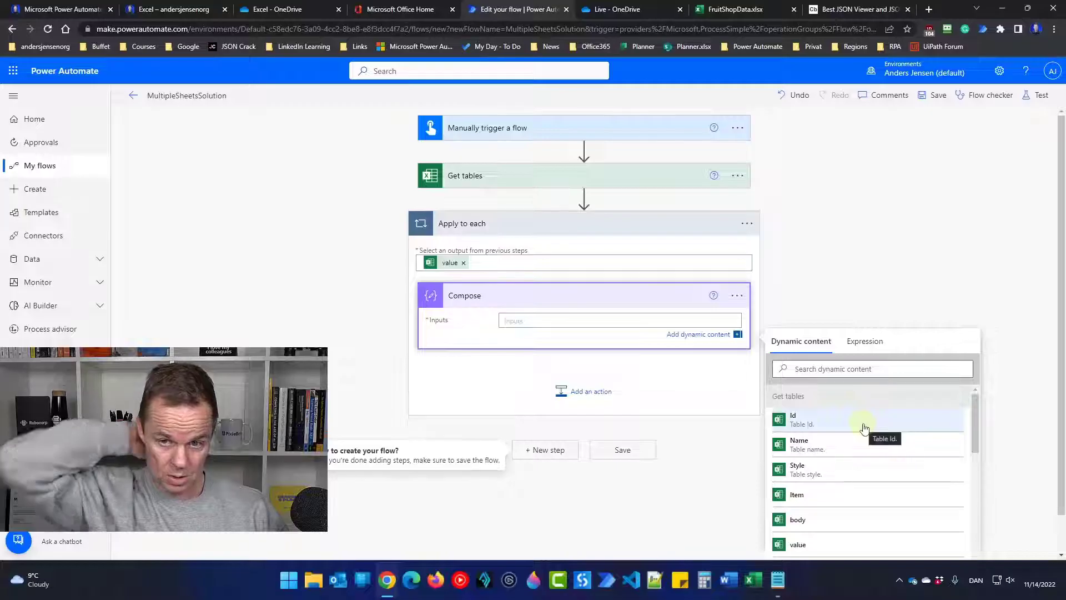
scroll(871, 465, down, 5)
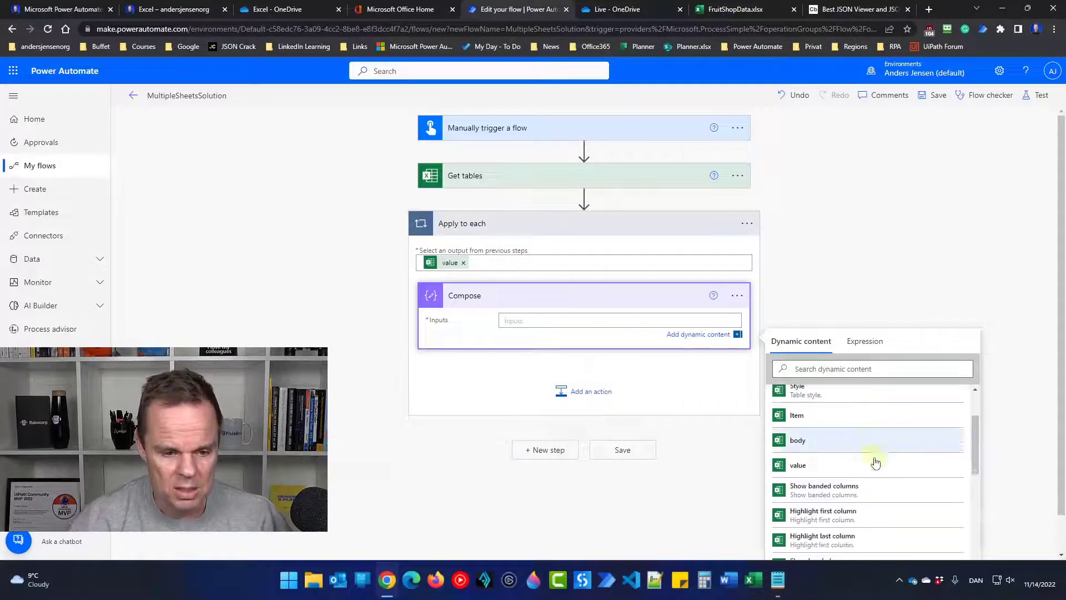
scroll(872, 465, up, 5)
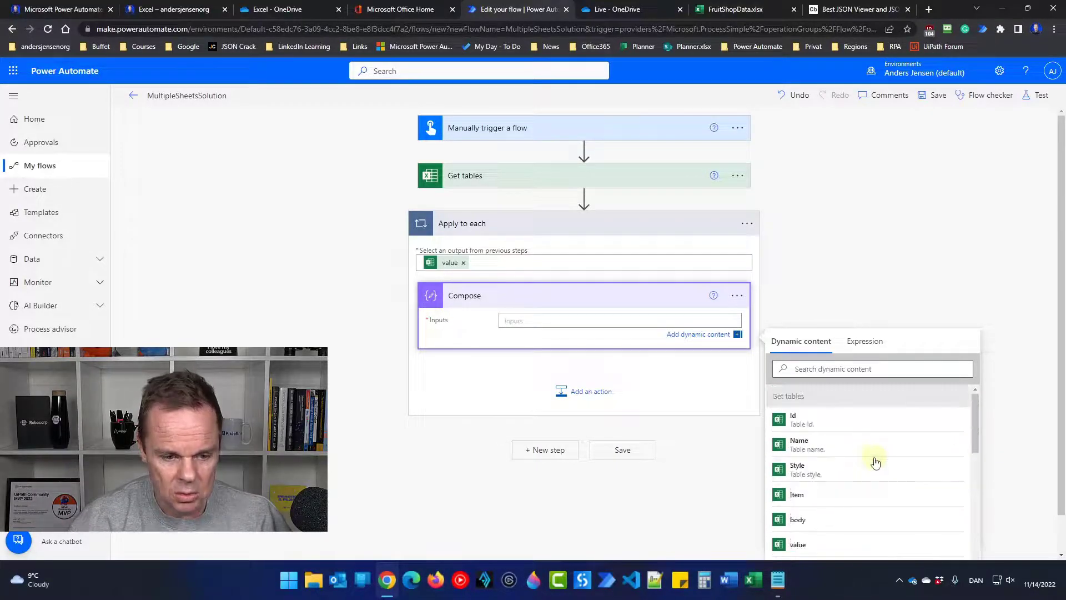
click(835, 448)
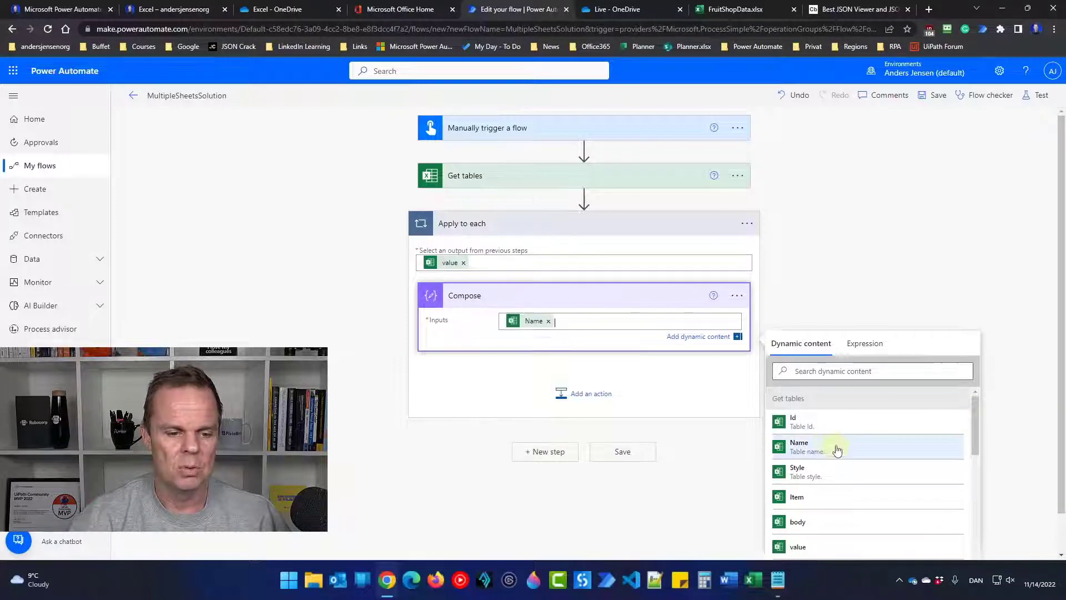
Save the flow with the new loop and run a manual test of it
click(643, 460)
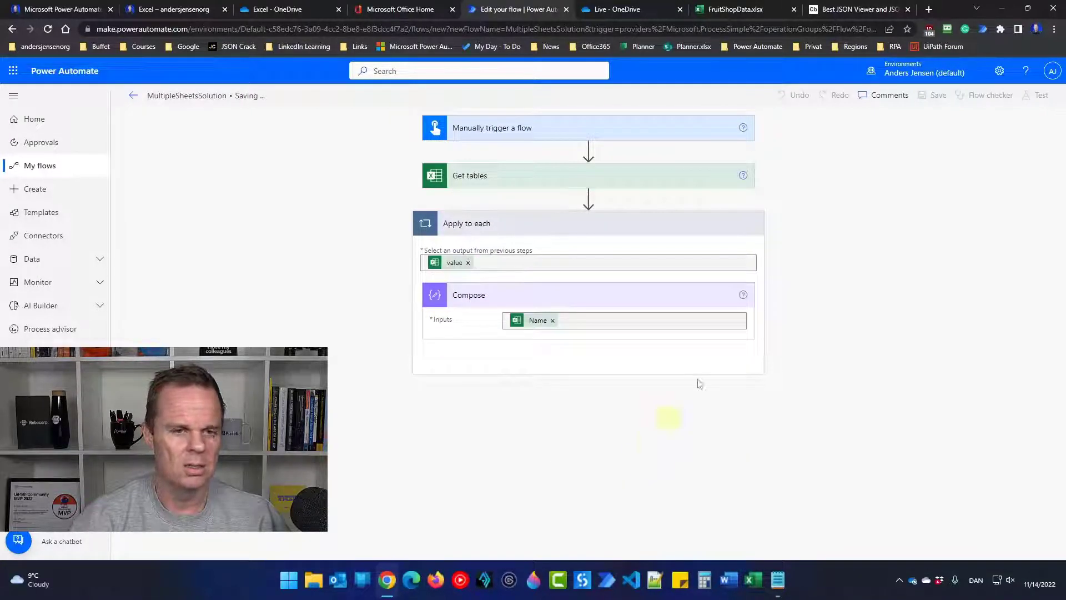
click(1036, 95)
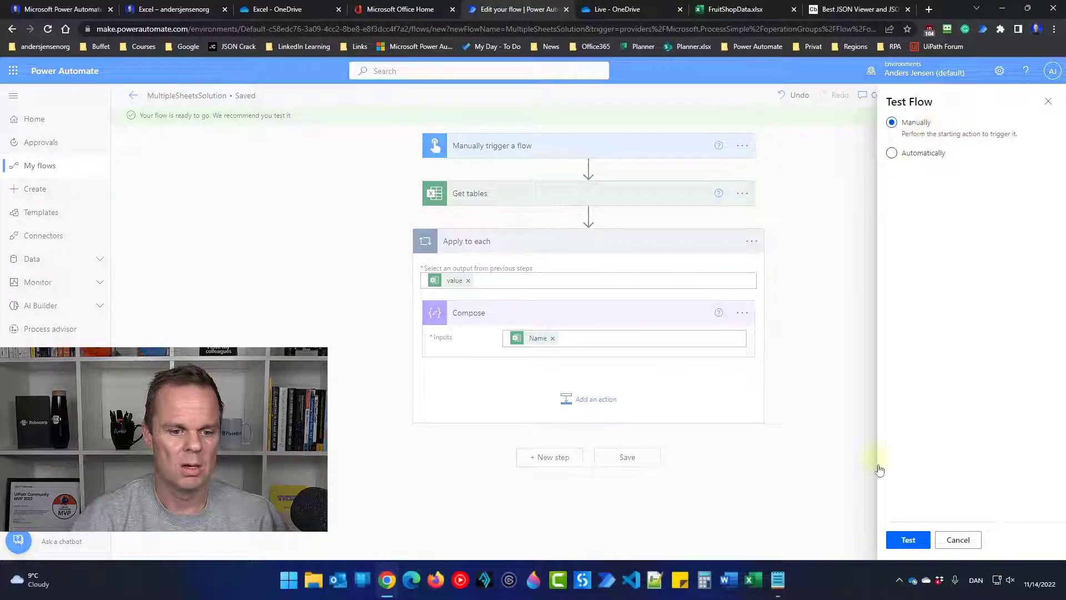
click(907, 540)
click(910, 540)
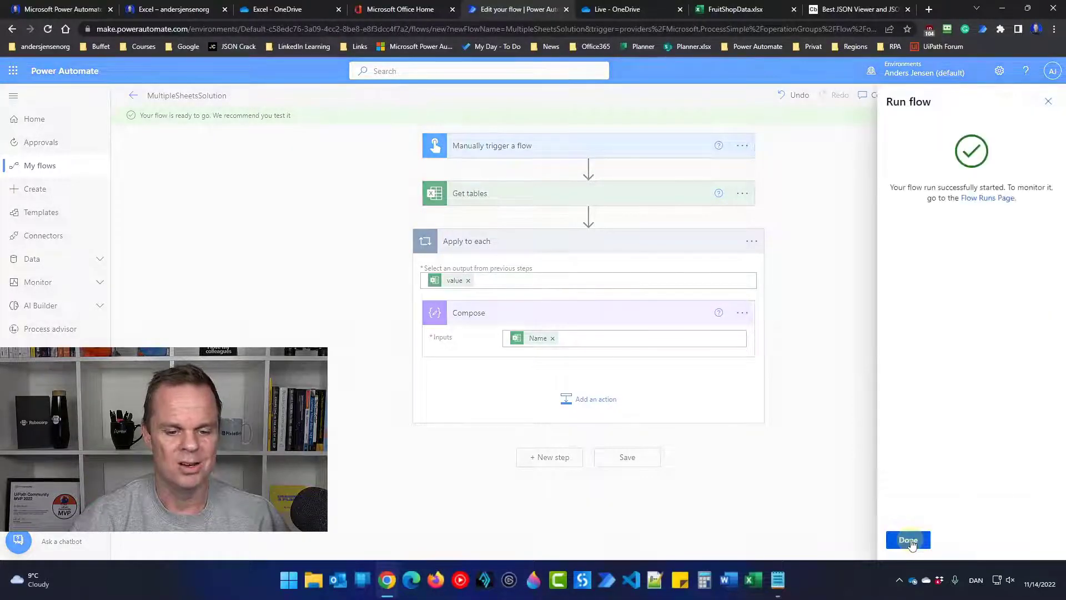
click(909, 540)
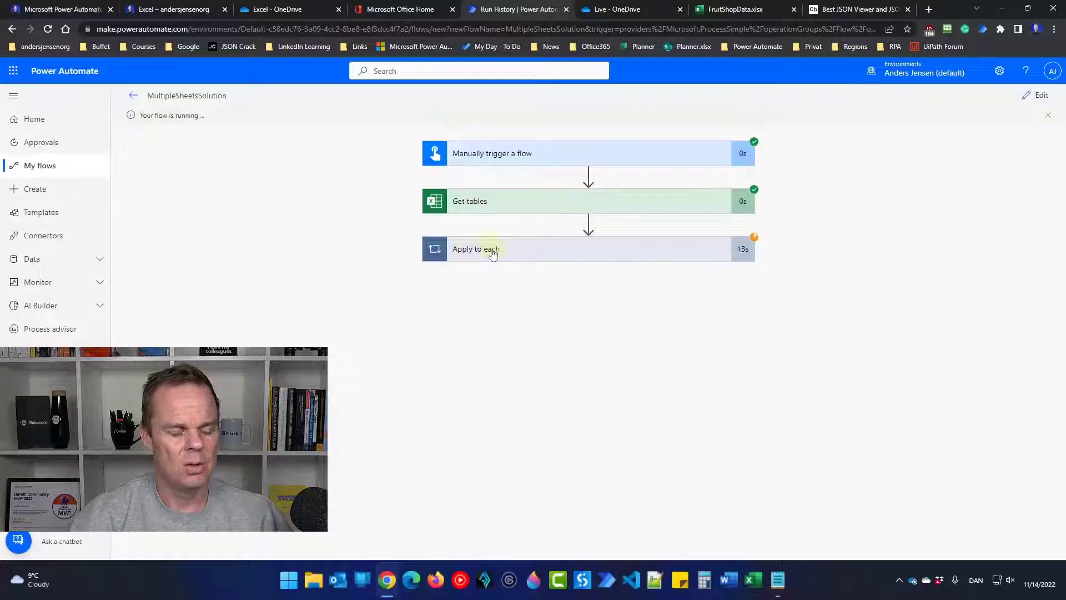
Expand Apply to each and Compose in the run and step through the first four iterations to check the composed names
click(506, 258)
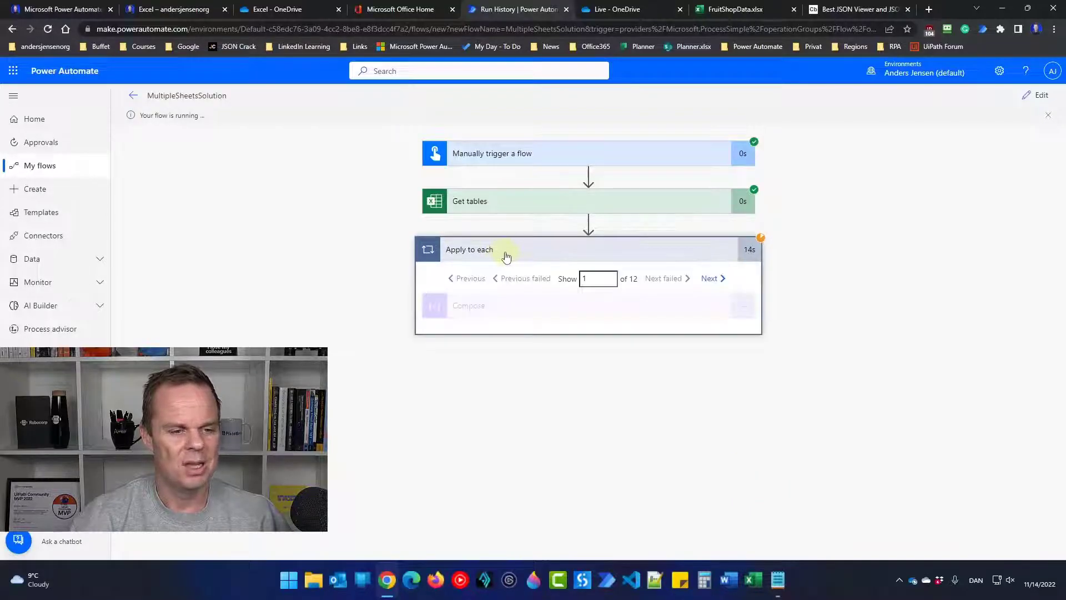
click(521, 312)
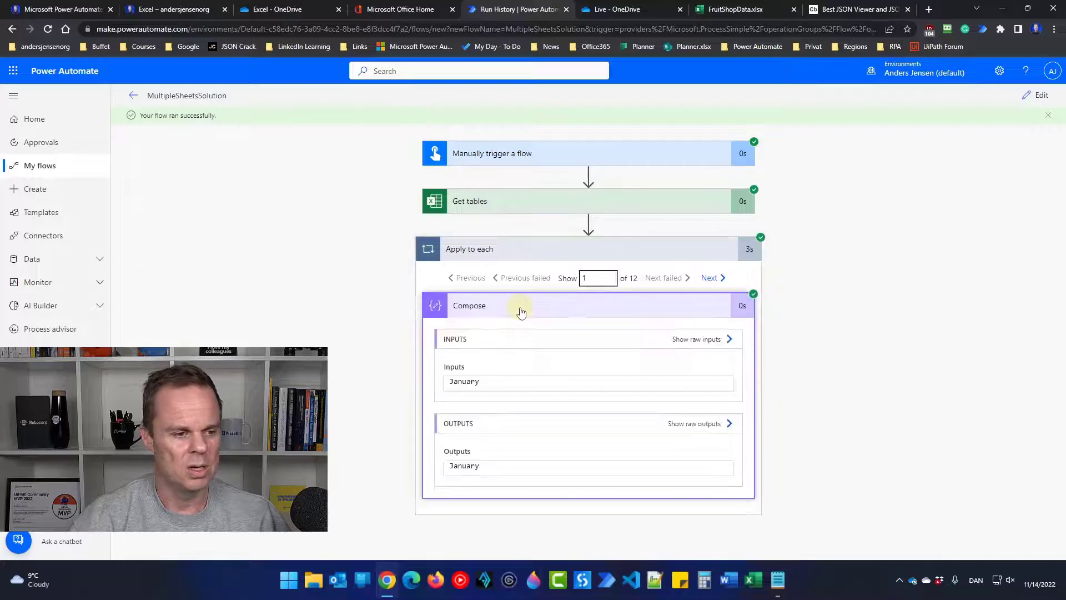
click(709, 279)
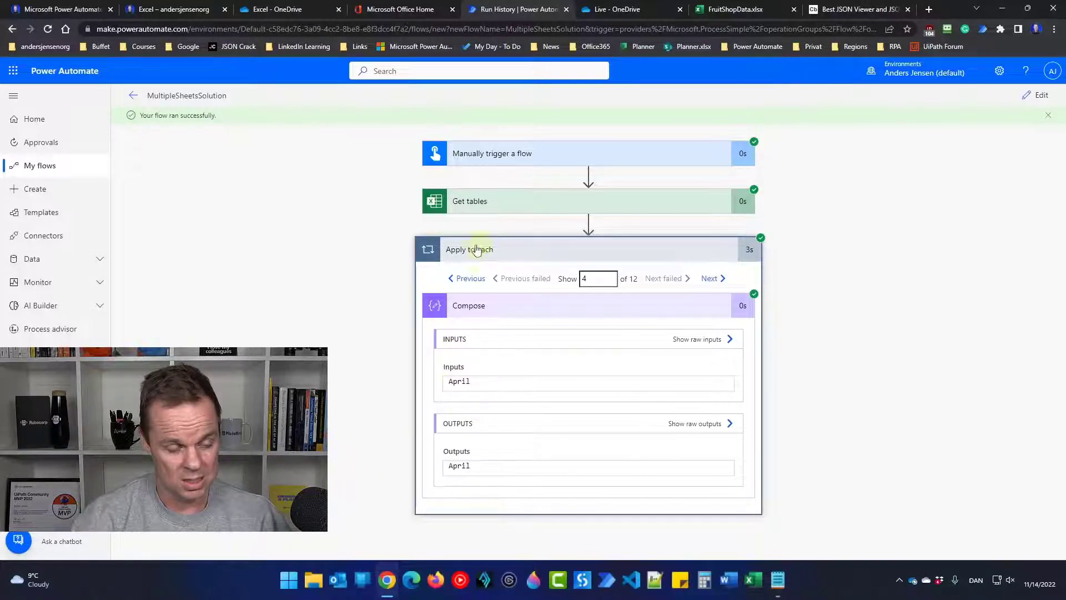
Recheck the tables' JSON in the JSON viewer, reopen the flow for editing, and inspect the expression behind the Compose input's Name
click(855, 10)
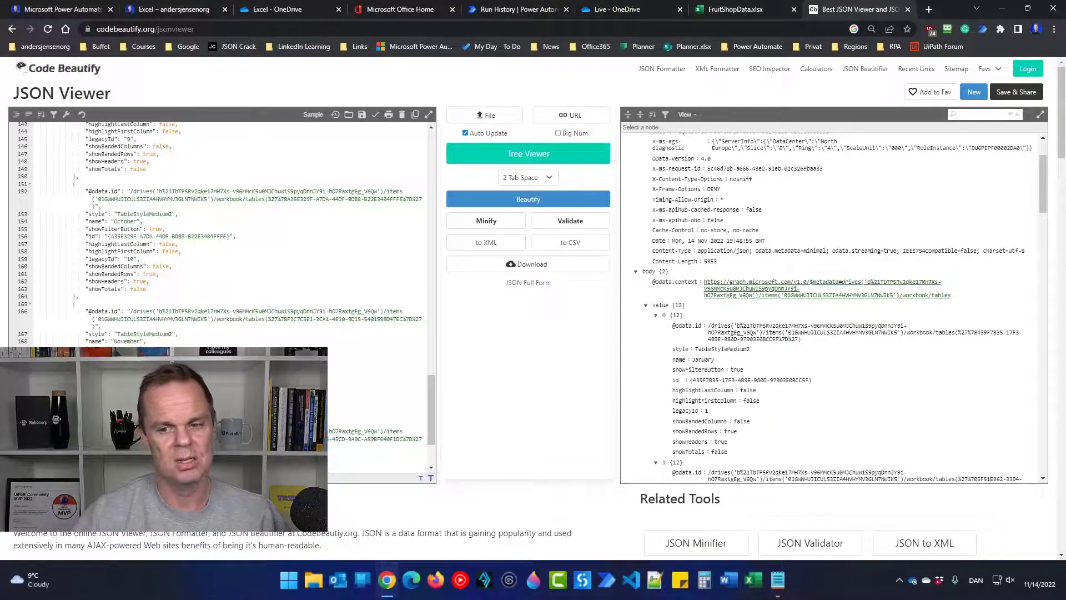
click(512, 10)
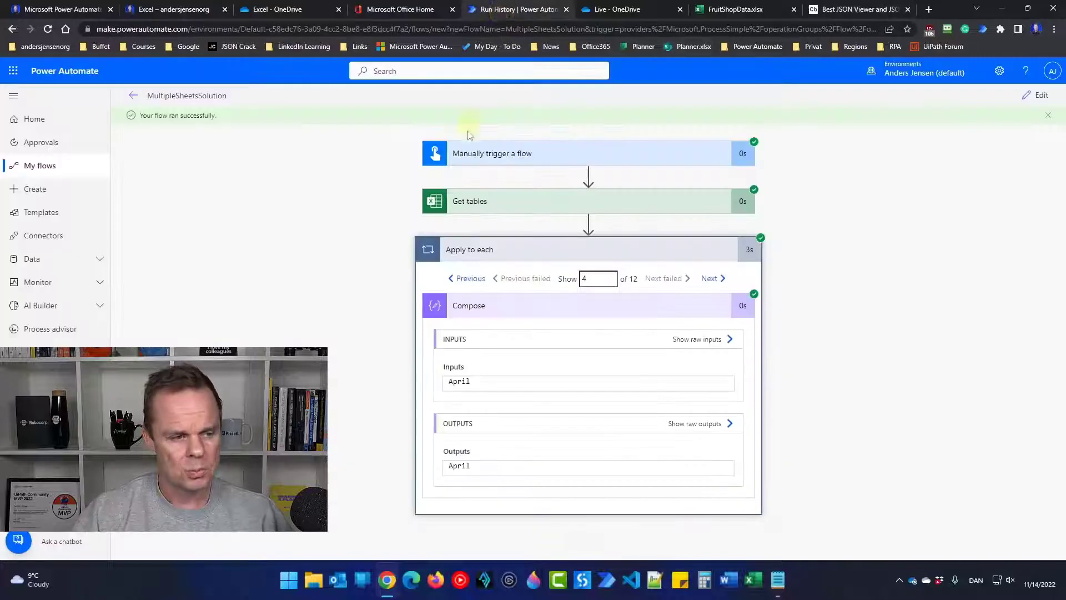
click(1036, 95)
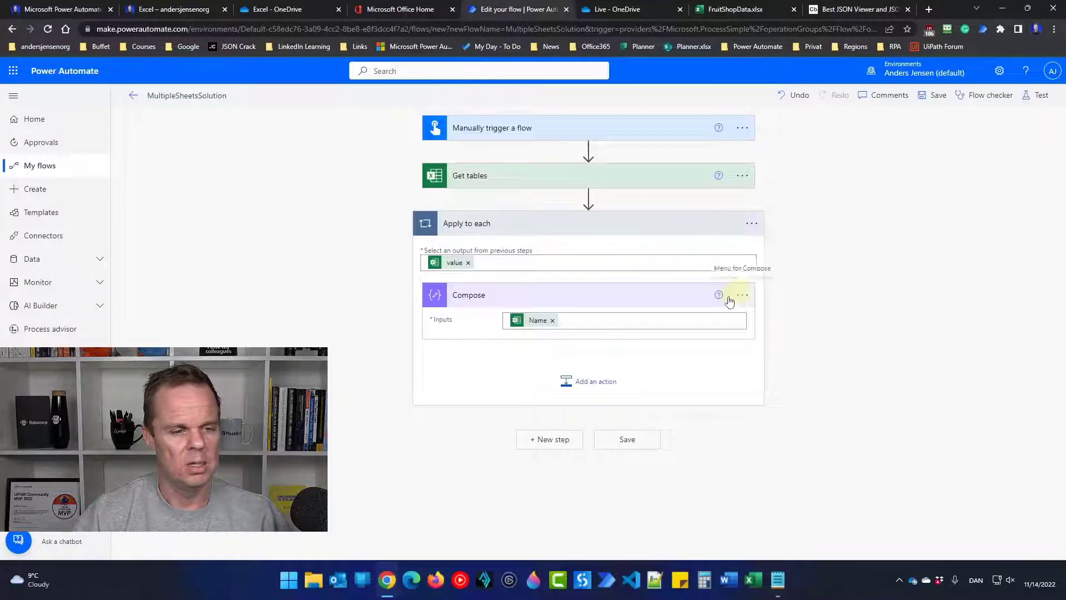
mouse_move(537, 328)
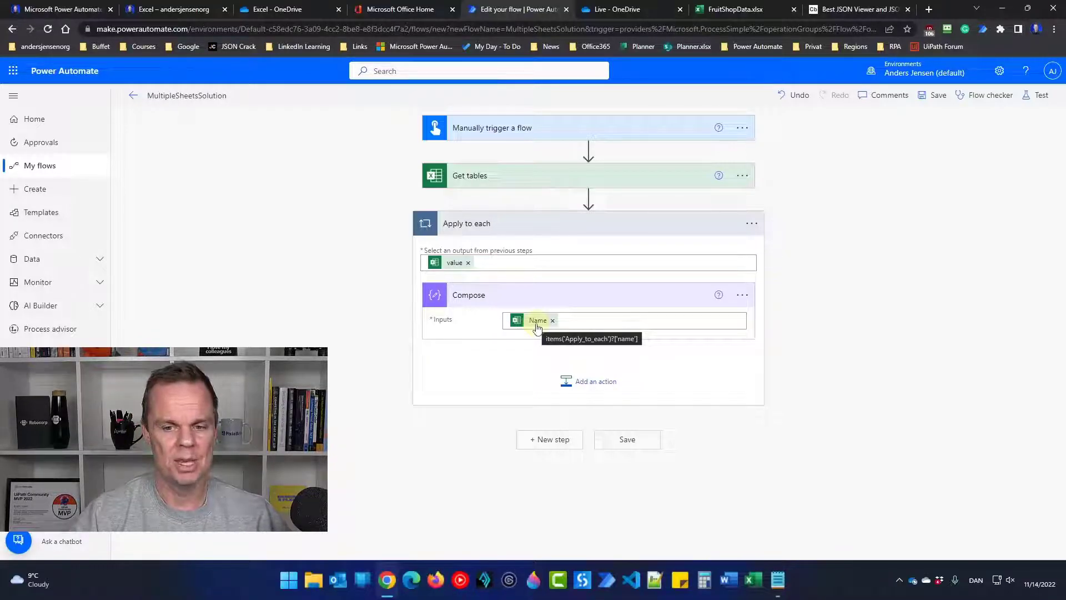
Peek at the Compose action's code and copy its items('Apply_to_each')?['name'] expression
click(743, 296)
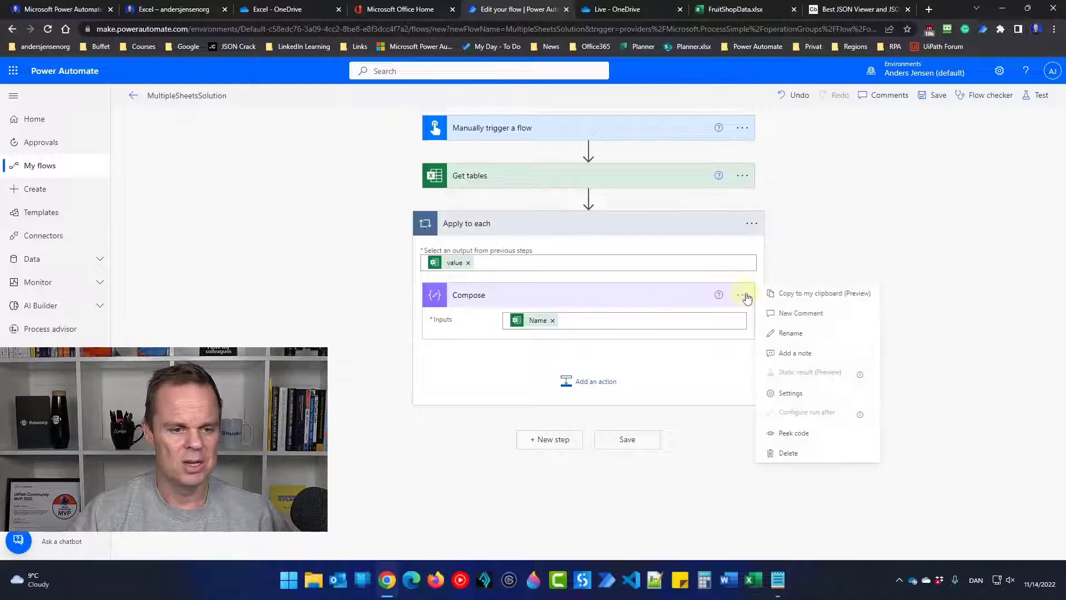
click(796, 432)
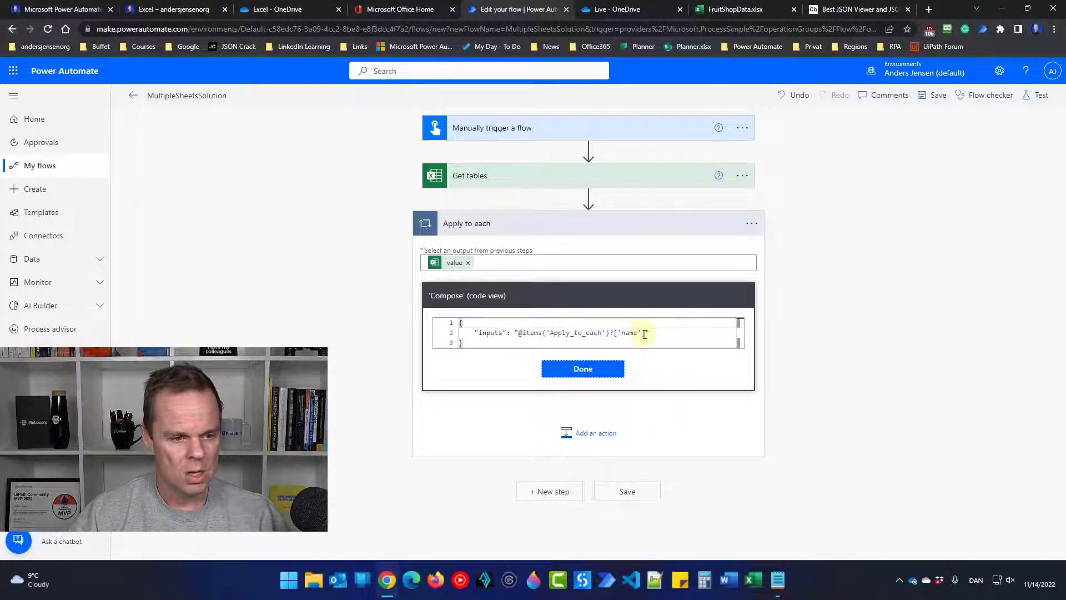
drag(644, 333, 522, 336)
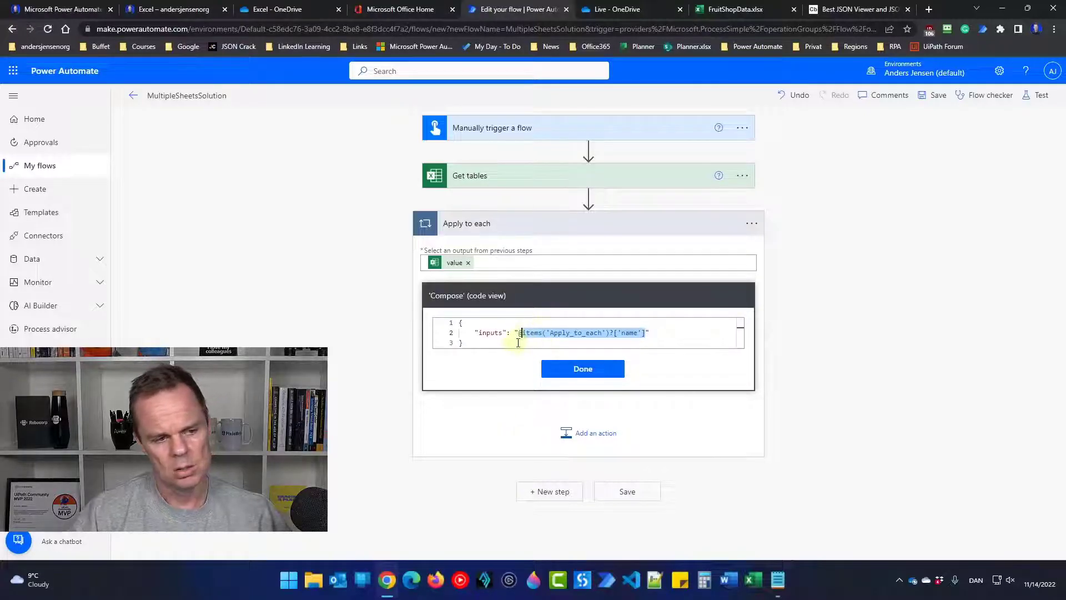
click(592, 369)
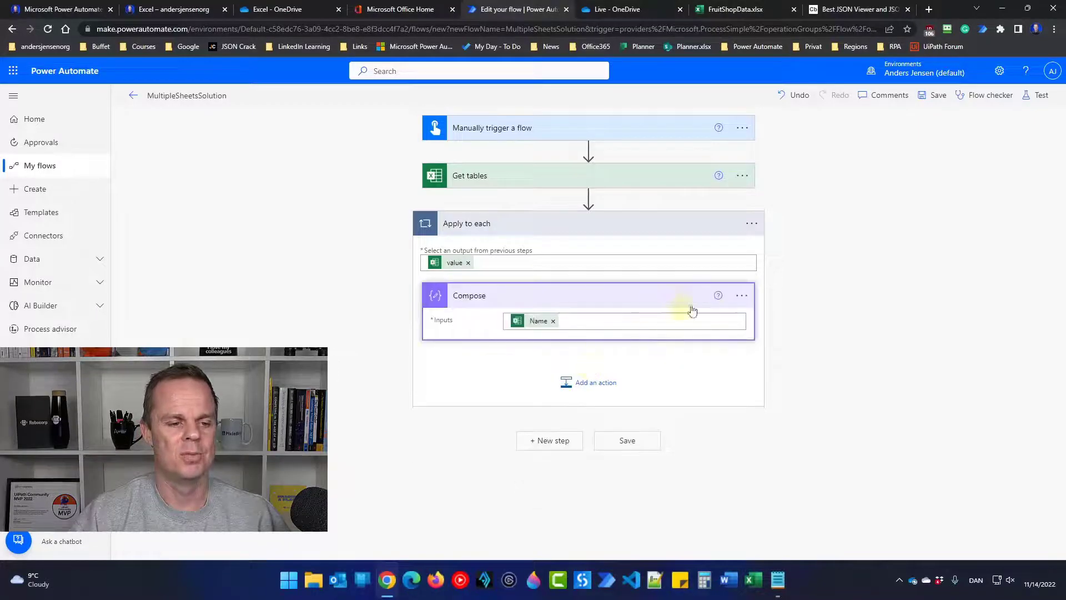
Delete the Compose action from the Apply to each loop
click(742, 297)
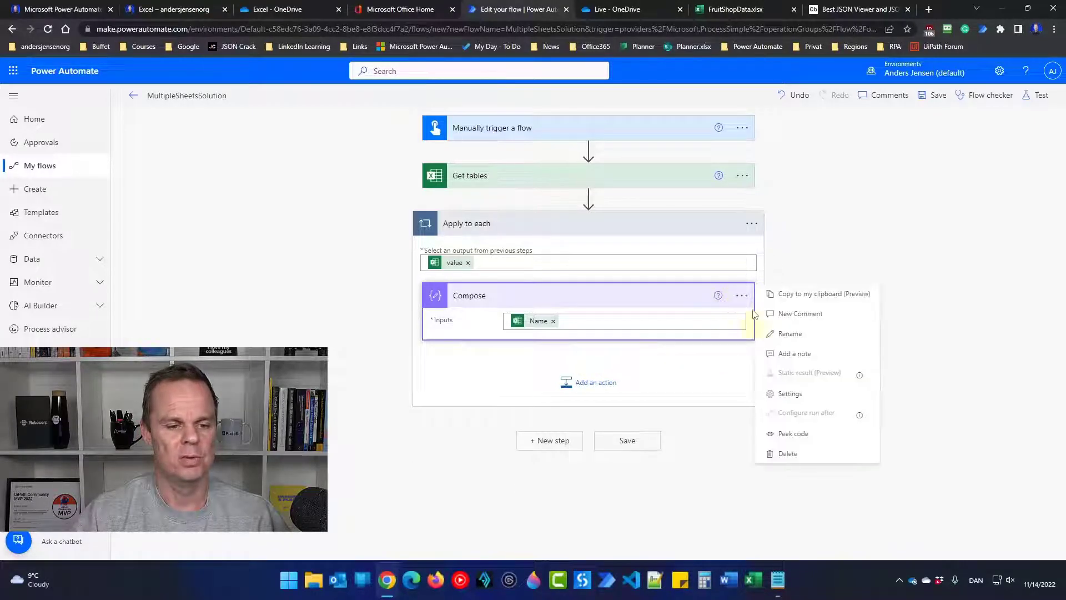
click(774, 450)
click(537, 334)
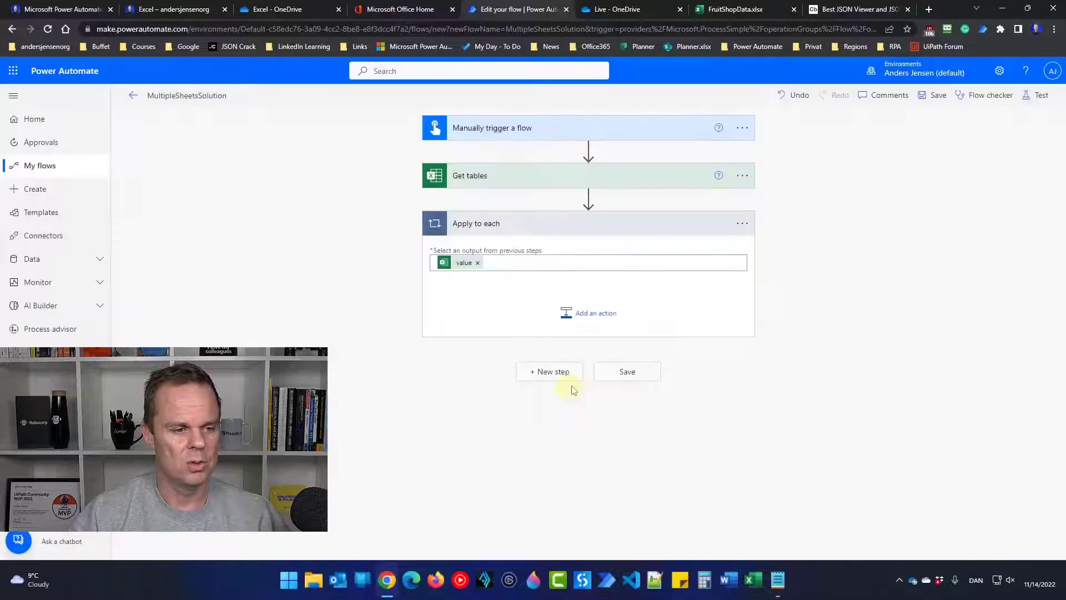
Add the Excel Online (Business) action List rows present in a table inside Apply to each
click(608, 328)
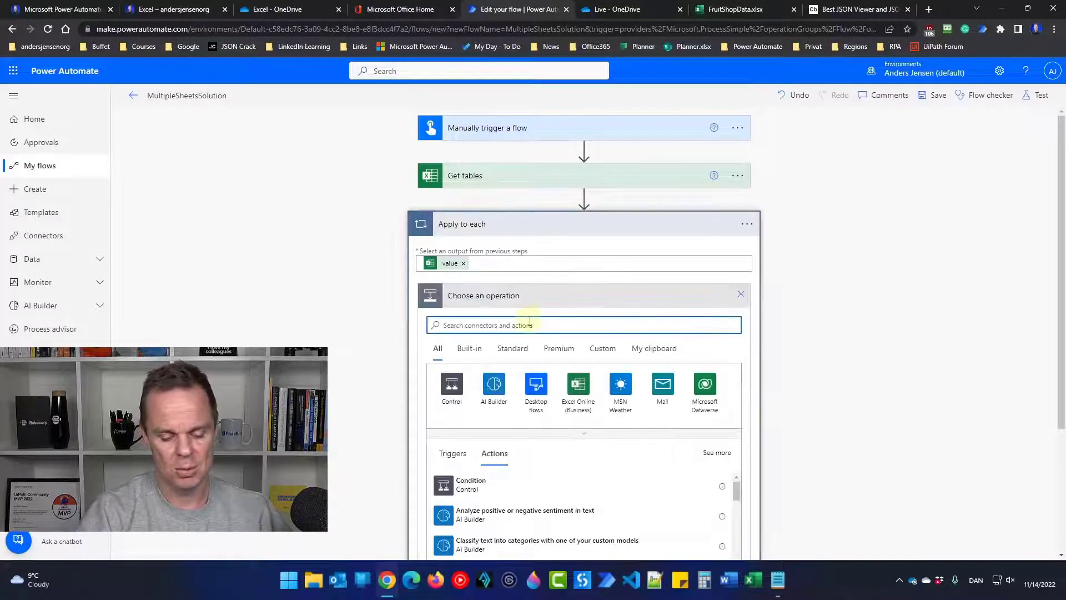
text(list fro)
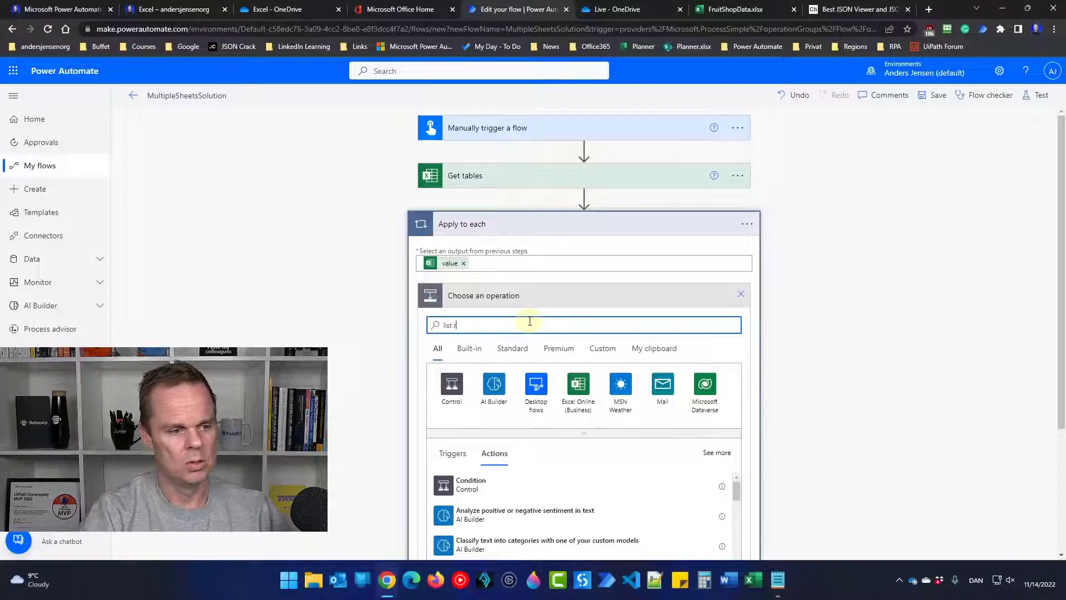
text(ows)
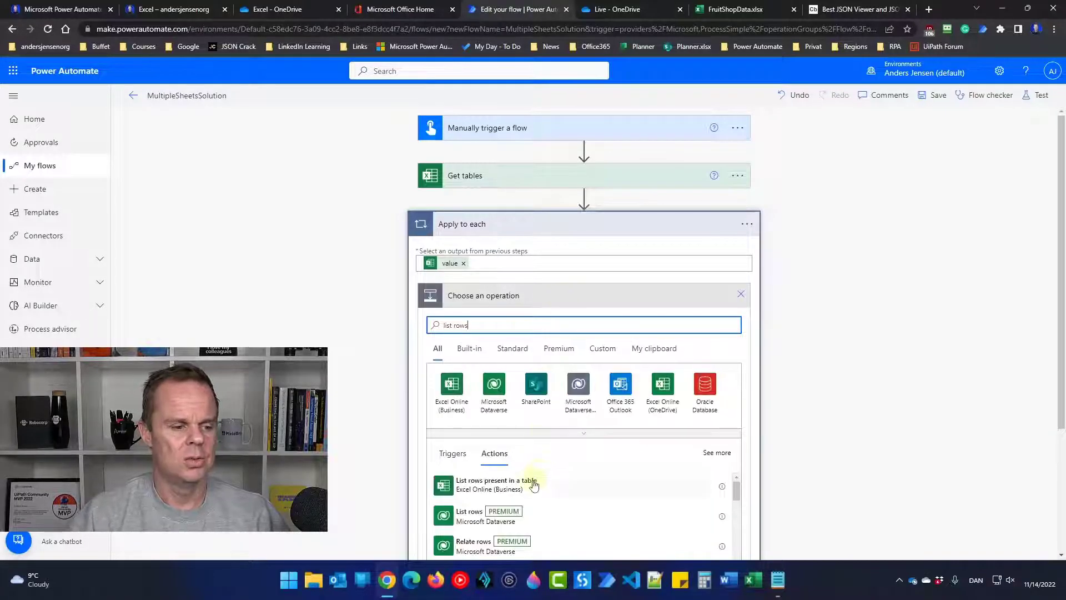
click(532, 483)
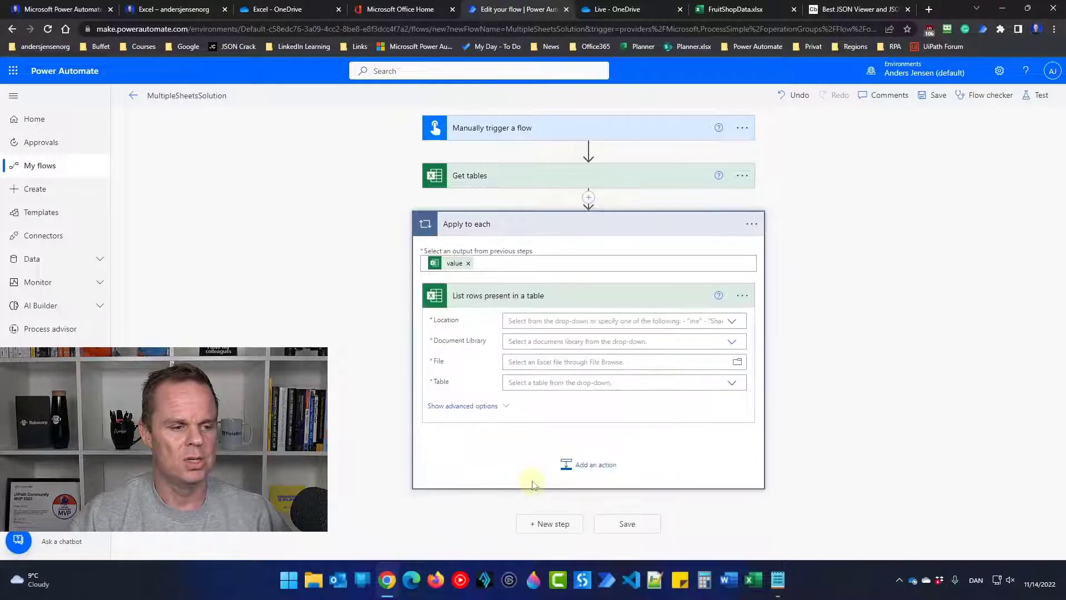
Point List rows present in a table to OneDrive for Business, document library OneDrive, and file /Live/FruitShopData.xlsx
click(732, 324)
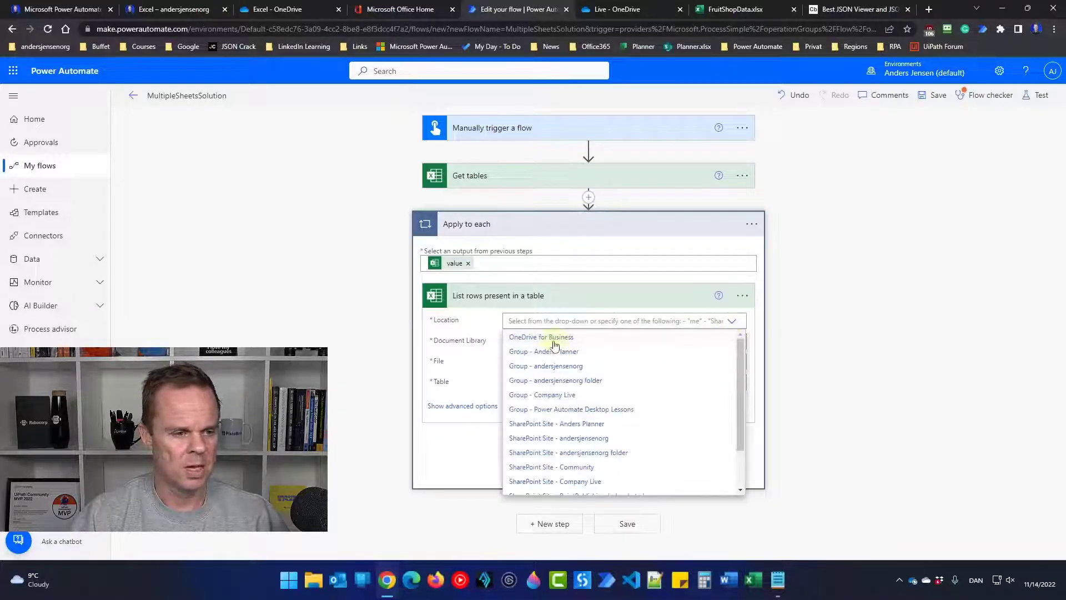
click(553, 337)
click(732, 342)
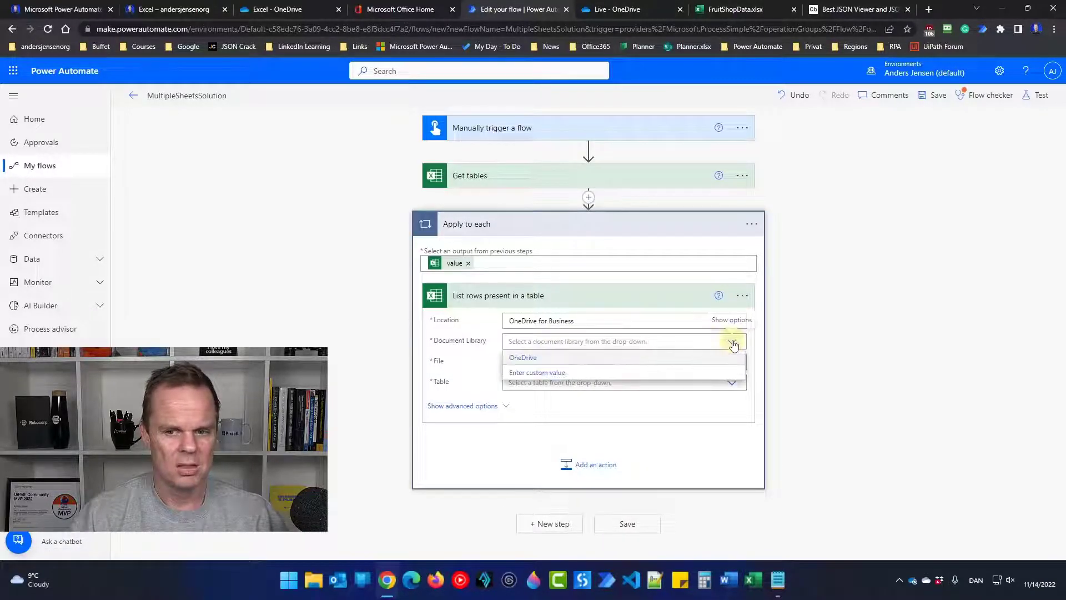
click(550, 358)
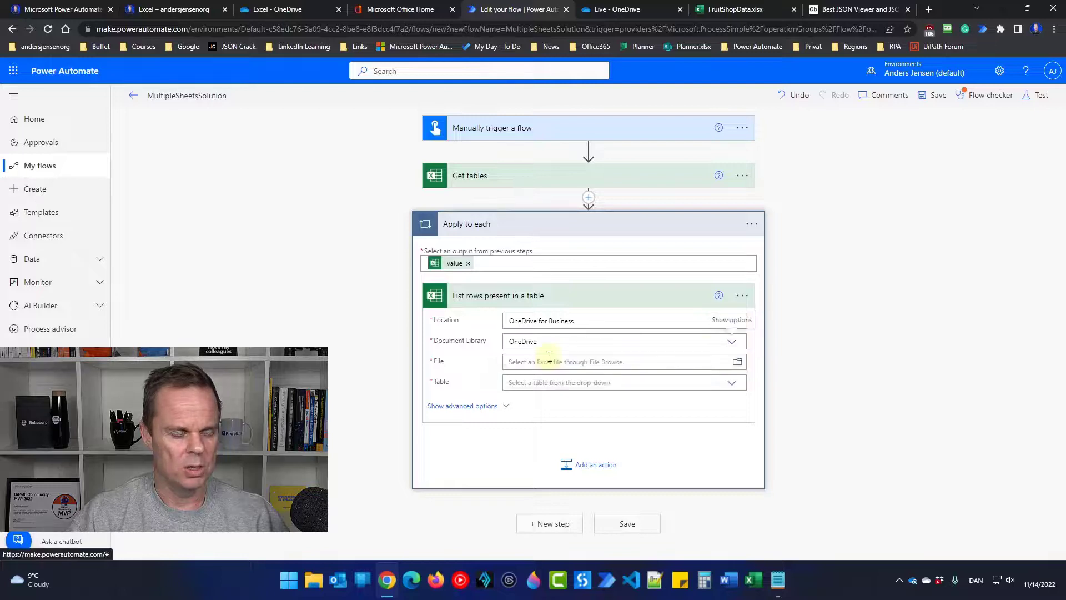
click(739, 362)
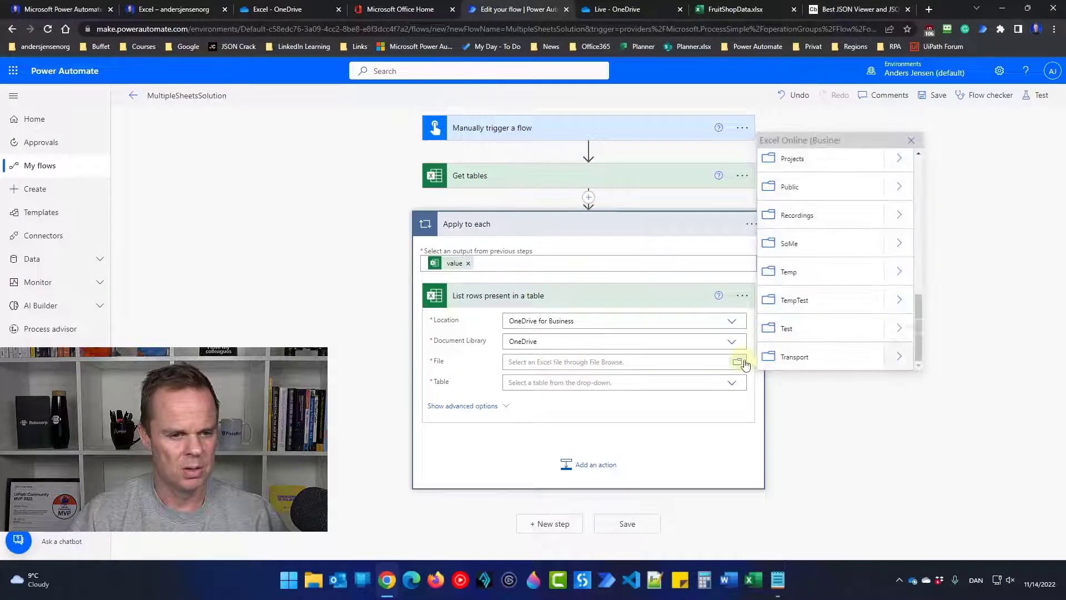
scroll(794, 275, up, 5)
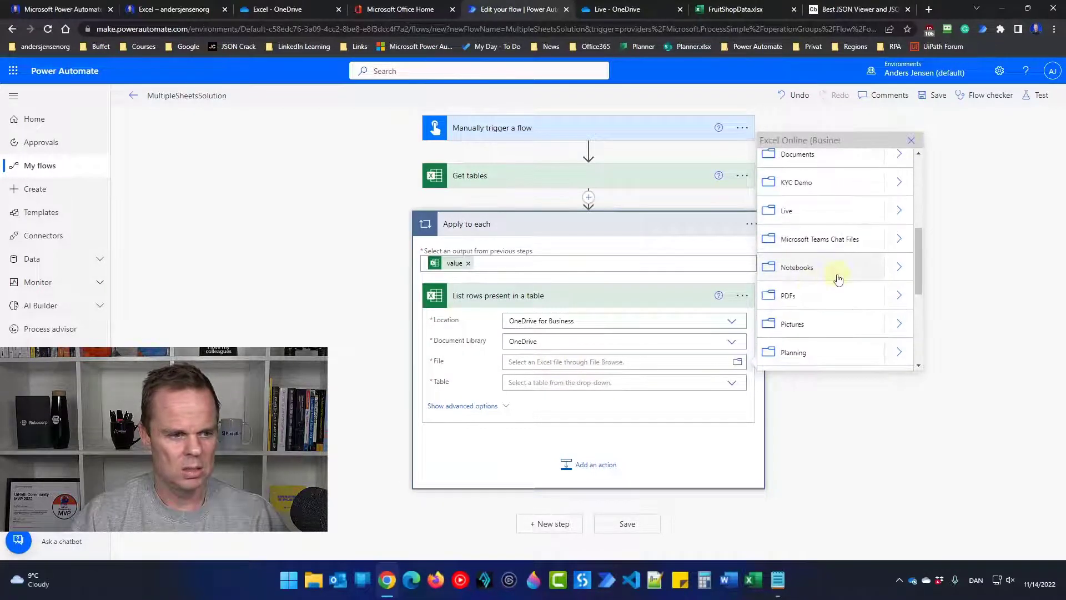
click(895, 214)
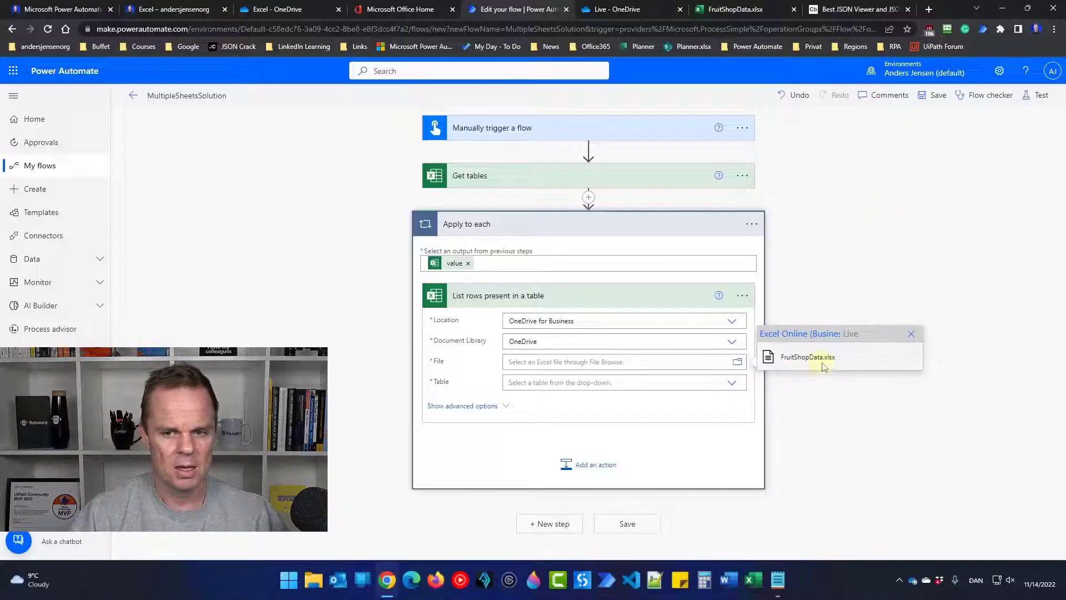
click(822, 363)
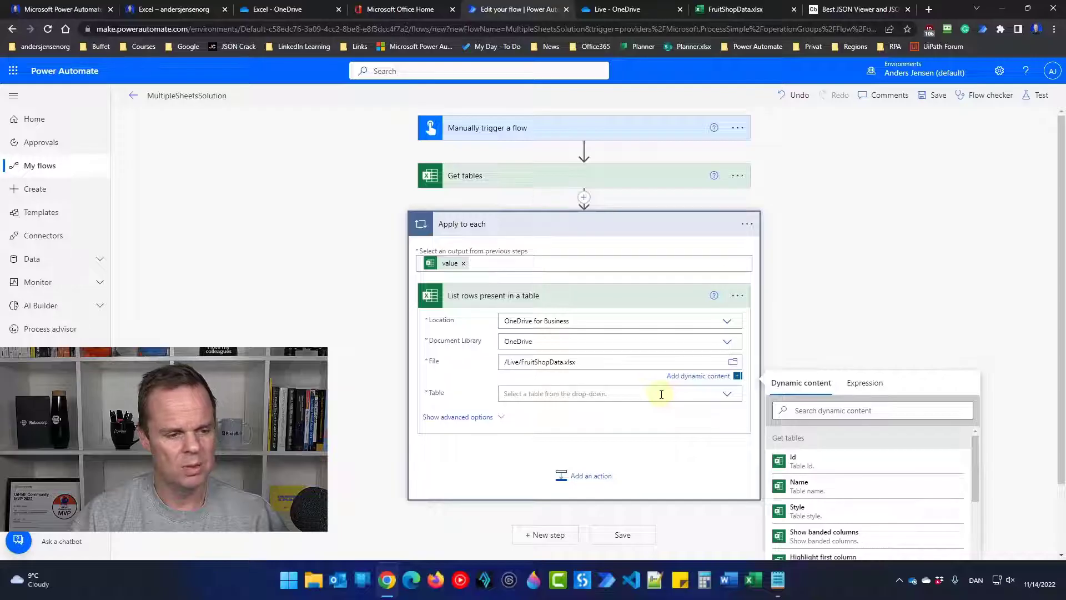
Set the Table of List rows present in a table to a custom value with the expression items('Apply_to_each')?['name']
click(661, 394)
scroll(661, 399, down, 1)
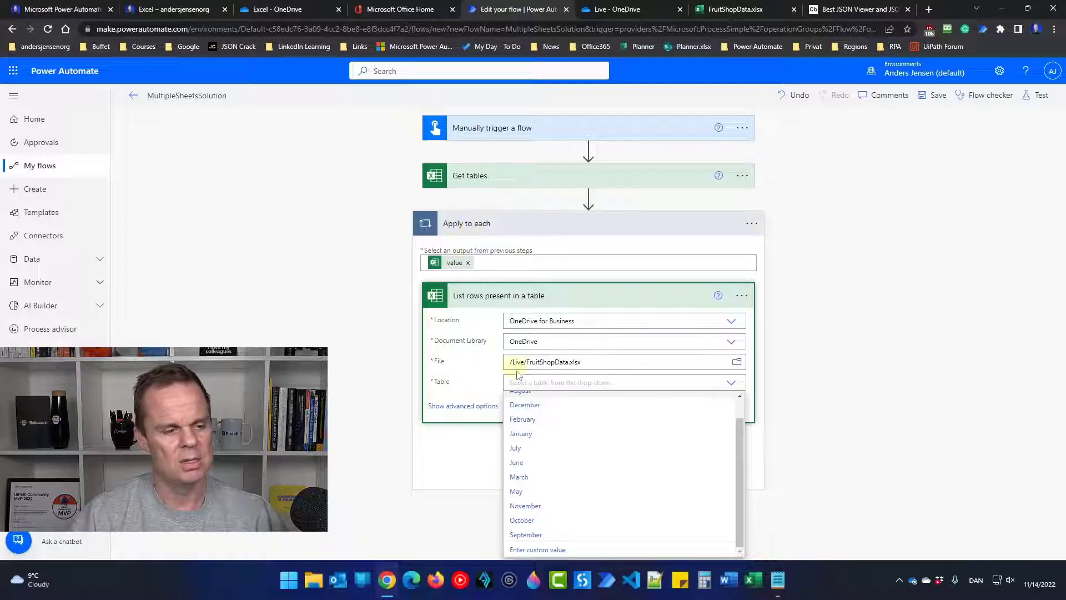
scroll(543, 455, up, 1)
scroll(565, 489, down, 1)
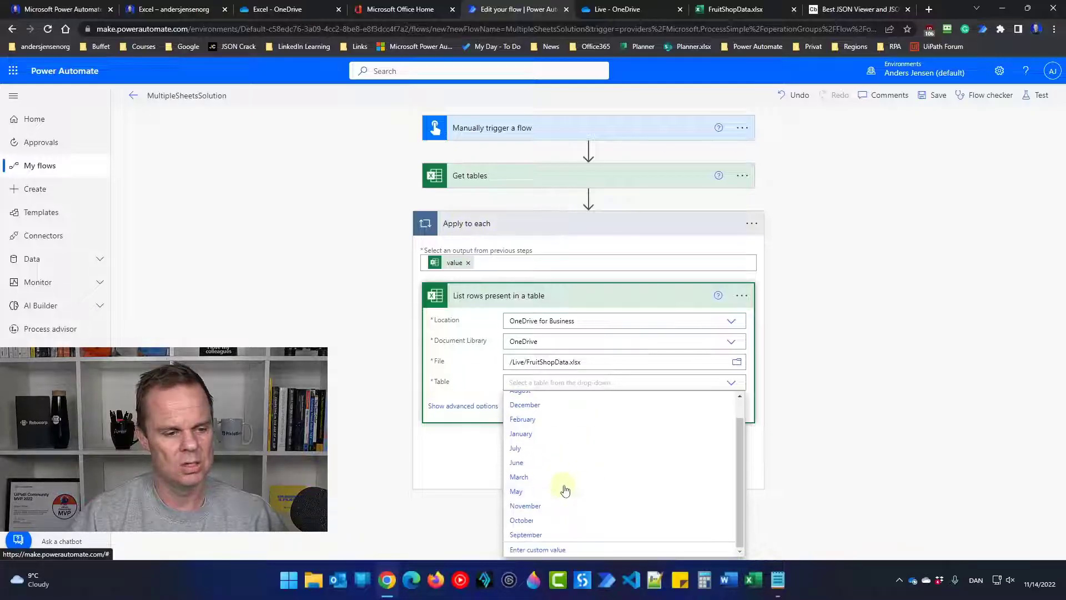
click(552, 549)
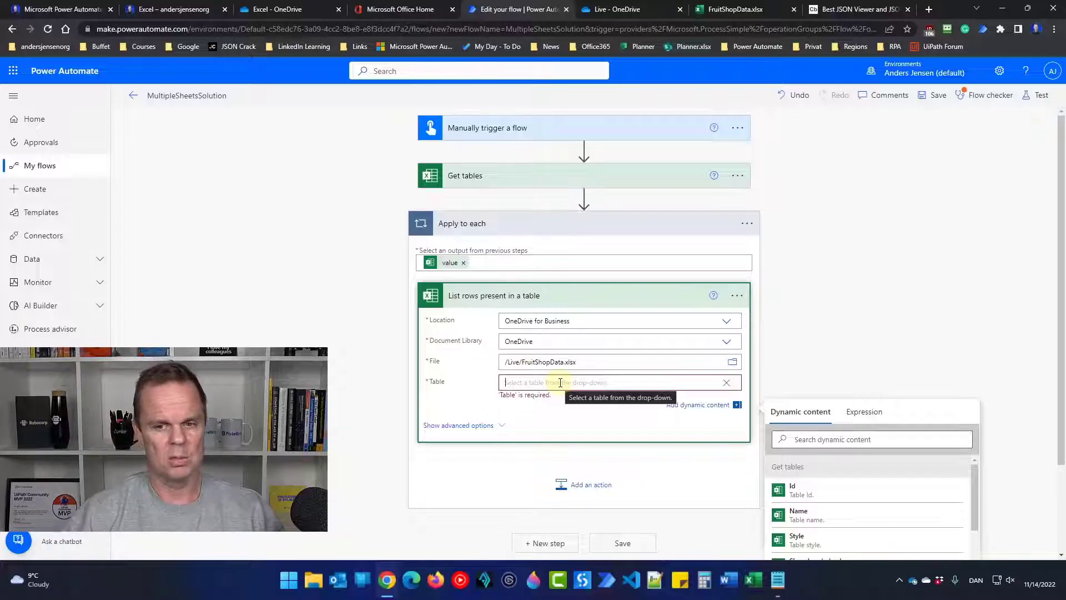
click(857, 412)
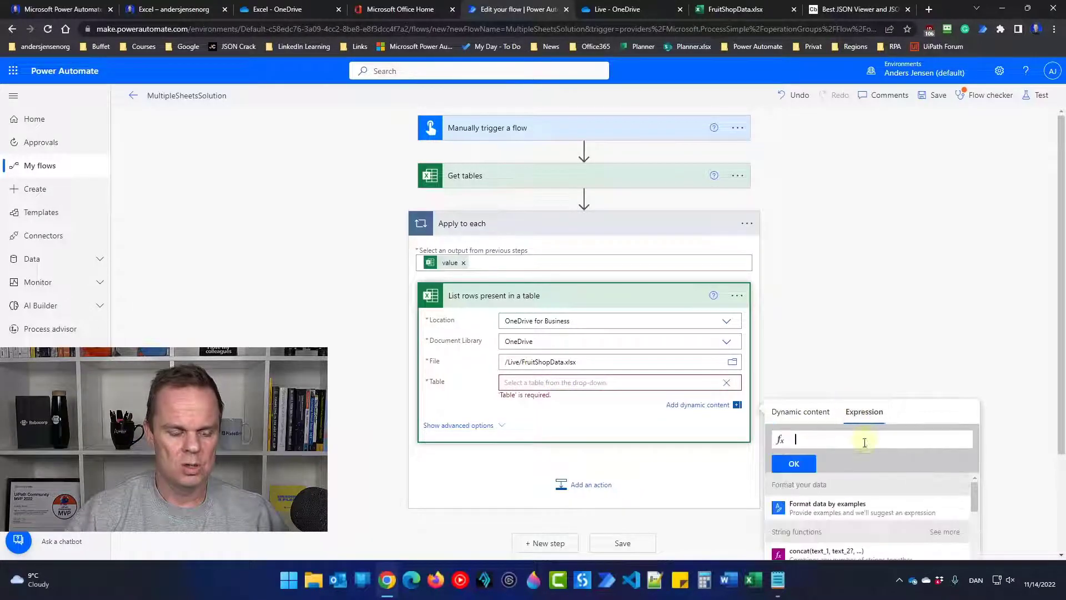
click(861, 445)
text(items('Apply_to_each')?['name'])
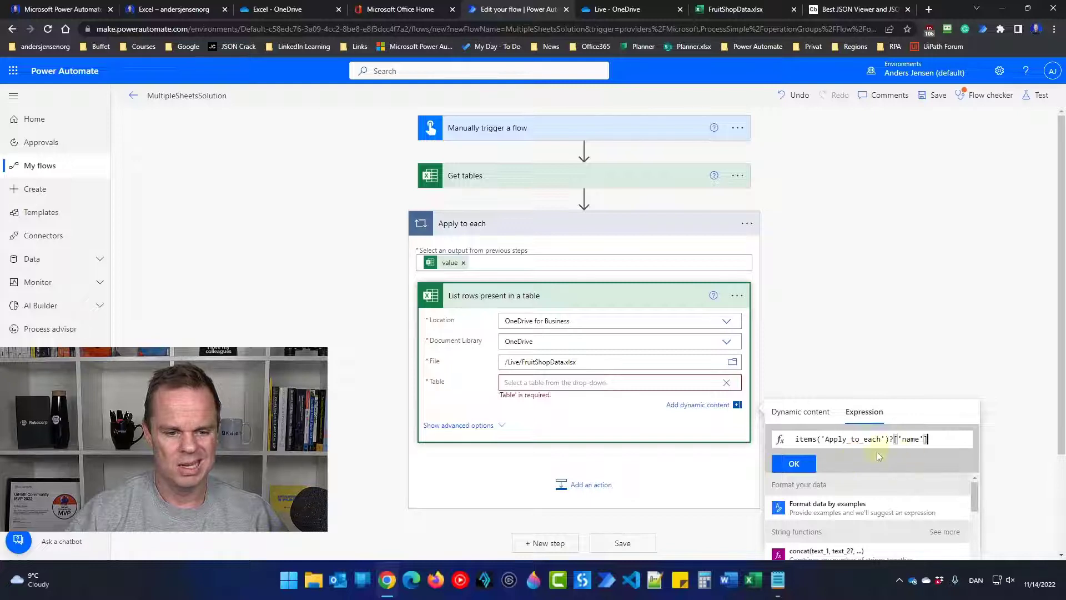
click(795, 463)
click(639, 93)
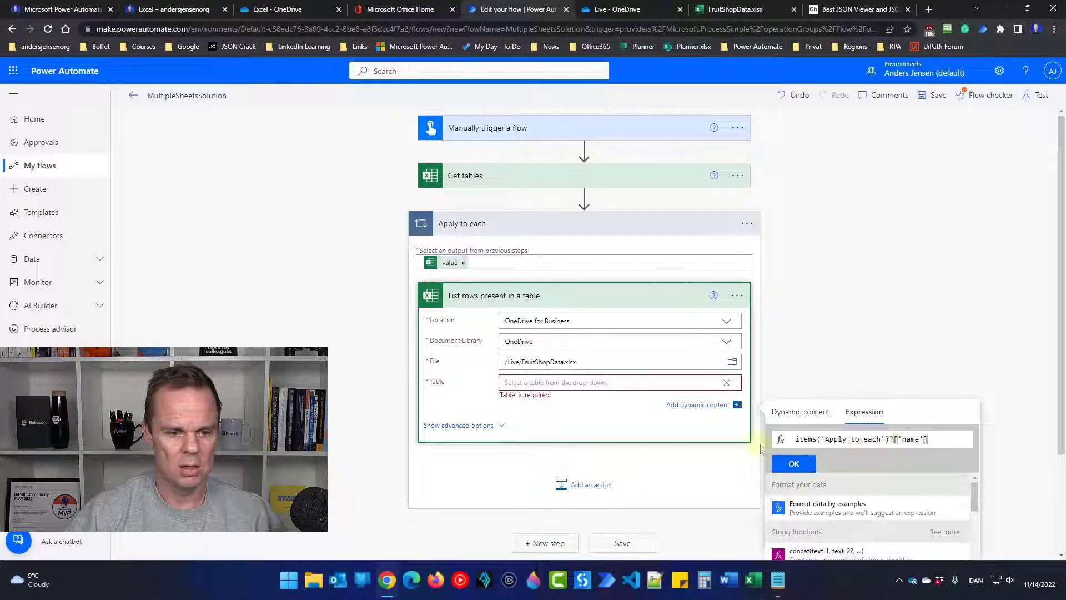
click(795, 463)
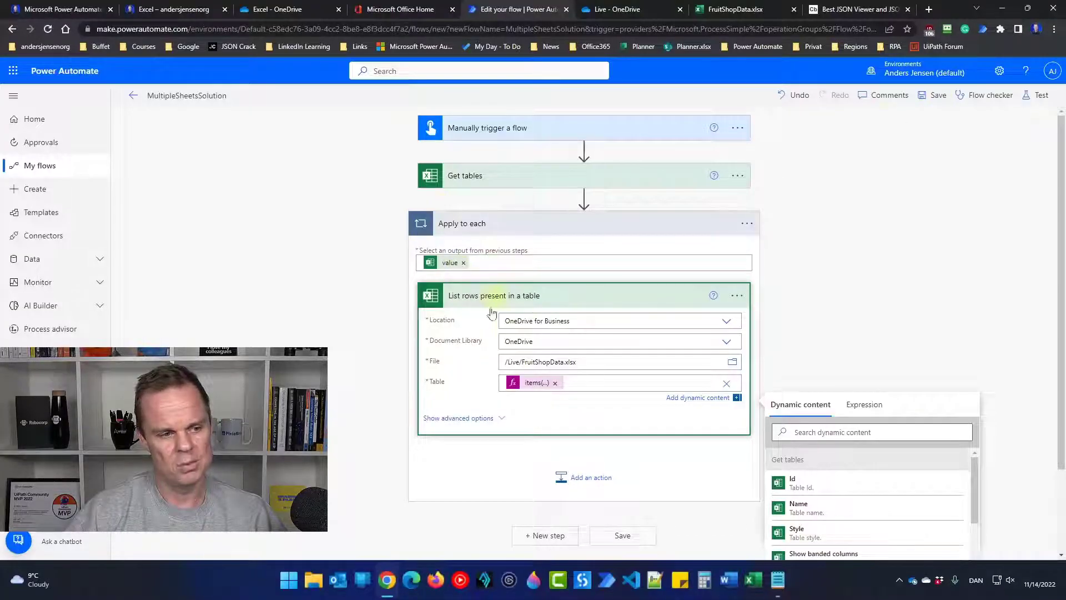
Save the flow with the List rows action and run it as a manual test
click(923, 99)
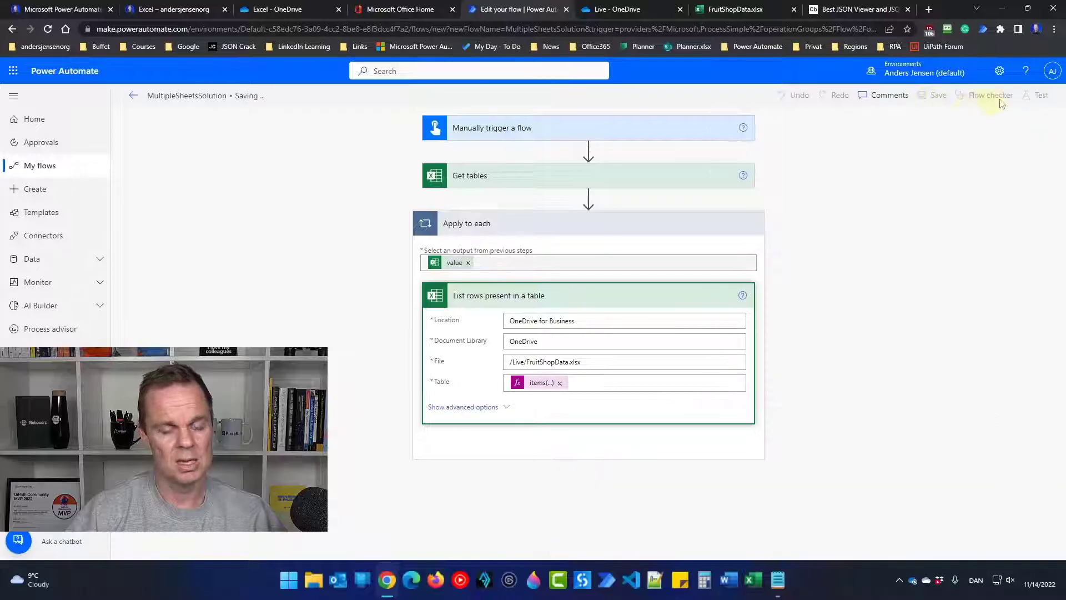
click(1037, 100)
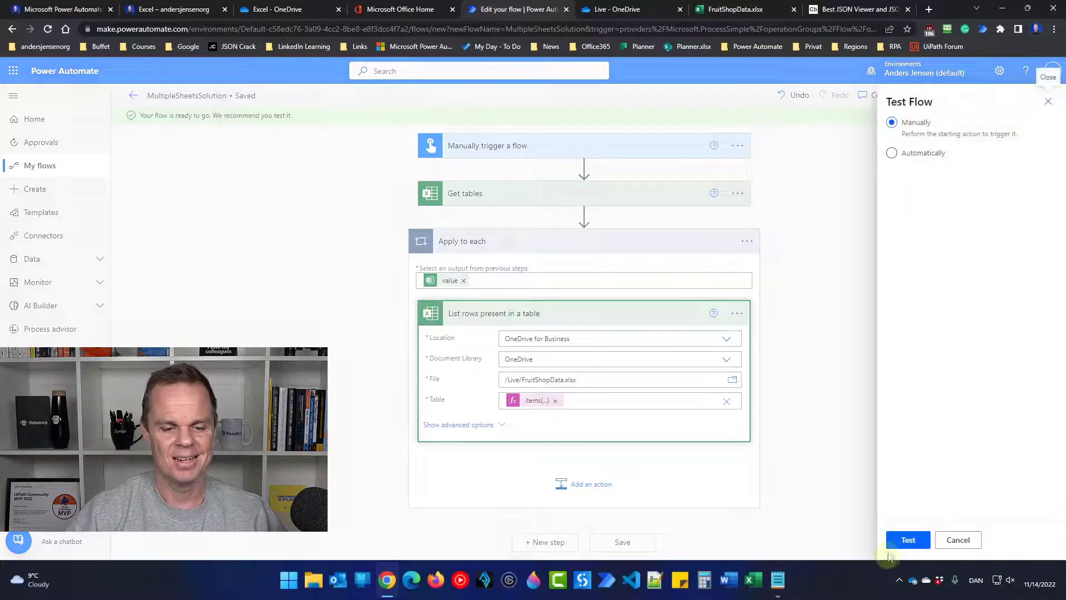
click(922, 540)
click(920, 540)
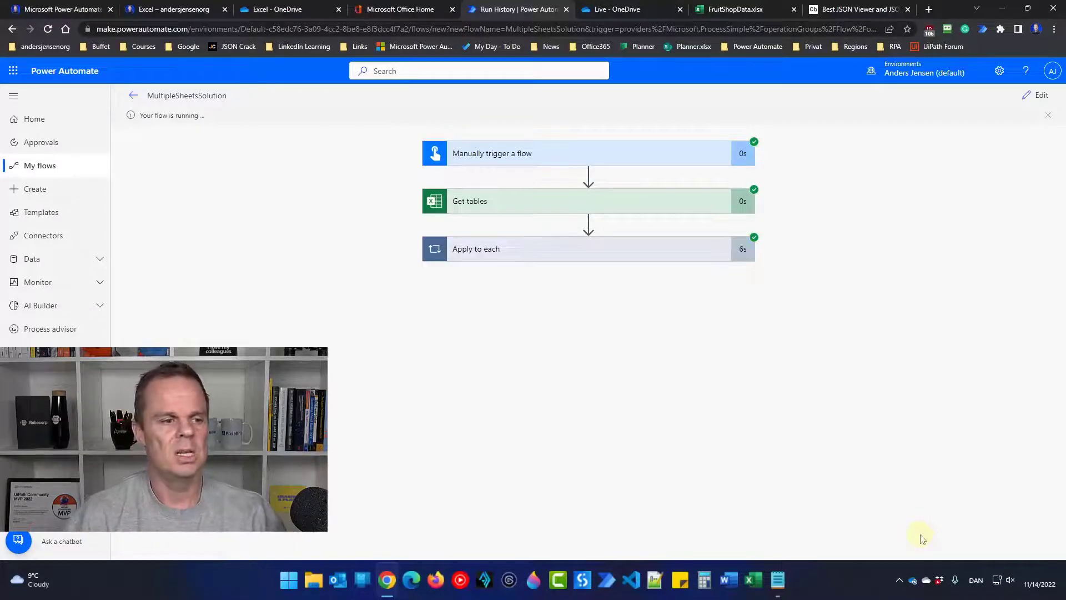
Expand Apply to each and List rows present in a table in the run and examine the first two iterations' inputs and outputs
click(607, 250)
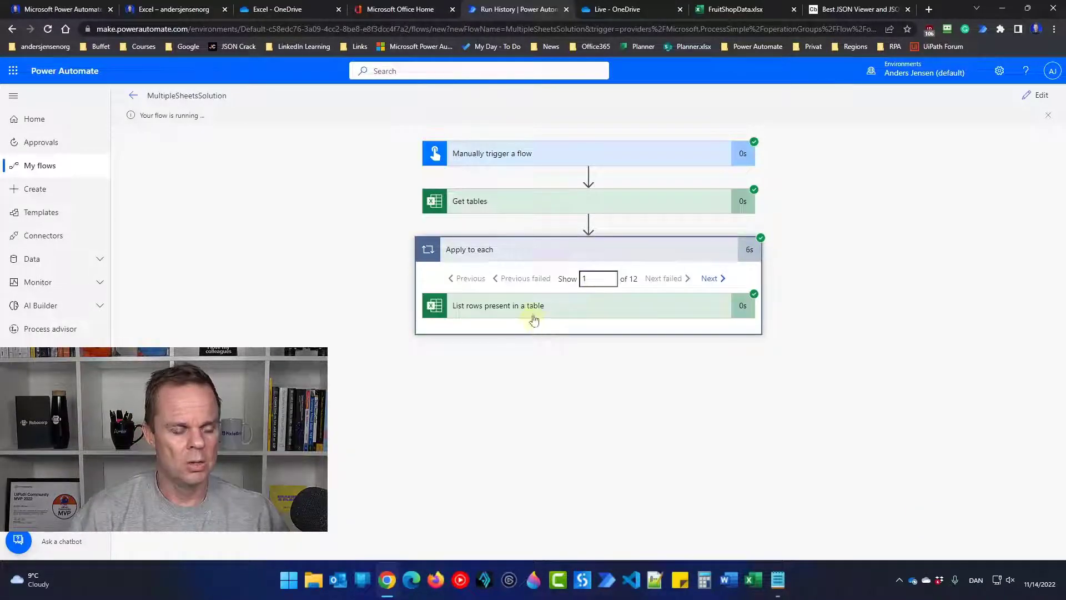
click(583, 312)
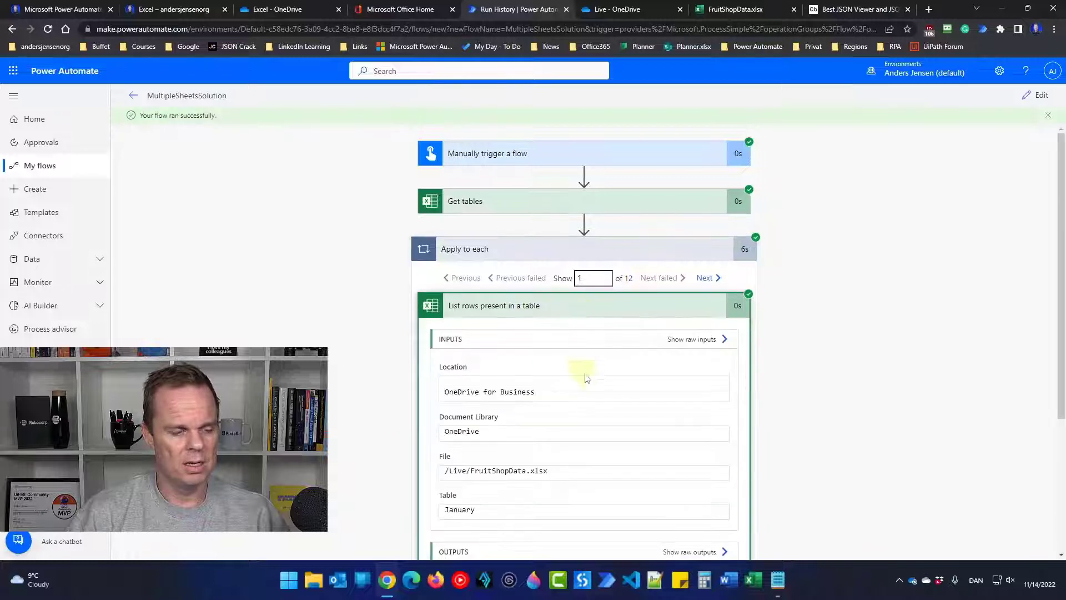
scroll(636, 412, down, 3)
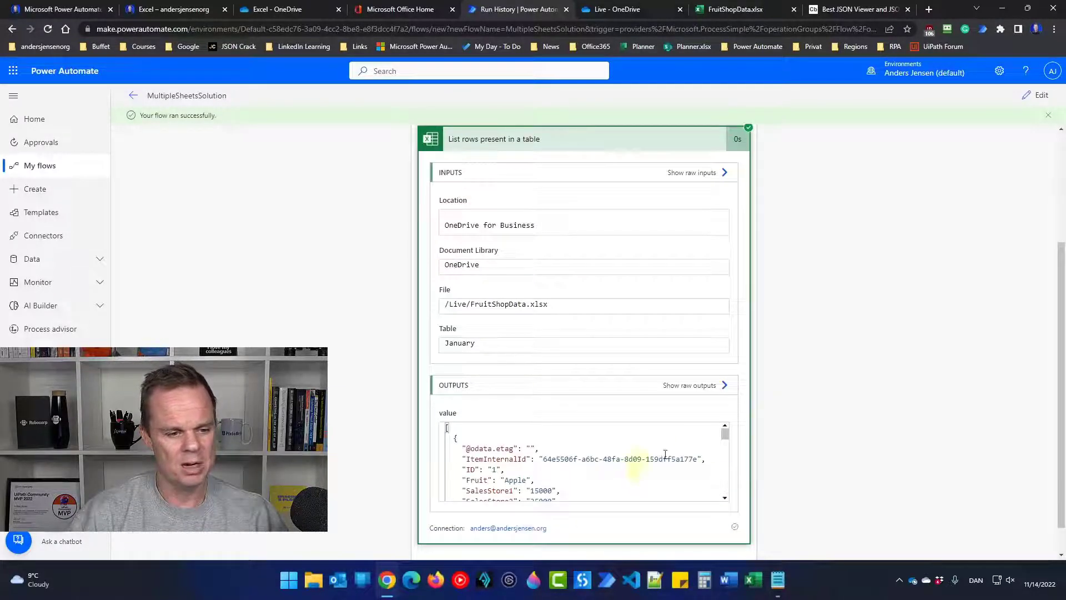
drag(725, 432, 730, 384)
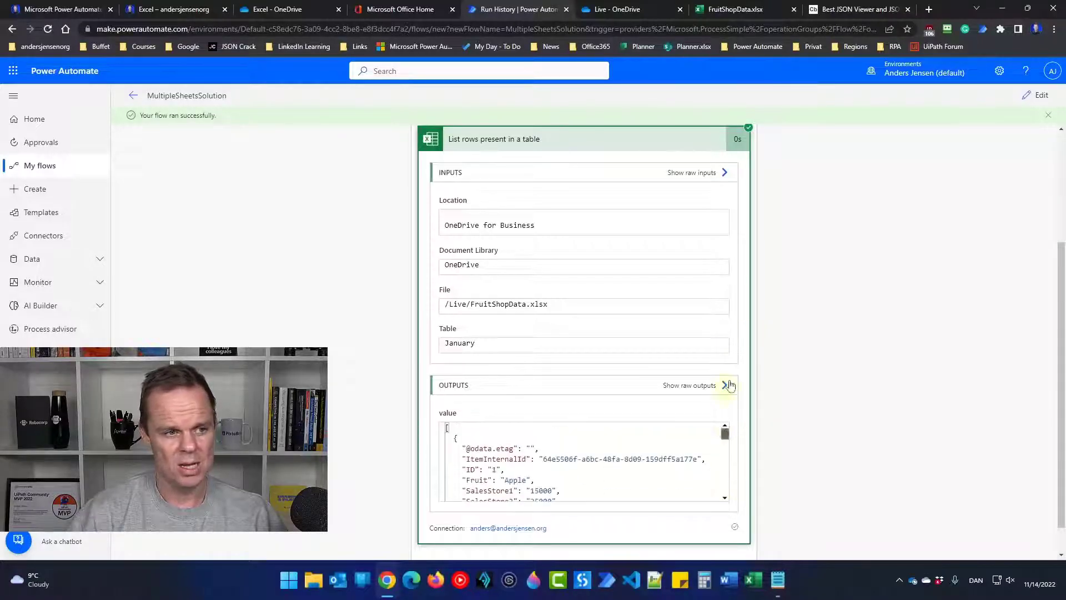
scroll(744, 356, up, 2)
click(705, 224)
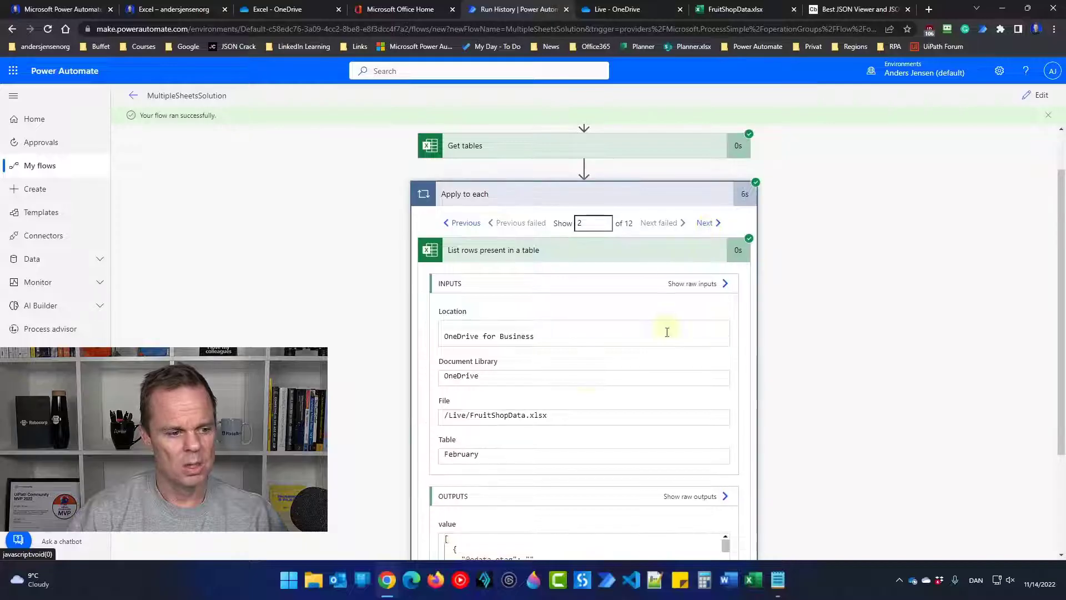
scroll(601, 446, down, 3)
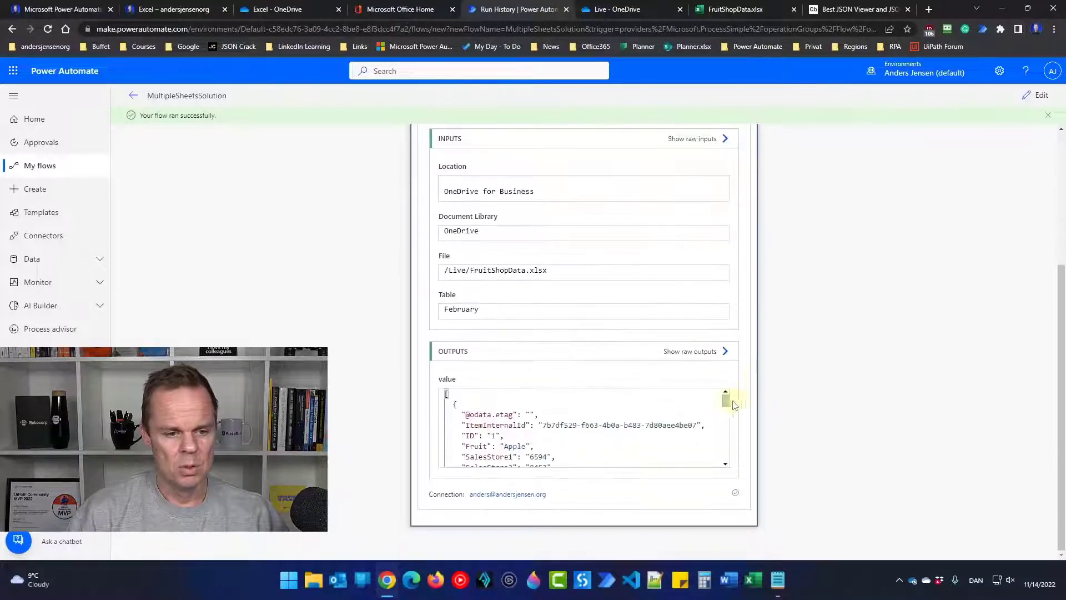
drag(727, 404, 739, 465)
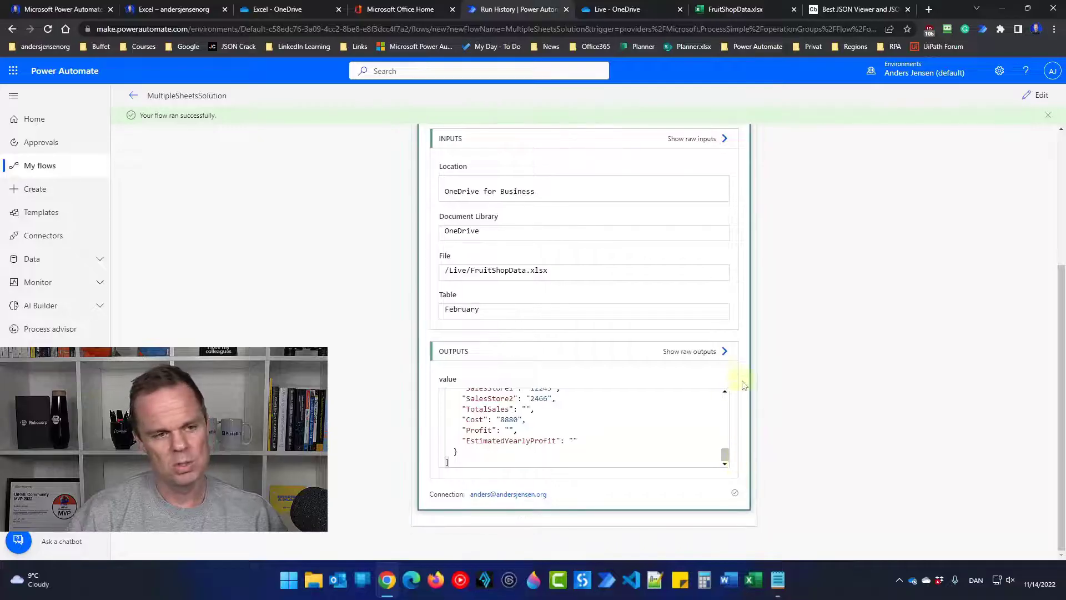
scroll(522, 168, up, 4)
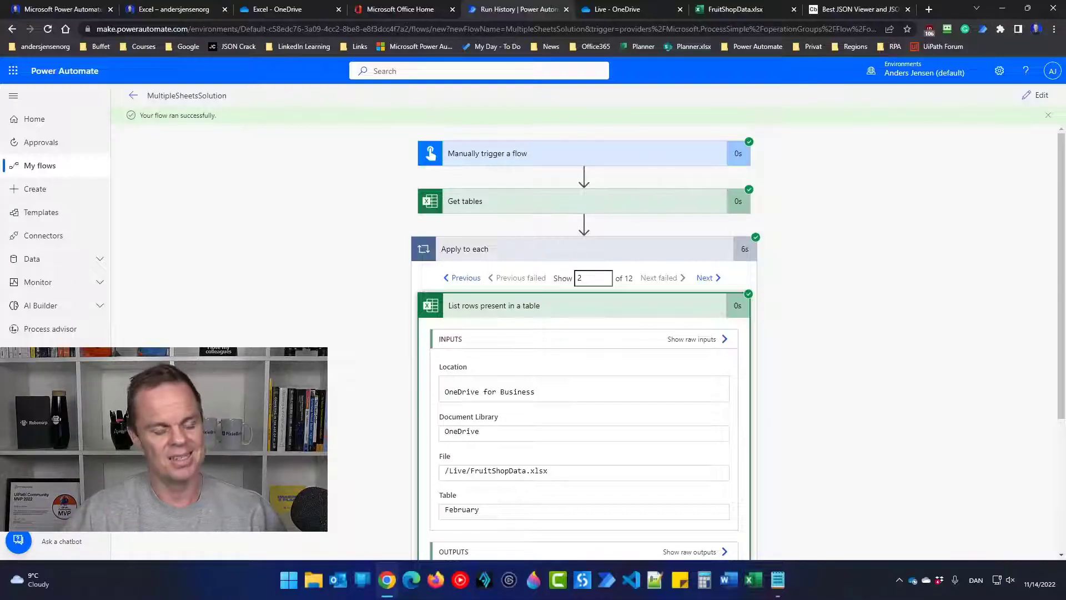
Return to editing the flow and rename the Apply to each loop as Apply to each table
click(1035, 98)
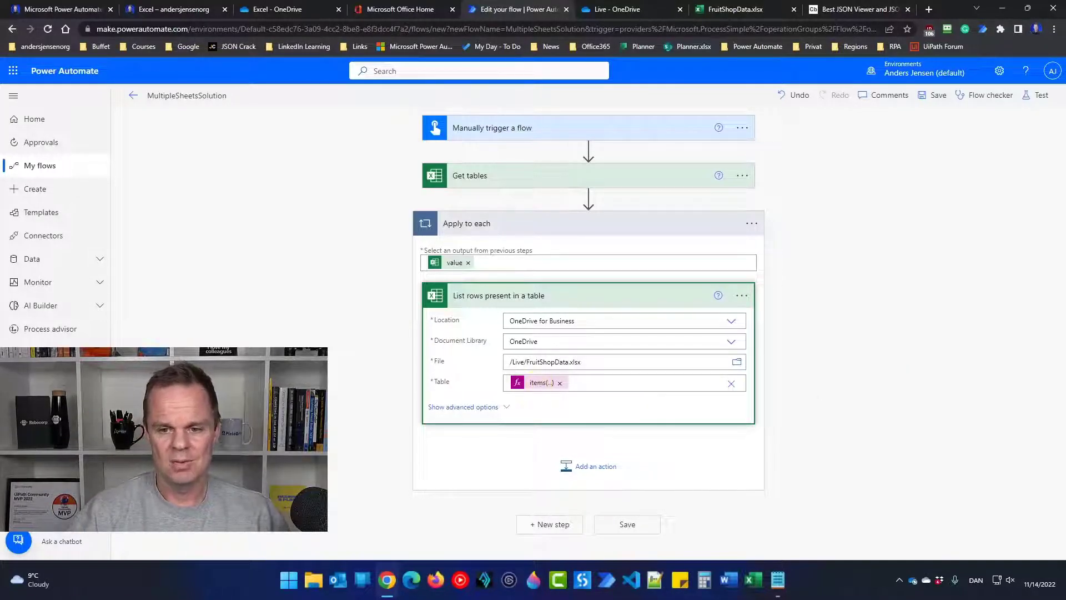
click(751, 223)
click(805, 262)
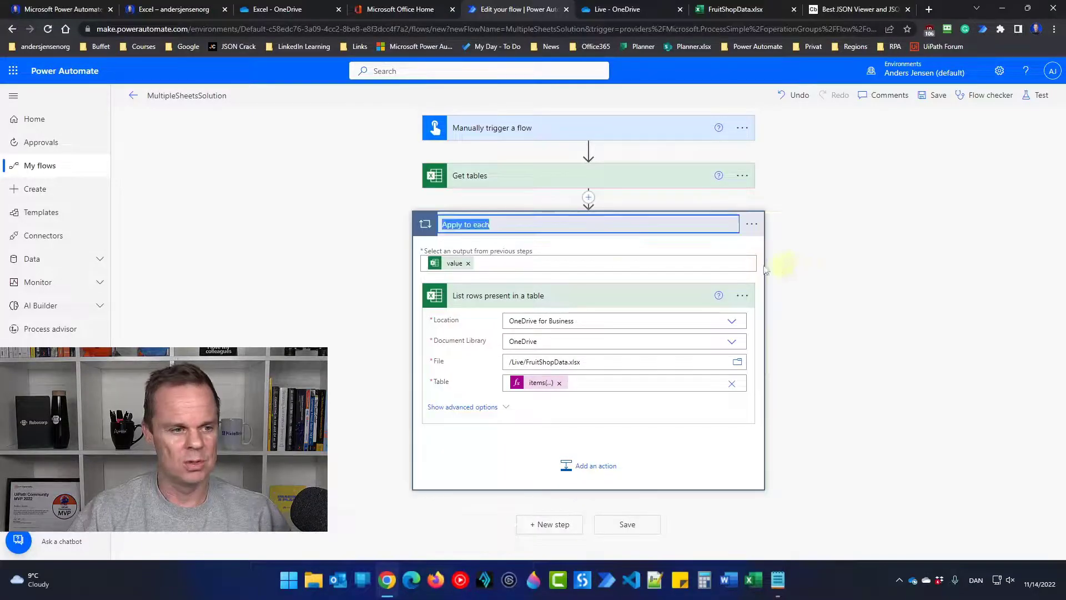
click(543, 225)
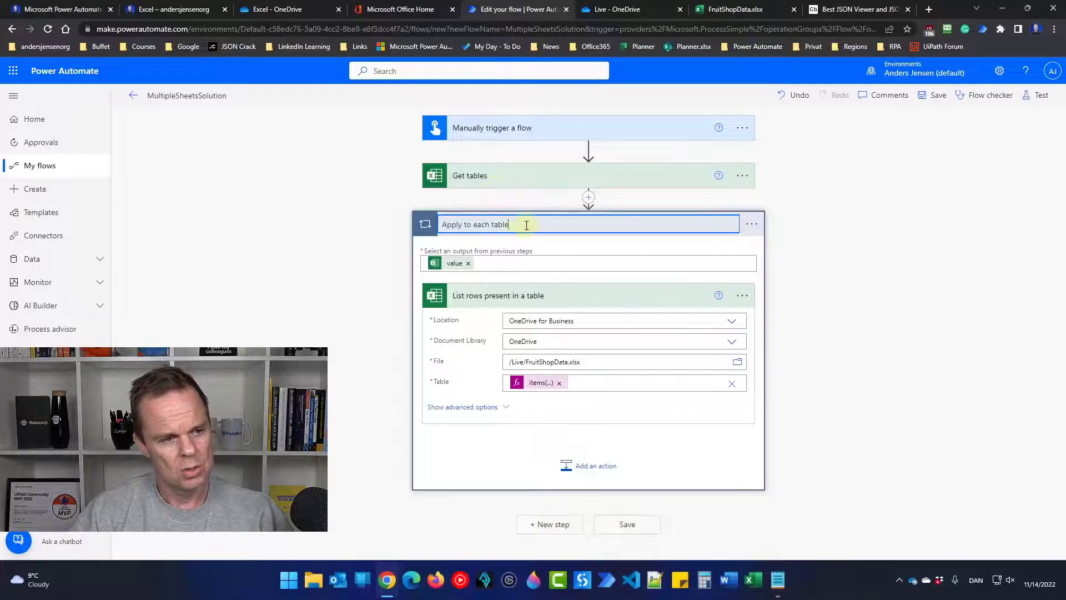
Change the Table expression of List rows present in a table to items('Apply_to_each_table')?['name'] and copy it
click(535, 382)
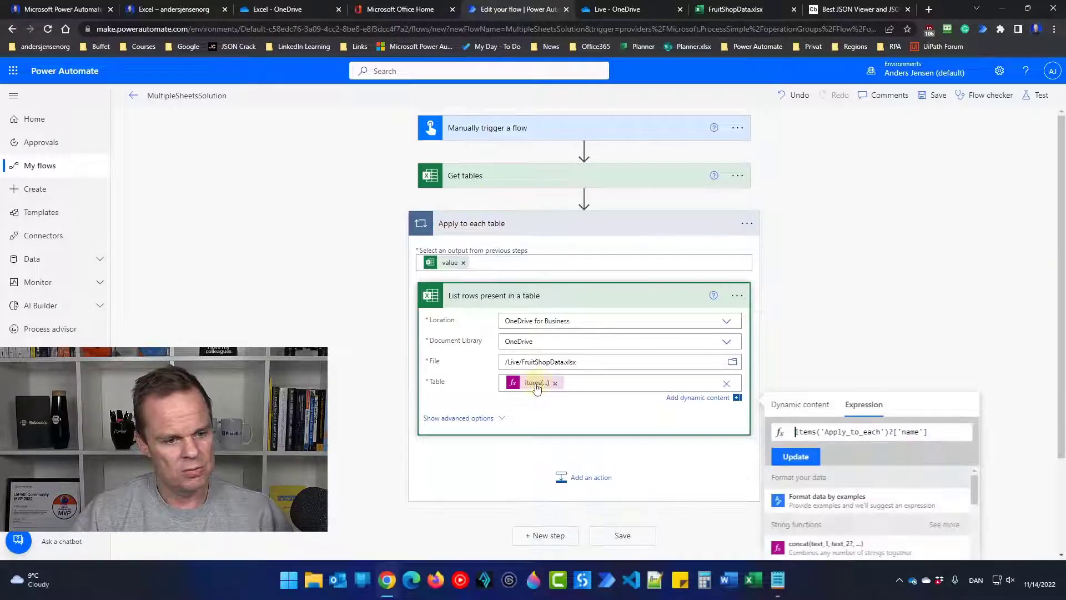
click(885, 432)
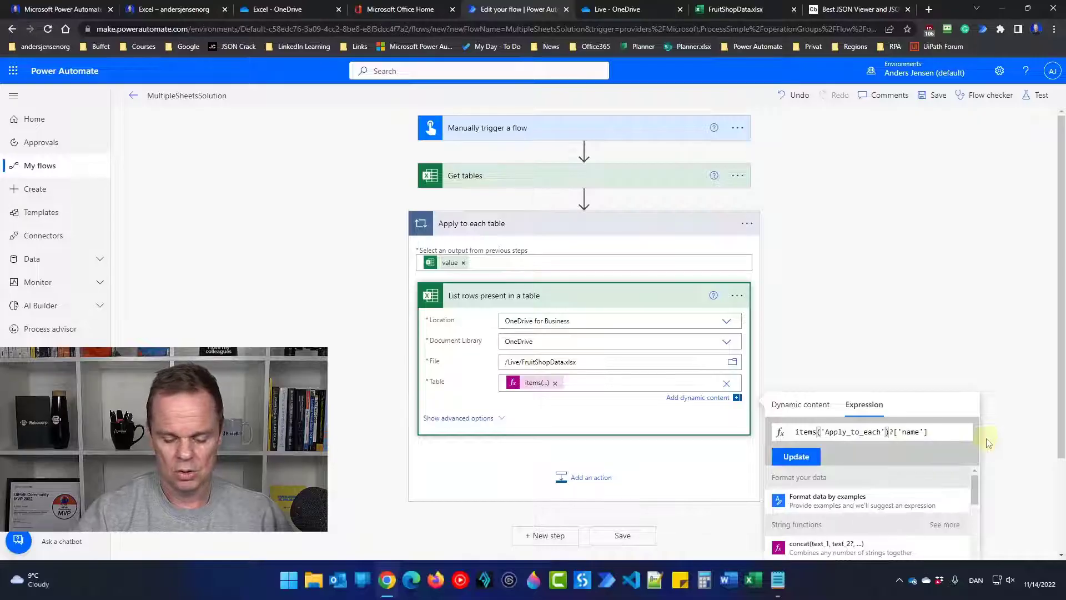
text(_tabl)
text(e)
key(ctrl+a)
key(ctrl+c)
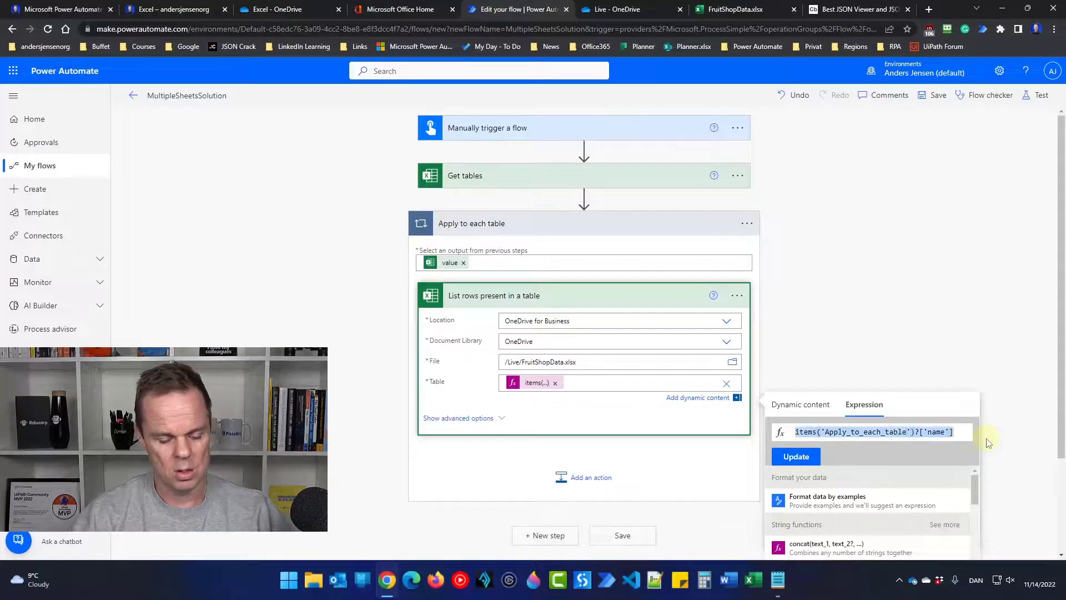
click(798, 455)
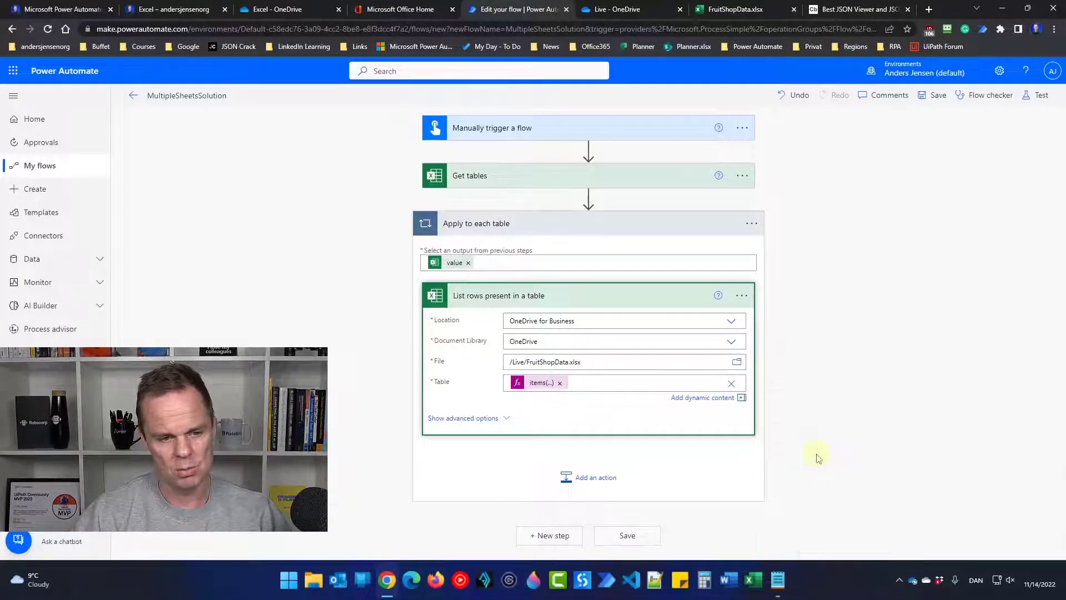
Remove the Table expression and try to re-enter it from the copied items('Apply_to_each_table')?['name']
click(560, 382)
click(884, 415)
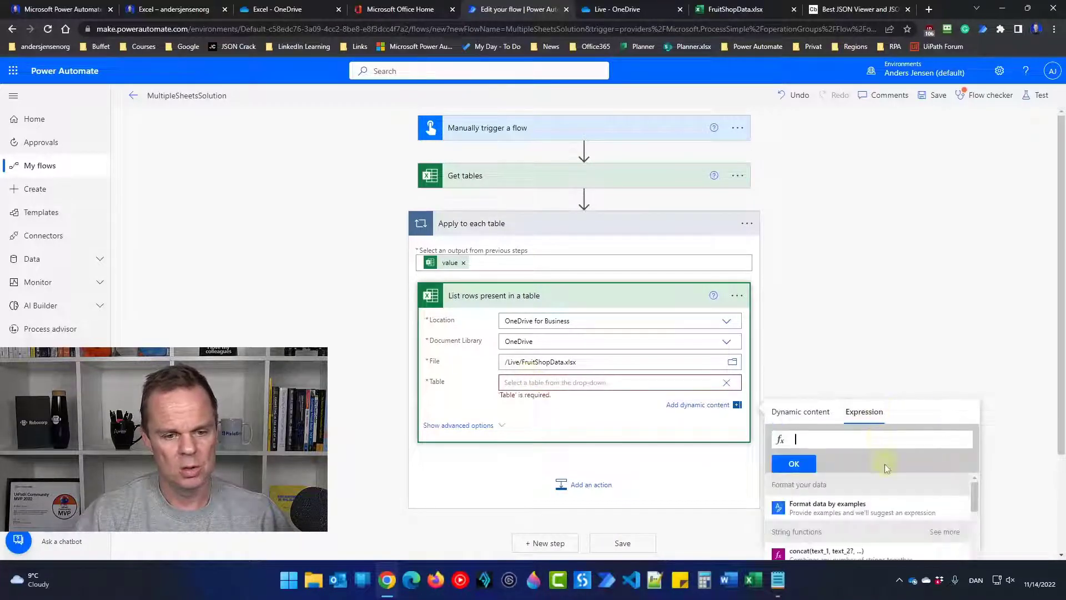
key(ctrl+v)
click(805, 465)
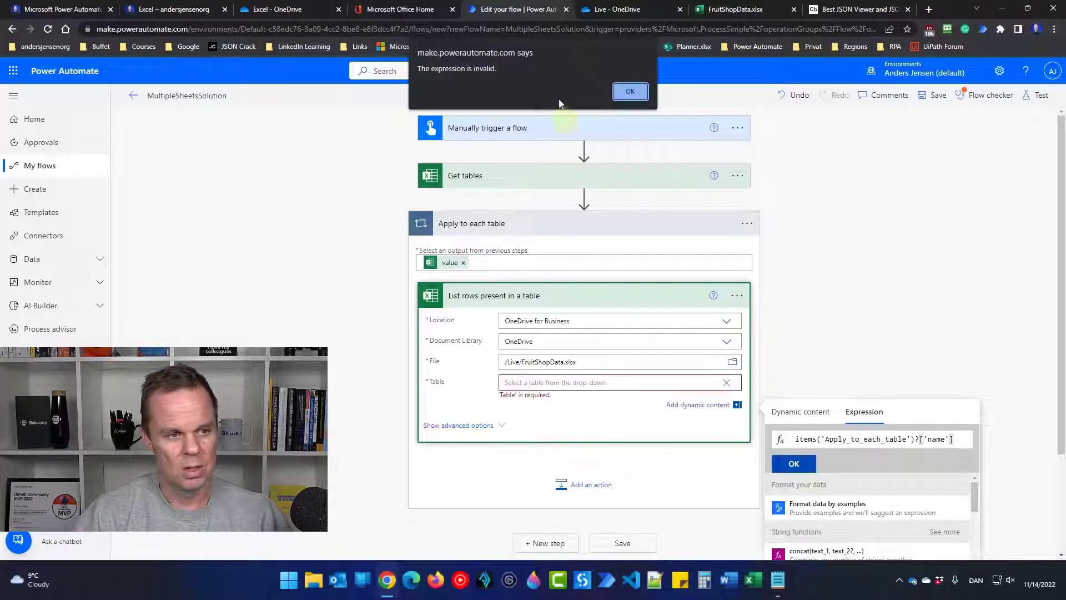
Set the Table of List rows present in a table to the expression items('Apply_to_each_table')?['name']
key(Return)
click(798, 465)
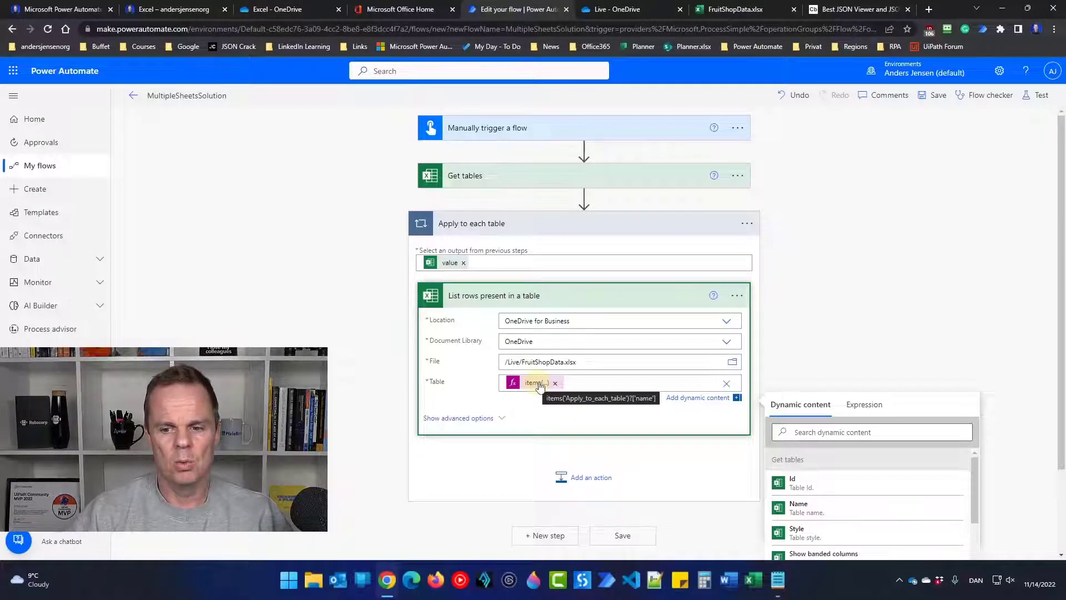
scroll(643, 390, down, 1)
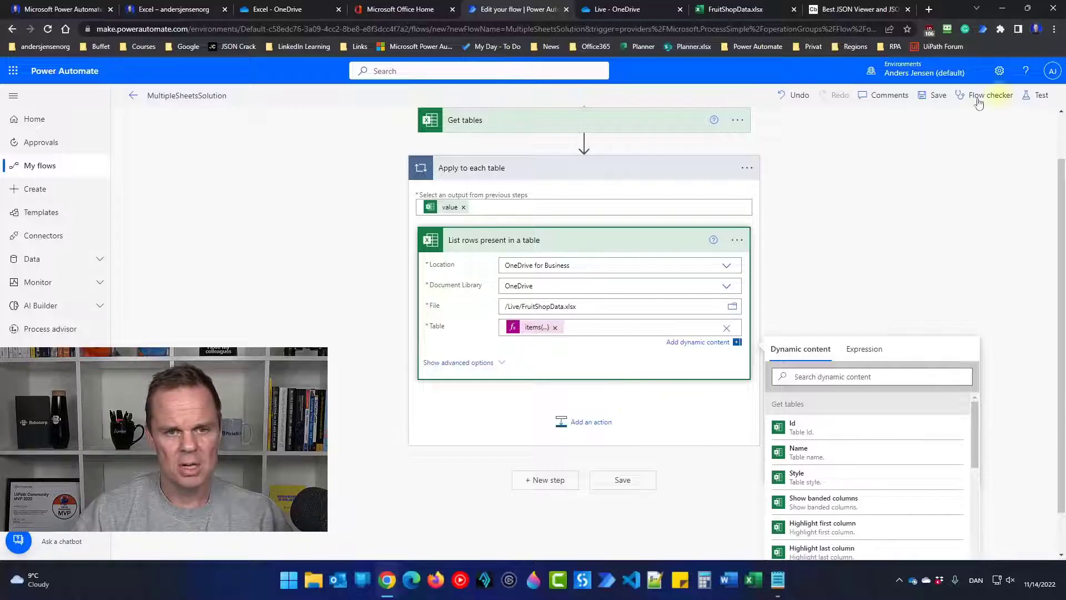
Save the flow and run it as a manual test
click(936, 95)
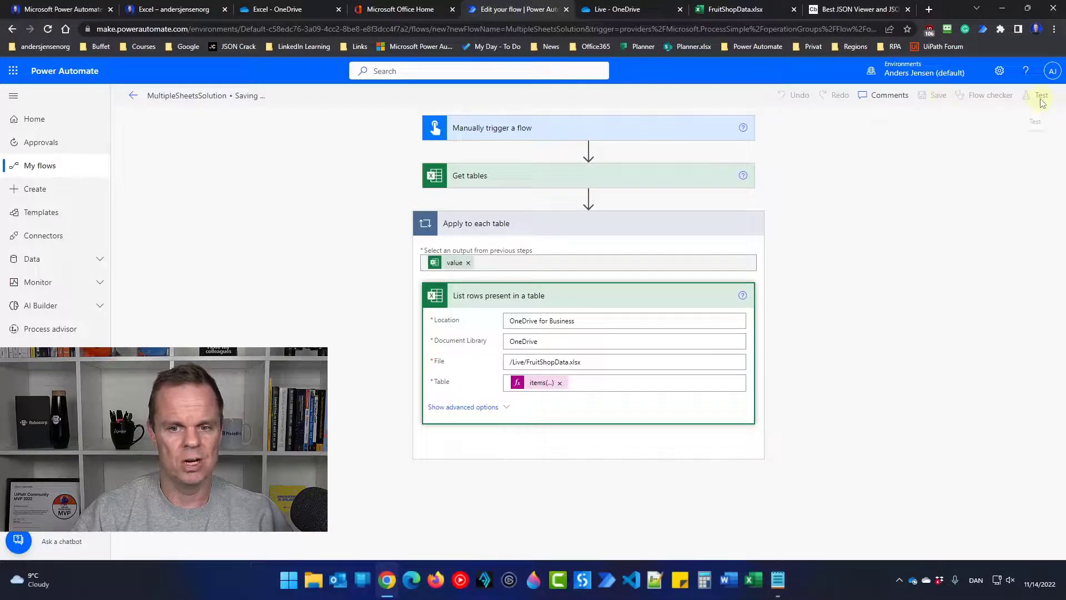
click(1041, 96)
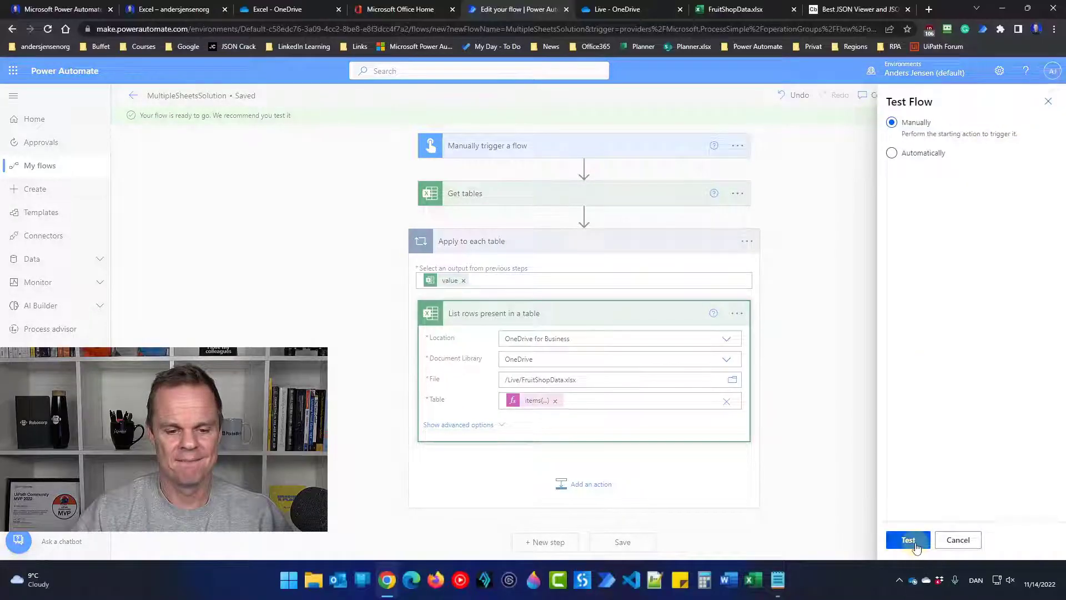
click(915, 547)
click(913, 542)
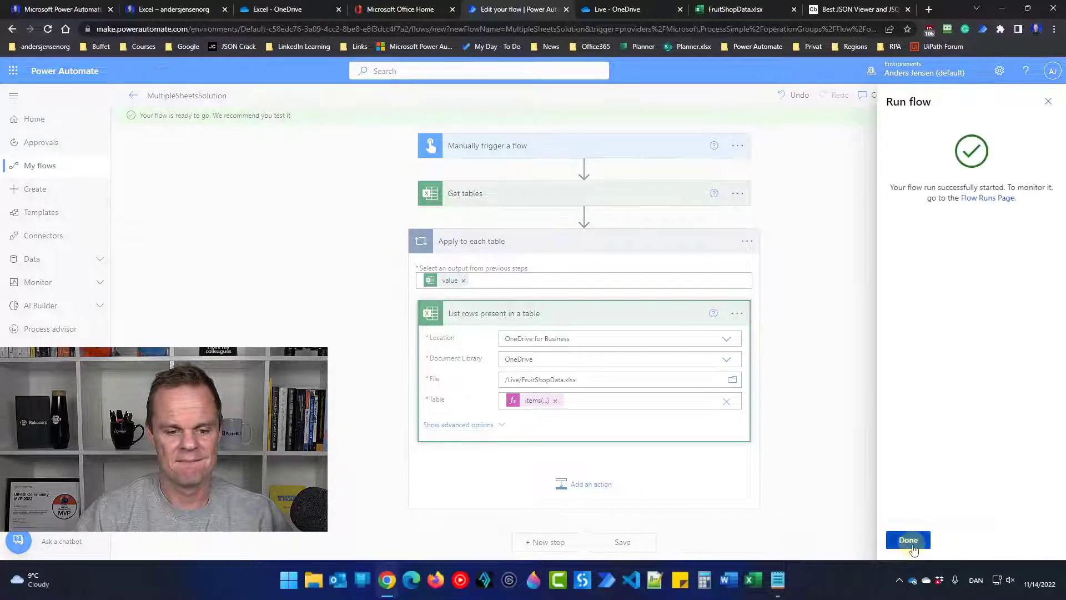
click(911, 541)
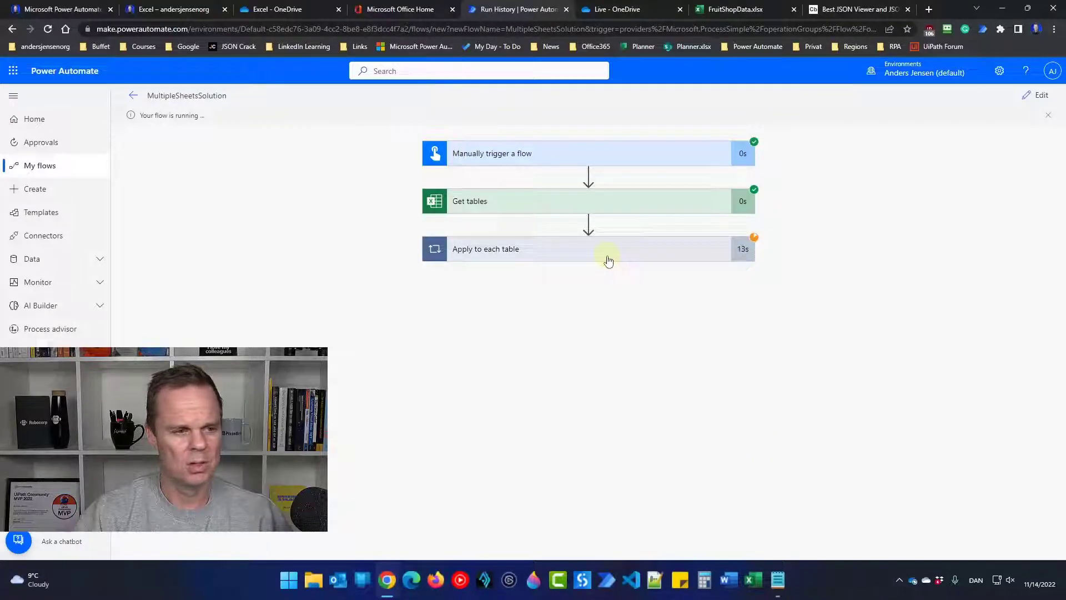
Examine the inputs of List rows present in a table for the first iteration of Apply to each table
click(609, 260)
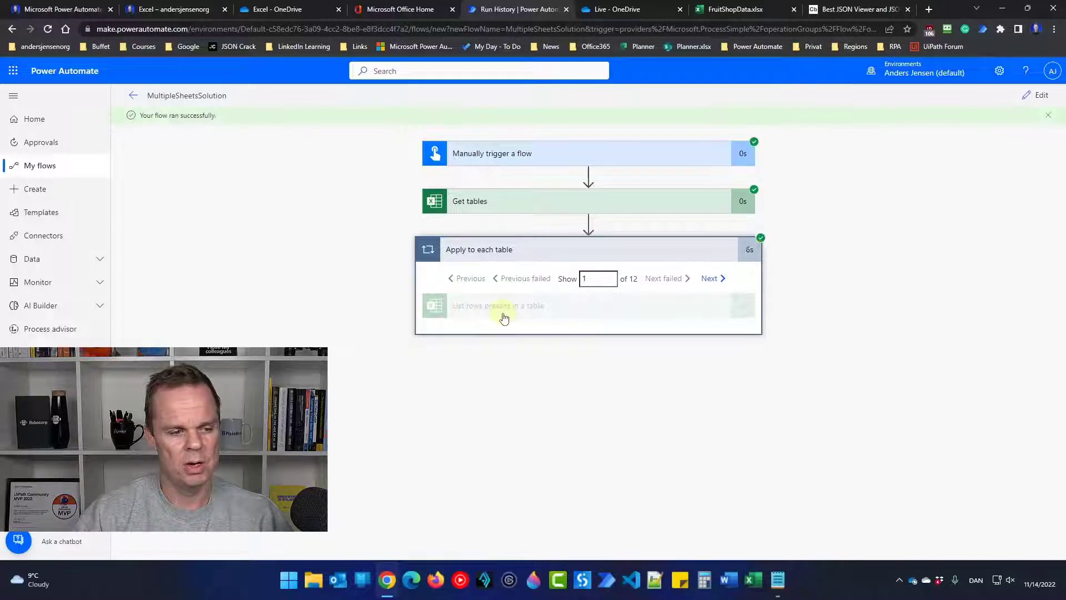
click(504, 311)
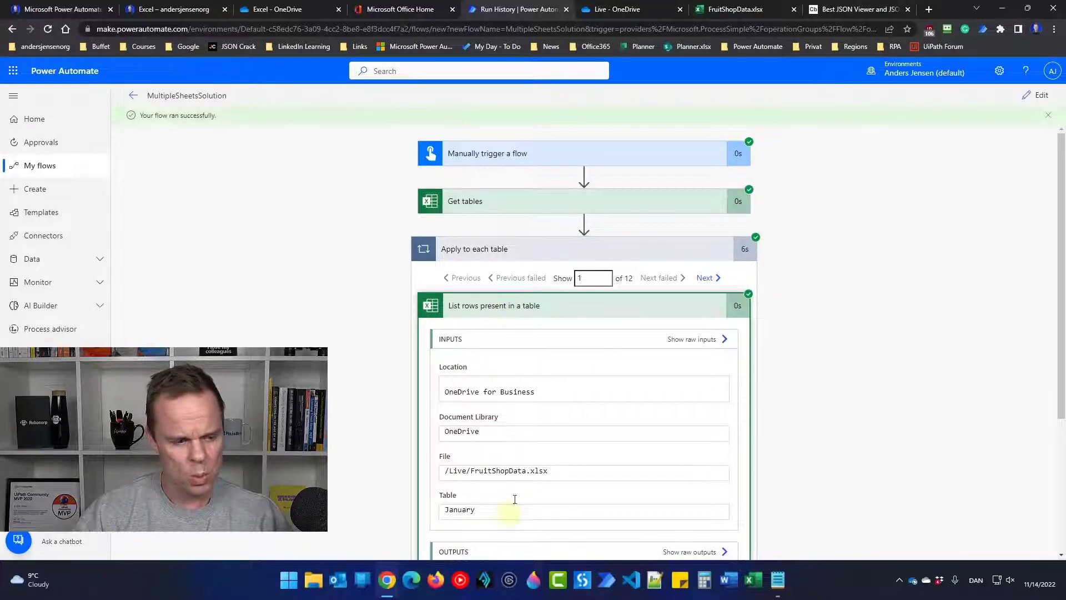
scroll(509, 336, down, 1)
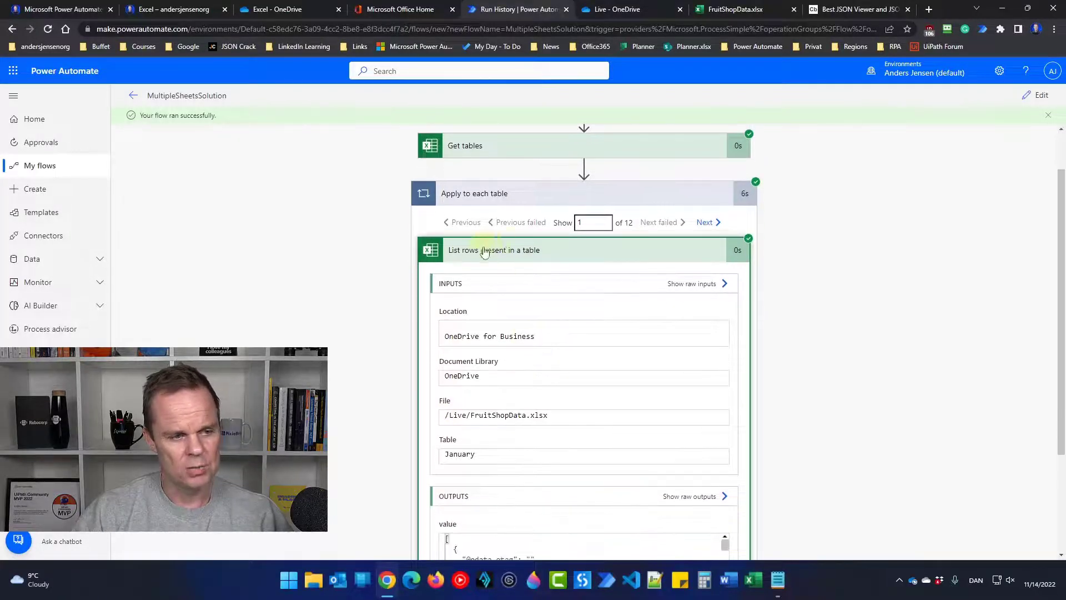
click(499, 252)
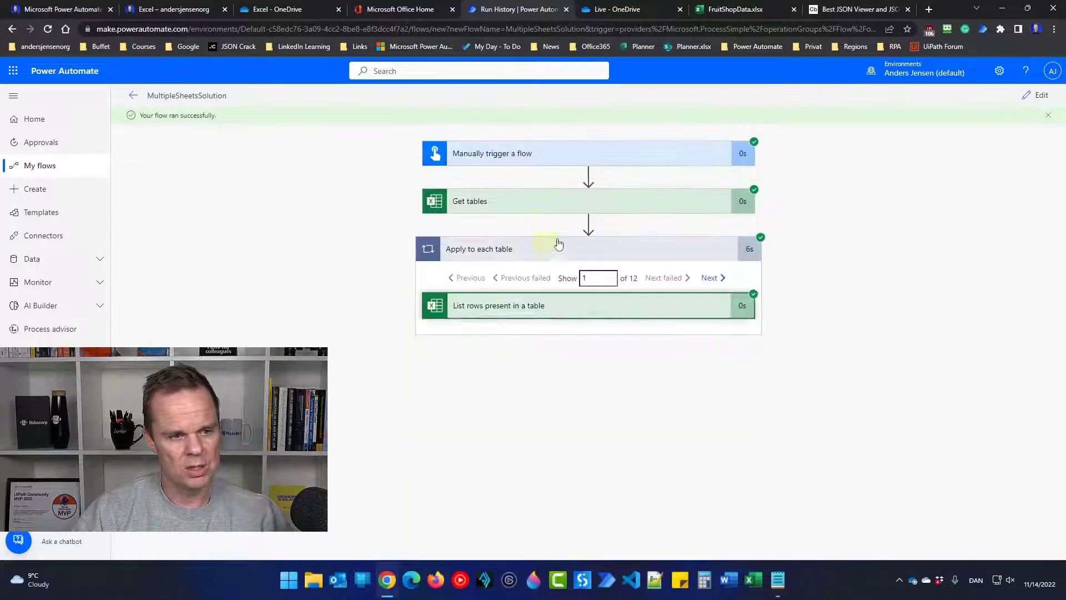
click(478, 304)
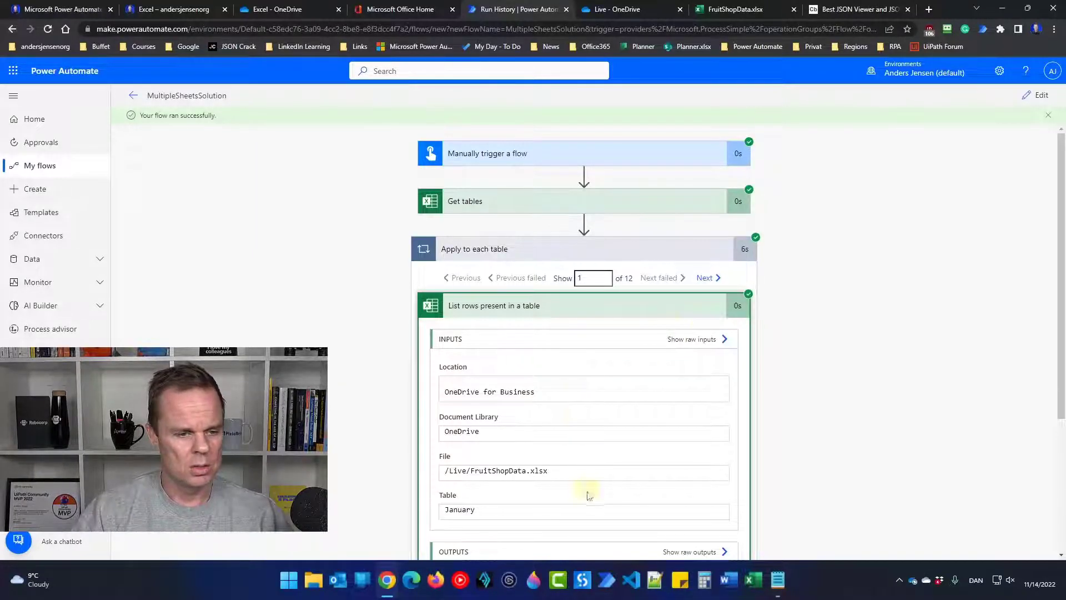
Return to editing the flow and add an Apply to each control after List rows present in a table, inside Apply to each table
click(1037, 96)
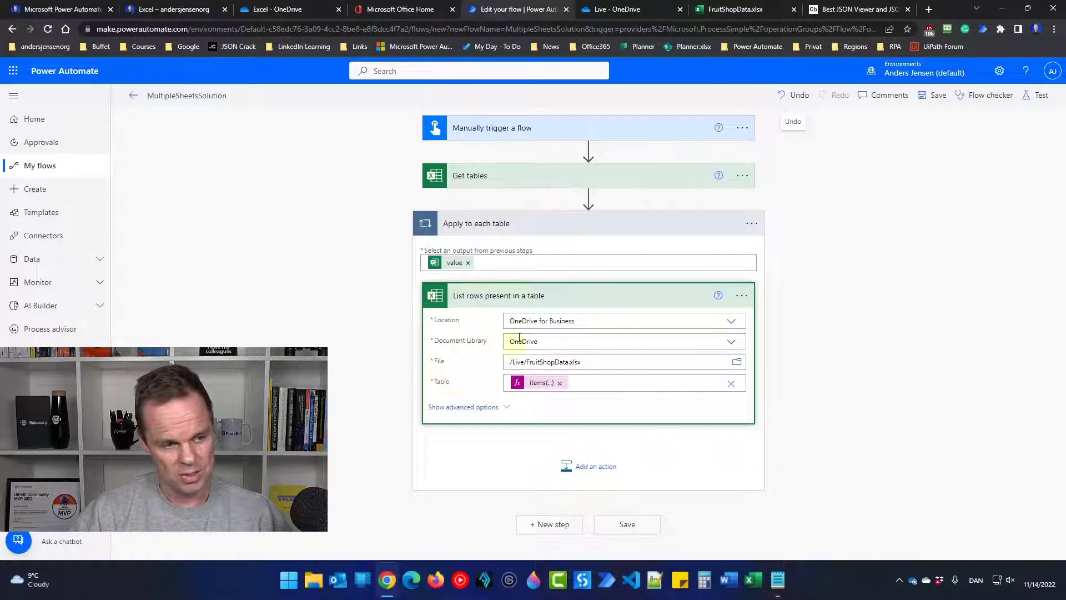
click(588, 466)
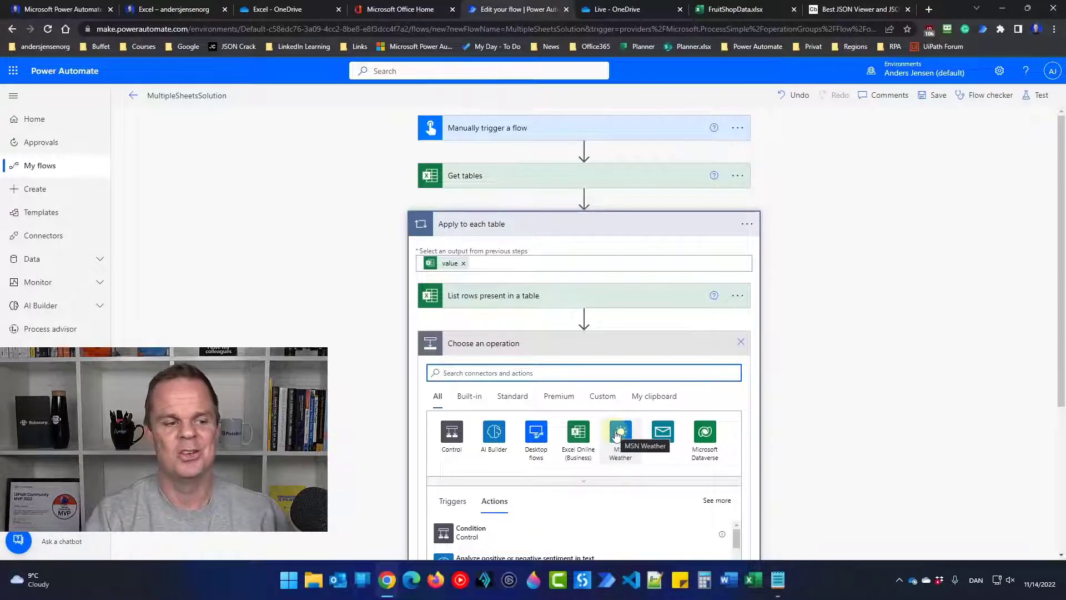
text(apply)
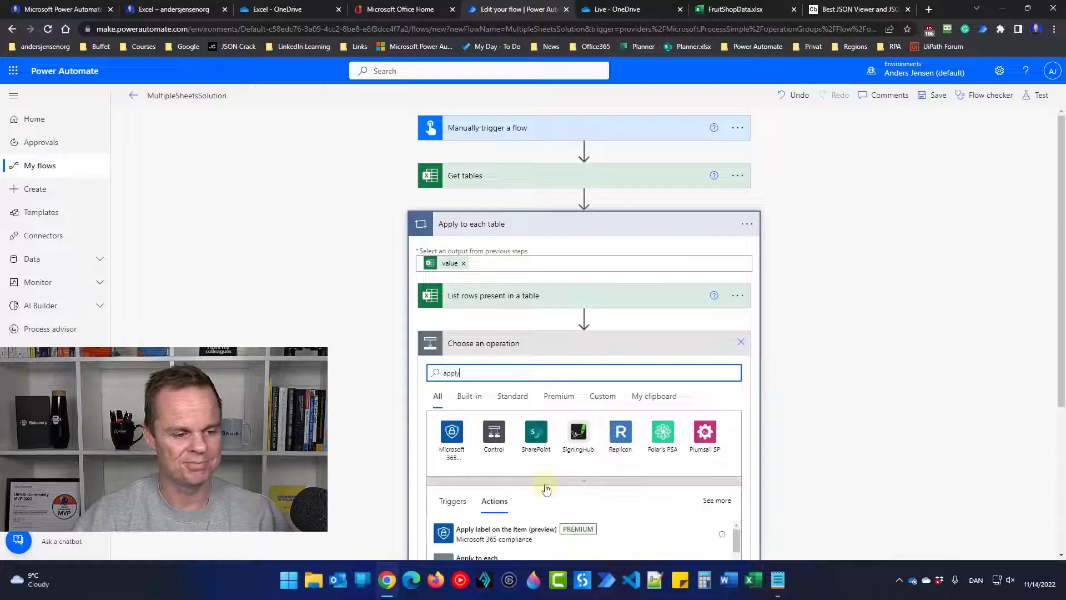
scroll(533, 488, down, 1)
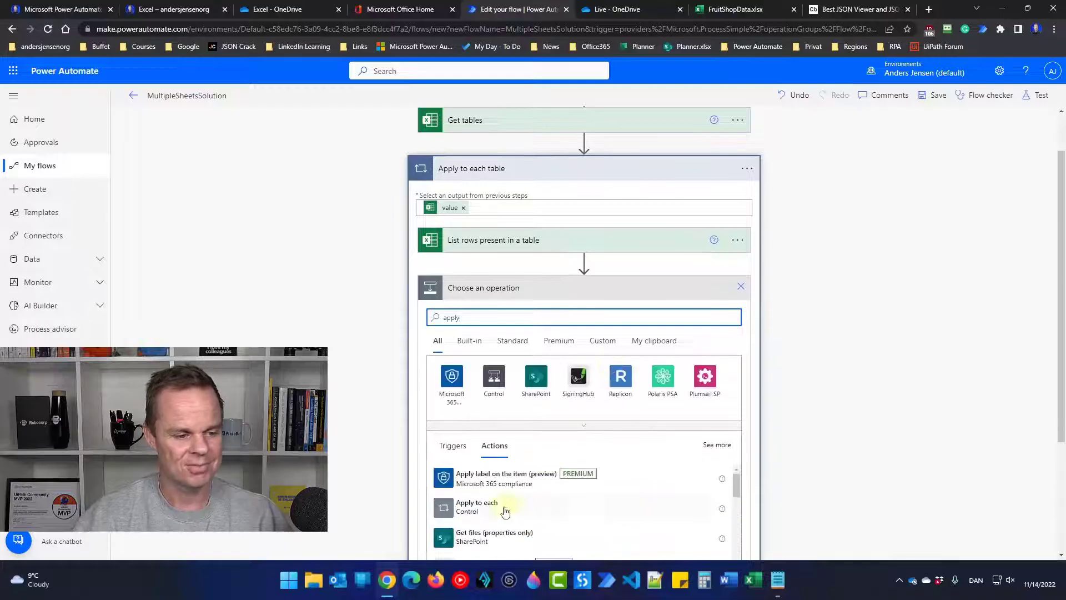
click(503, 509)
Rename the new inner loop to "Apply to each row"
click(737, 320)
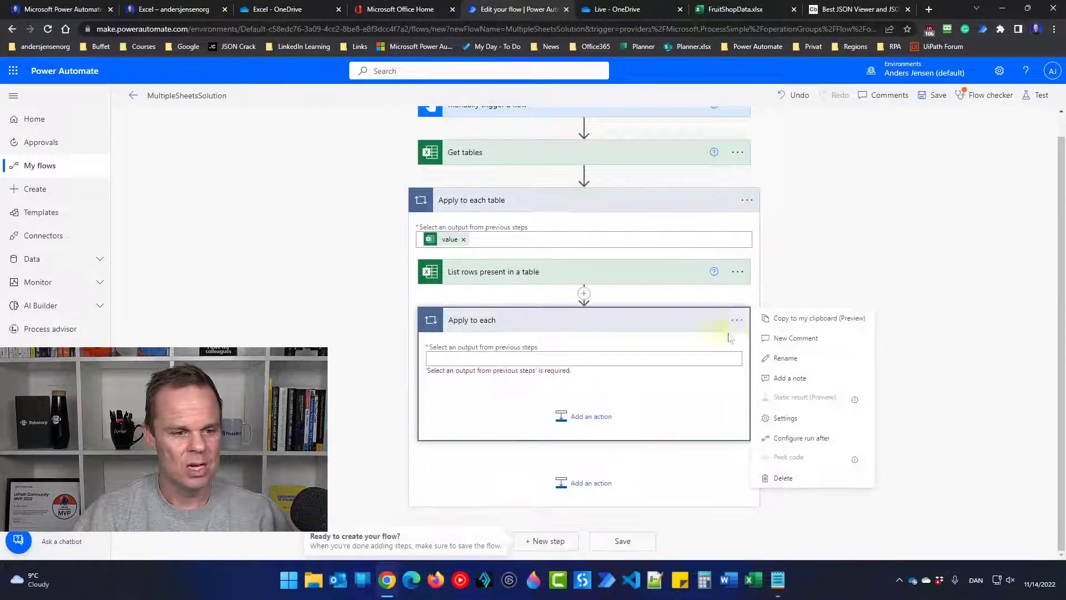
click(769, 357)
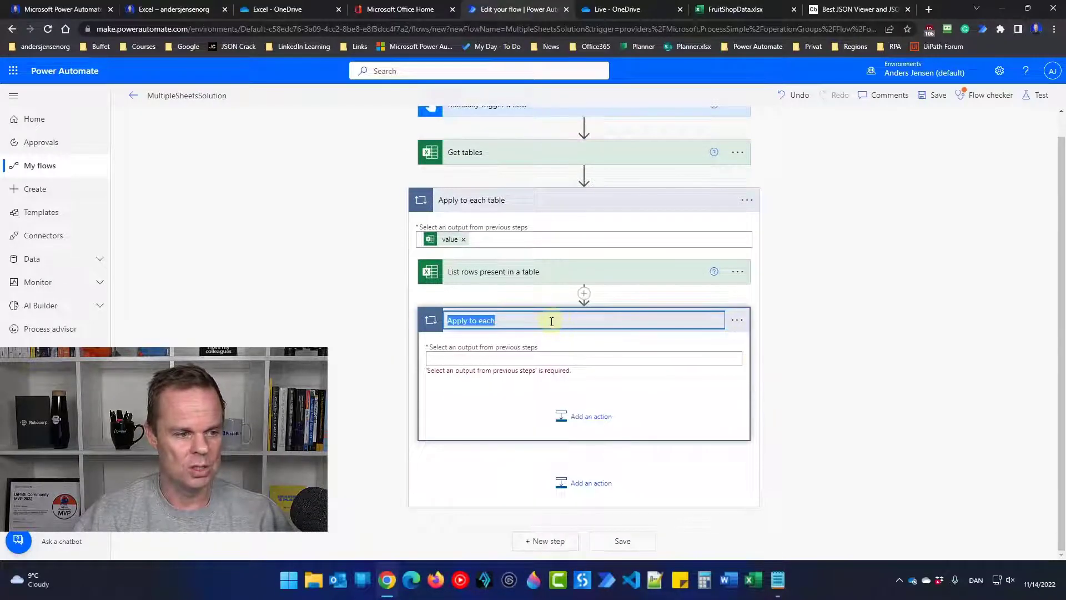
click(552, 321)
text(row)
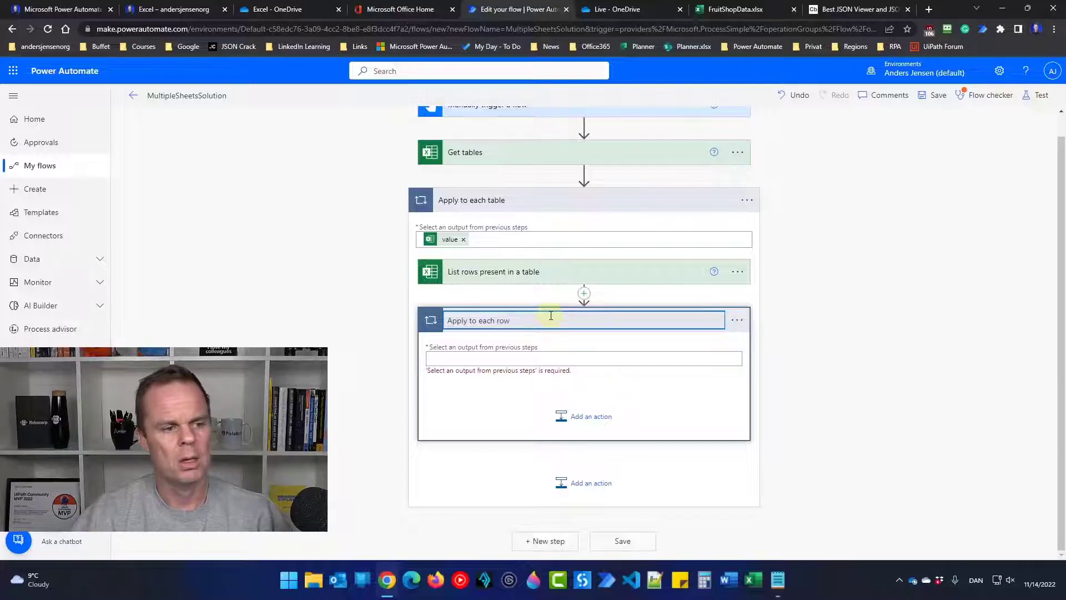
Use the value output of List rows present in a table as the input of Apply to each row
click(503, 358)
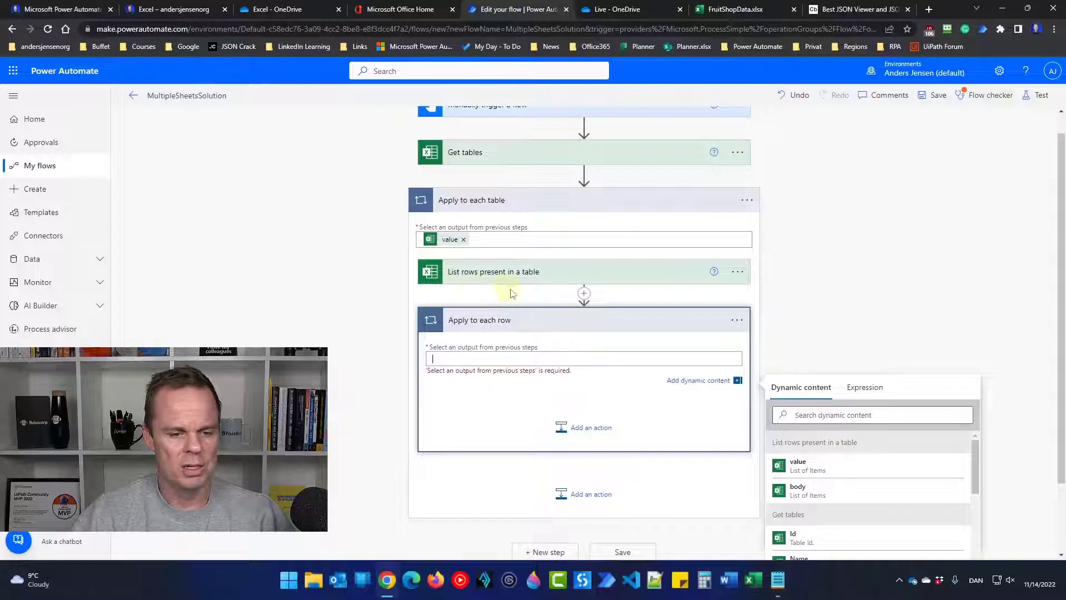
click(797, 463)
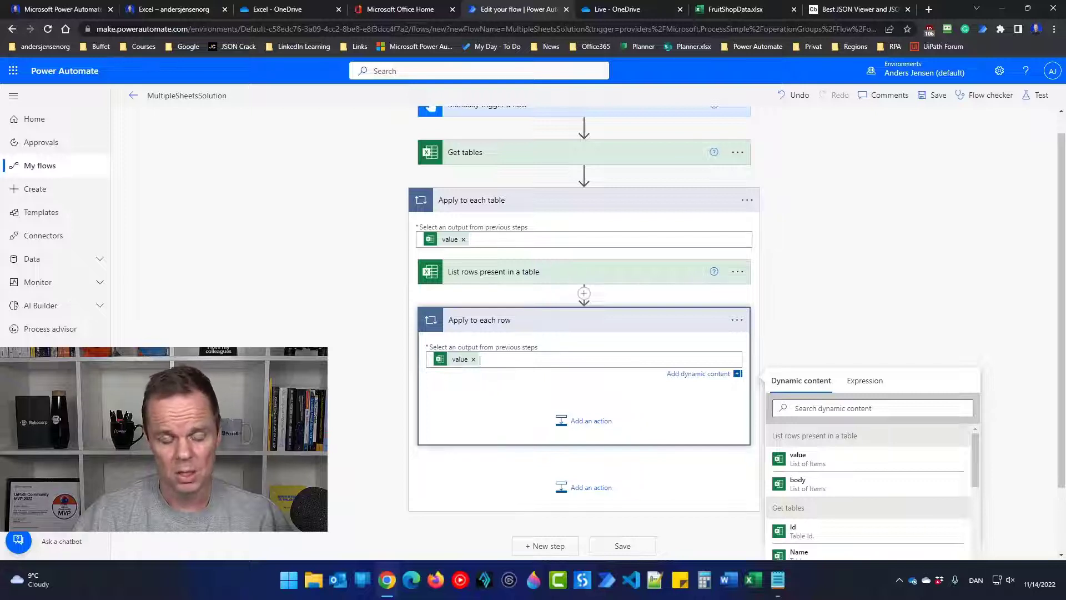
click(493, 417)
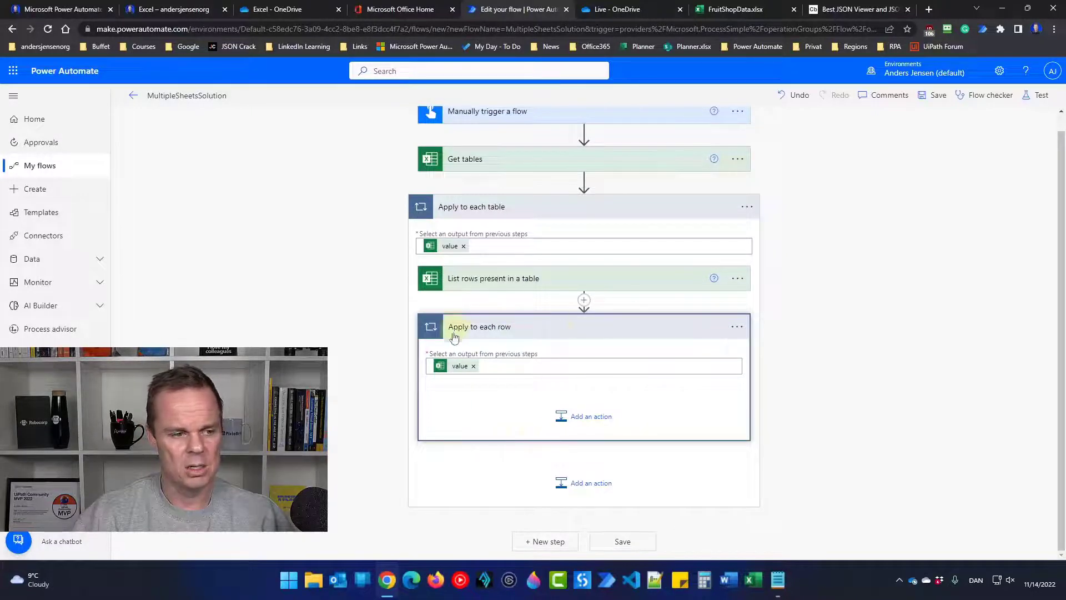
Add a Compose action inside Apply to each row, with the Current item of Apply to each row as its input
click(581, 421)
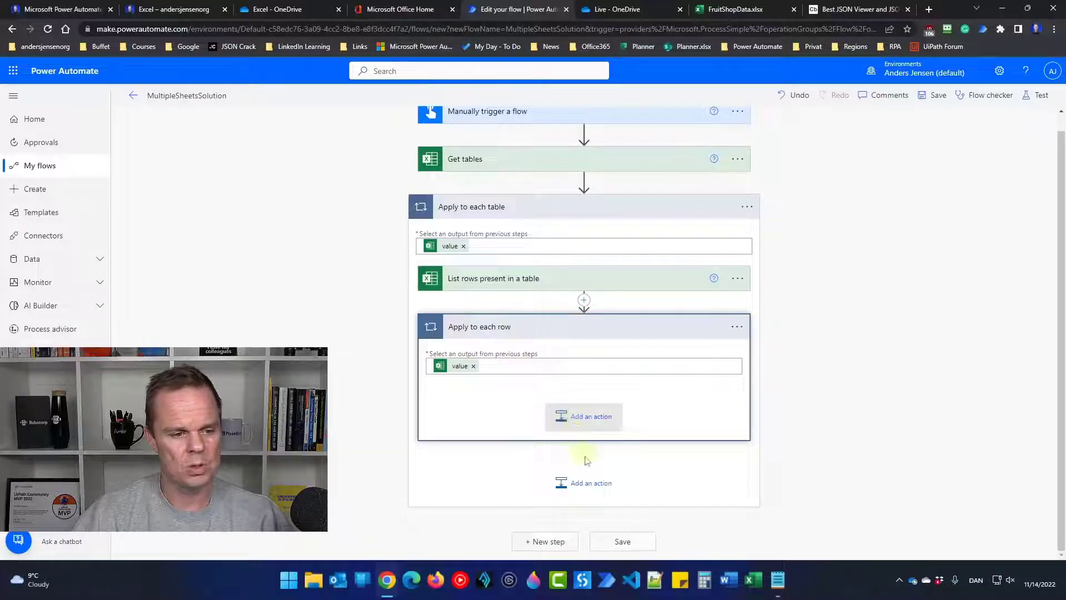
text(compose)
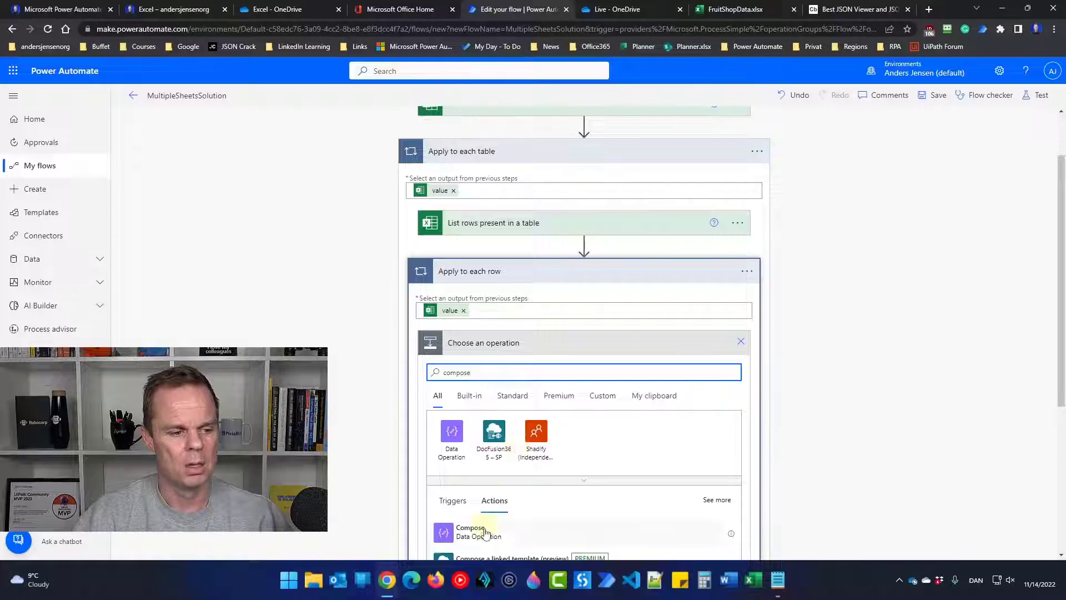
click(477, 534)
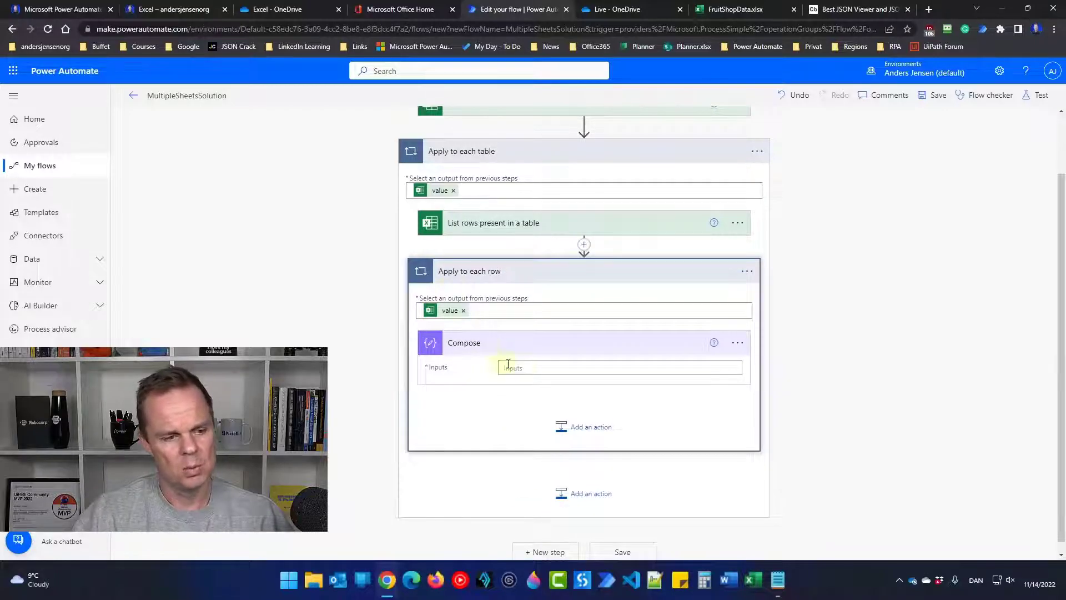
click(538, 369)
scroll(824, 472, down, 10)
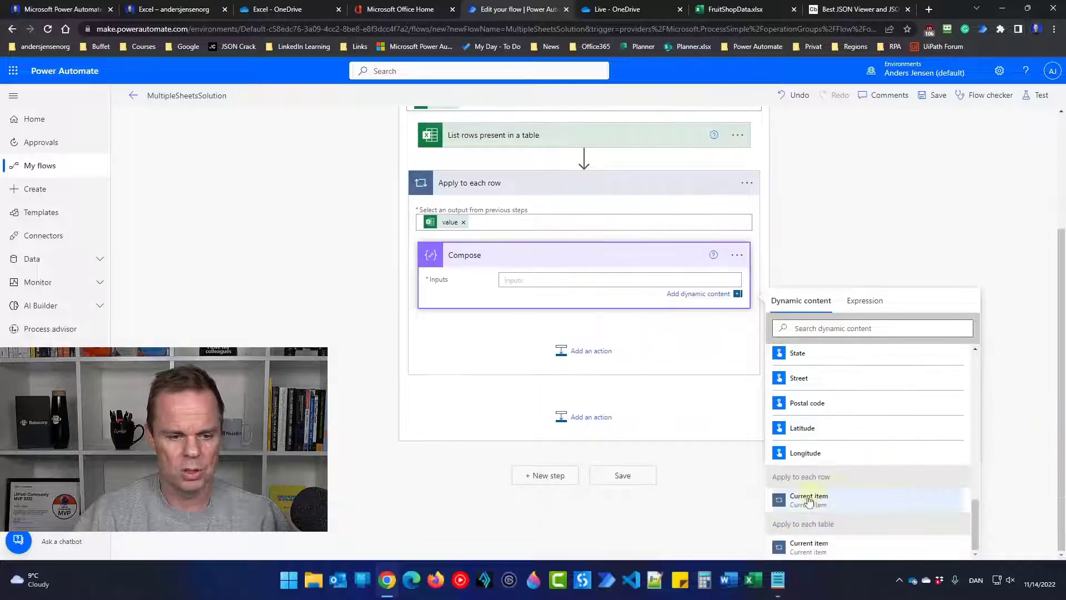
click(830, 498)
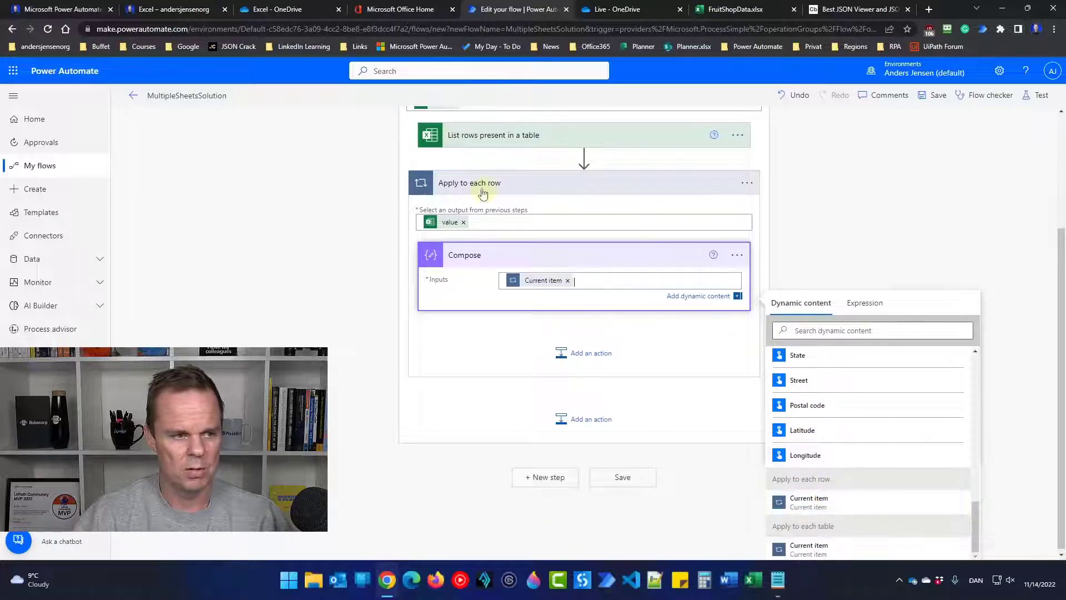
Save the flow with the nested row loop and test it manually
click(936, 100)
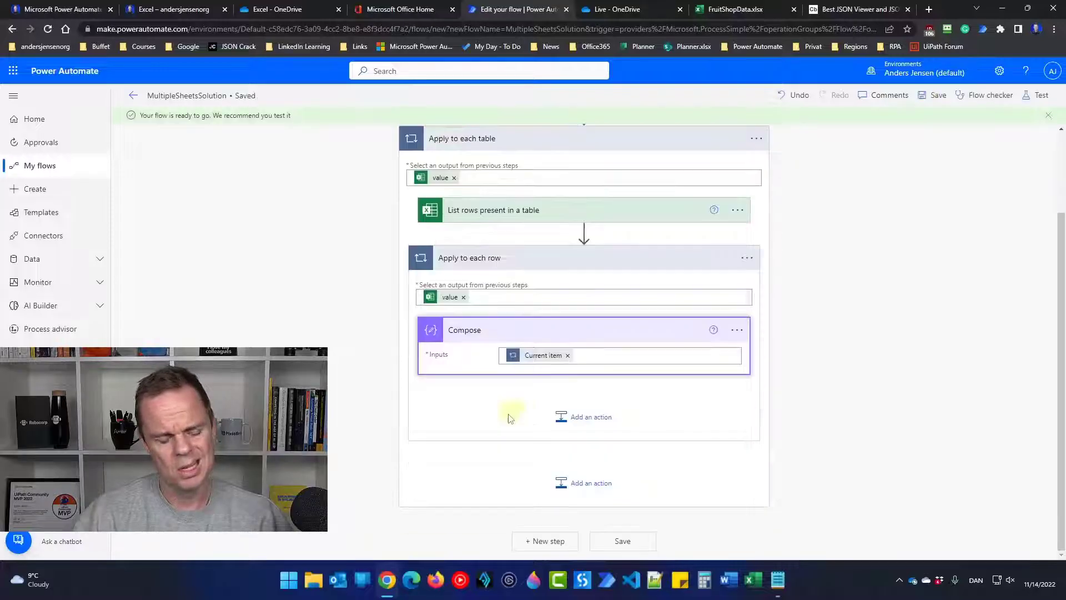
click(1036, 95)
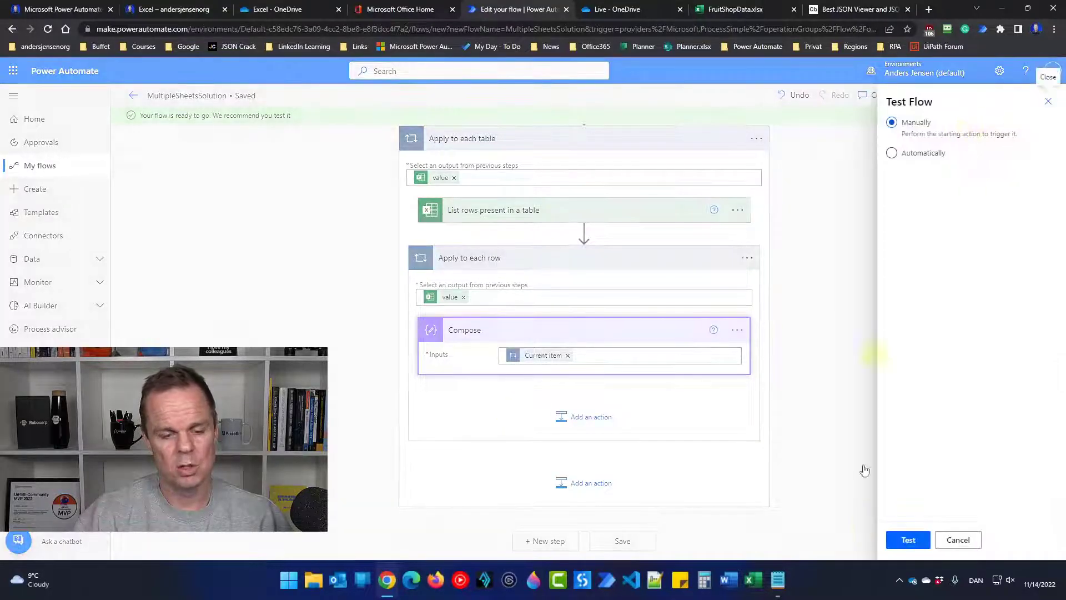
click(911, 537)
click(912, 538)
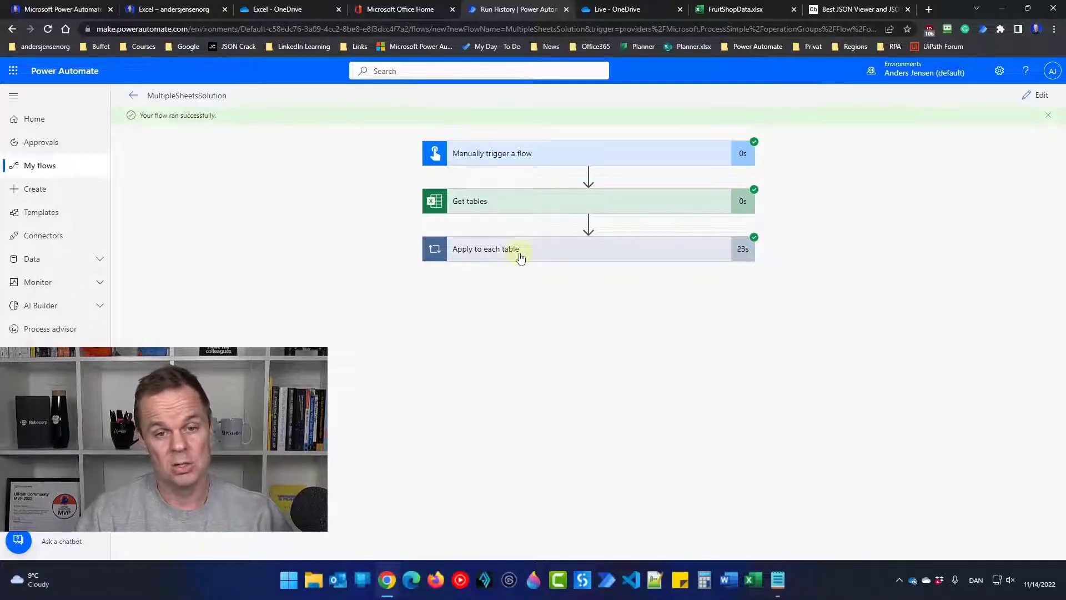
Examine the Compose inputs and outputs for the first row of the first table in the run results
click(552, 254)
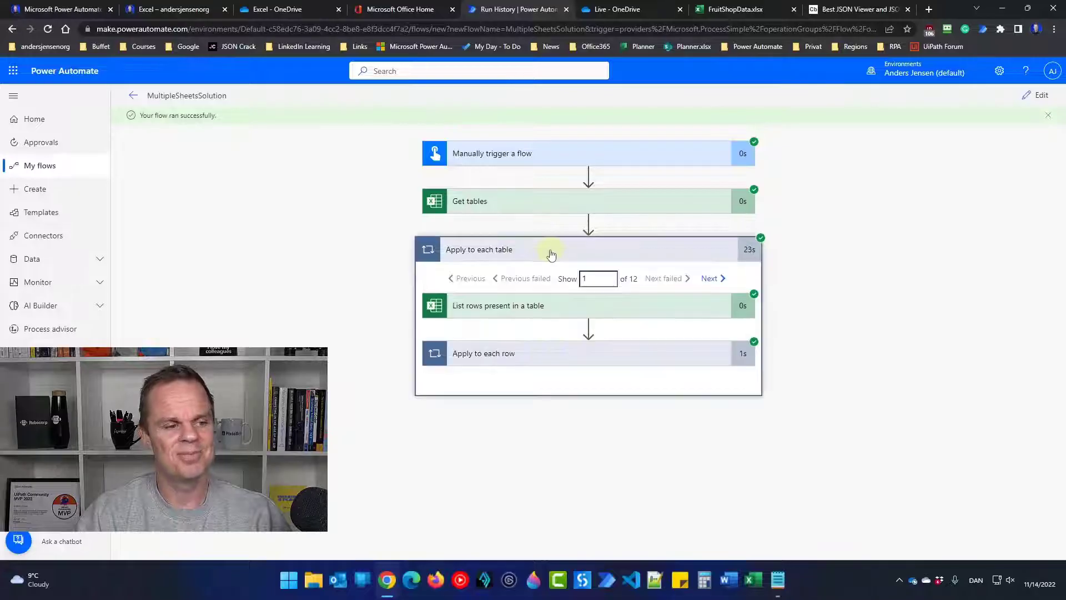
click(540, 355)
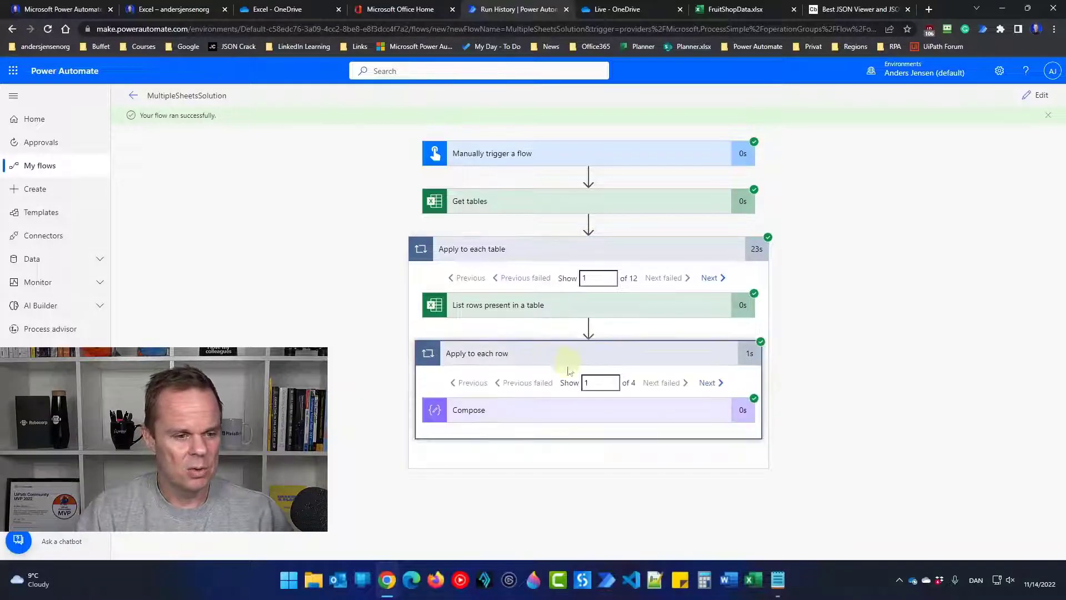
click(579, 409)
scroll(596, 405, down, 2)
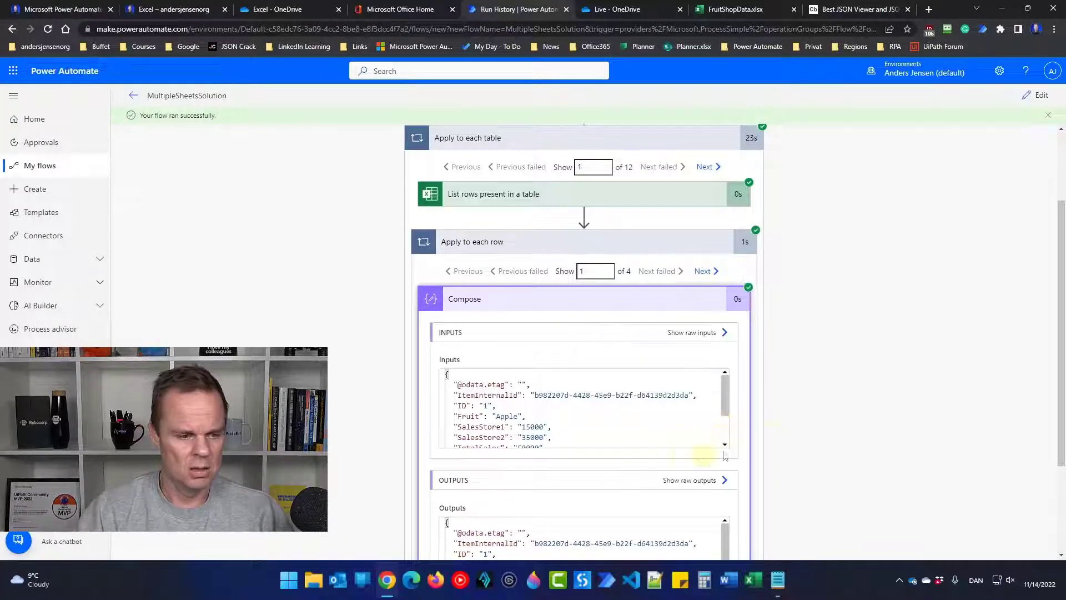
scroll(777, 436, down, 2)
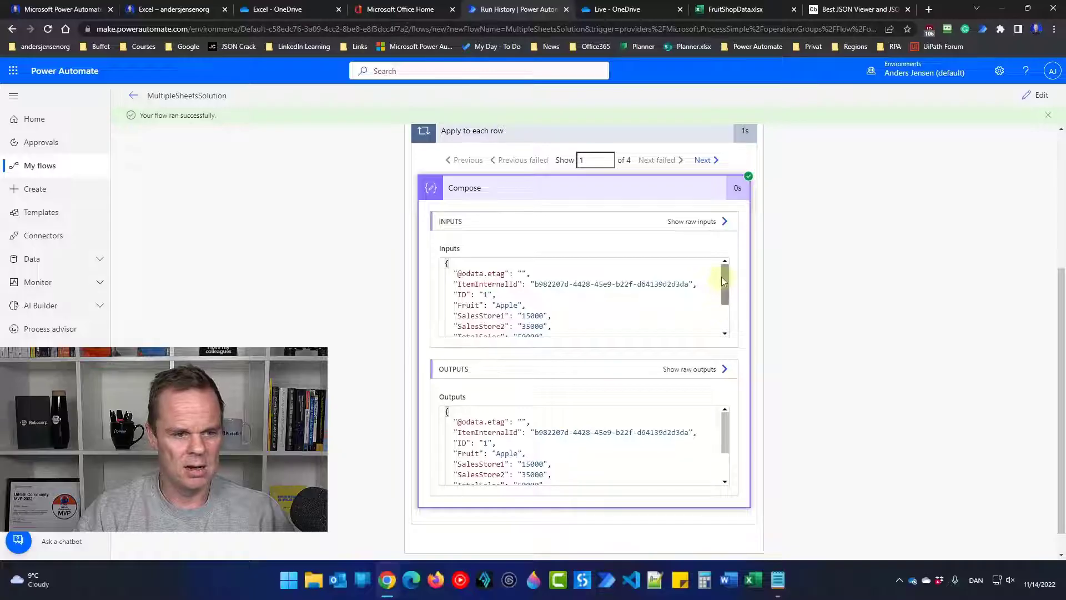
drag(722, 277, 722, 281)
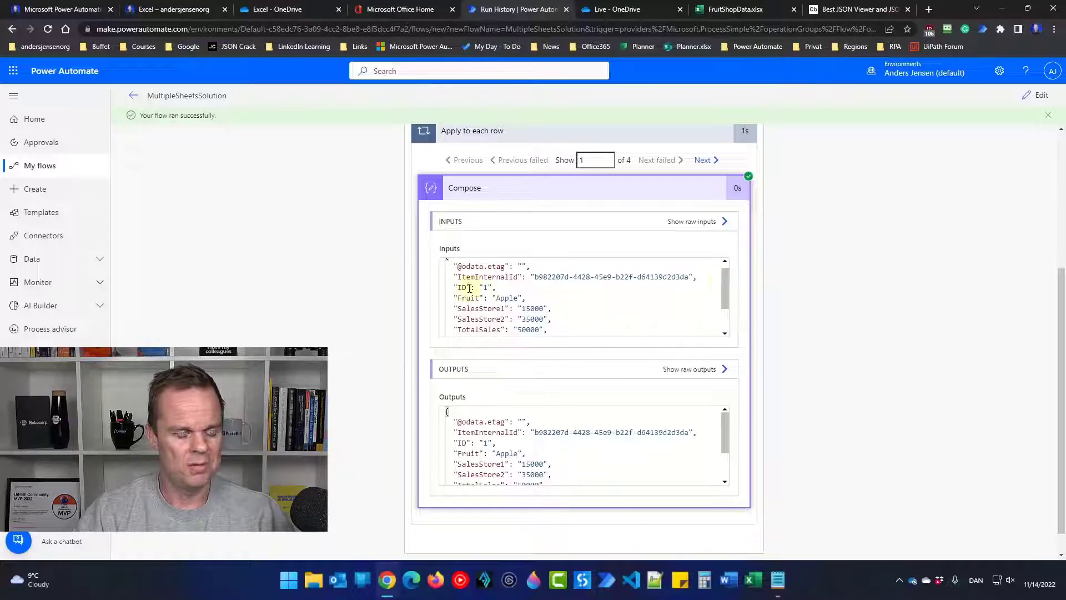
scroll(512, 293, up, 1)
scroll(513, 303, down, 2)
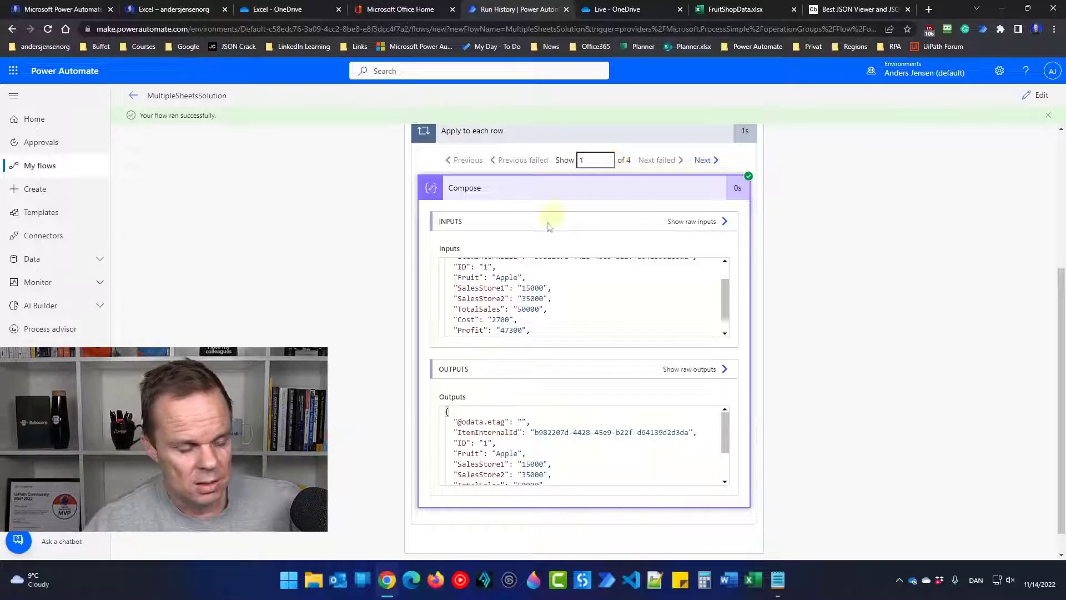
Reopen the MultipleSheetsSolution flow for editing and delete the Compose action inside Apply to each row
scroll(534, 191, up, 1)
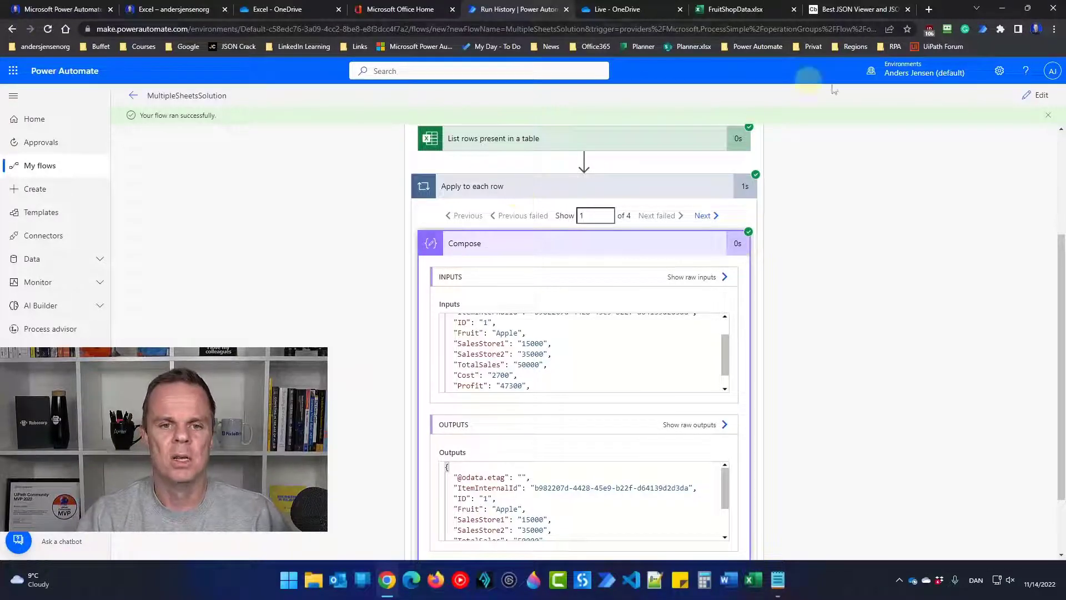
click(1038, 95)
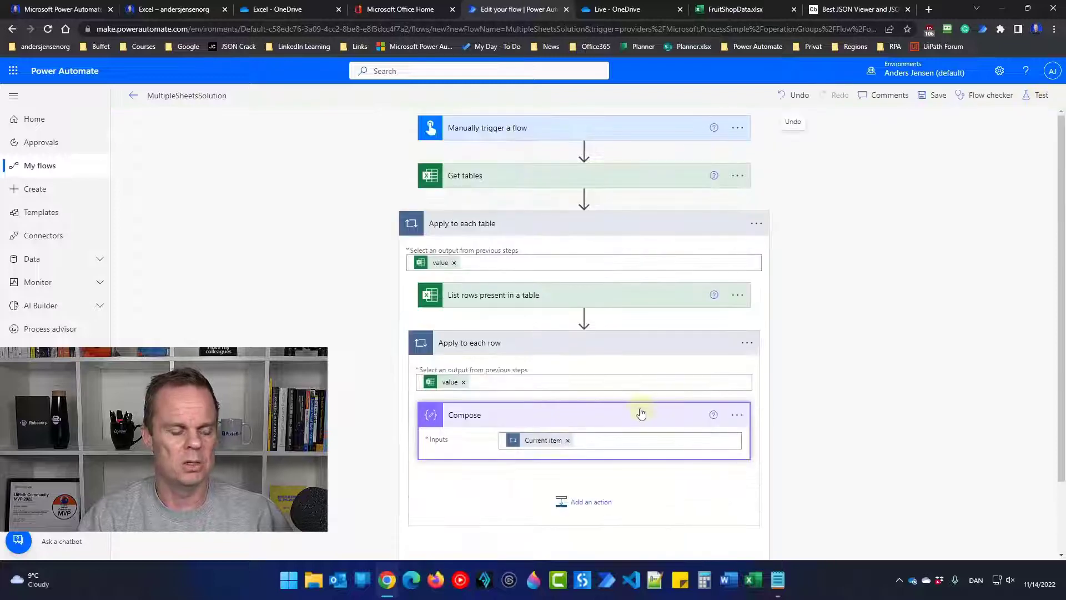
click(737, 416)
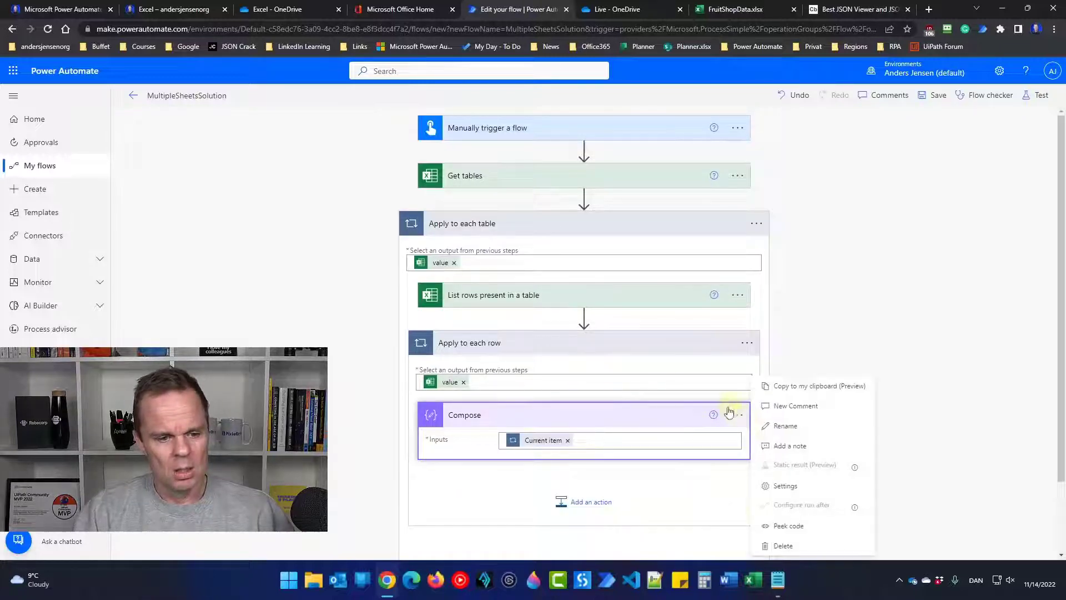
click(783, 546)
click(539, 333)
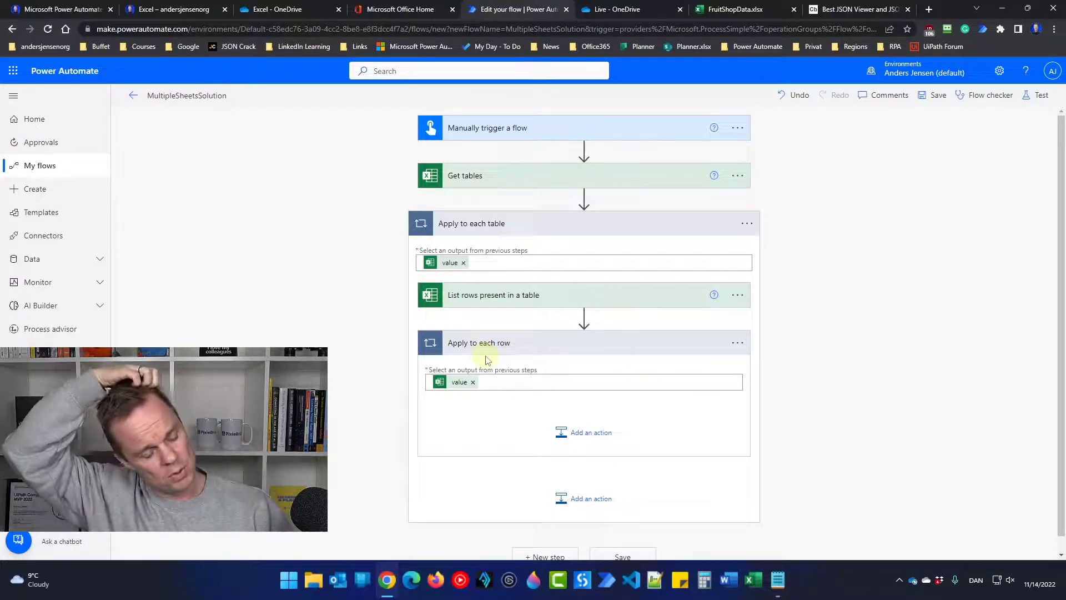
Add an Excel Online (Business) Update a row action inside Apply to each row
click(587, 439)
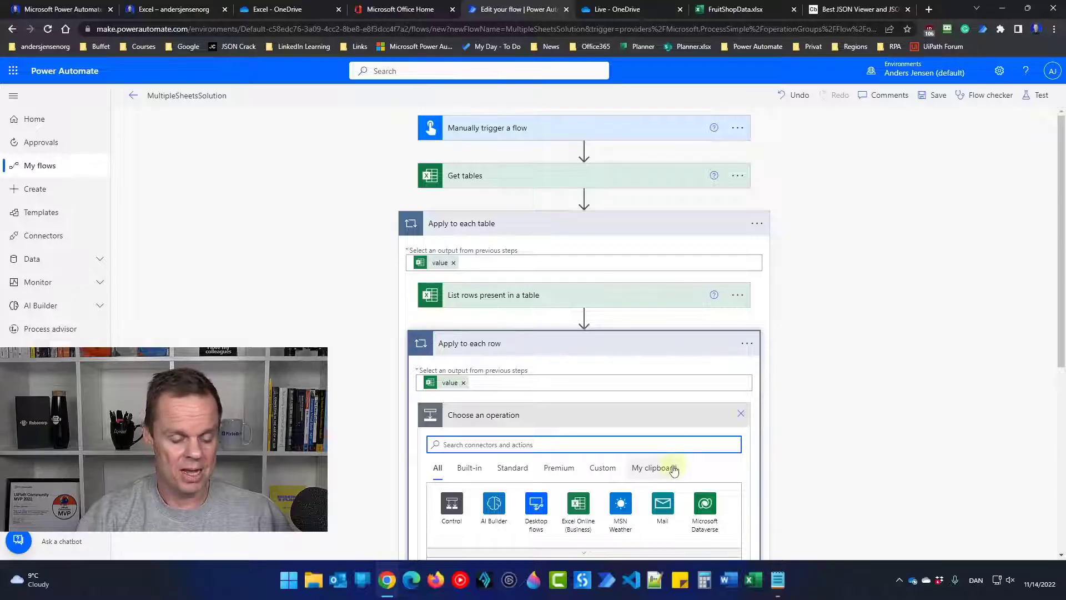
text(update)
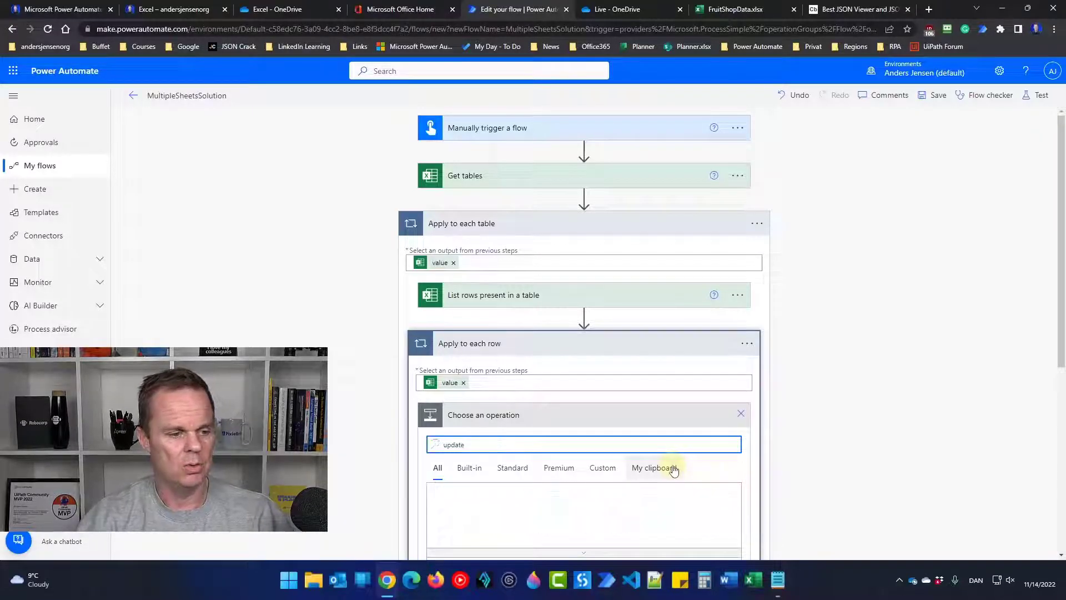
scroll(544, 513, down, 2)
scroll(548, 508, down, 1)
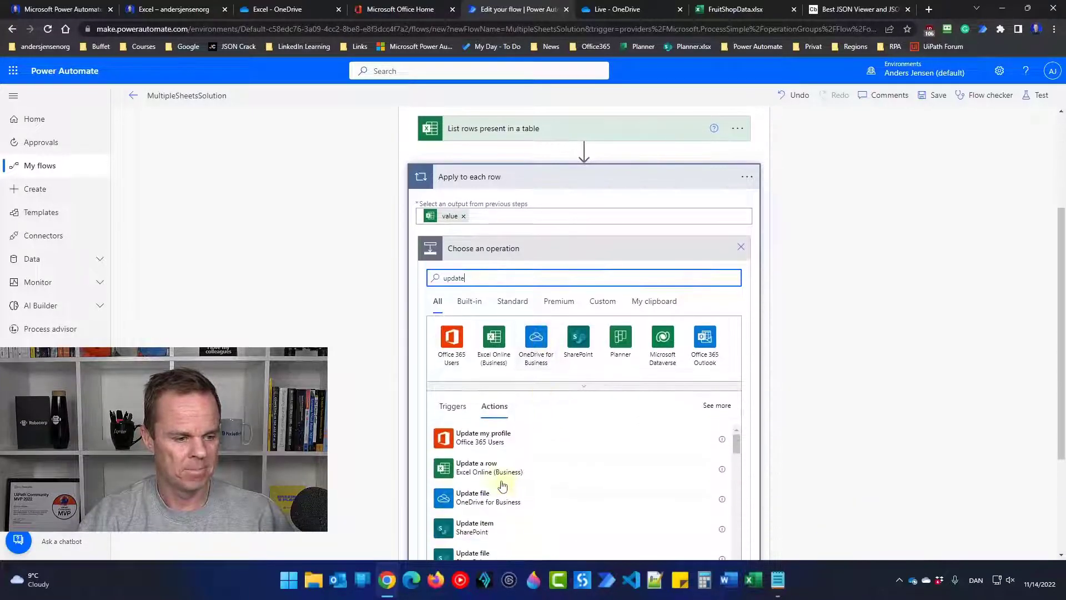
click(500, 473)
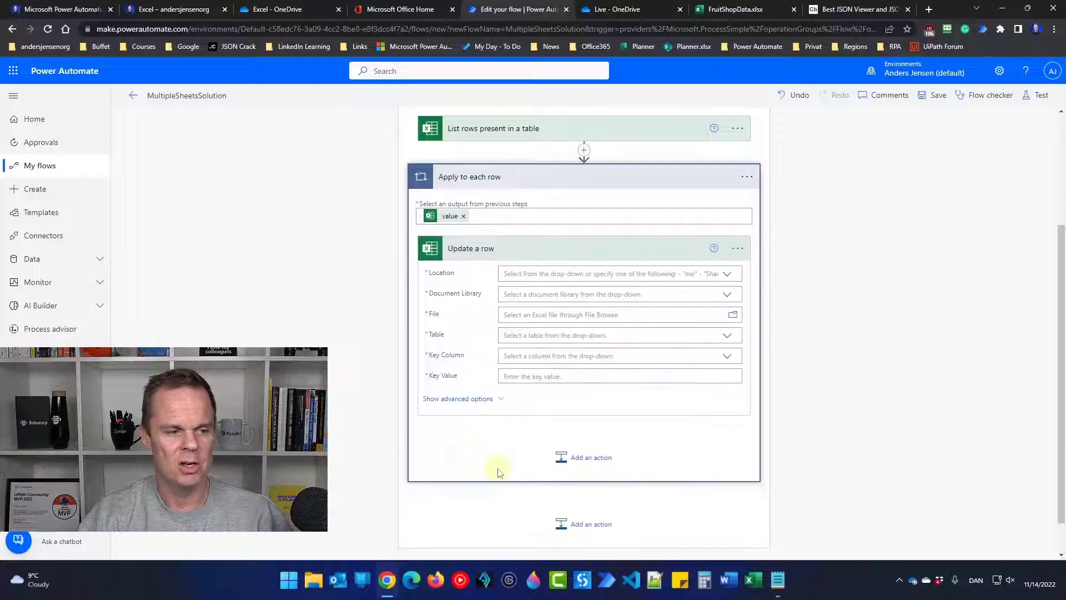
Point Update a row at location OneDrive for Business, document library OneDrive and file /Live/FruitShopData.xlsx
click(727, 274)
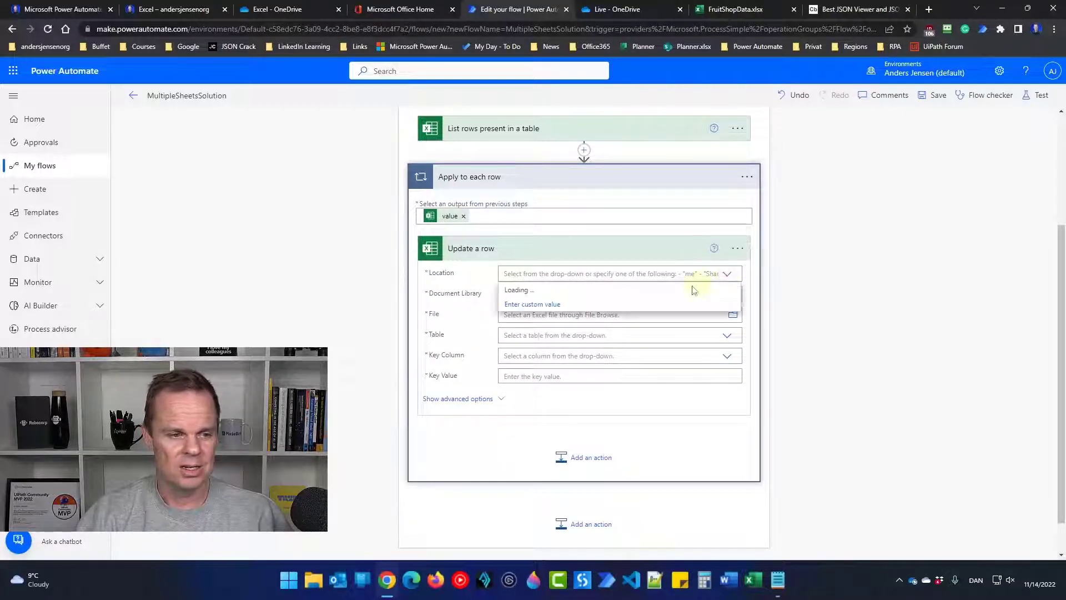
click(546, 289)
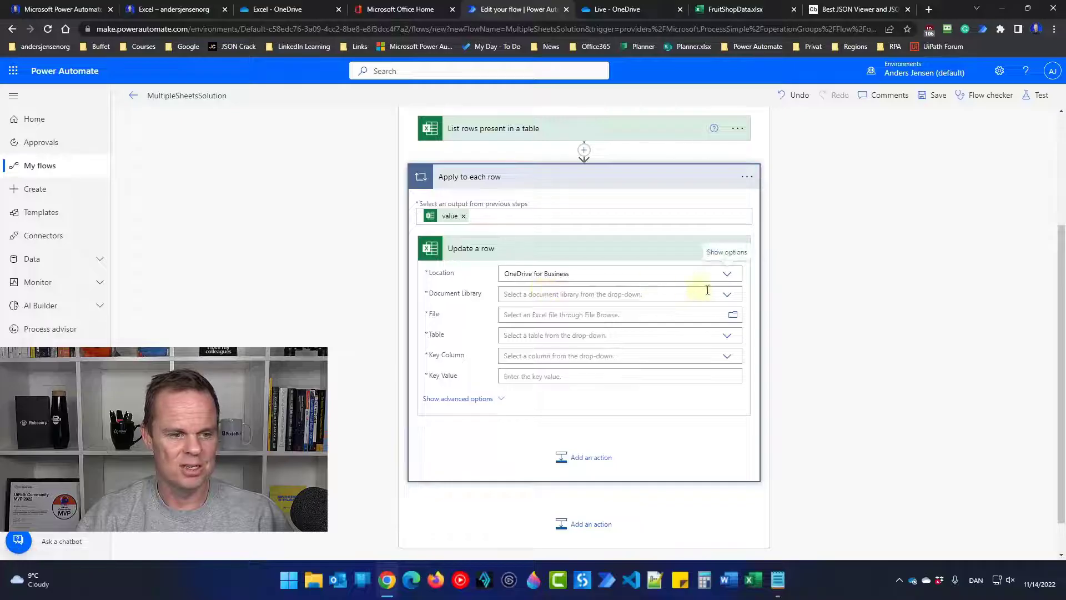
click(728, 294)
click(544, 312)
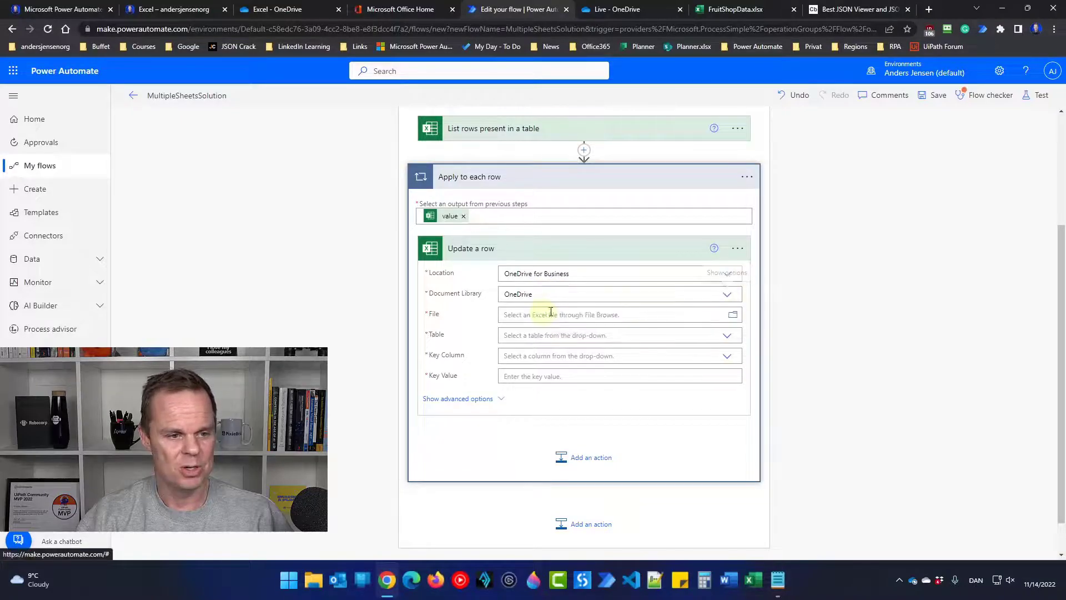
click(733, 315)
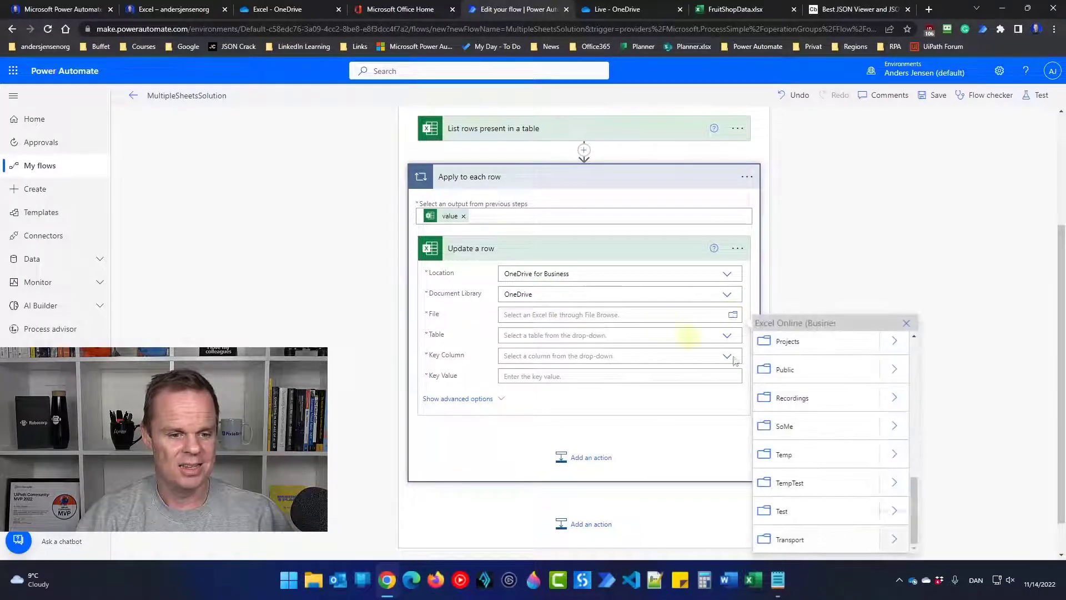
scroll(814, 452, up, 3)
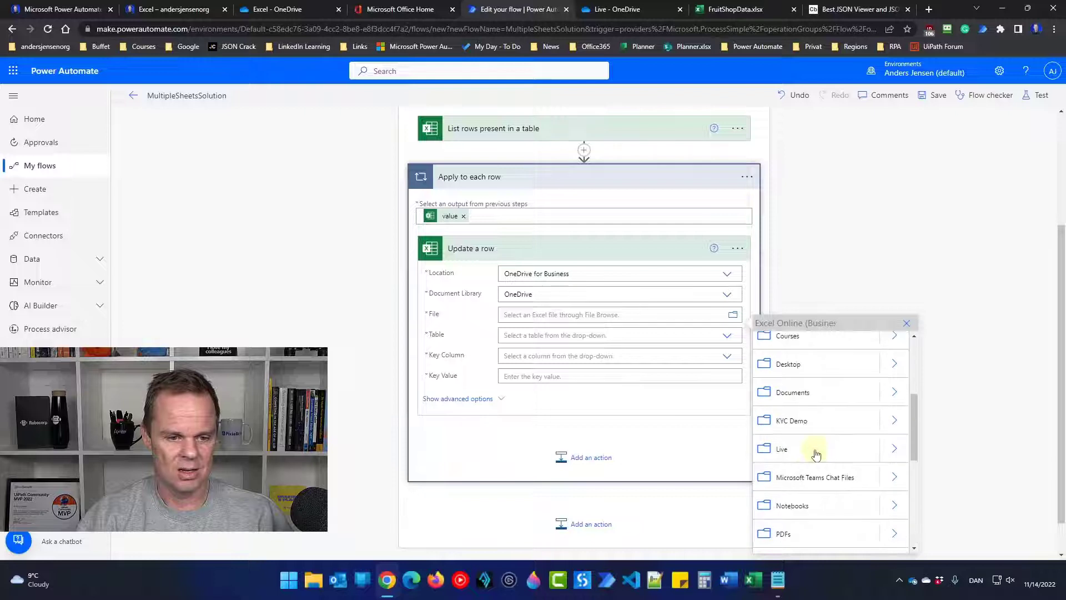
click(894, 448)
click(809, 352)
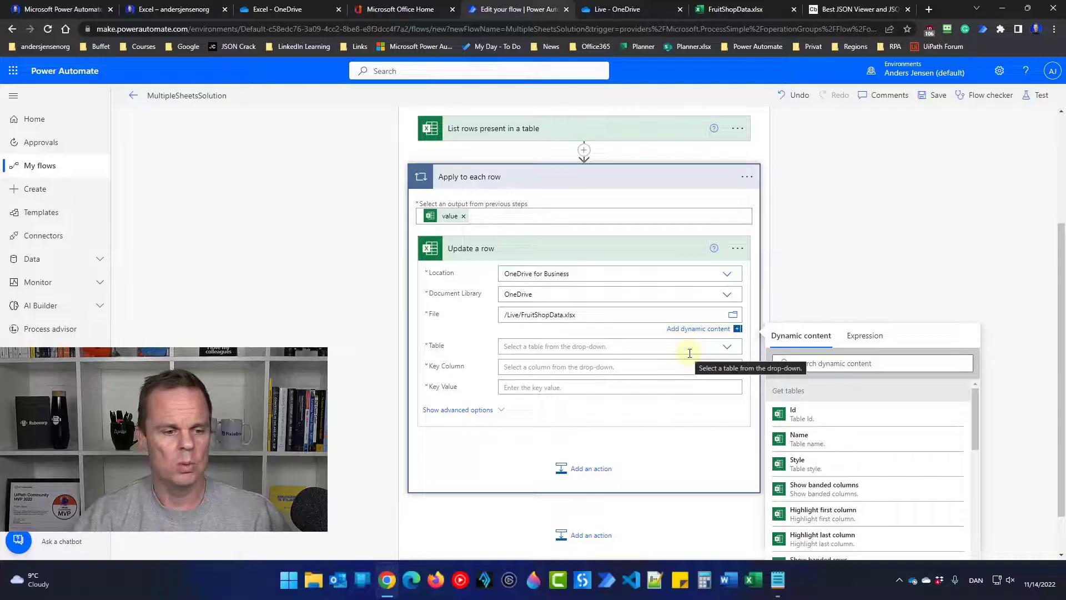
click(604, 344)
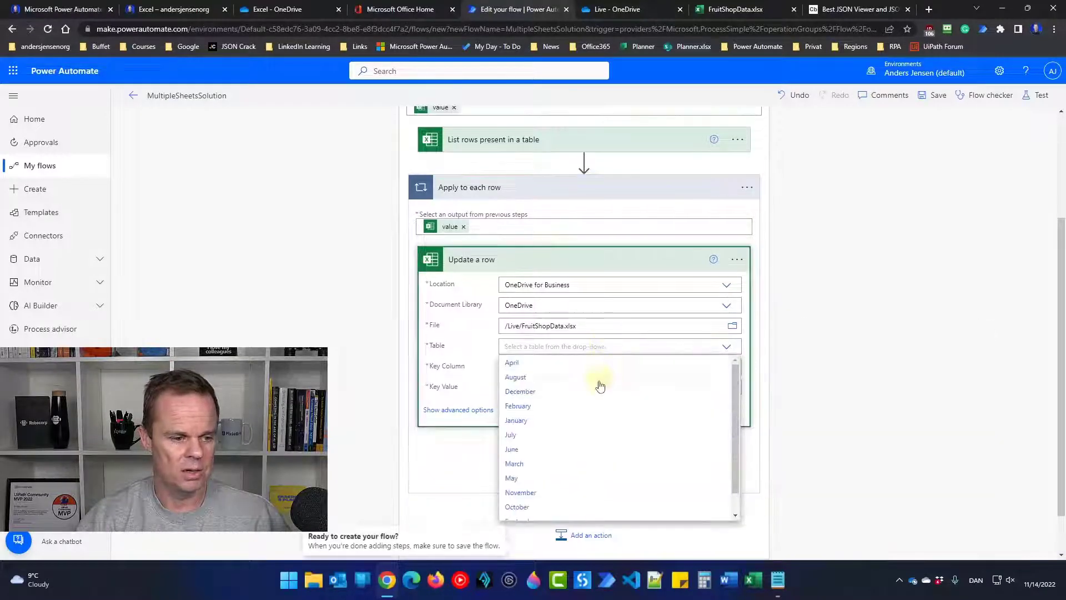
scroll(591, 408, down, 2)
click(533, 514)
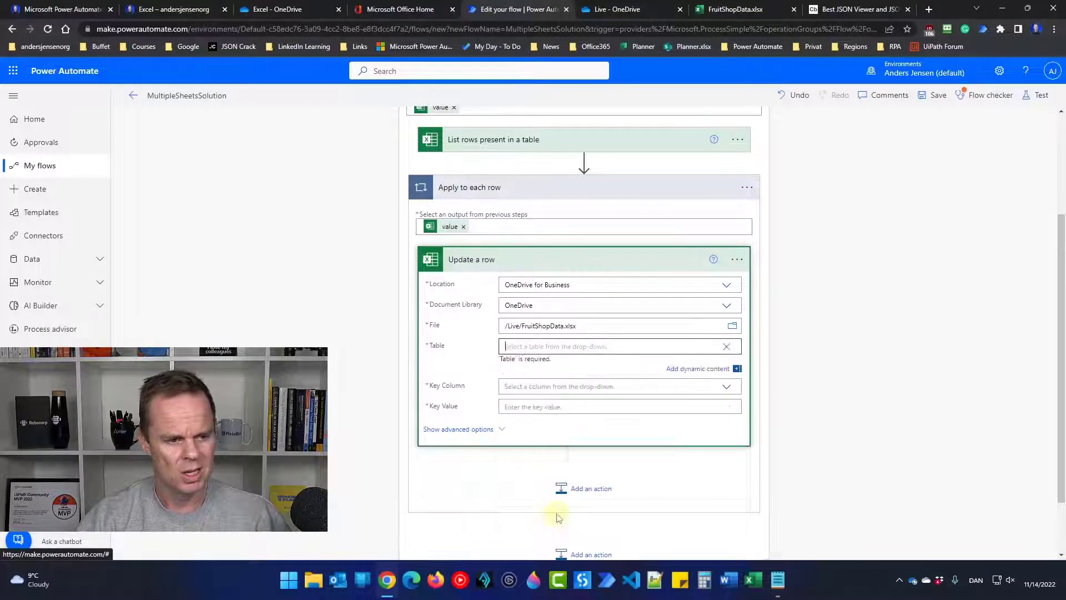
Copy the Table expression items('Apply_to_each_table')?['name'] from List rows present in a table
scroll(522, 344, up, 1)
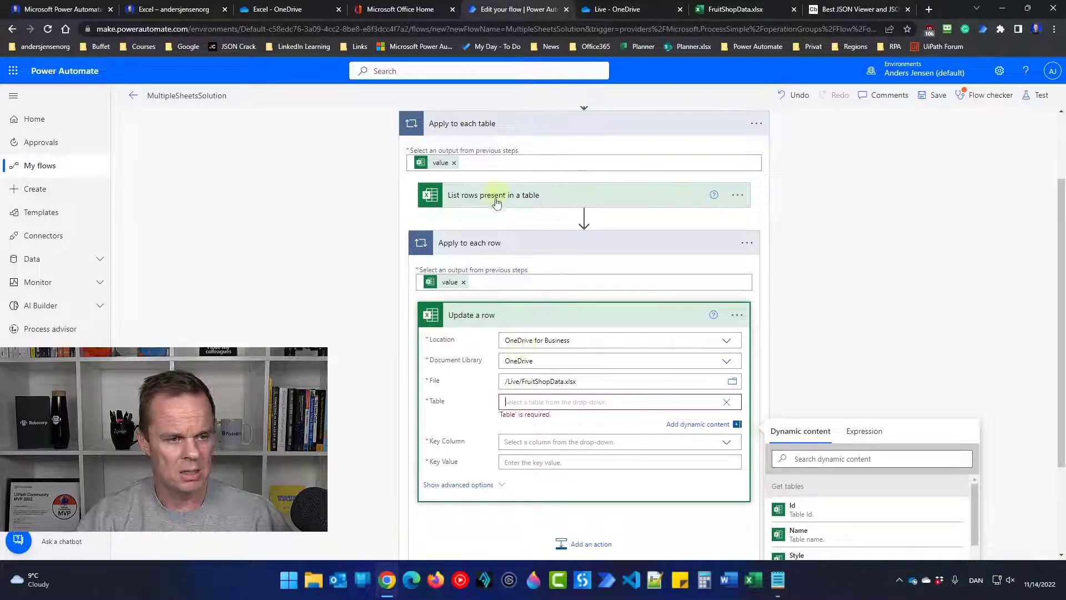
click(518, 198)
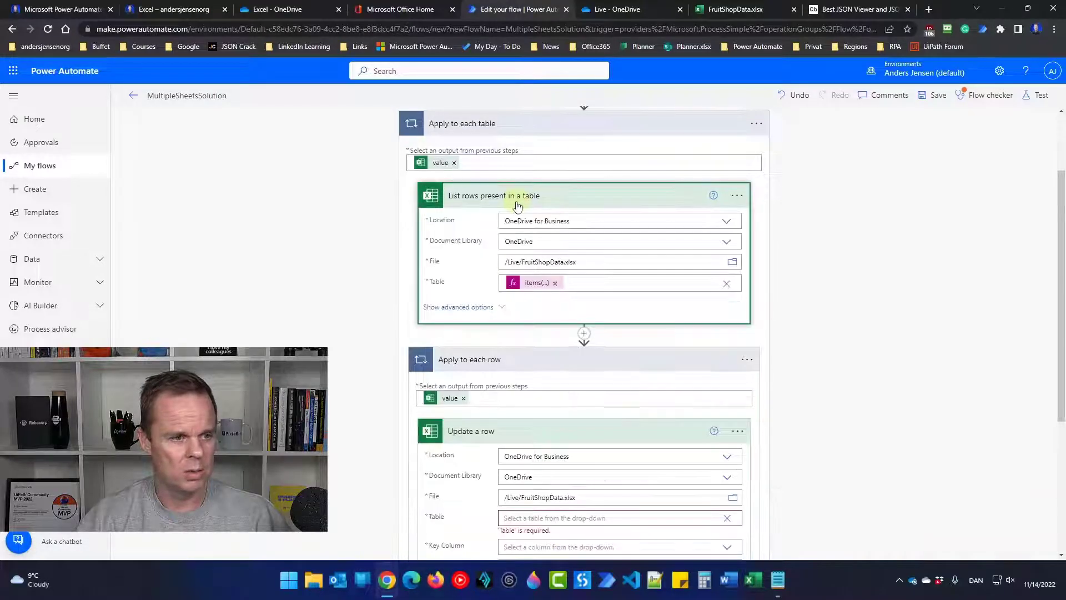
click(534, 285)
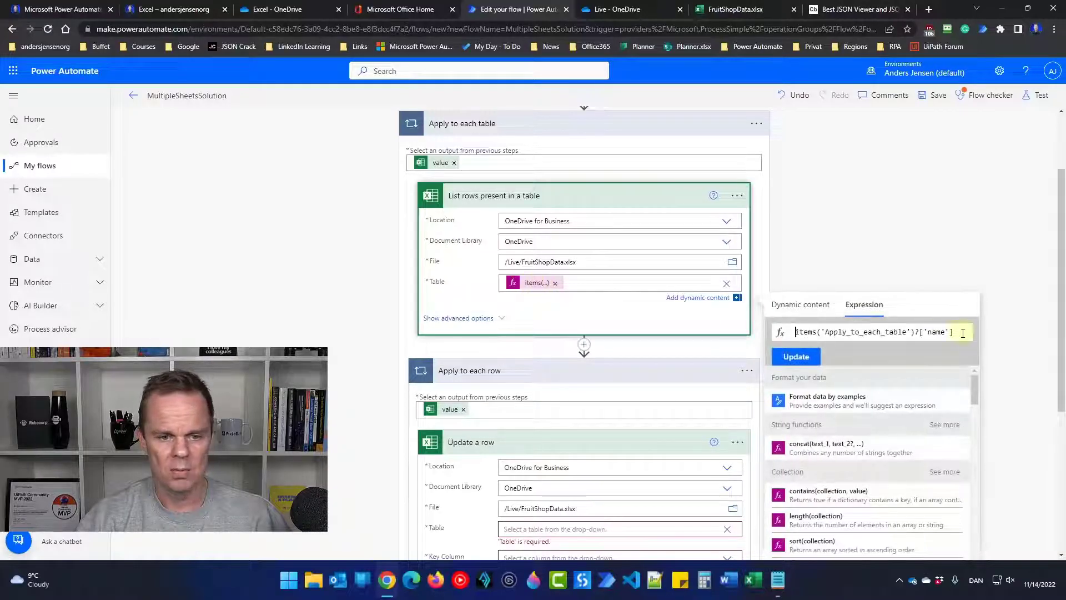
drag(966, 331, 728, 341)
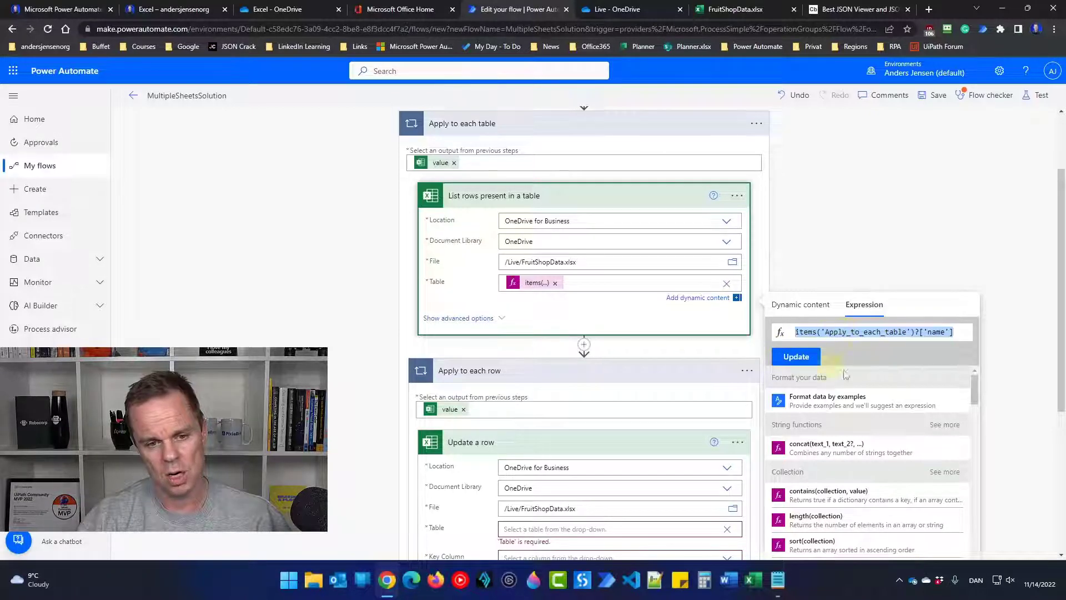
Set the Table of Update a row to a custom value with the expression items('Apply_to_each_table')?['name']
scroll(562, 349, down, 2)
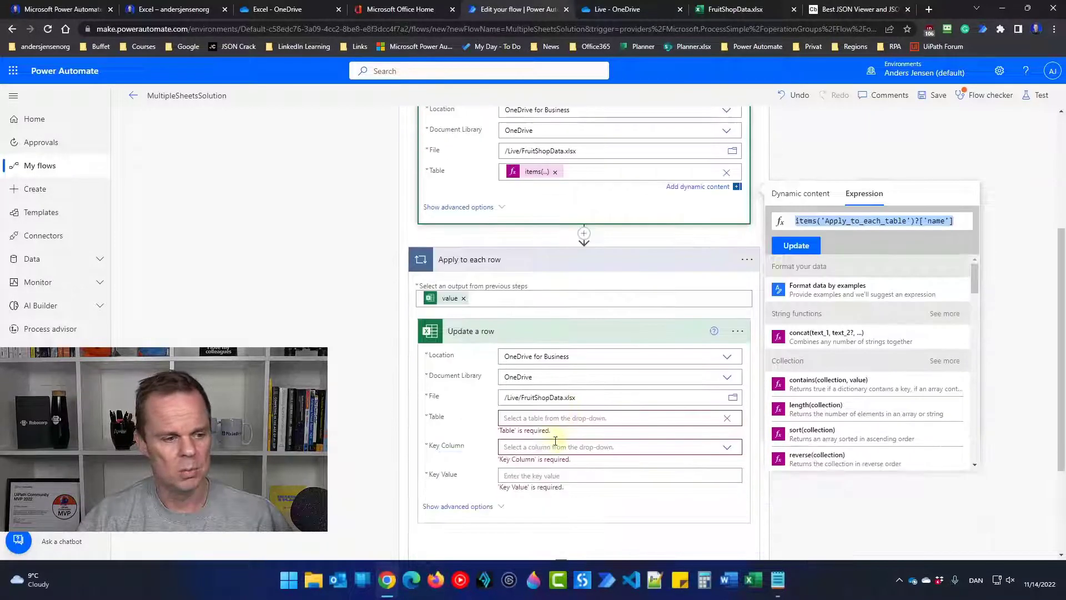
click(545, 419)
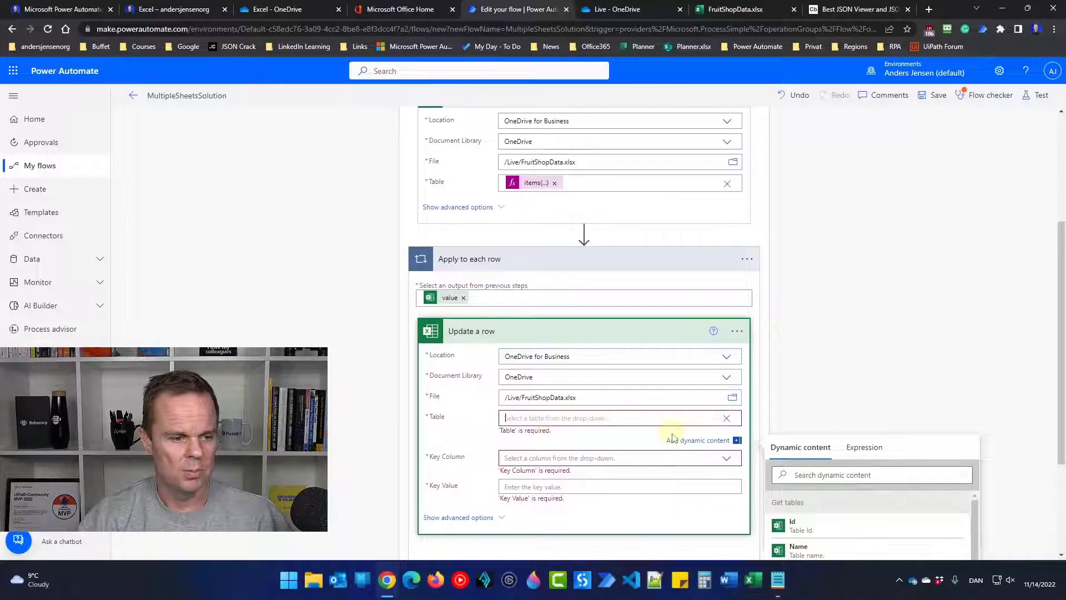
scroll(674, 440, down, 1)
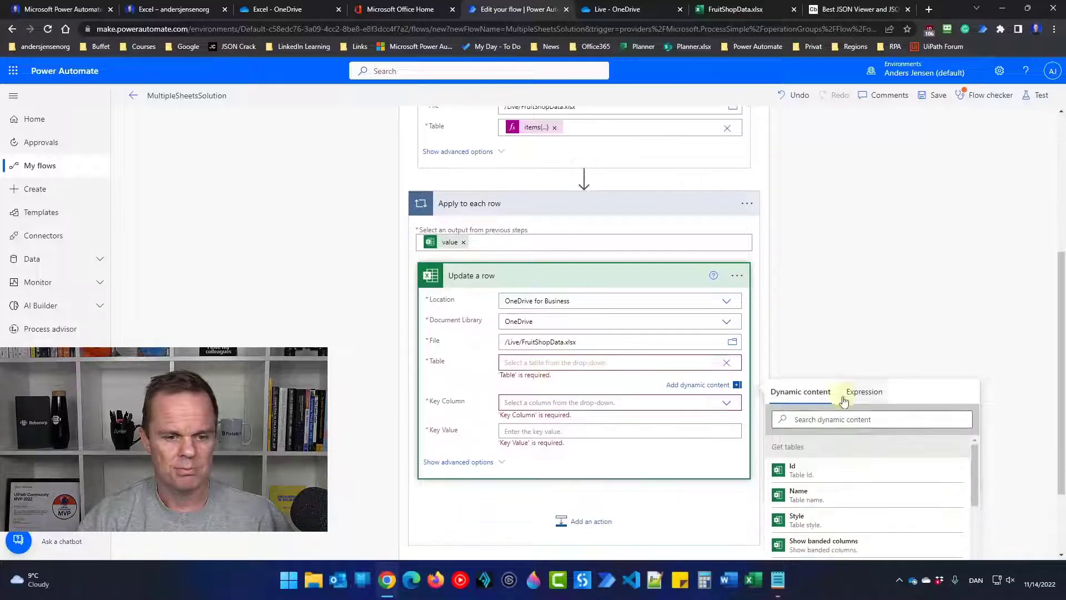
click(727, 367)
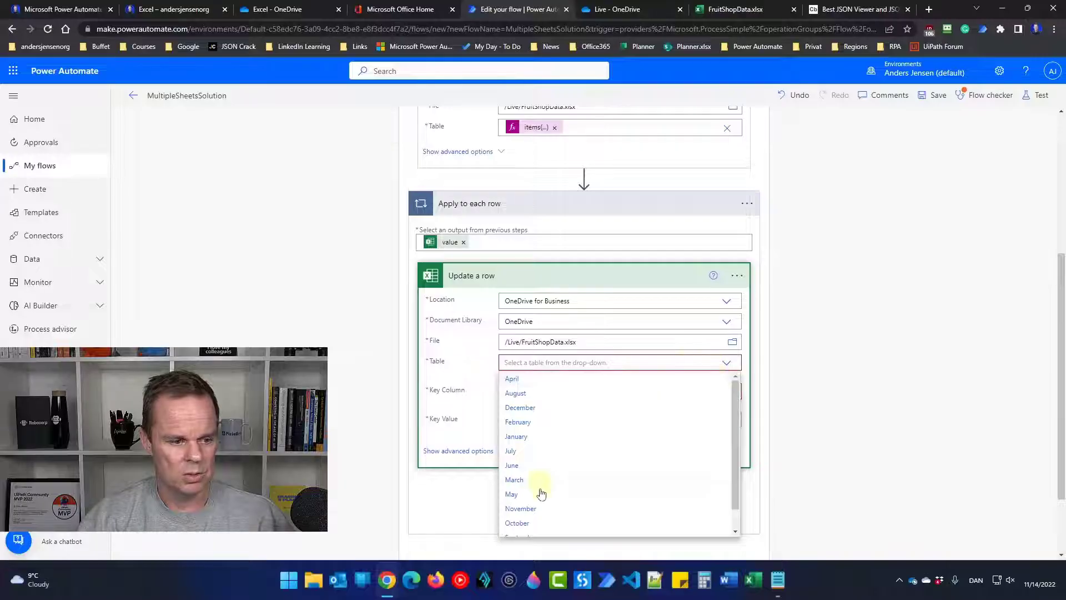
scroll(543, 502, down, 1)
click(533, 530)
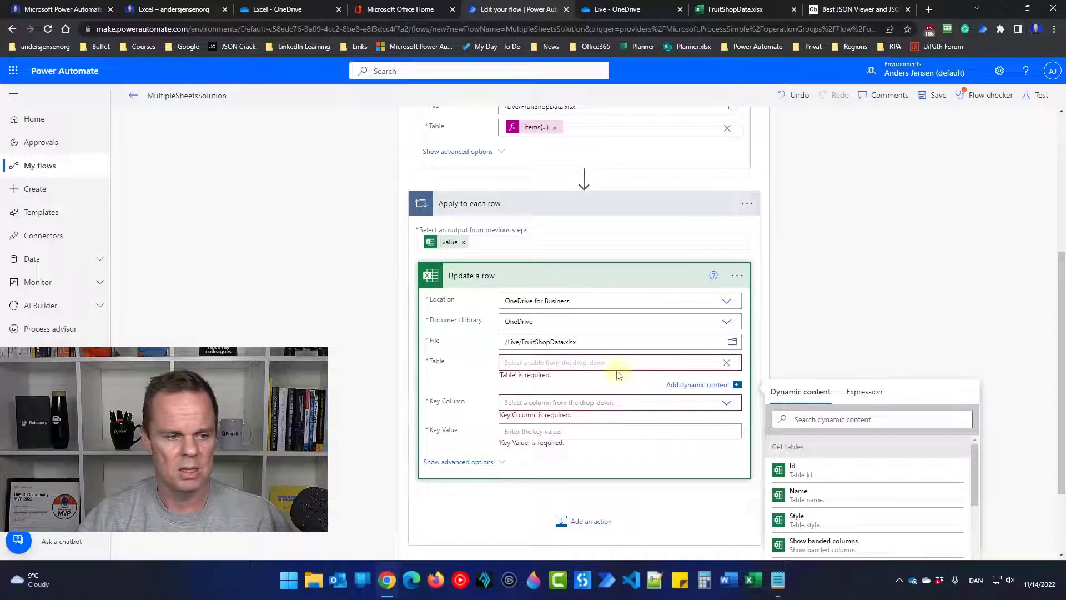
click(864, 392)
text(items('Apply_to_each_table')?['name'])
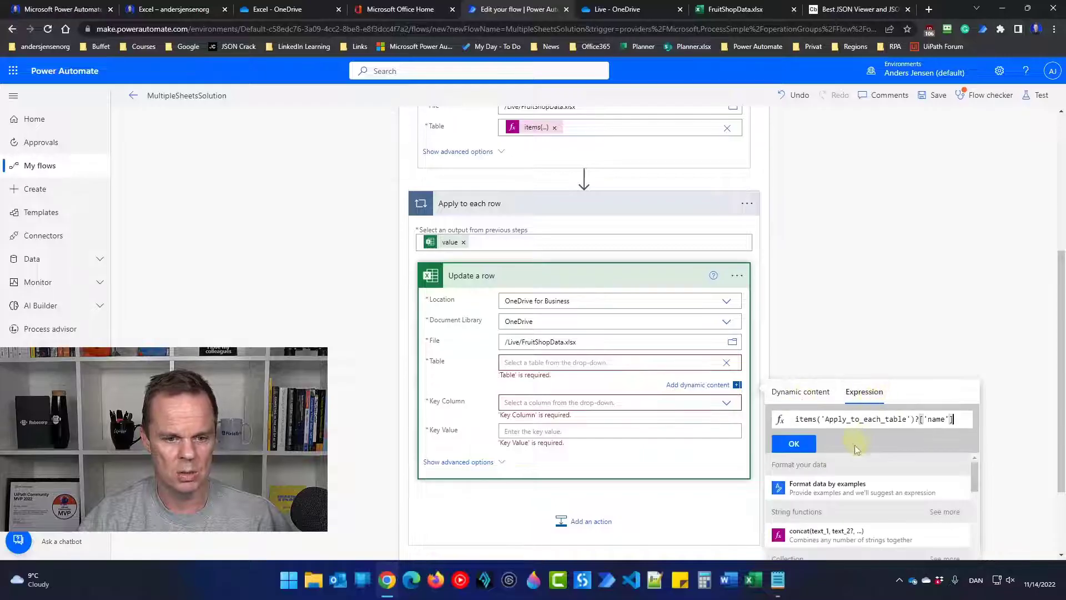
click(794, 443)
click(630, 91)
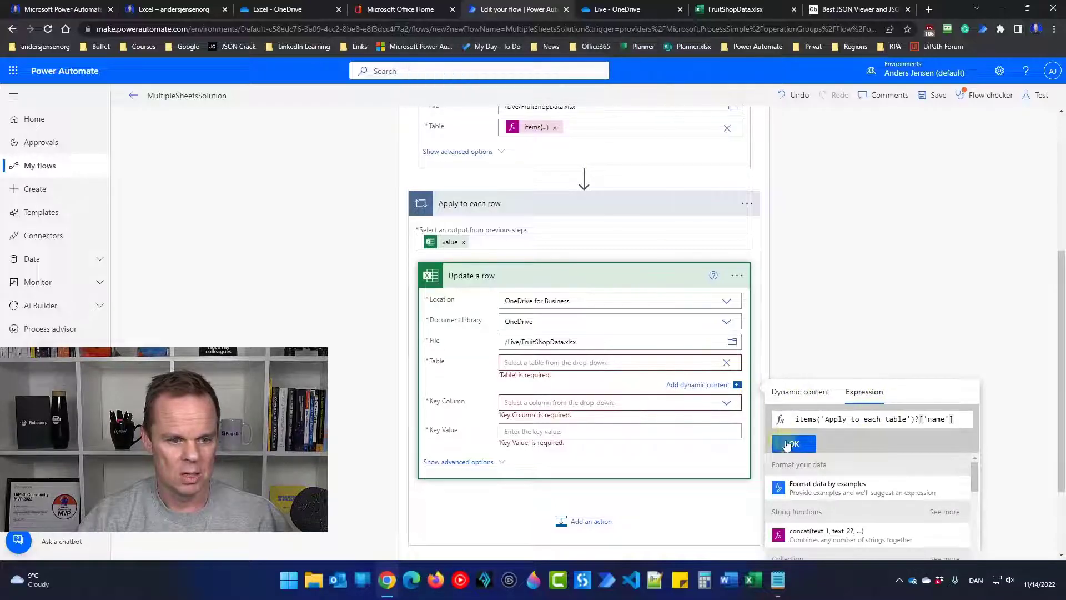
click(794, 443)
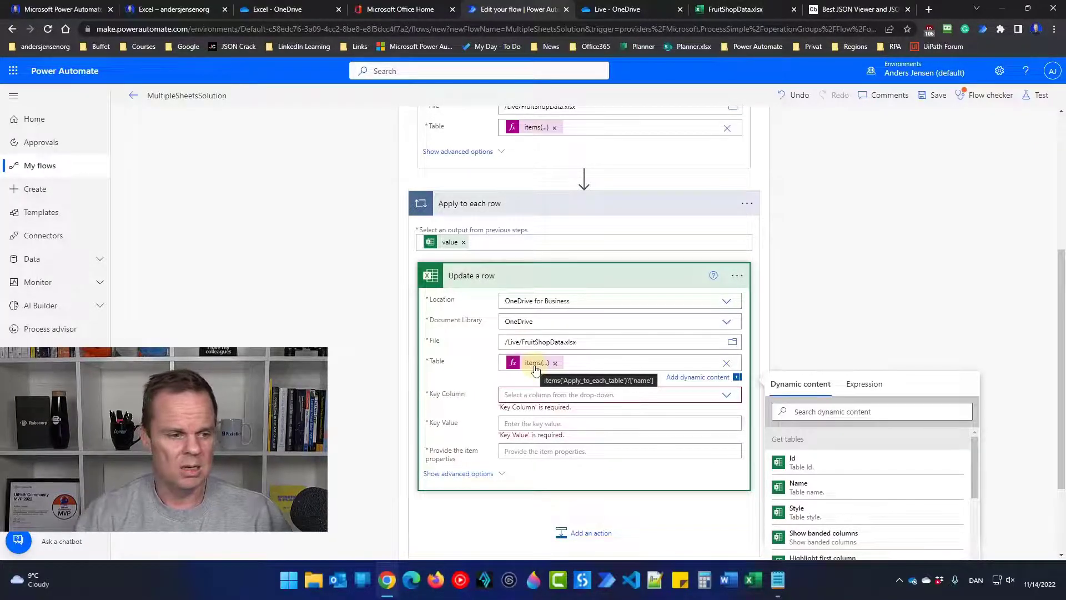
Set the Key Column of Update a row to the custom value ID
click(726, 395)
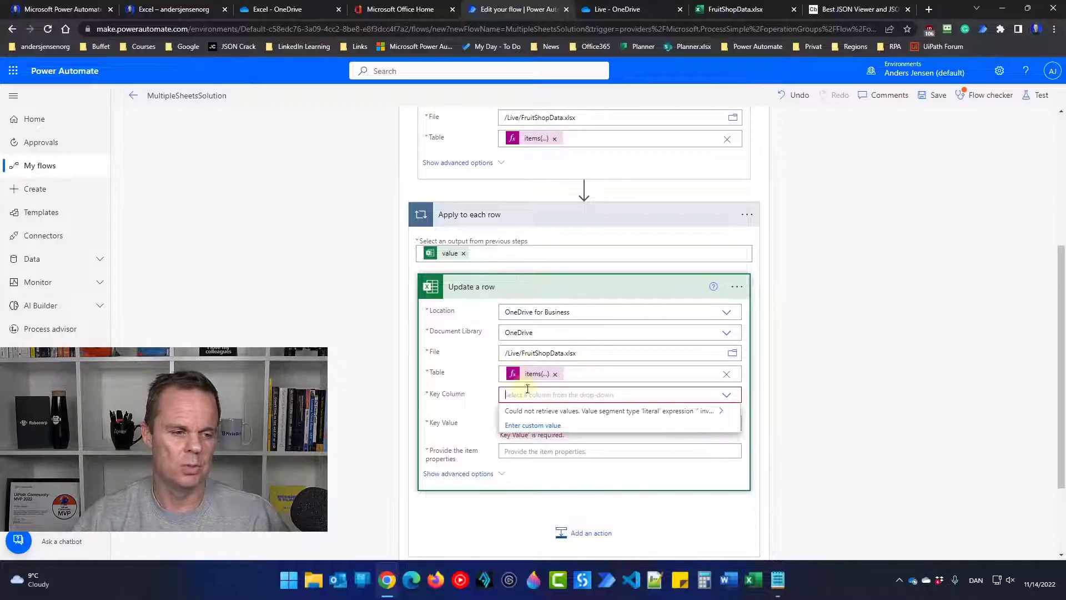
text(ID)
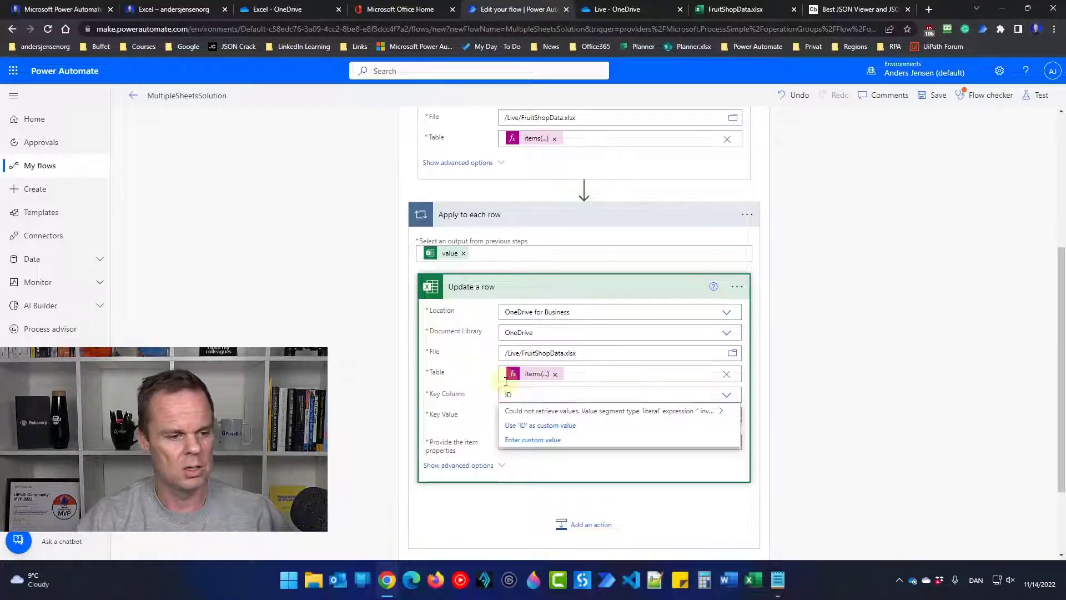
click(538, 425)
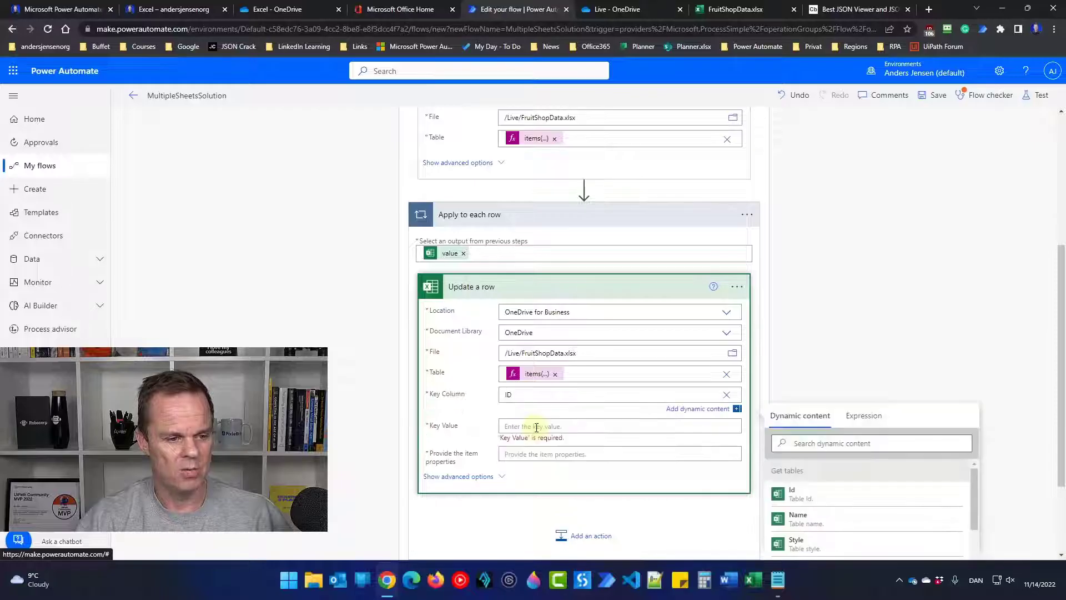
Set the Key Value of Update a row to the expression items('Apply_to_each_row')?['ID']
click(547, 428)
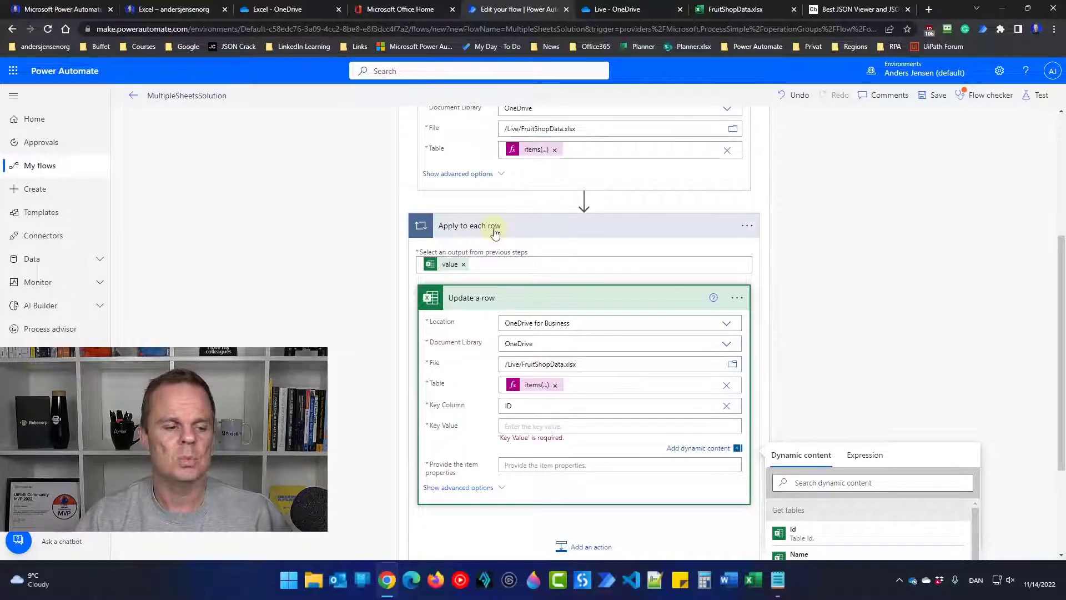
scroll(520, 427, down, 1)
click(861, 401)
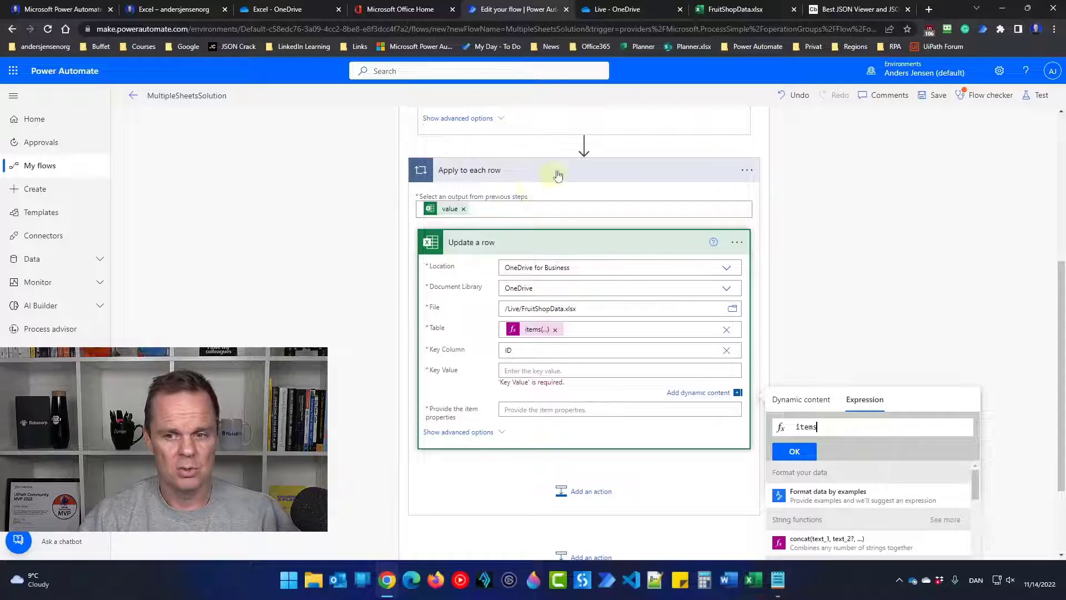
text(items()
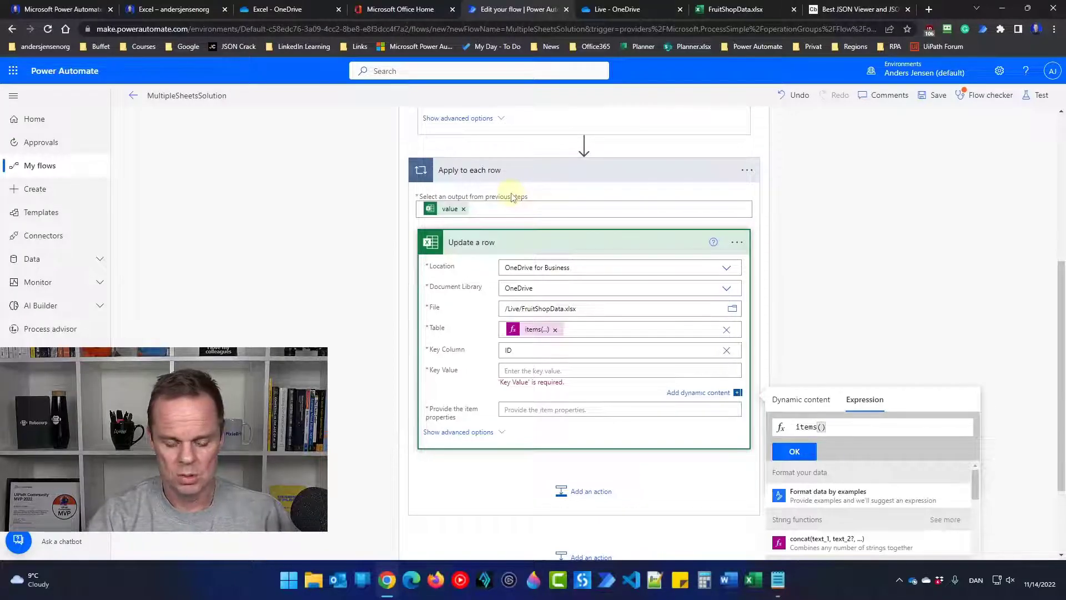
text(')
text(Apply_to)
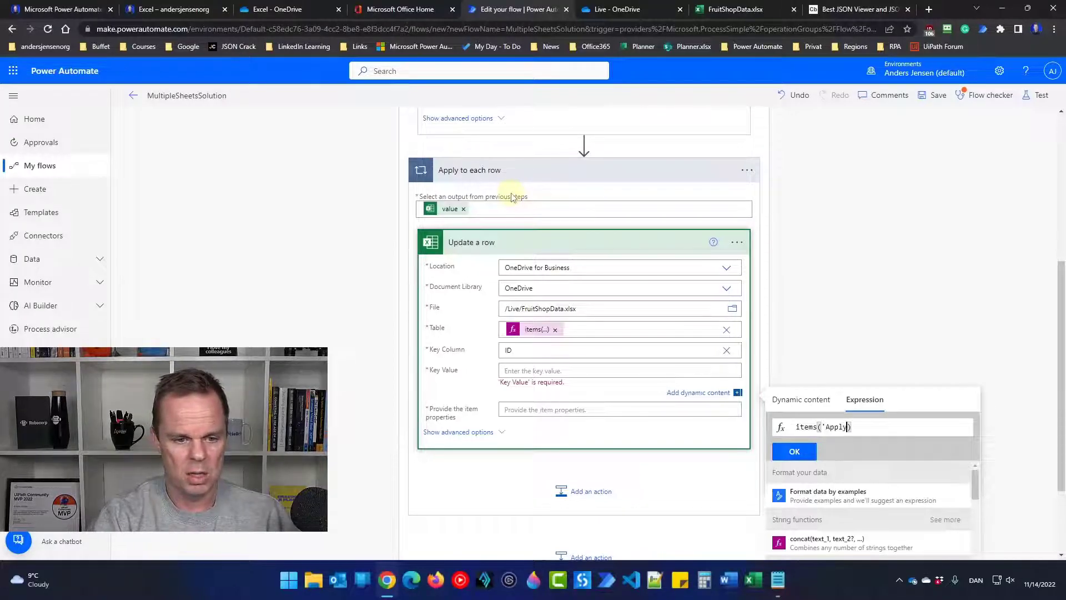
text(_each)
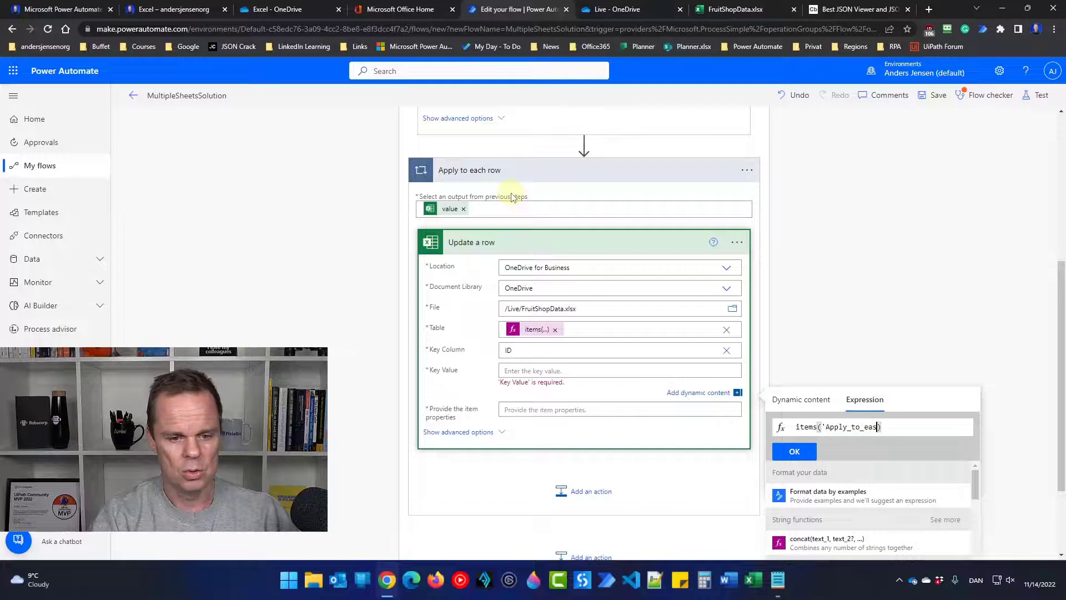
text(_row)
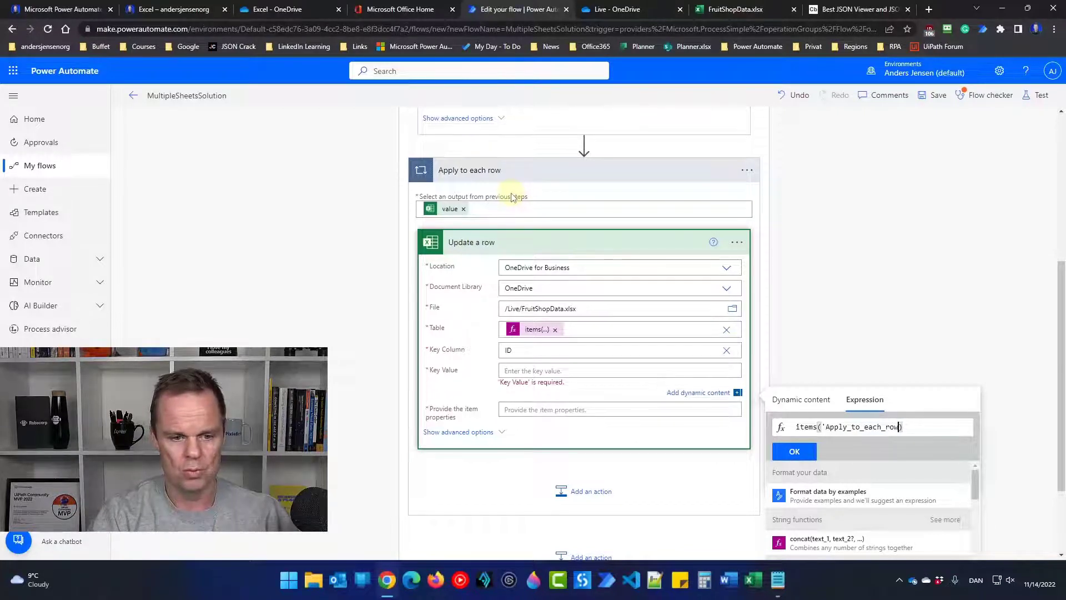
text(')
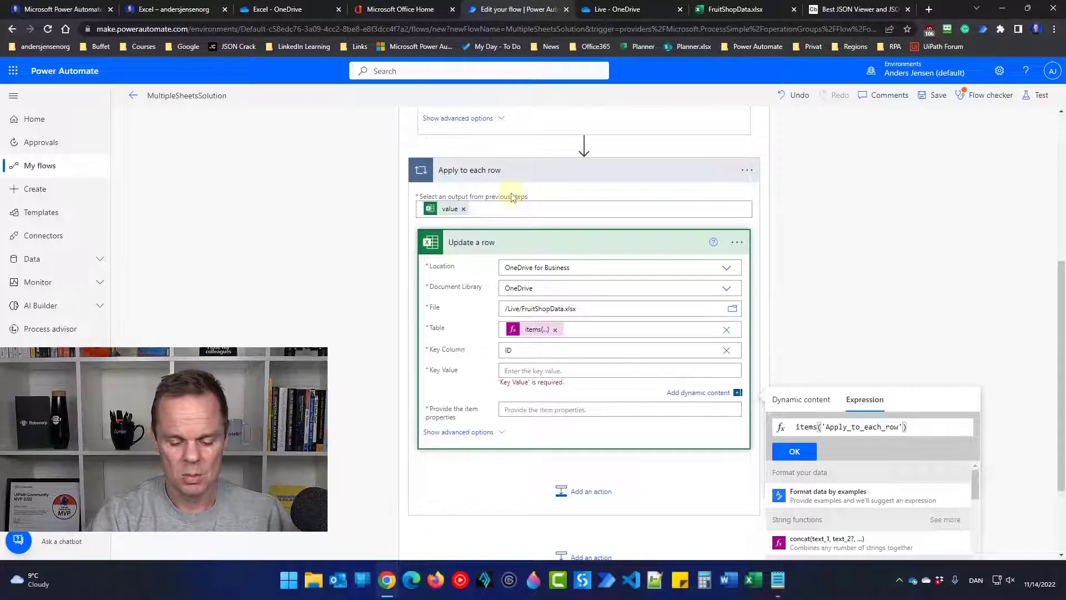
text(?[)
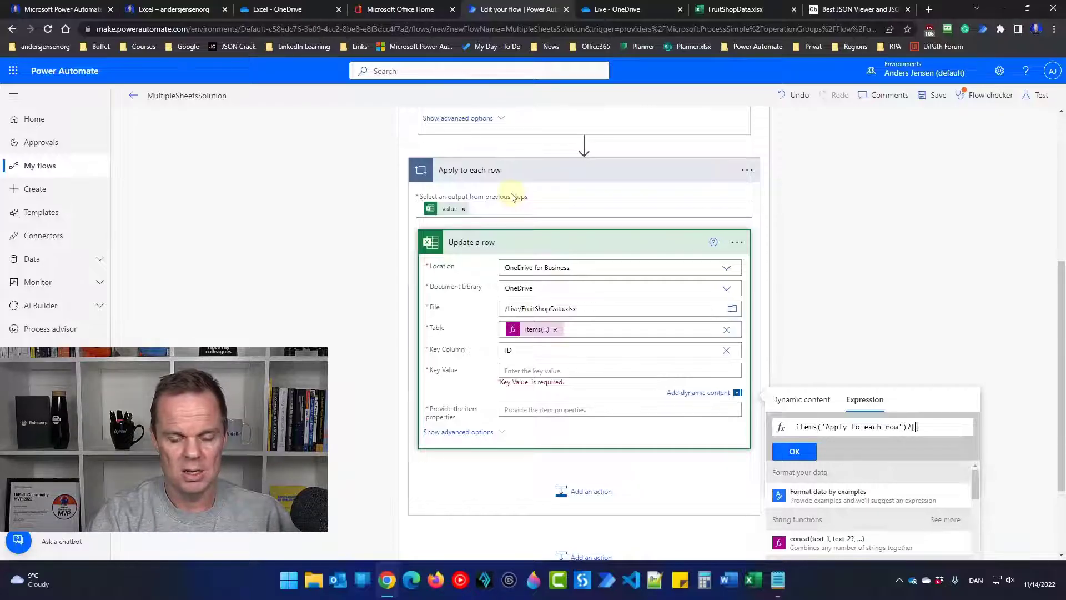
text(])
text('')
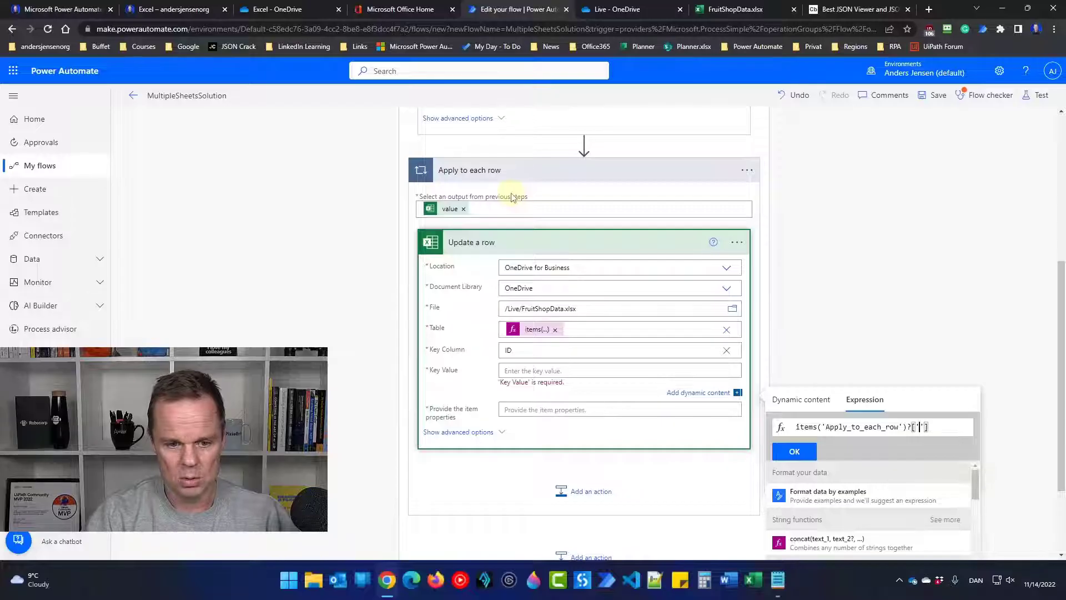
text(ID)
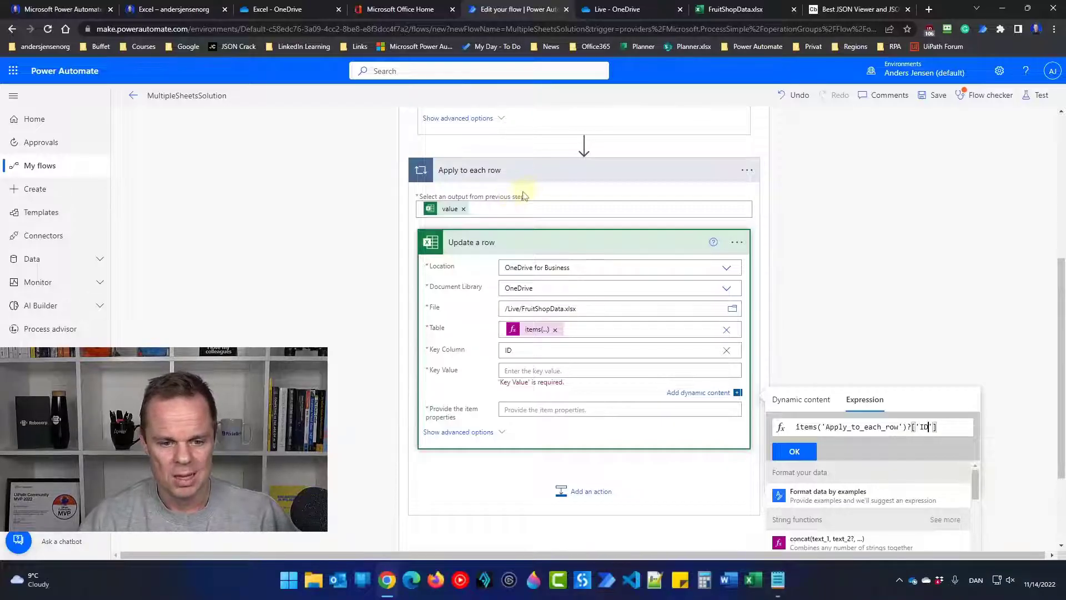
drag(941, 427, 747, 431)
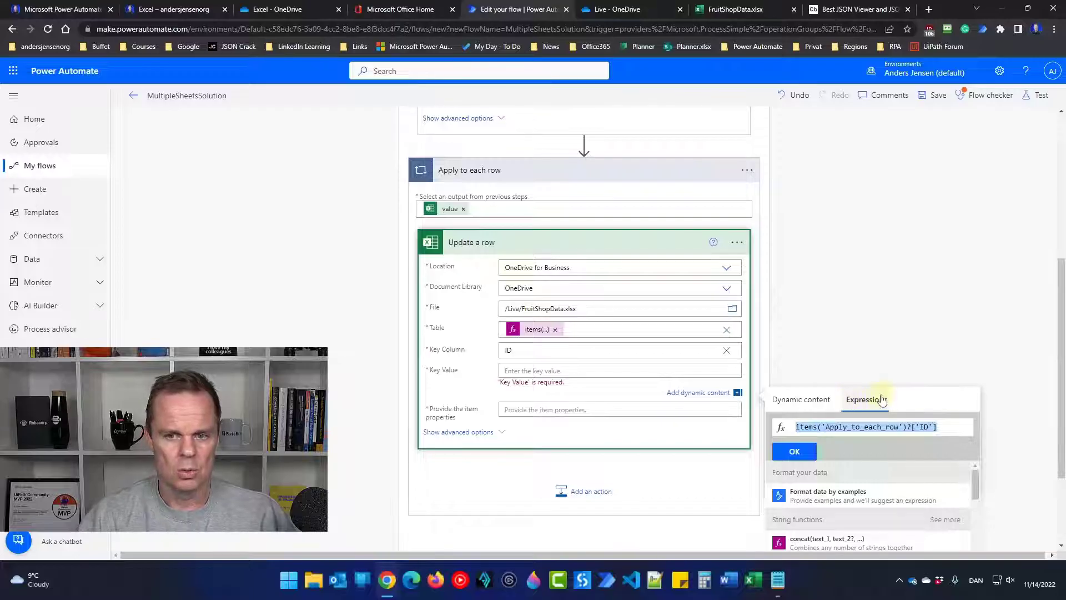
click(794, 451)
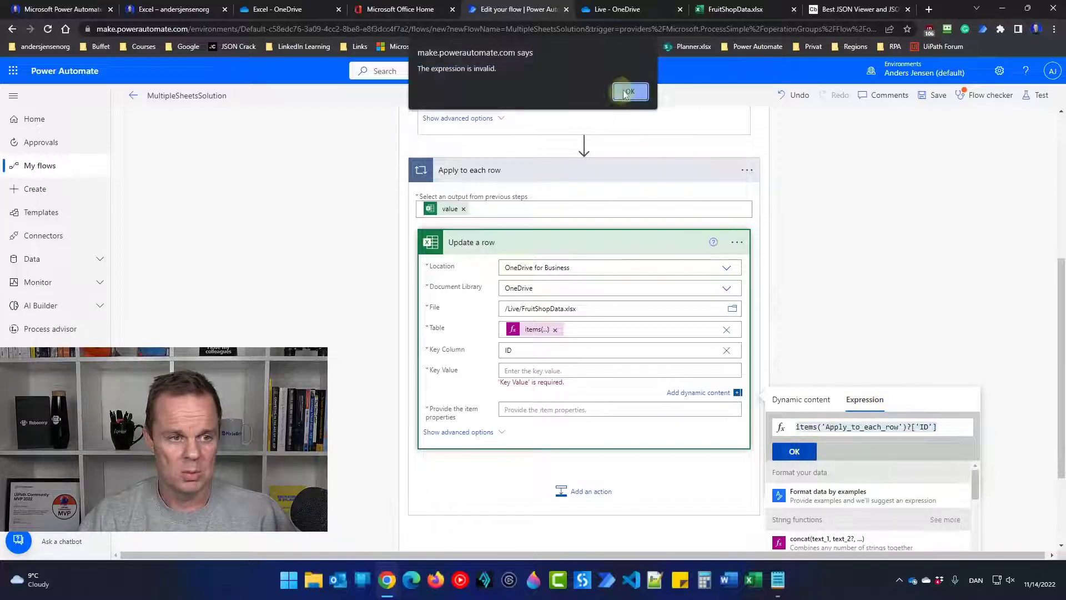
click(625, 94)
click(791, 451)
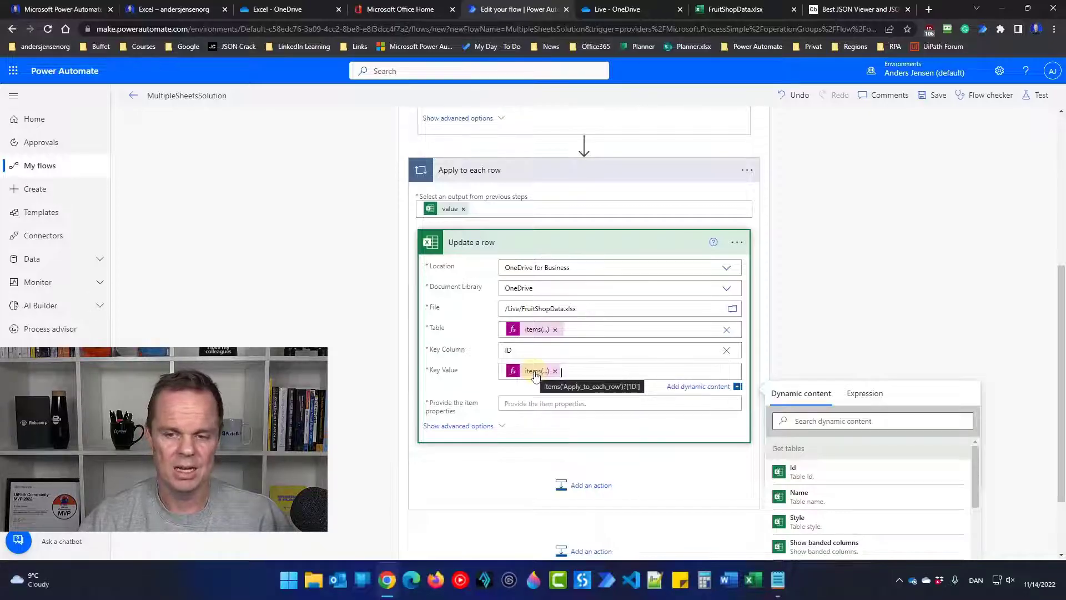
Switch to the Notepad notes and add the heading "JSON for the item properties" below the last expression
click(529, 404)
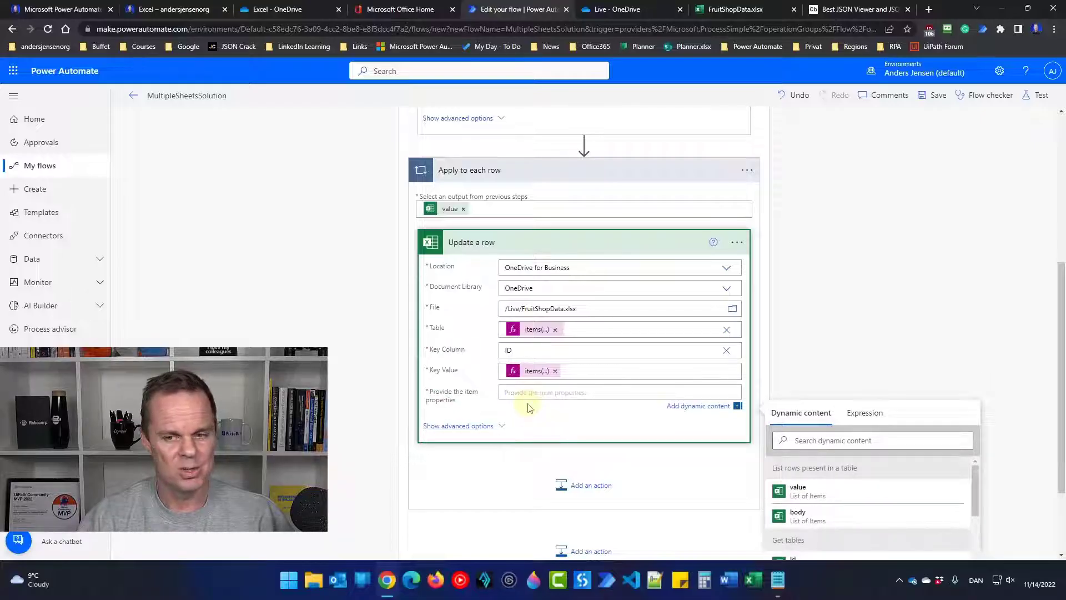
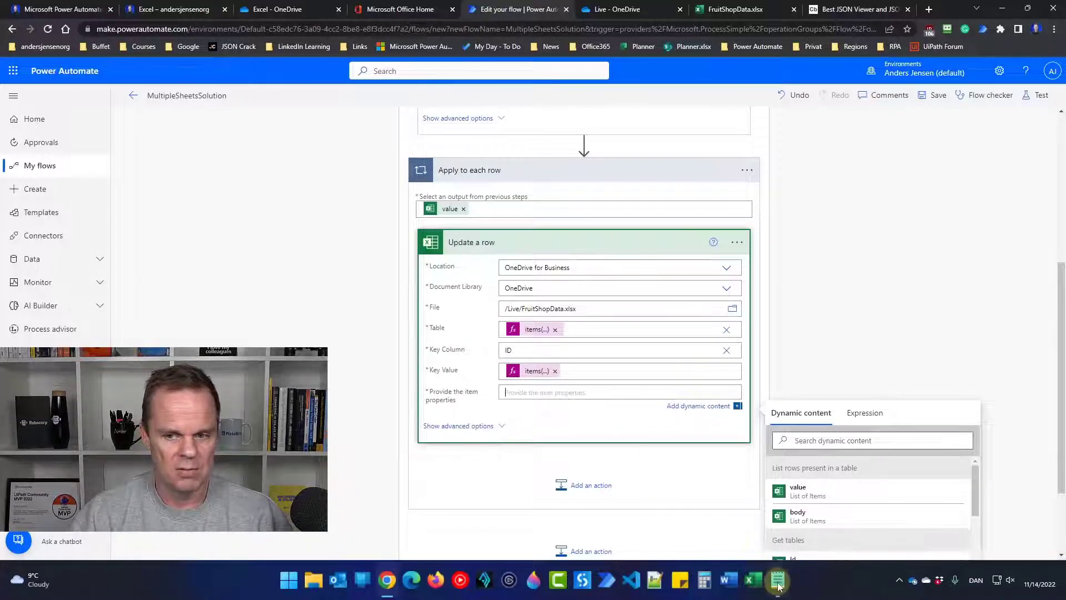
mouse_move(776, 592)
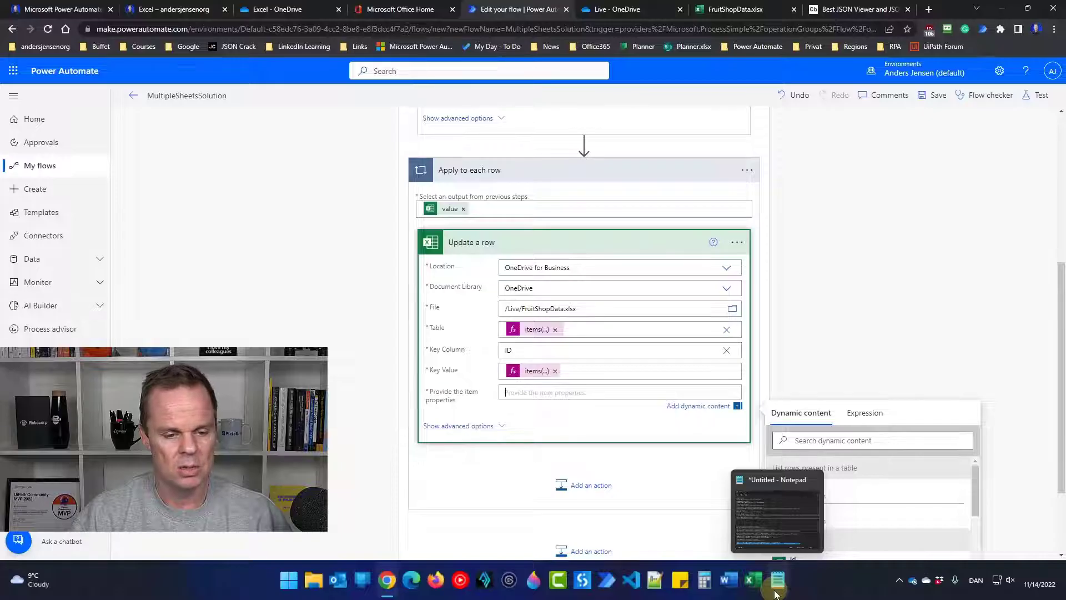
click(773, 536)
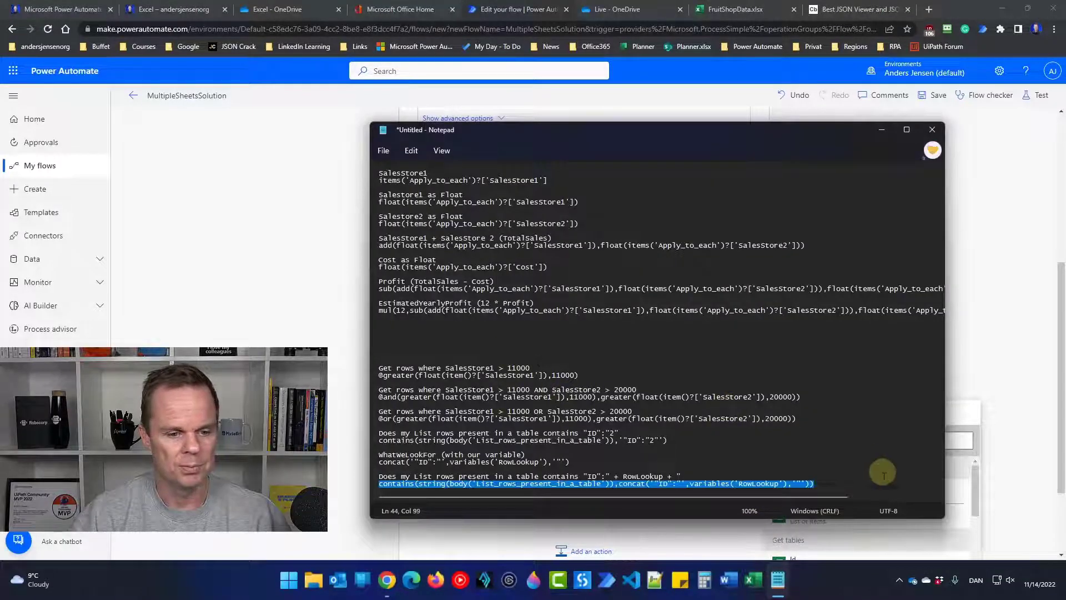
click(858, 486)
key(Return)
key(Return)
key(Return)
key(Return)
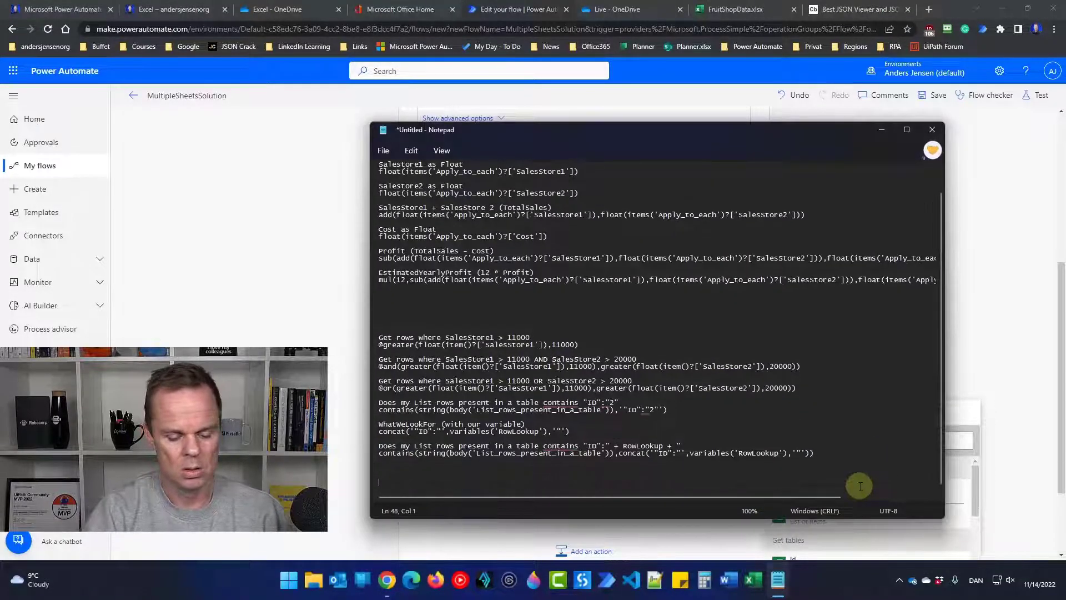
key(BackSpace)
text(JSON for)
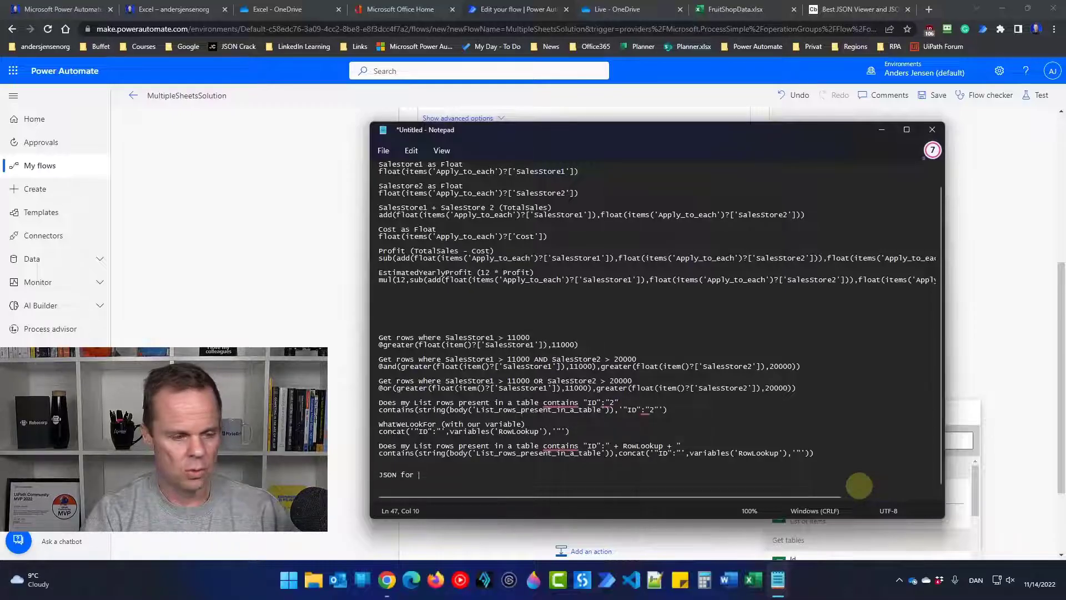
text( the item pro)
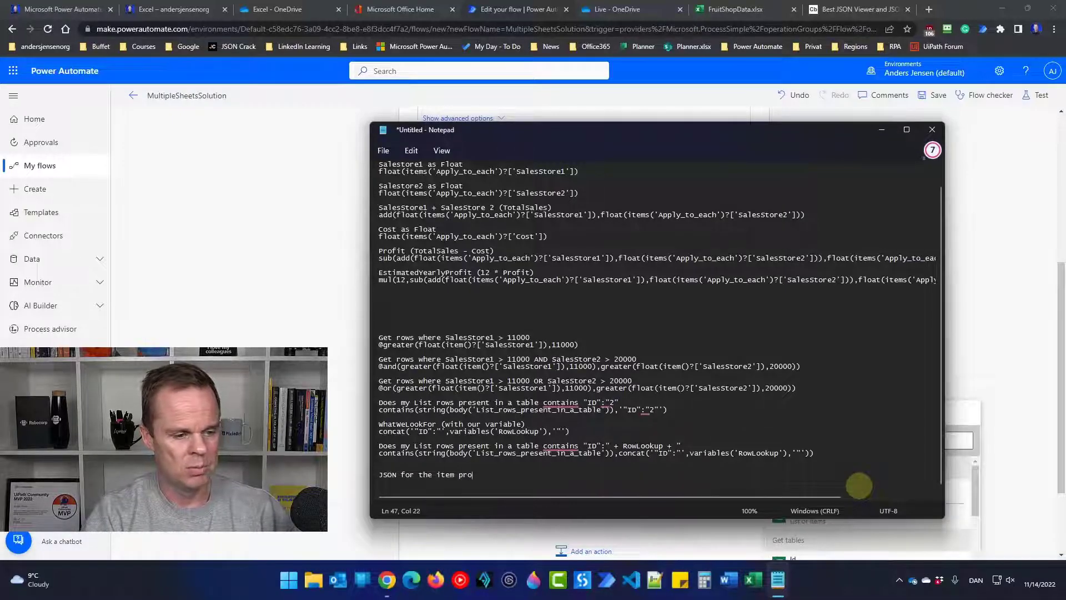
text(perties)
key(Return)
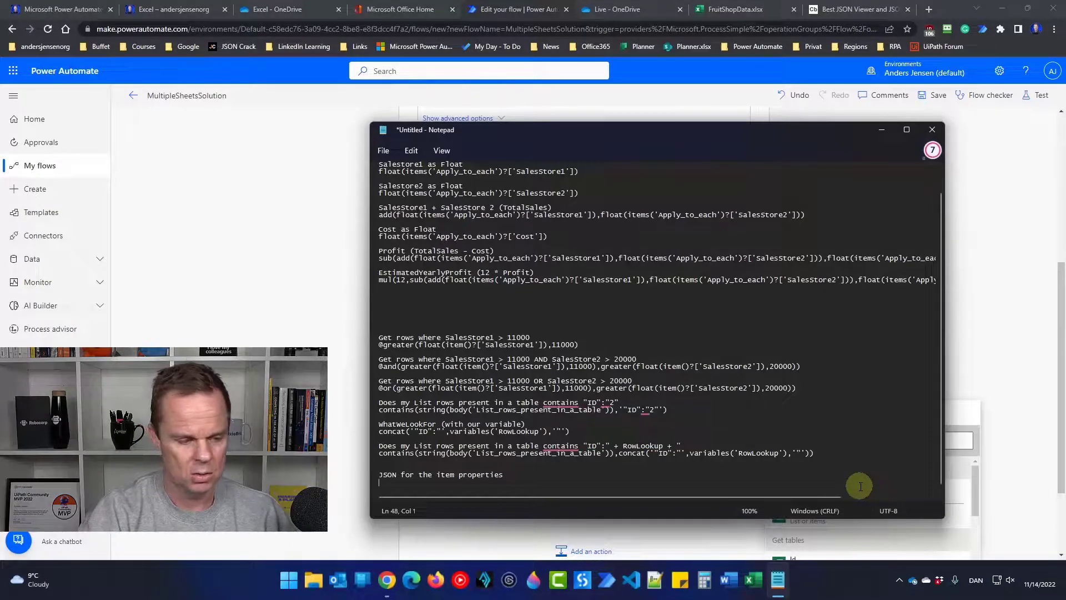
Write a pair of curly braces under the heading, enclosing the line "[ColumnName1]":"Value1", as the first JSON property
text({)
key(Return)
key(Return)
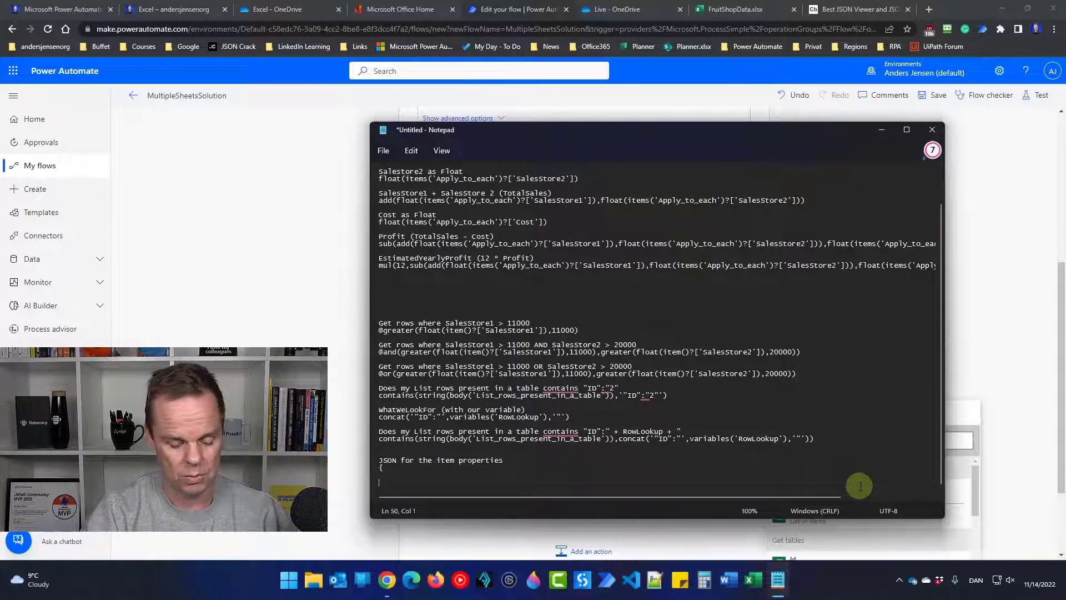
text(})
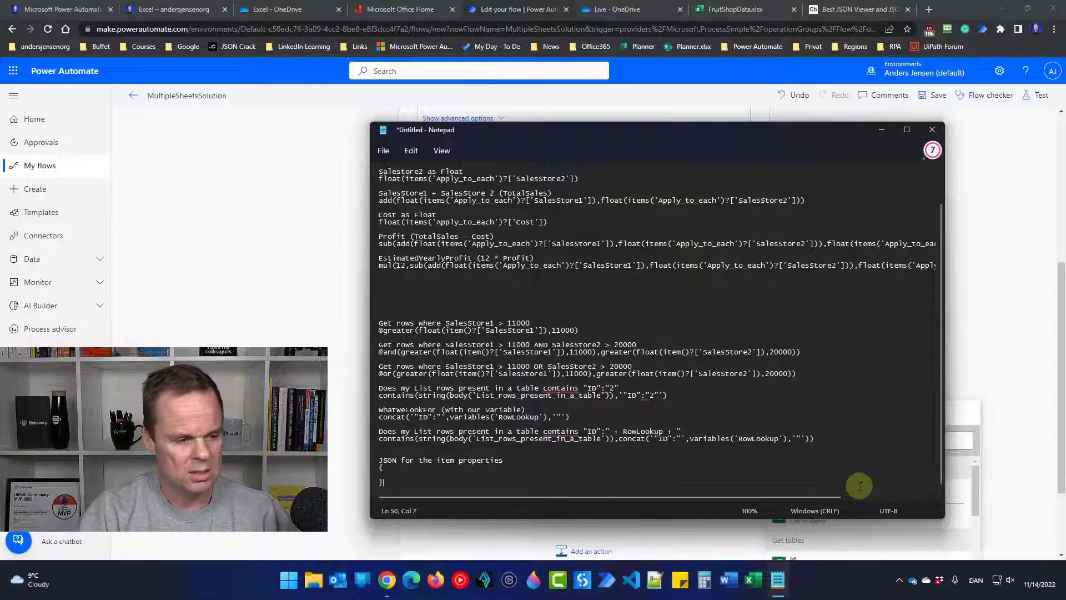
key(Up)
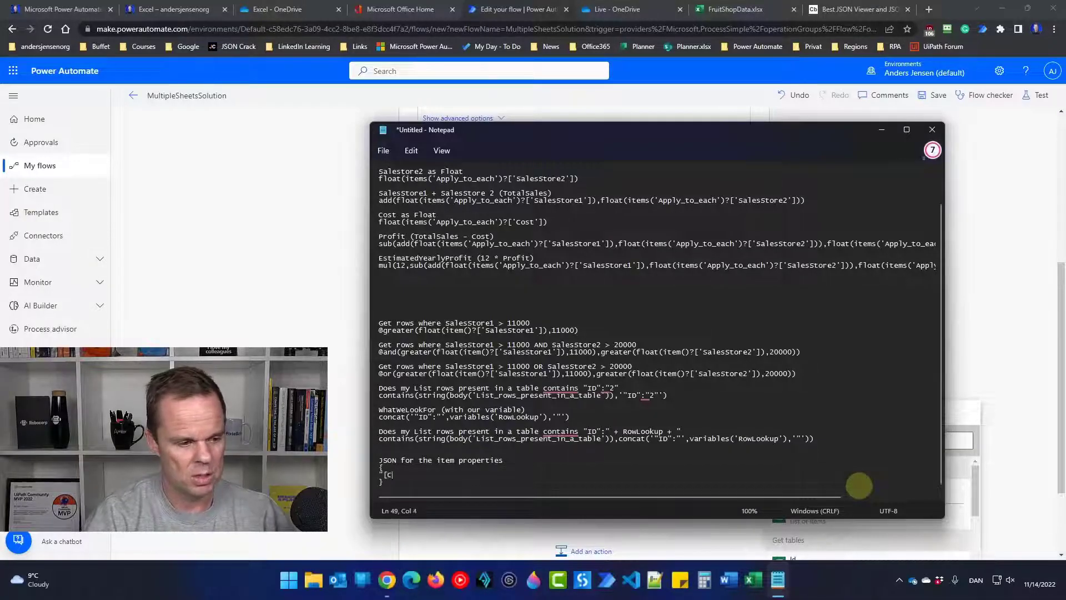
text(olumn)
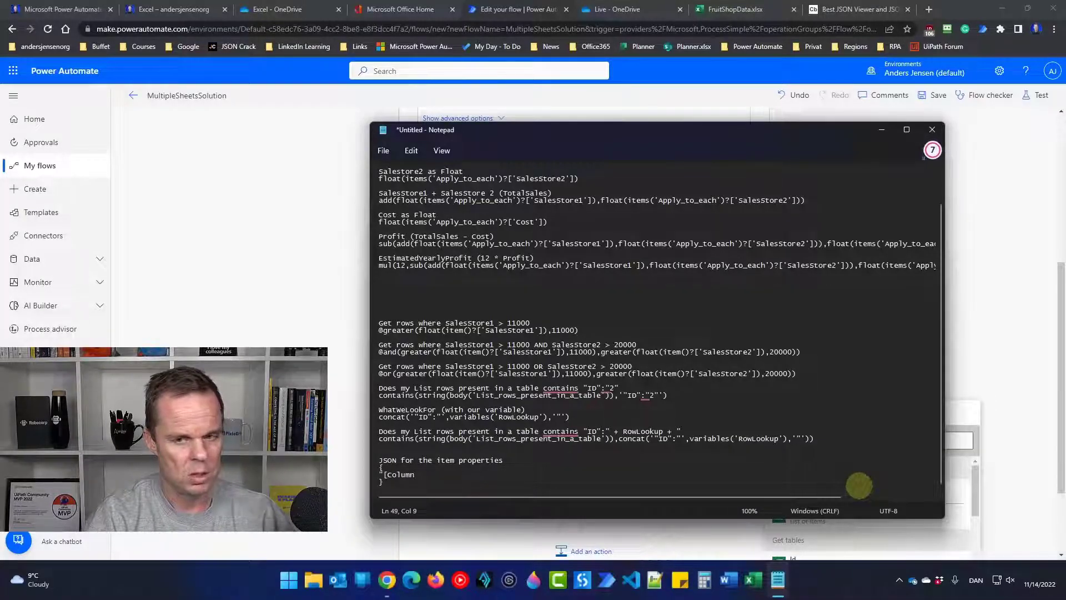
text(Name1]":)
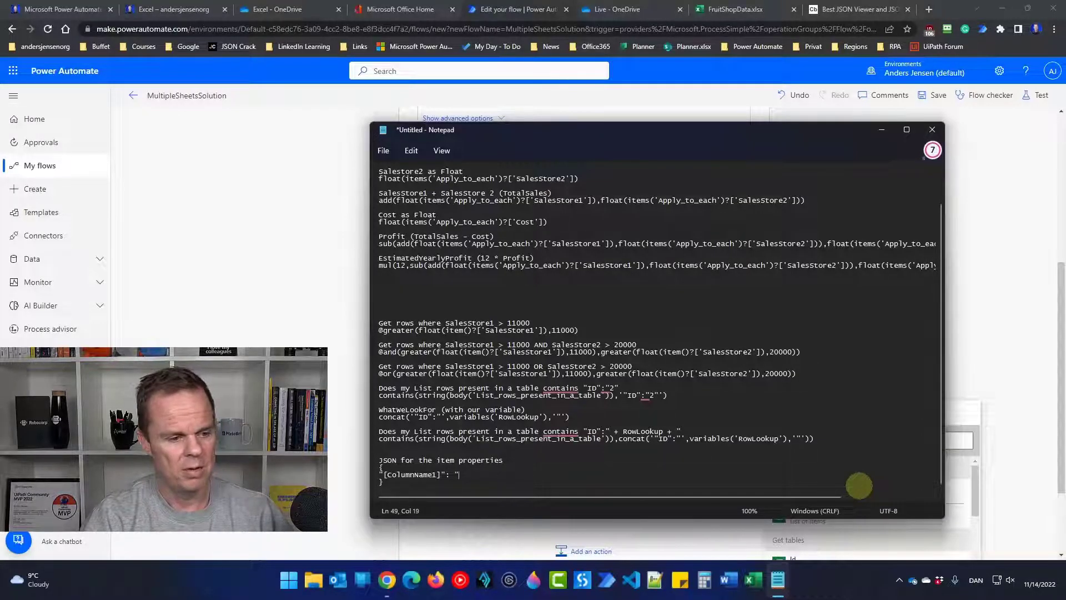
text(alue1",)
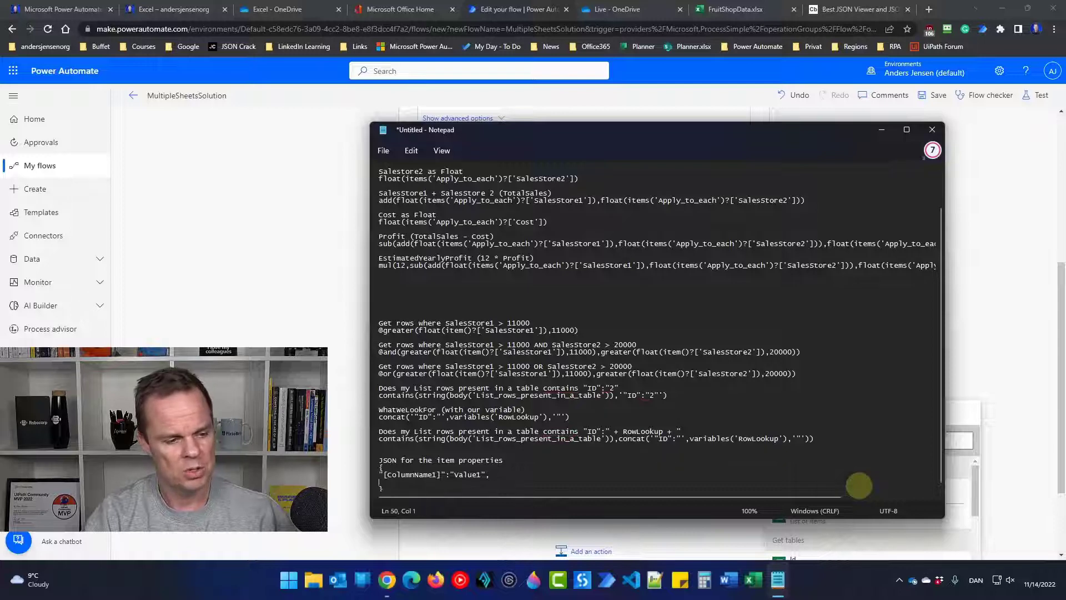
Duplicate the first JSON property line and change the copy to "[ColumnName2]":"Value2",
click(489, 474)
triple_click(489, 474)
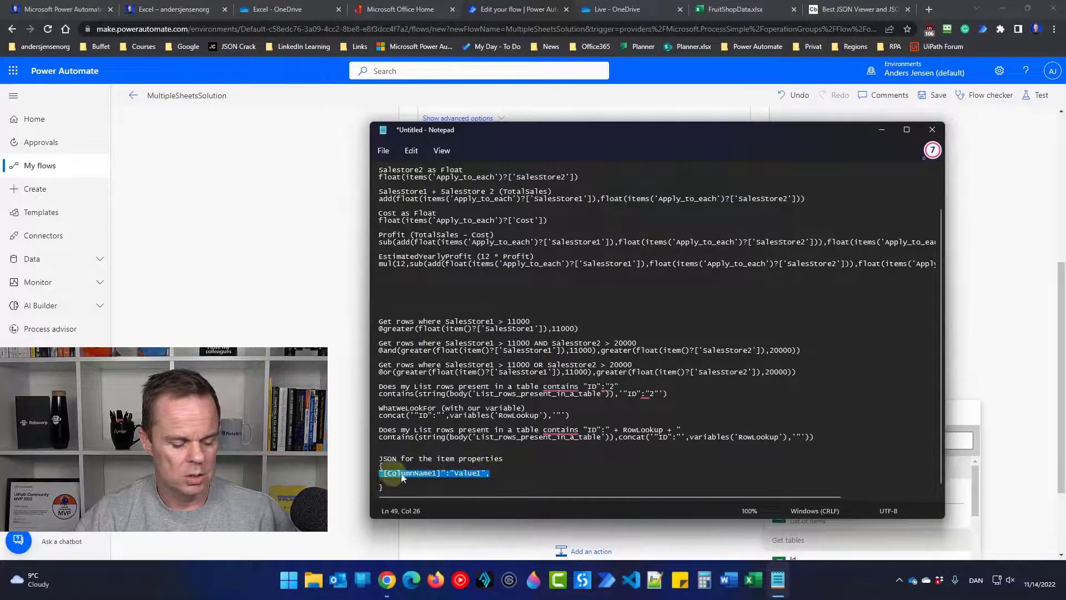
key(ctrl+c)
click(380, 473)
key(ctrl+v)
click(439, 480)
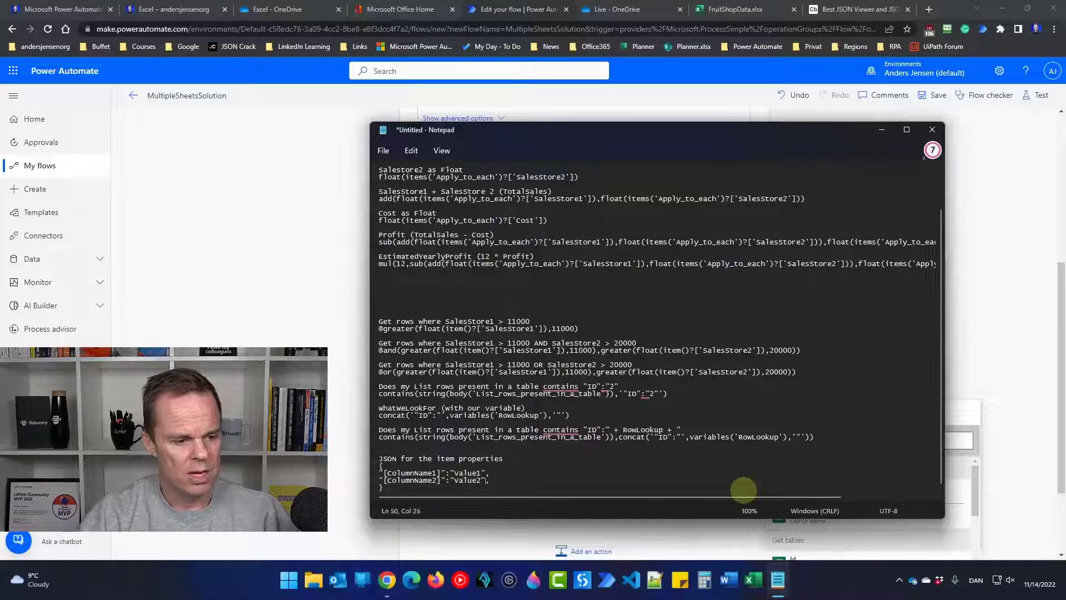
Add a third JSON property line, "[ColumnName3]":"Value3", without a trailing comma before the closing brace
key(Return)
key(ctrl+v)
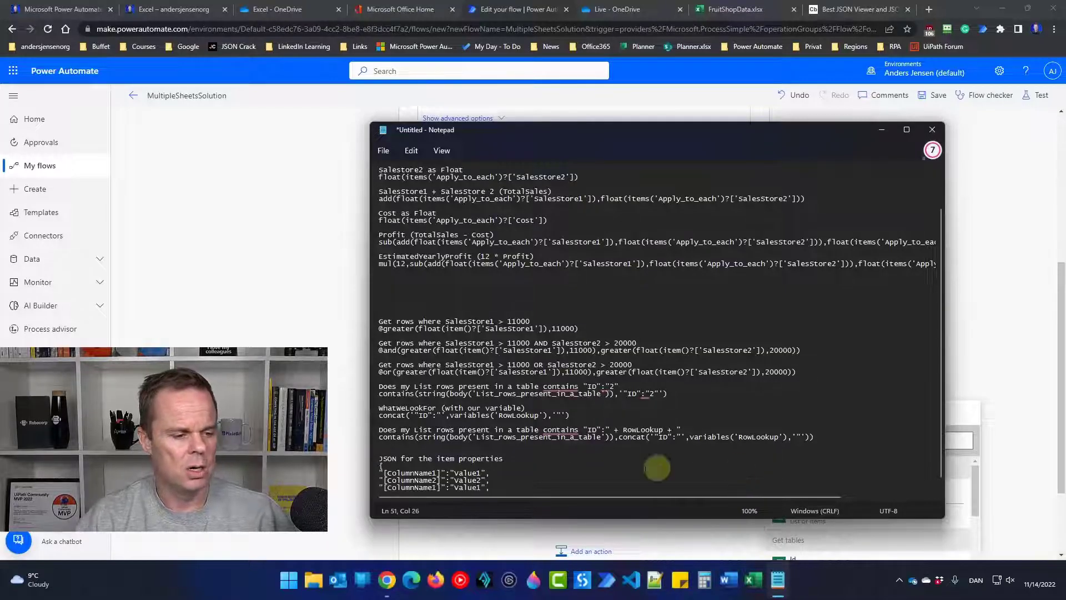
key(Return)
text(})
click(436, 480)
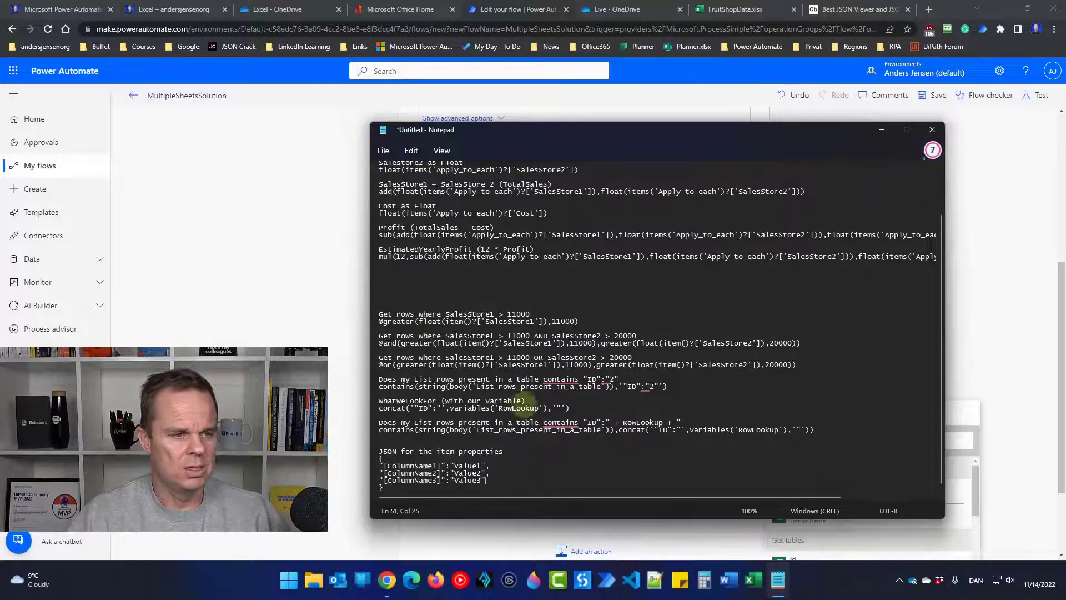
Move the Notepad window aside and replace the [ColumnName1] placeholder in the JSON with TotalSales
drag(568, 137, 618, 109)
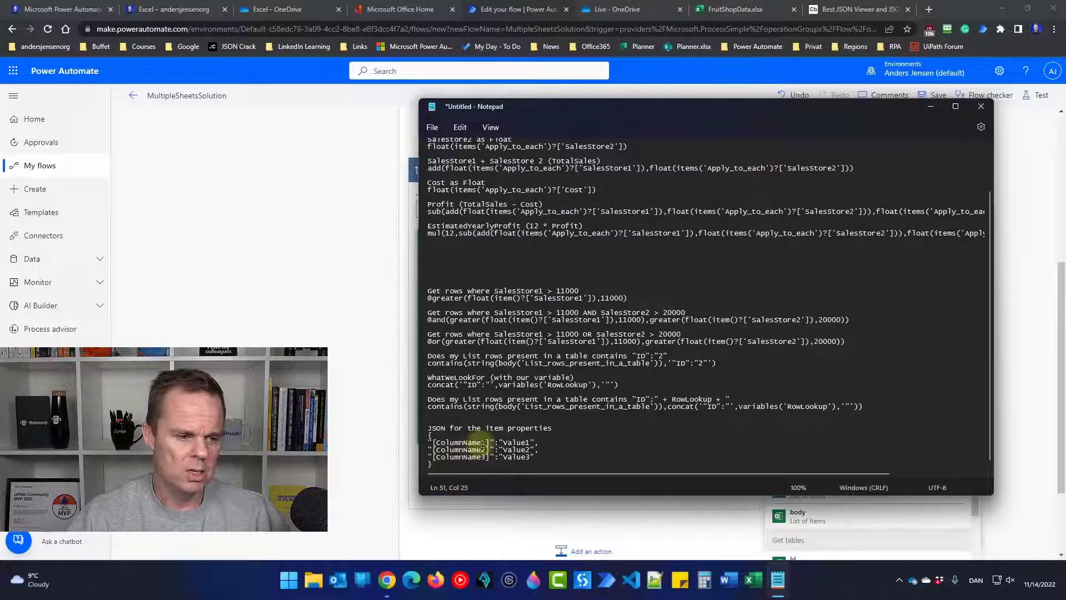
drag(490, 443, 433, 443)
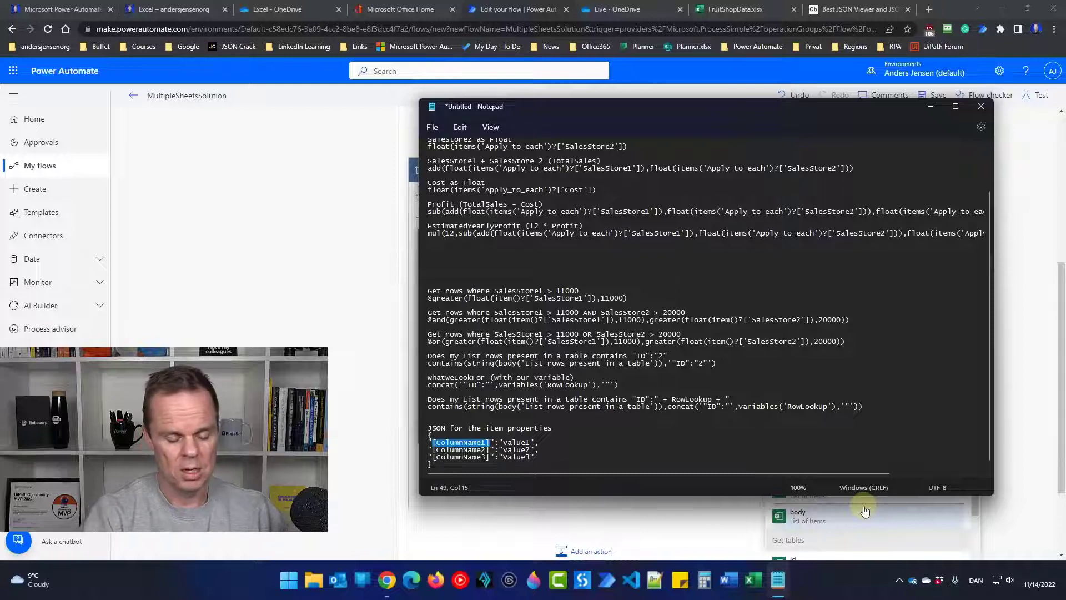
text(I)
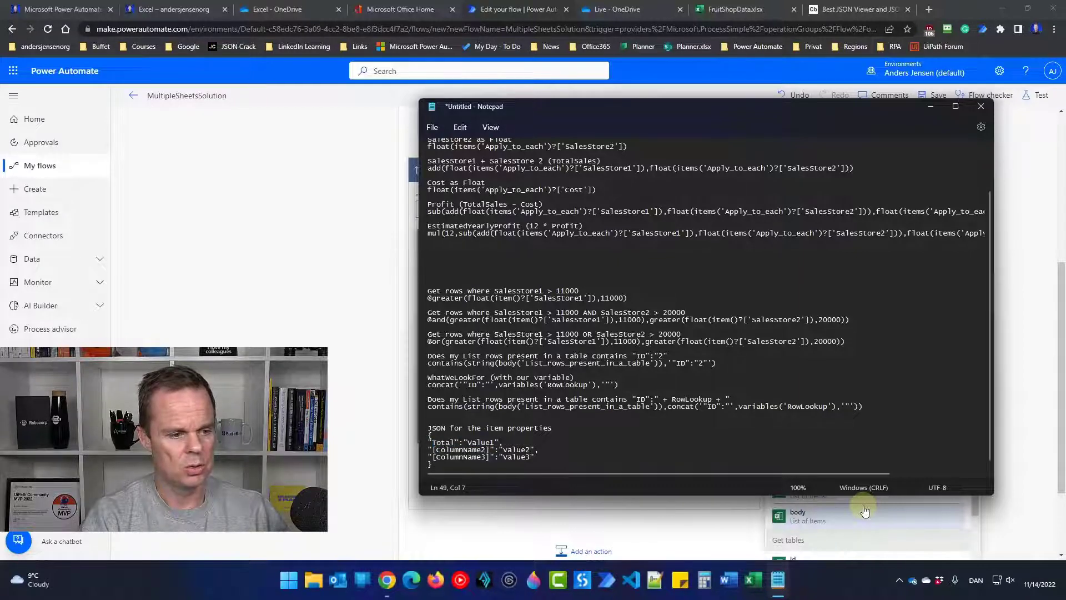
text(otalSales)
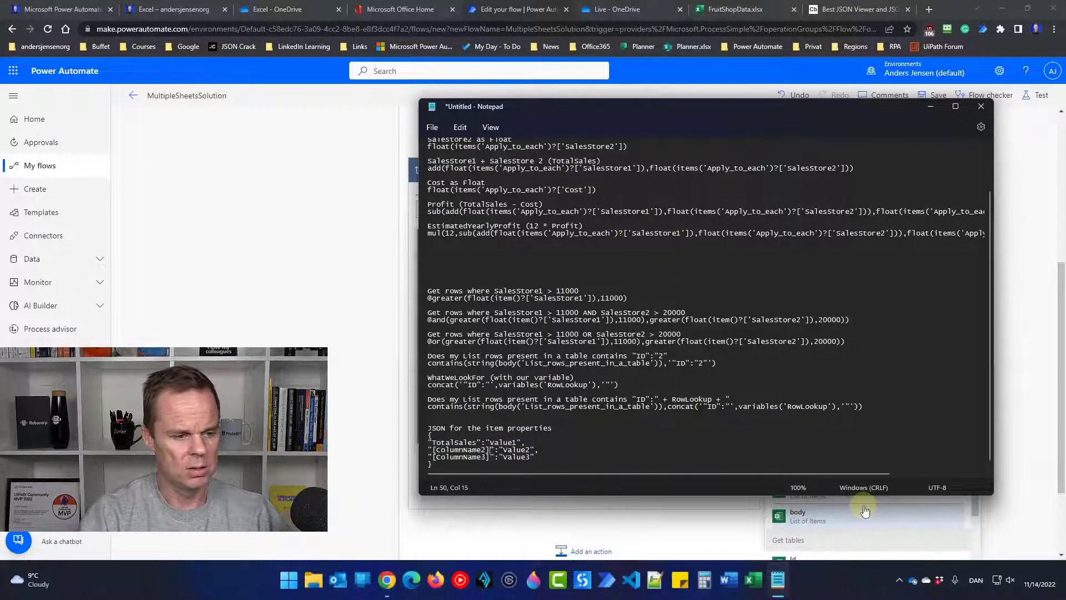
Replace the [ColumnName2] placeholder in the JSON's second property with Profit
key(BackSpace)
key(BackSpace)
key(BackSpace)
key(BackSpace)
key(BackSpace)
key(BackSpace)
key(BackSpace)
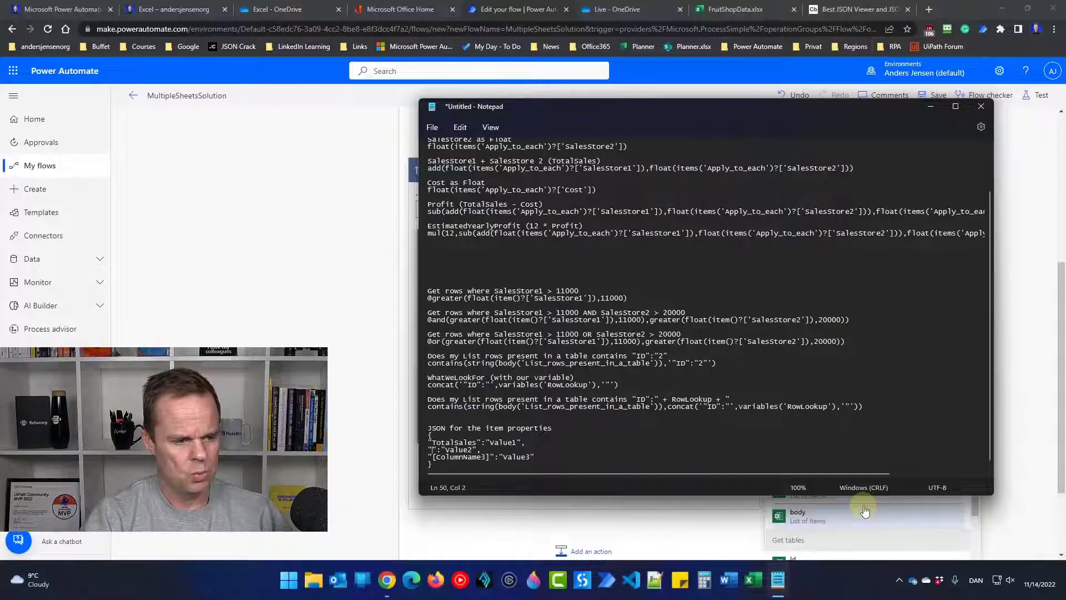
text(Profit)
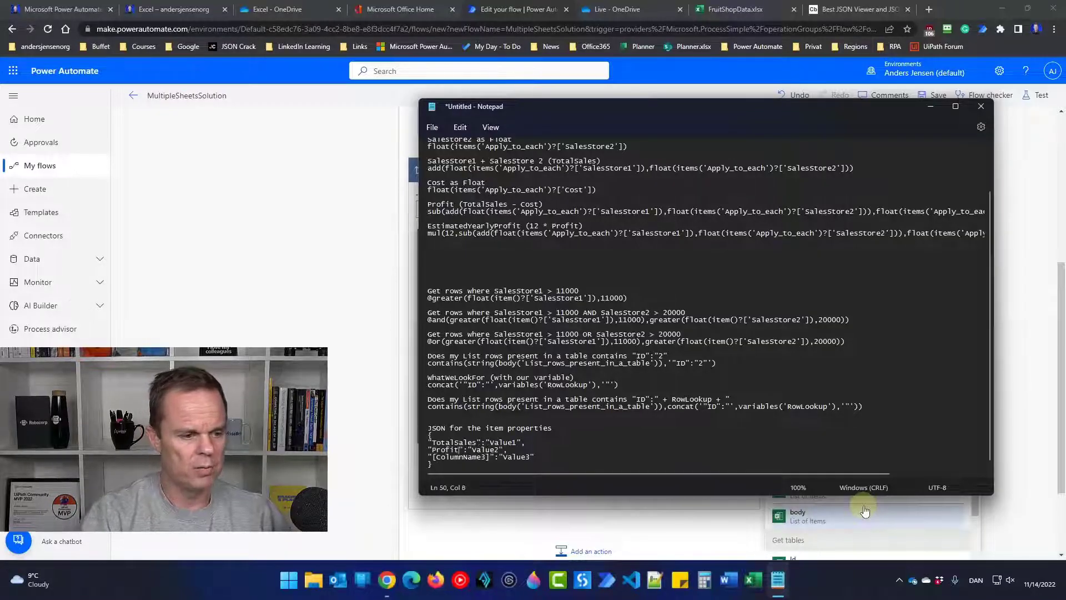
Replace the [ColumnName3] placeholder in the JSON's third property with EstimatedYearlyProfit
key(Down)
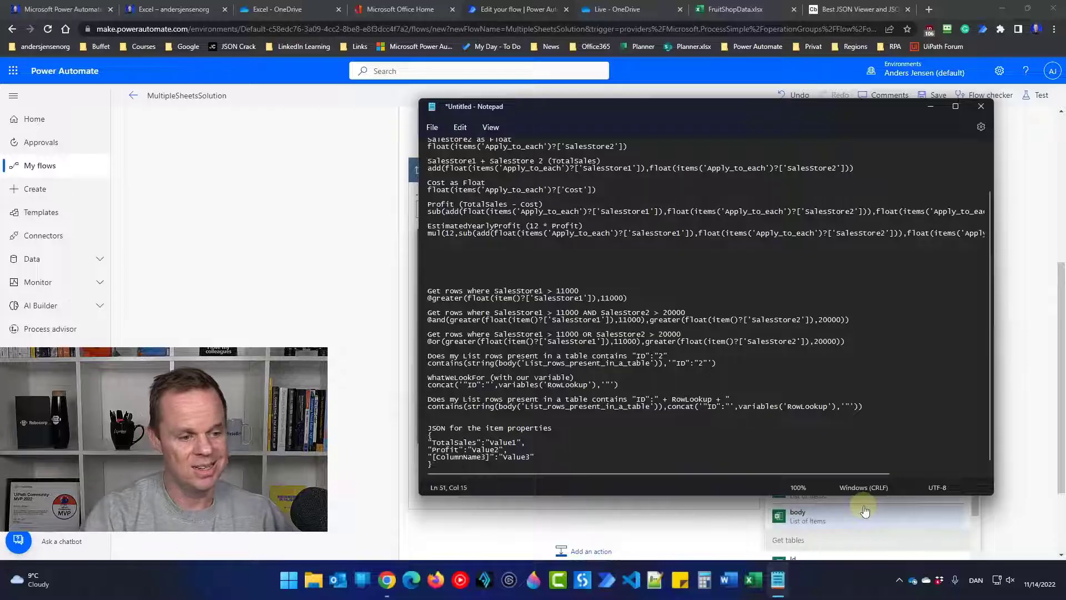
key(BackSpace)
key(BackSpace)
key(BackSpace)
key(BackSpace)
key(BackSpace)
text(E)
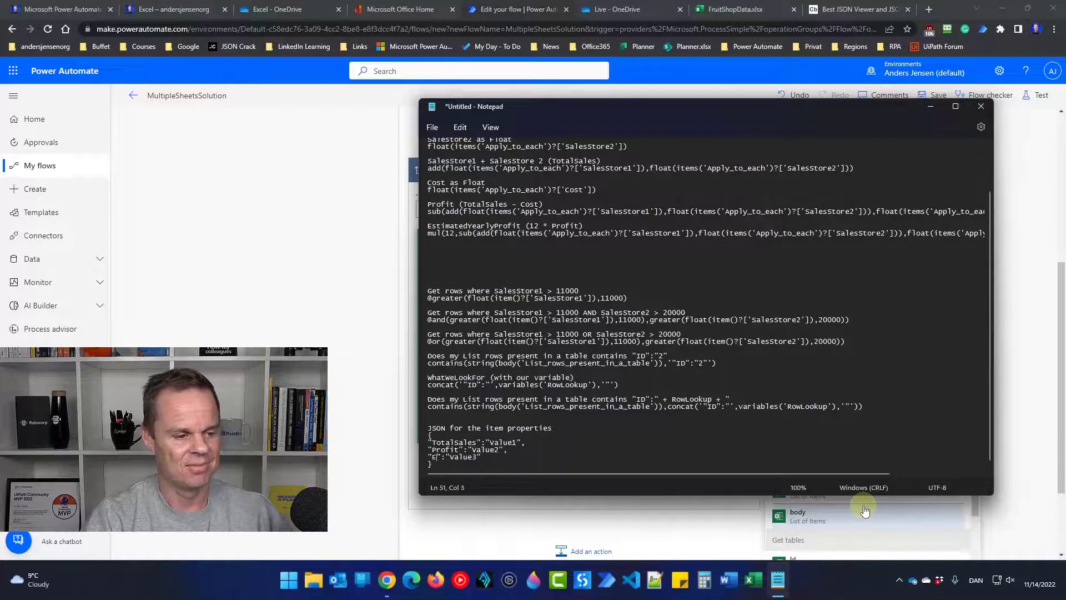
text(stimatedyea)
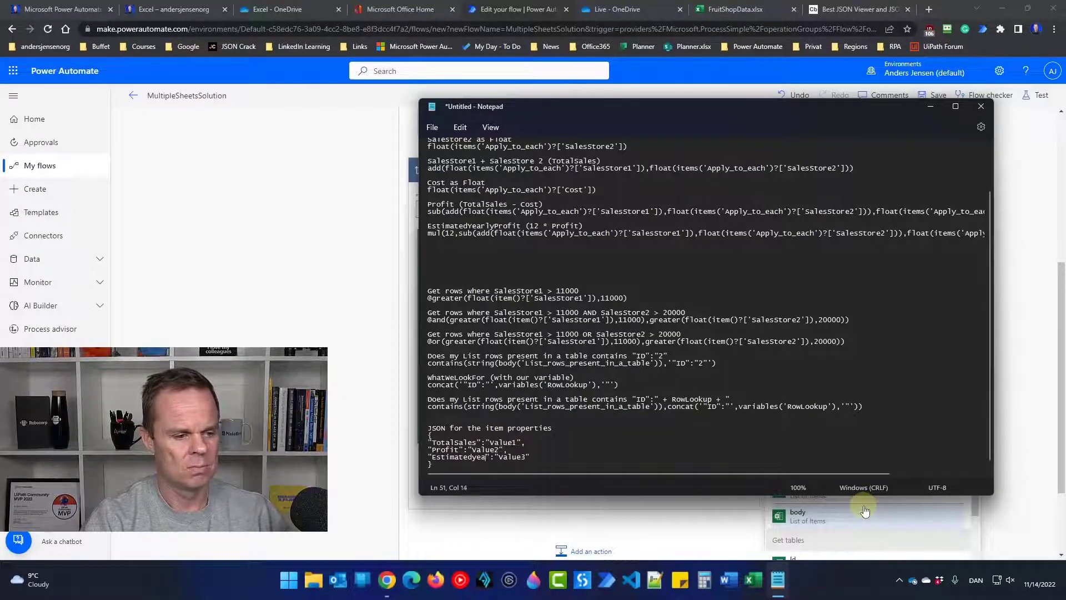
text(rly)
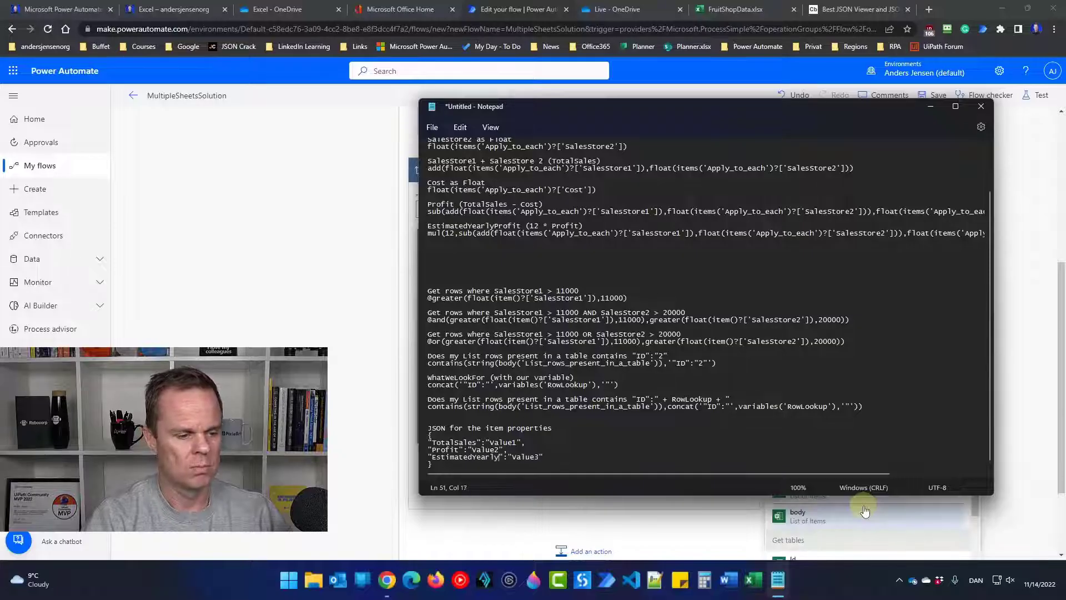
text(Profit)
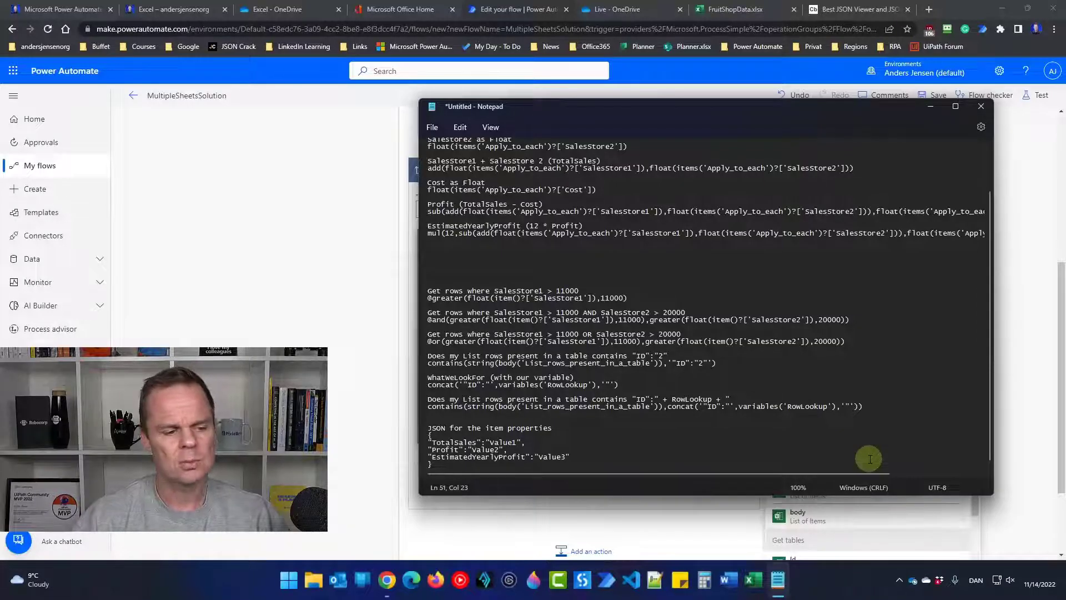
Copy the whole JSON block from Notepad into the item properties of the Update a row action in Power Automate, keeping the comma after "Value1"
drag(432, 464, 424, 441)
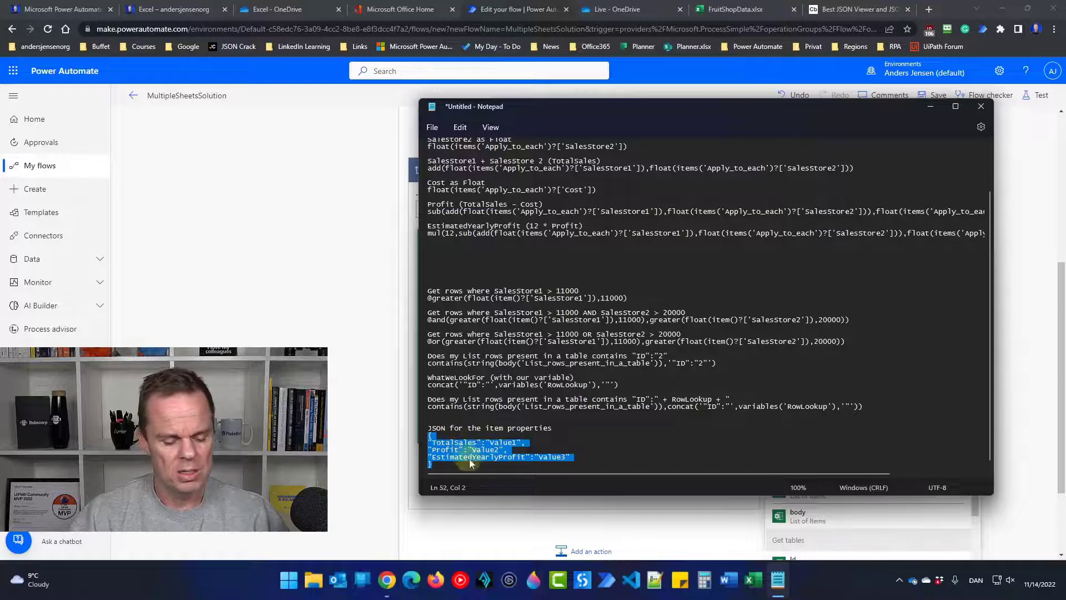
click(443, 526)
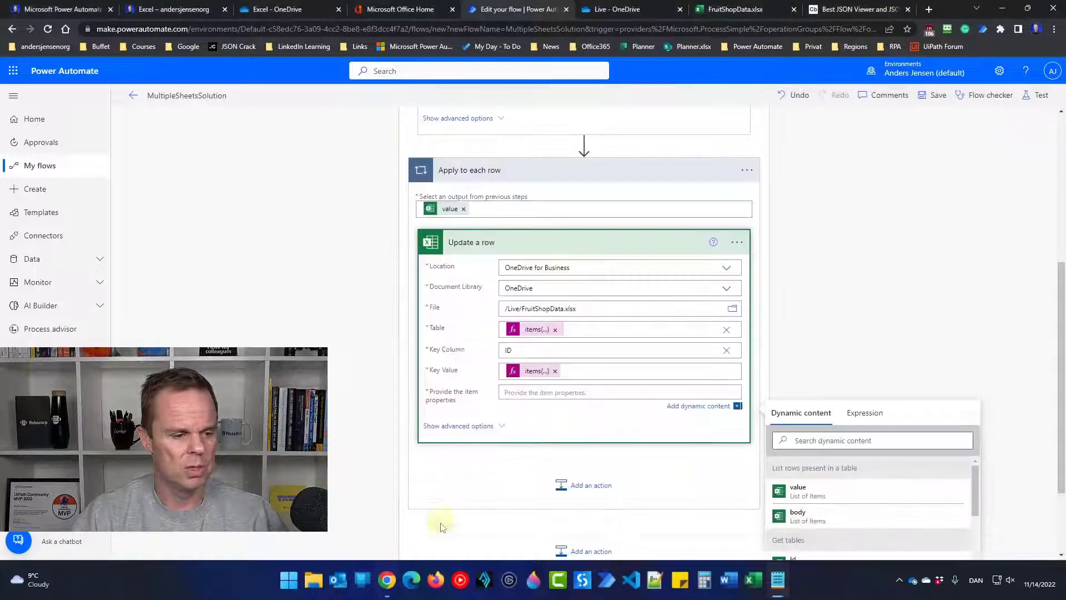
click(521, 390)
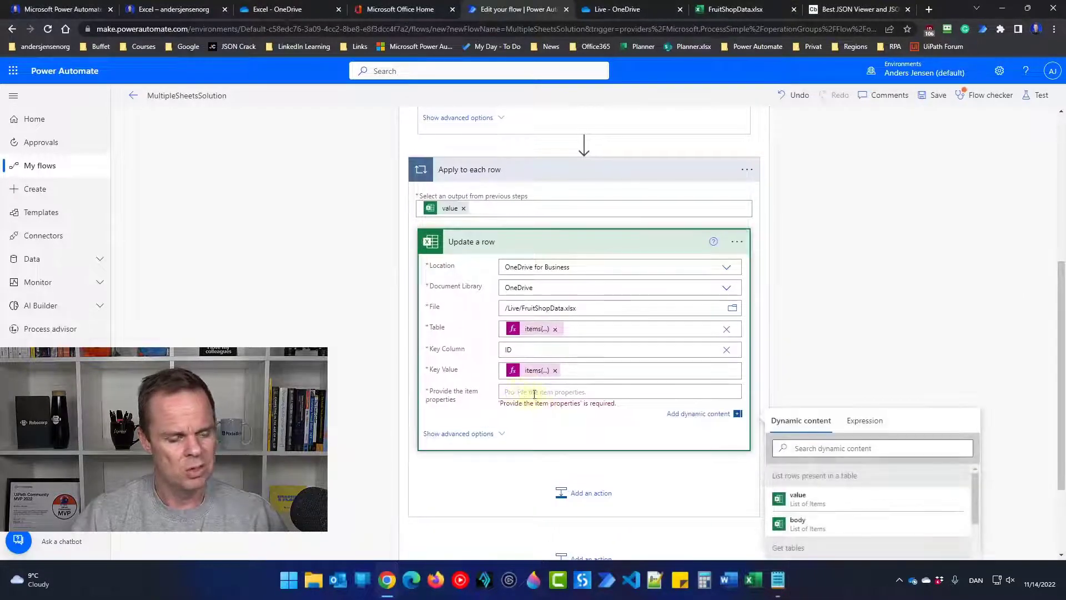
text({ "TotalSales":"Value1", "Profit":"Value2", "EstimatedYearlyProfit":"Value3" })
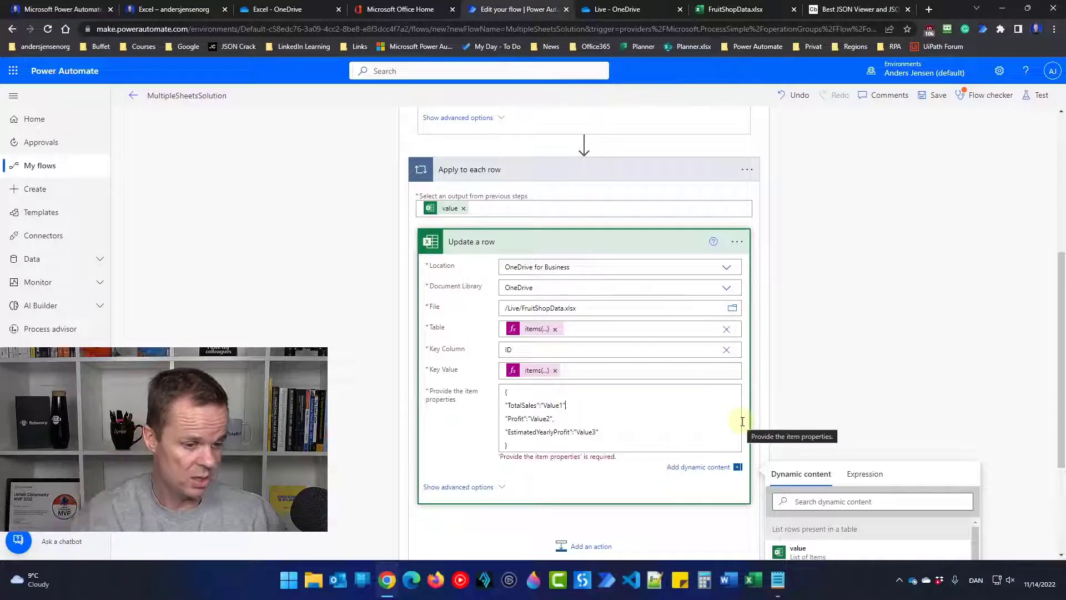
text(,)
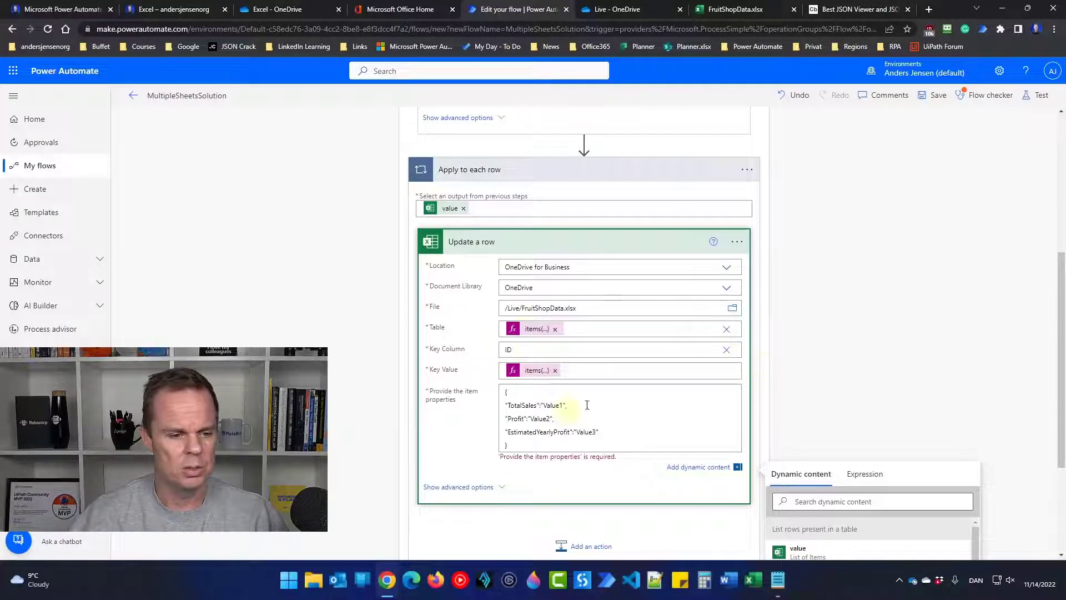
Switch to Notepad and copy the "SalesStore1 + SalesStore 2 (TotalSales)" heading together with the add expression beneath it
click(777, 580)
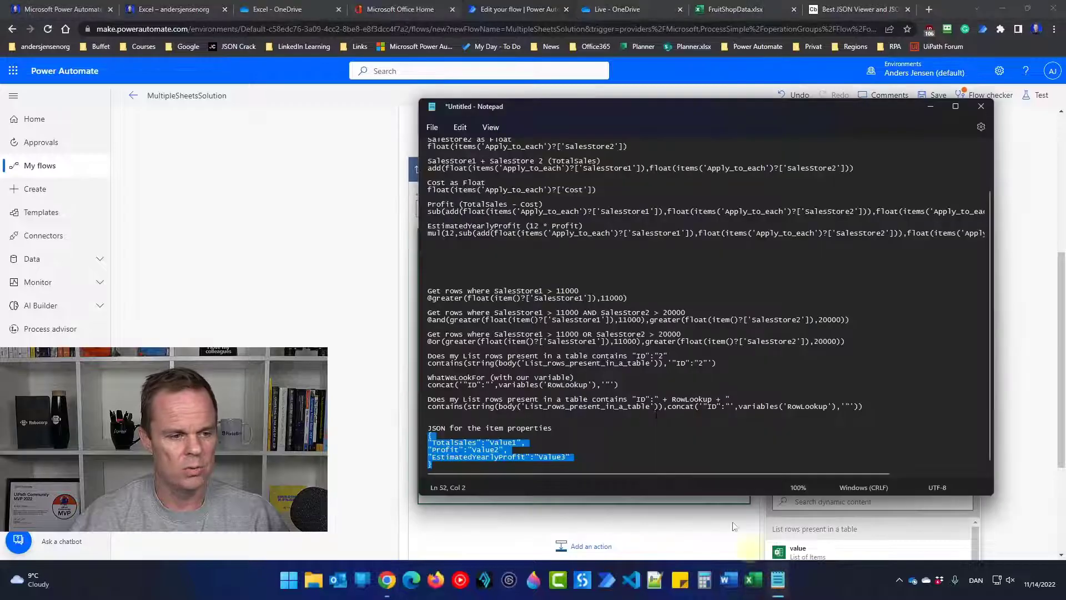
click(622, 385)
scroll(625, 361, up, 3)
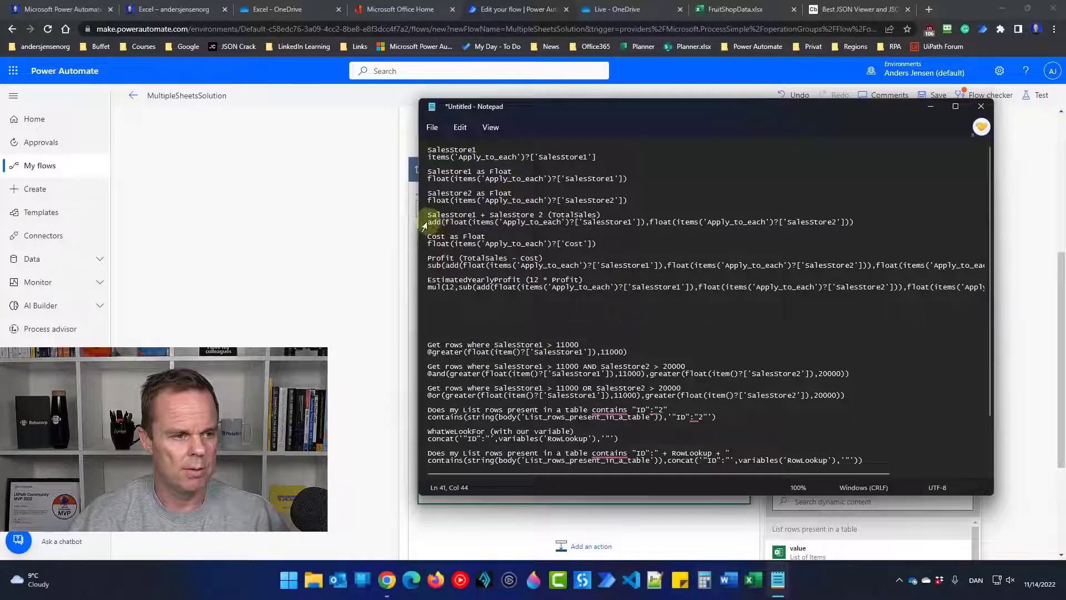
drag(429, 225, 874, 221)
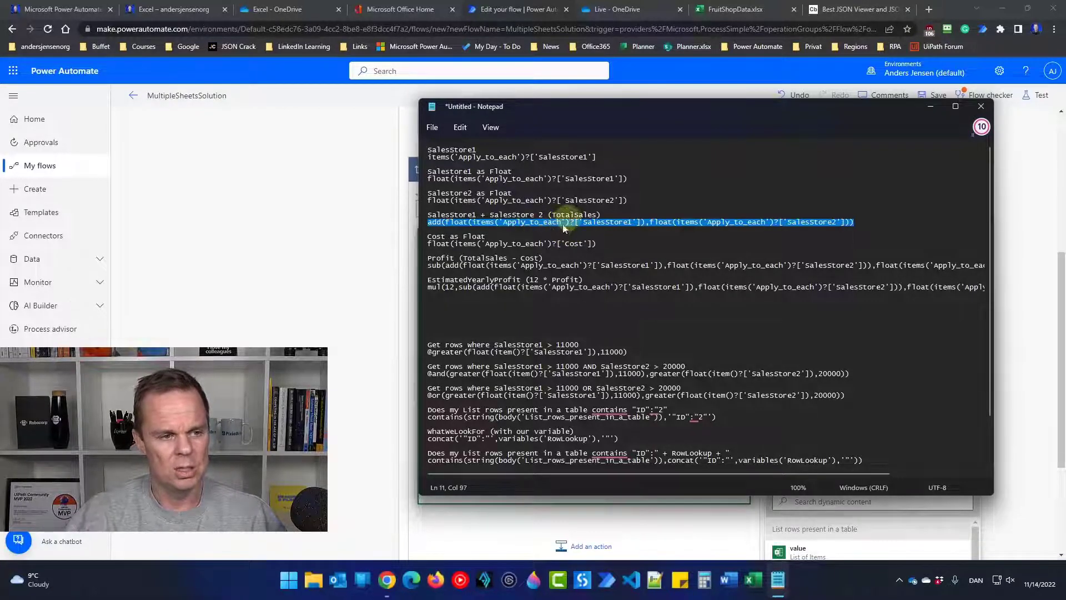
click(627, 216)
drag(870, 217, 433, 205)
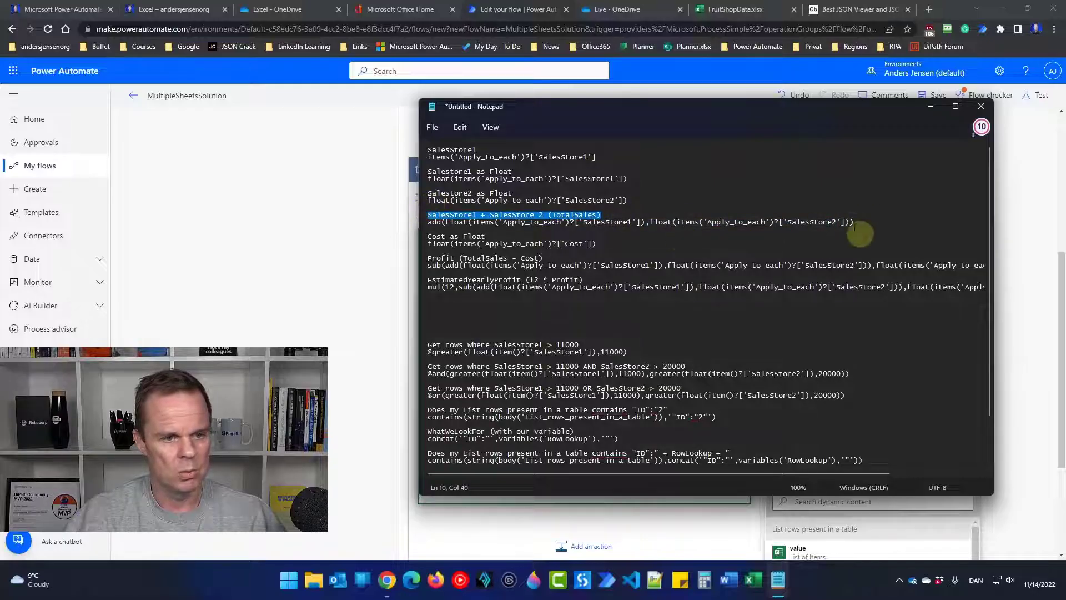
drag(868, 222, 435, 213)
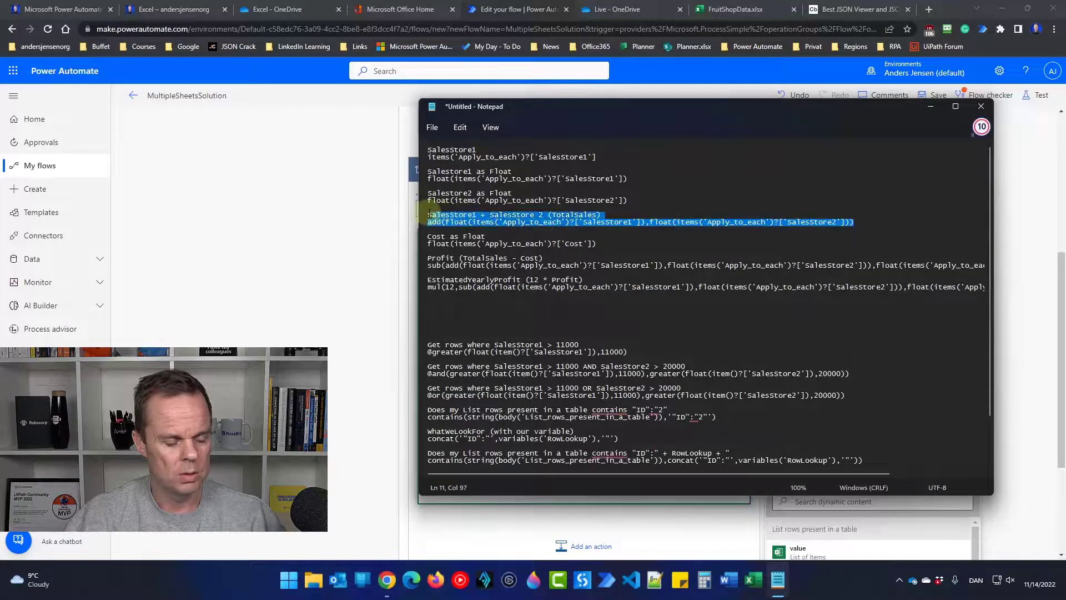
click(601, 227)
click(852, 222)
drag(852, 223, 421, 217)
key(ctrl+c)
Paste the copied TotalSales heading and expression below the JSON block, separated from its closing brace by blank lines
scroll(844, 310, down, 3)
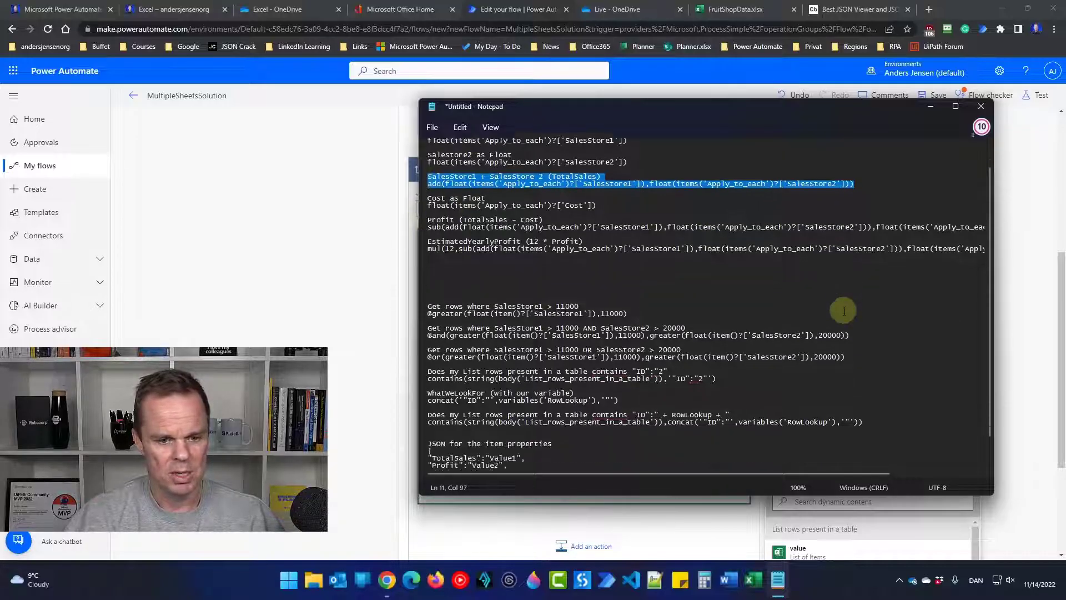
click(536, 463)
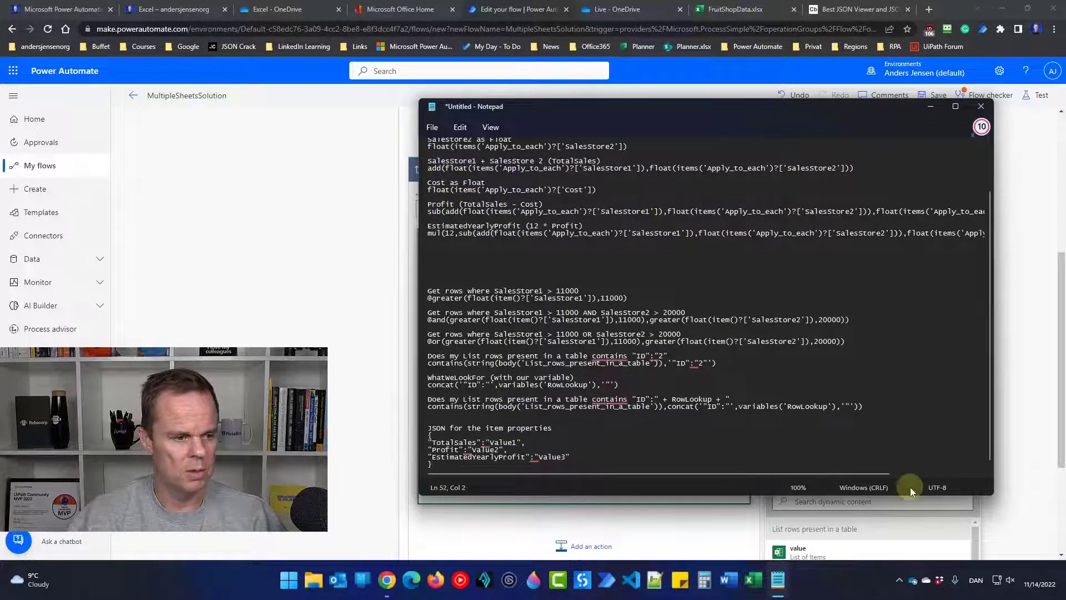
key(Return)
key(Return)
key(Return)
key(ctrl+v)
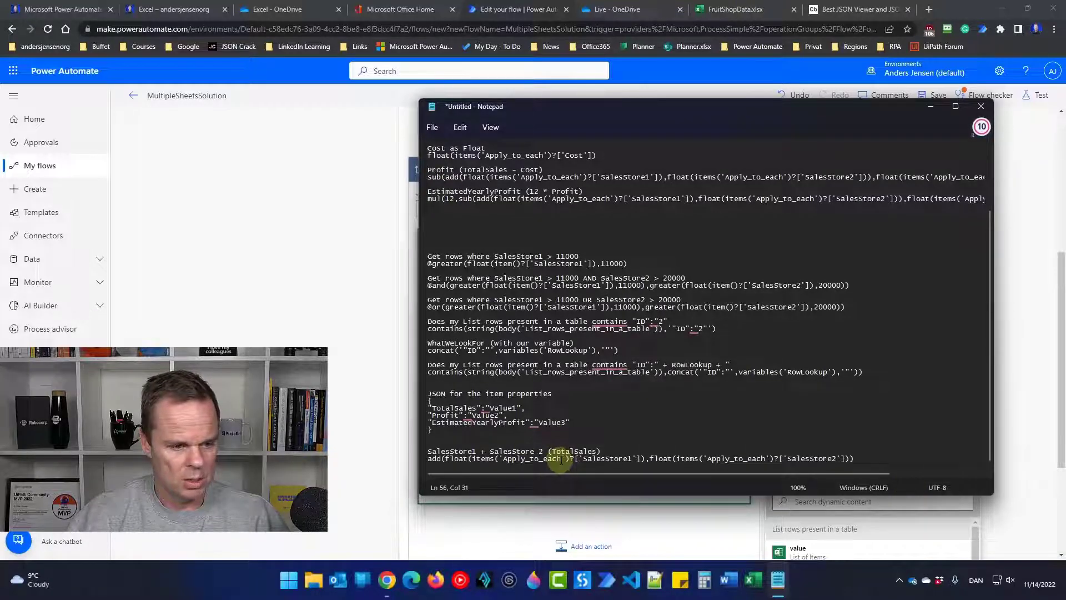
Change both Apply_to_each references in the pasted TotalSales expression to Apply_to_each_row
text(_row)
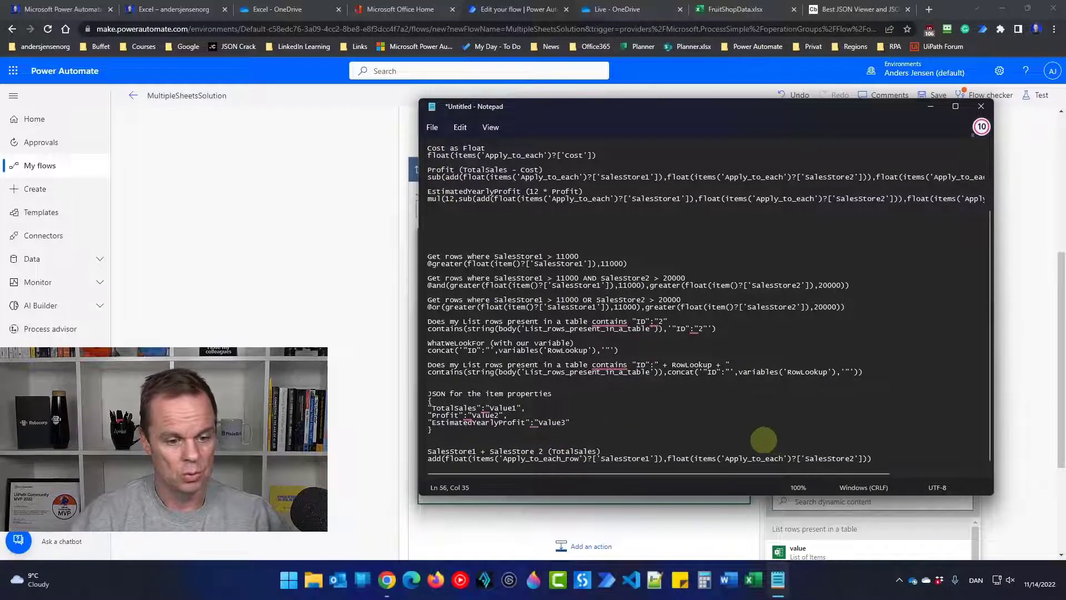
click(784, 458)
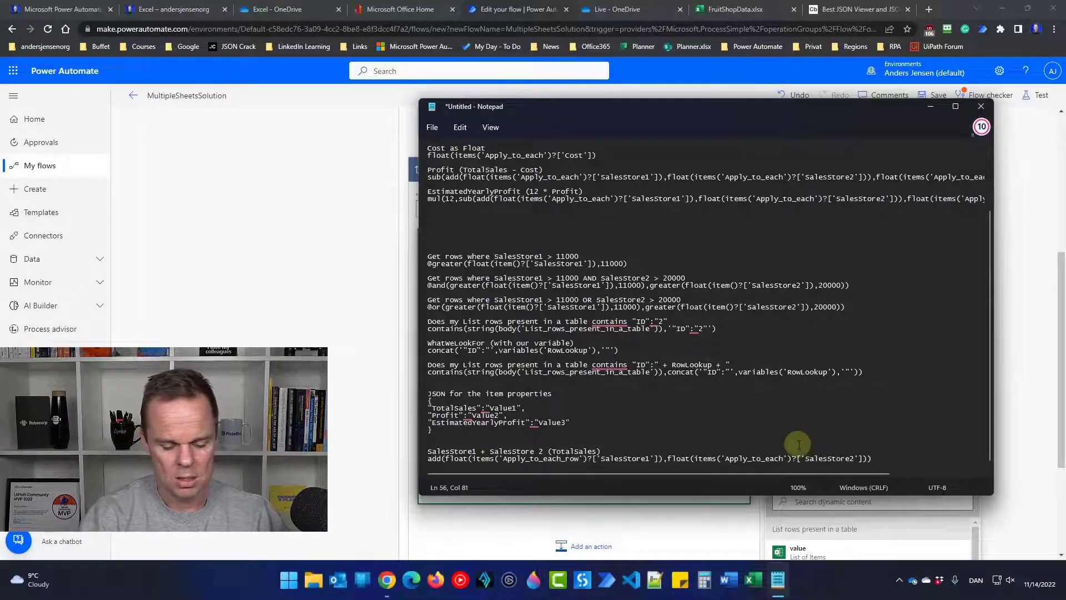
text(_row)
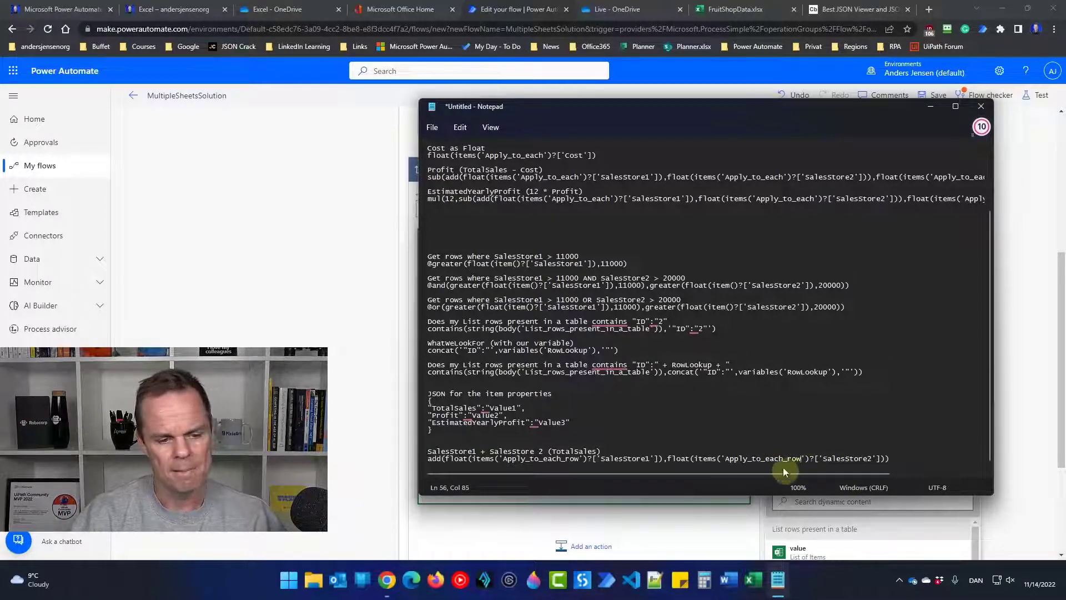
Replace "Value1" for TotalSales in the Update a row item properties with the expression add(float(items('Apply_to_each_row')?['SalesStore1']),float(items('Apply_to_each_row')?['SalesStore2'])) from Notepad
drag(889, 461, 429, 462)
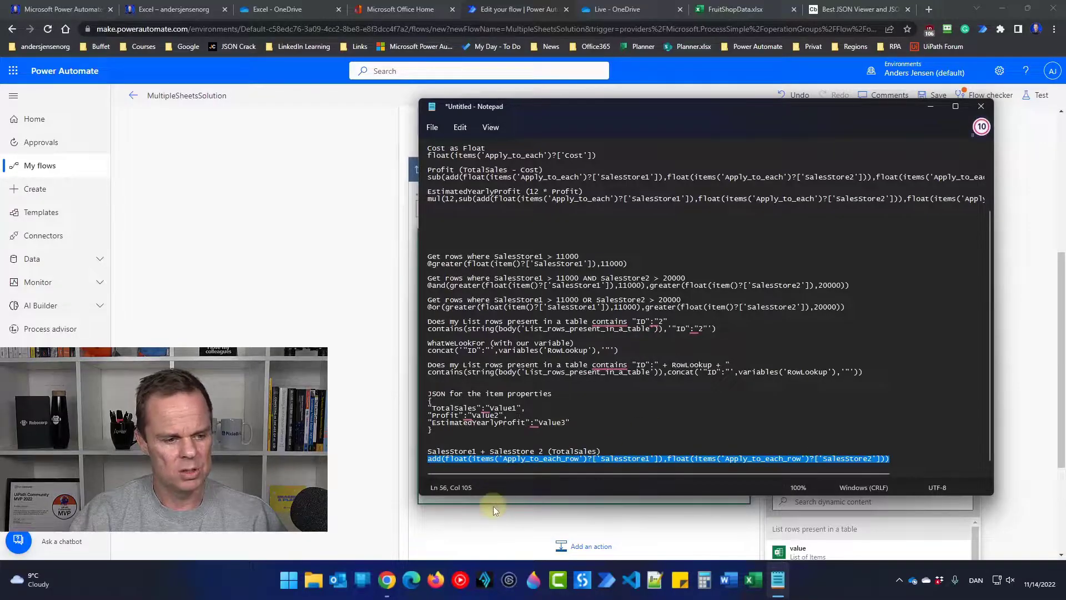
click(478, 519)
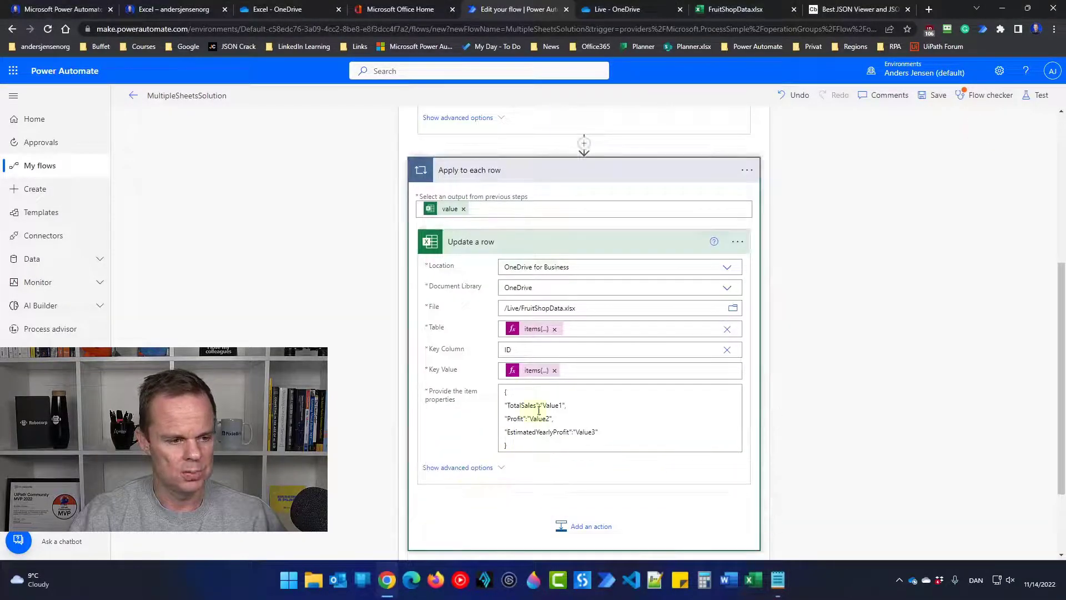
drag(565, 404, 541, 407)
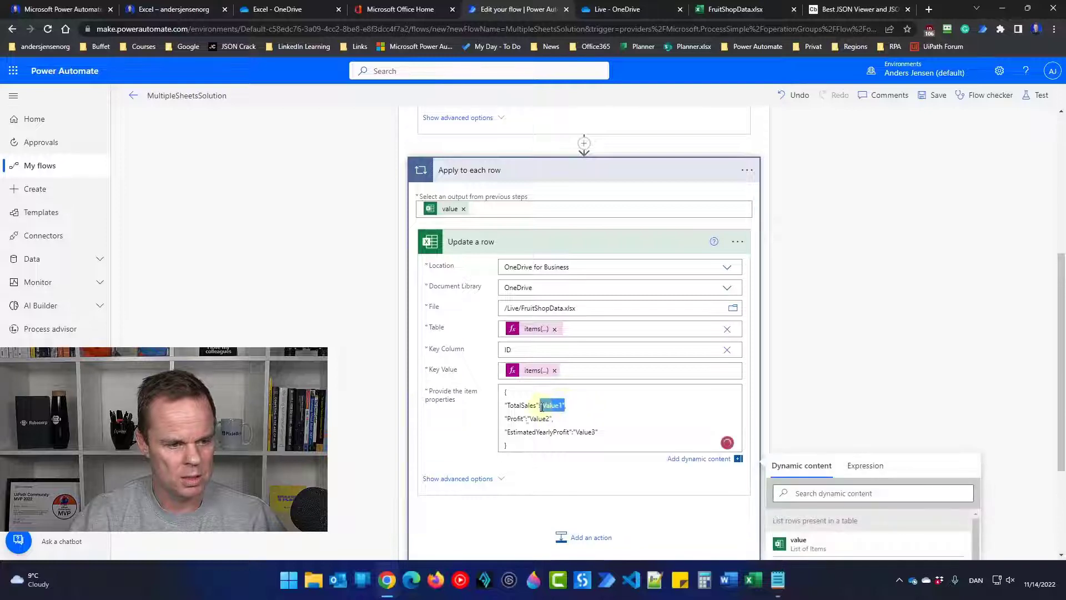
key(BackSpace)
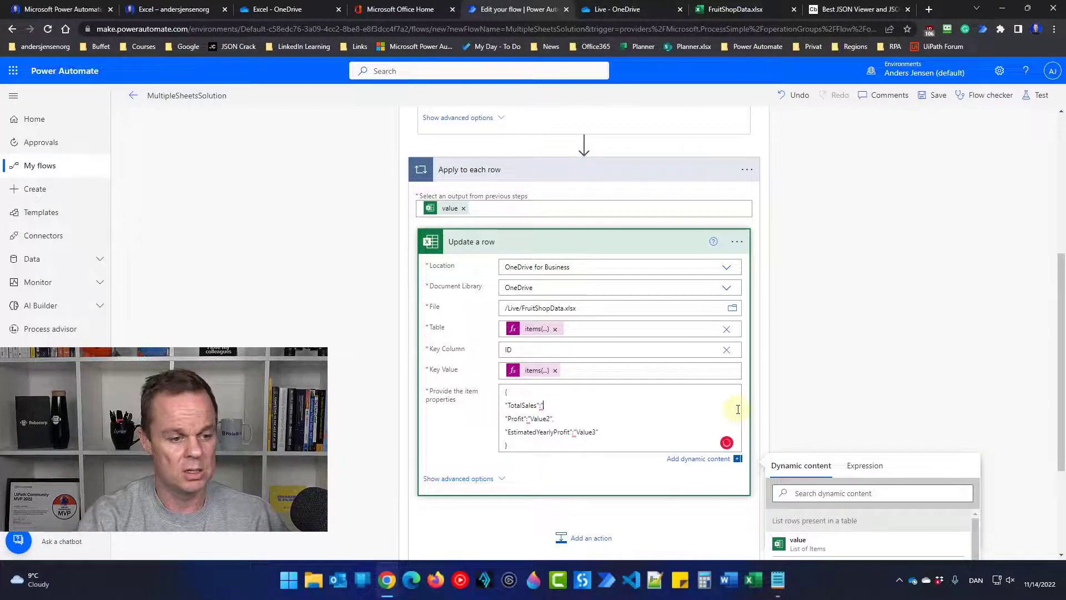
click(865, 466)
text(items('Apply_to_each_row')?['SalesStore2'])
click(800, 521)
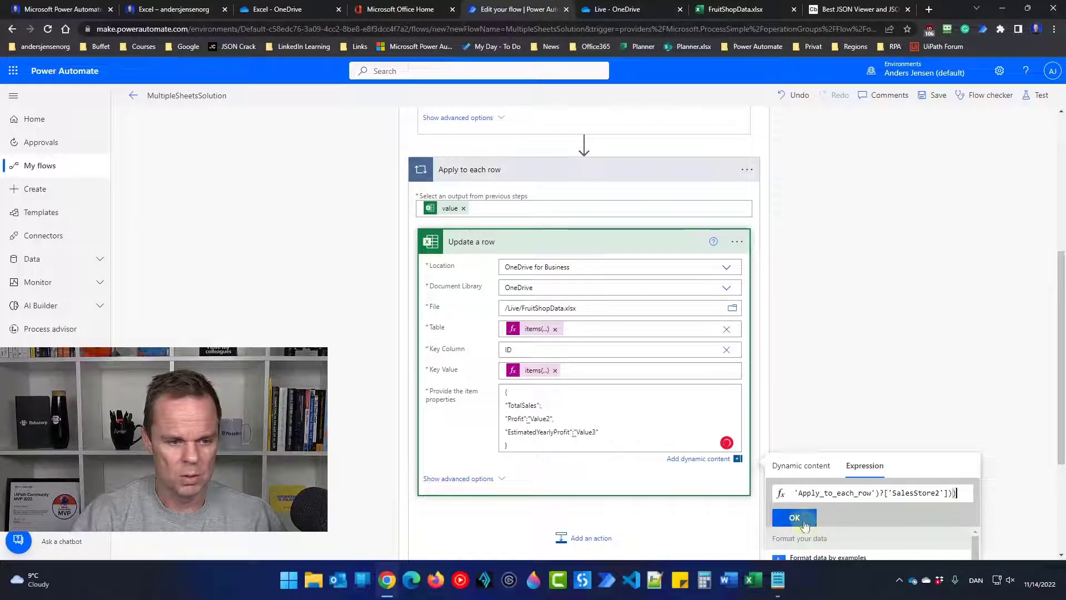
key(Return)
click(794, 517)
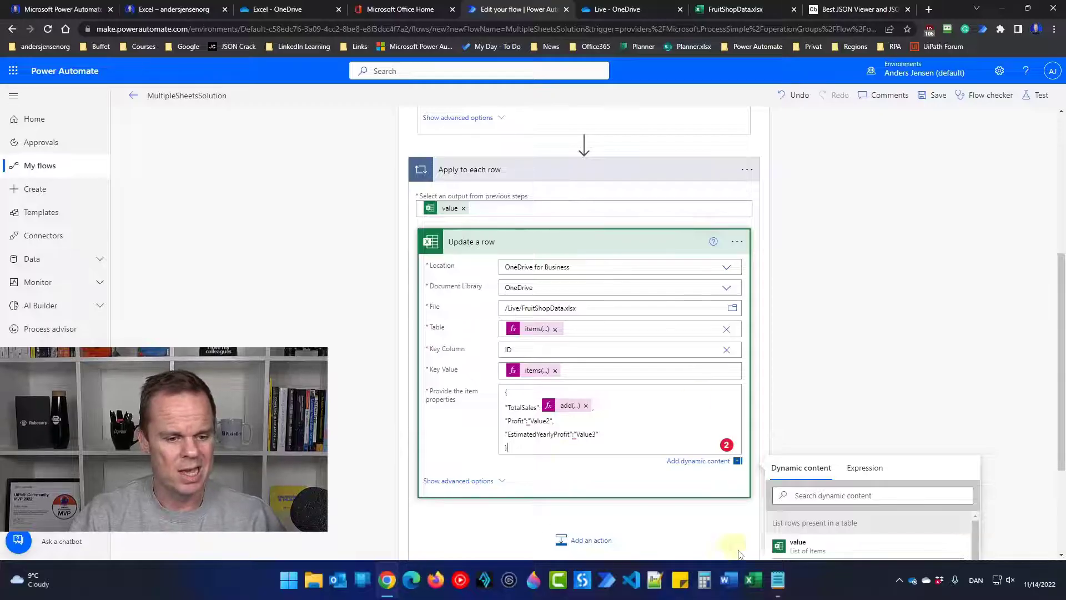
In Notepad, copy the "Profit (TotalSales - Cost)" heading and its sub expression to below the adapted TotalSales expression
click(777, 579)
click(891, 458)
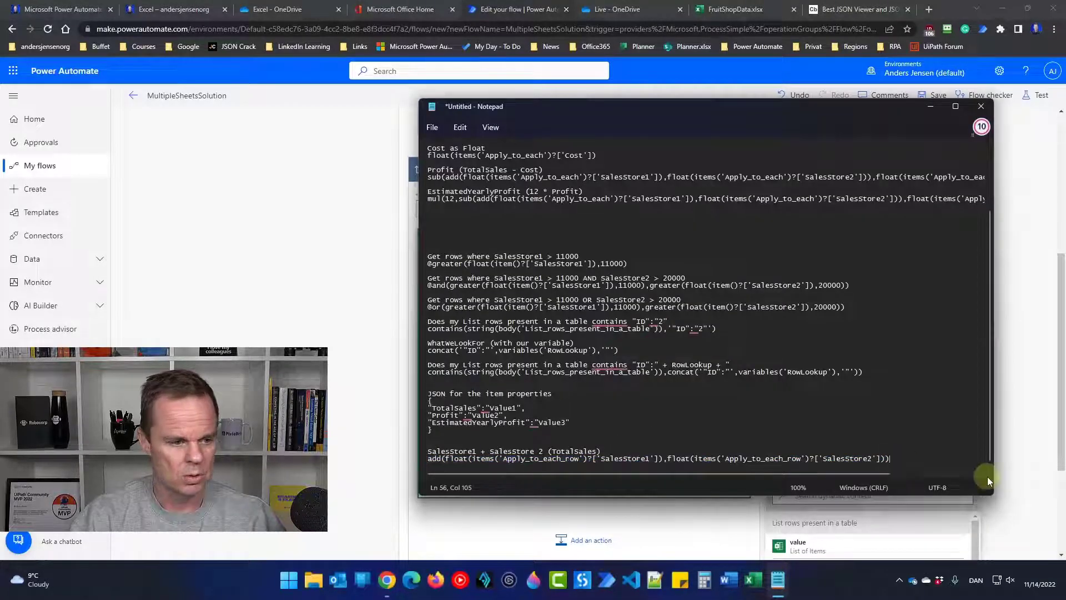
key(Return)
key(Return)
scroll(573, 171, up, 1)
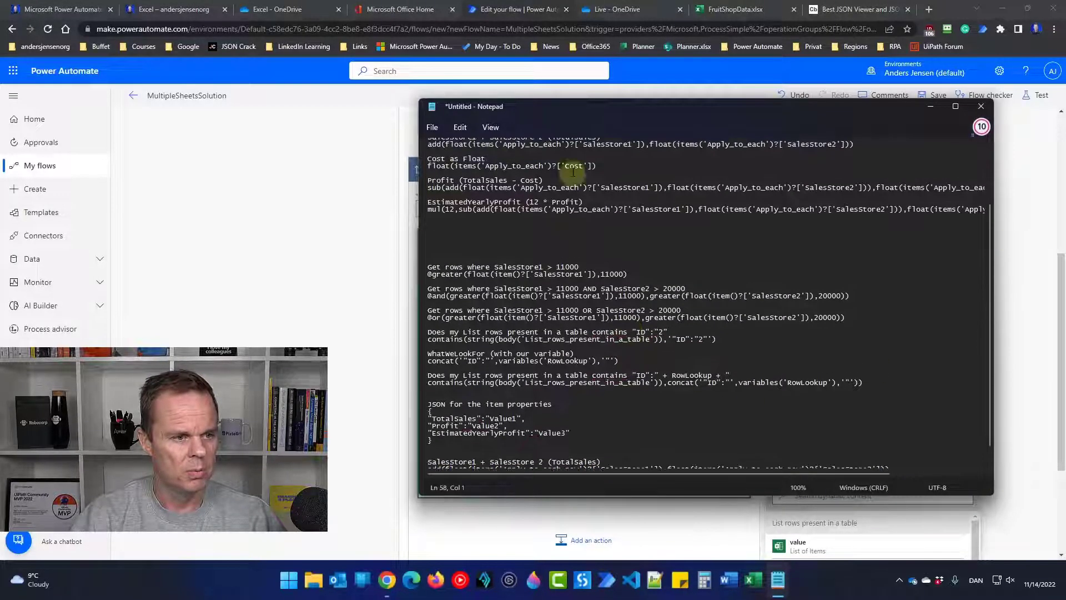
drag(426, 181, 1011, 194)
key(ctrl+c)
scroll(700, 303, down, 1)
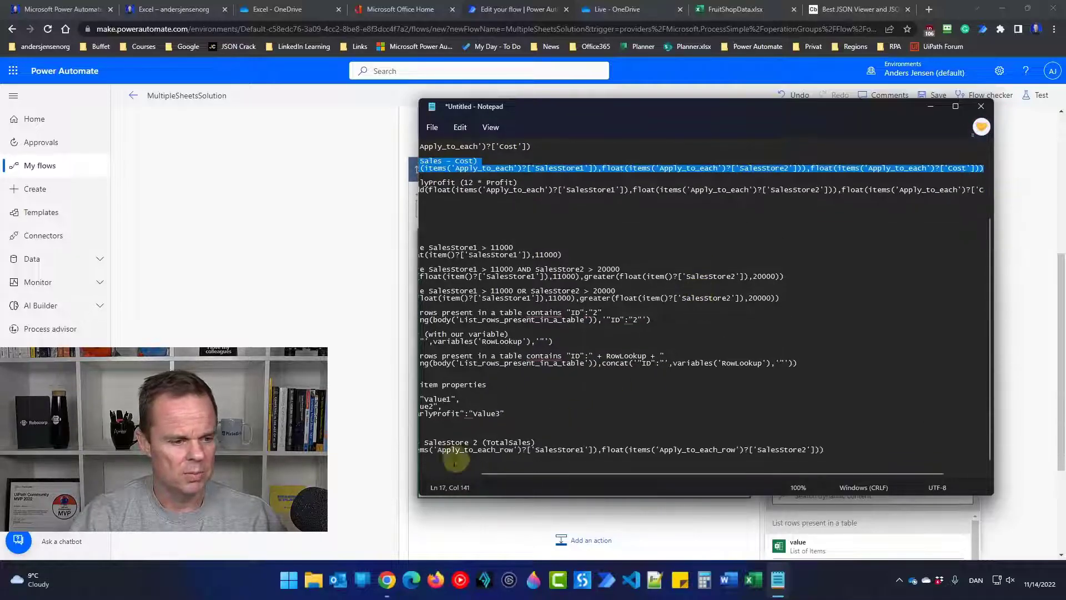
click(472, 468)
key(ctrl+v)
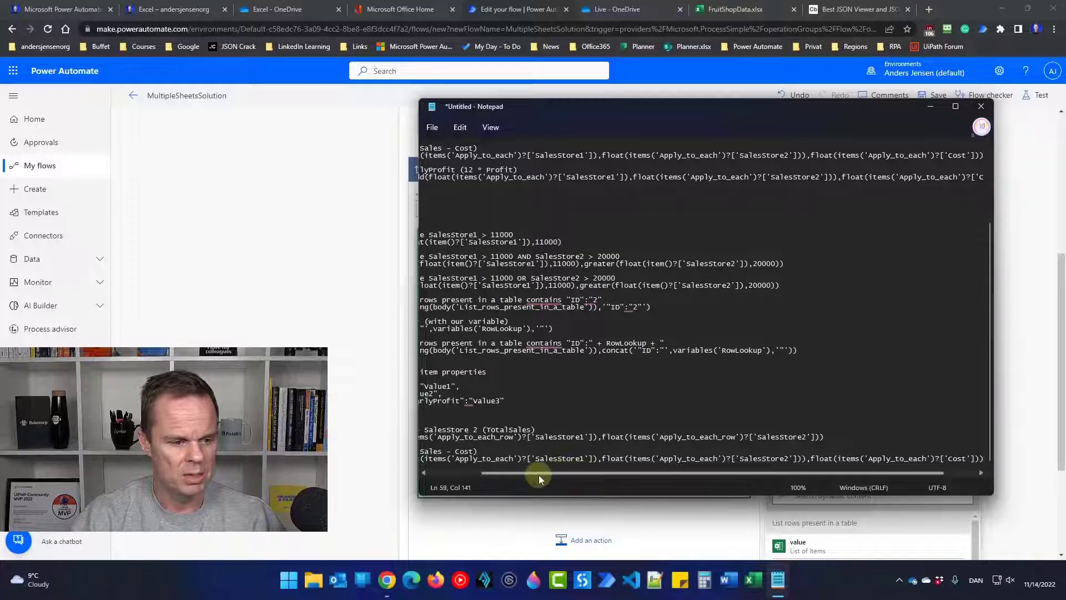
Change all three Apply_to_each references in the pasted Profit expression in Notepad to Apply_to_each_row
drag(539, 474, 469, 476)
click(580, 458)
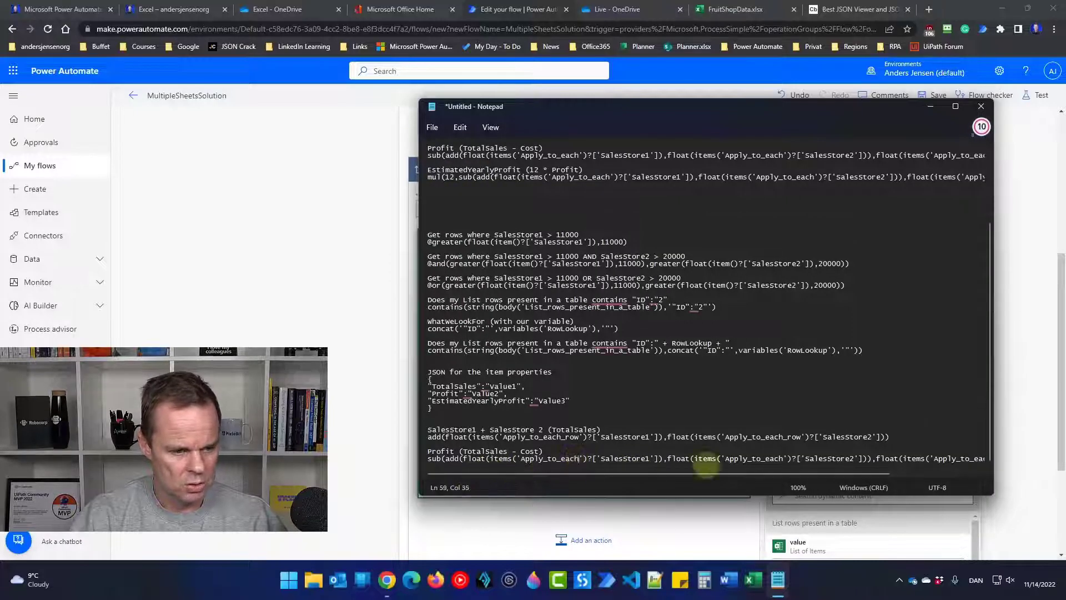
text(_row)
key(Right)
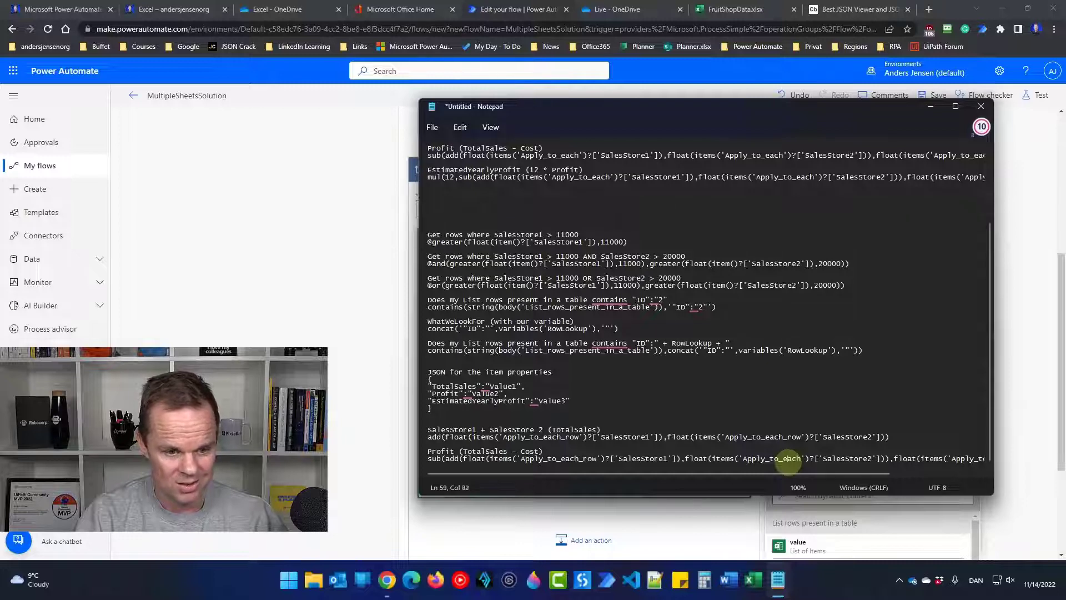
text(_row)
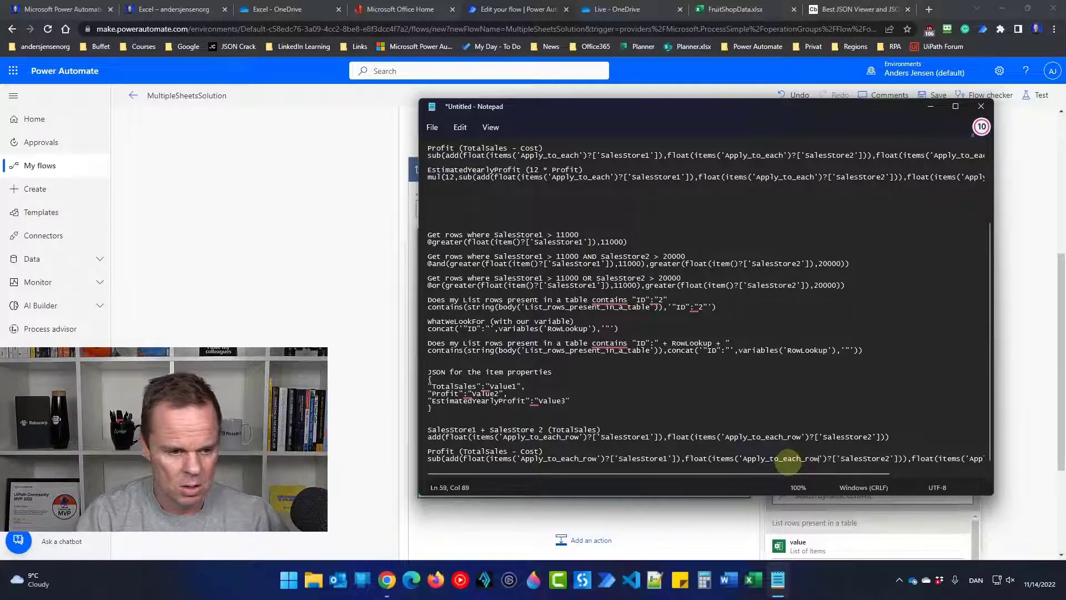
key(Right)
key(Right)
key(Right)
key(Right)
key(Right)
key(Right)
key(Right)
key(Right)
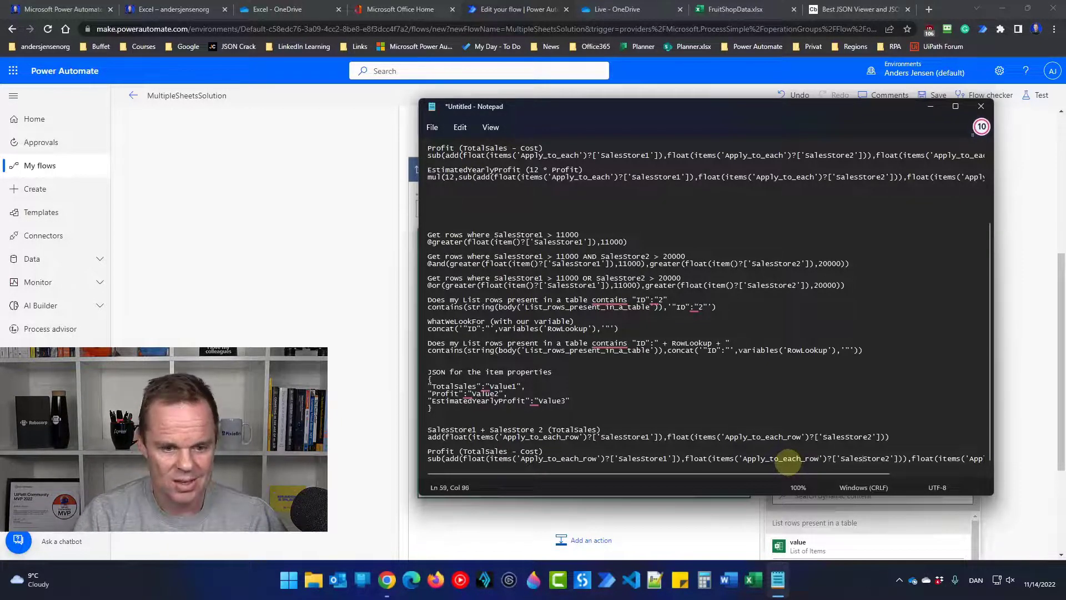
key(Right)
key(Right)
key(Right)
key(Right)
key(Right)
key(Right)
key(Right)
key(Right)
key(Right)
key(Right)
key(Right)
key(Right)
key(Right)
key(Right)
key(Right)
key(Right)
key(Right)
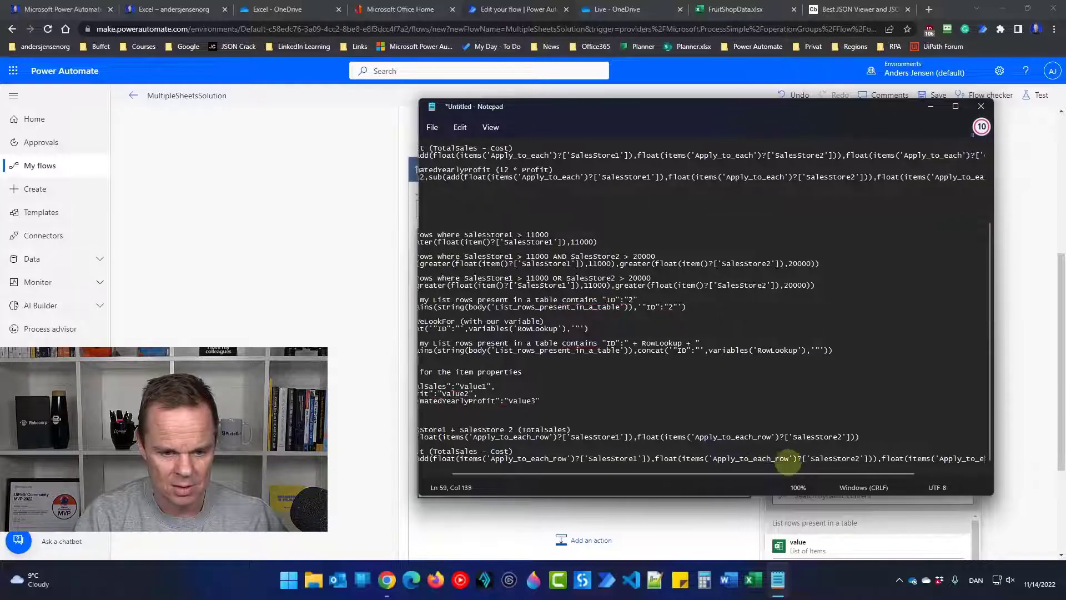
text(_)
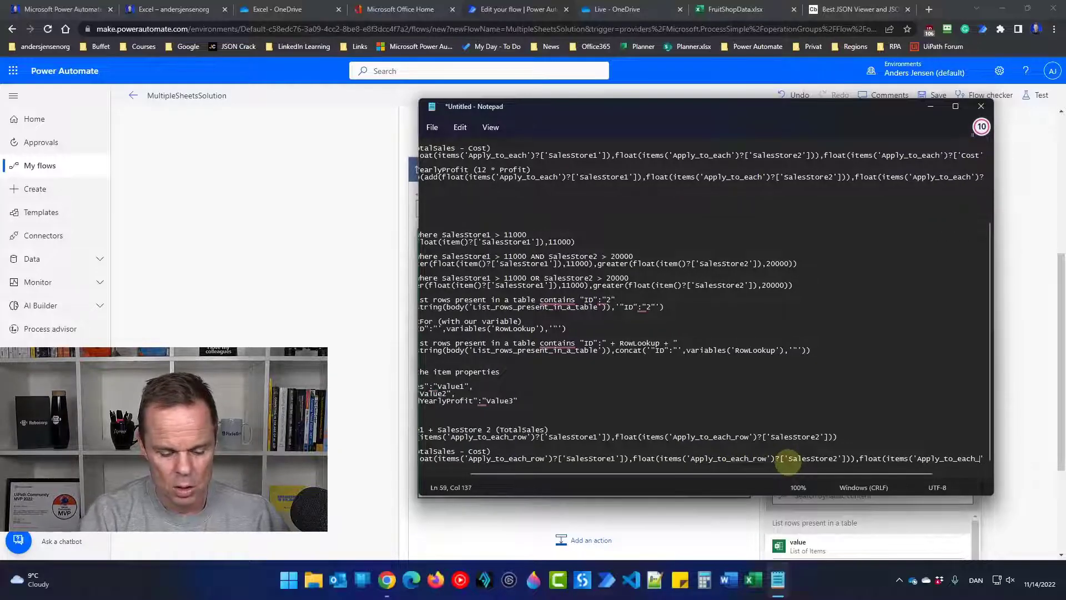
text(row)
key(Right)
key(Right)
key(Right)
key(Right)
key(Right)
key(Right)
key(Right)
key(Right)
key(Right)
key(Right)
key(Right)
key(Right)
key(Right)
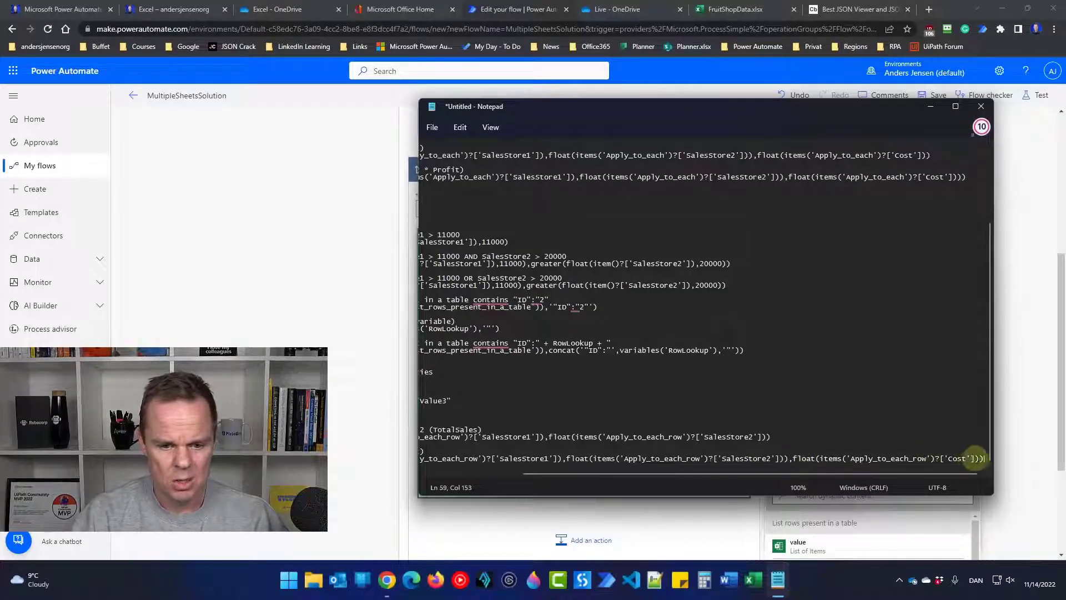
Copy the adapted Profit expression from Notepad, return to the flow's Update a row item properties and save the flow
drag(983, 458, 357, 461)
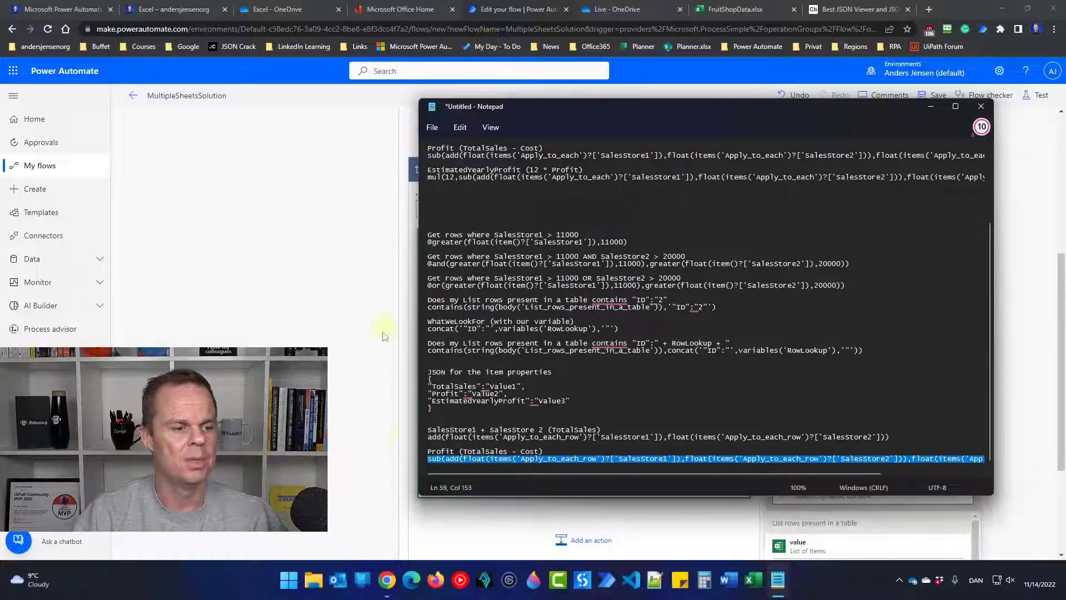
click(447, 535)
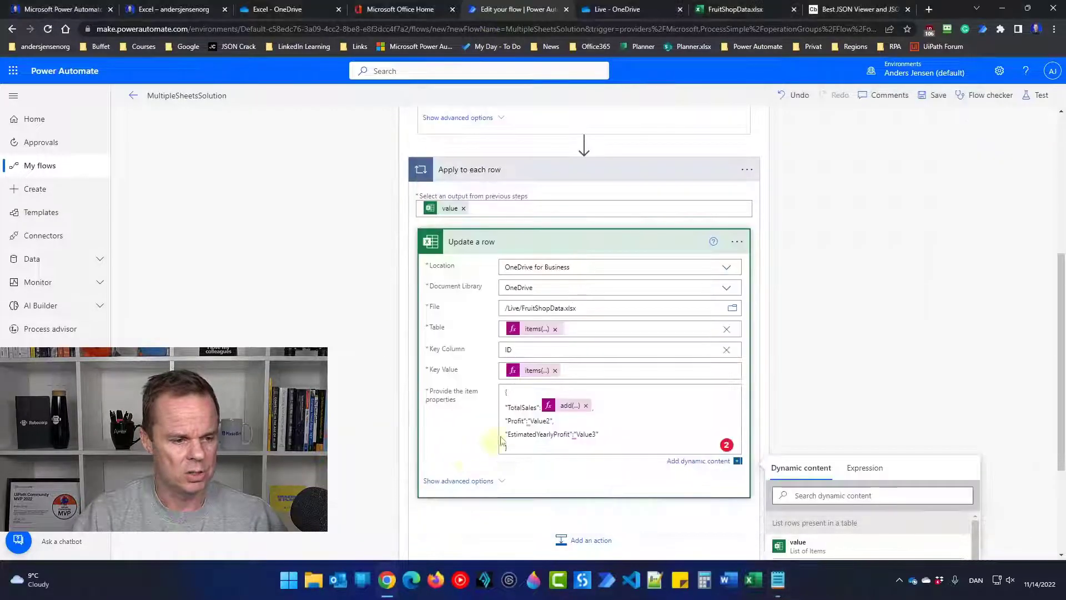
drag(545, 420, 528, 420)
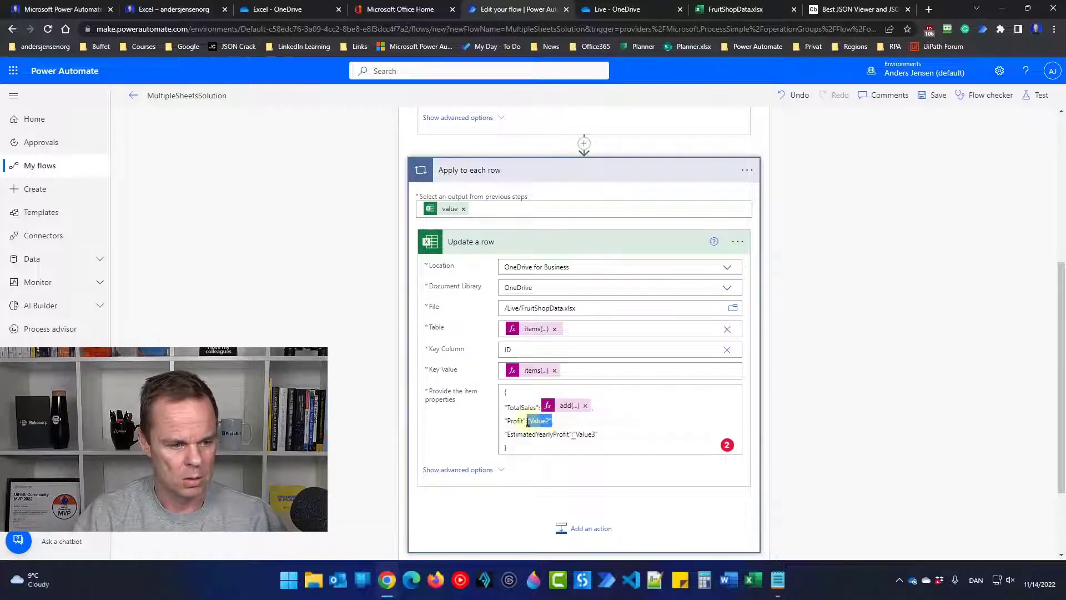
click(741, 420)
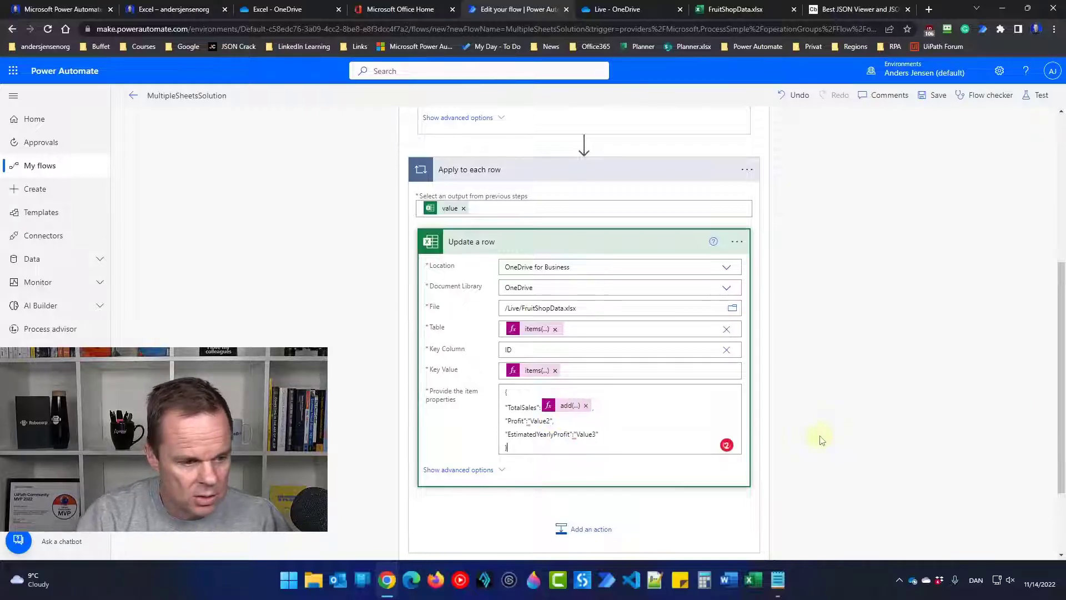
key(Right)
key(Right)
key(Right)
key(Right)
key(Right)
key(Right)
key(Right)
key(Right)
key(Right)
key(Right)
key(Right)
key(Right)
key(Right)
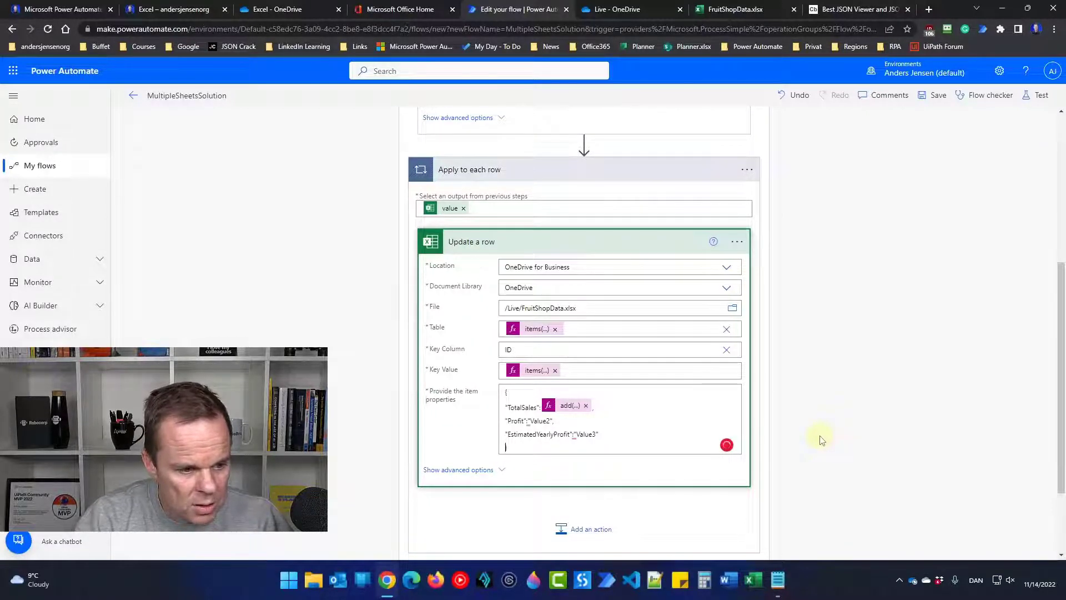
key(Up)
key(Up)
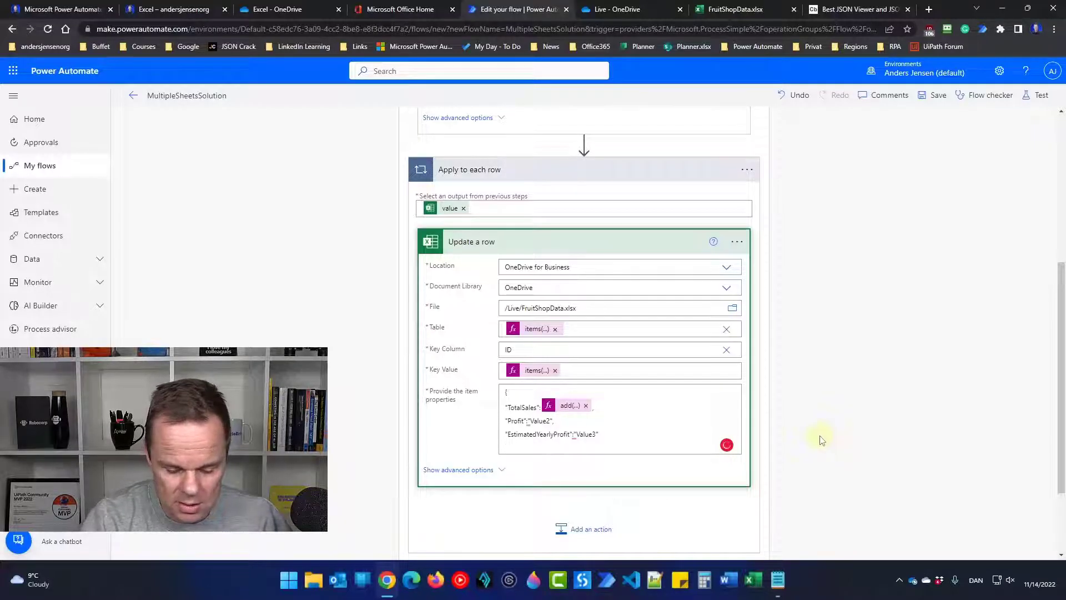
click(937, 97)
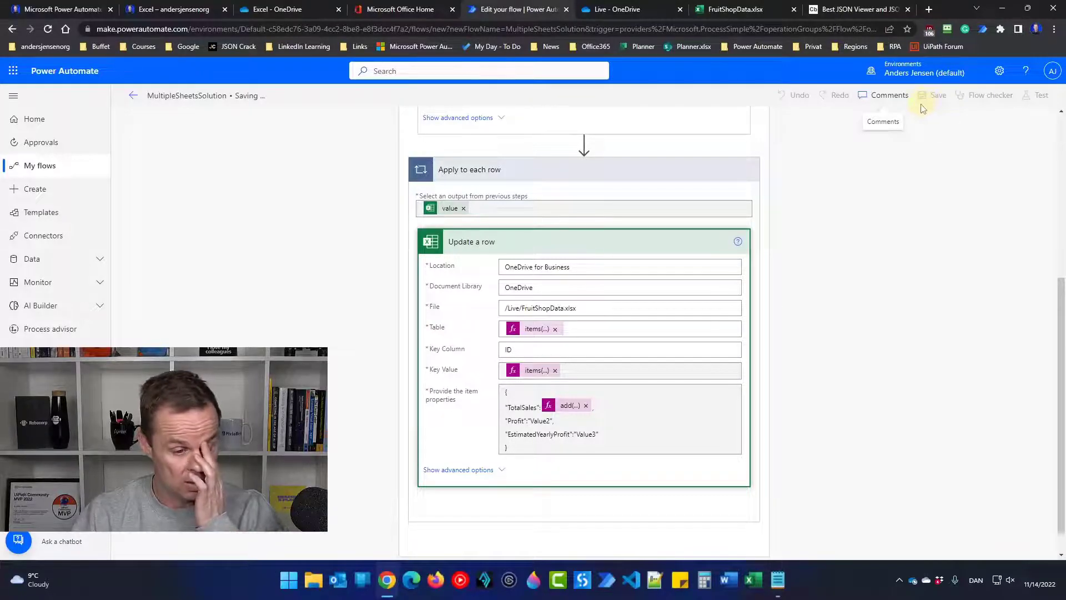
Replace "Value2" for Profit in the item properties with the expression sub(add(float(items('Apply_to_each_row')?['SalesStore1']),float(items('Apply_to_each_row')?['SalesStore2'])),float(items('Apply_to_each_row')?['Cost']))
click(550, 439)
key(BackSpace)
key(BackSpace)
key(BackSpace)
key(BackSpace)
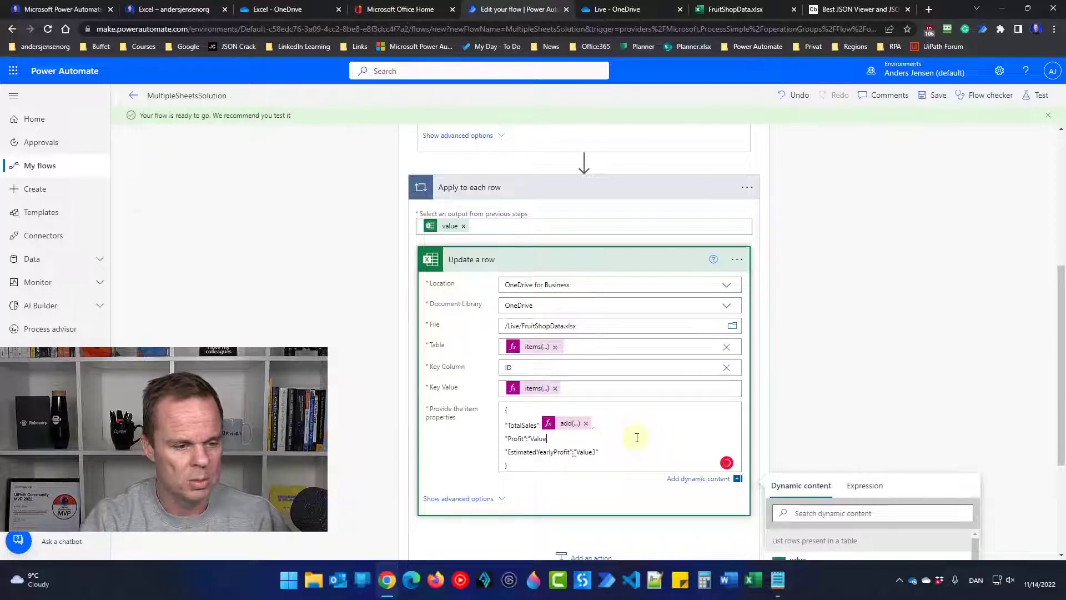
key(BackSpace)
key(BackSpace)
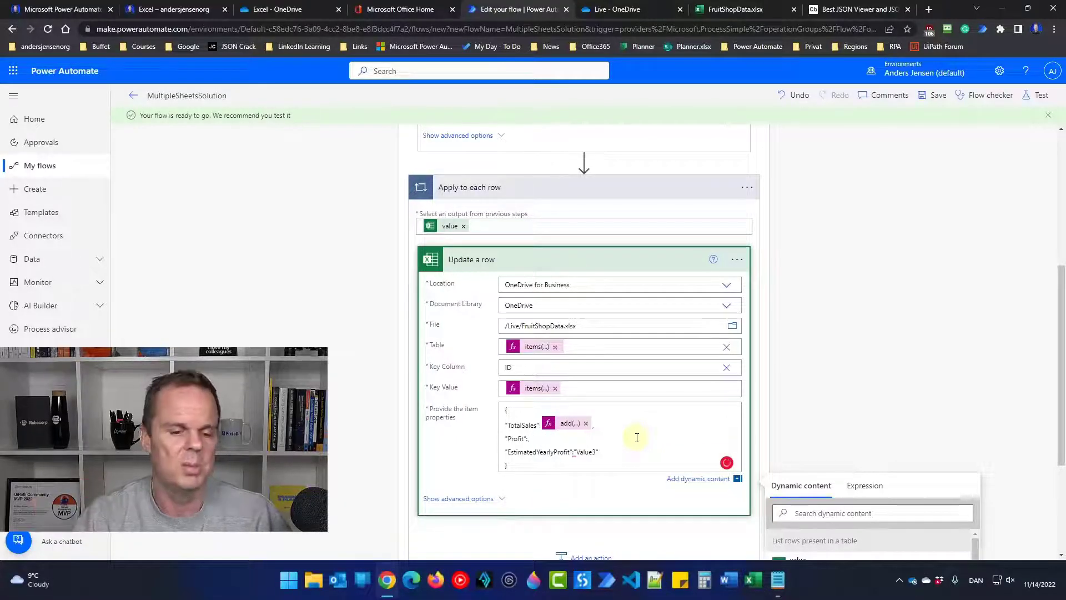
click(865, 486)
text((items('Apply_to_each_row')?['Cost'])))
click(794, 537)
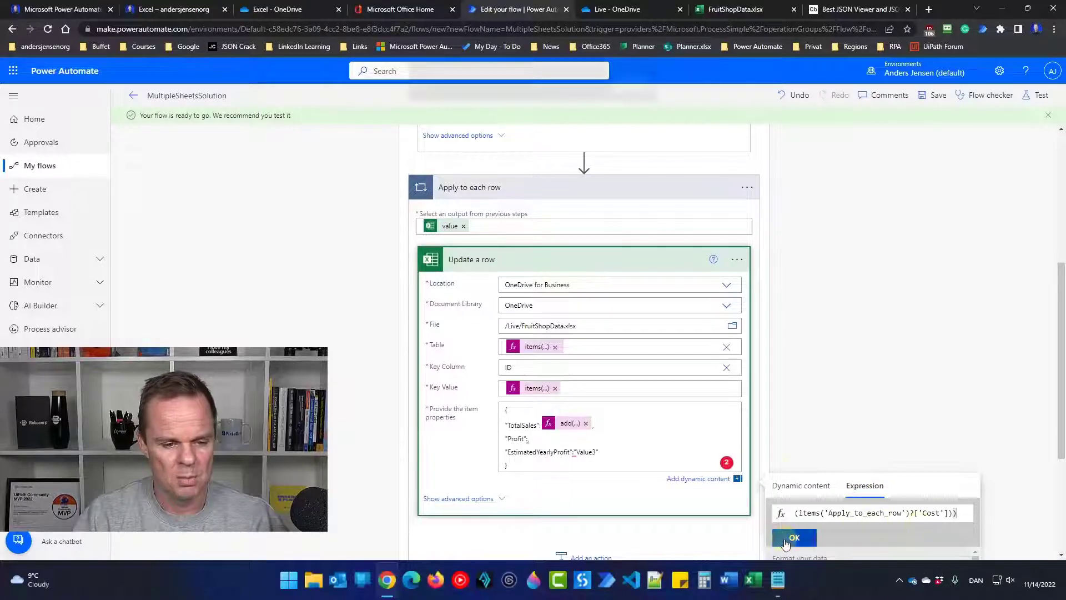
click(633, 92)
click(794, 537)
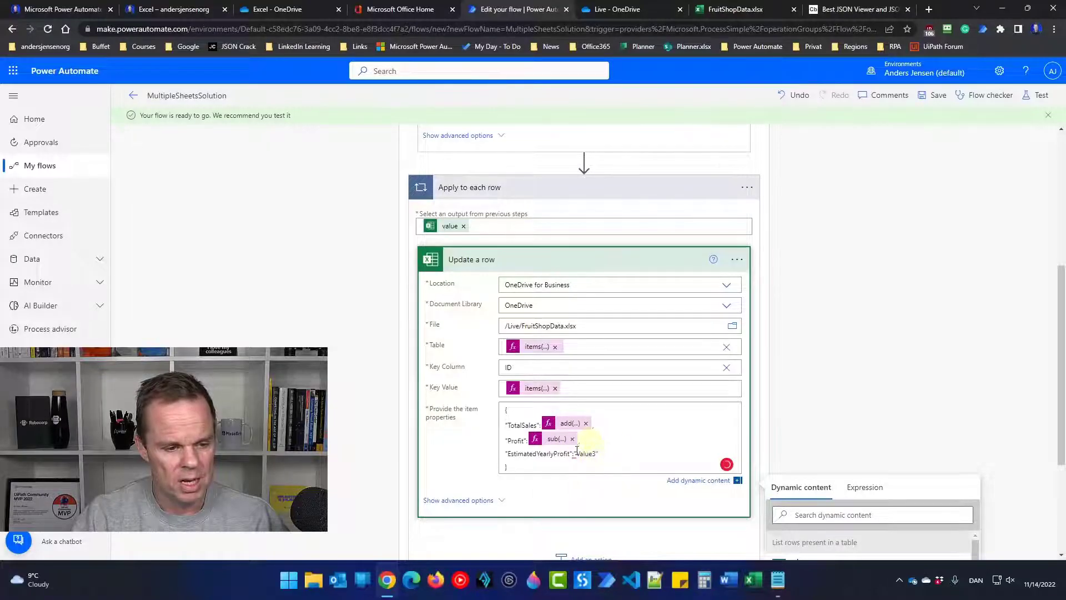
In a widened Notepad window, copy the "EstimatedYearlyProfit (12 * Profit)" heading and its mul expression to below the adapted Profit expression
click(778, 579)
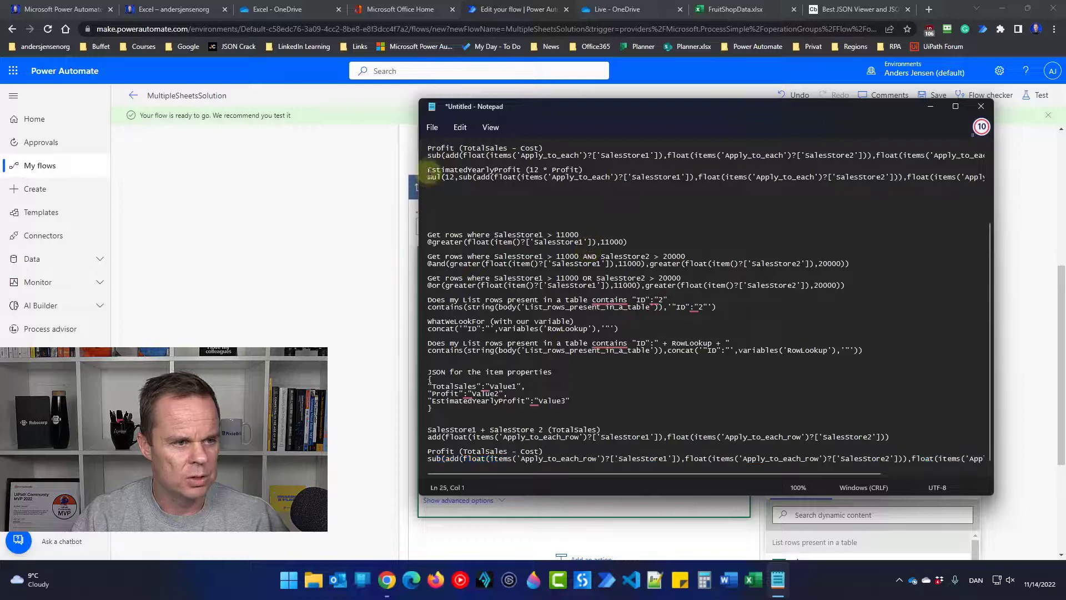
drag(424, 169, 1009, 195)
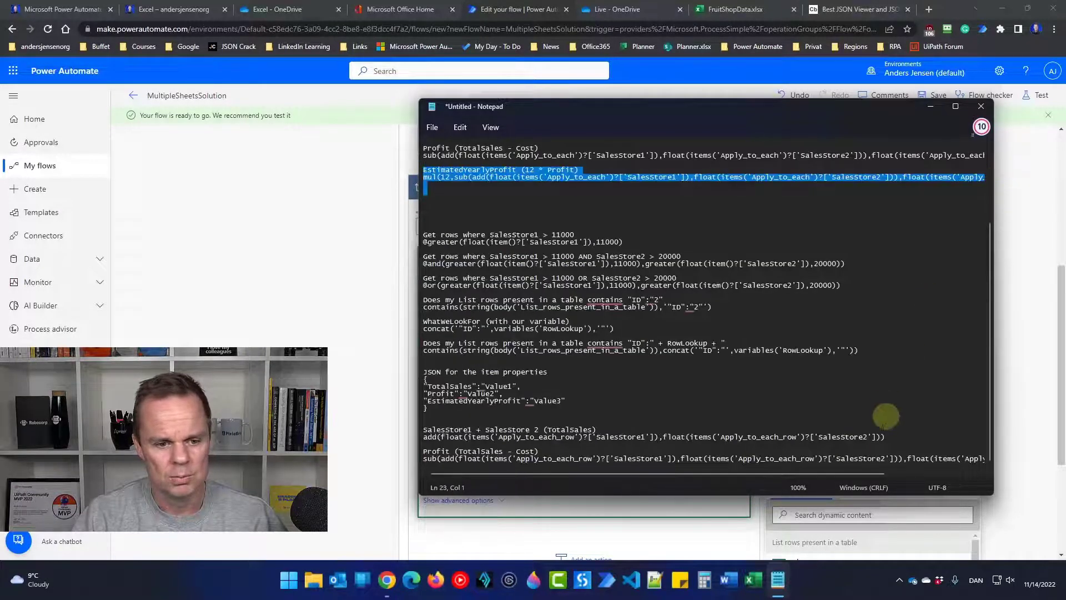
drag(418, 421, 190, 421)
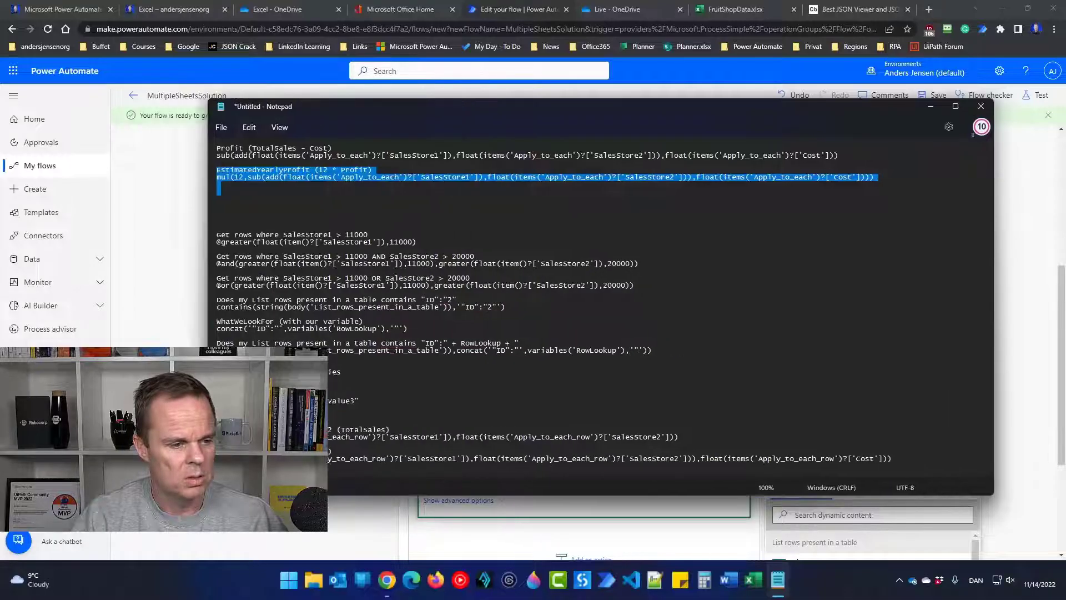
click(872, 178)
shift+click(201, 170)
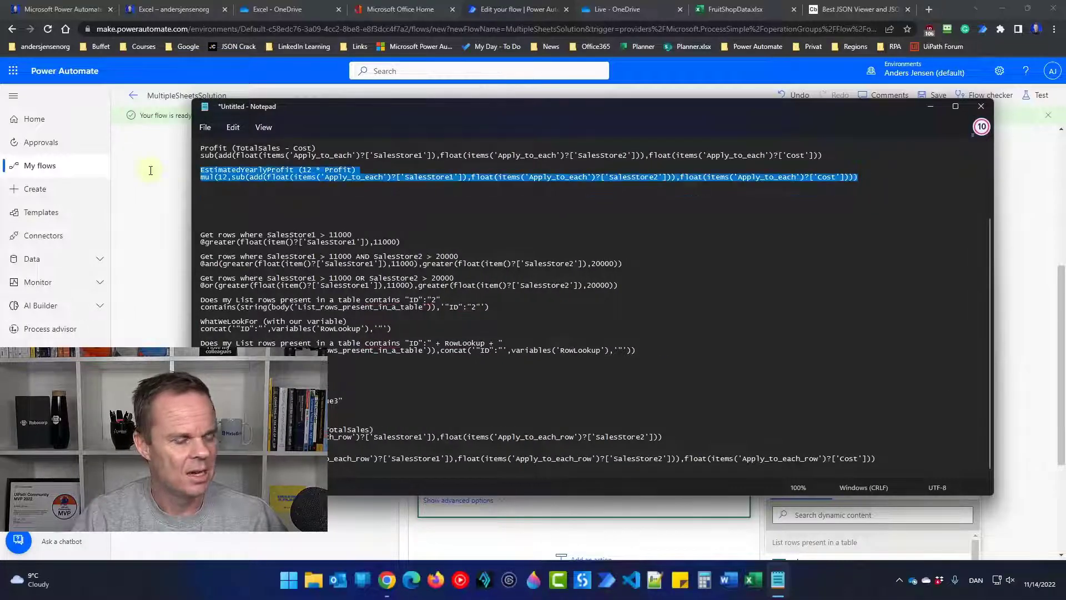
scroll(887, 452, up, 1)
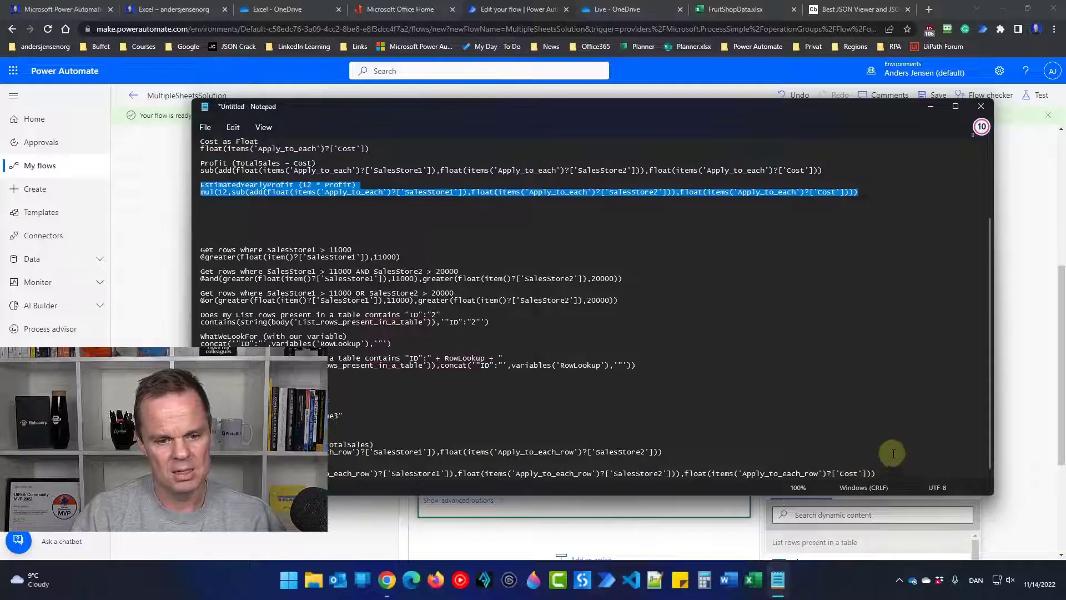
click(898, 470)
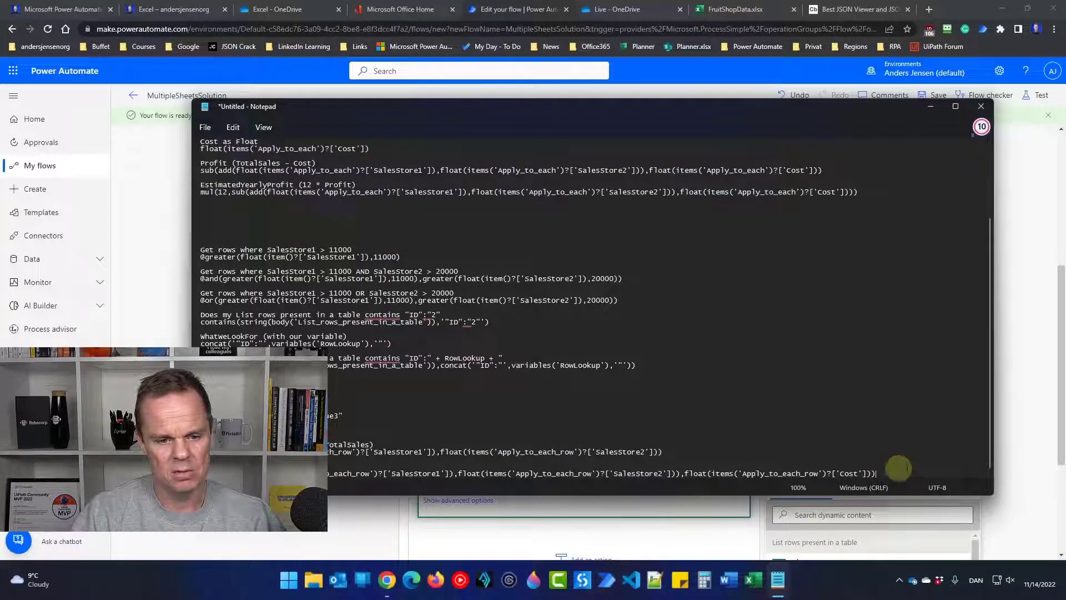
click(992, 432)
key(ctrl+v)
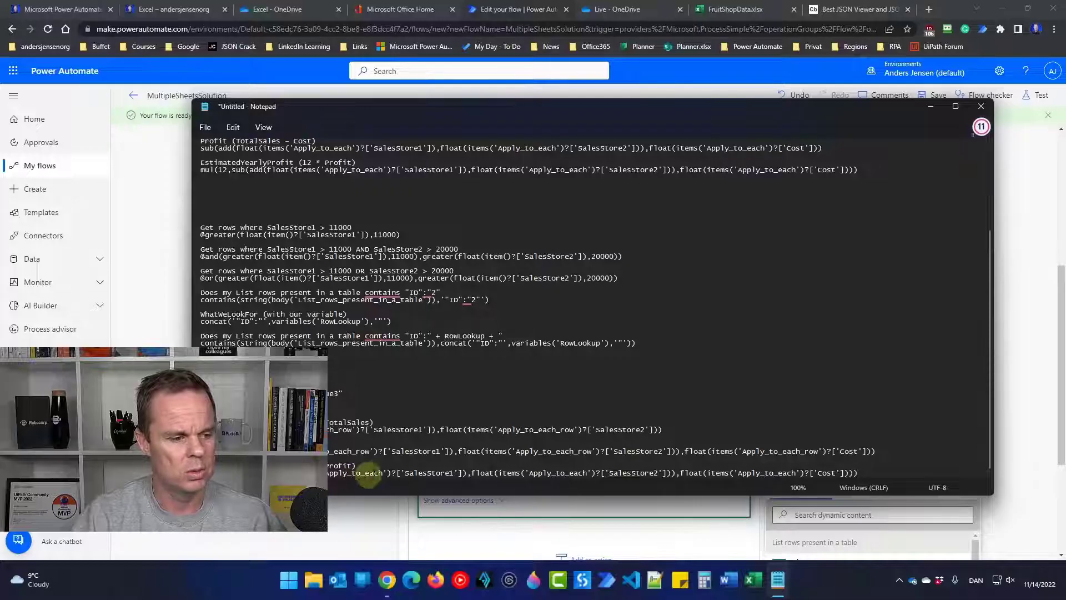
Change all three Apply_to_each references in the pasted EstimatedYearlyProfit expression to Apply_to_each_row
click(387, 472)
text(_row)
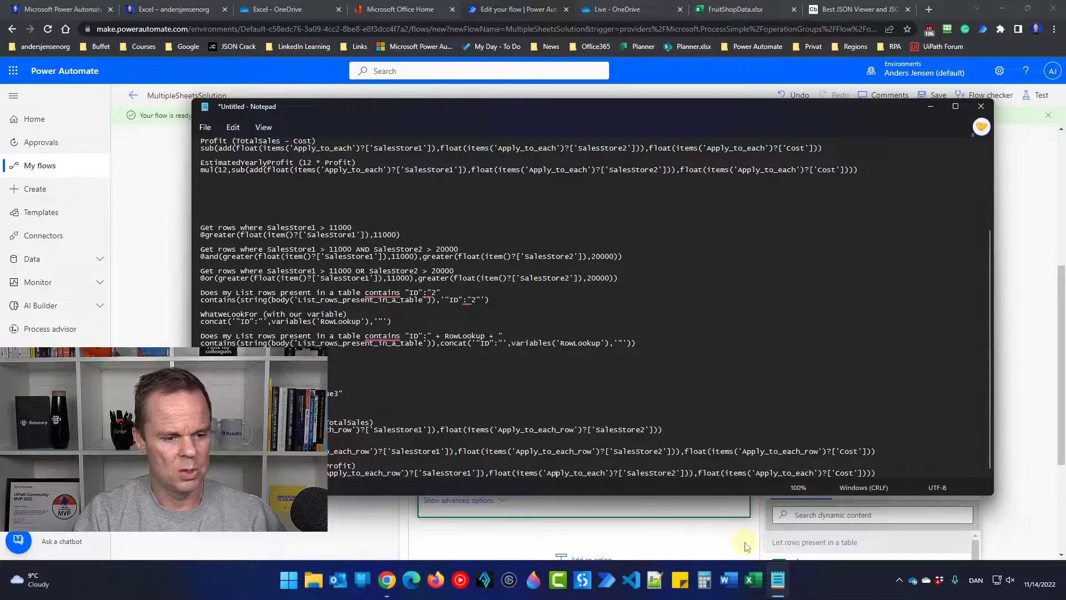
text(_row)
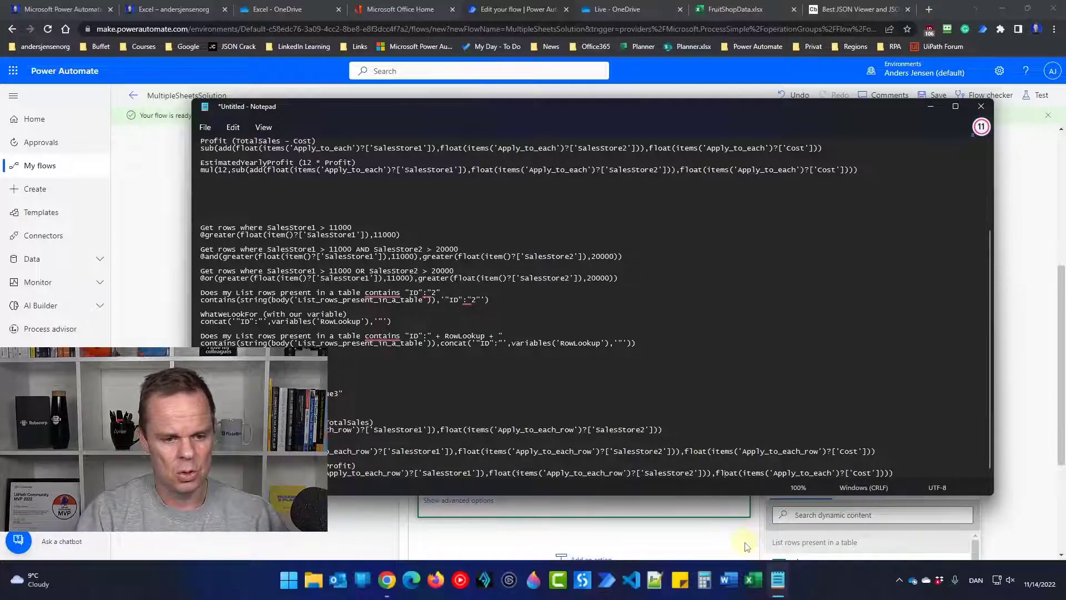
text(_row)
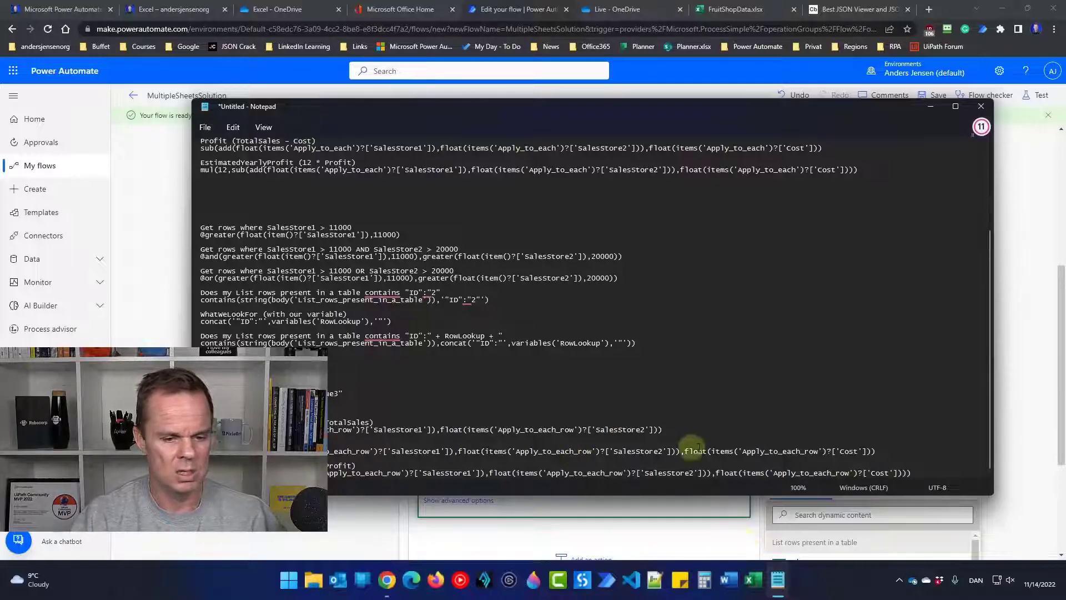
Replace "Value3" for EstimatedYearlyProfit in the Update a row item properties with the adapted mul(12,sub(add(...),...)) expression copied from Notepad
drag(911, 473, 328, 472)
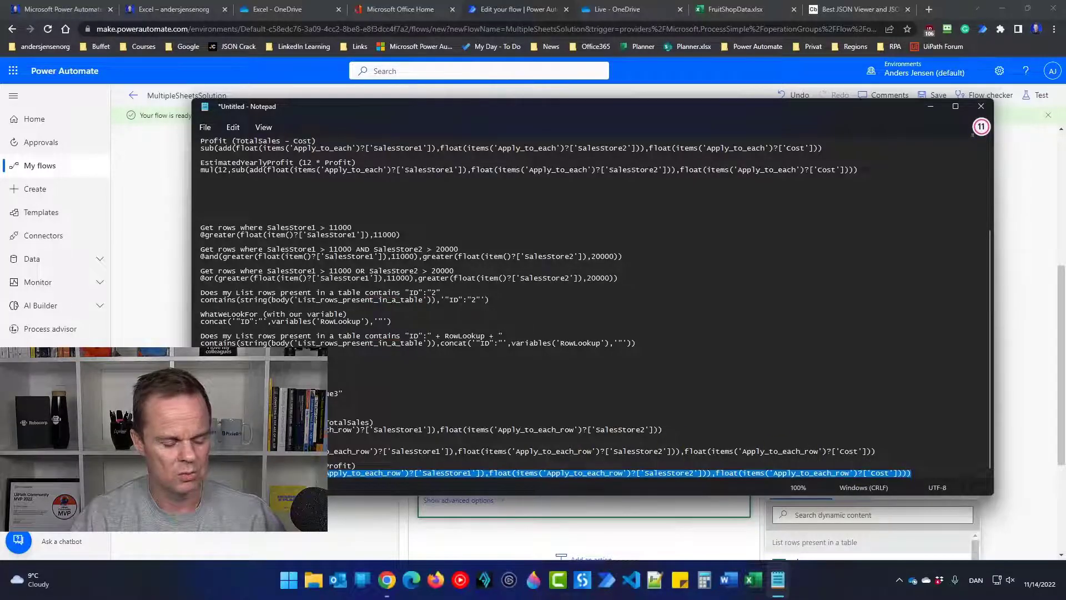
click(514, 8)
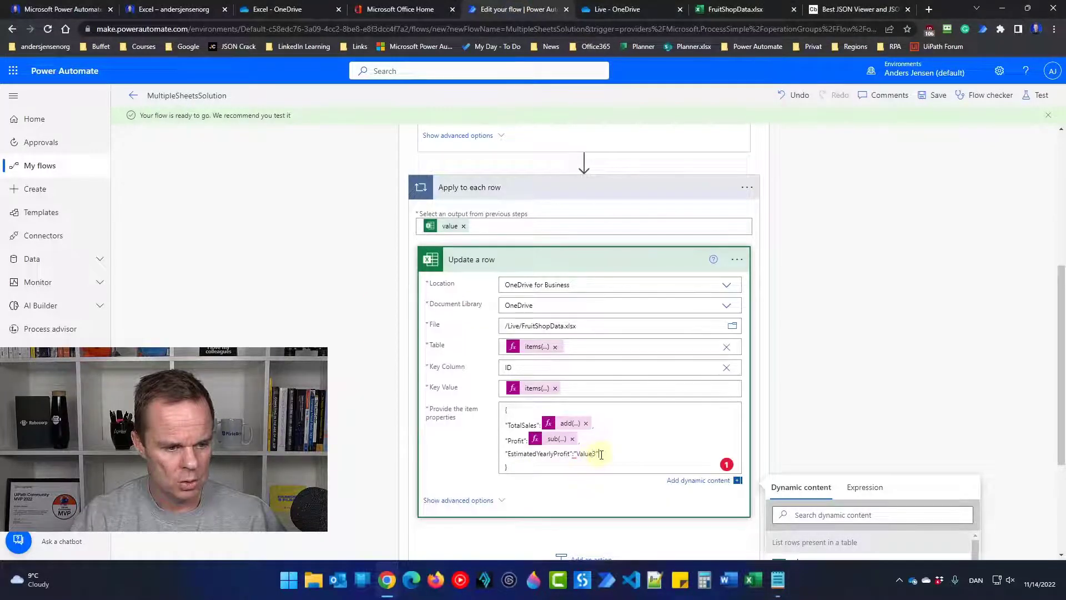
key(BackSpace)
key(BackSpace)
key(BackSpace)
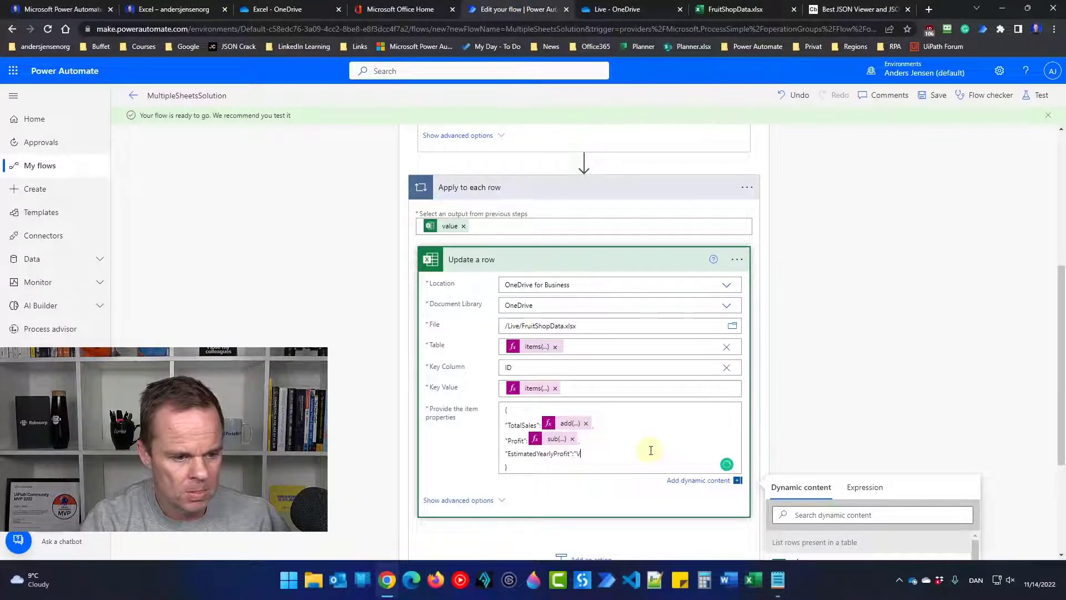
key(BackSpace)
key(BackSpace)
click(860, 488)
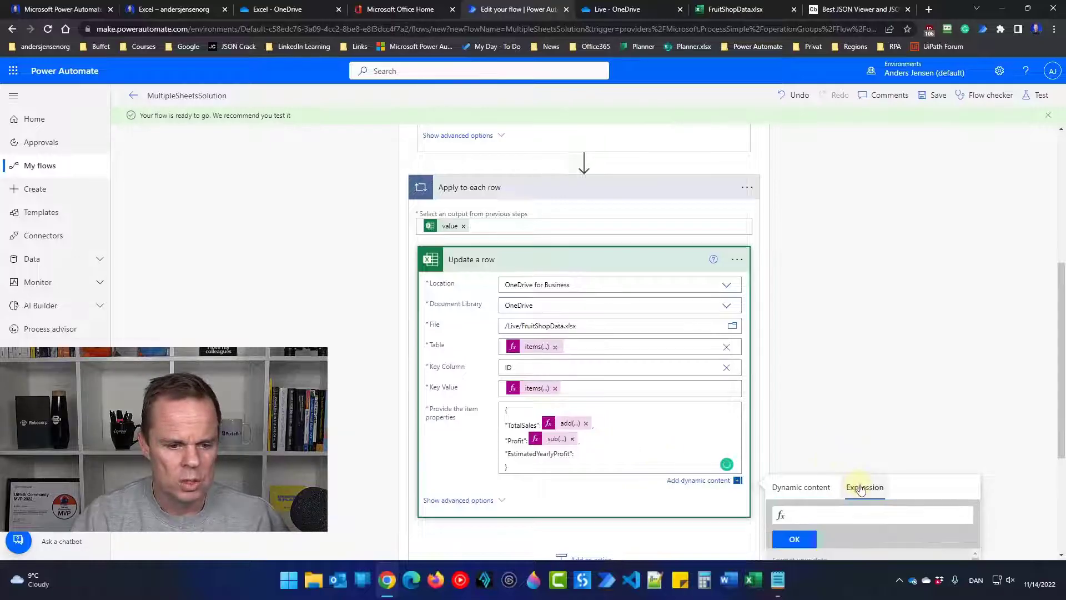
key(ctrl+v)
click(799, 540)
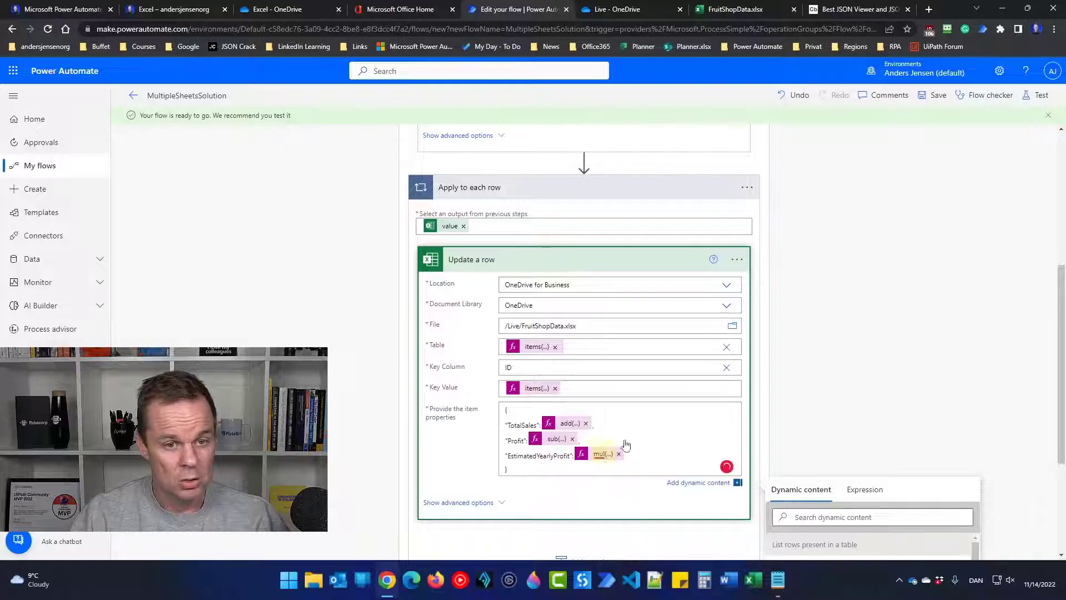
Save the flow and switch to the FruitShopData.xlsx workbook in Excel
click(937, 95)
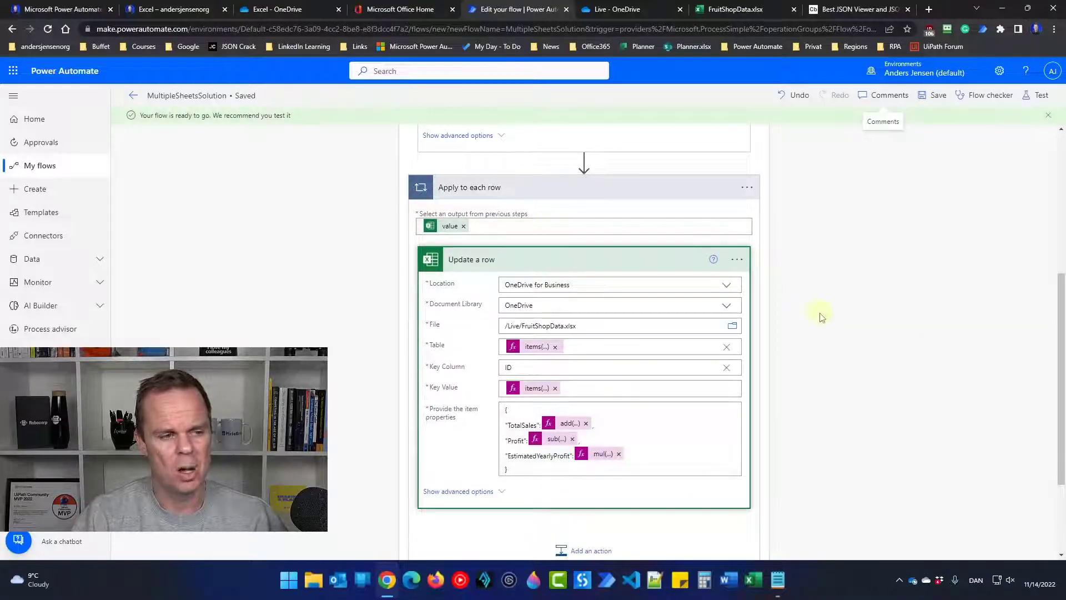
click(727, 8)
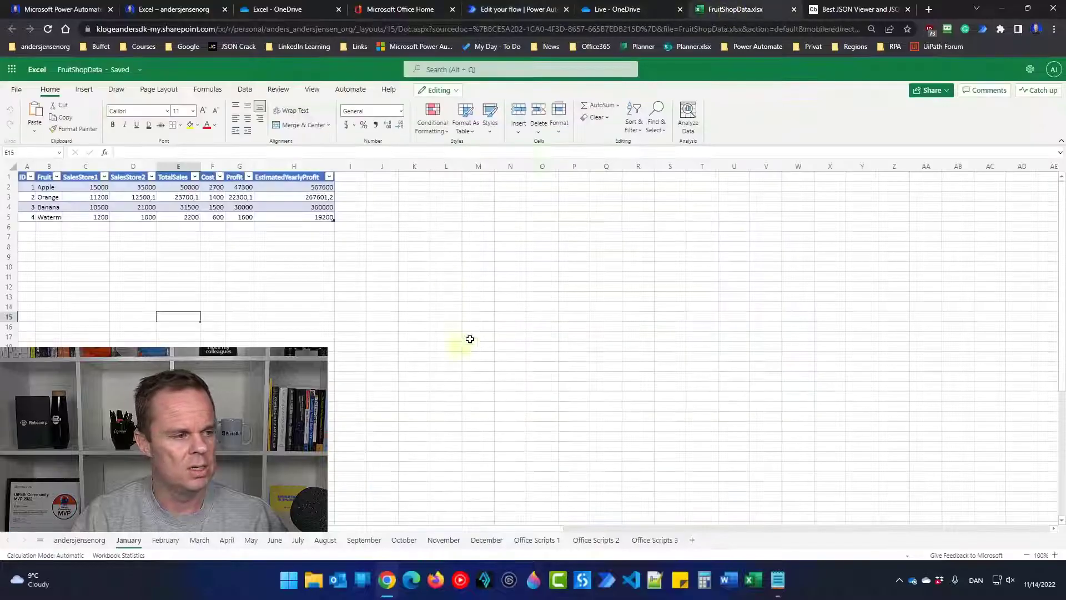
Check the tables on the February, March and April sheets for unfilled calculated columns, ending back on the January sheet
click(165, 547)
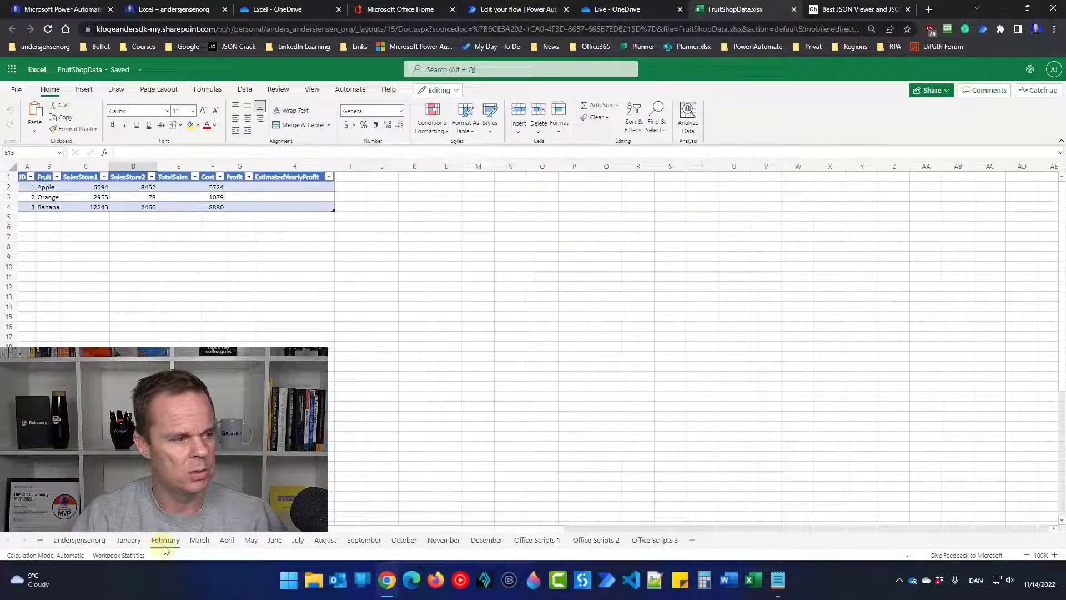
click(198, 544)
click(227, 542)
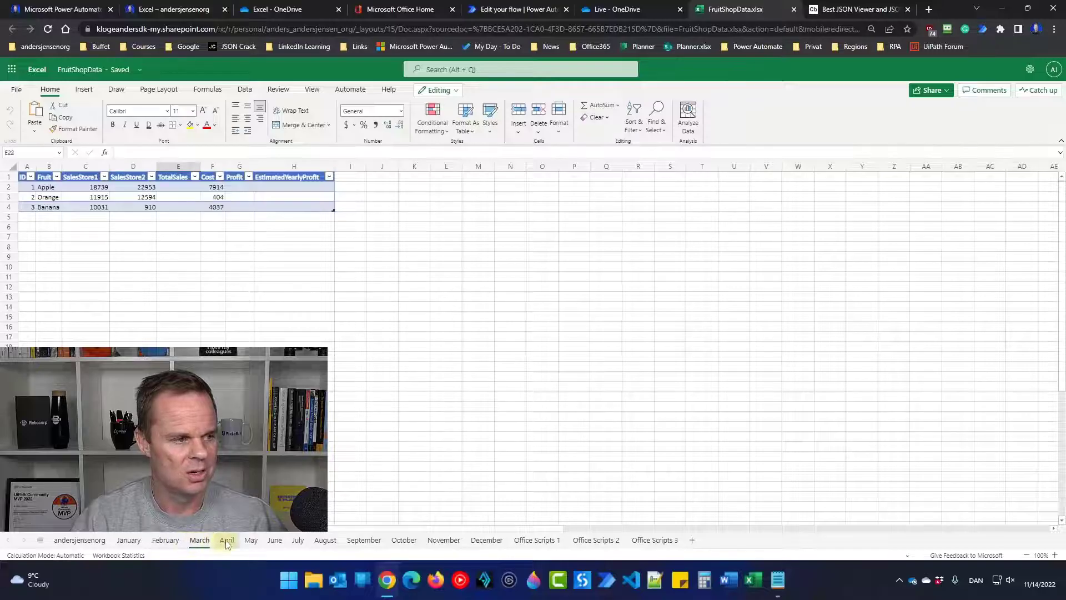
click(109, 542)
Switch to the MultipleSheetsSolution flow in Power Automate, save it and run it as a manual test
click(519, 9)
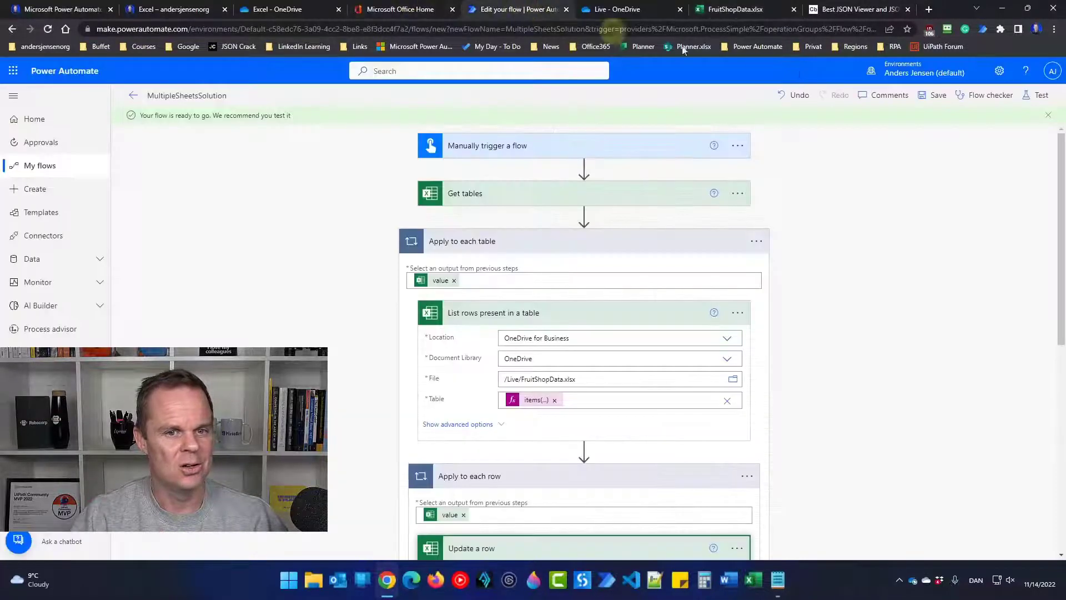
click(934, 96)
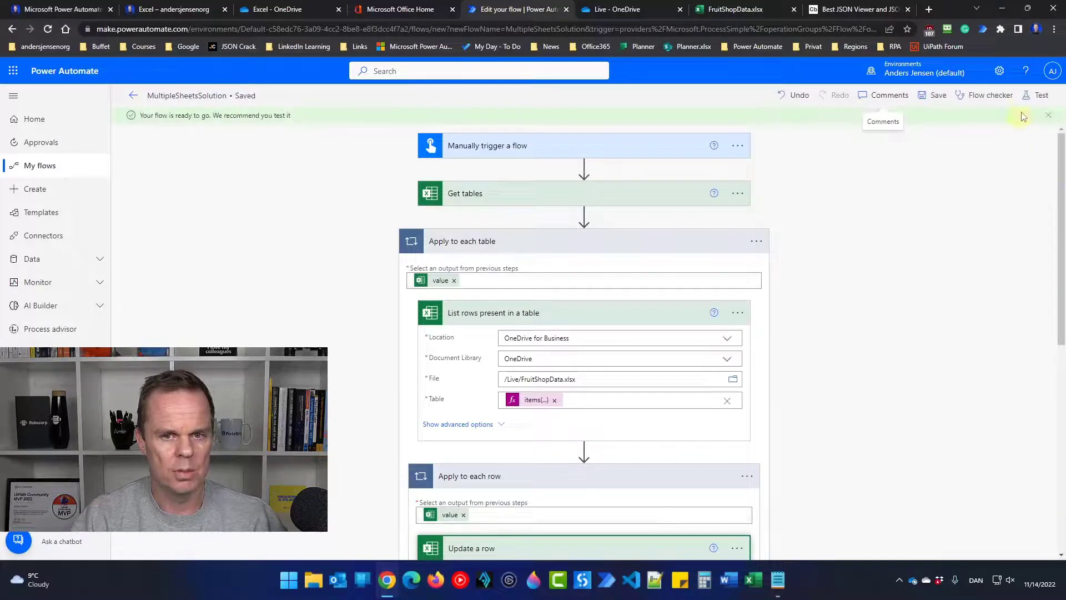
click(1036, 95)
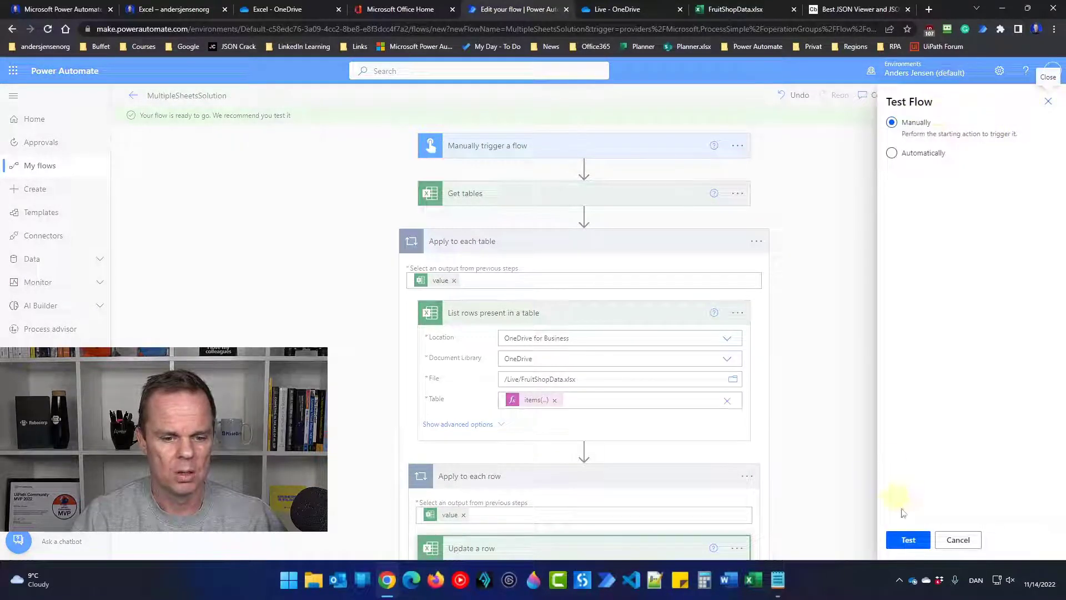
click(911, 538)
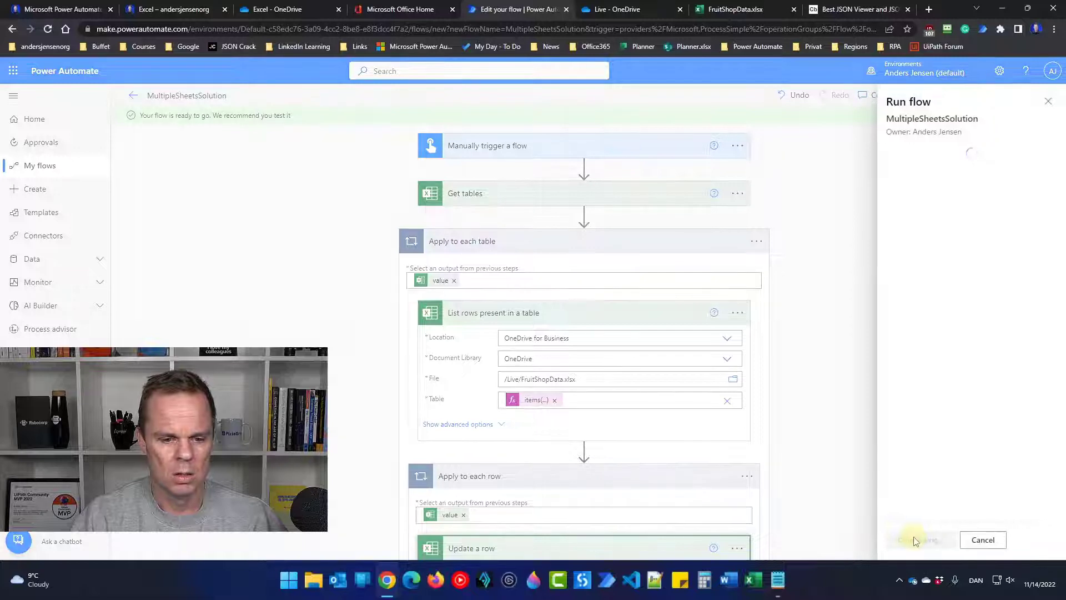
click(915, 540)
click(915, 540)
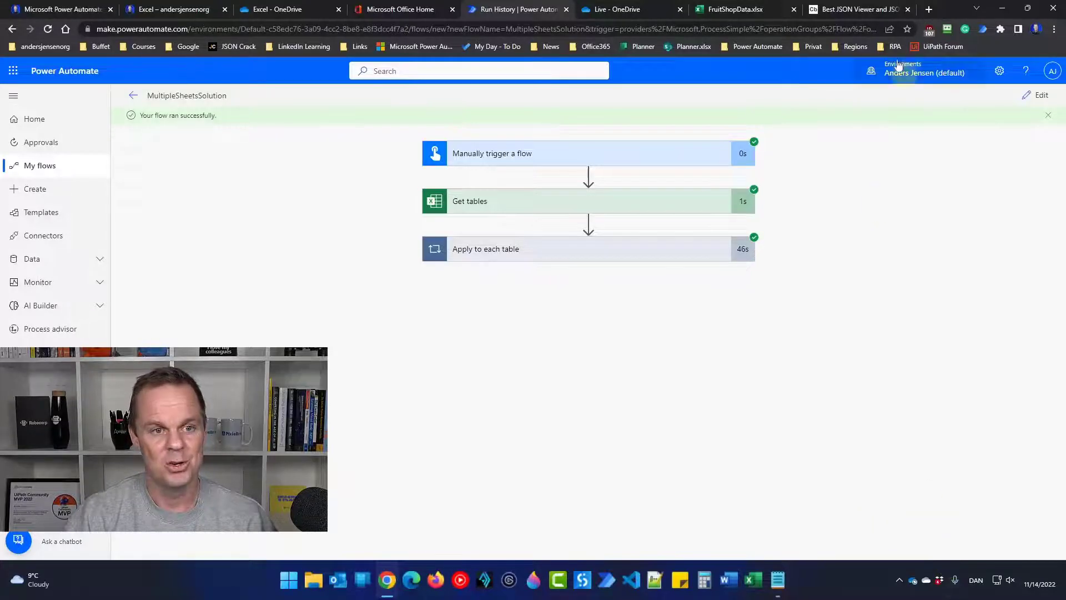
Switch to the FruitShopData.xlsx workbook in Excel and check the TotalSales, Profit and EstimatedYearlyProfit columns on the February to December sheets
click(734, 9)
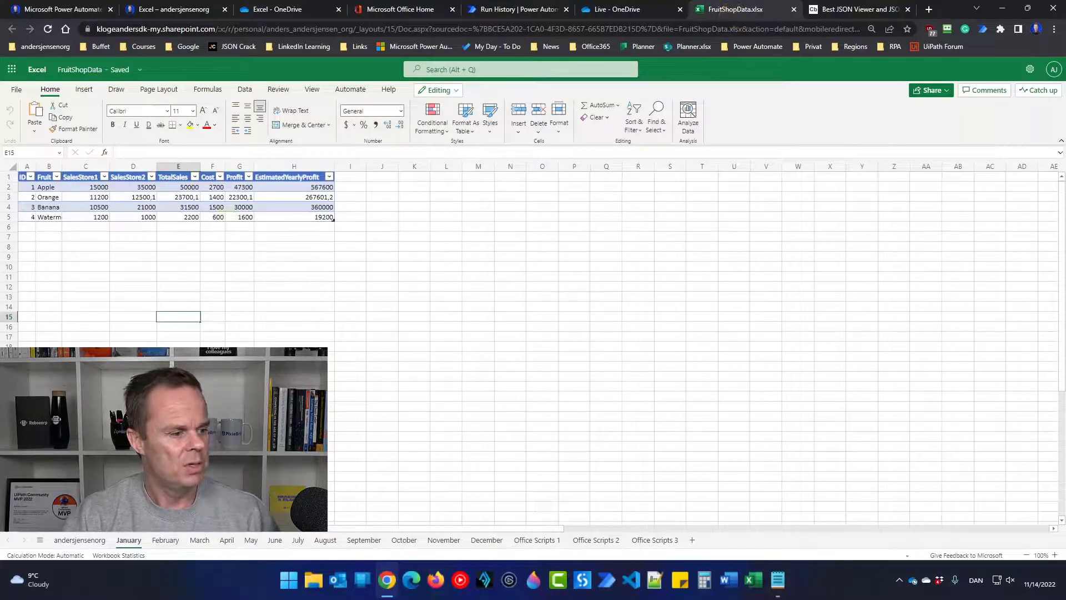
click(166, 540)
click(199, 541)
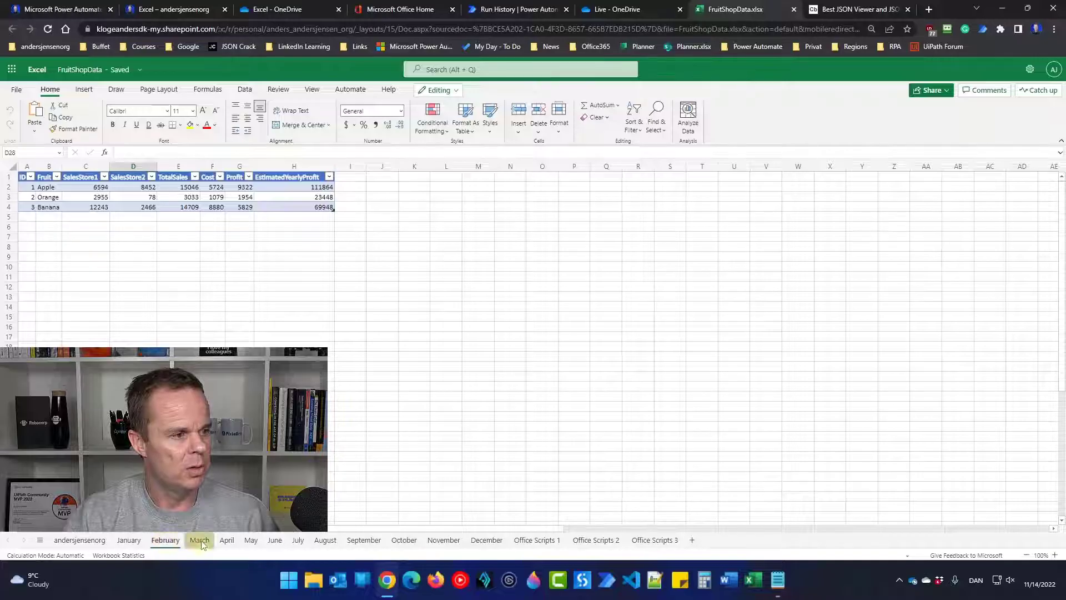
click(227, 540)
click(250, 541)
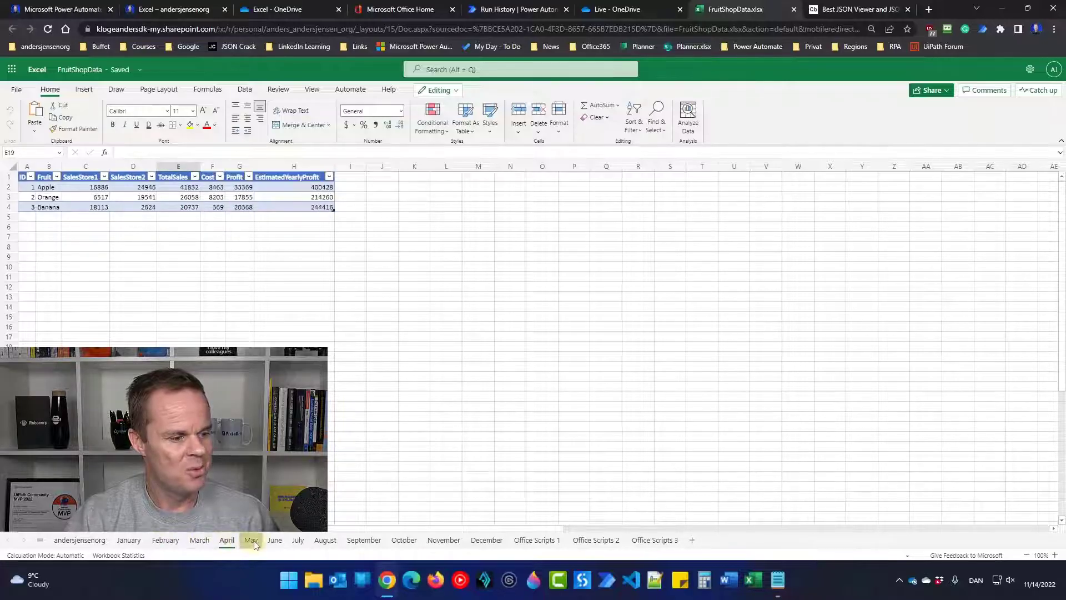
click(275, 542)
click(297, 542)
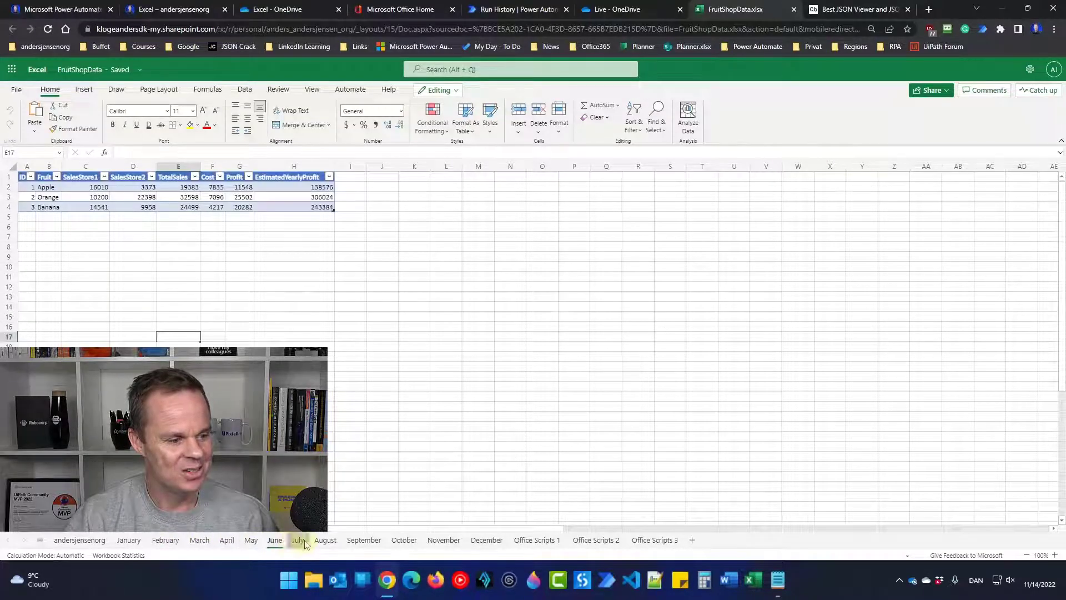
click(326, 541)
click(364, 541)
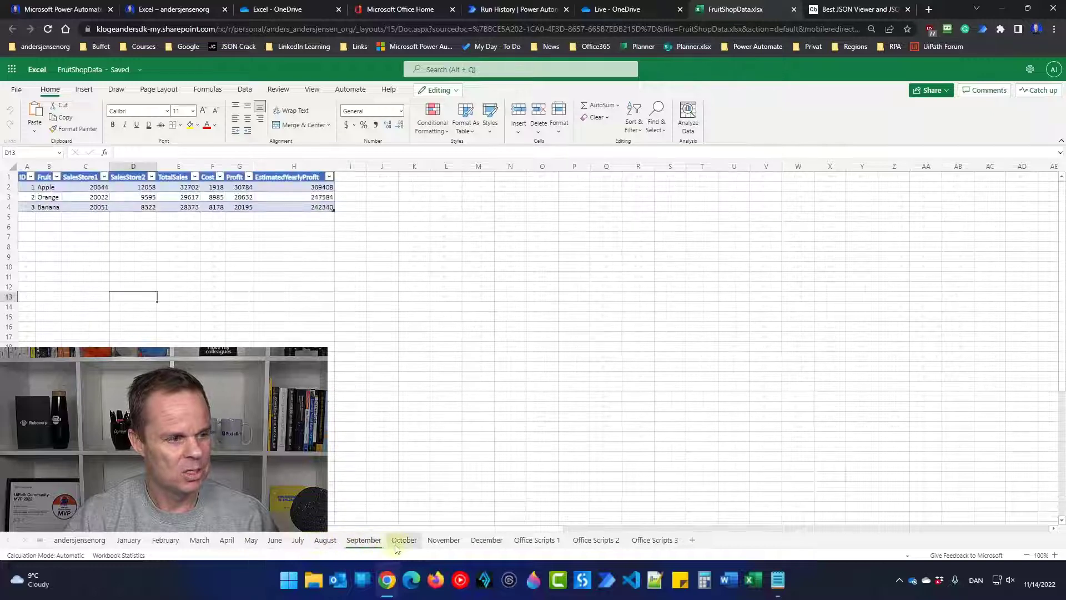
click(403, 542)
click(444, 542)
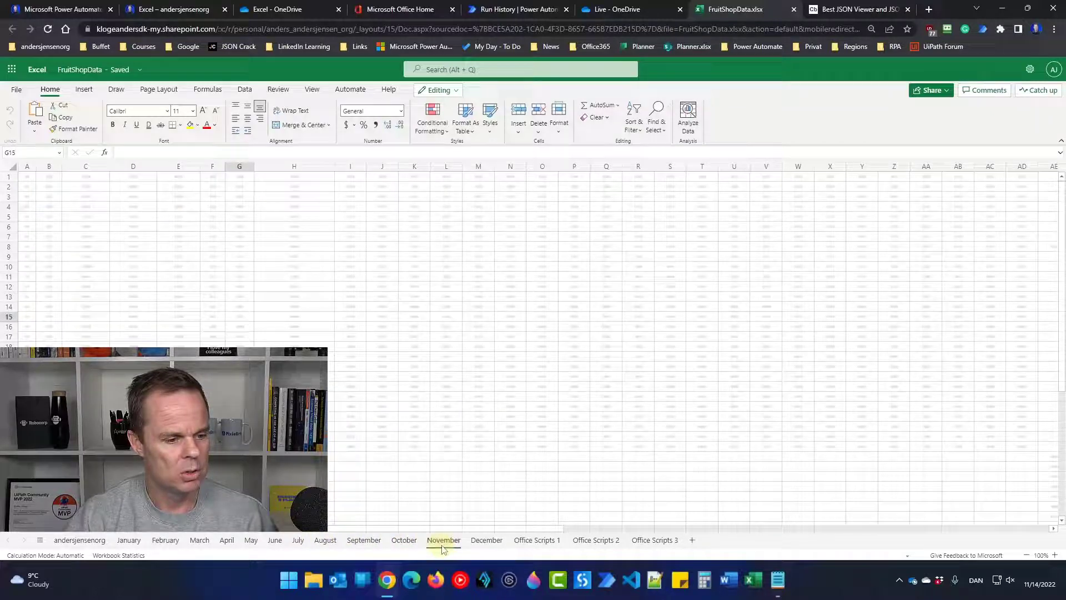
click(480, 541)
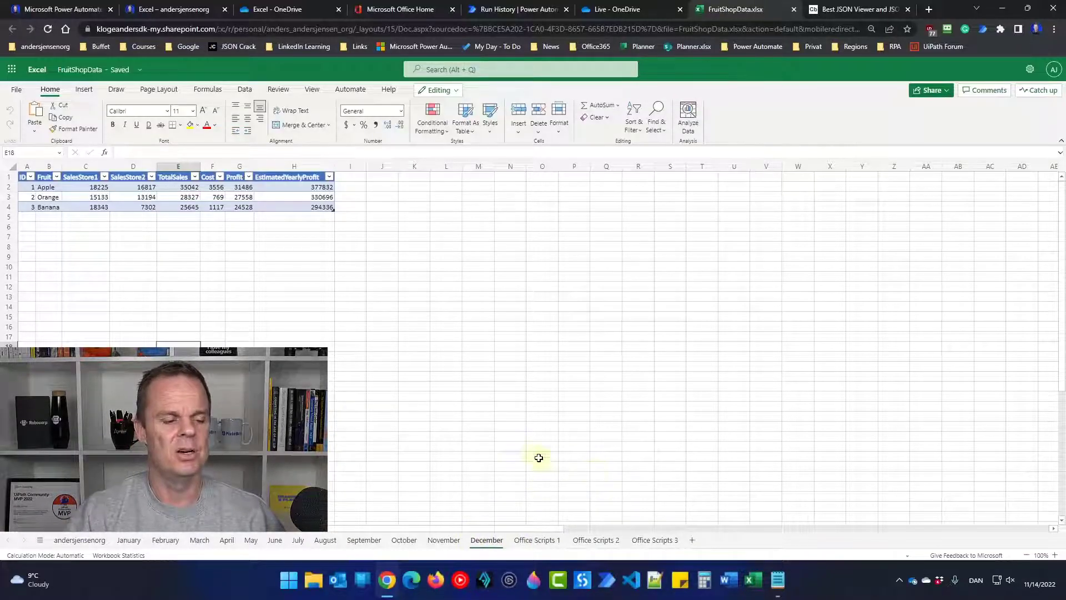
Examine the untabled fruit data on the Office Scripts 1, 2 and 3 sheets, ending back on Office Scripts 1
click(537, 540)
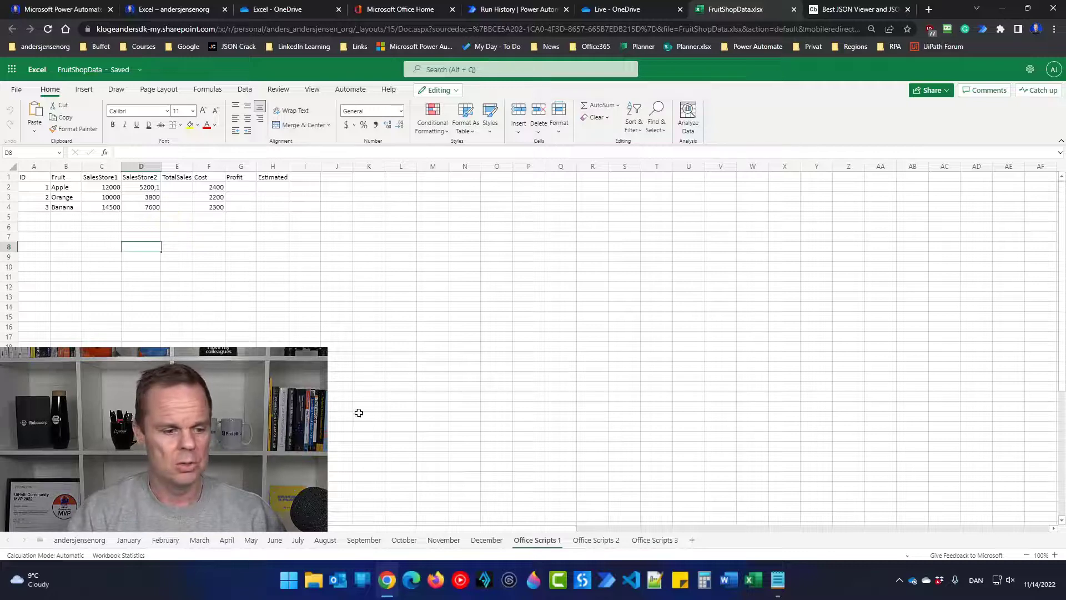
click(594, 541)
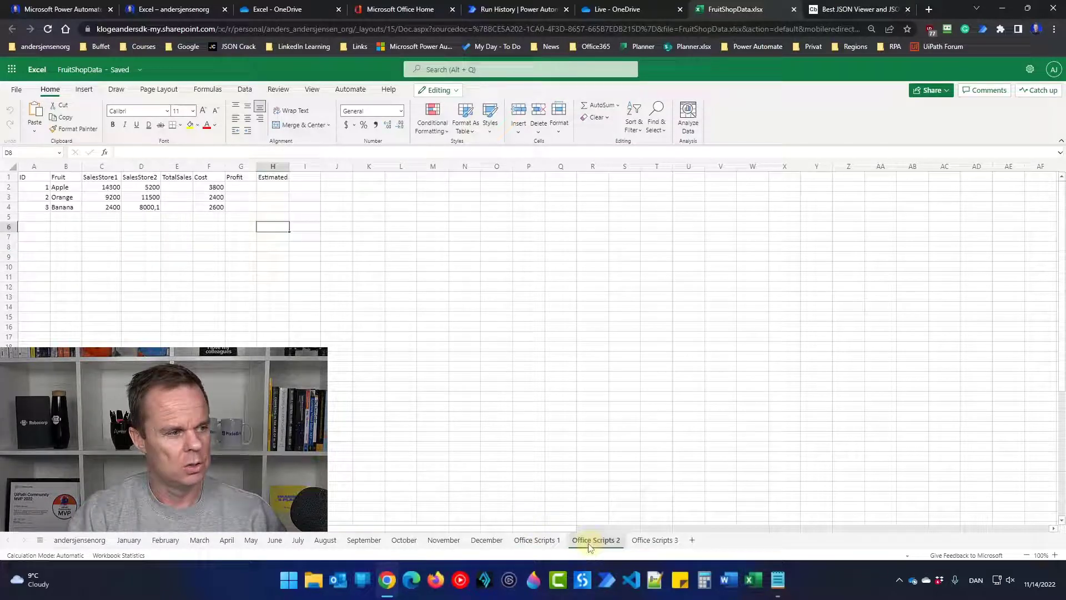
click(650, 541)
click(546, 545)
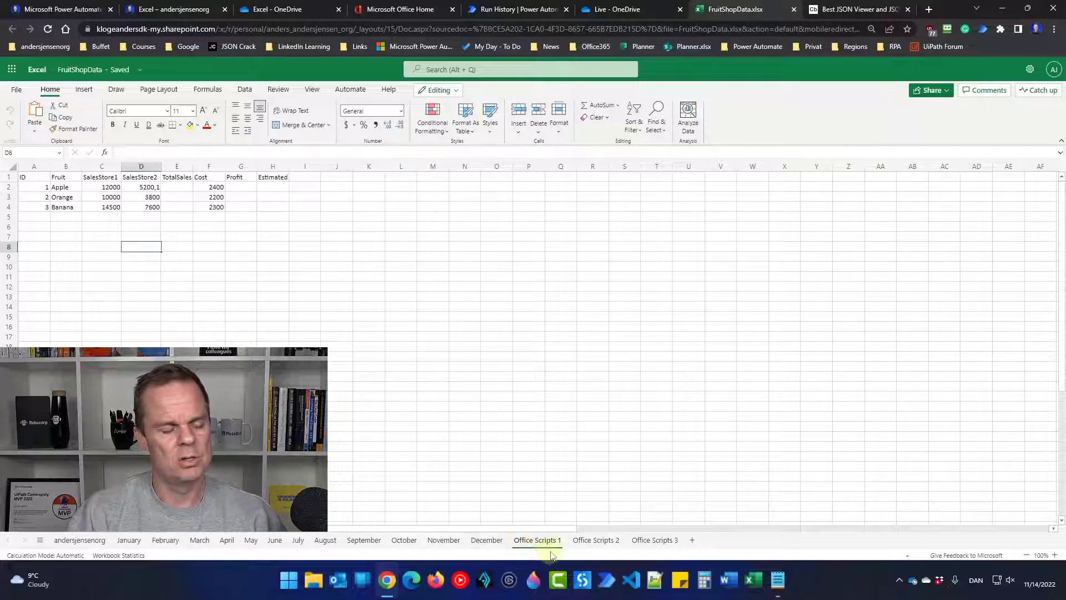
Start recording an Office Script on the Office Scripts 1 sheet and make the header row A1:H1 bold
click(349, 89)
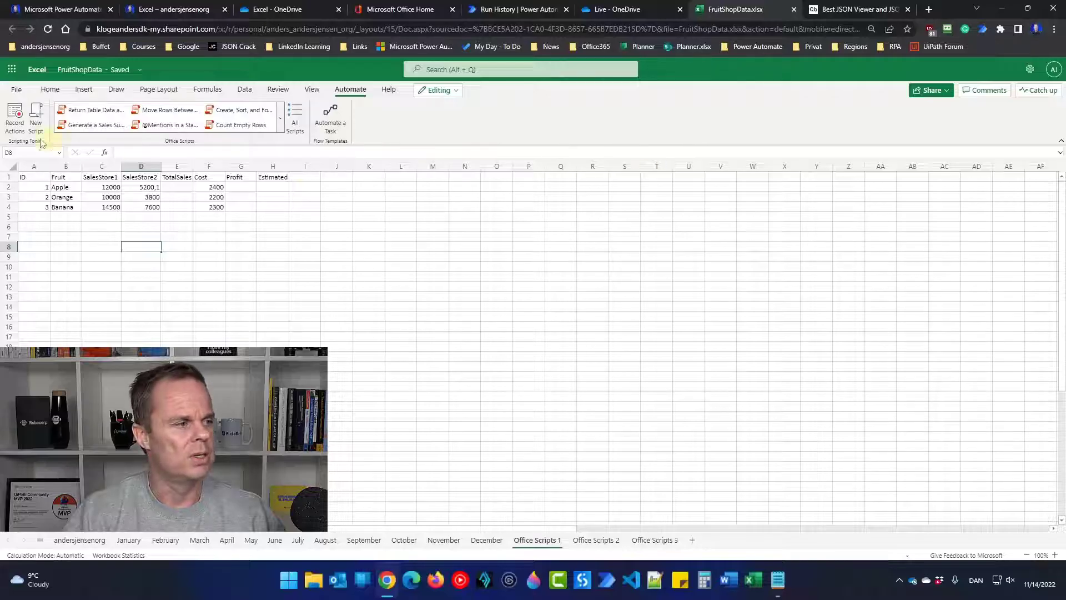
click(21, 133)
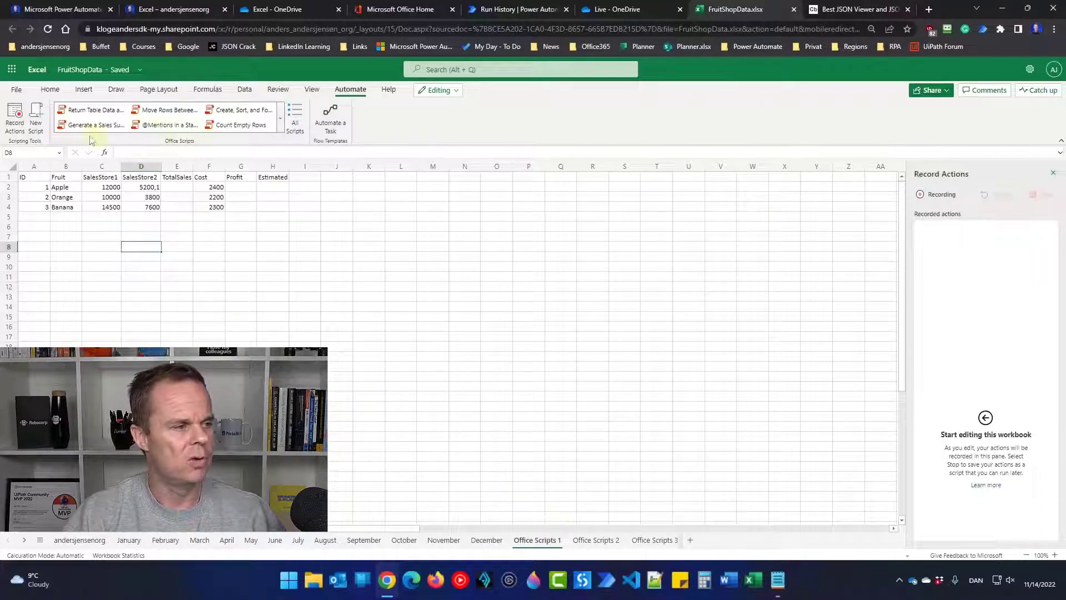
drag(30, 176, 273, 176)
click(50, 89)
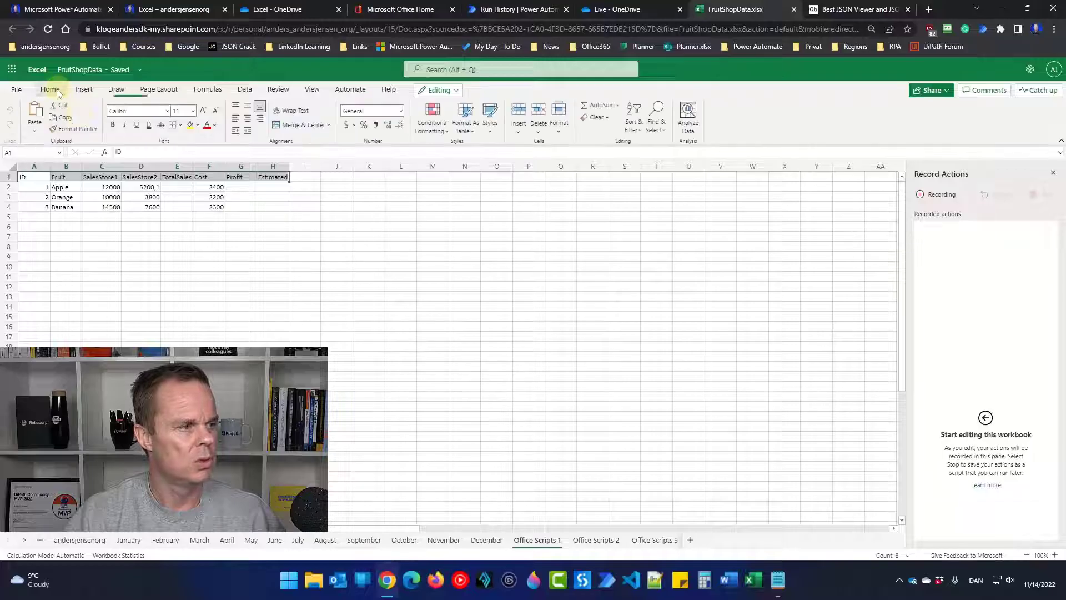
click(113, 125)
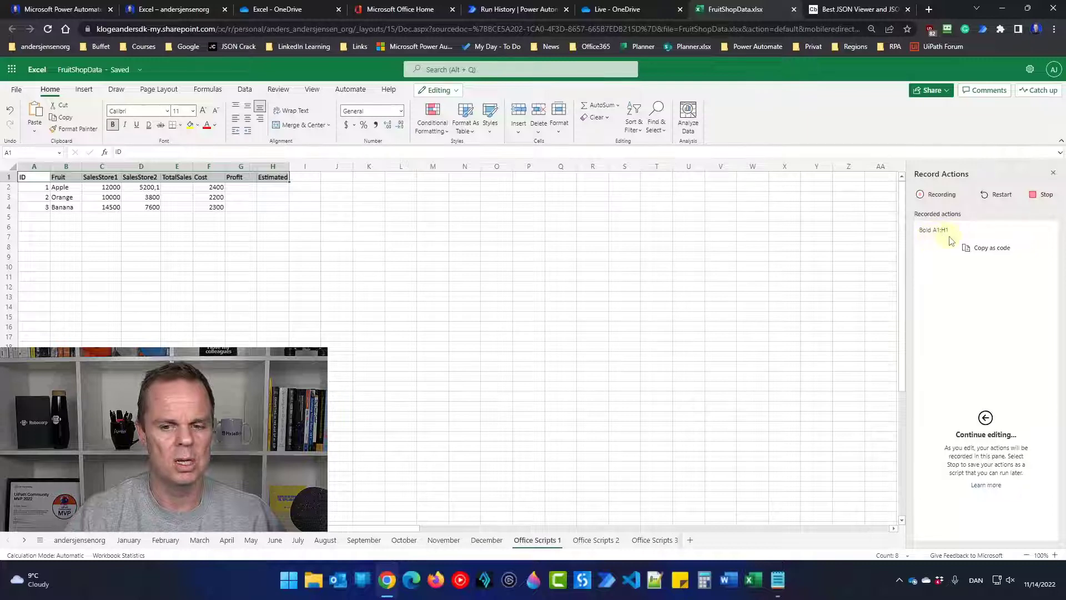
Enter the TotalSales formula =C2+D2 in cell E2 and fill it down to E4
click(175, 187)
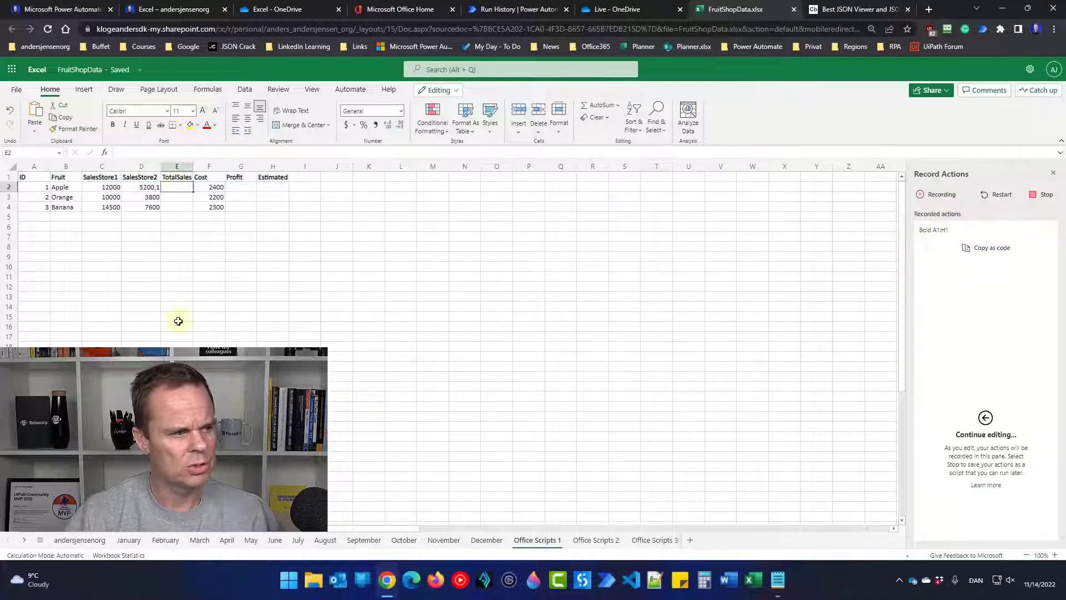
text(=)
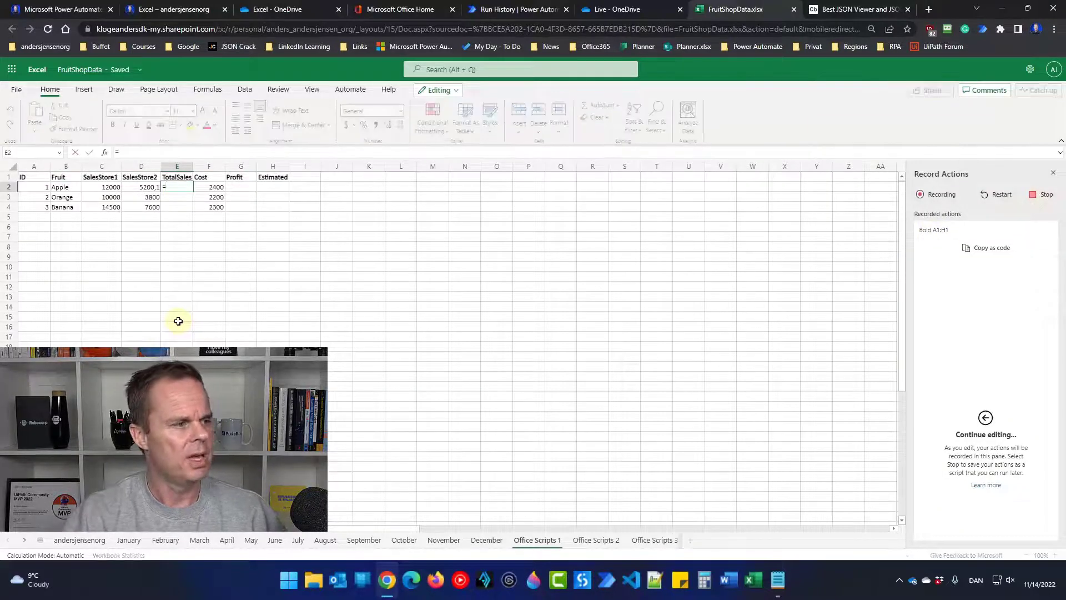
click(107, 187)
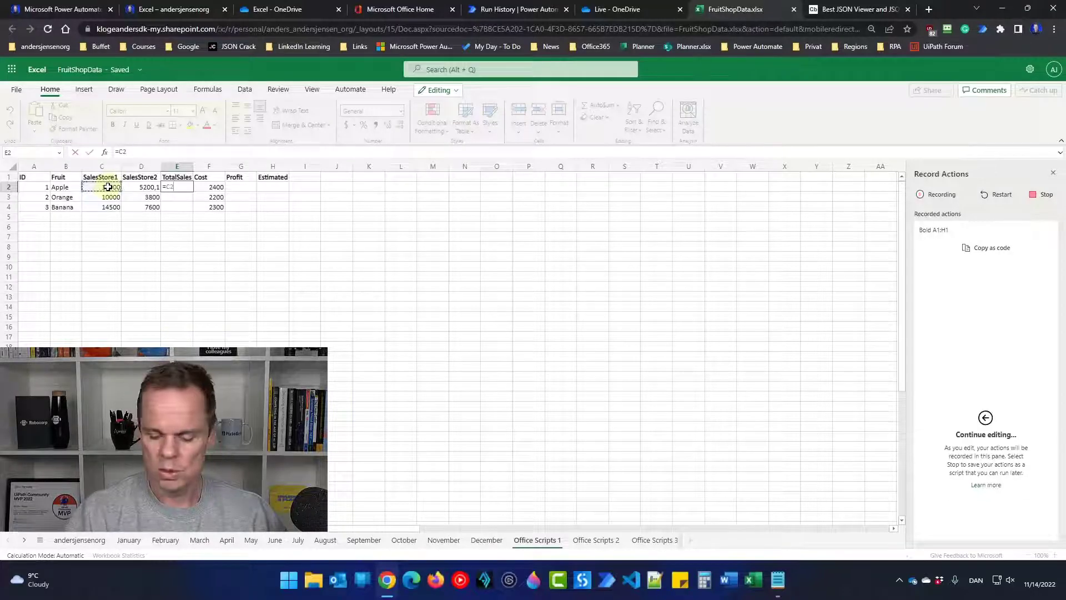
text(+)
click(142, 188)
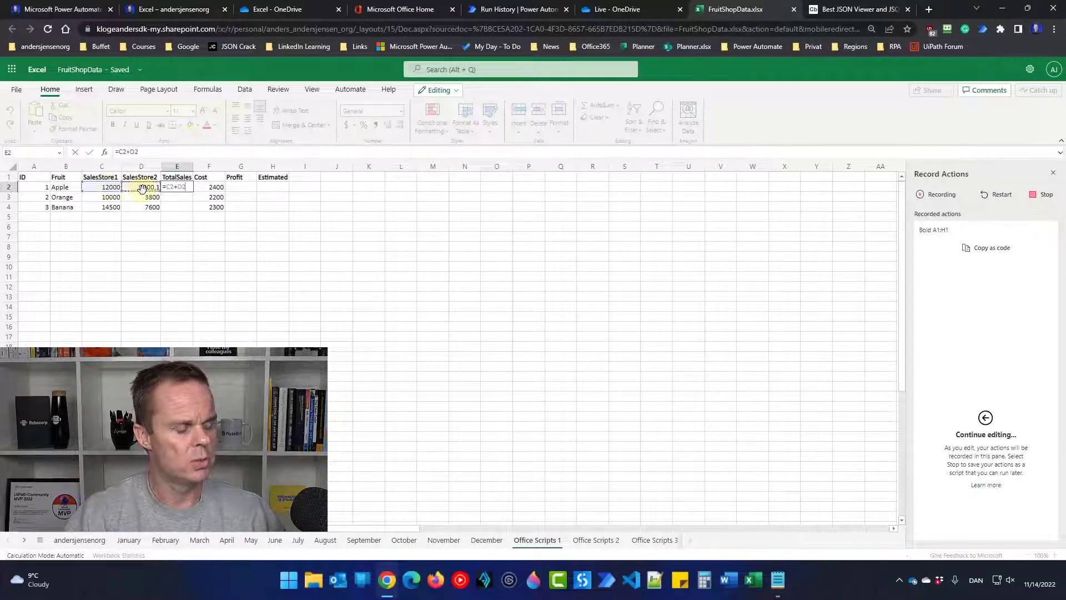
key(Return)
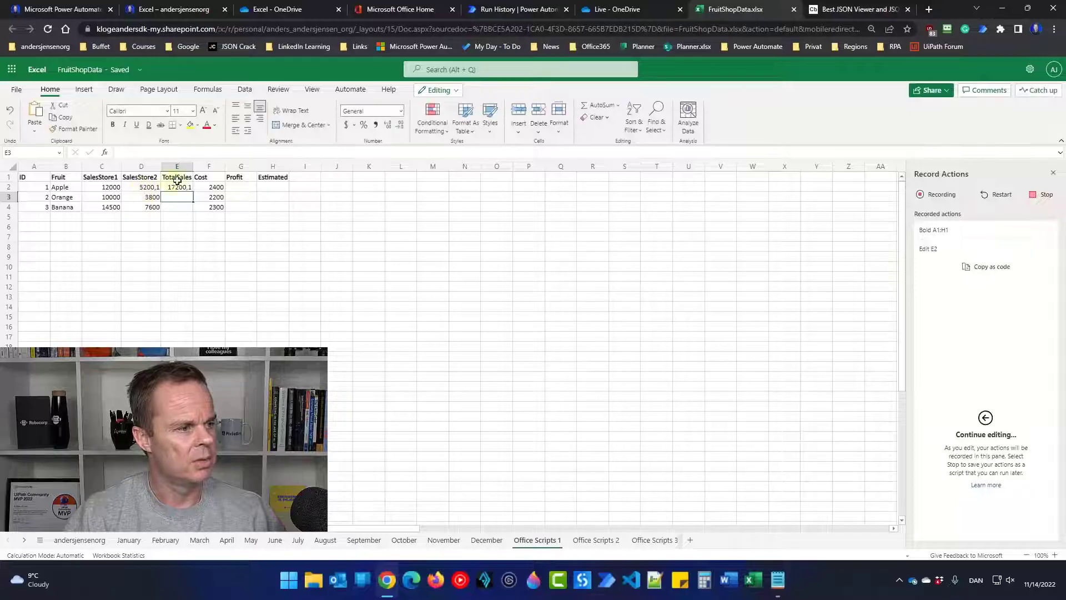
click(176, 187)
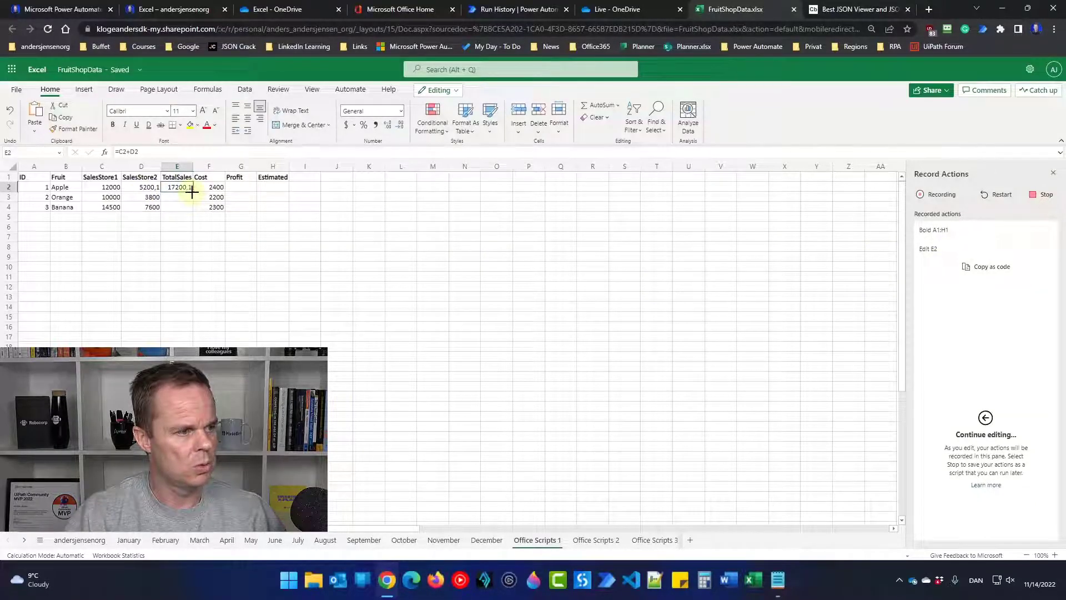
drag(191, 191, 191, 211)
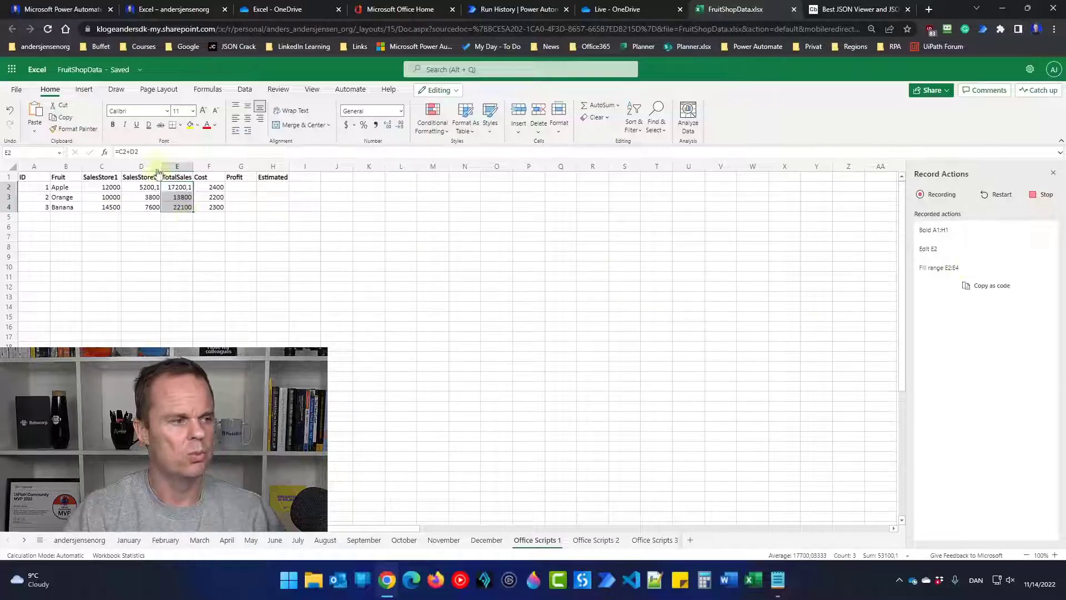
Enter the Profit formula =C2+D2-F2 in cell G2 and fill it down to G4
click(239, 187)
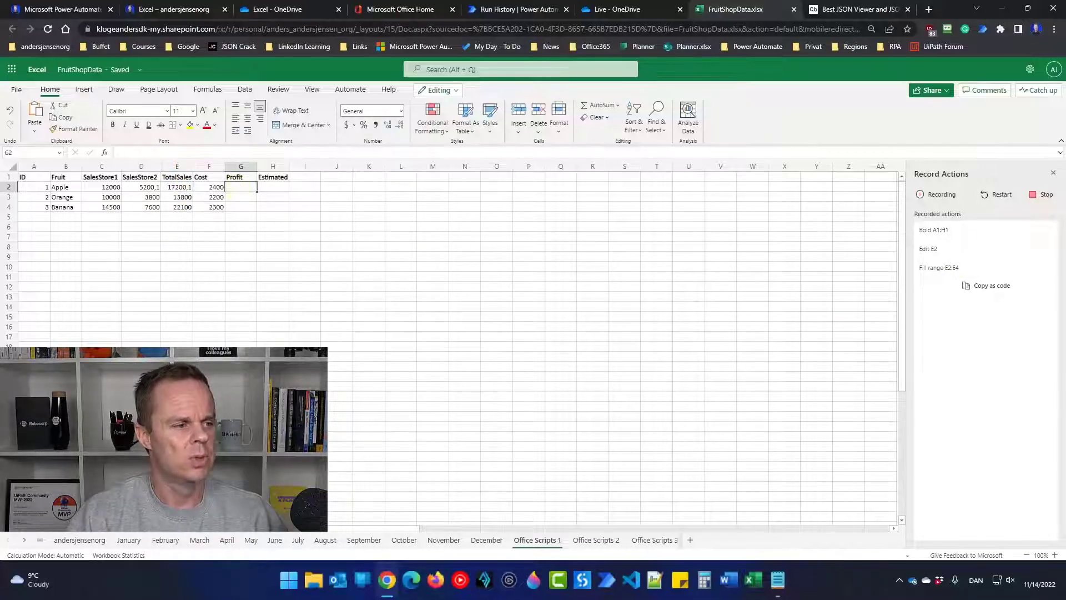
text(=)
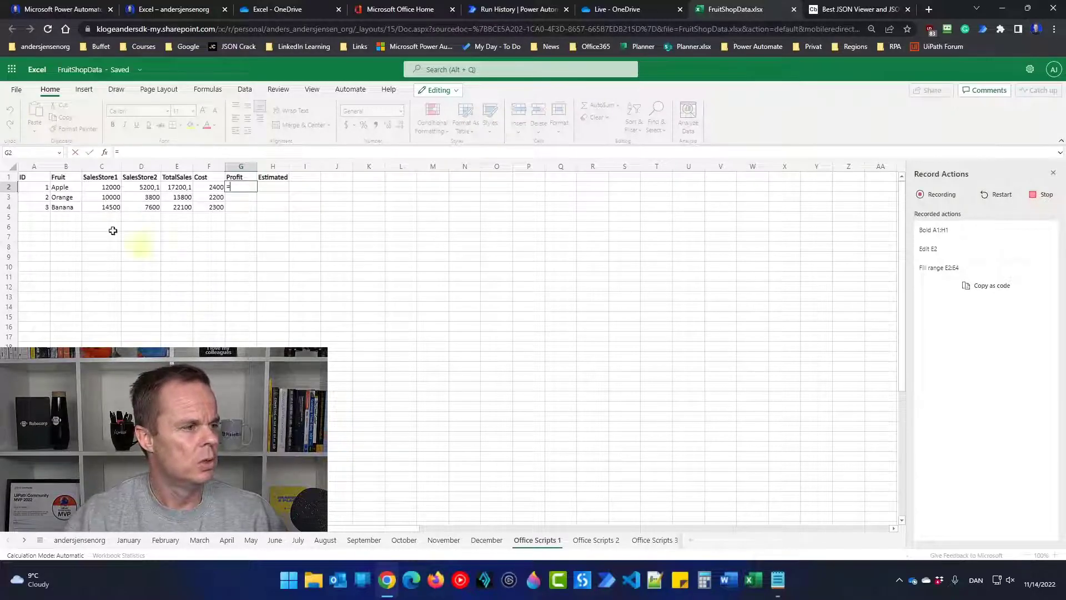
click(111, 188)
text(+)
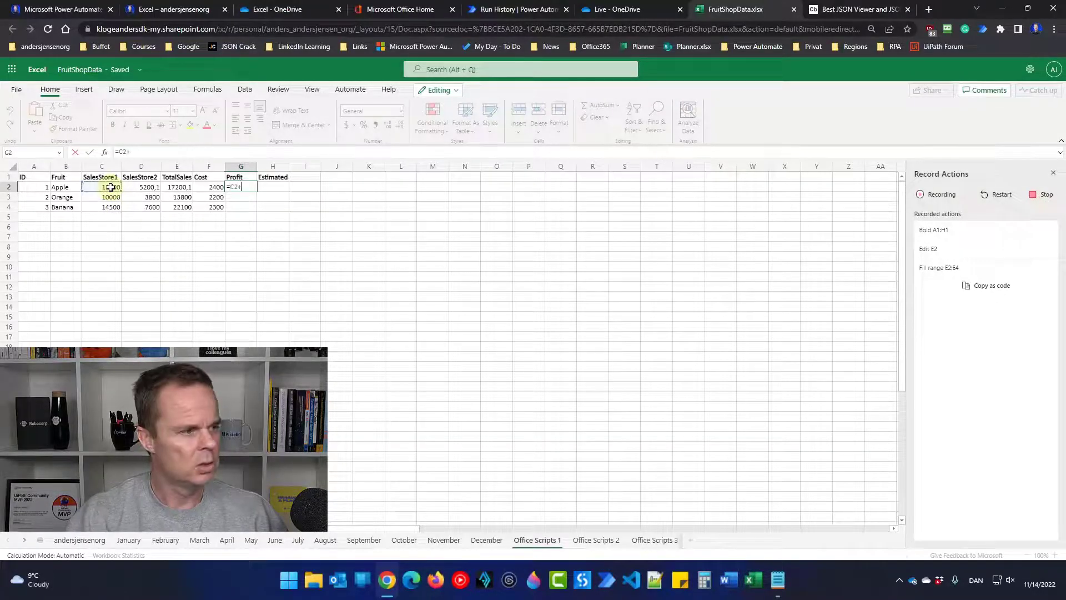
click(137, 188)
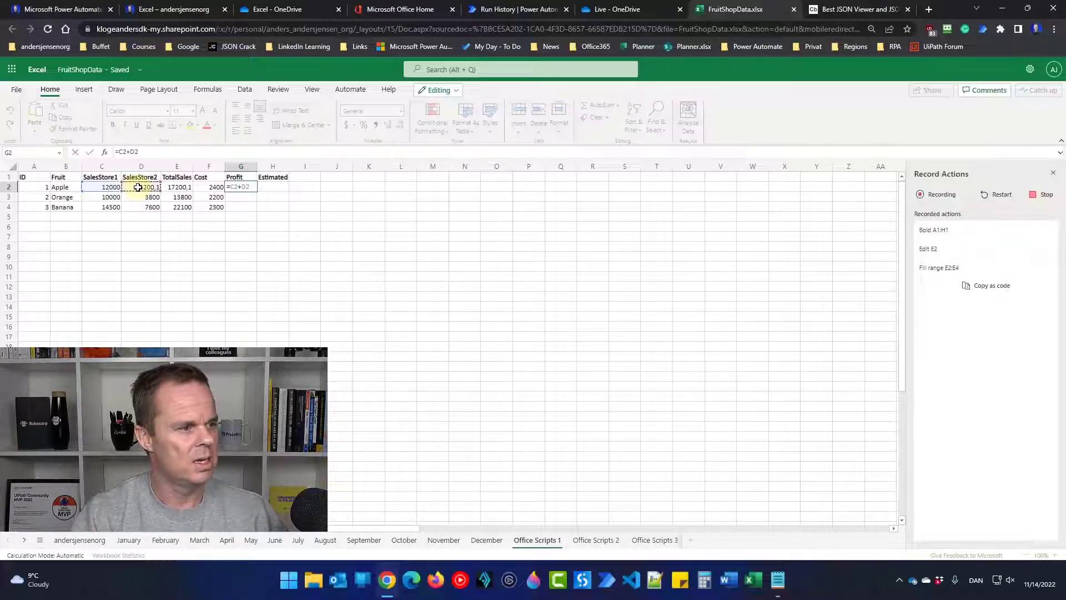
text(-)
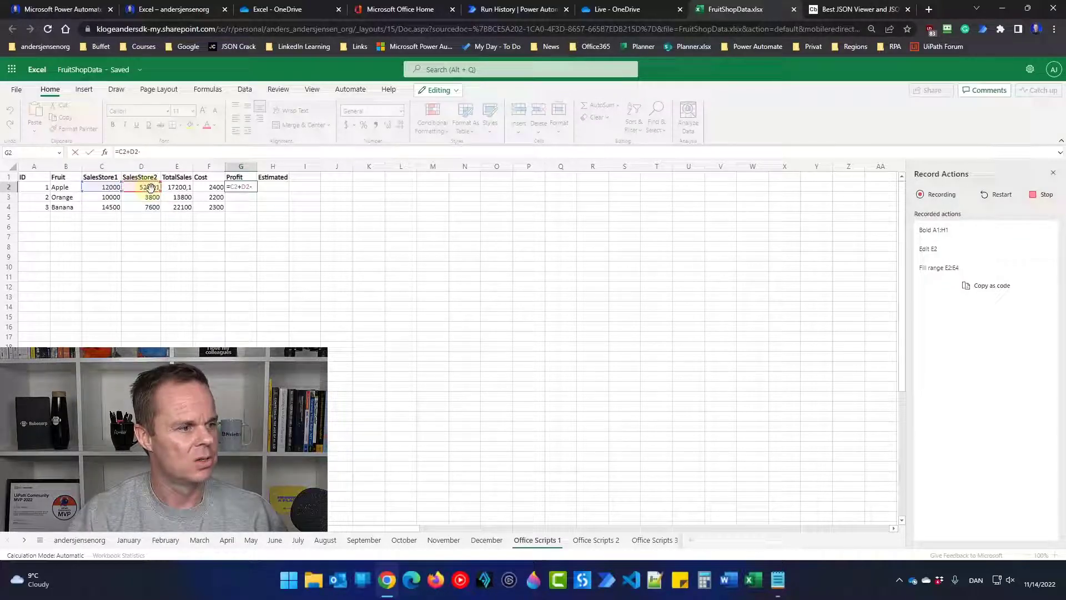
click(209, 189)
key(Return)
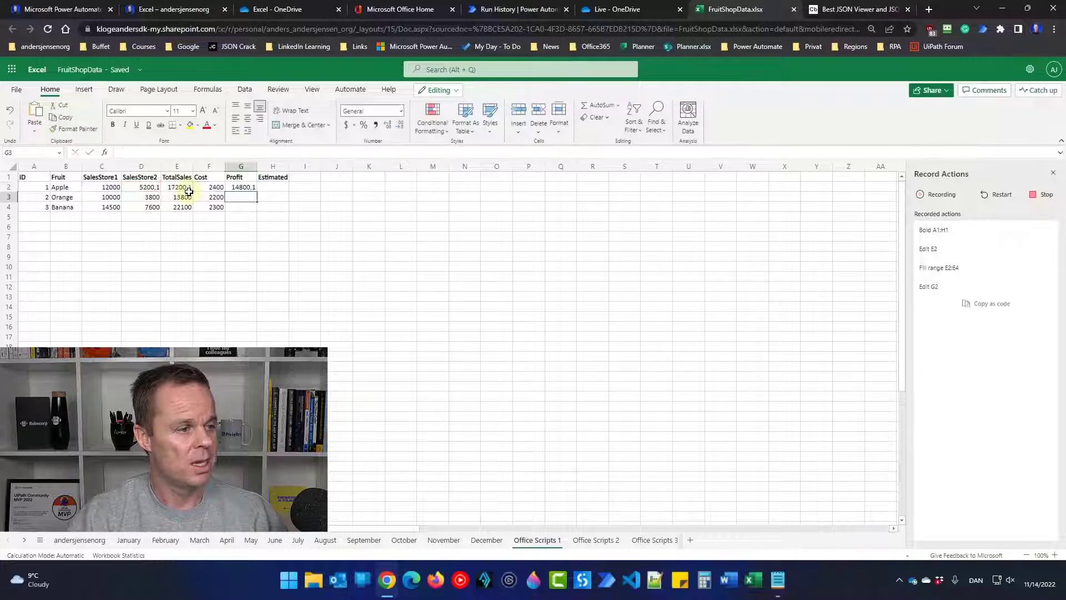
click(250, 189)
drag(255, 192, 257, 210)
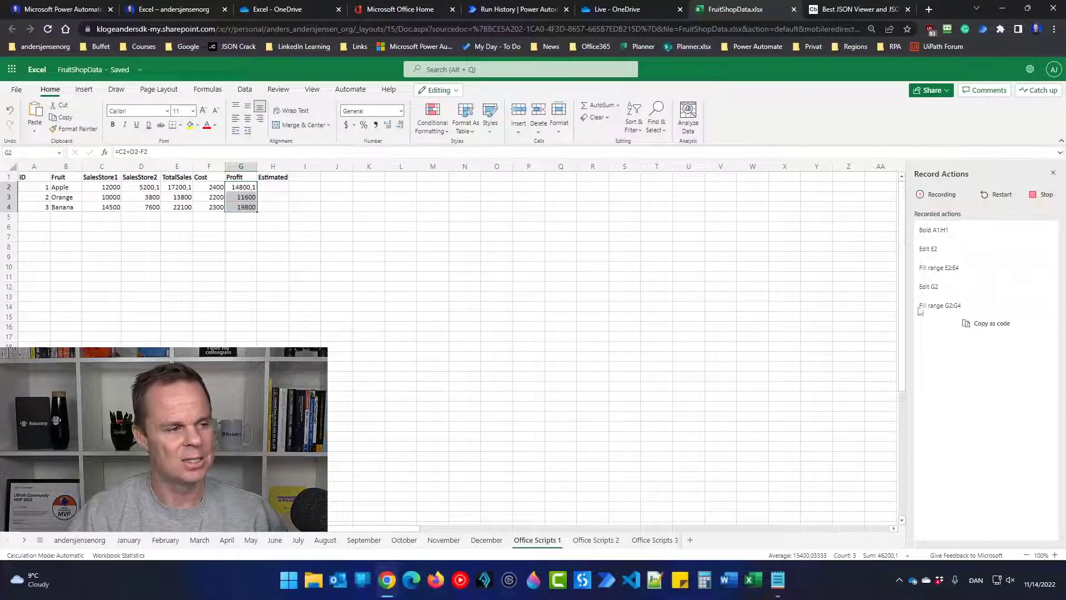
Enter the Estimated formula =(C2+D2-F2)*12 in cell H2 and fill it down to H4
click(273, 187)
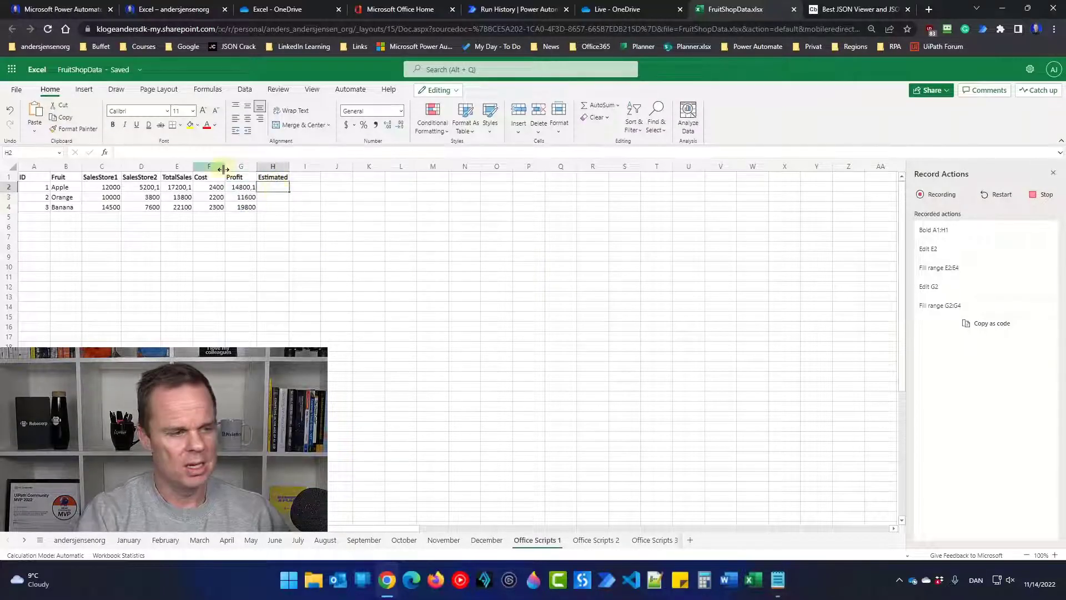
text(=)
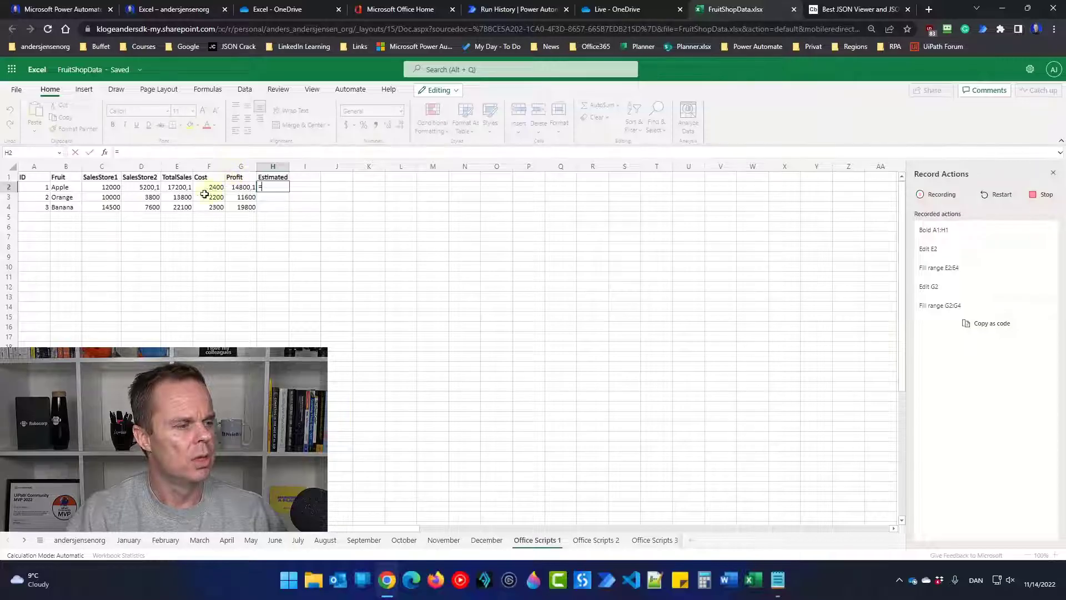
text(()
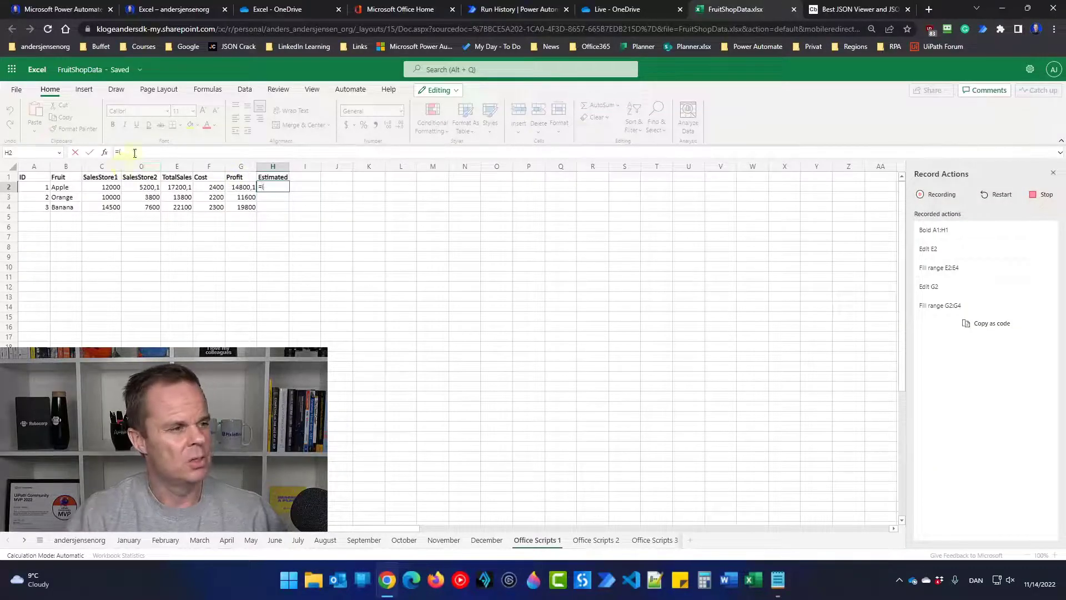
click(107, 189)
text(+)
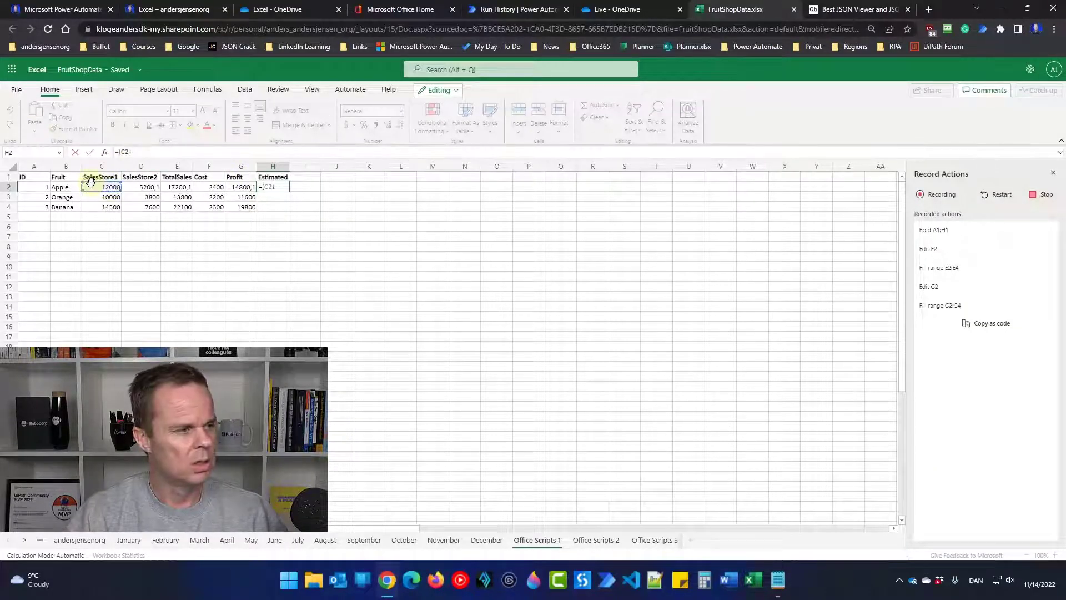
click(140, 187)
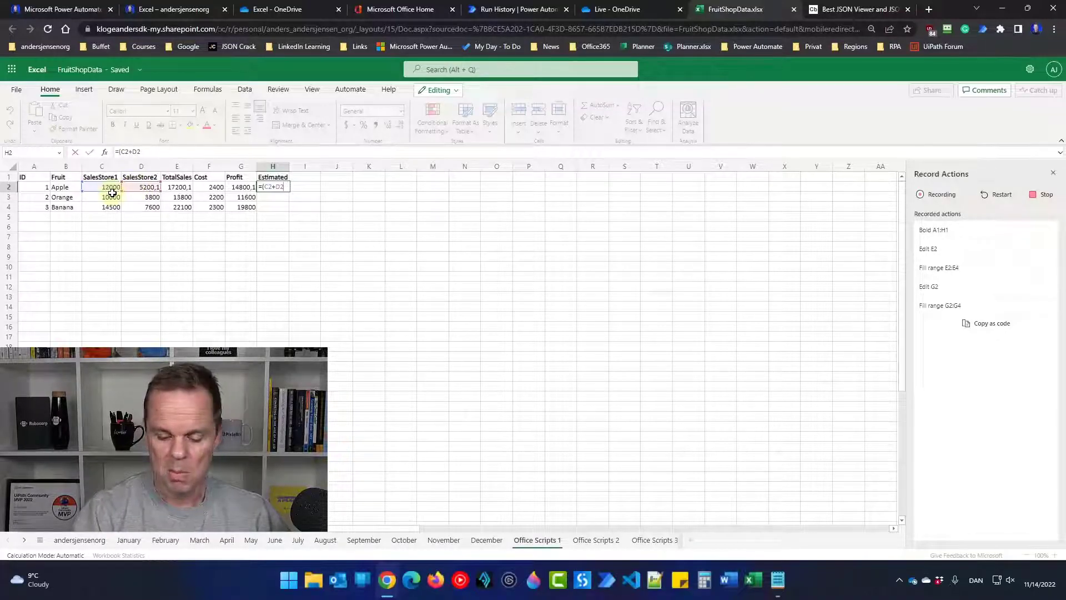
text(-)
click(203, 188)
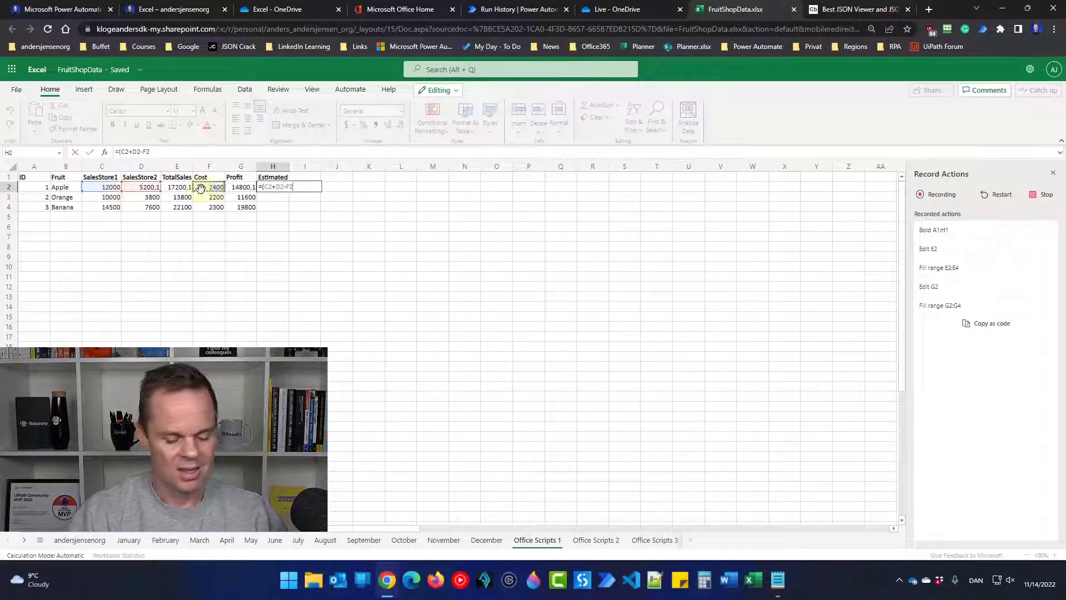
text())
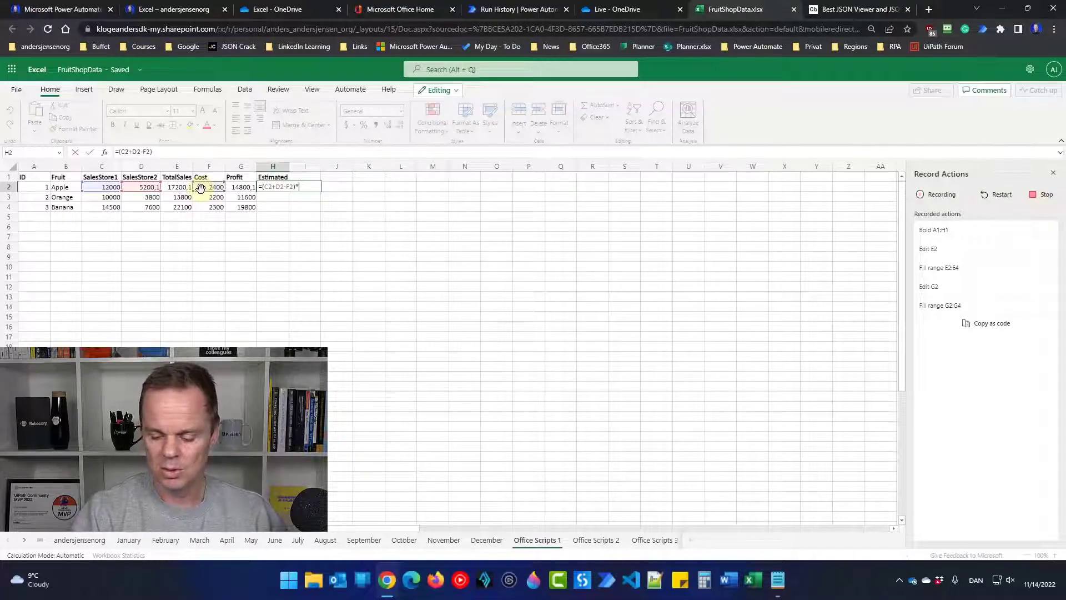
text(*12)
key(Return)
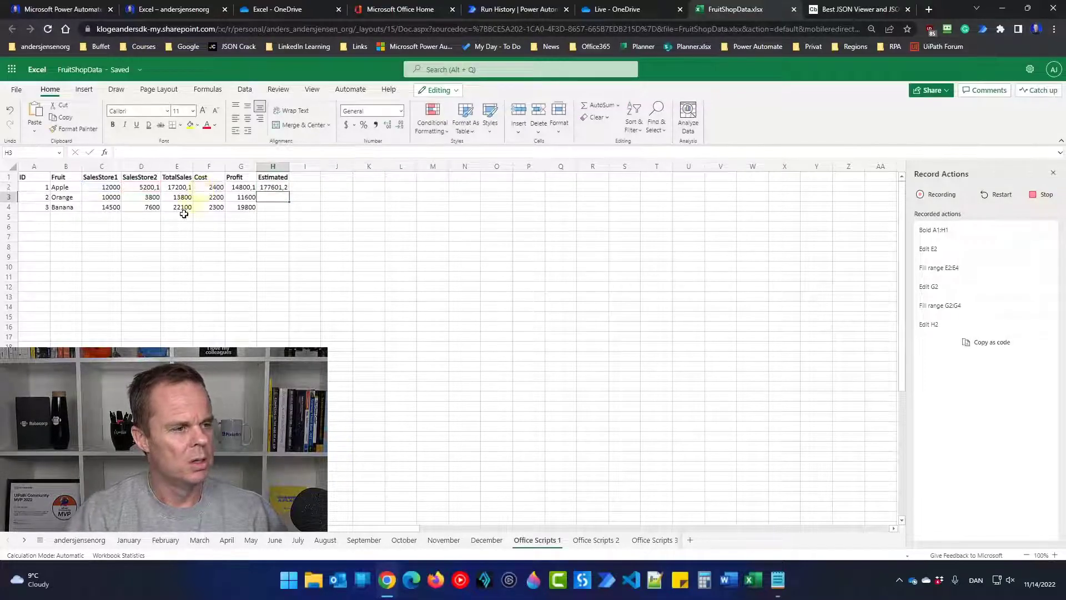
click(282, 189)
drag(290, 191, 286, 209)
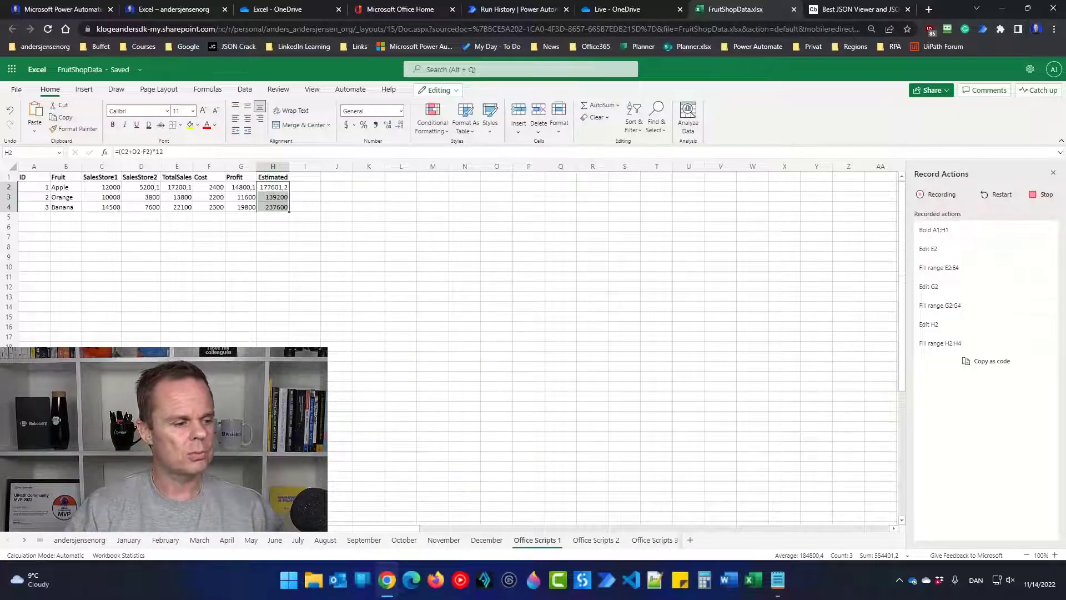
click(331, 266)
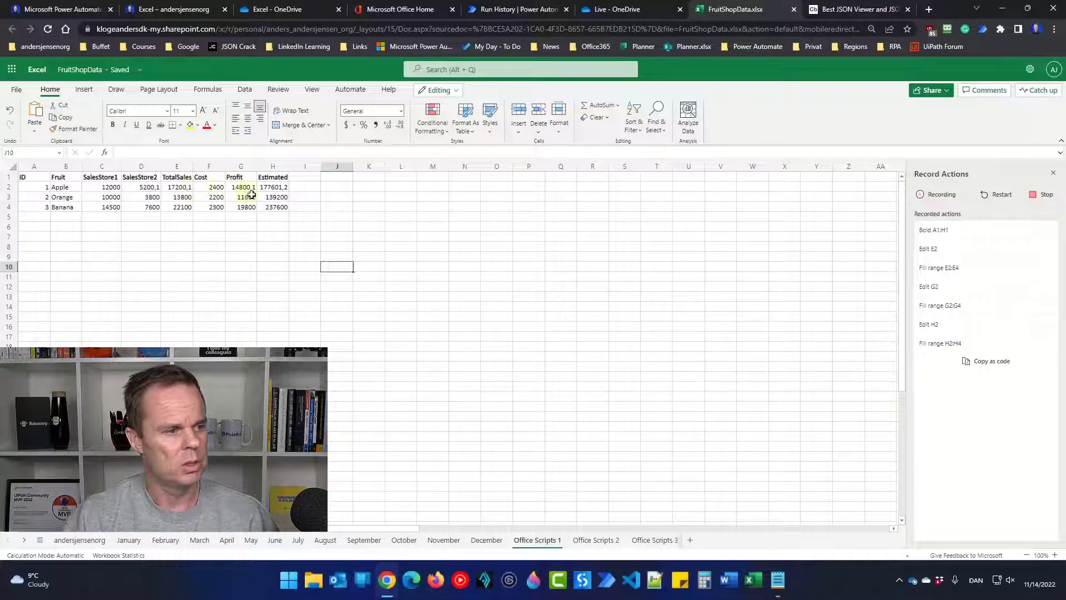
Add a conditional formatting rule to H2:H4 that highlights values less than 150000 with red fill and black text
click(278, 188)
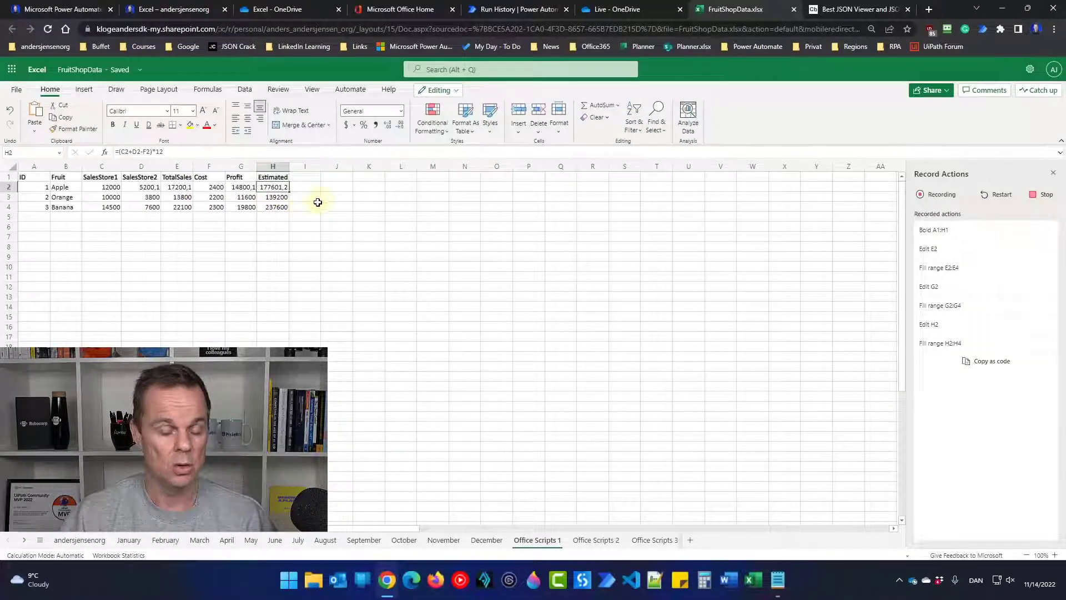
drag(276, 186, 275, 207)
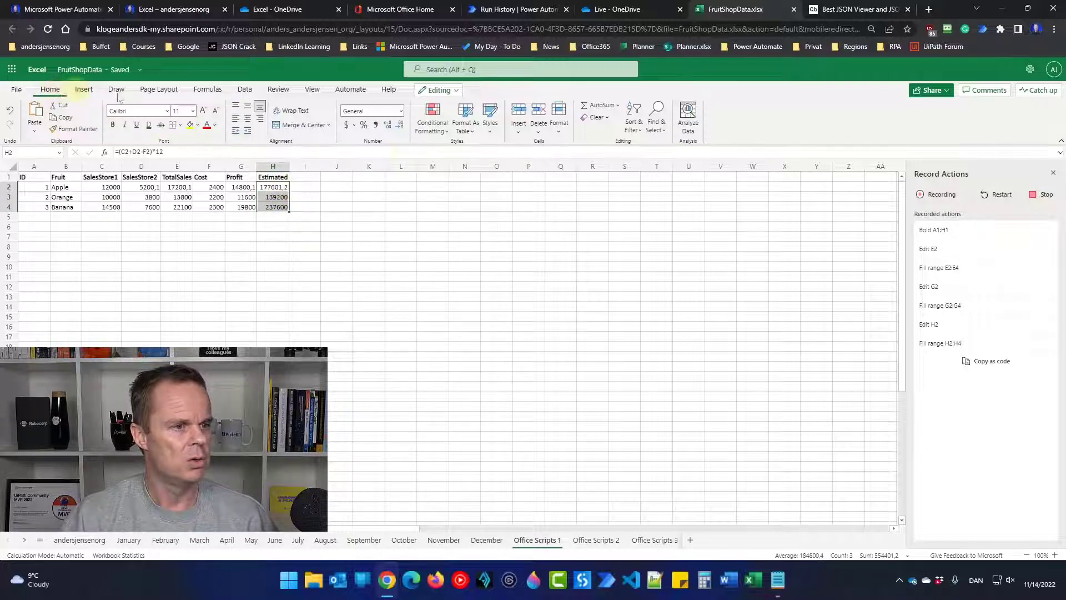
click(427, 133)
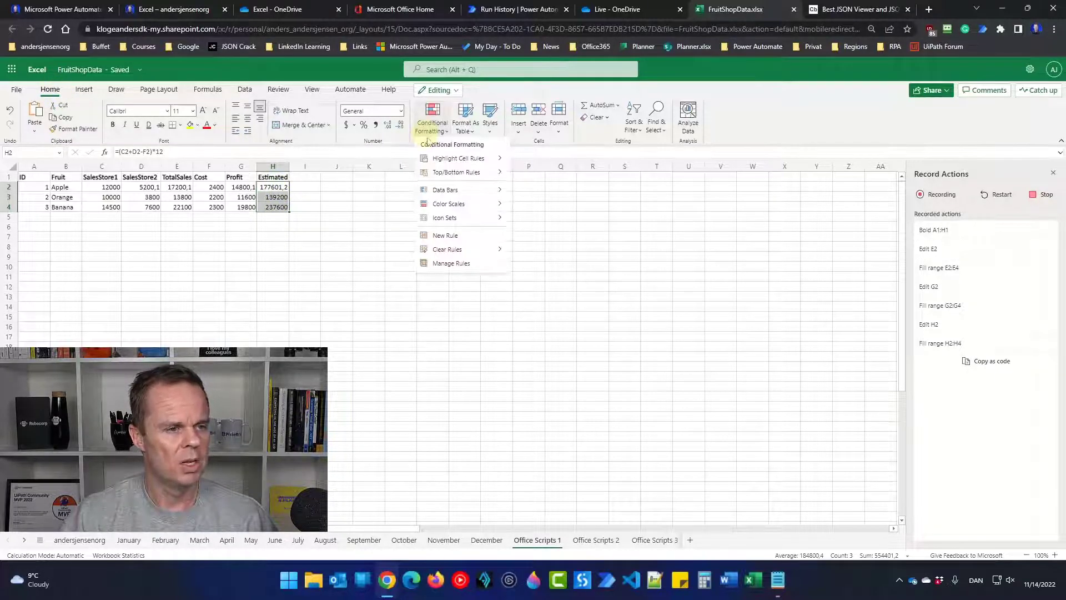
mouse_move(454, 160)
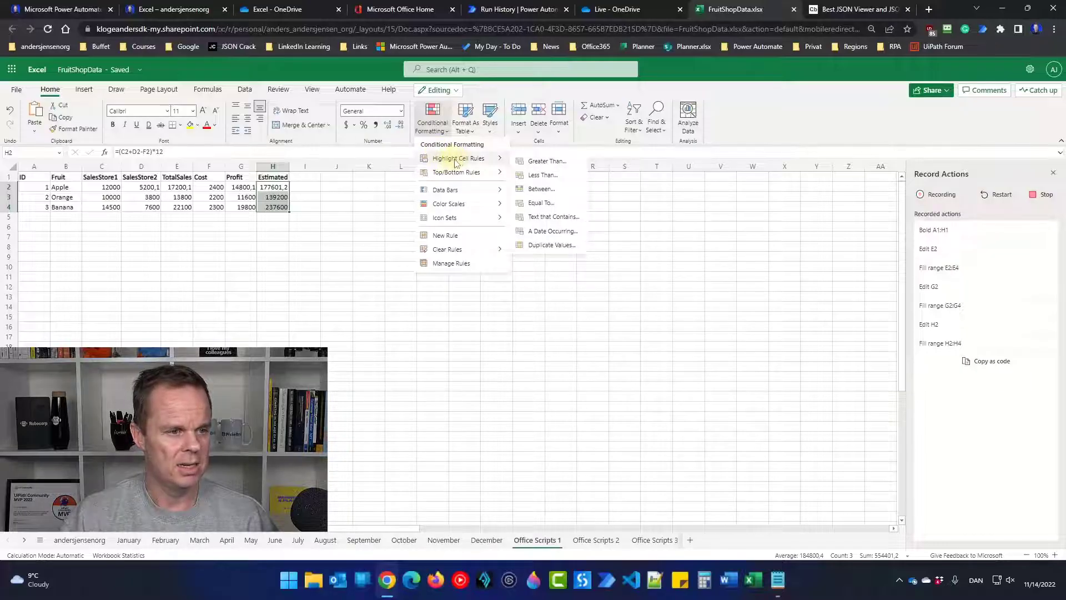
click(540, 175)
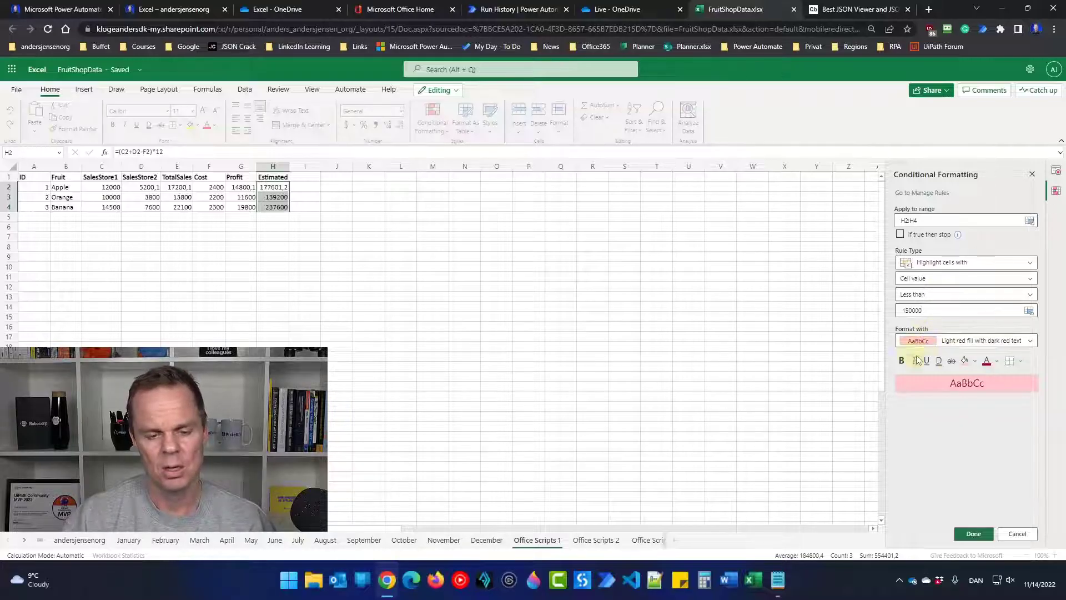
click(976, 362)
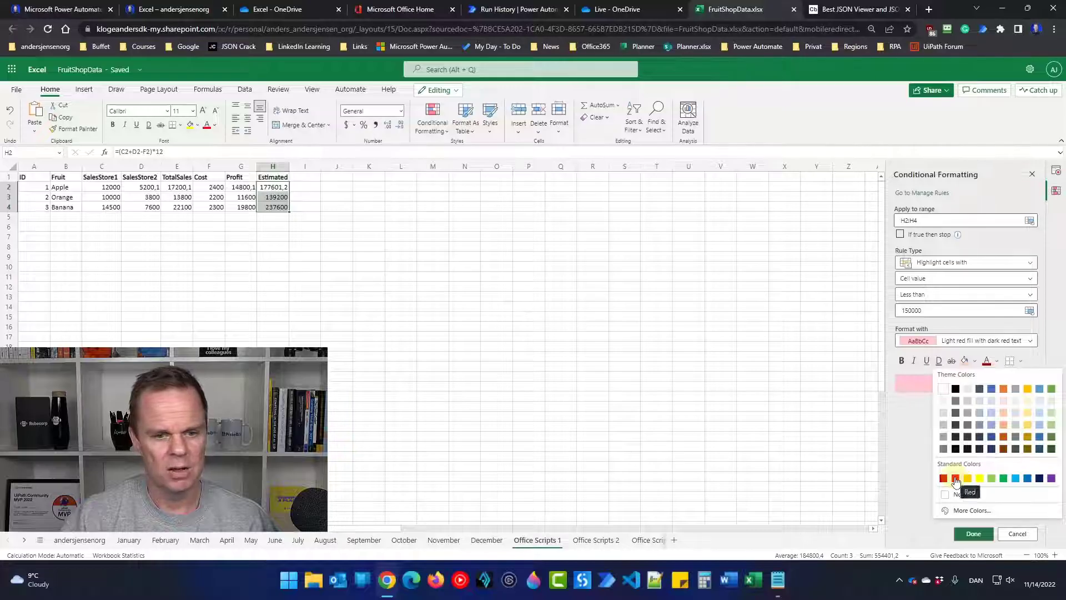
click(955, 479)
click(997, 363)
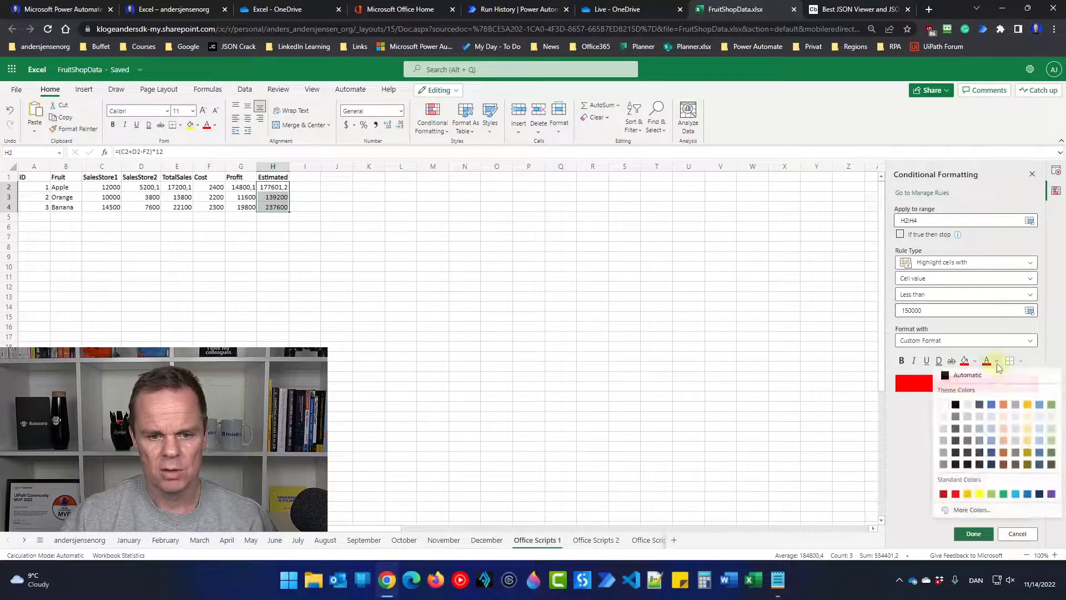
click(956, 406)
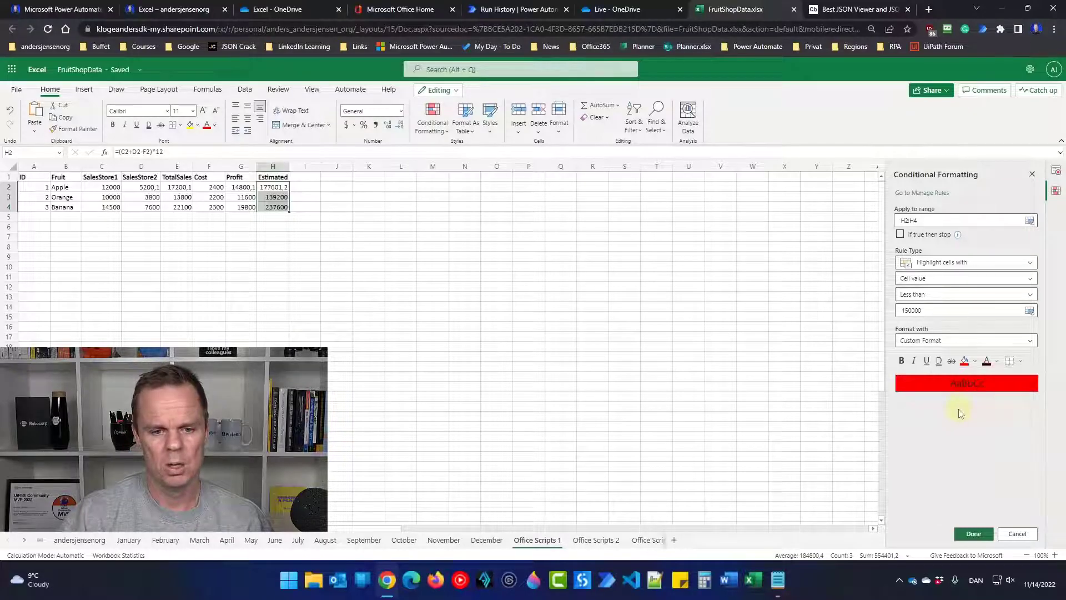
click(983, 535)
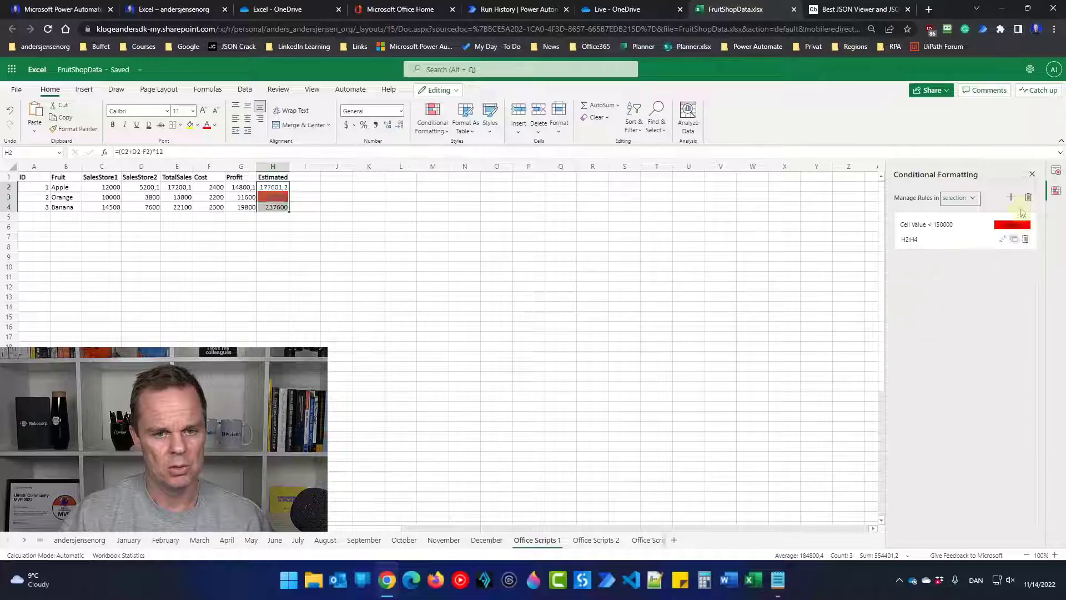
Add a second conditional formatting rule to H2:H4 that highlights values greater than 200000 with green fill and black text
click(438, 132)
mouse_move(451, 162)
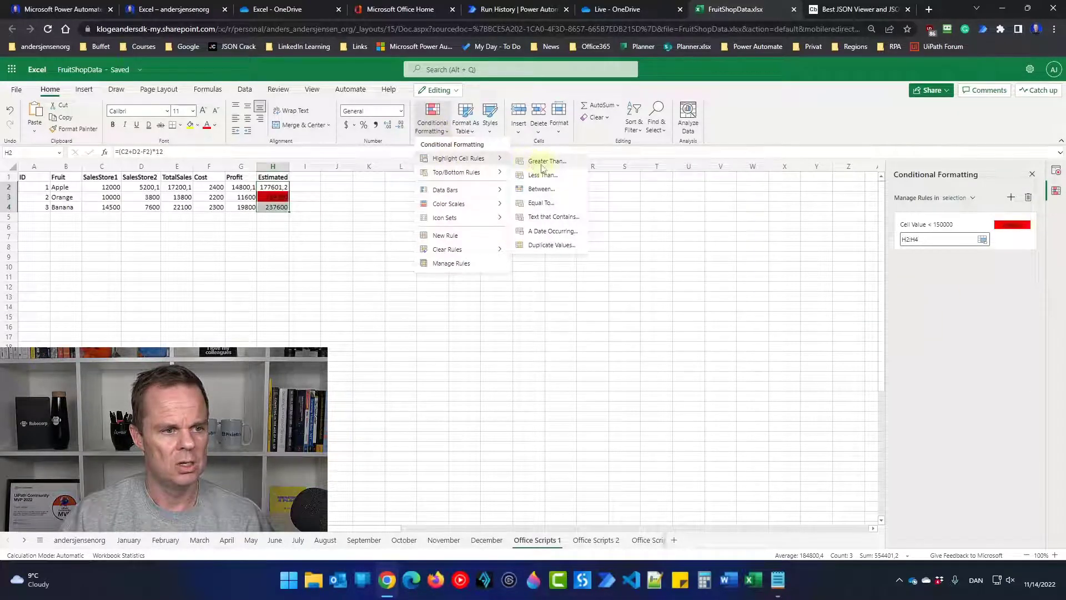
click(543, 165)
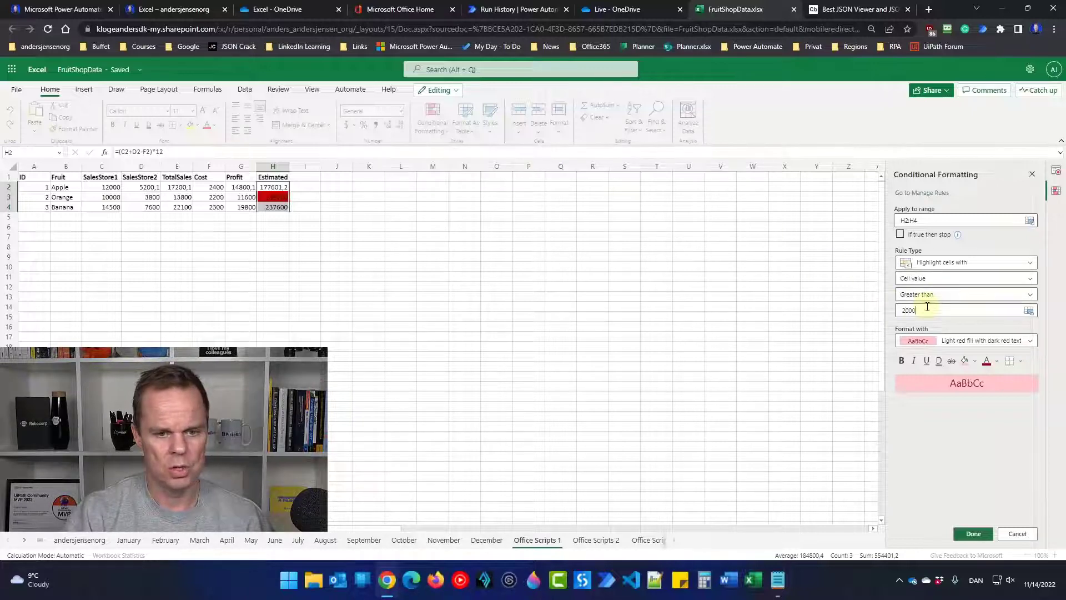
text(200000)
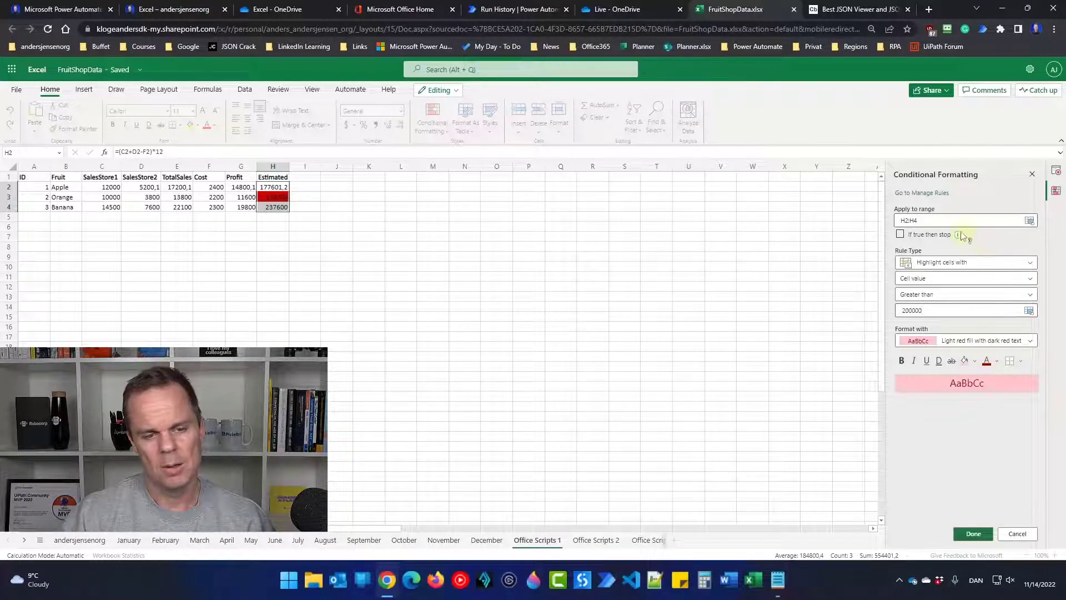
click(974, 361)
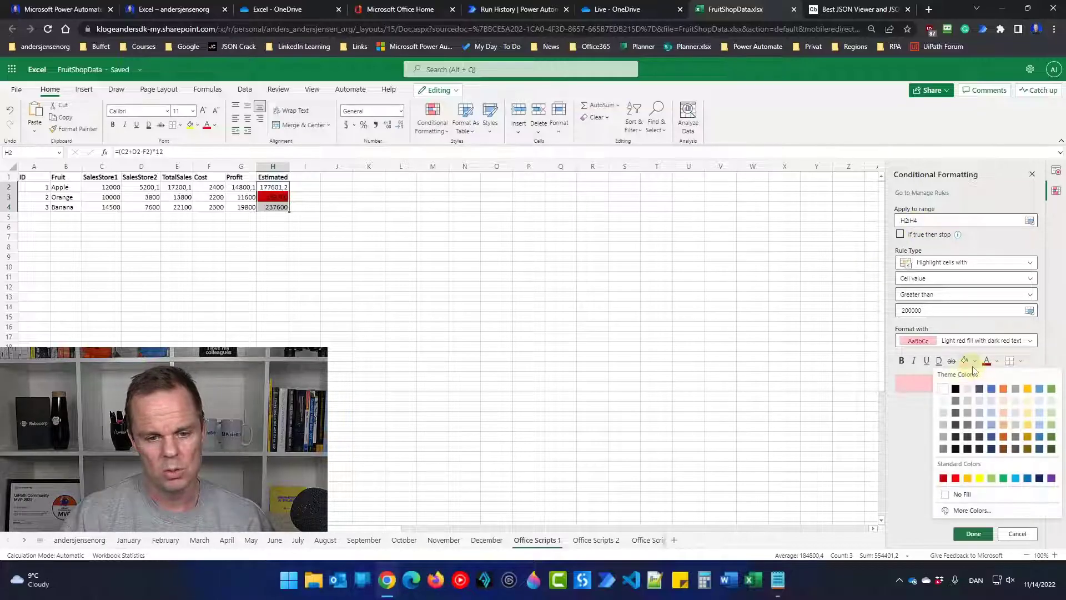
click(1004, 481)
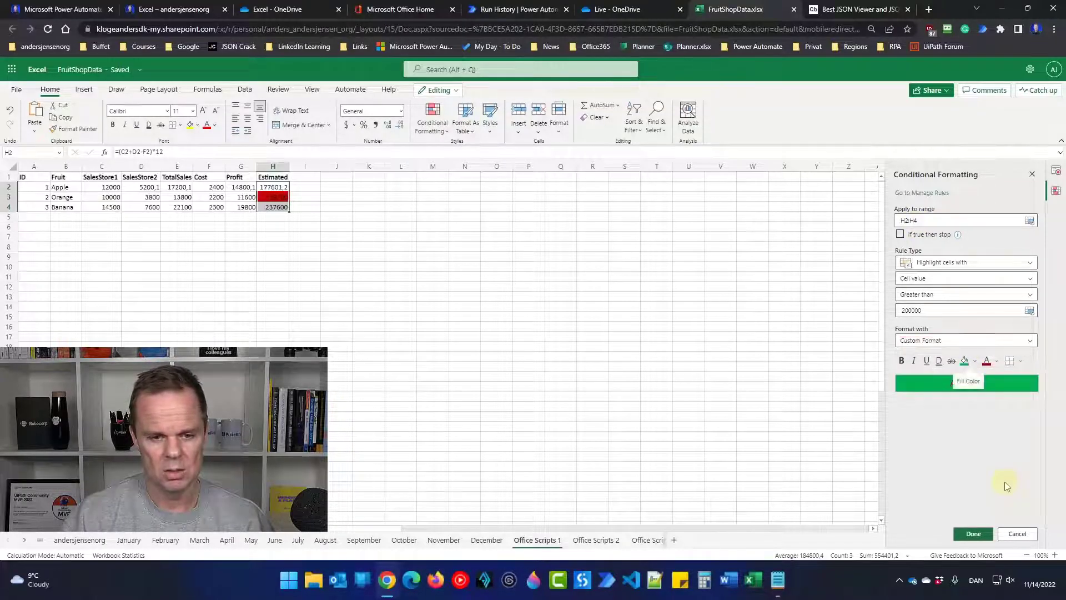
click(996, 362)
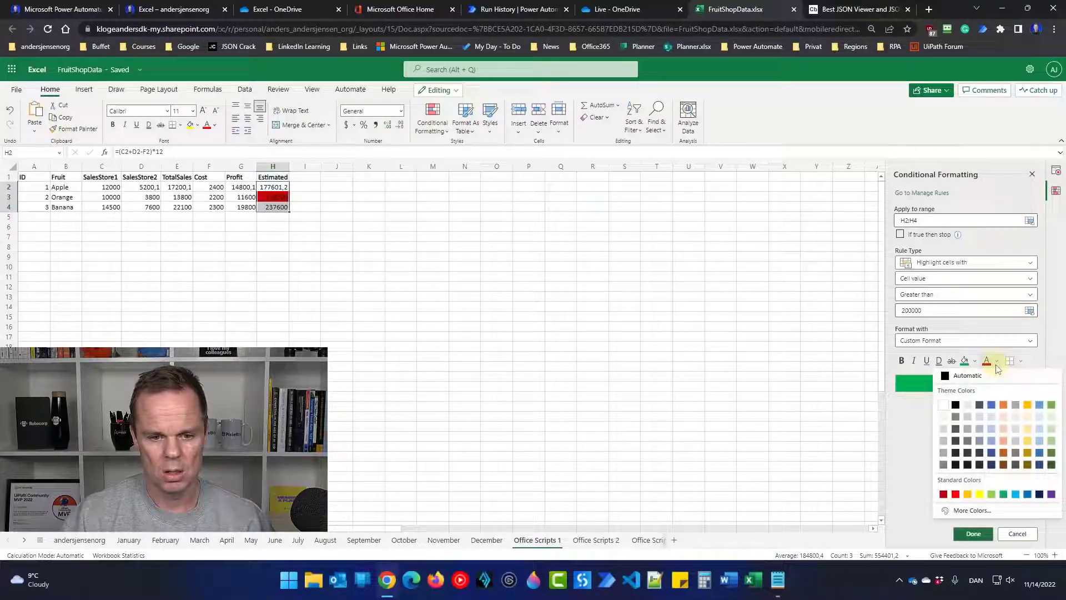
click(956, 406)
click(976, 532)
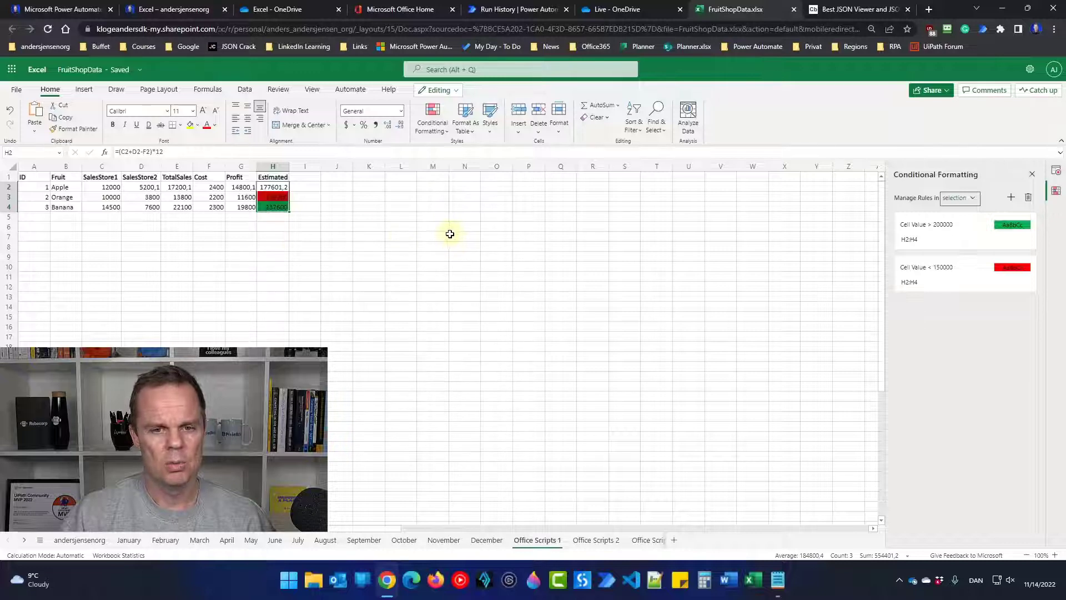
Stop the action recording and rename the recorded script to FruitShopCalc
click(1054, 171)
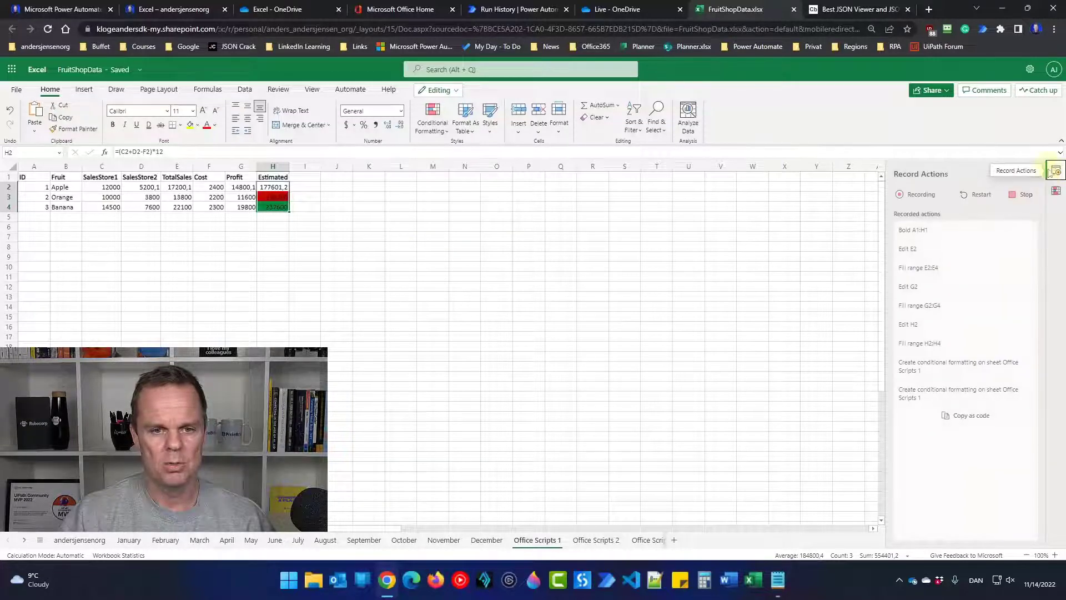
click(1021, 195)
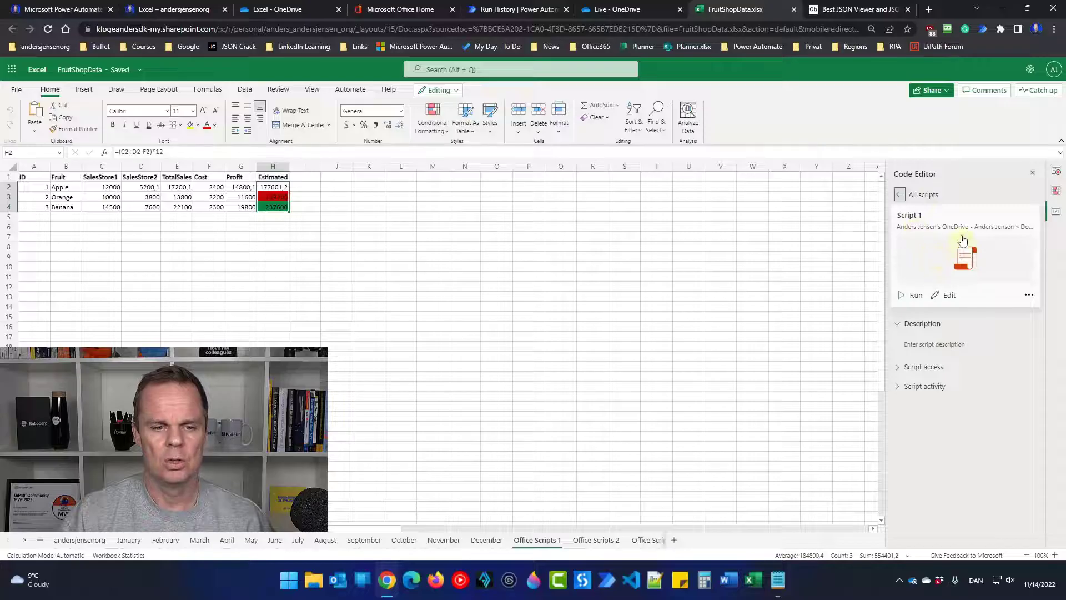
click(1028, 302)
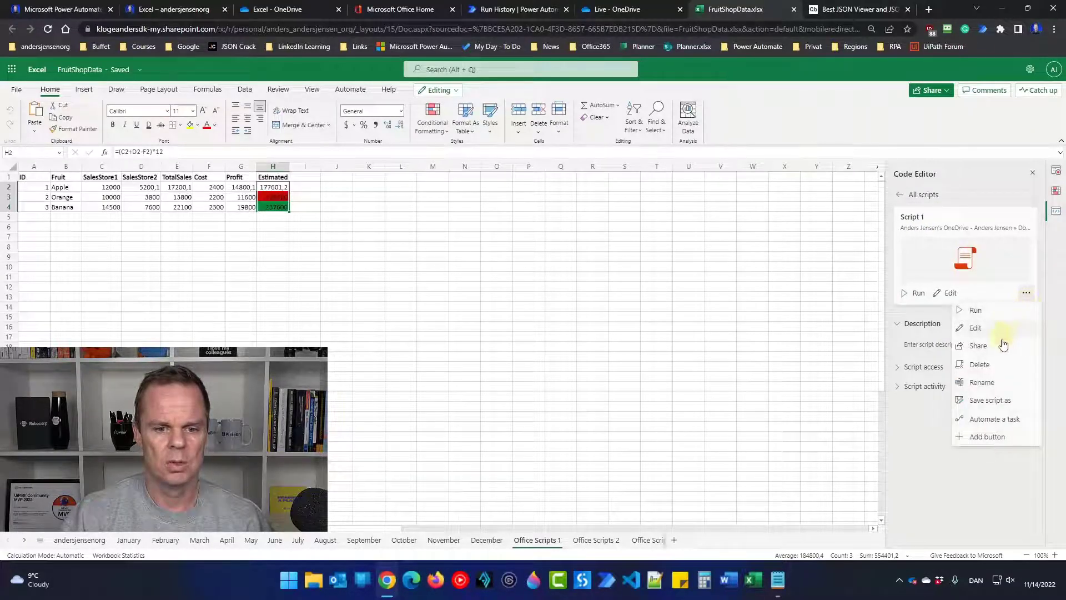
click(998, 382)
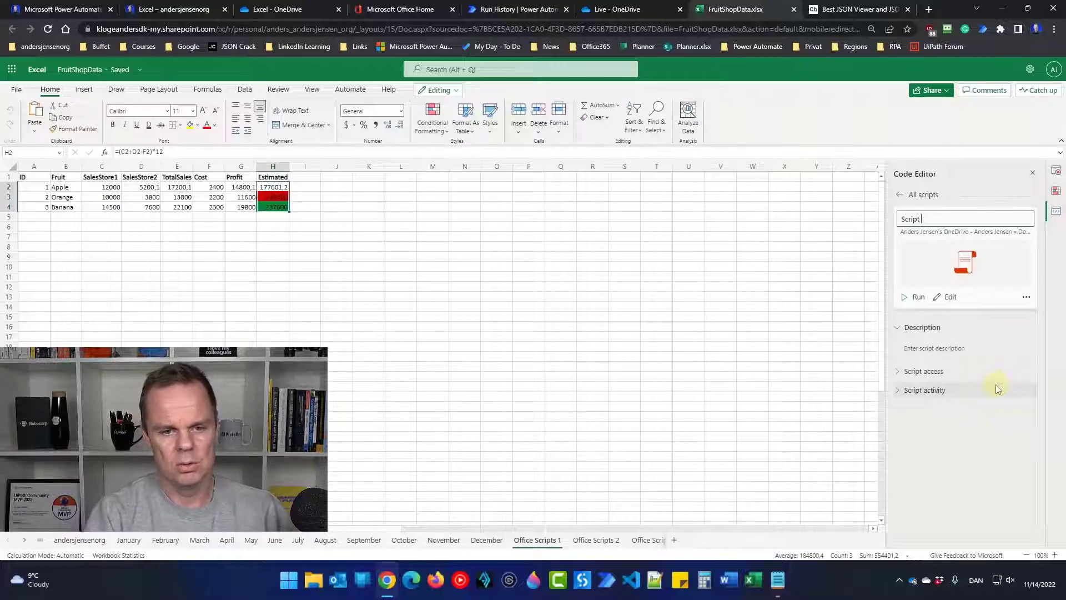
key(ctrl+a)
key(BackSpace)
text(Fruit)
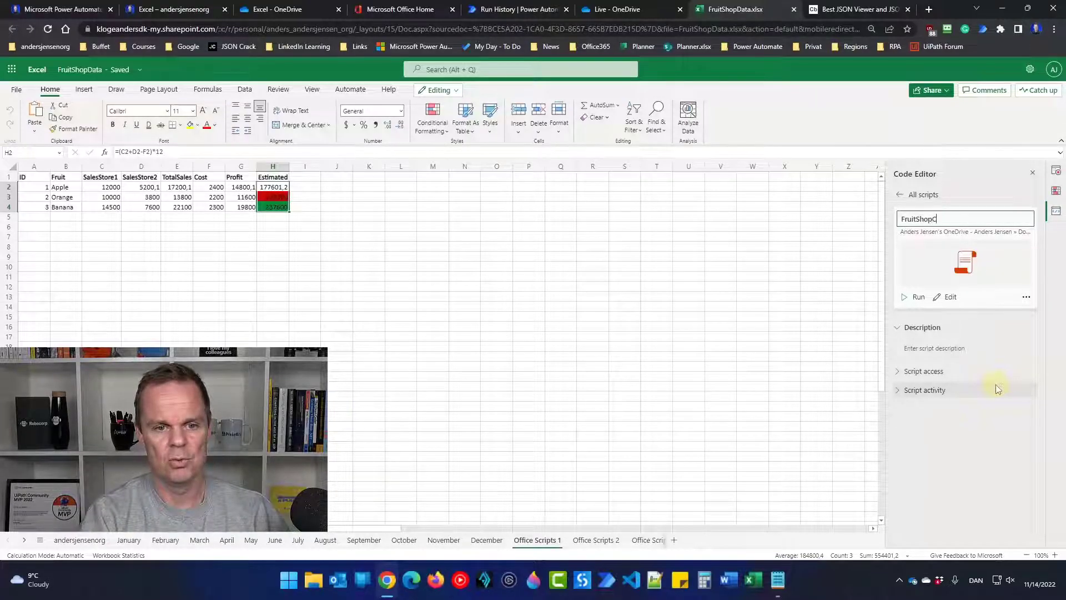
key(Return)
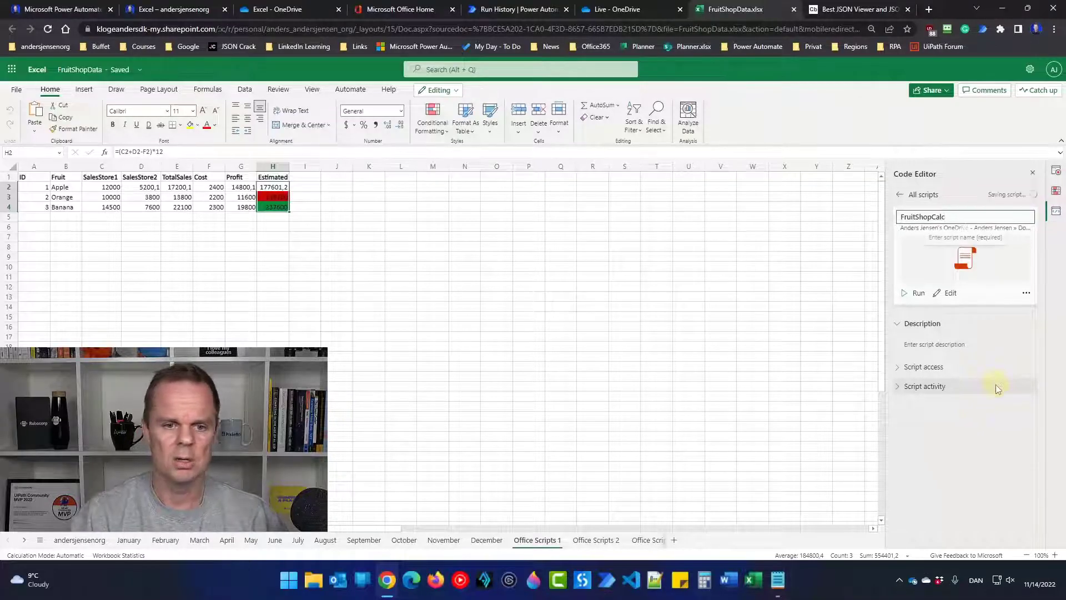
Open the FruitShopCalc script's code and review the recorded formula, fill and conditional formatting commands
click(948, 295)
scroll(1011, 406, down, 10)
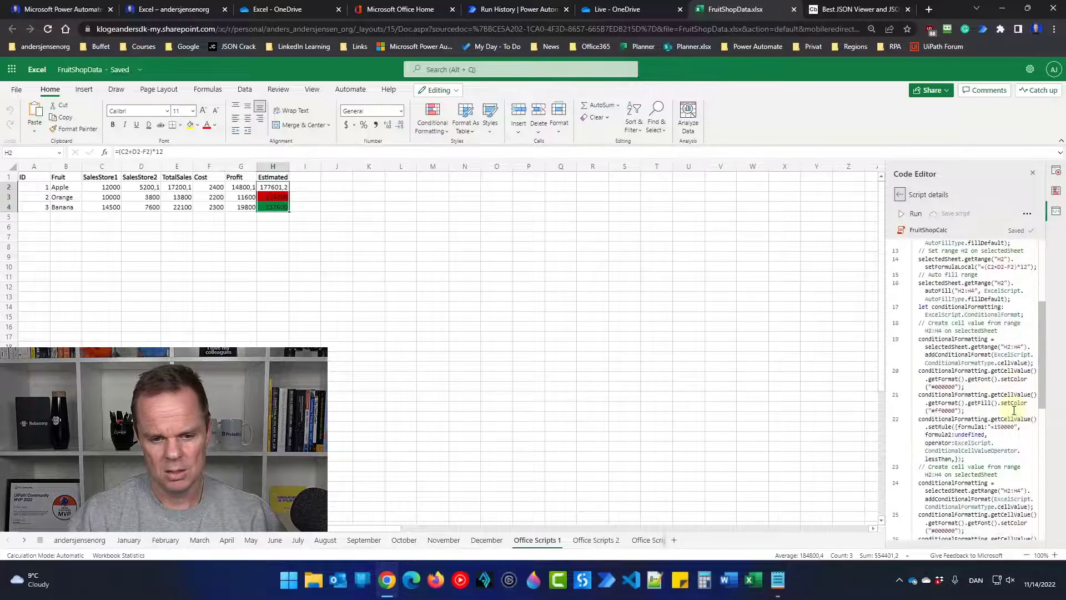
scroll(1014, 409, up, 8)
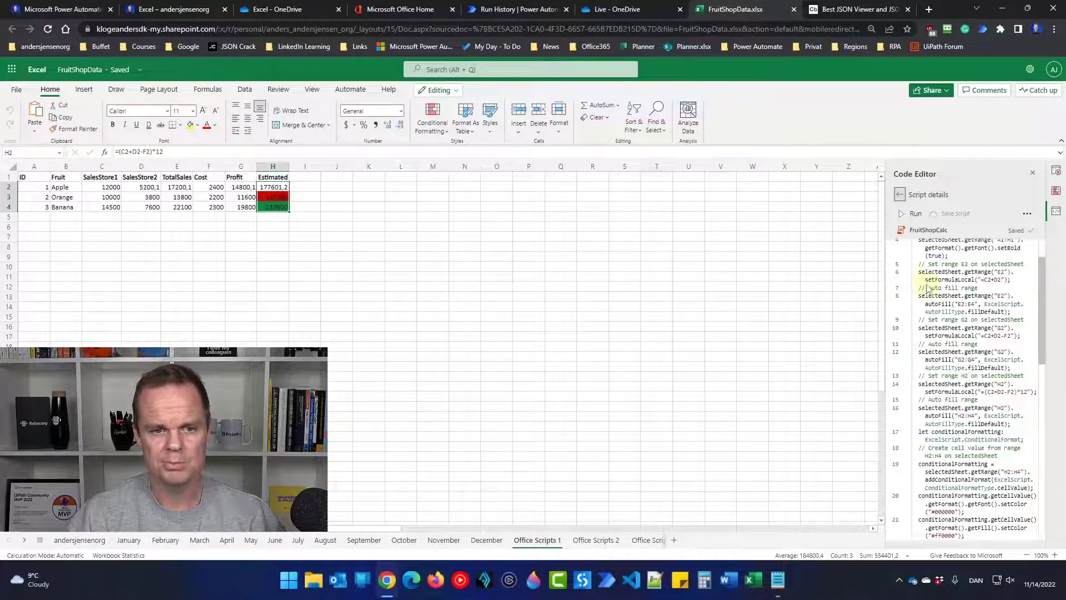
click(239, 237)
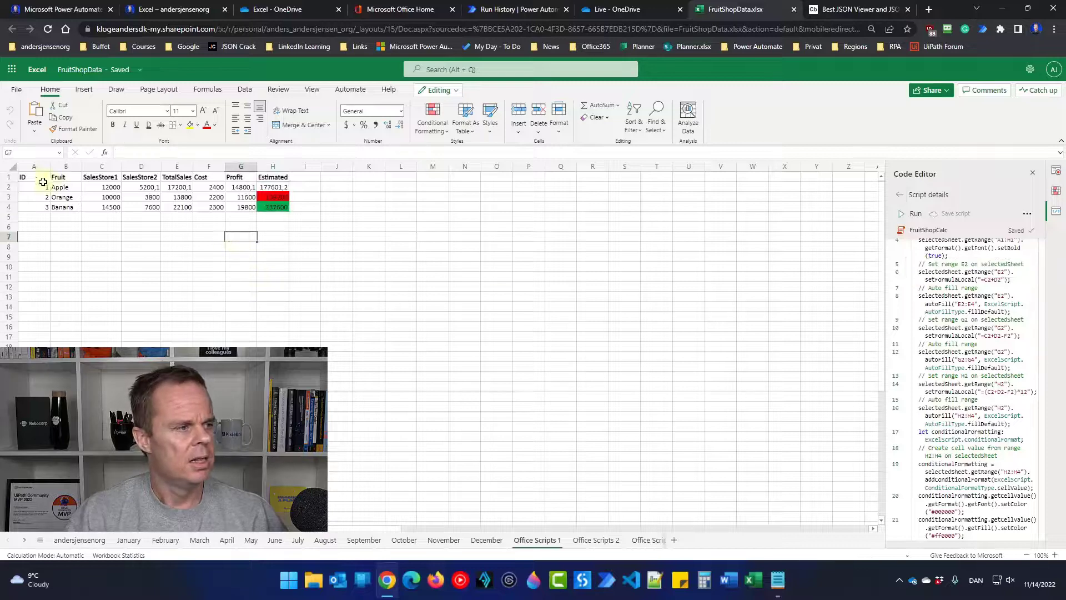
Remove the bold formatting from header row A1:H1 and clear the TotalSales values in E2:E4 on the Office Scripts 1 sheet
drag(40, 175, 272, 176)
click(239, 264)
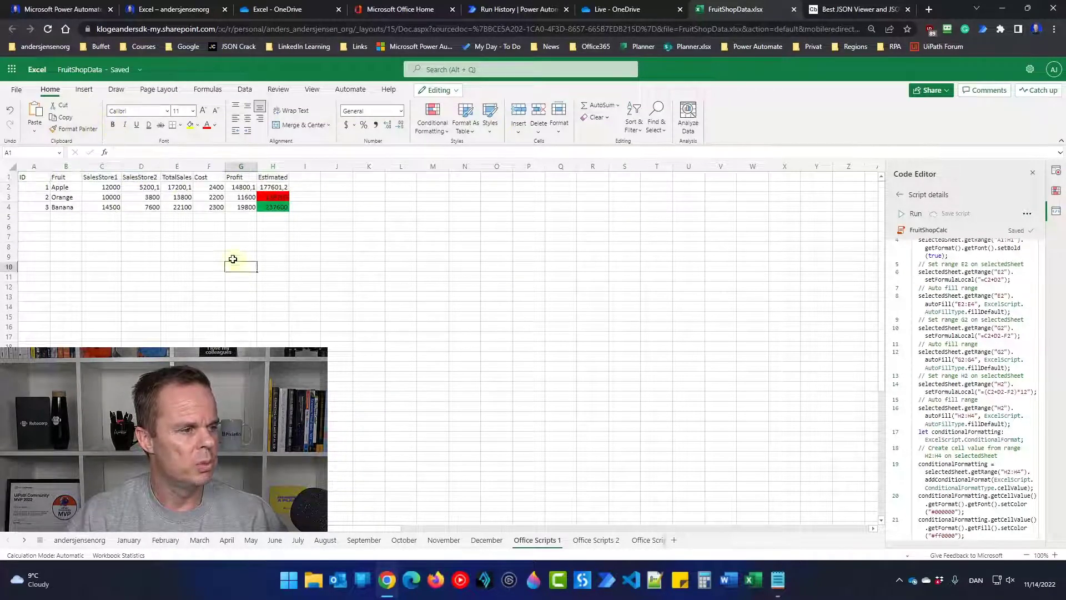
drag(178, 188, 181, 208)
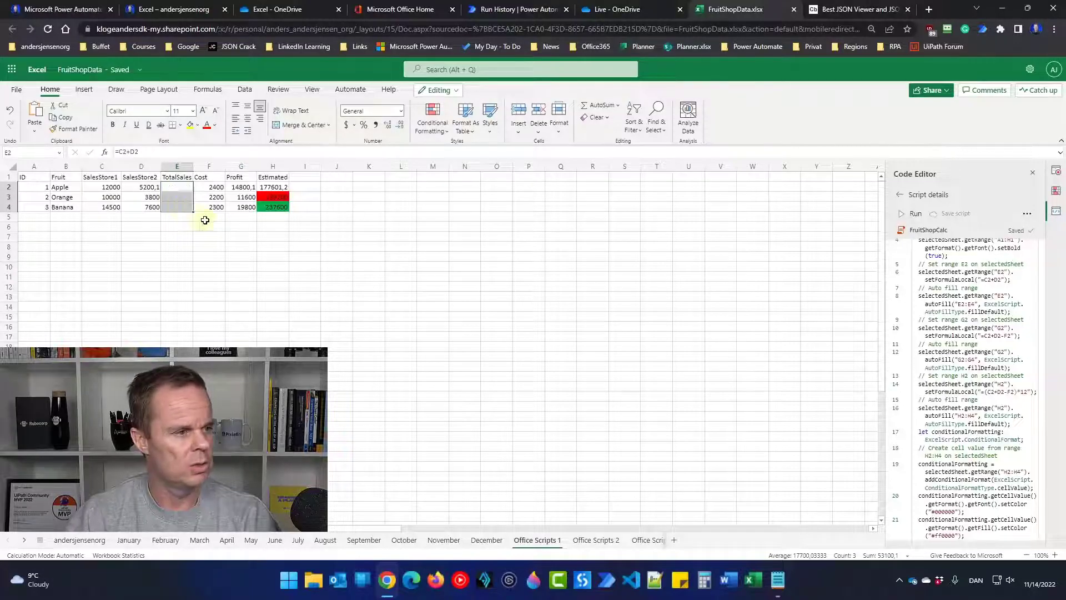
key(Delete)
Delete the Profit and Estimated cells G2:H4, shifting the cells below up, to remove their values and conditional formatting
drag(239, 187, 275, 208)
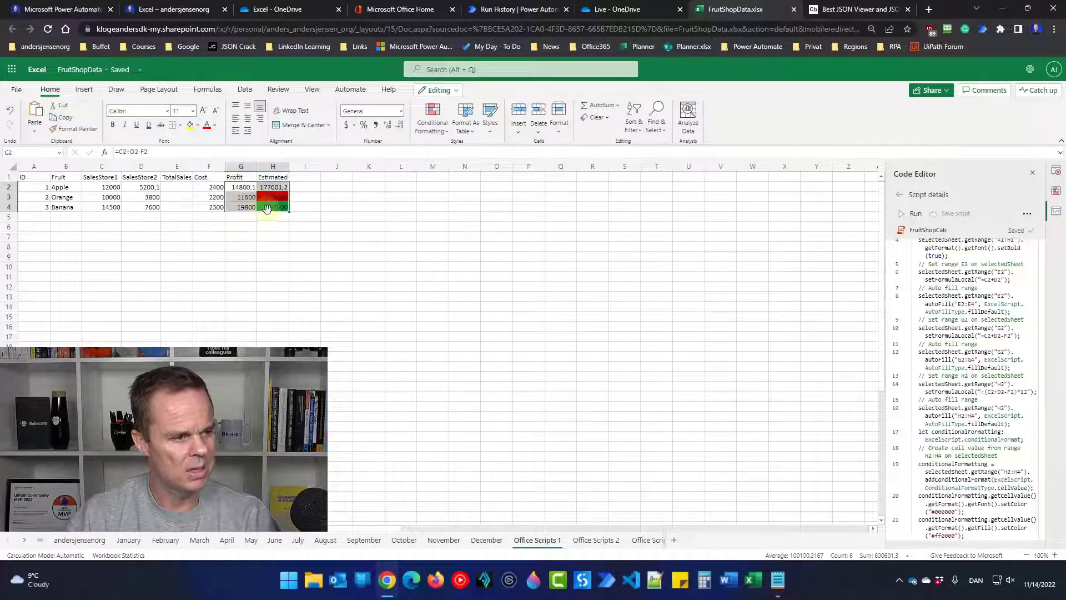
right_click(265, 211)
mouse_move(326, 326)
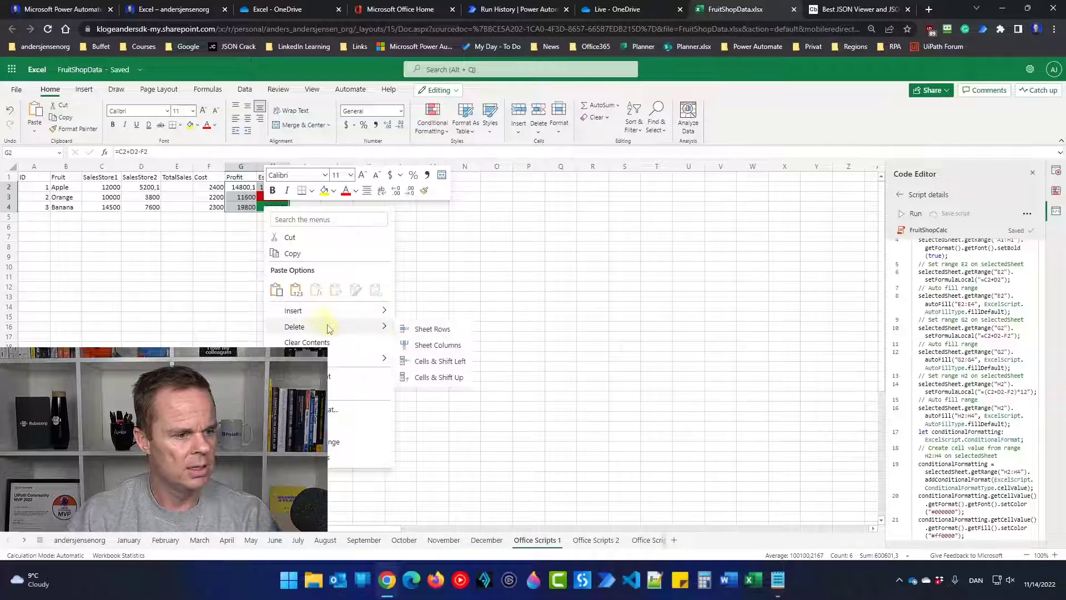
click(439, 377)
click(337, 276)
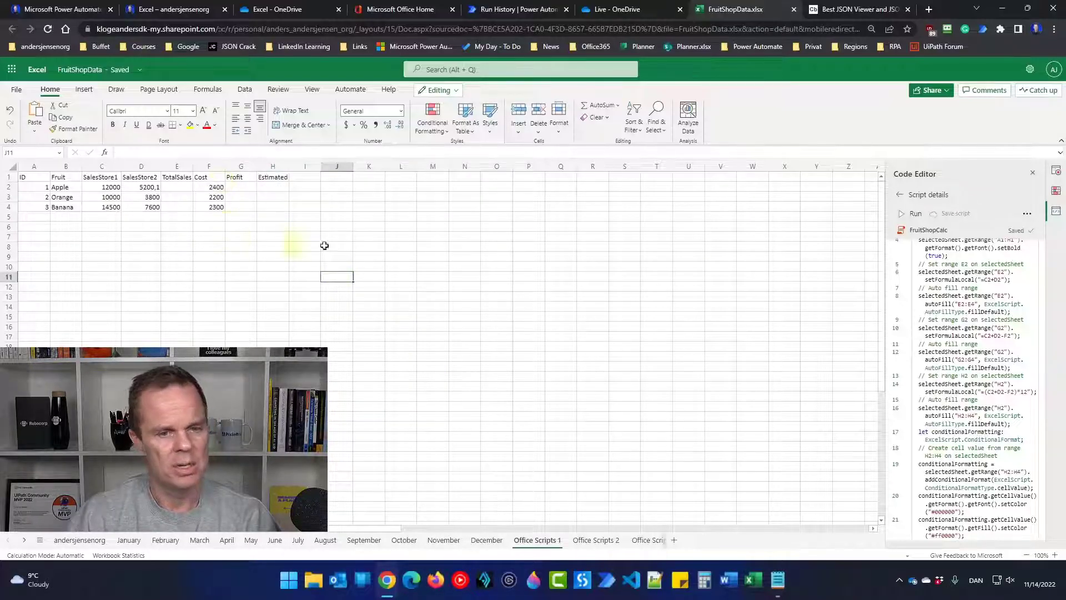
Return to the FruitShopCalc script's details and run the script on the Office Scripts 1 sheet
click(899, 195)
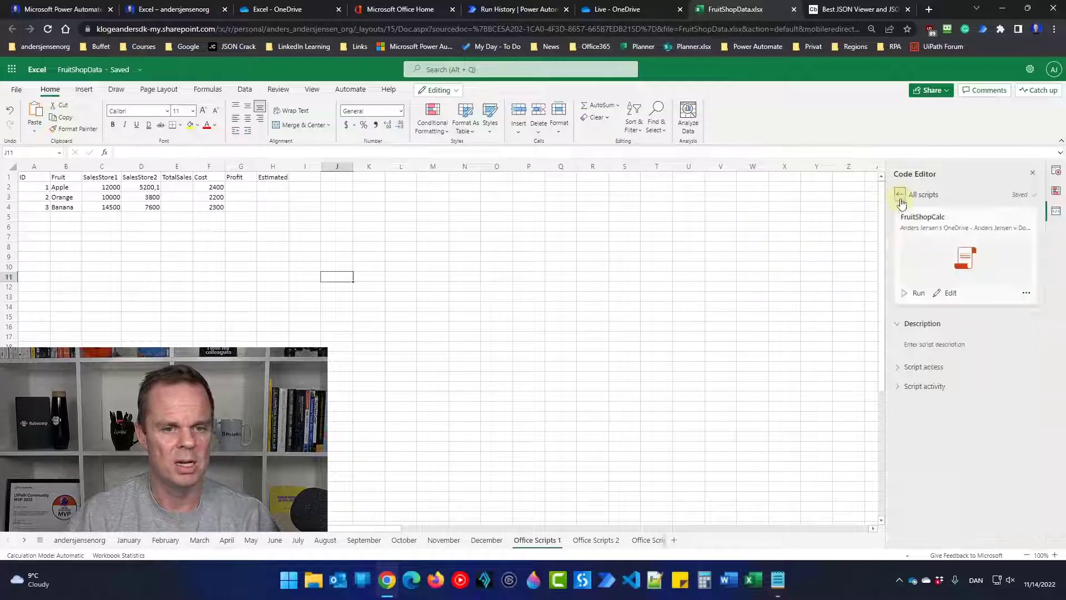
click(913, 296)
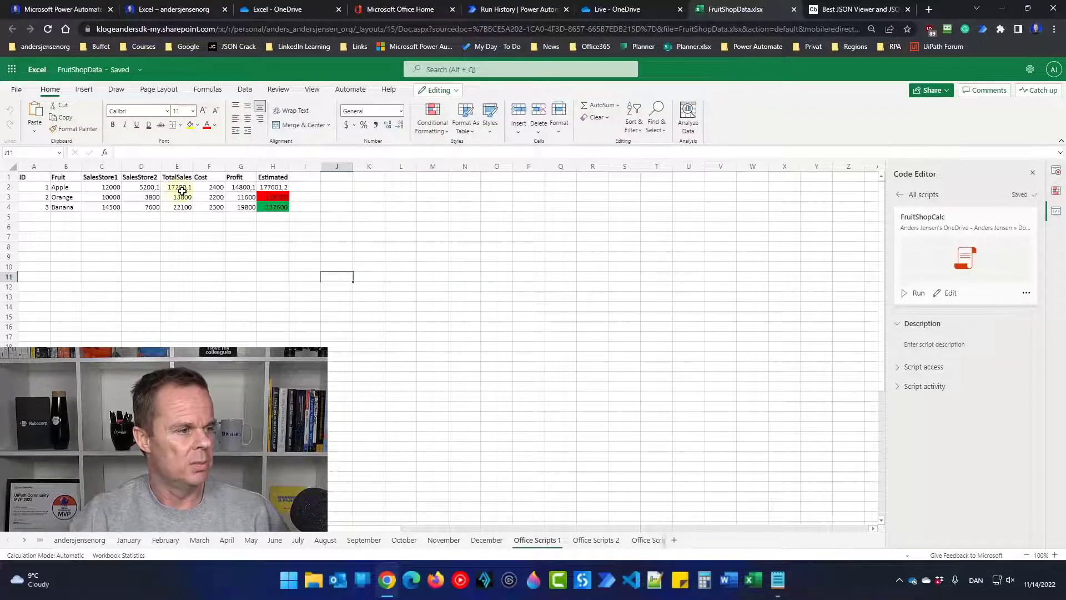
Reset the sheet by deleting the E2:E4 values and the G2:H4 cells, shifting up, and unbold header row A1:H1
drag(183, 191, 179, 205)
key(Delete)
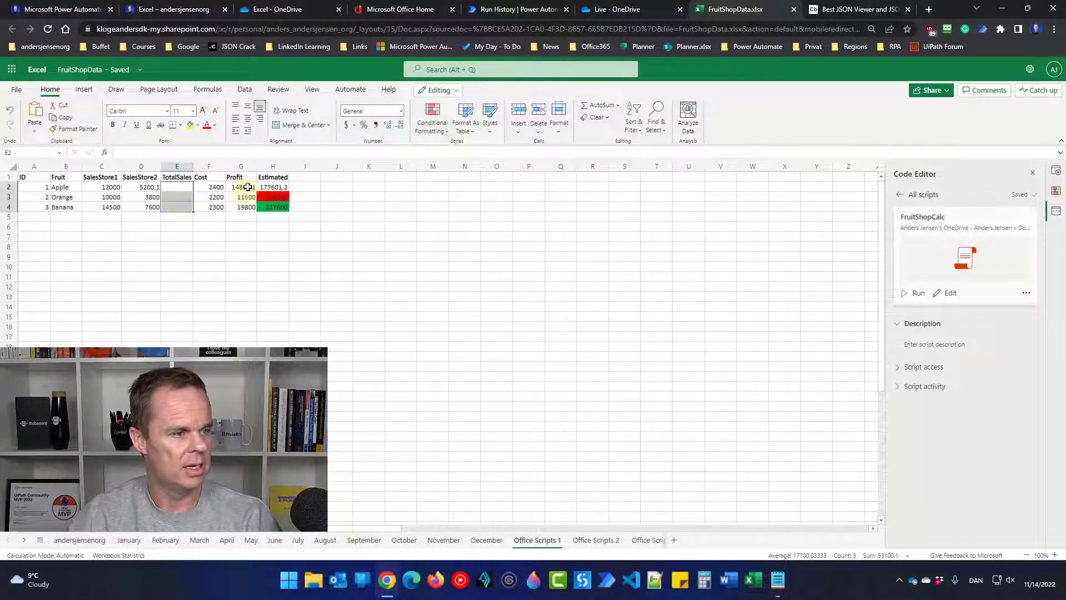
drag(248, 187, 244, 206)
right_click(252, 207)
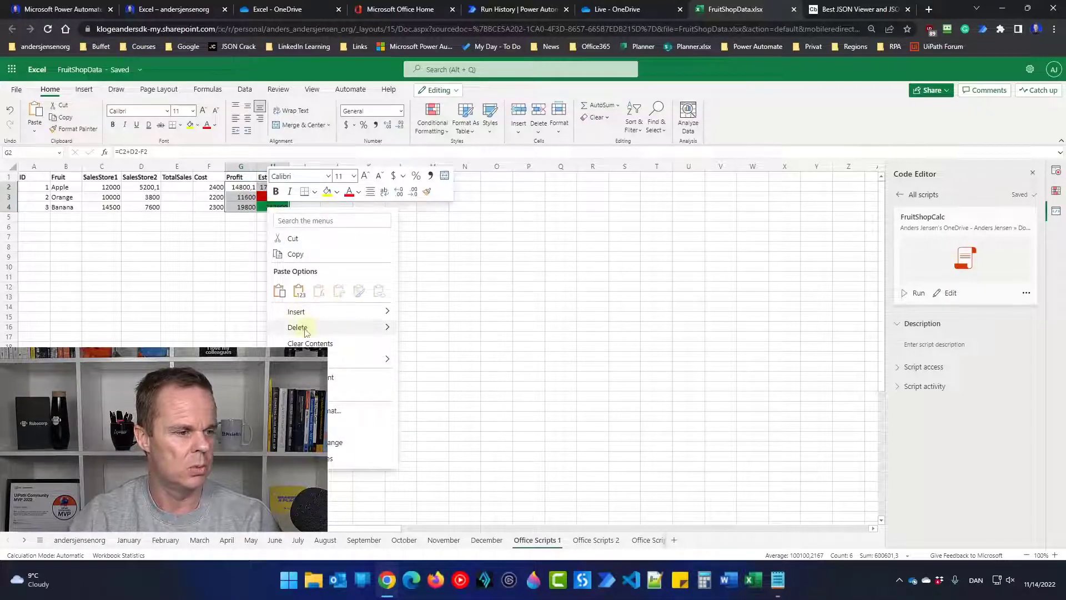
mouse_move(305, 332)
click(436, 377)
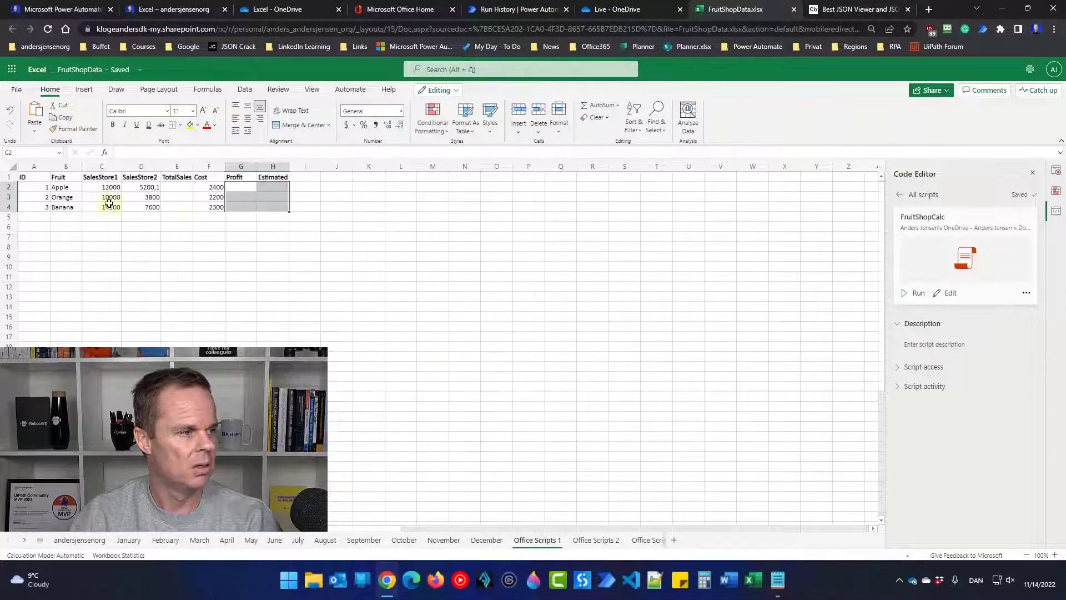
mouse_move(30, 179)
mouse_down()
mouse_move(245, 193)
mouse_move(278, 179)
mouse_up()
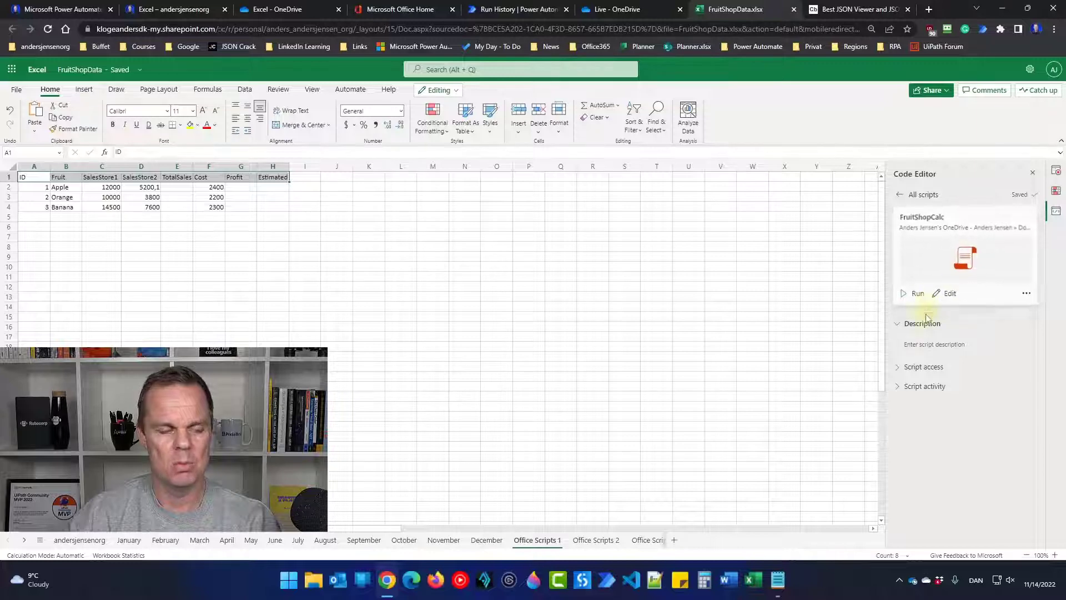
Open the FruitShopCalc code for editing and examine it from the worksheet declaration to the conditional formatting rules
click(947, 304)
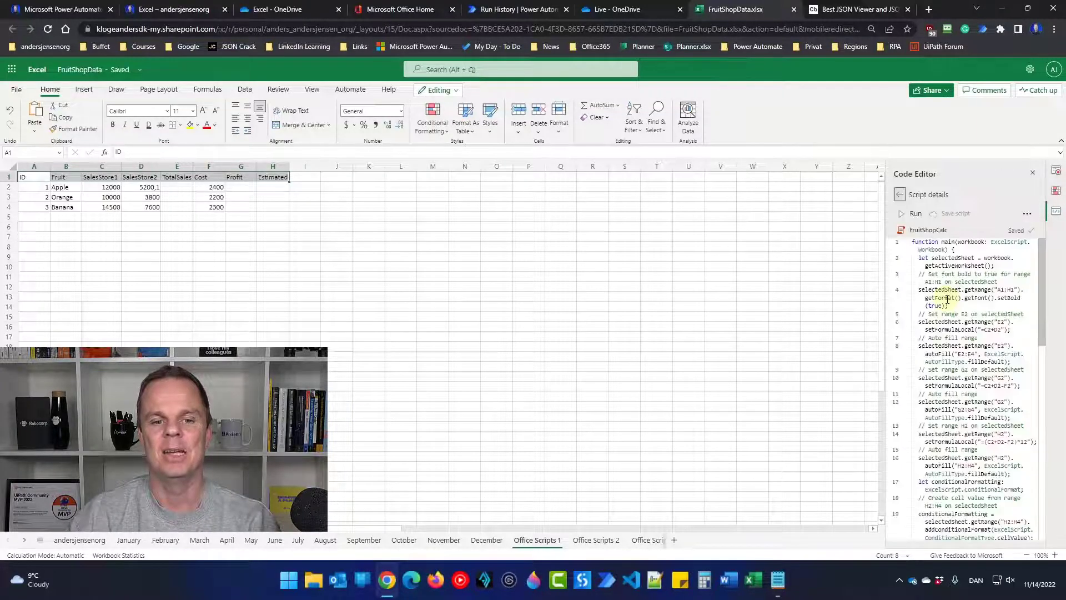
scroll(998, 322, down, 2)
scroll(997, 322, down, 5)
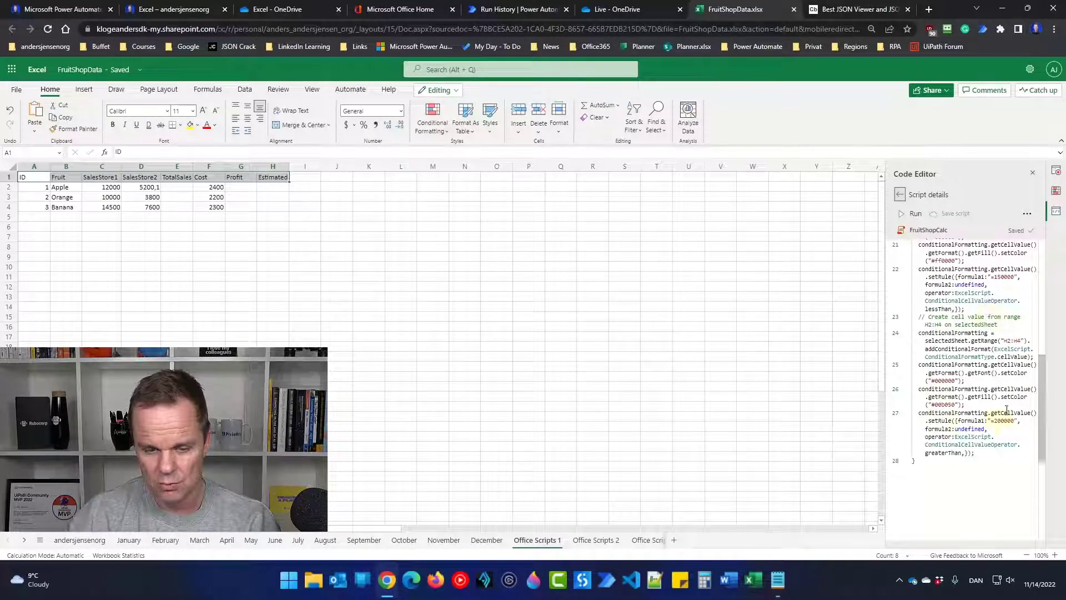
scroll(981, 335, up, 2)
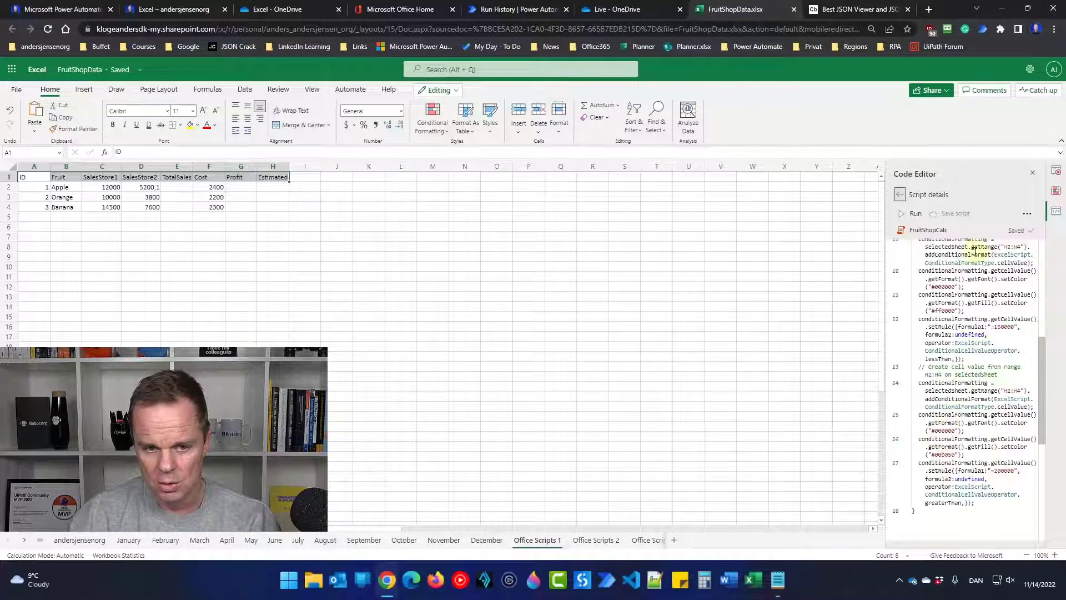
scroll(993, 300, up, 4)
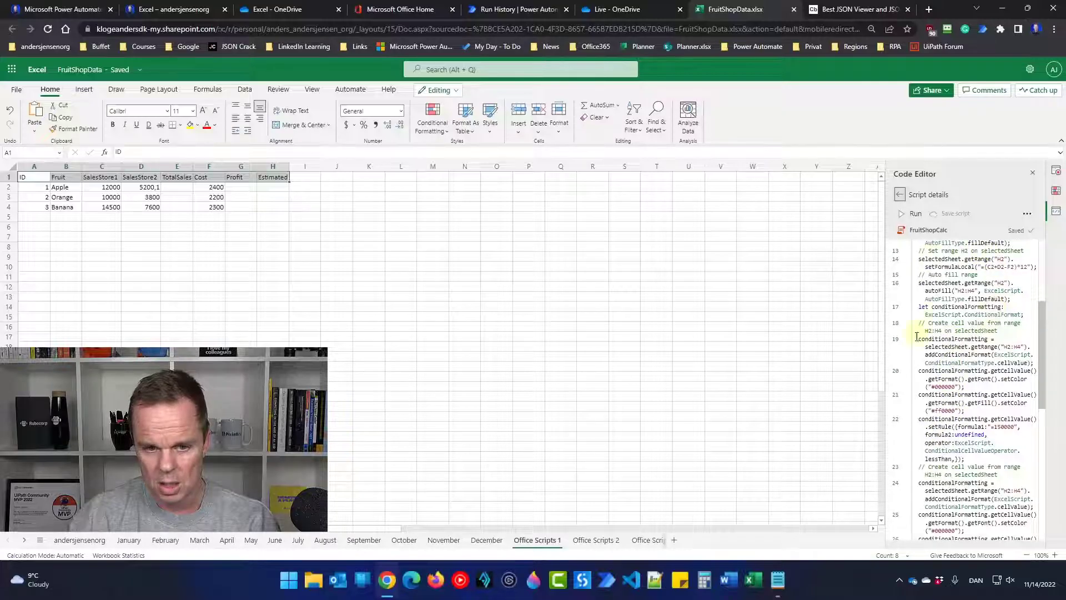
scroll(991, 277, up, 7)
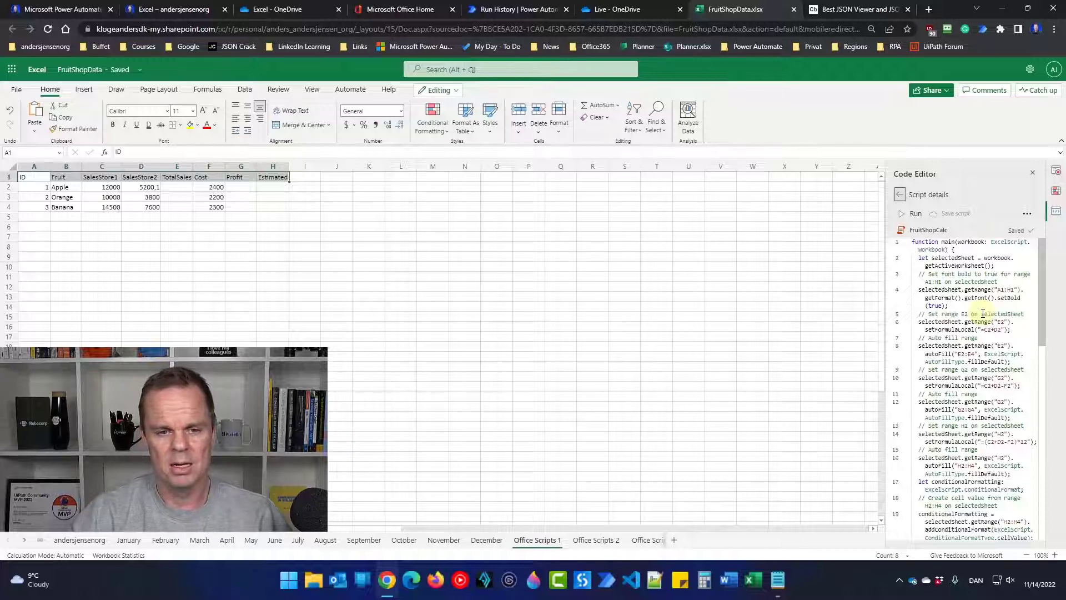
Add a second parameter, activeSheet:string, to the script's main function after the workbook parameter
click(944, 250)
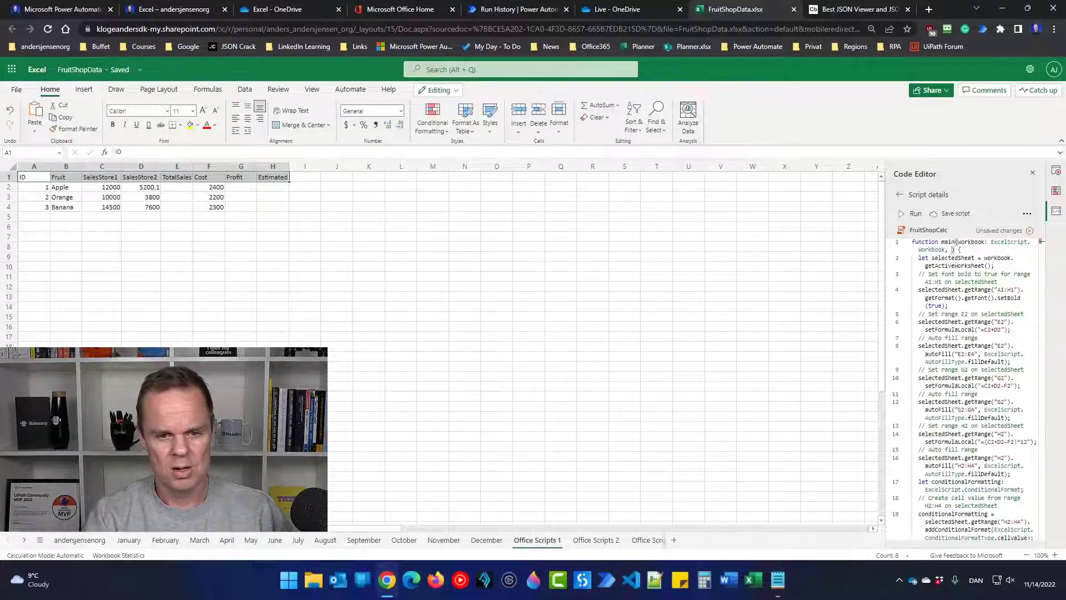
text(active)
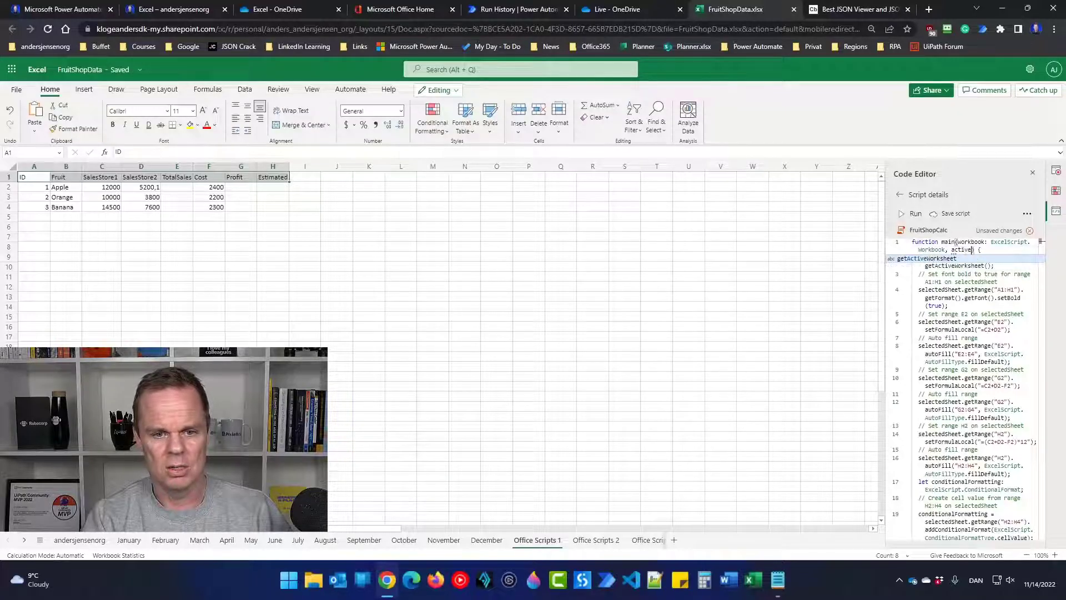
text(she)
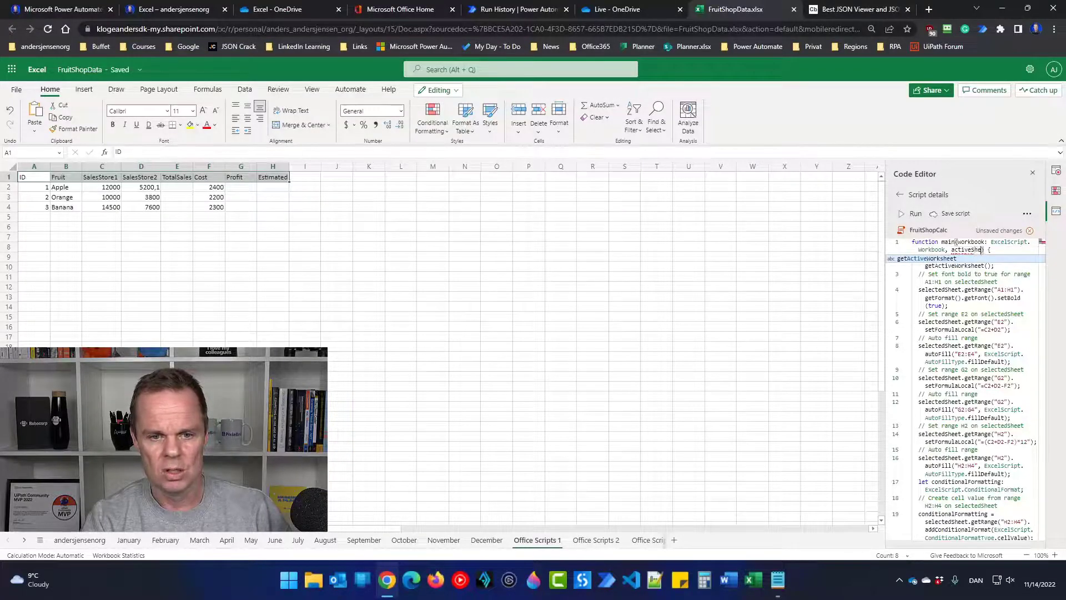
text(et)
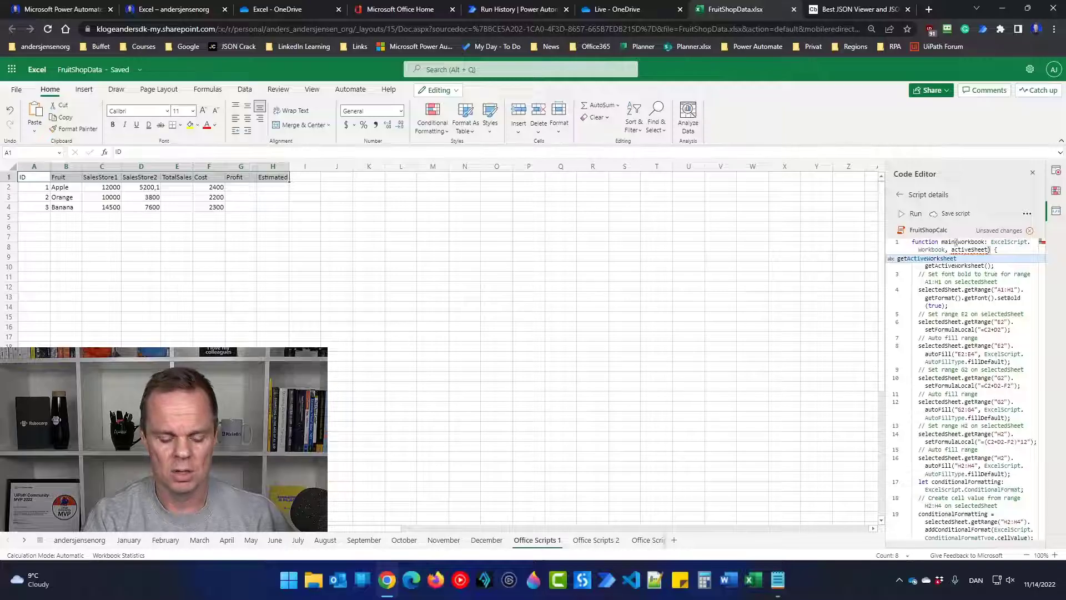
text(:string)
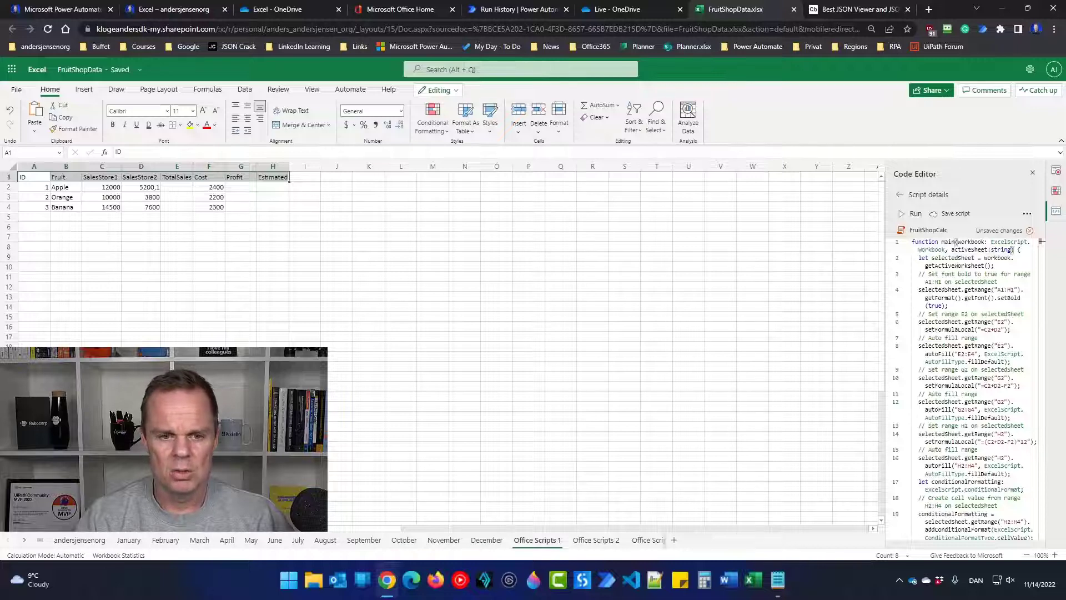
Change the selectedSheet assignment from getActiveWorksheet() to getWorksheet(activeSheet) and save the script
click(1010, 258)
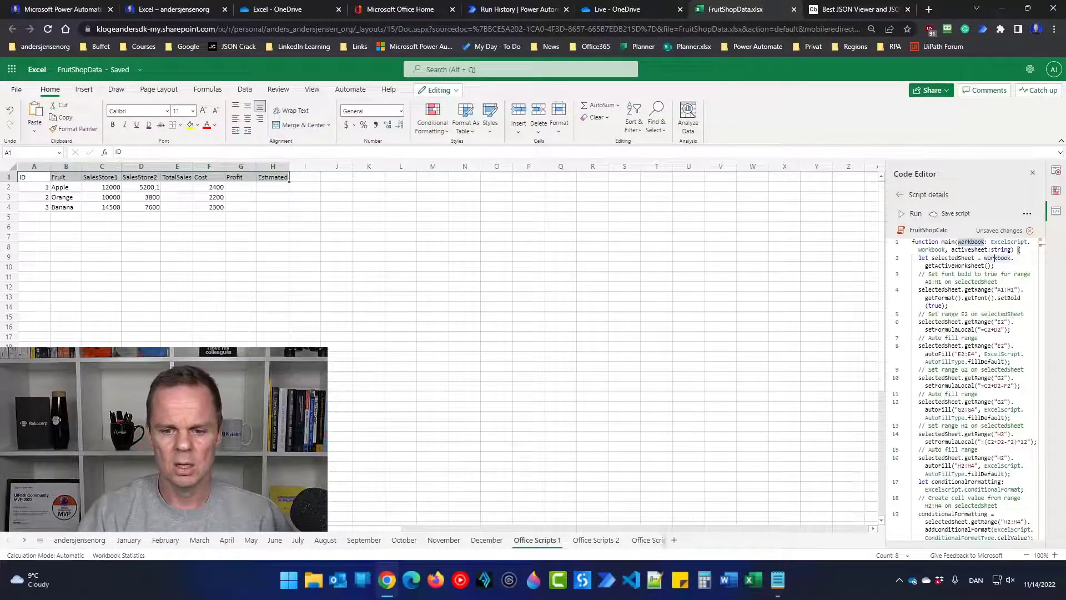
key(Down)
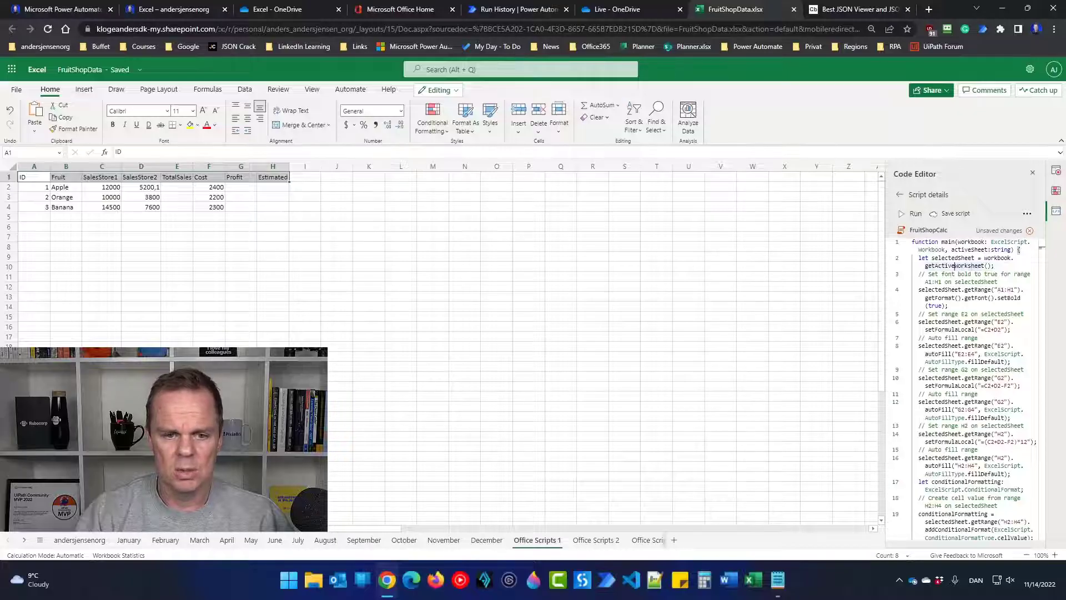
key(BackSpace)
key(BackSpace)
key(BackSpace)
key(BackSpace)
key(BackSpace)
key(BackSpace)
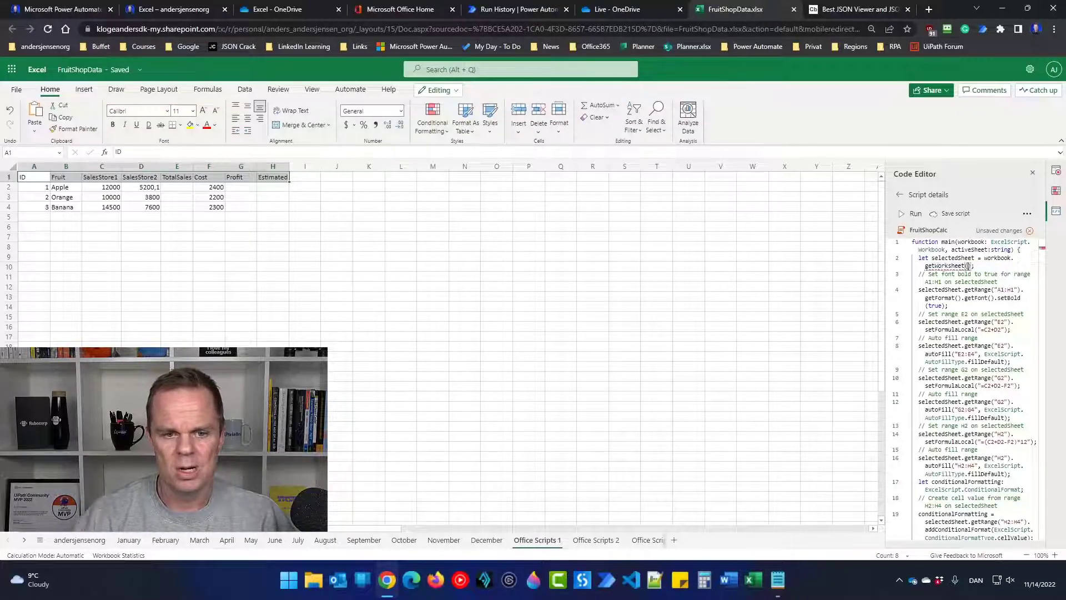
click(967, 266)
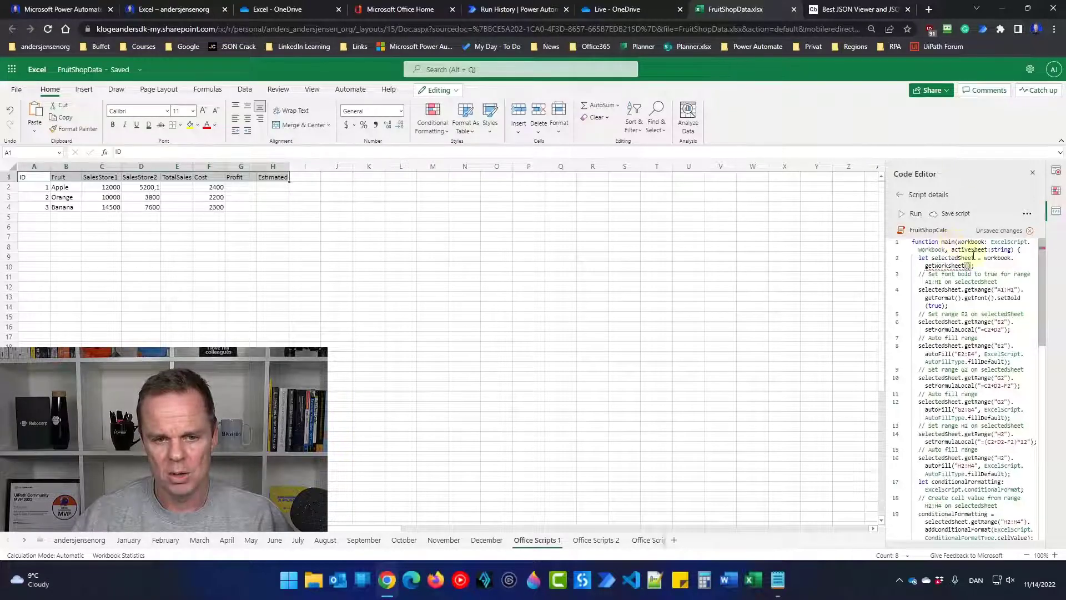
text(activeSheet)
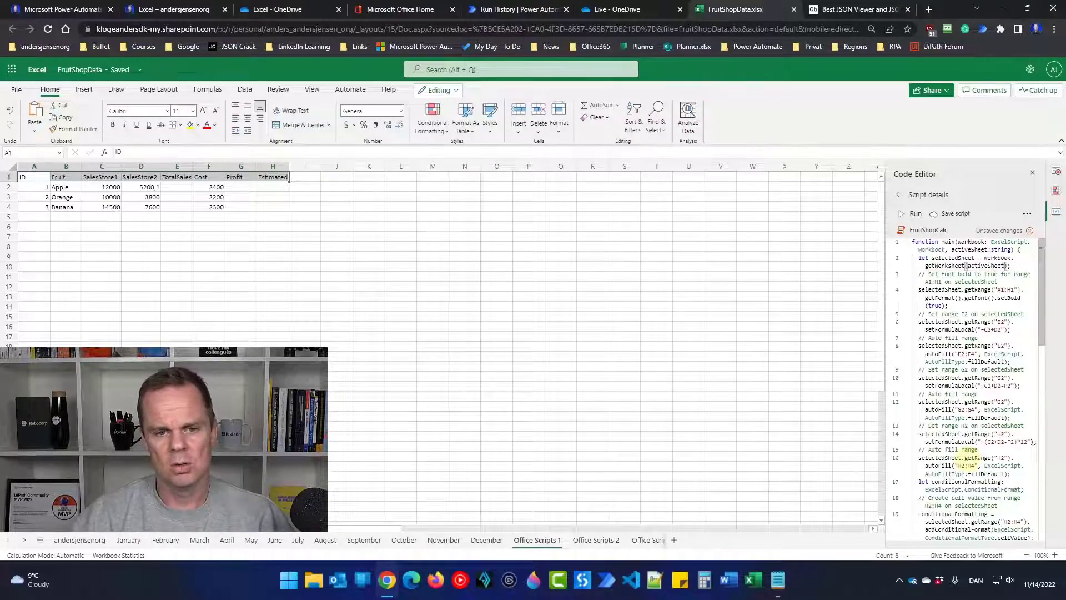
click(954, 213)
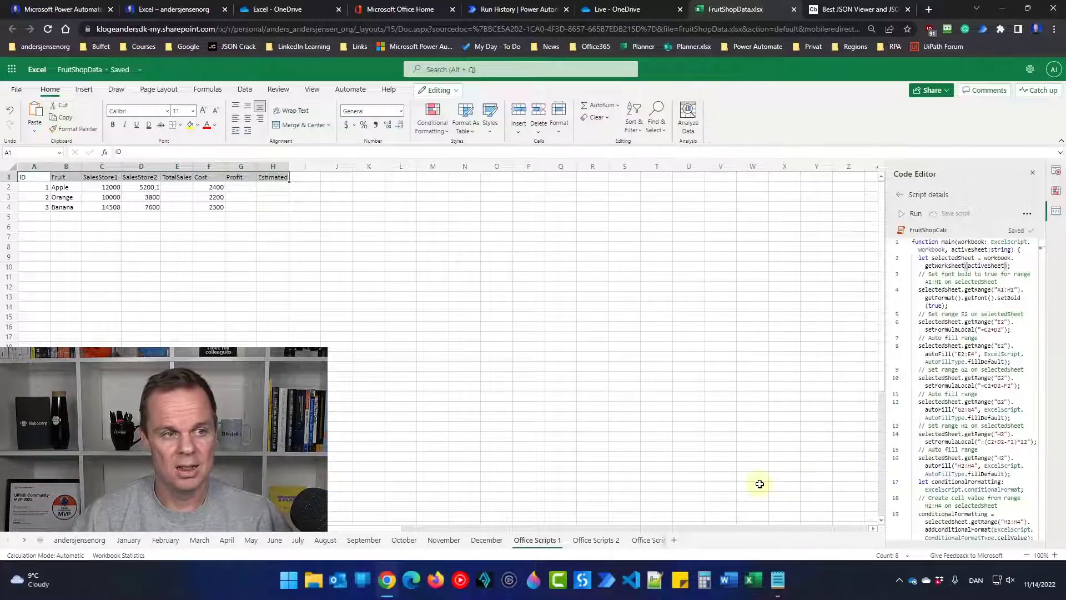
Switch to Power Automate and create an instant cloud flow named OfficeScripts with the "Manually trigger a flow" trigger
click(503, 9)
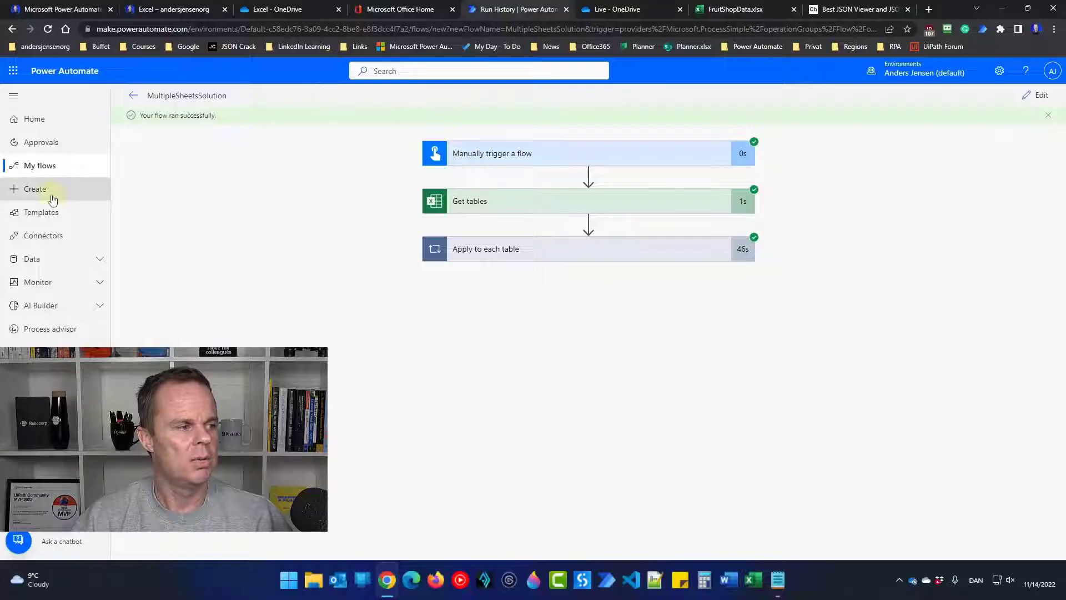
click(50, 195)
click(350, 268)
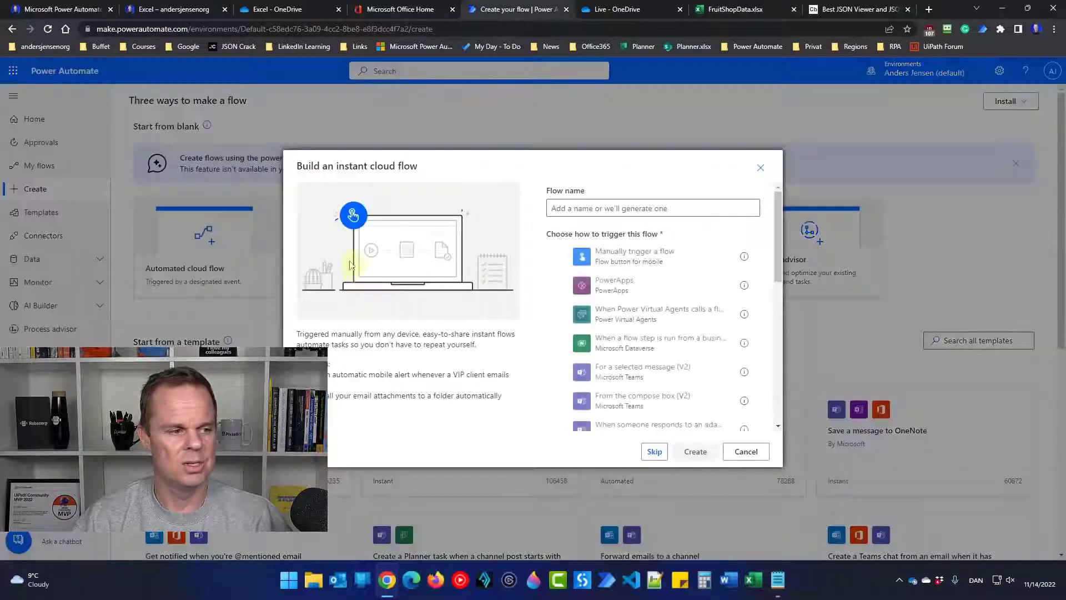
click(575, 210)
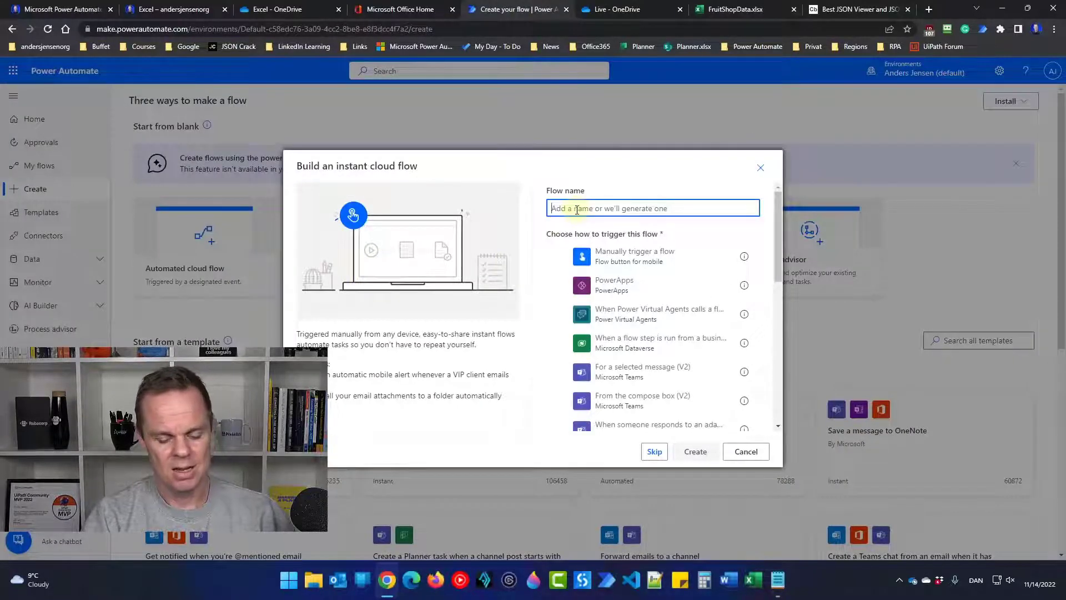
text(OfficeS)
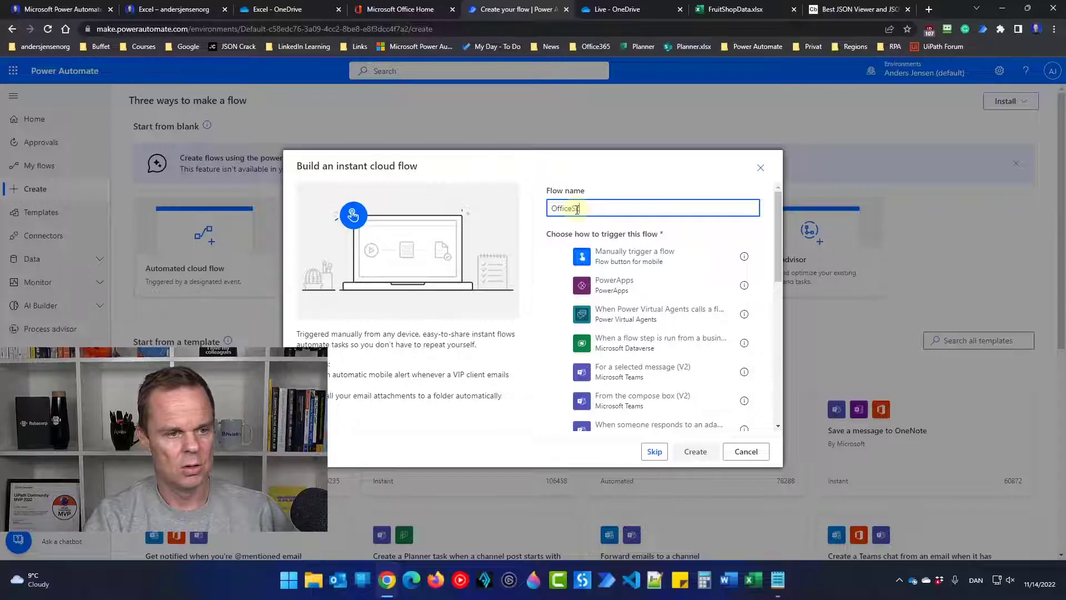
text(cripts)
click(628, 266)
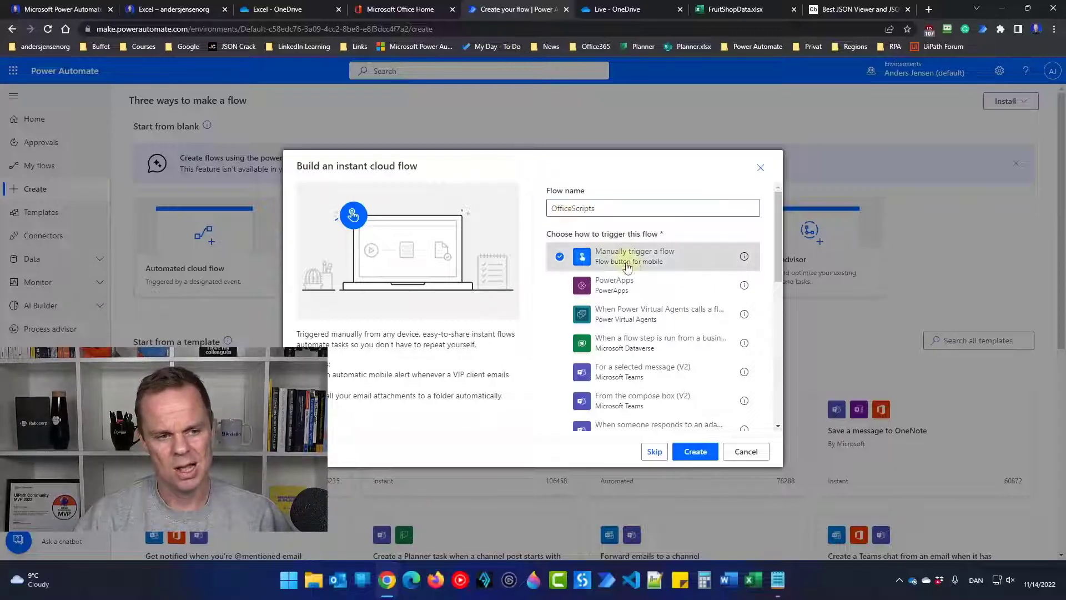
click(696, 451)
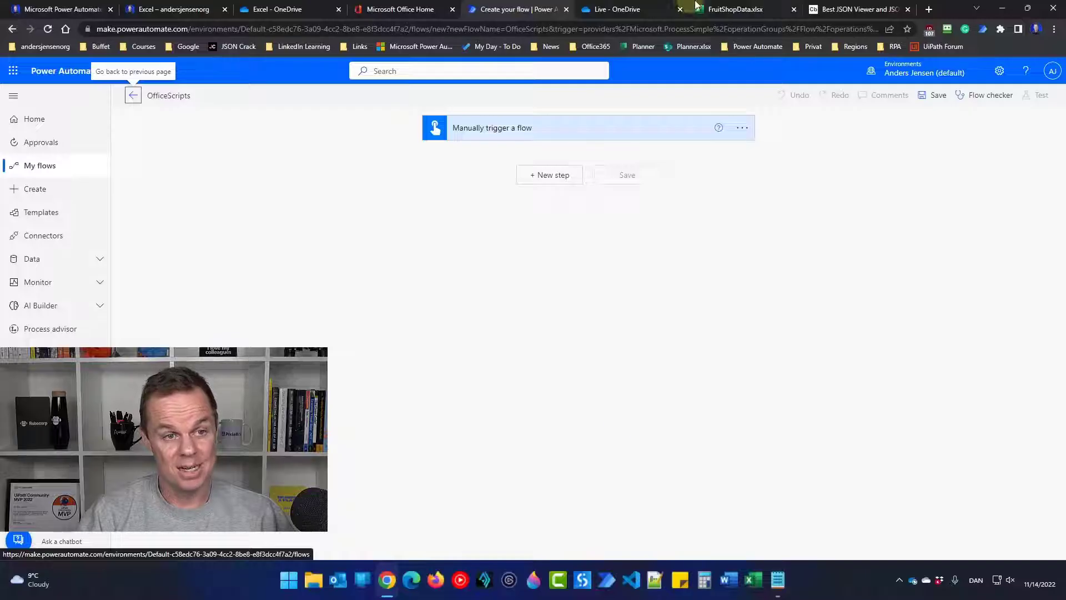
Switch to the FruitShopData.xlsx workbook and close the Code Editor and Conditional Formatting panes
click(731, 16)
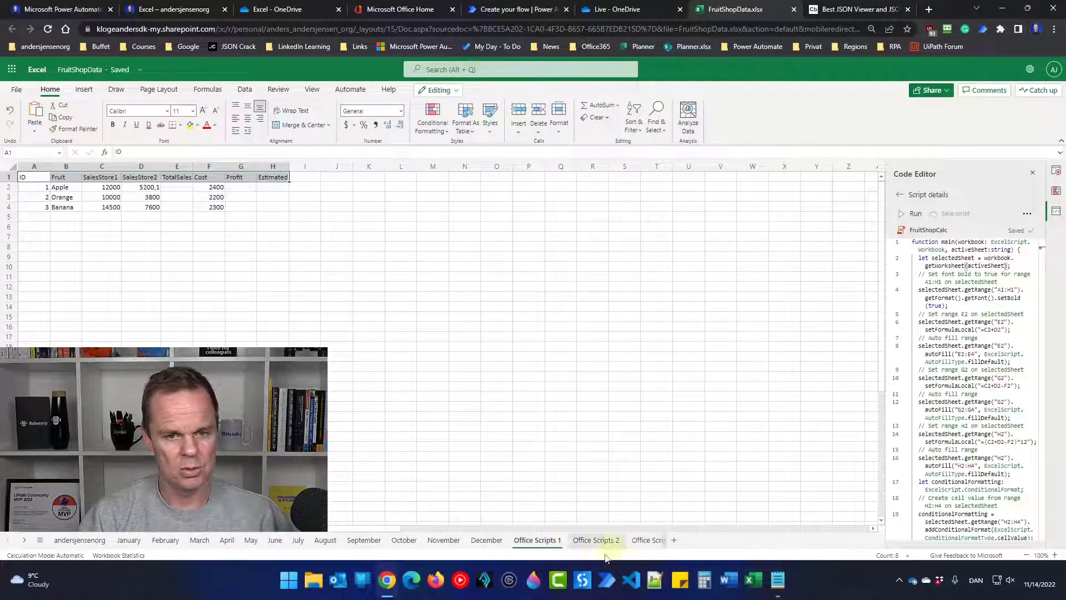
click(1033, 173)
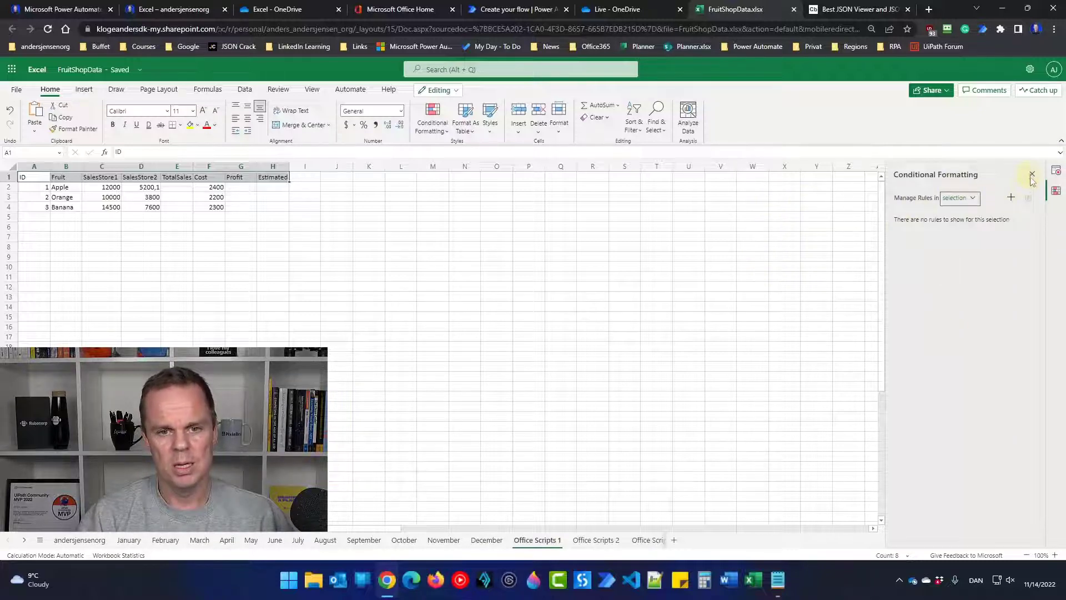
click(1032, 175)
click(1054, 174)
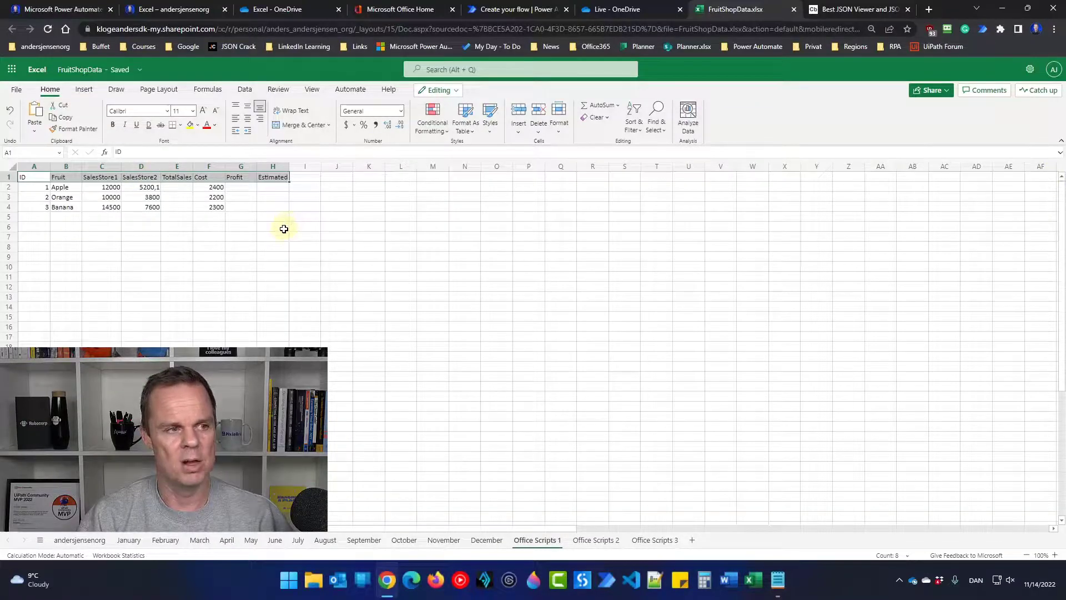
Switch to OneDrive and locate the FruitShopCalc.osts script file in the Documents > Office Scripts folder
click(601, 9)
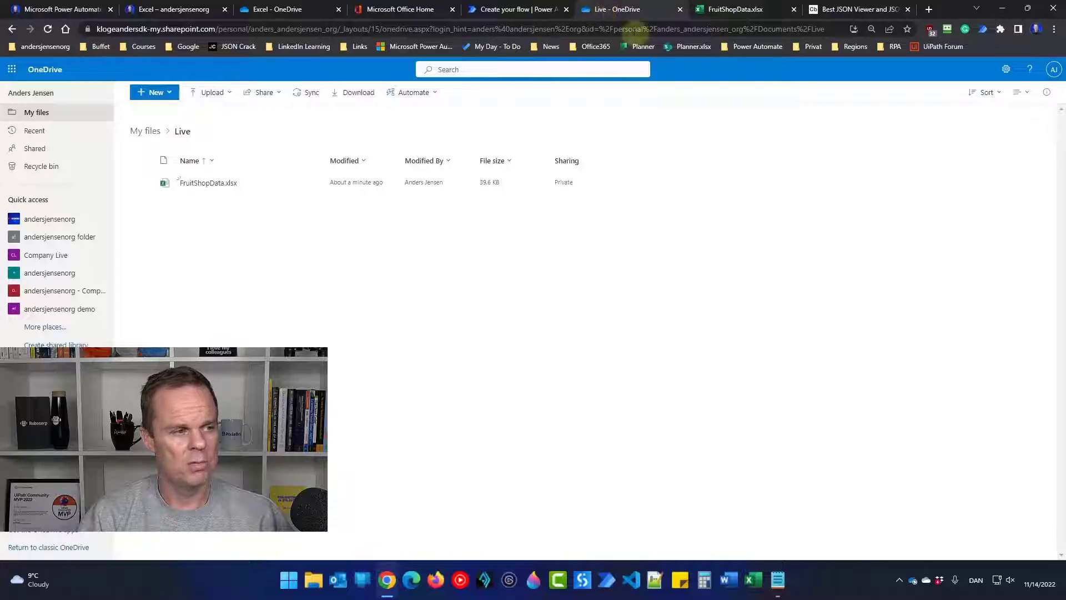
click(146, 131)
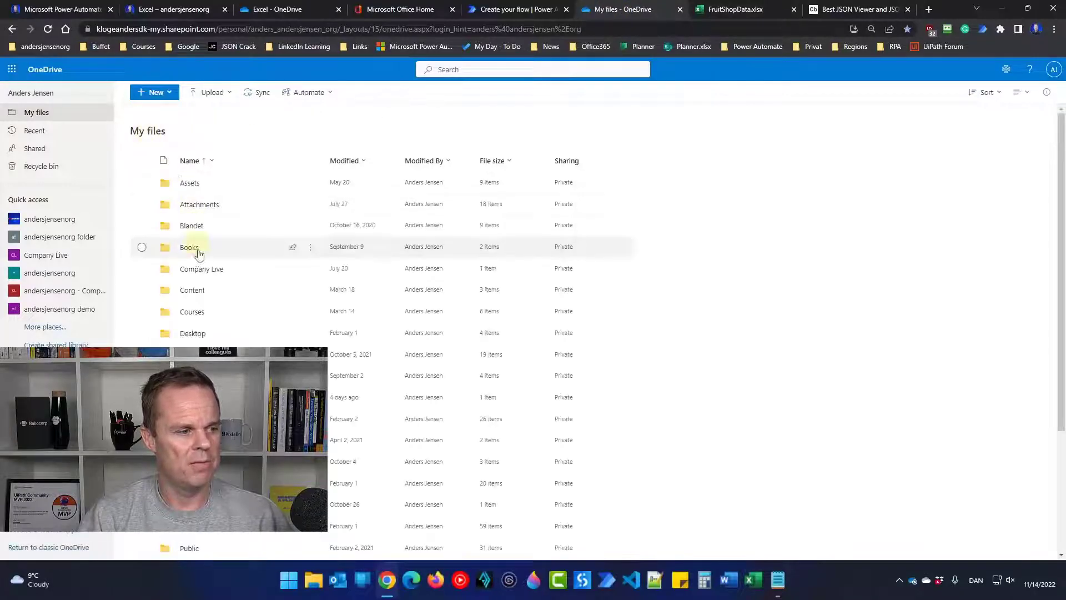
click(194, 354)
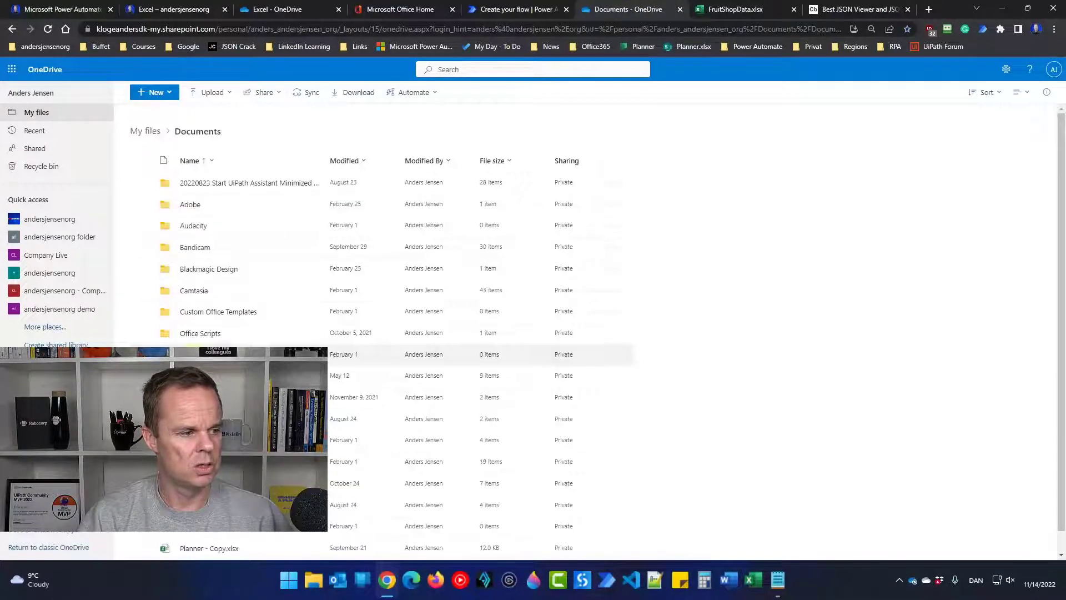
click(198, 334)
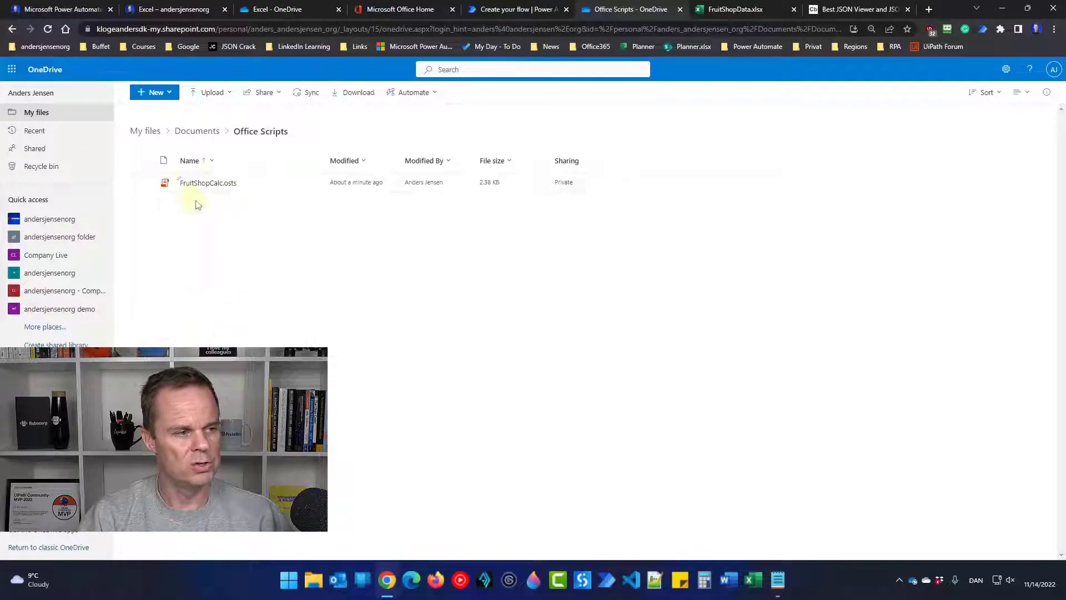
mouse_move(217, 191)
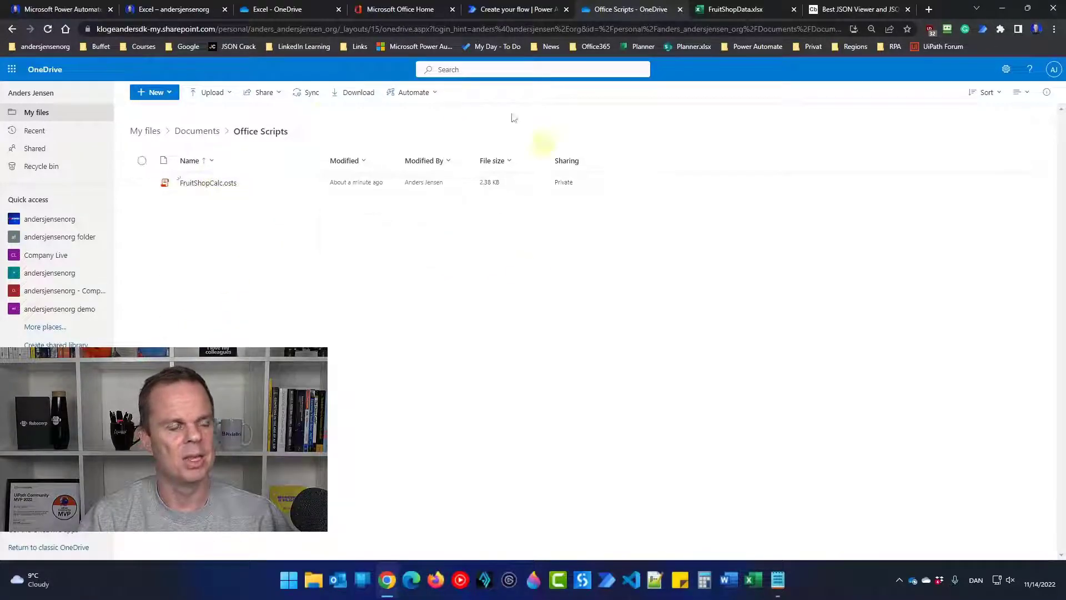
Switch back to Power Automate and add the Excel Online (Business) Get worksheets action after the manual trigger
click(500, 10)
click(543, 177)
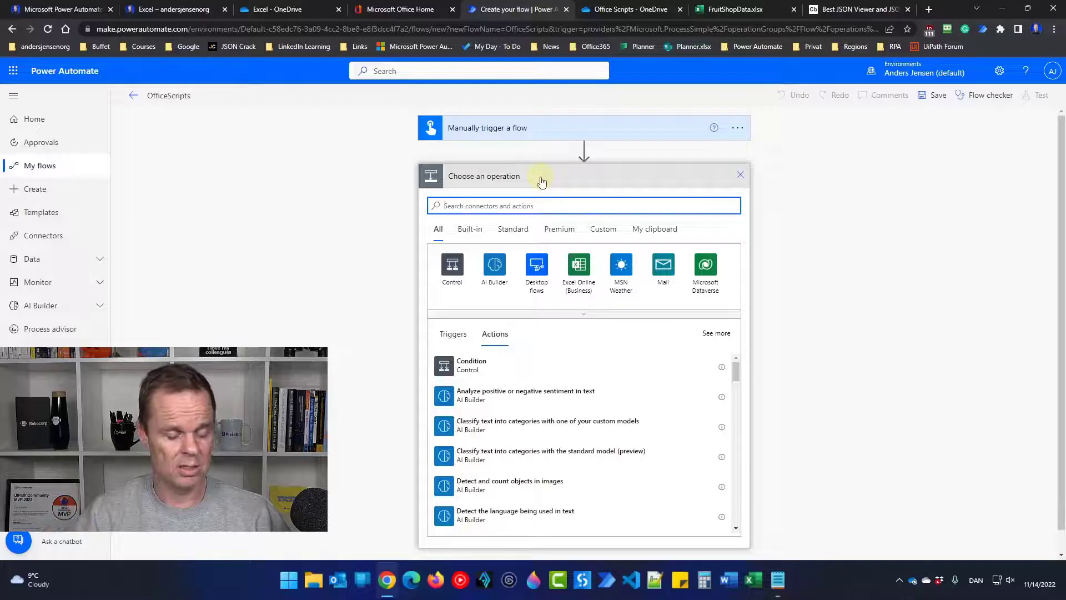
text(get w)
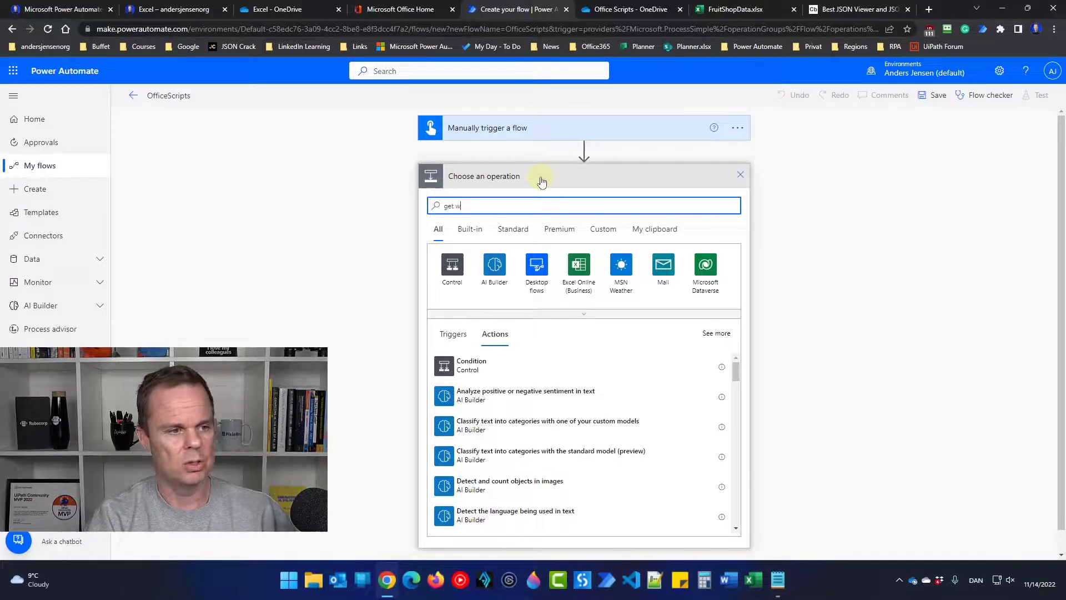
text(orkshee)
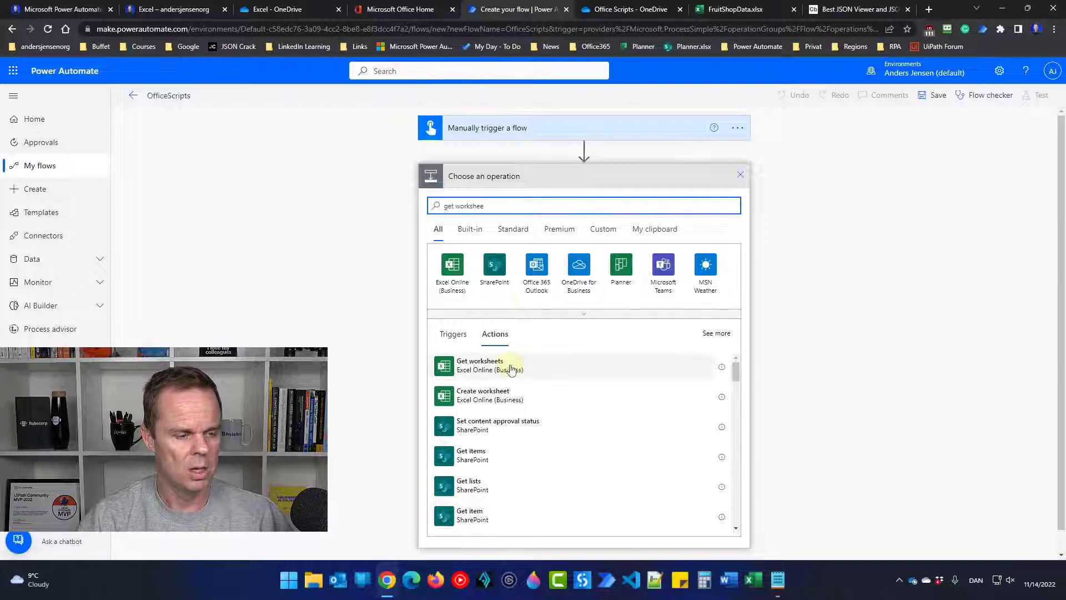
click(510, 369)
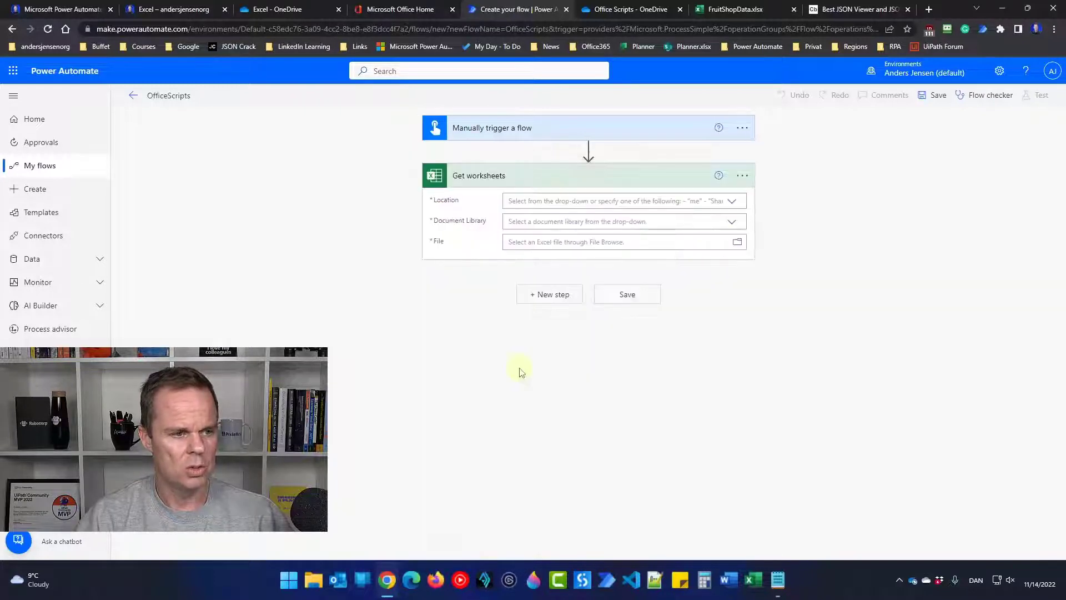
Set the Get worksheets location to OneDrive for Business, the document library to OneDrive and the file to /Live/FruitShopData.xlsx
click(732, 202)
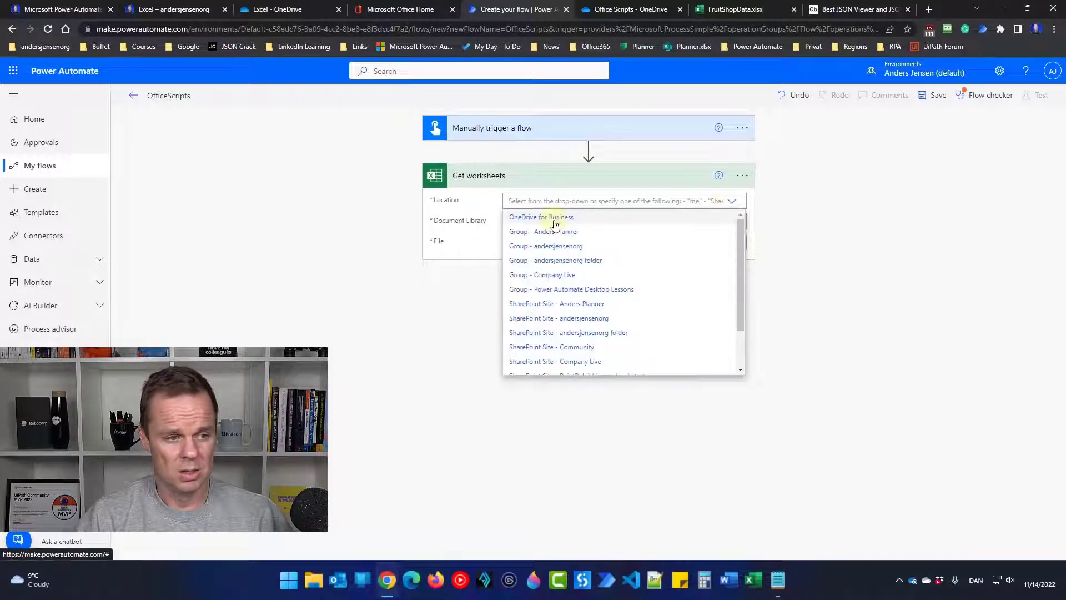
click(555, 222)
click(731, 222)
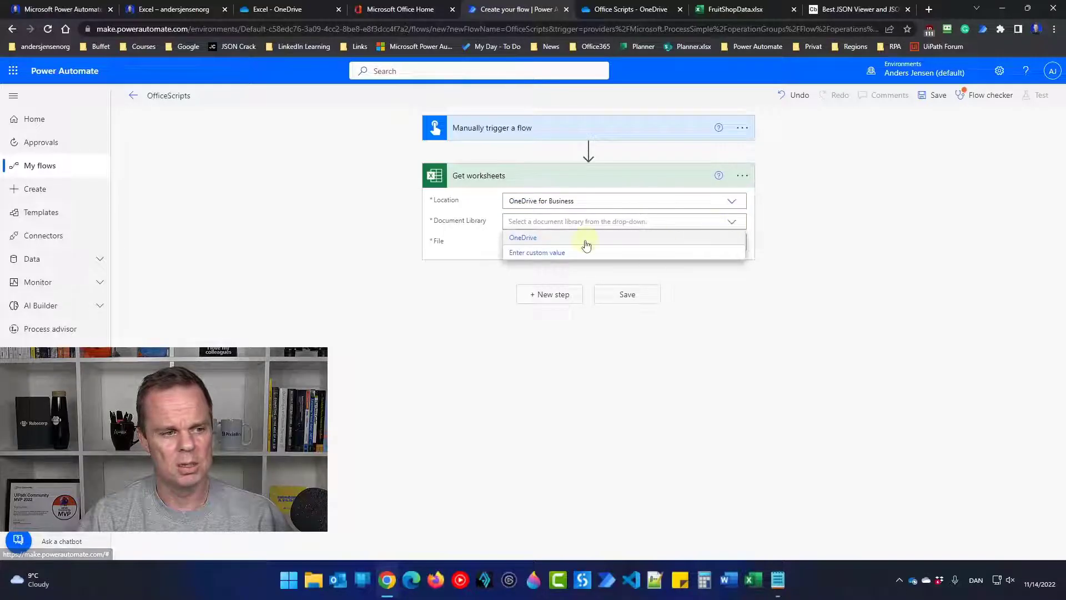
click(586, 245)
click(736, 244)
scroll(828, 350, down, 10)
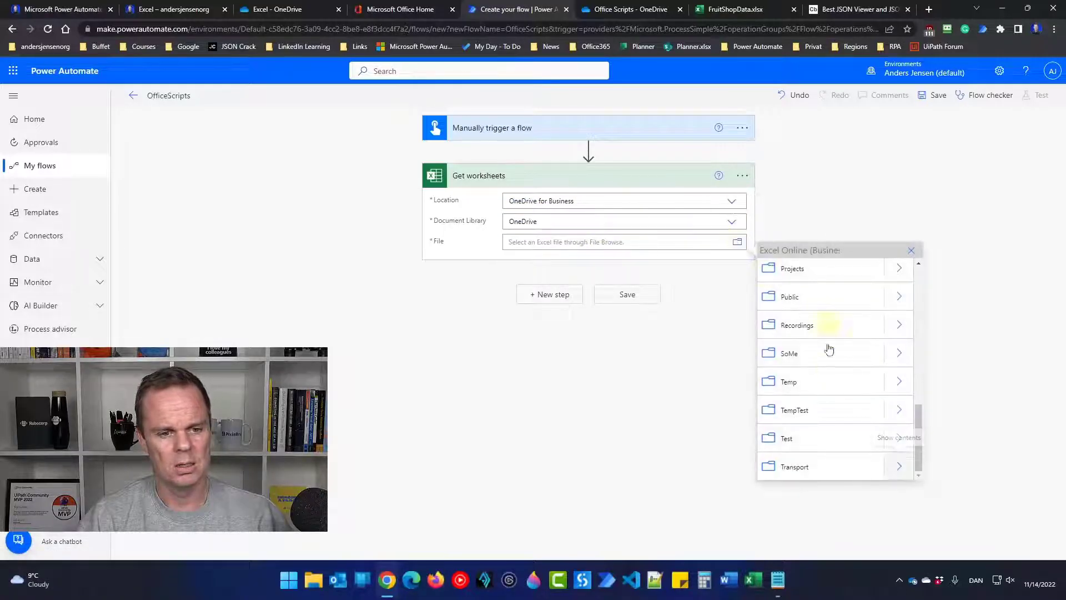
scroll(828, 376, up, 6)
click(898, 378)
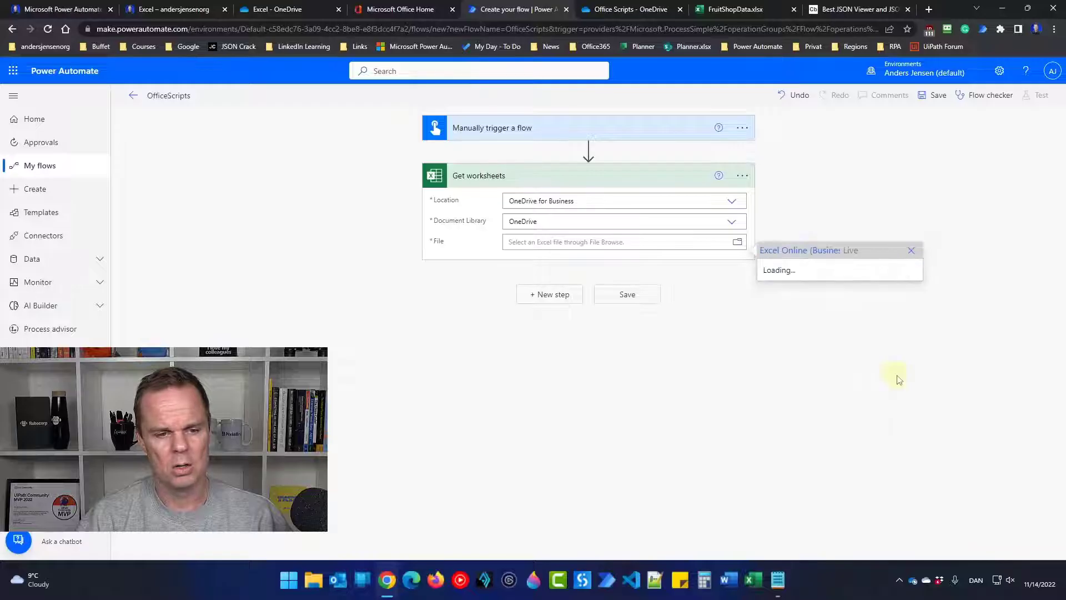
click(809, 277)
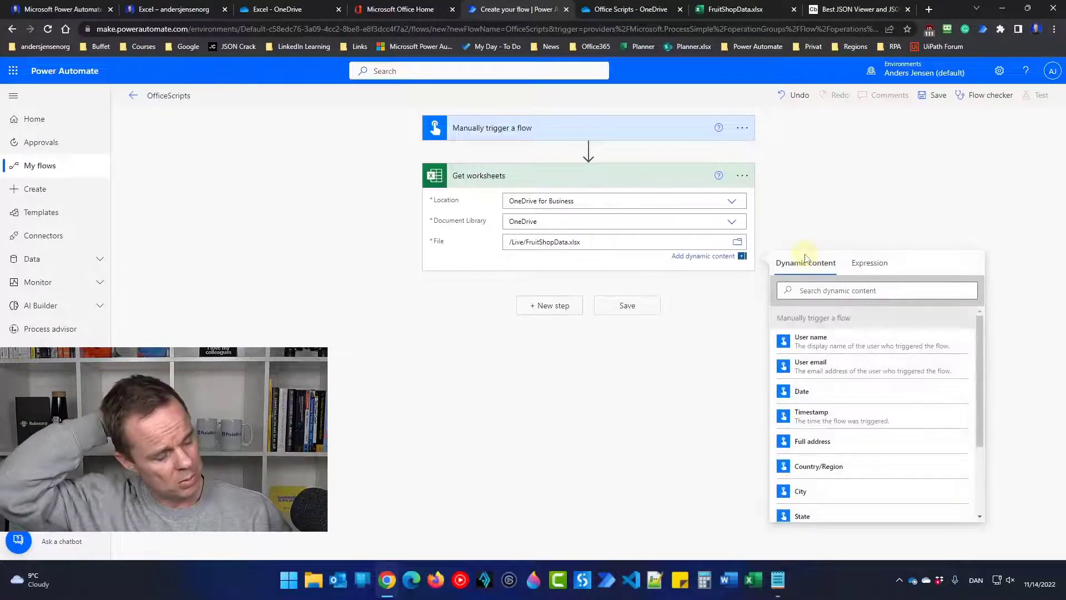
Save the OfficeScripts flow and run a manual test of it
click(637, 307)
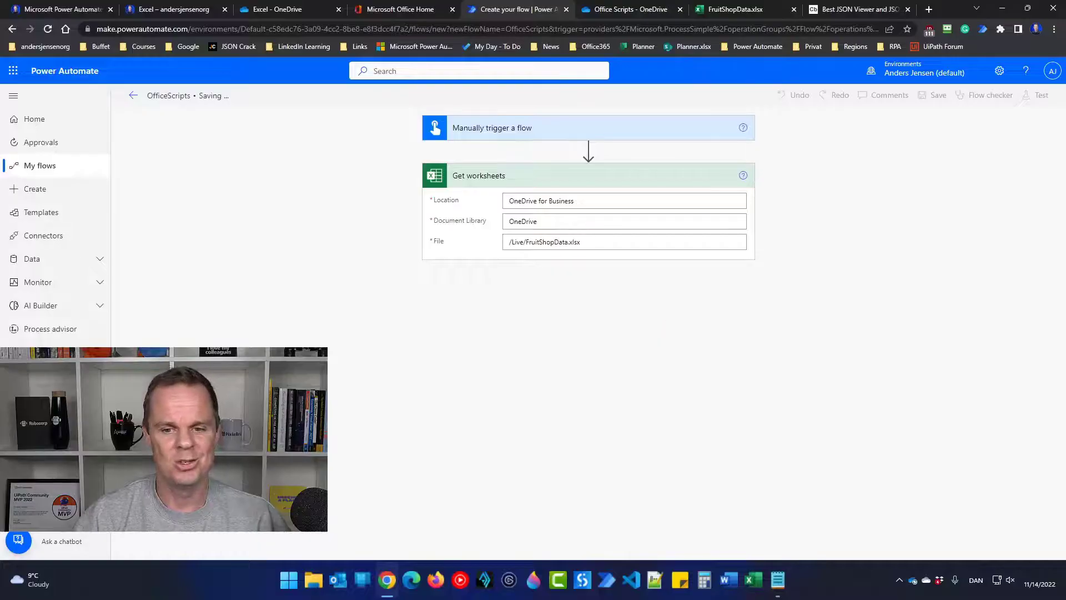
click(1035, 95)
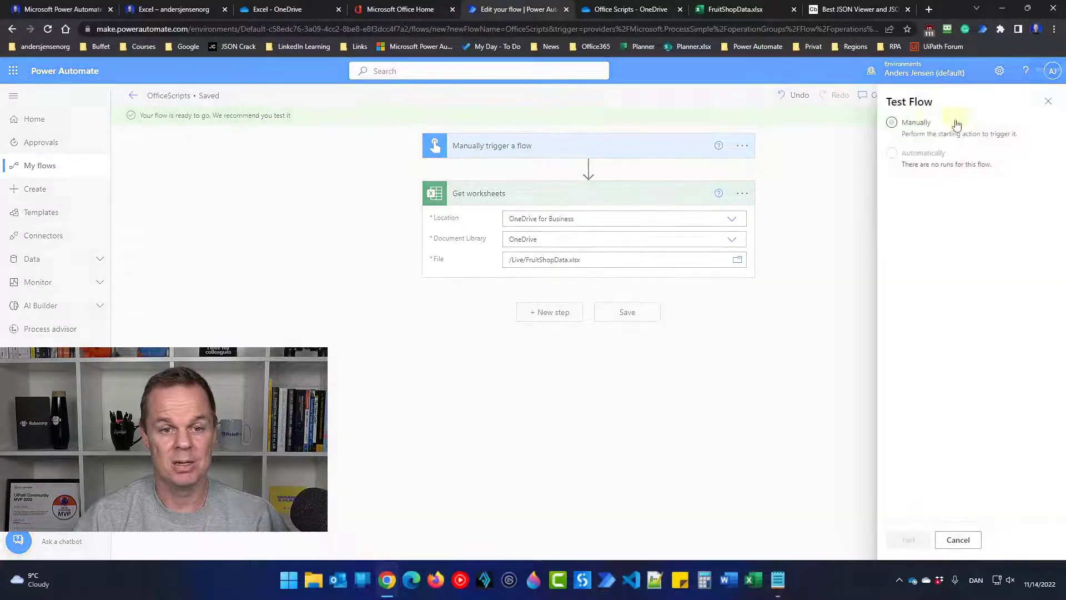
click(906, 539)
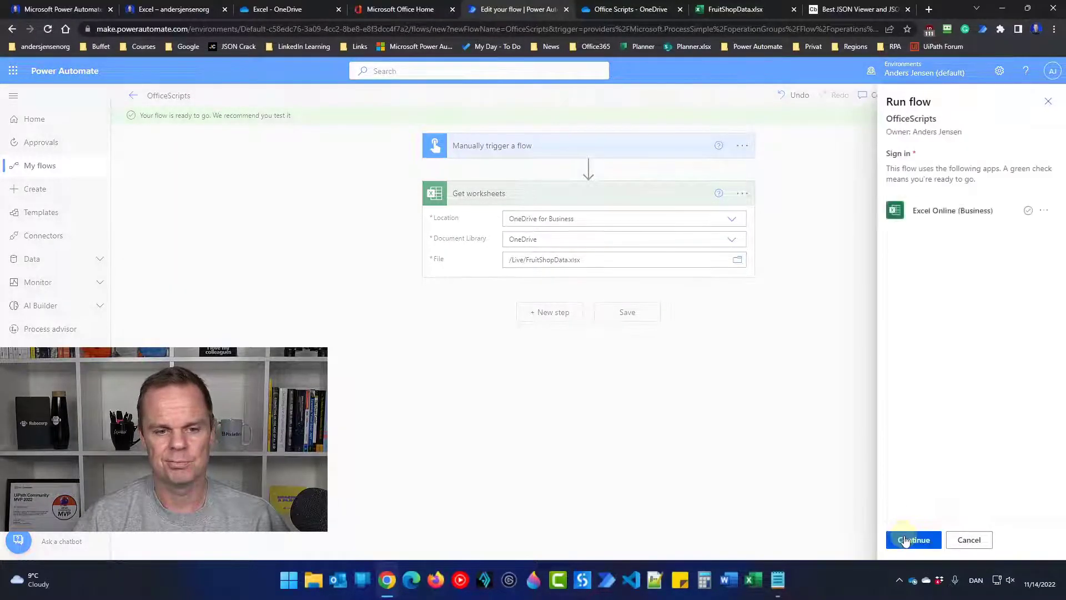
click(906, 539)
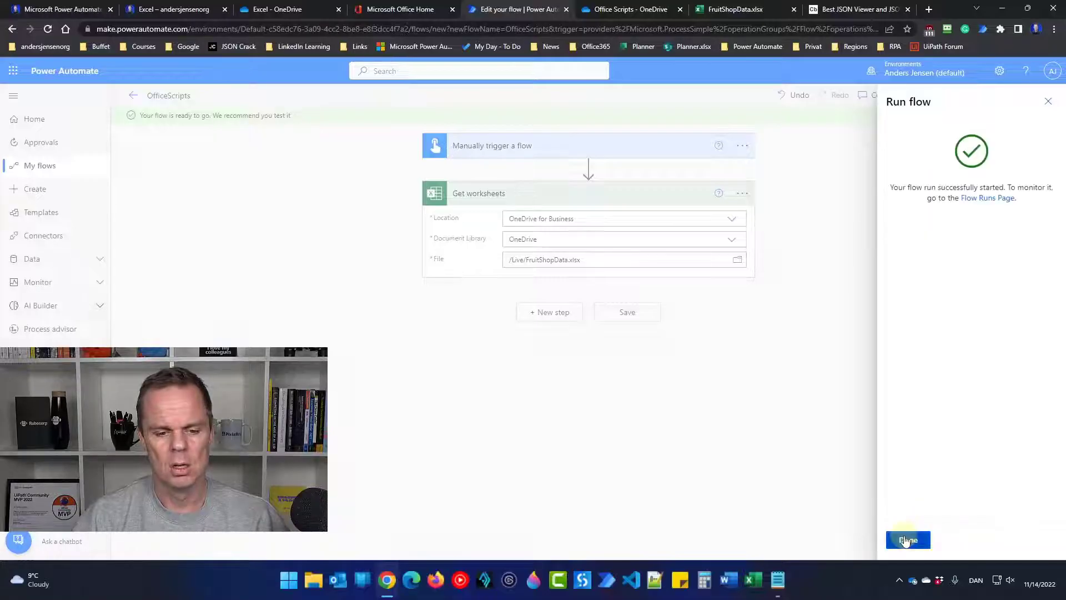
click(906, 539)
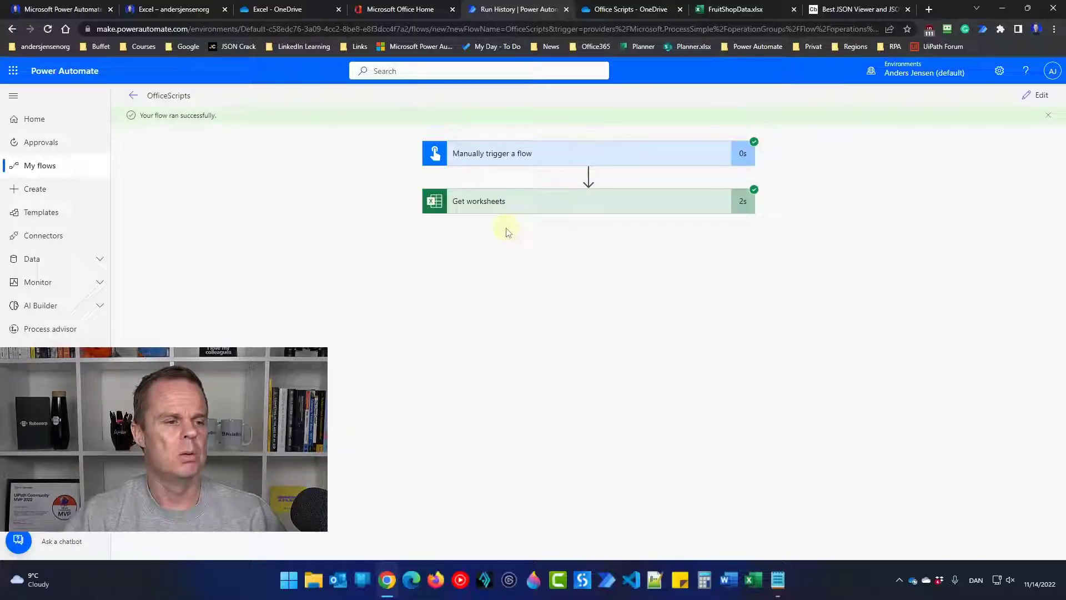
Examine the Get worksheets output of the test run for the worksheet names
click(464, 203)
scroll(609, 438, down, 1)
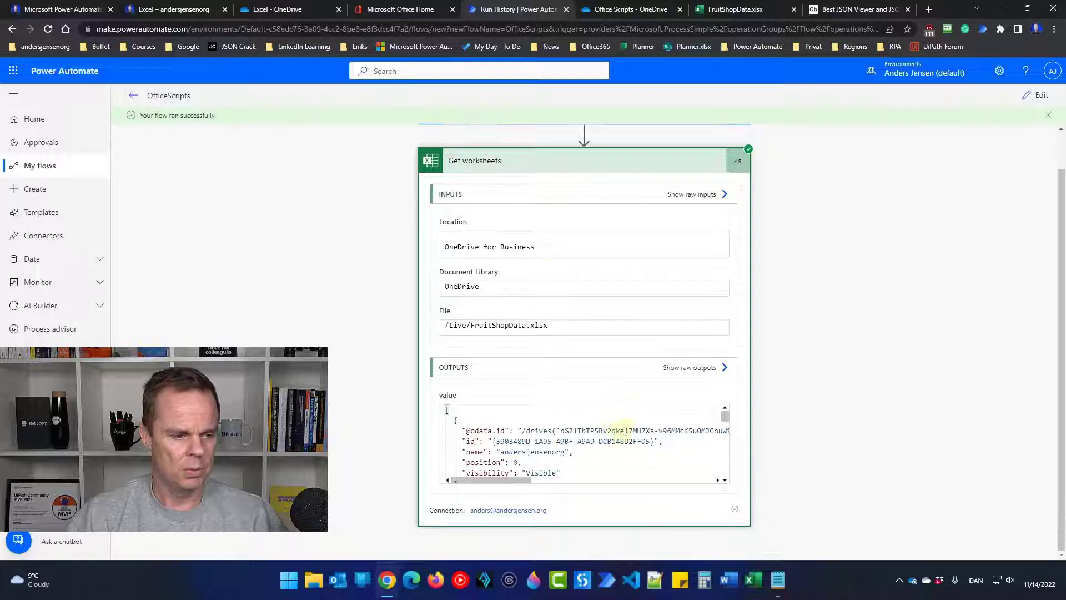
scroll(623, 428, down, 1)
scroll(666, 424, up, 1)
drag(725, 415, 728, 469)
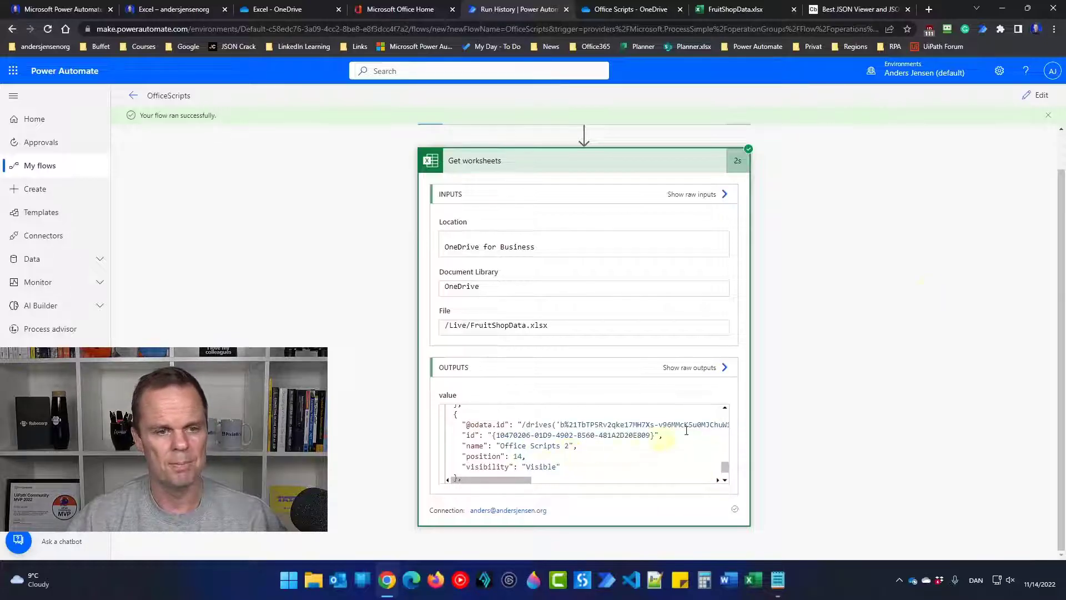
Return to editing the flow and add an Apply to each loop over the value output of Get worksheets
click(1040, 99)
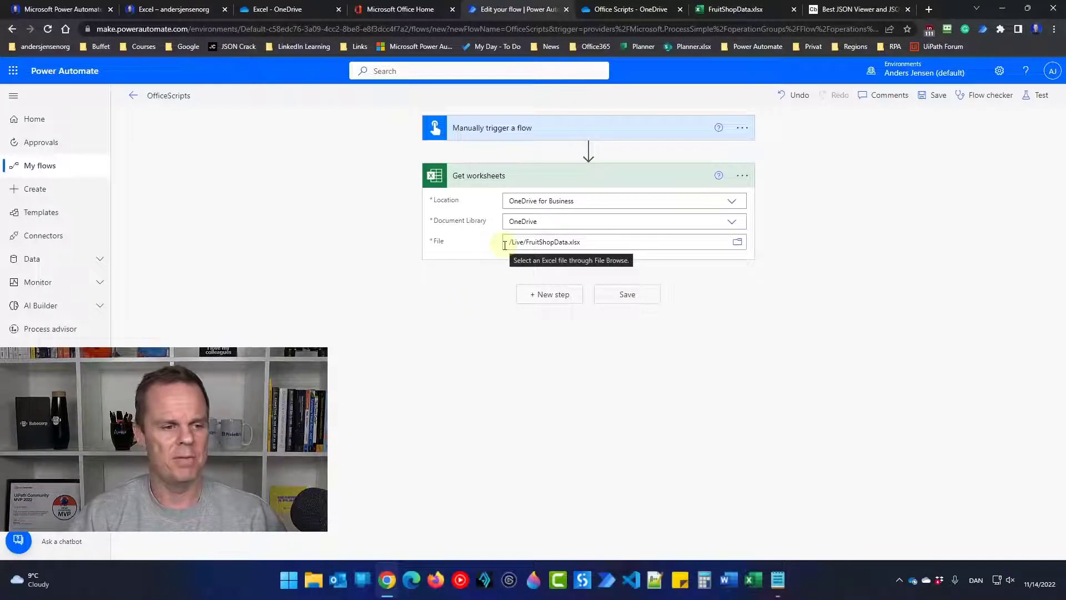
click(559, 295)
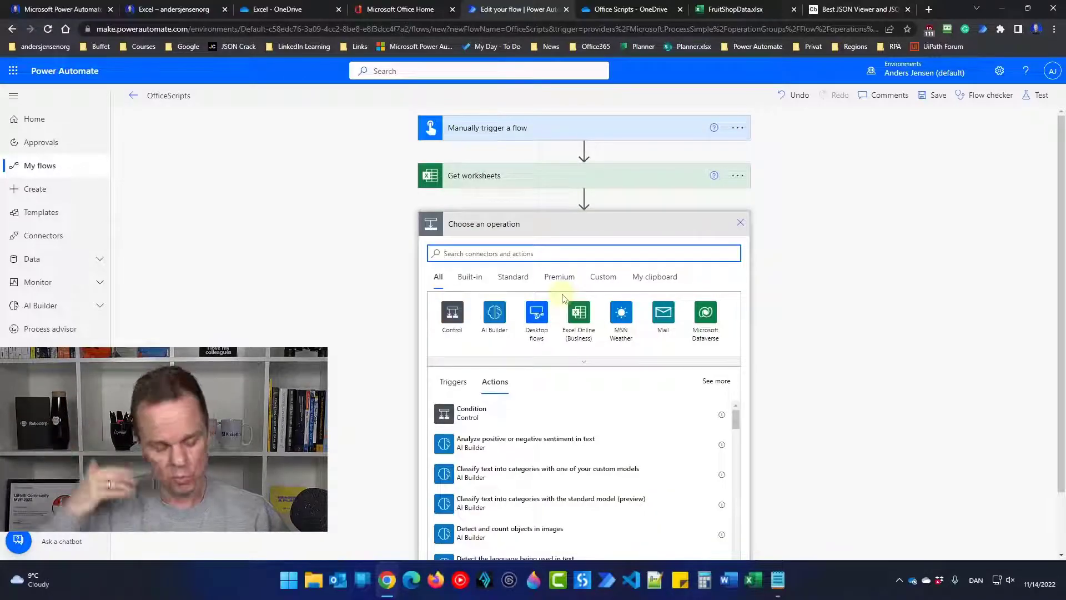
text(apply)
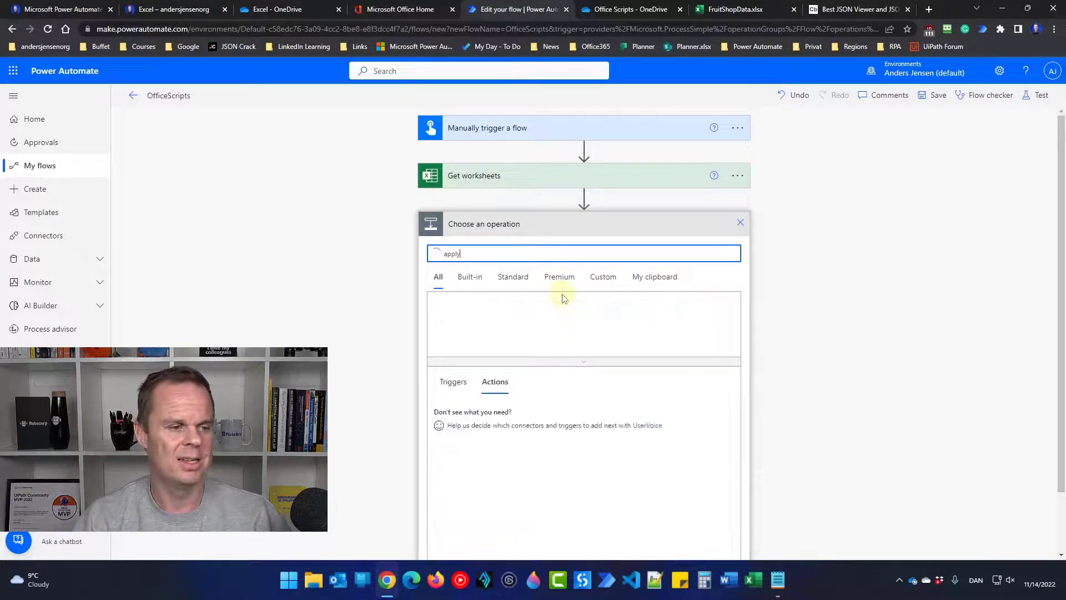
click(495, 443)
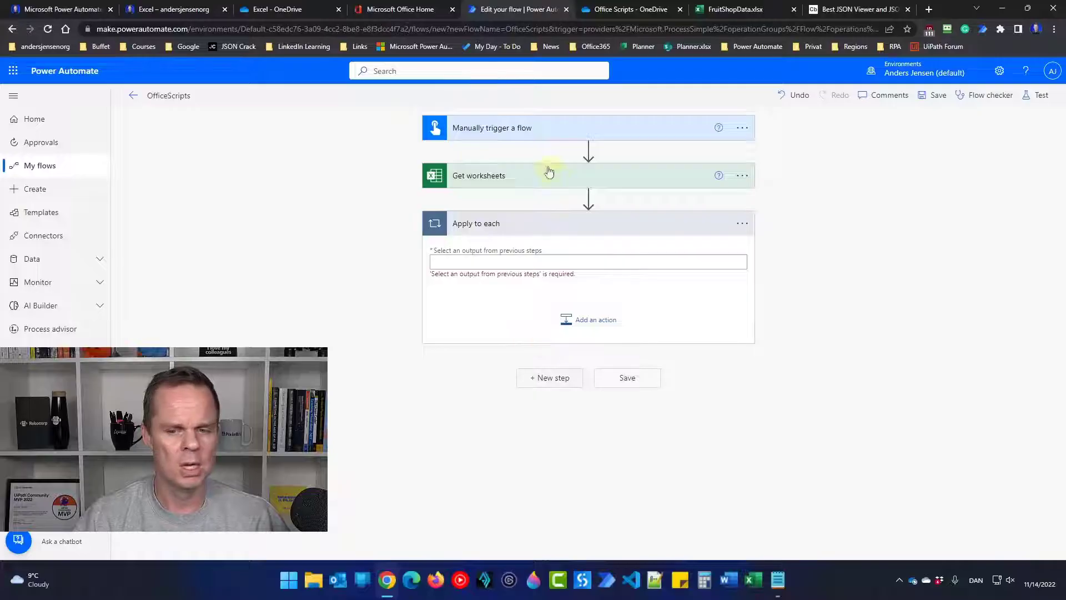
click(510, 260)
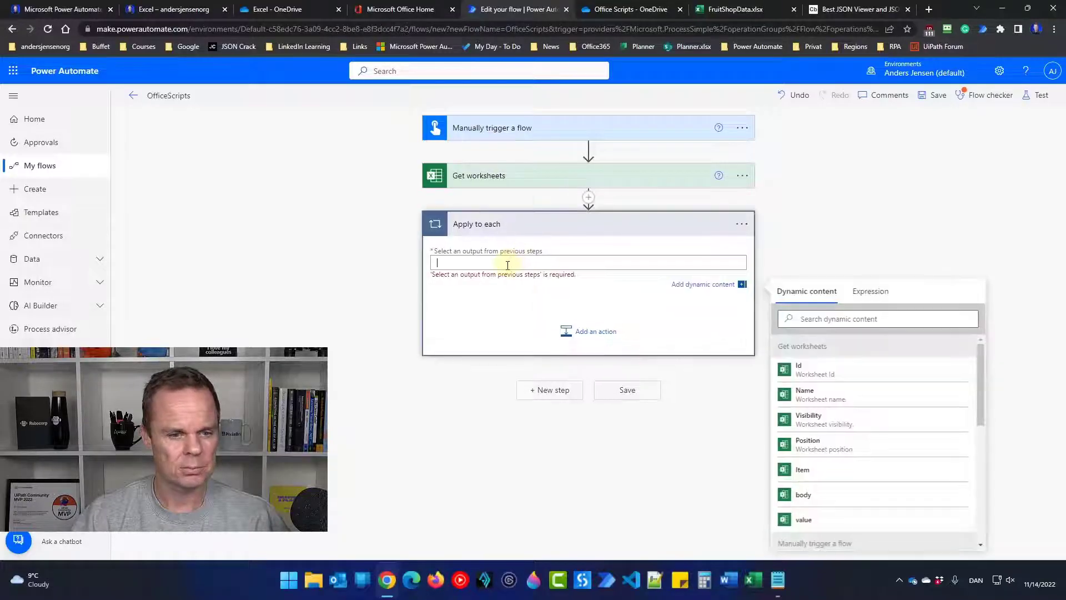
click(827, 527)
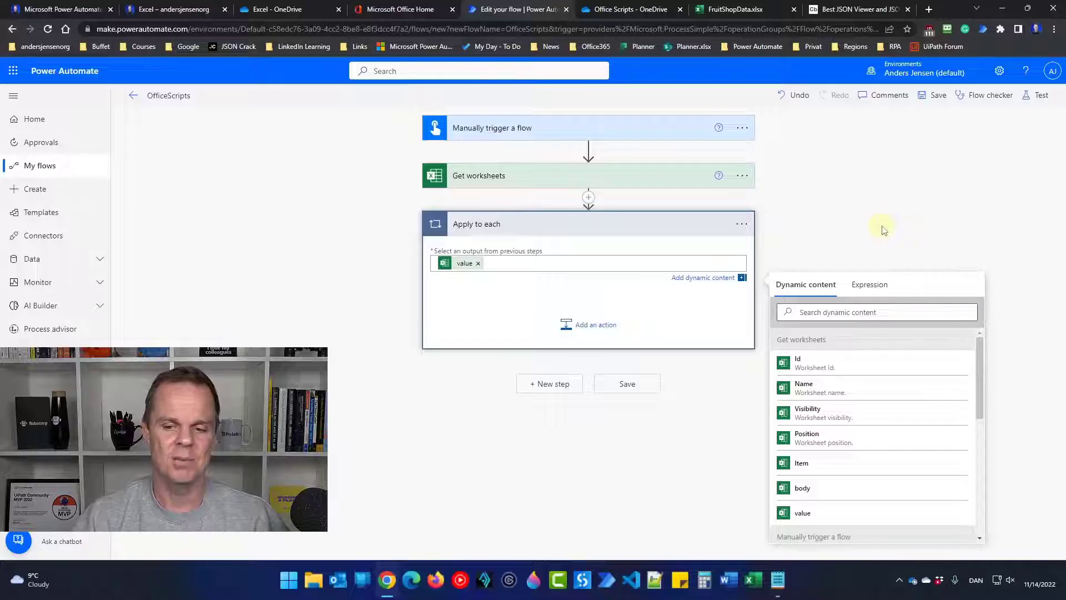
Add a Condition control inside the Apply to each loop
click(609, 323)
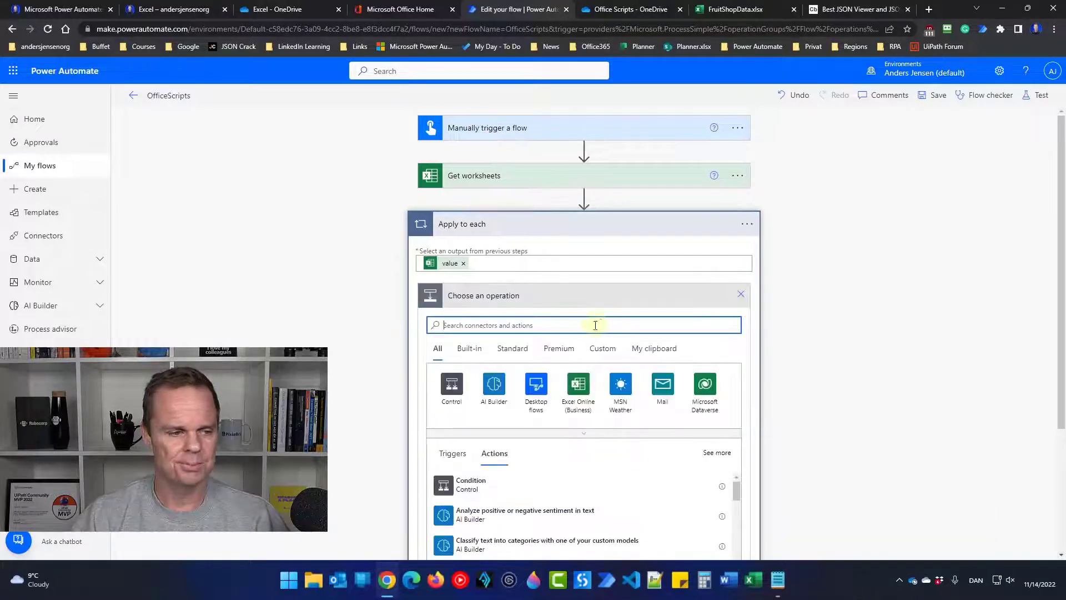
scroll(483, 332, down, 1)
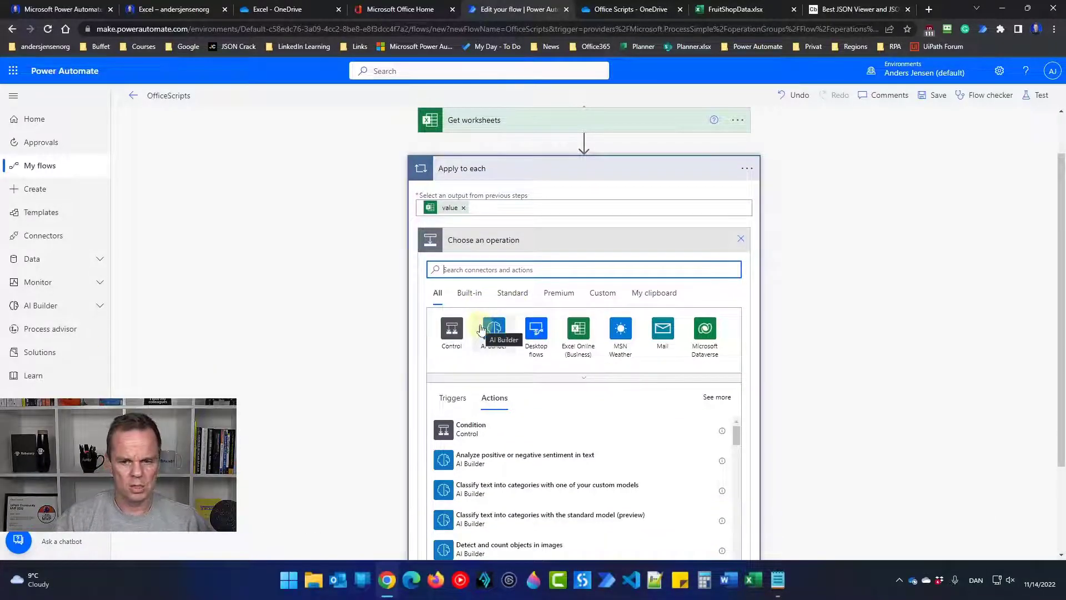
text(condition)
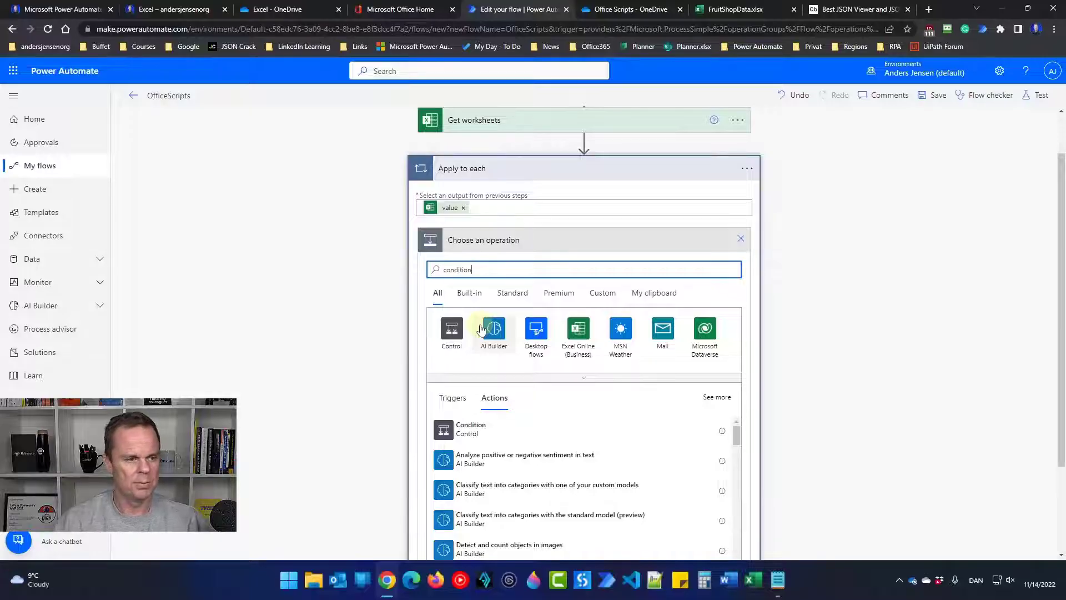
click(487, 429)
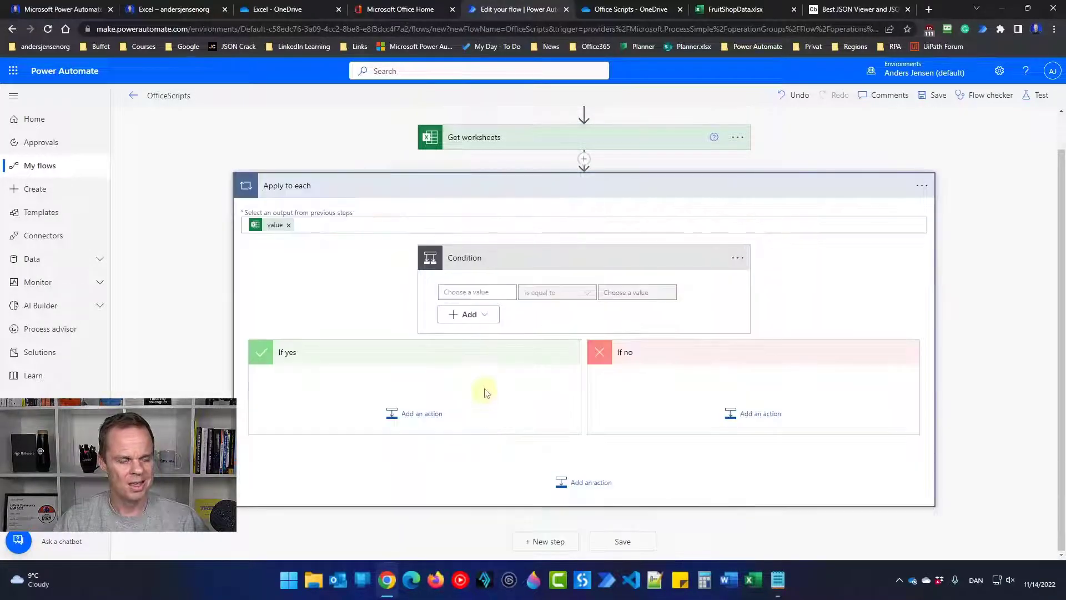
Set the condition to check that the worksheet Name from Get worksheets starts with "Office Scripts"
click(487, 294)
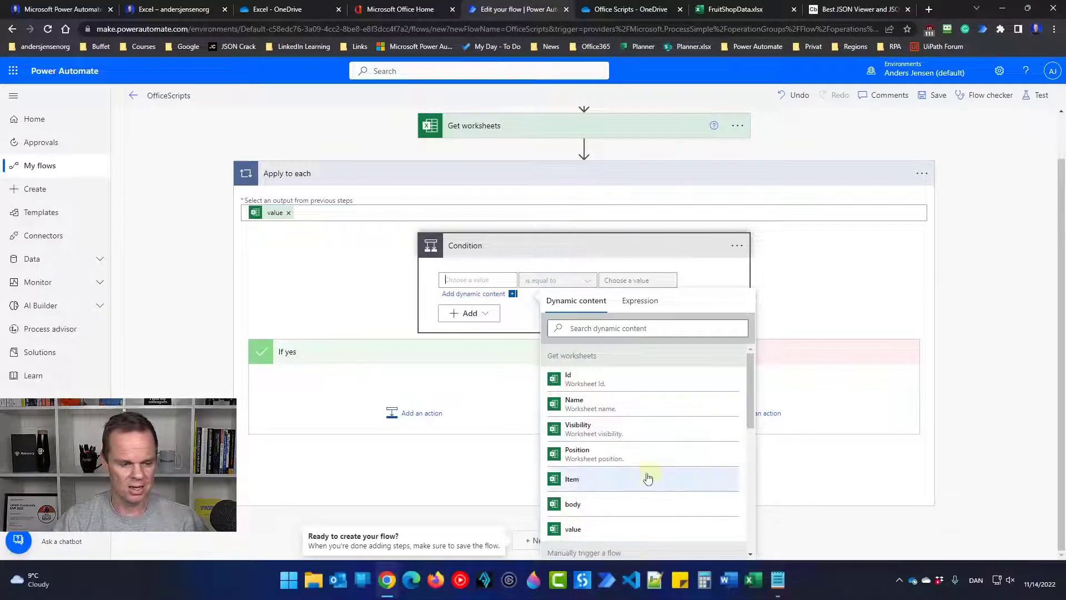
click(610, 406)
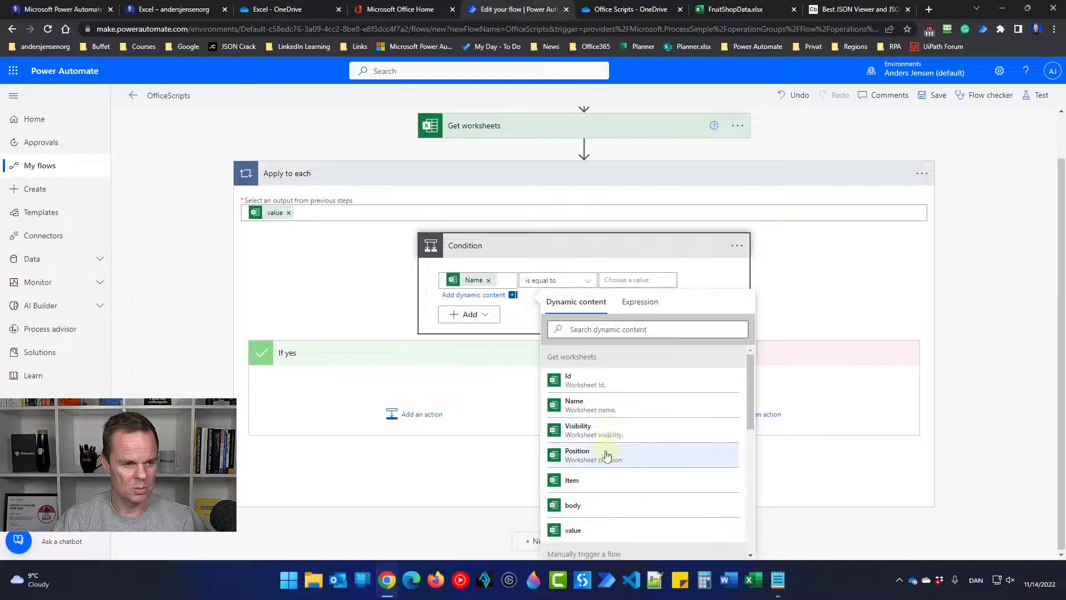
click(566, 283)
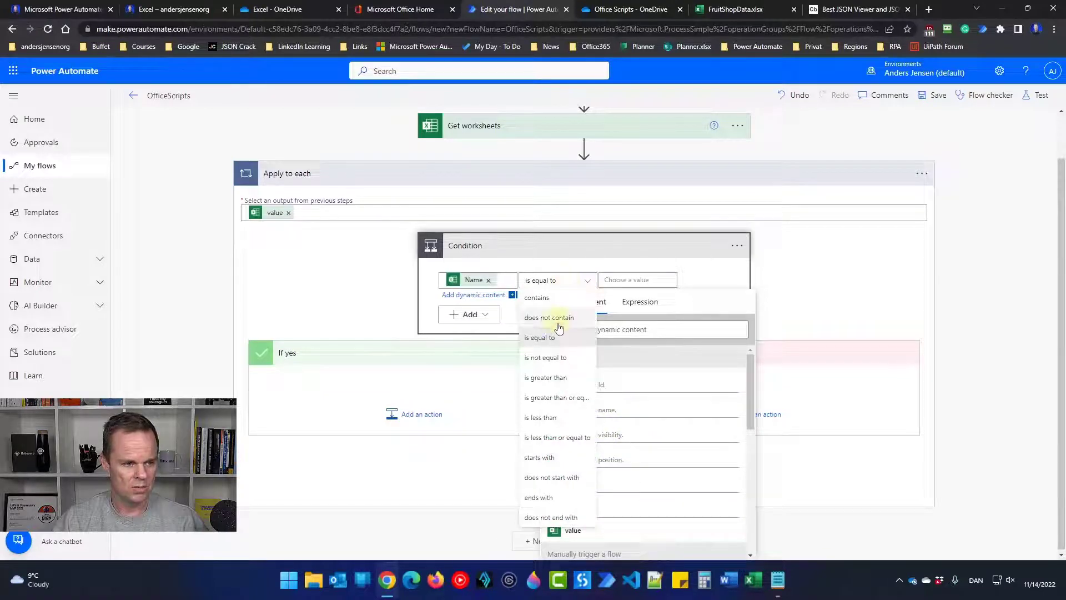
click(539, 458)
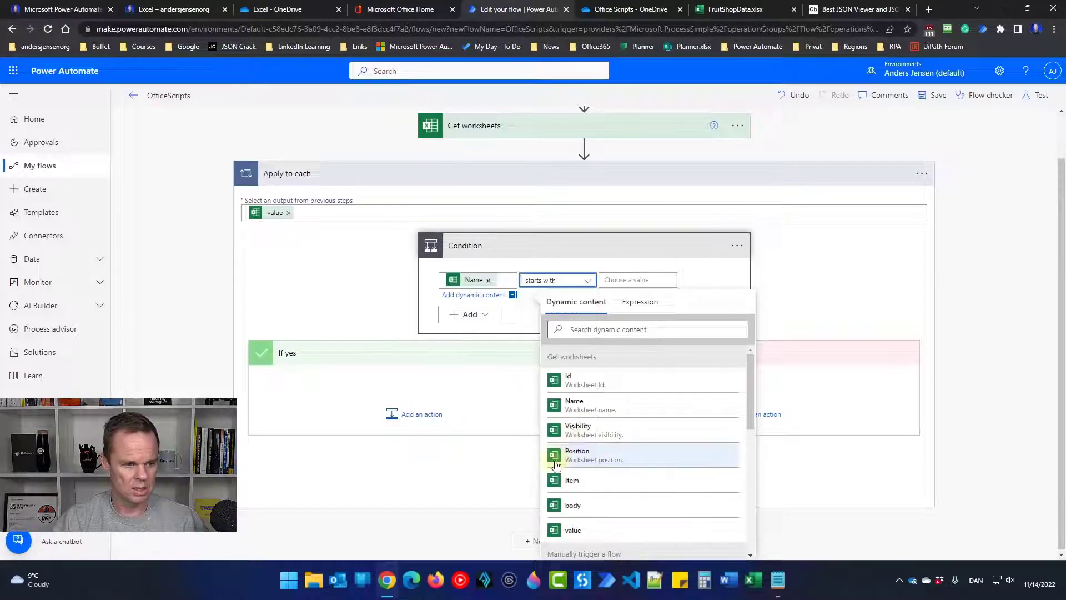
click(635, 280)
text(Office S)
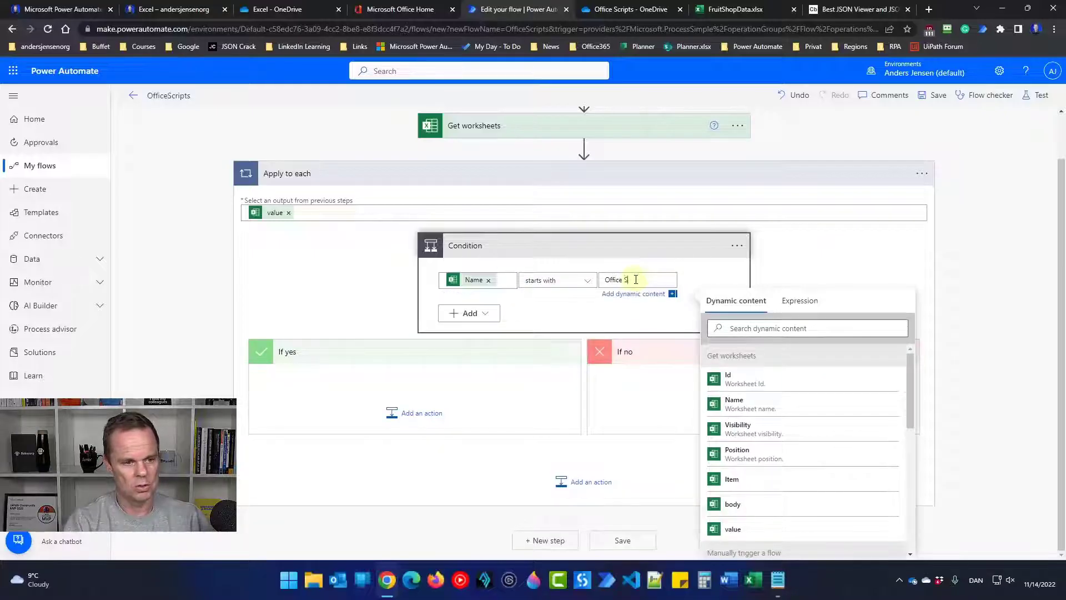
text(cripts)
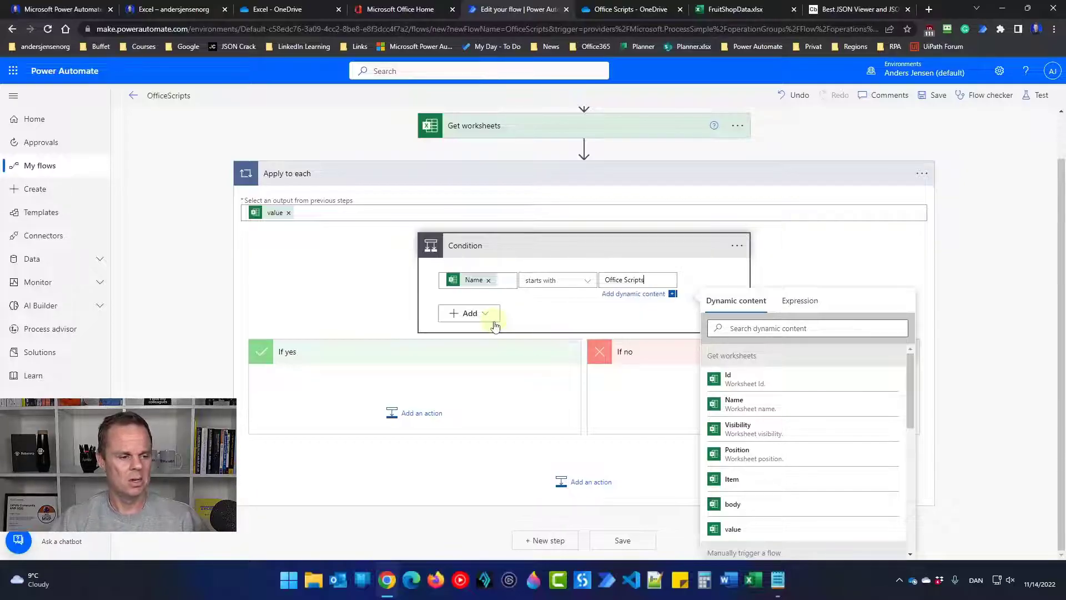
Add the Excel Online (Business) Run script action to the condition's If yes branch
click(423, 422)
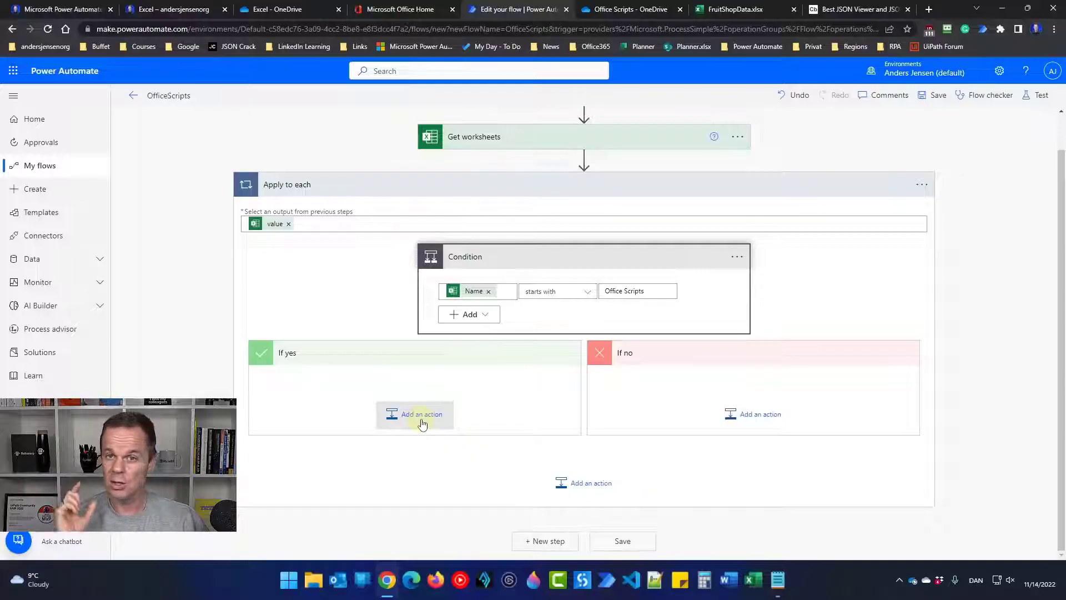
click(422, 422)
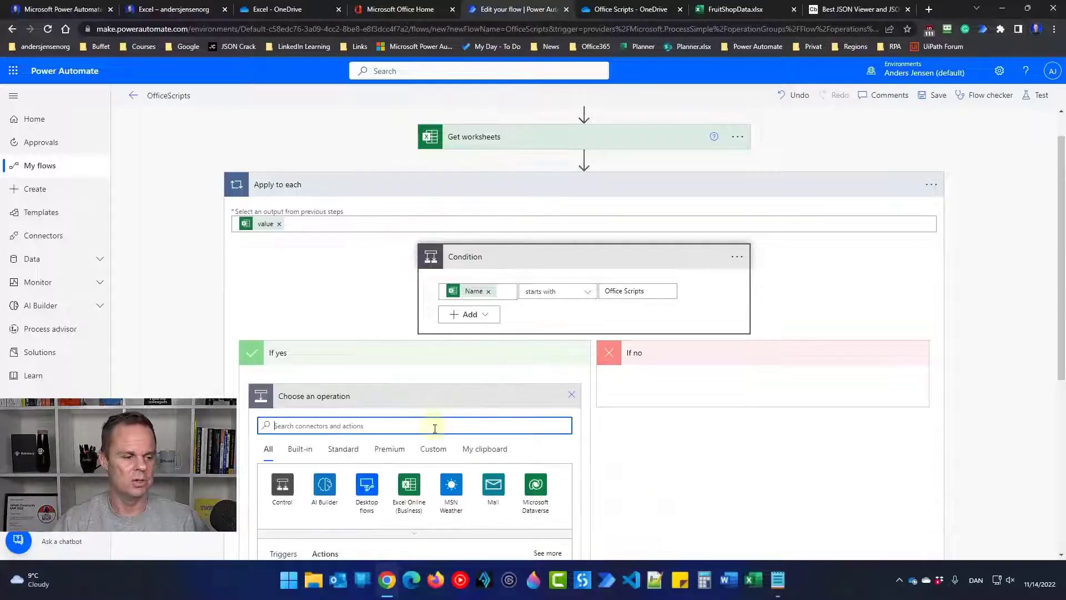
text(run)
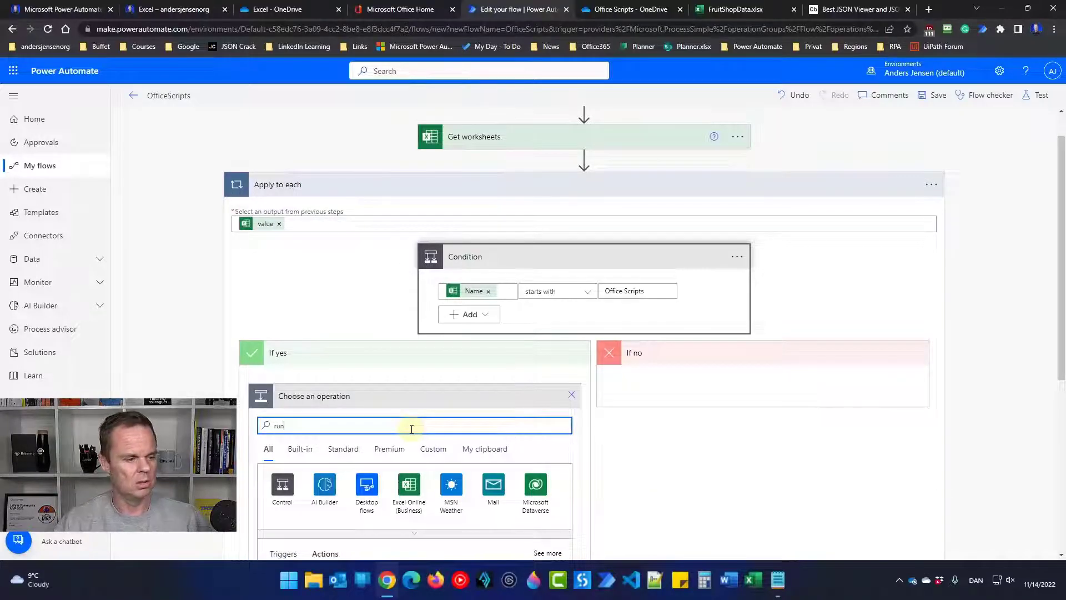
scroll(414, 424, down, 2)
click(302, 478)
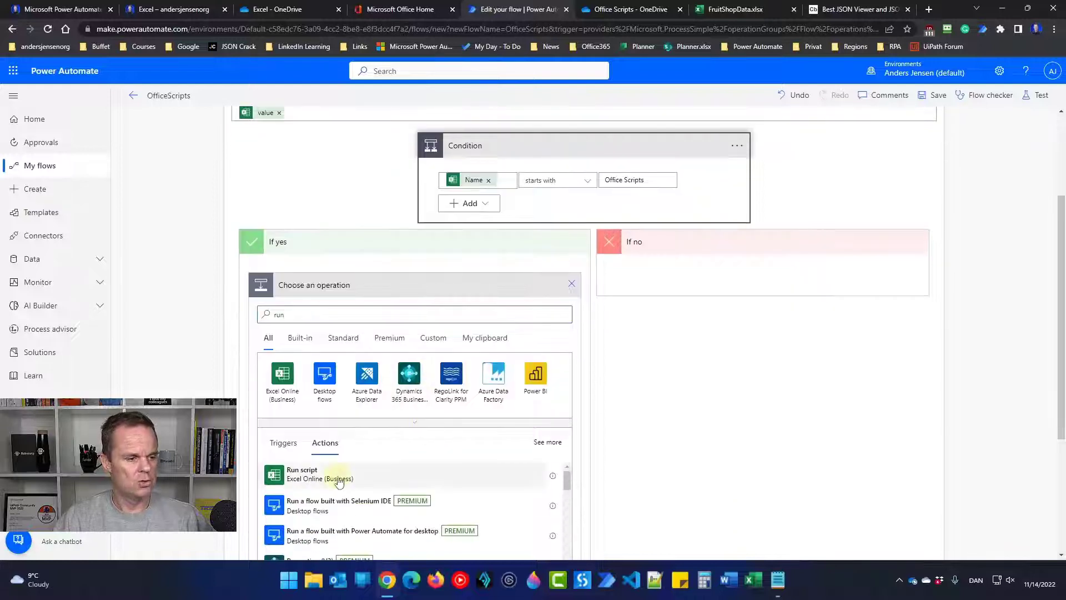
Set the Run script location to OneDrive for Business and its document library to OneDrive
click(554, 313)
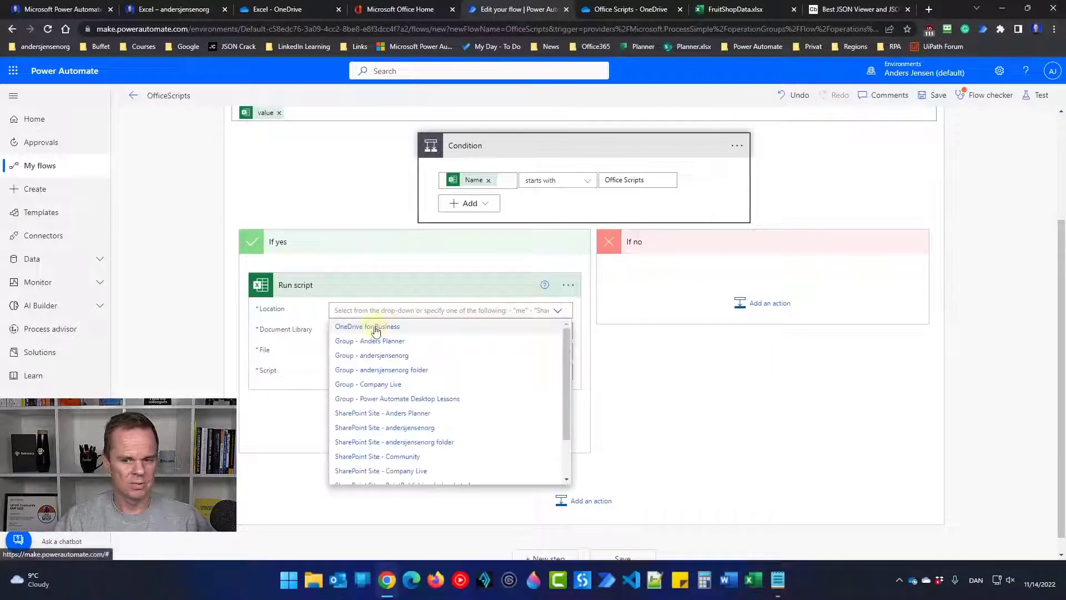
click(382, 332)
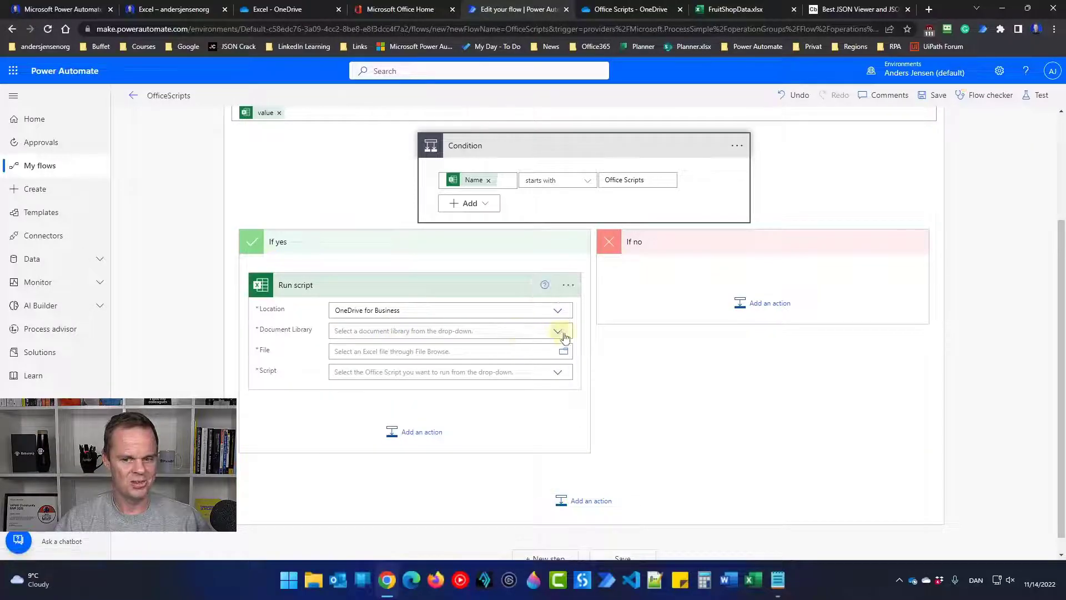
click(557, 331)
click(449, 350)
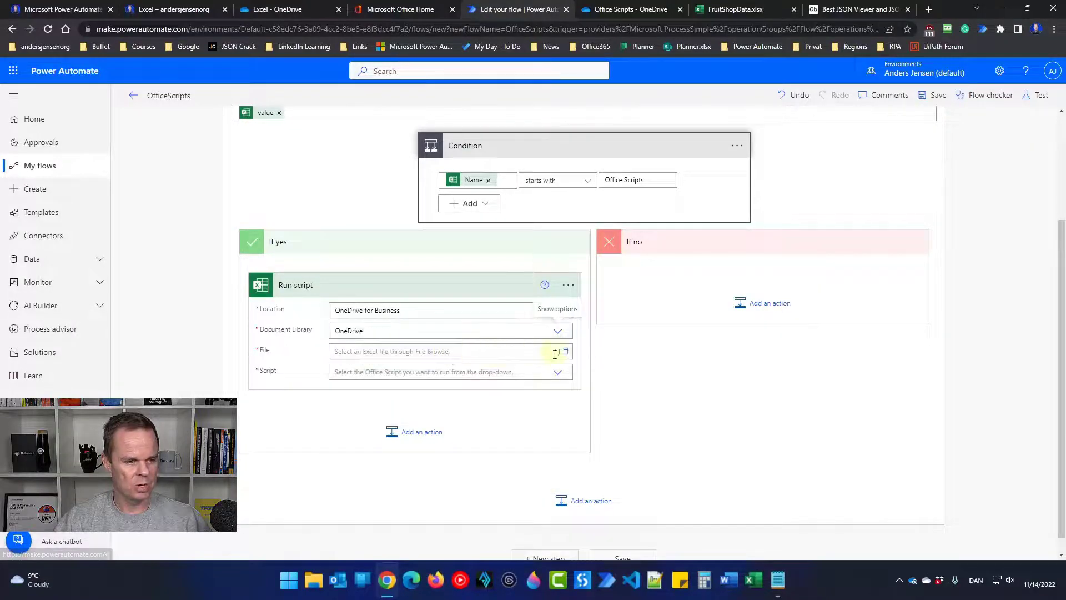
Select /Live/FruitShopData.xlsx as the file for the Run script action
click(564, 356)
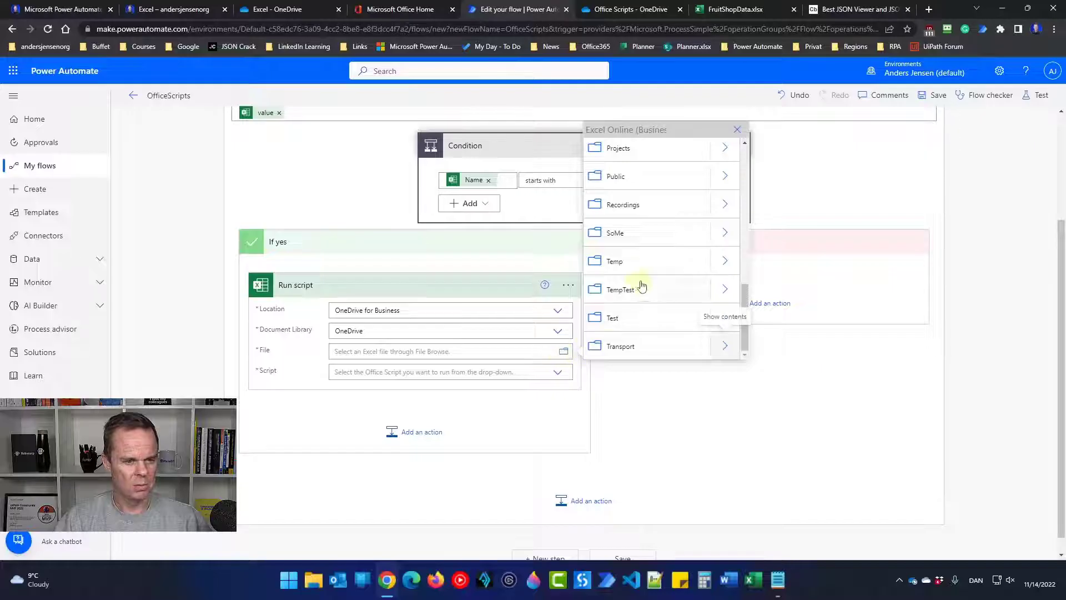
scroll(637, 285, up, 3)
scroll(666, 250, up, 1)
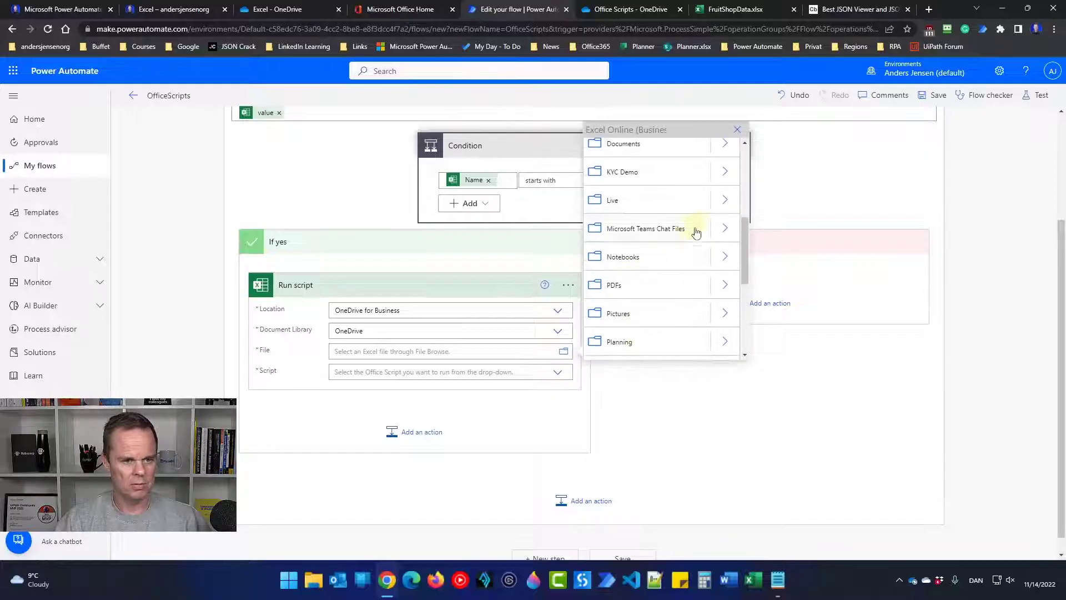
click(725, 202)
click(633, 345)
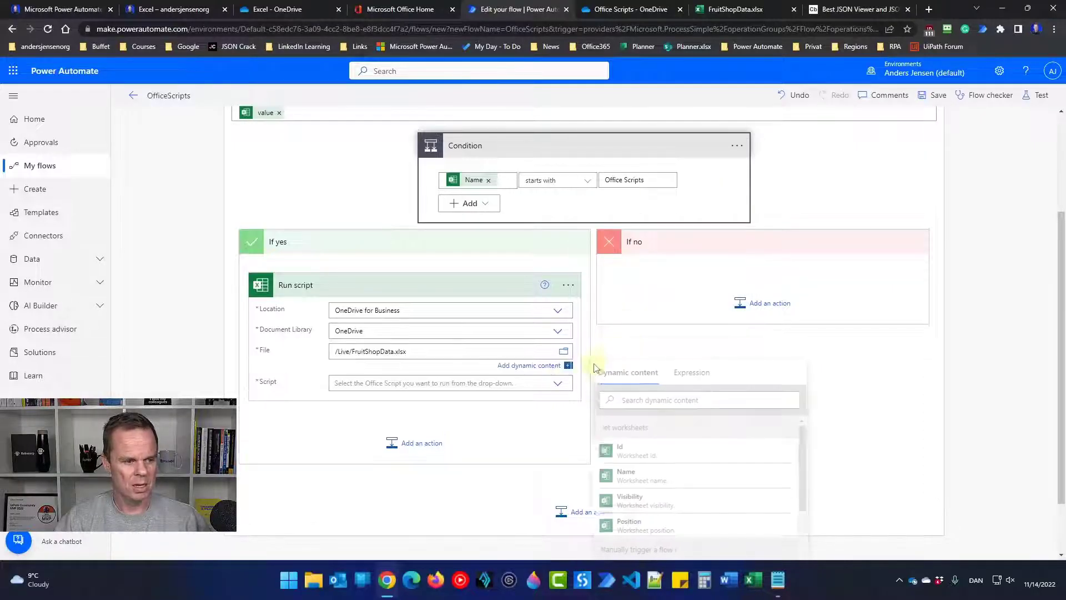
Choose the FruitShopCalc script and pass the worksheet Name from Get worksheets as its activeSheet parameter
click(555, 383)
click(554, 383)
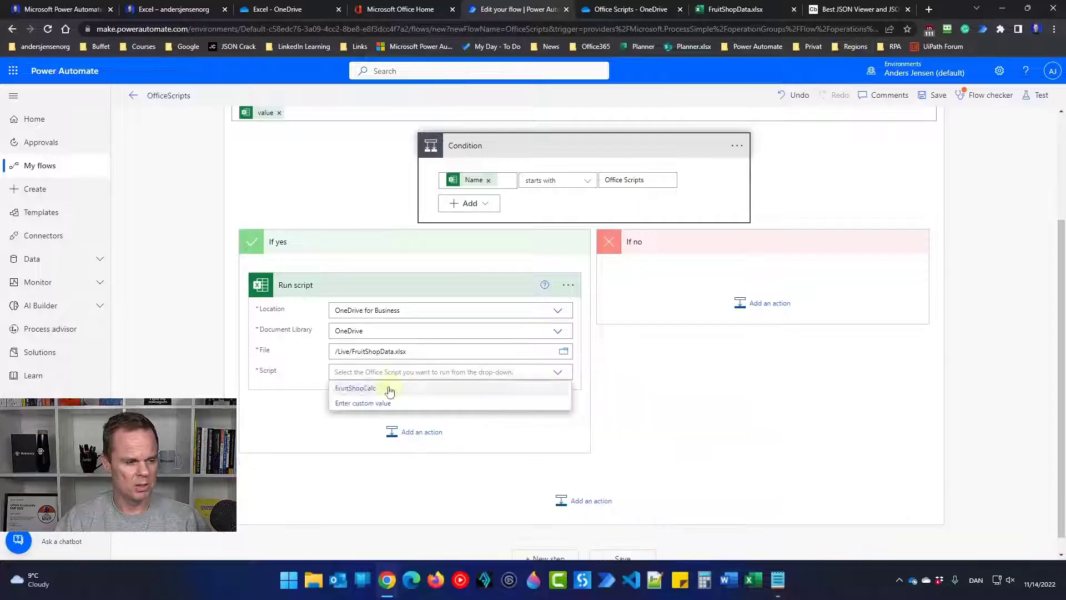
click(382, 388)
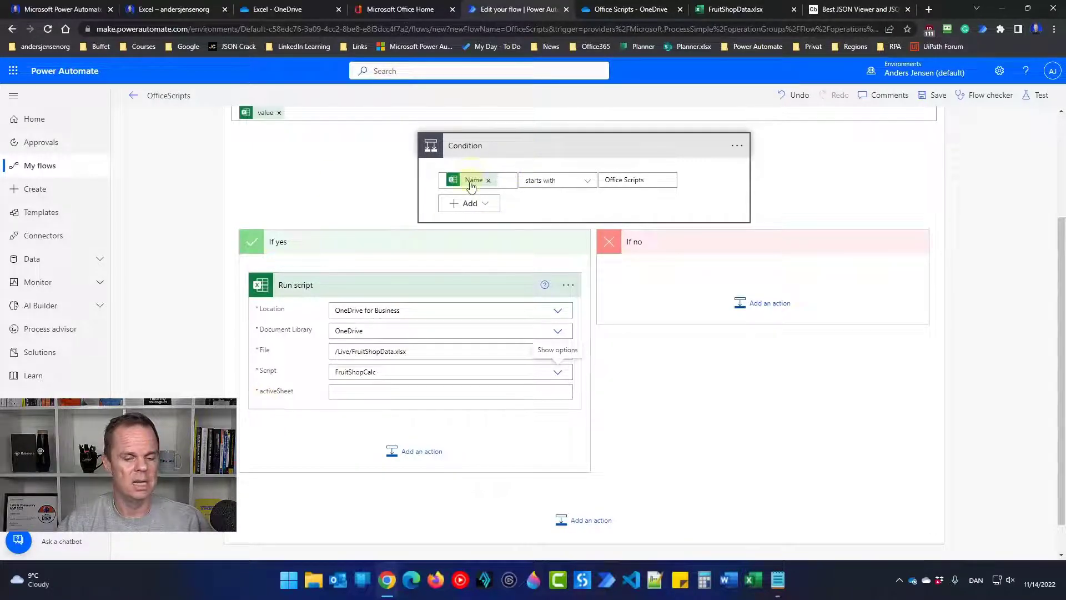
click(357, 393)
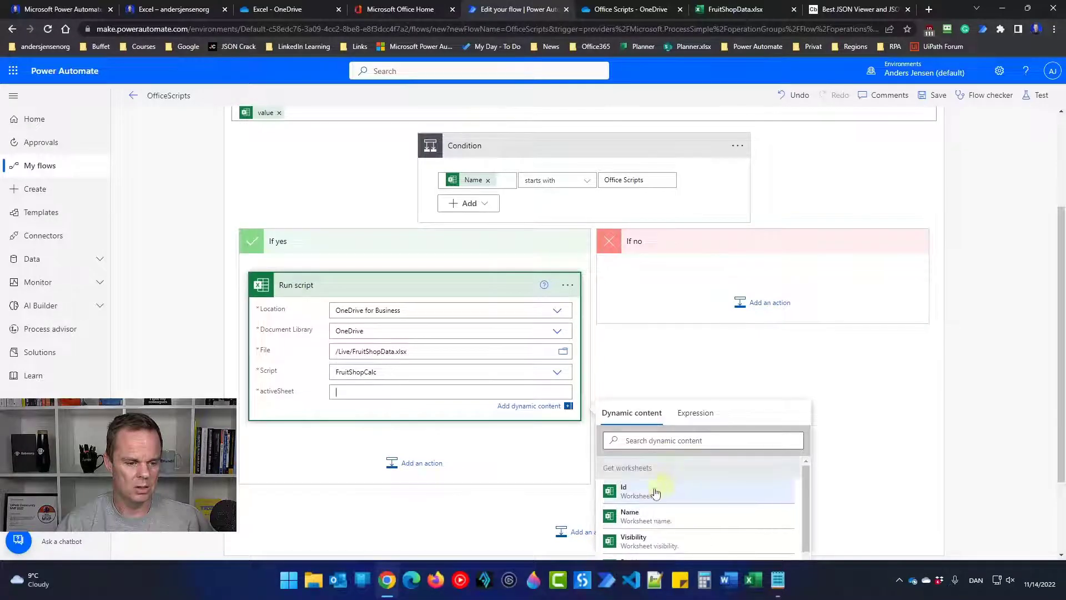
click(658, 518)
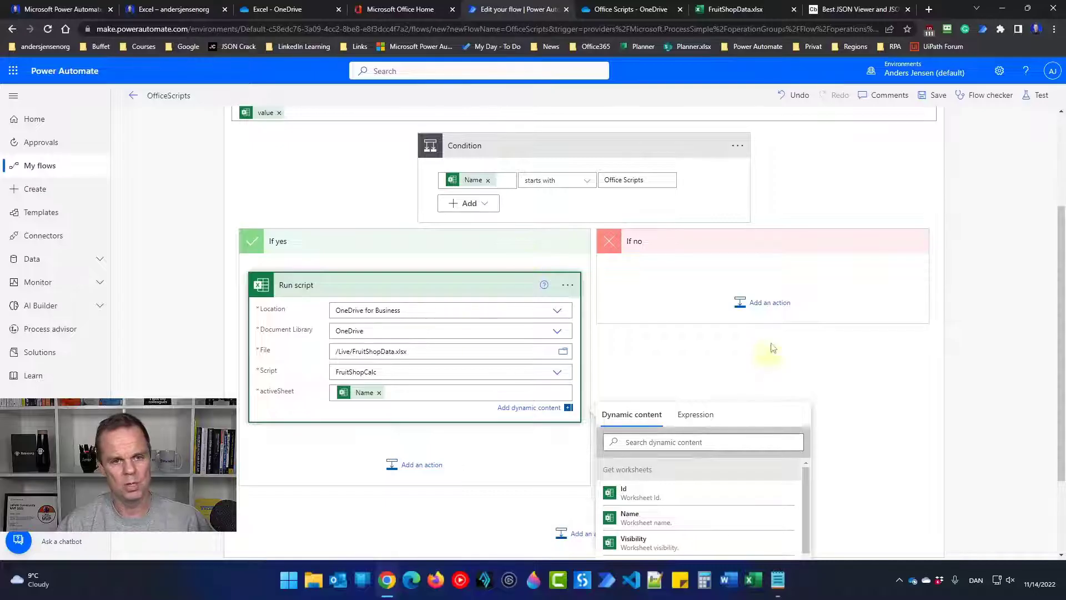
Save the OfficeScripts flow and run a test of it with the condition and script action in place
click(933, 102)
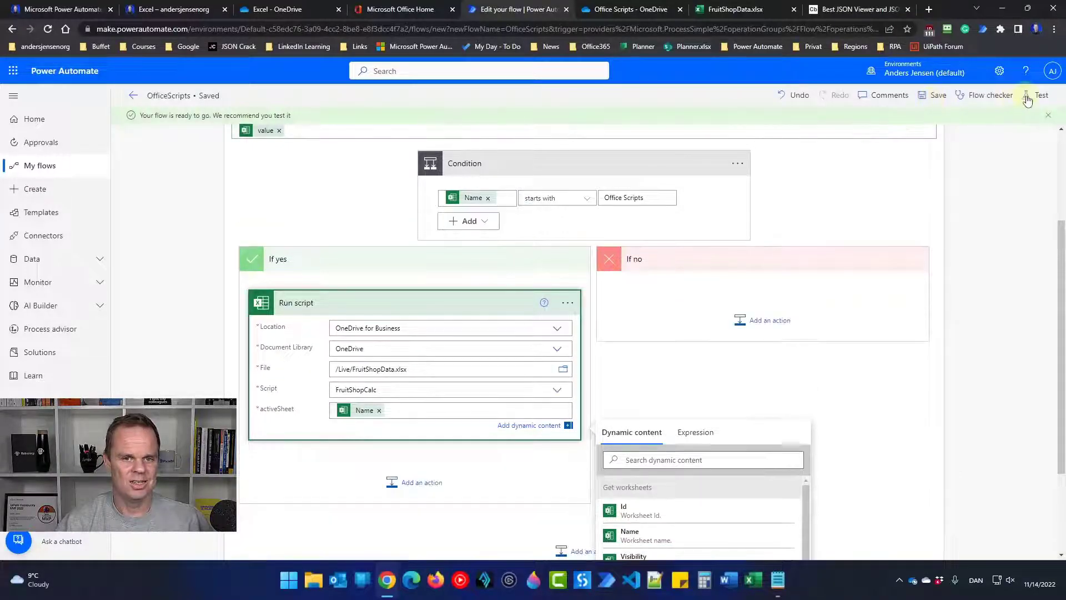
click(1037, 95)
click(904, 540)
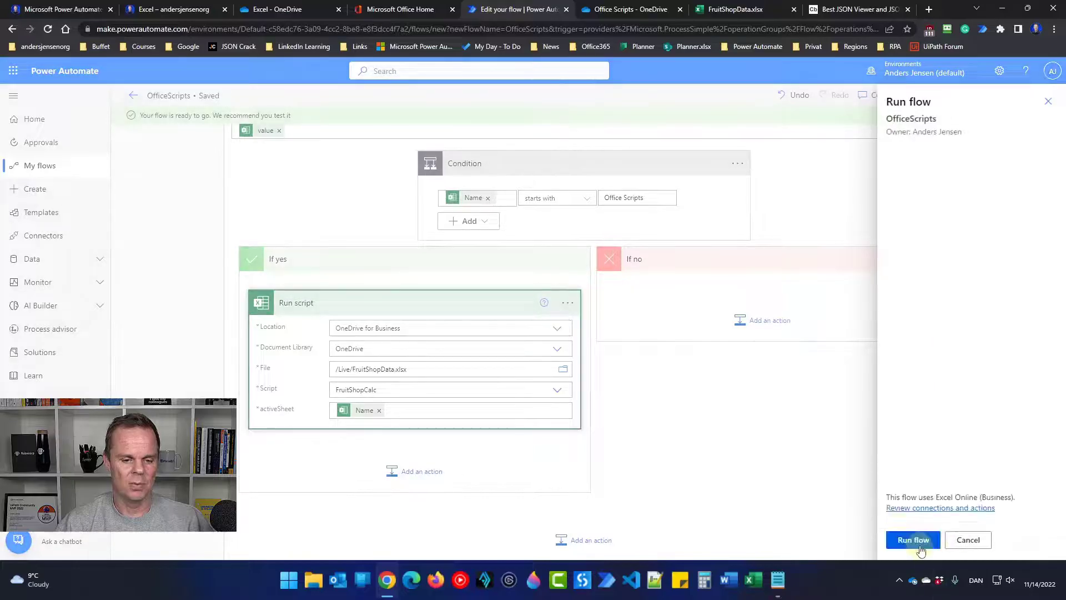
click(916, 541)
click(909, 540)
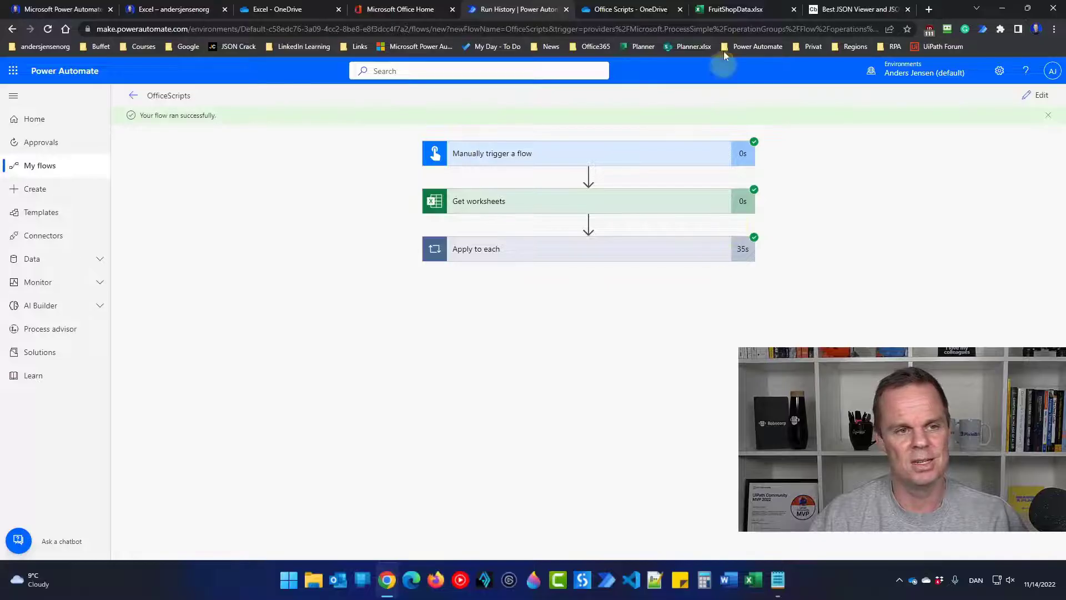
Check the calculated columns and colouring on the Office Scripts 1, 2 and 3 sheets of FruitShopData.xlsx
click(742, 9)
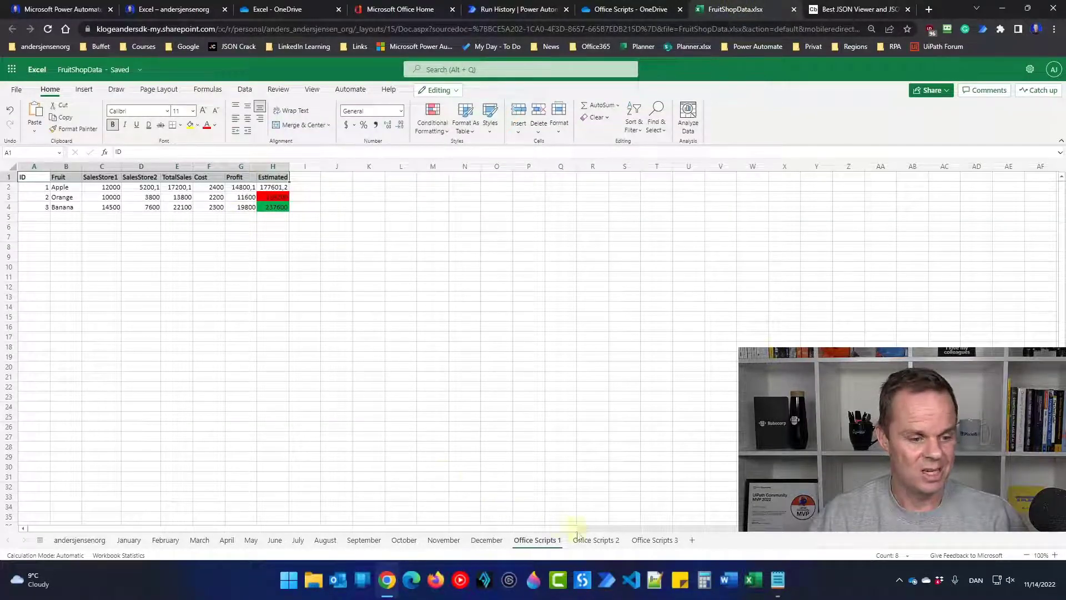
click(591, 539)
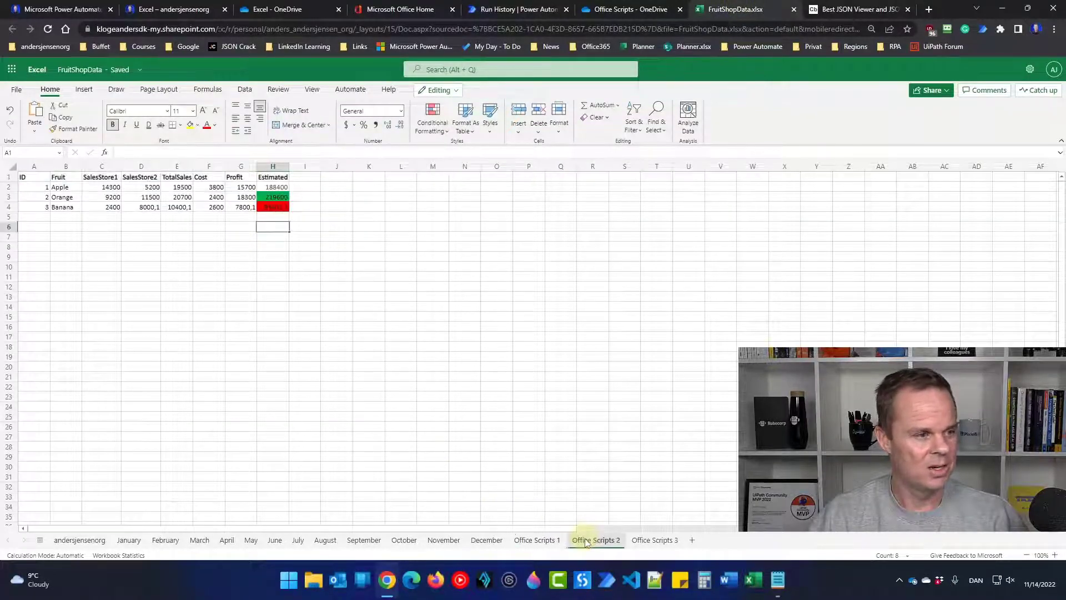
click(653, 541)
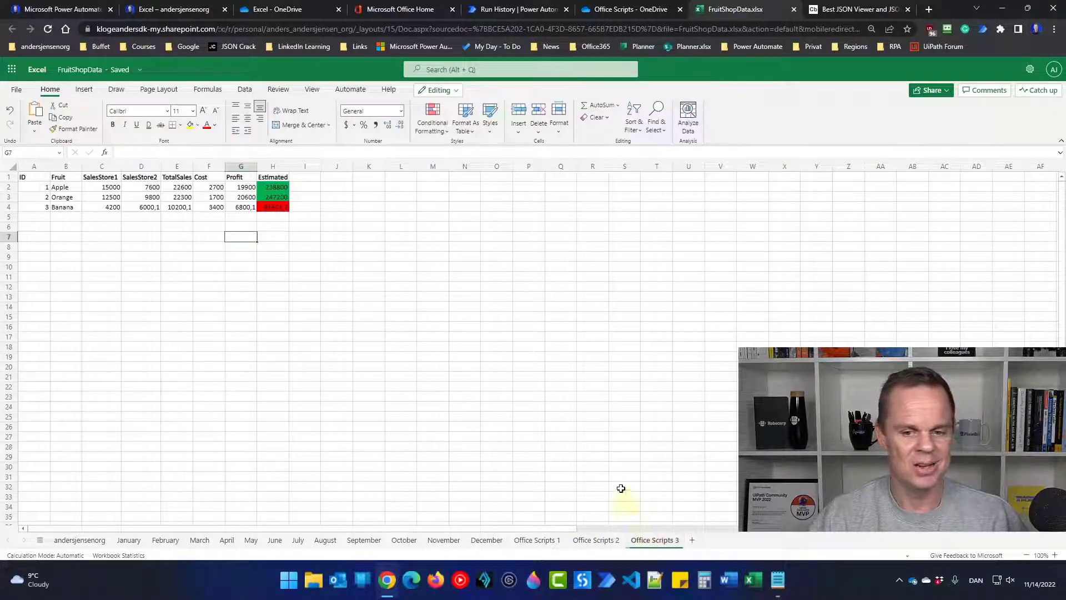